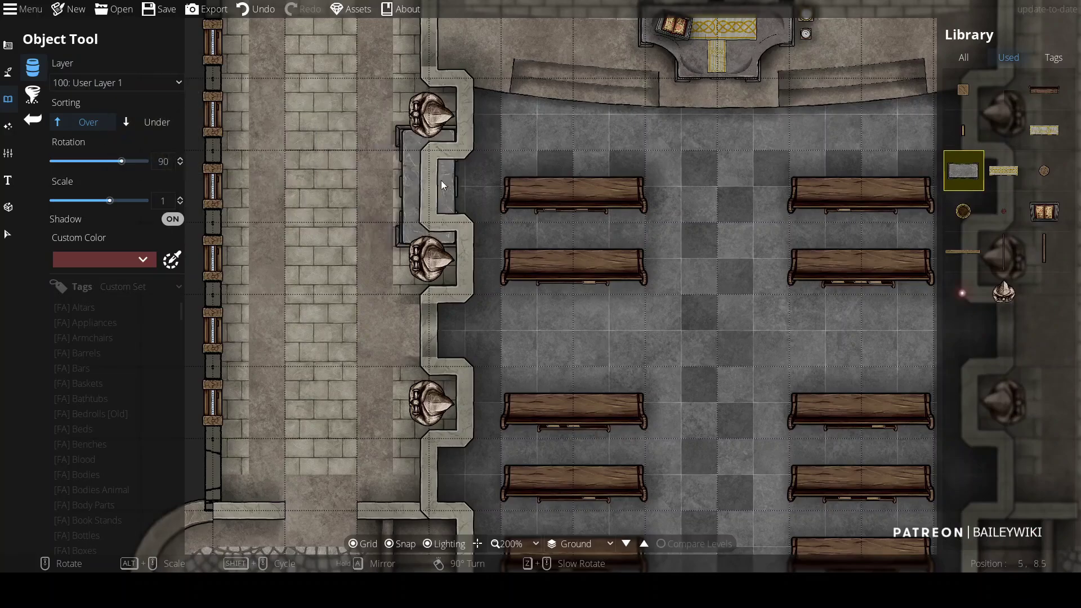
Step: Fit the stone slab into the upper-left wall alcove at 0.6 scale and 90 degree rotation, with its shadow turned off
{"action": "scroll", "coordinate": [449, 187], "scroll_direction": "up", "scroll_amount": 4}
{"action": "left_click", "coordinate": [172, 220]}
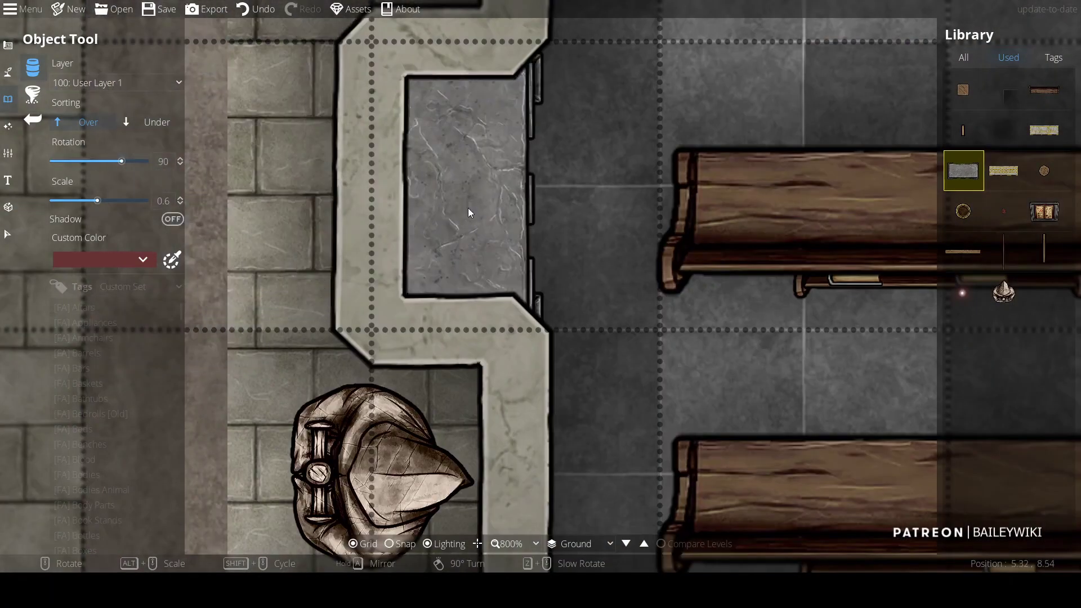
{"action": "scroll", "coordinate": [580, 301], "scroll_direction": "down", "scroll_amount": 3}
{"action": "key", "text": "Down"}
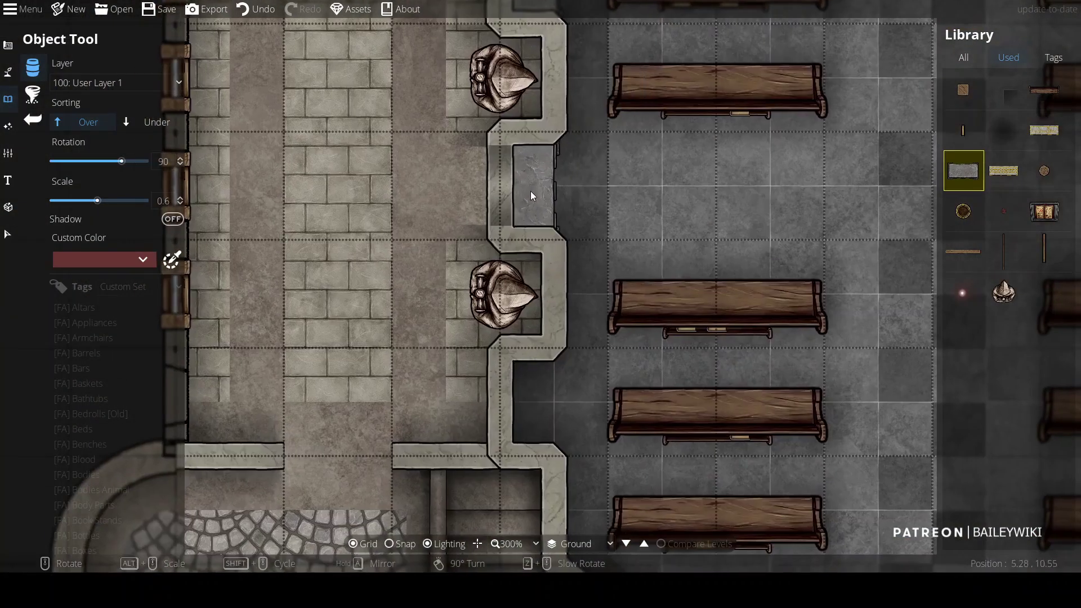
Step: Place matching stone slabs in the lower-left alcove and the two right-hand alcoves of the nave
{"action": "key", "text": "Right"}
{"action": "key", "text": "Down"}
{"action": "scroll", "coordinate": [471, 288], "scroll_direction": "down", "scroll_amount": 3}
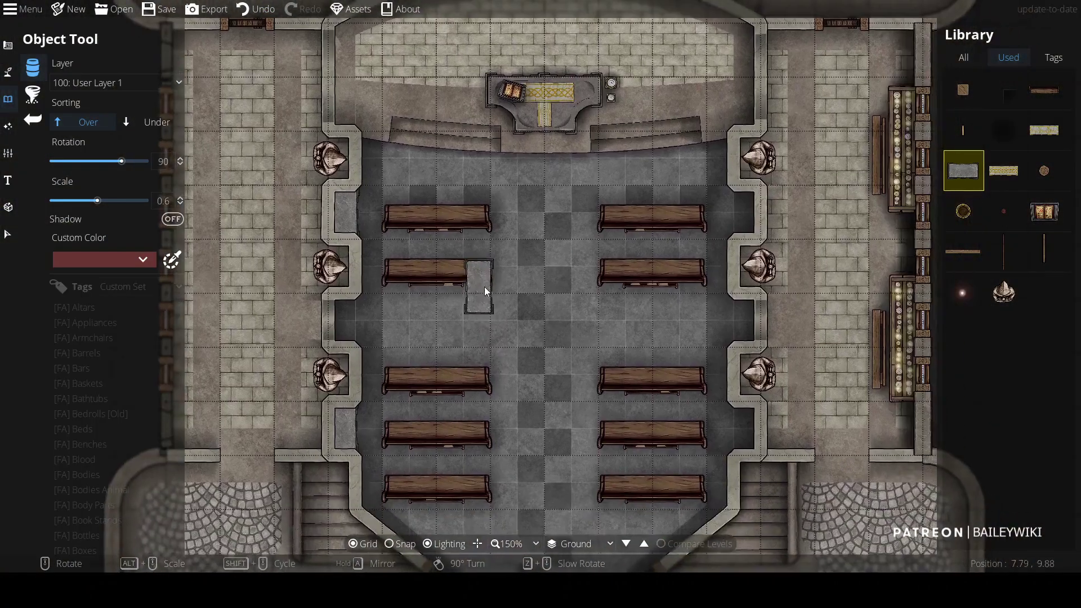
{"action": "scroll", "coordinate": [756, 218], "scroll_direction": "up", "scroll_amount": 3}
{"action": "key", "text": "Down"}
{"action": "left_click", "coordinate": [728, 359]}
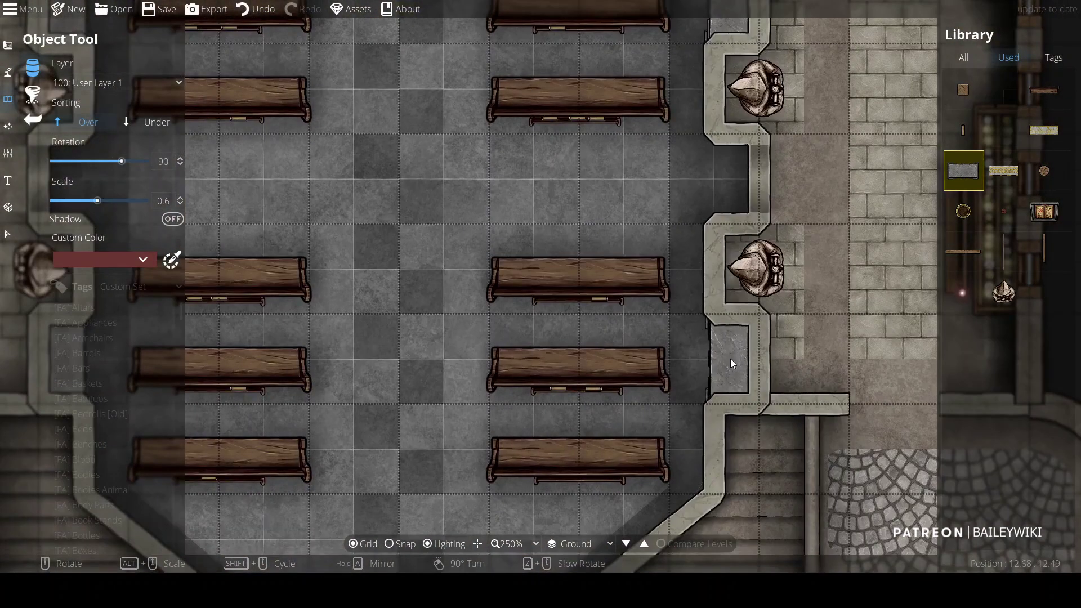
Step: Cover the stone slab in each of the four nave alcoves with the yellow patterned cloth at 0.6 scale
{"action": "scroll", "coordinate": [722, 360], "scroll_direction": "up", "scroll_amount": 1, "text": "shift"}
{"action": "scroll", "coordinate": [721, 361], "scroll_direction": "down", "scroll_amount": 2, "text": "shift"}
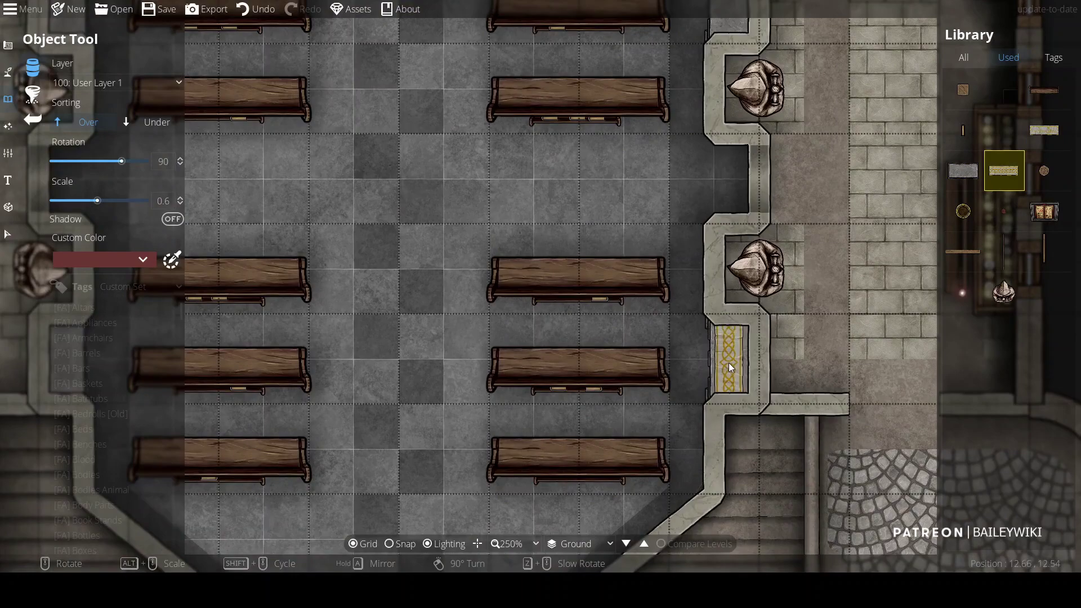
{"action": "left_click", "coordinate": [732, 363]}
{"action": "left_click_drag", "start_coordinate": [731, 363], "coordinate": [712, 570]}
{"action": "left_click", "coordinate": [711, 208]}
{"action": "left_click_drag", "start_coordinate": [711, 208], "coordinate": [1046, 164]}
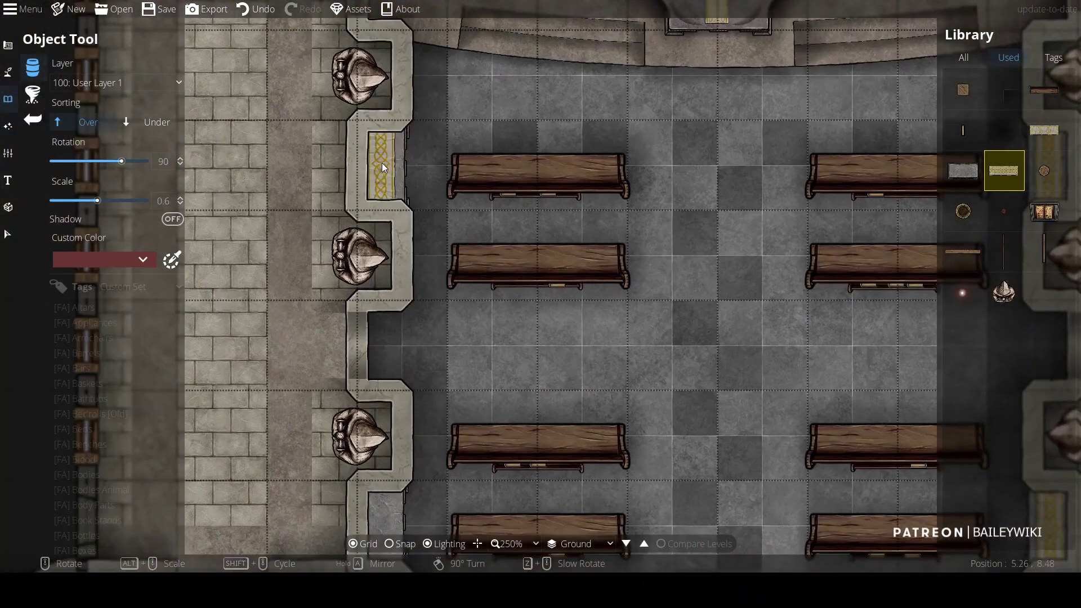
{"action": "left_click", "coordinate": [380, 164]}
{"action": "left_click_drag", "start_coordinate": [380, 164], "coordinate": [427, 2]}
{"action": "left_click", "coordinate": [433, 363]}
Step: Try to place a round dish on the cloth in each left alcove on User Layer 1
{"action": "scroll", "coordinate": [440, 358], "scroll_direction": "down", "scroll_amount": 2, "text": "shift"}
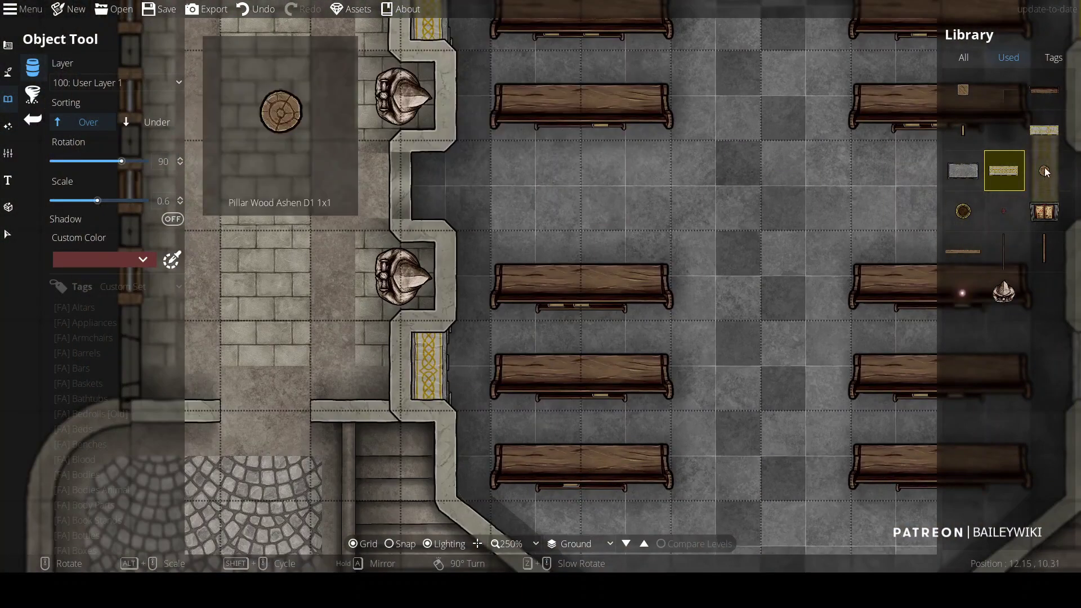
{"action": "left_click", "coordinate": [432, 366]}
{"action": "left_click", "coordinate": [440, 112]}
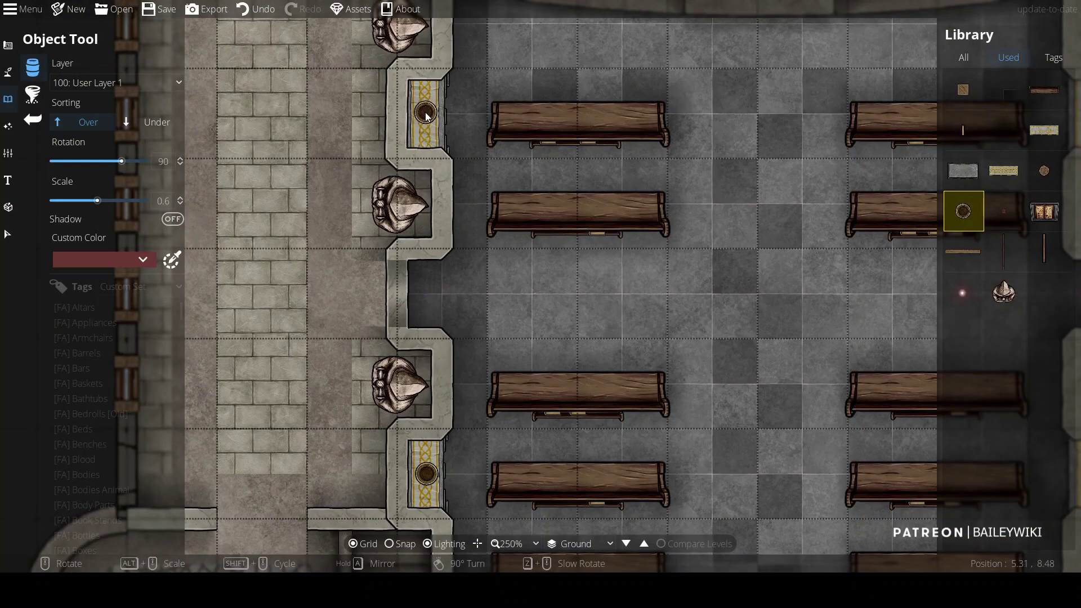
{"action": "key", "text": "ctrl+z"}
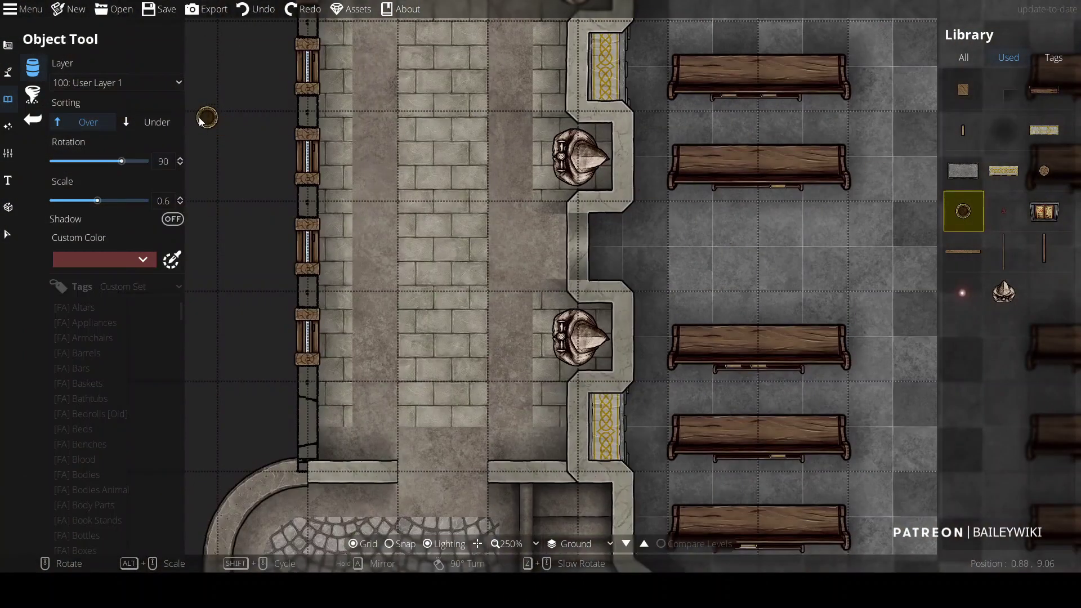
Step: Switch the object layer to 200: User Layer 2 and place a round dish on the cloth in each alcove
{"action": "left_click", "coordinate": [113, 82]}
{"action": "left_click", "coordinate": [113, 117]}
{"action": "left_click", "coordinate": [607, 428]}
{"action": "key", "text": "d"}
Step: Place the colourable candle in the alcove dishes, using a near-white custom colour and a scale of 1.5
{"action": "mouse_move", "coordinate": [1035, 221]}
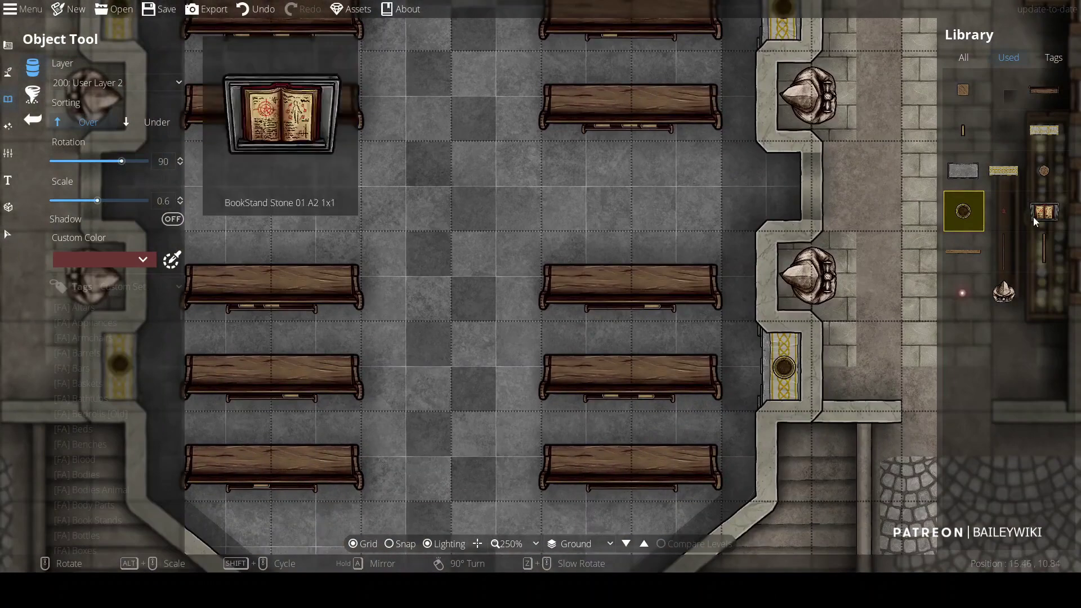
{"action": "left_click", "coordinate": [1004, 210]}
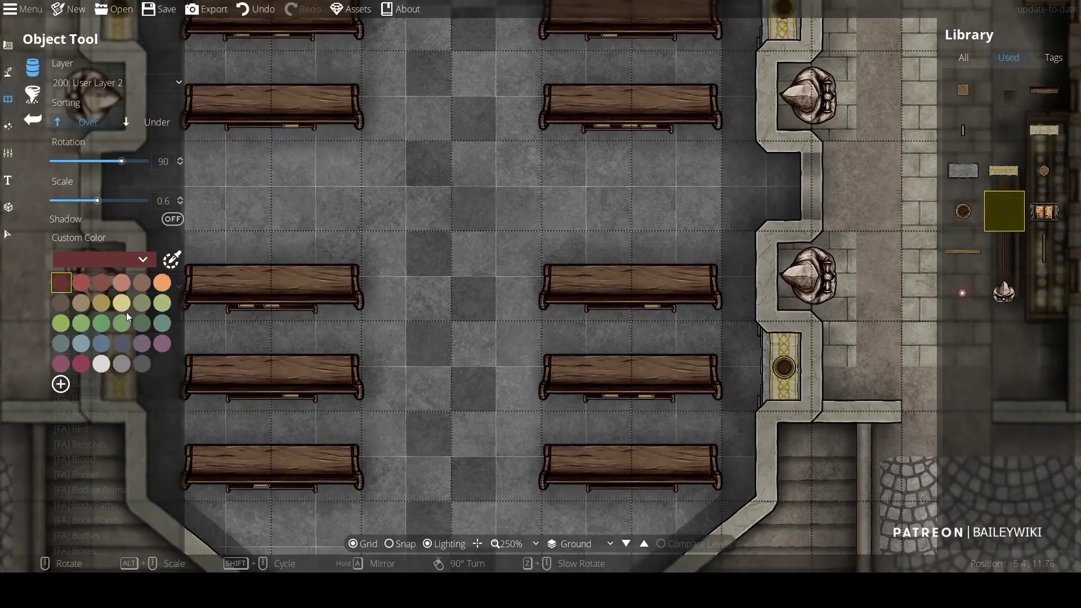
{"action": "left_click", "coordinate": [785, 369]}
{"action": "key", "text": "a"}
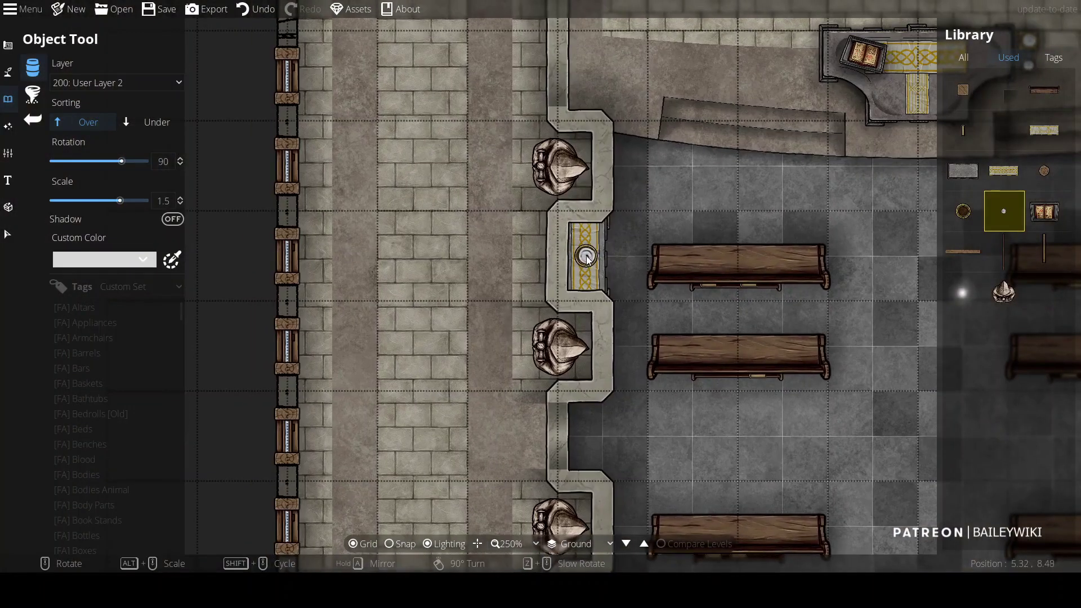
Step: Place the soft dark shadow object around the alcove dishes, sorted under at a scale of 0.5
{"action": "key", "text": "s"}
{"action": "scroll", "coordinate": [665, 311], "scroll_direction": "up", "scroll_amount": 6}
{"action": "key", "text": "q"}
{"action": "scroll", "coordinate": [665, 312], "scroll_direction": "down", "scroll_amount": 10}
{"action": "key", "text": "w"}
{"action": "left_click", "coordinate": [588, 233]}
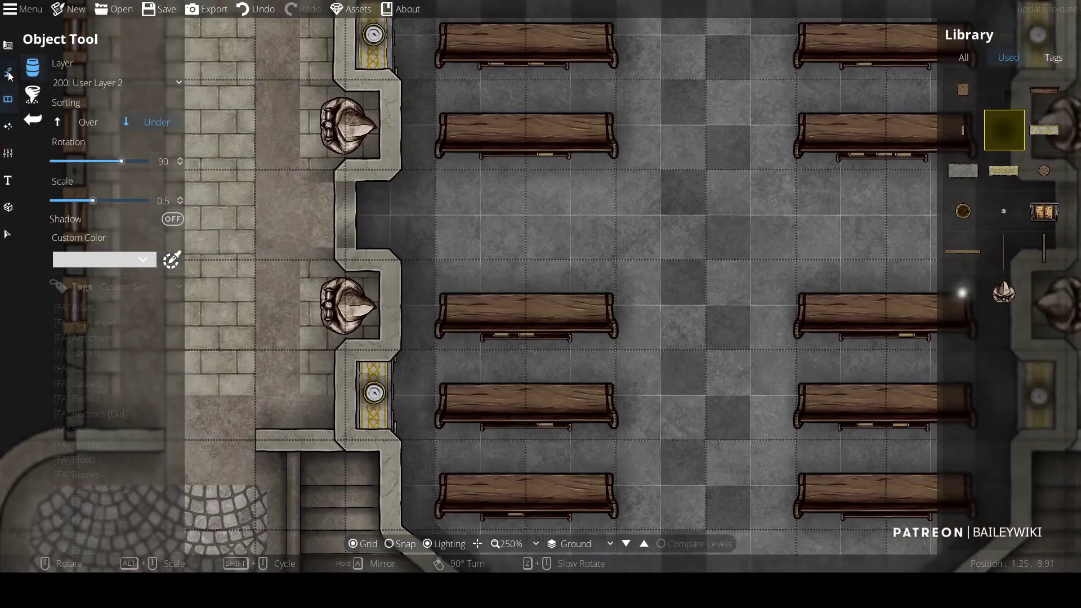
Step: Draw thin dark paths along the alcove ledges with the Path Tool on layer 400: User Layer 4, at width 0.35
{"action": "left_click", "coordinate": [8, 72]}
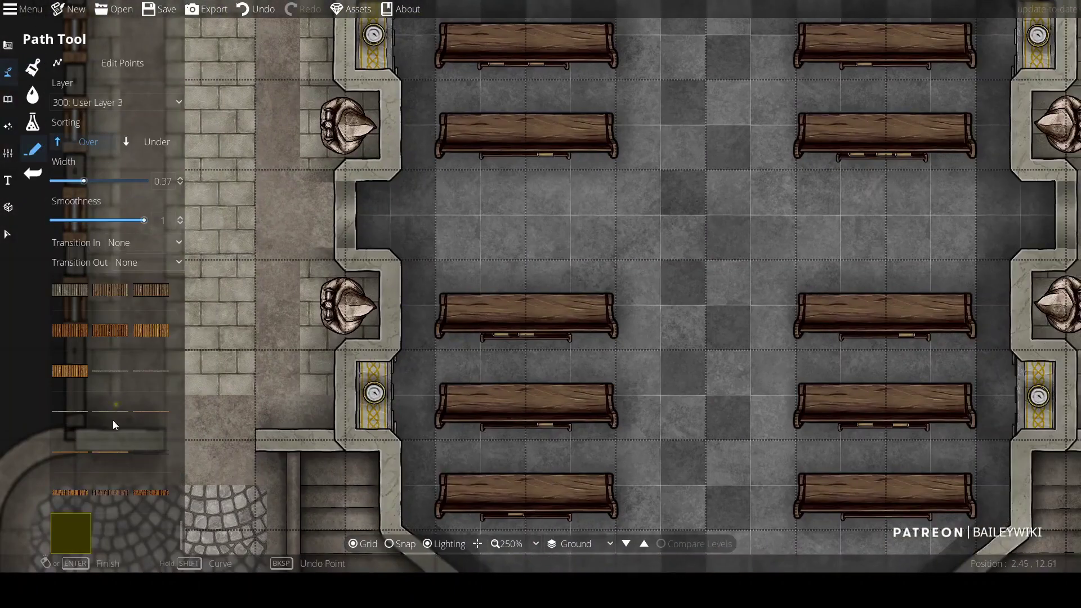
{"action": "scroll", "coordinate": [161, 466], "scroll_direction": "up", "scroll_amount": 3}
{"action": "left_click", "coordinate": [156, 422]}
{"action": "left_click", "coordinate": [108, 103]}
{"action": "left_click", "coordinate": [110, 262]}
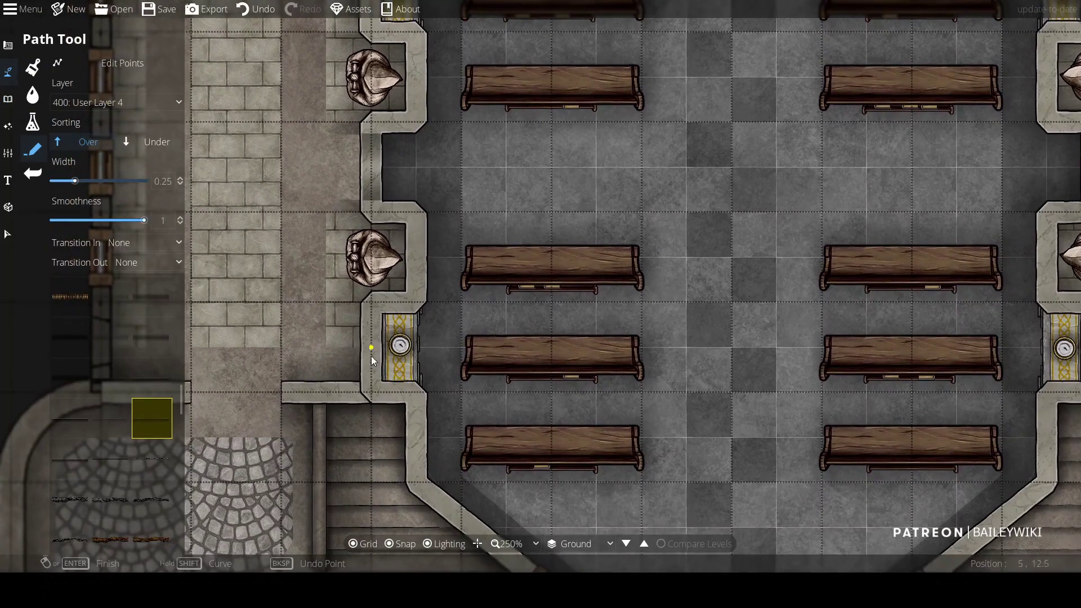
{"action": "key", "text": "ctrl+z"}
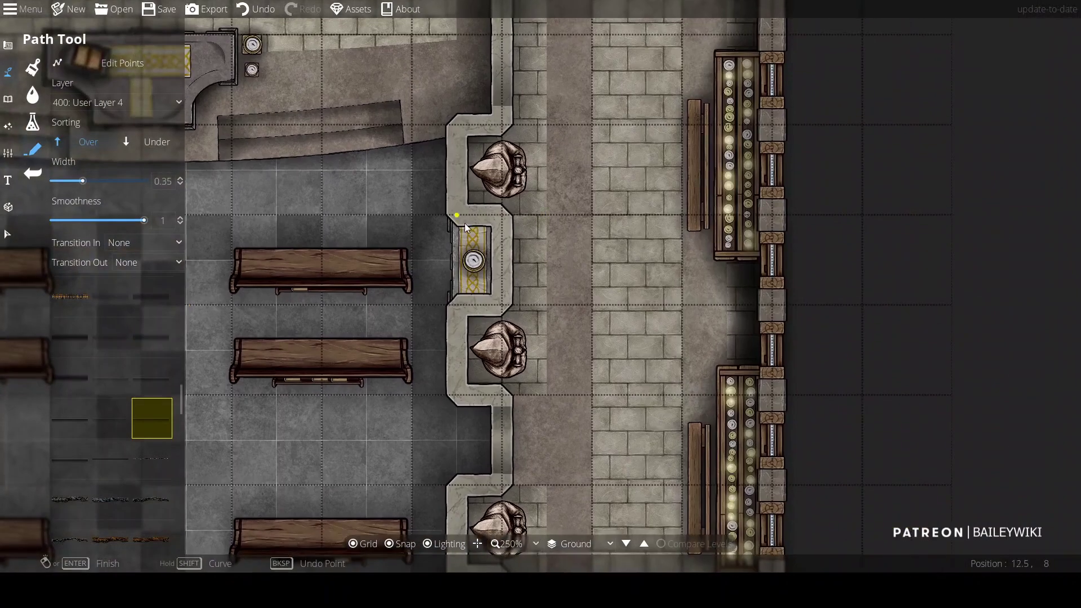
{"action": "key", "text": "ctrl+z"}
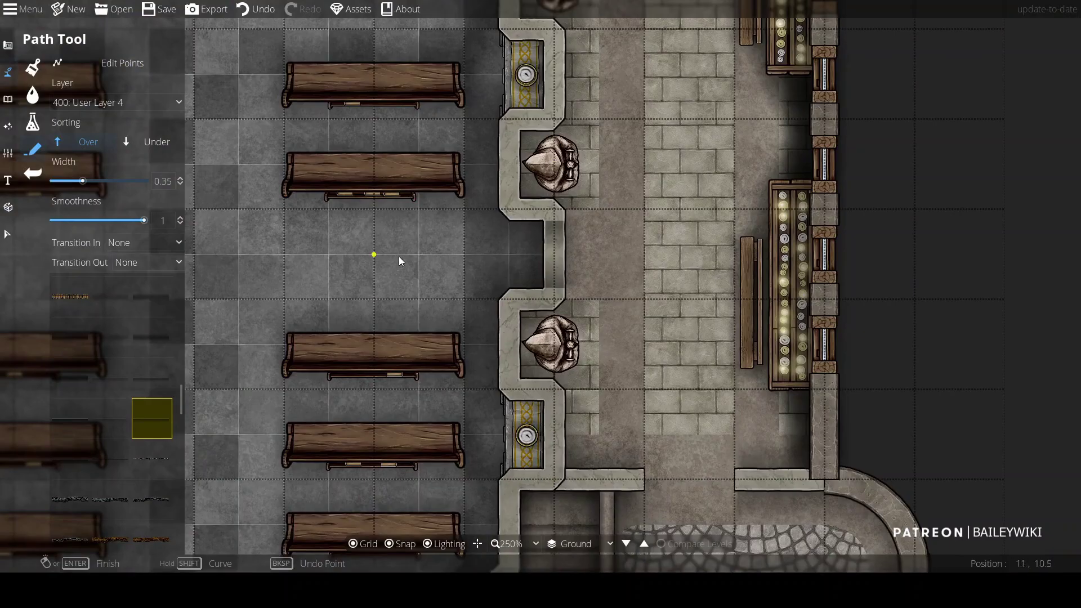
Step: Look over the nave, side aisles, entrance, altar area and upper courtyard to review the map
{"action": "scroll", "coordinate": [725, 319], "scroll_direction": "down", "scroll_amount": 5}
{"action": "scroll", "coordinate": [640, 209], "scroll_direction": "up", "scroll_amount": 4}
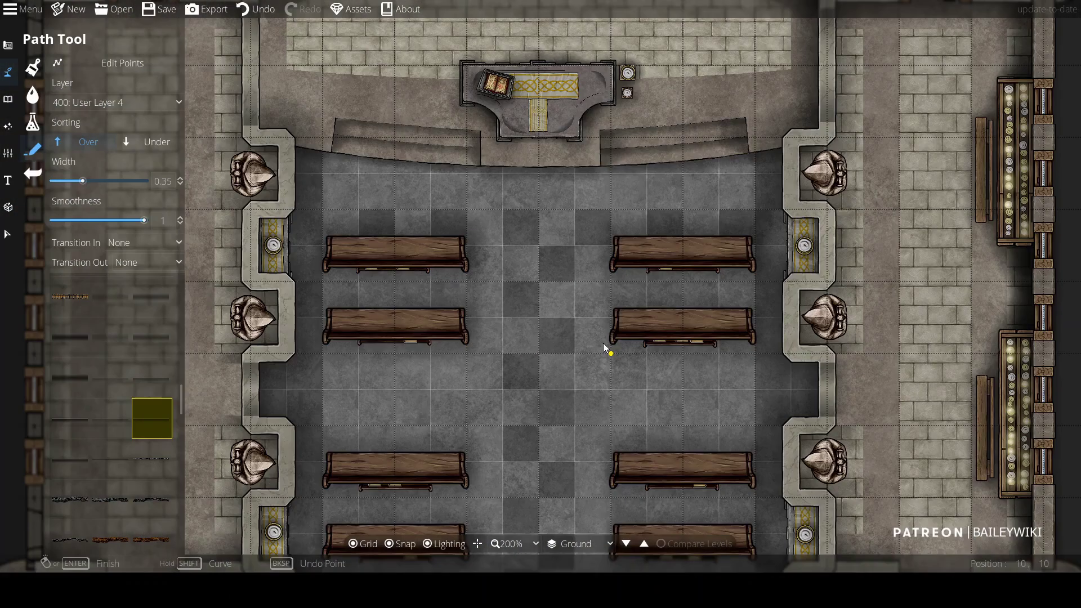
{"action": "scroll", "coordinate": [603, 343], "scroll_direction": "up", "scroll_amount": 3}
{"action": "scroll", "coordinate": [585, 474], "scroll_direction": "down", "scroll_amount": 10}
{"action": "scroll", "coordinate": [624, 201], "scroll_direction": "left", "scroll_amount": 2}
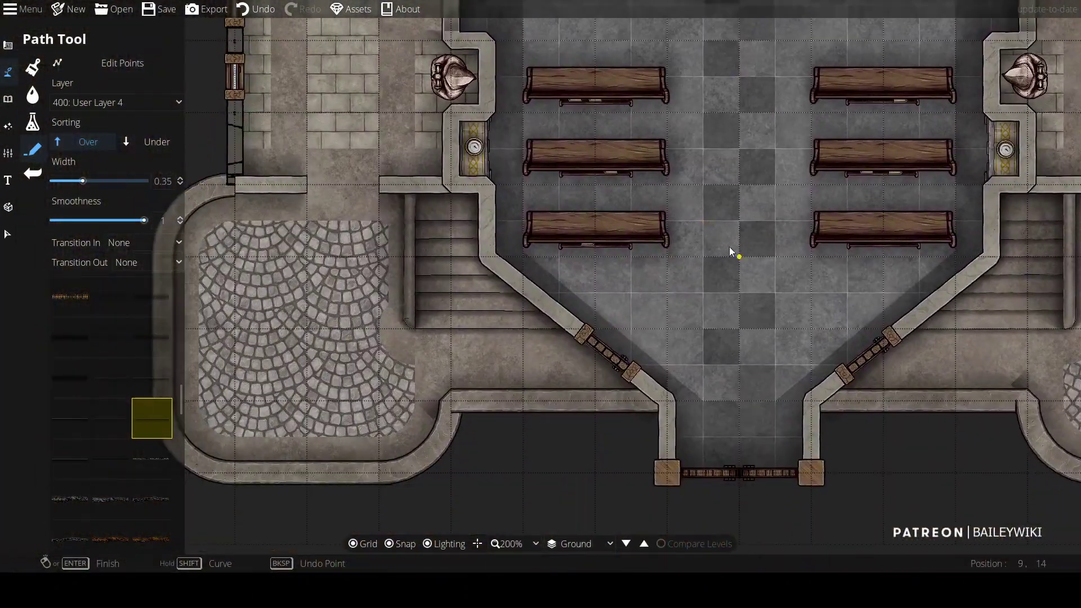
{"action": "scroll", "coordinate": [724, 245], "scroll_direction": "up", "scroll_amount": 6}
{"action": "scroll", "coordinate": [640, 357], "scroll_direction": "down", "scroll_amount": 5}
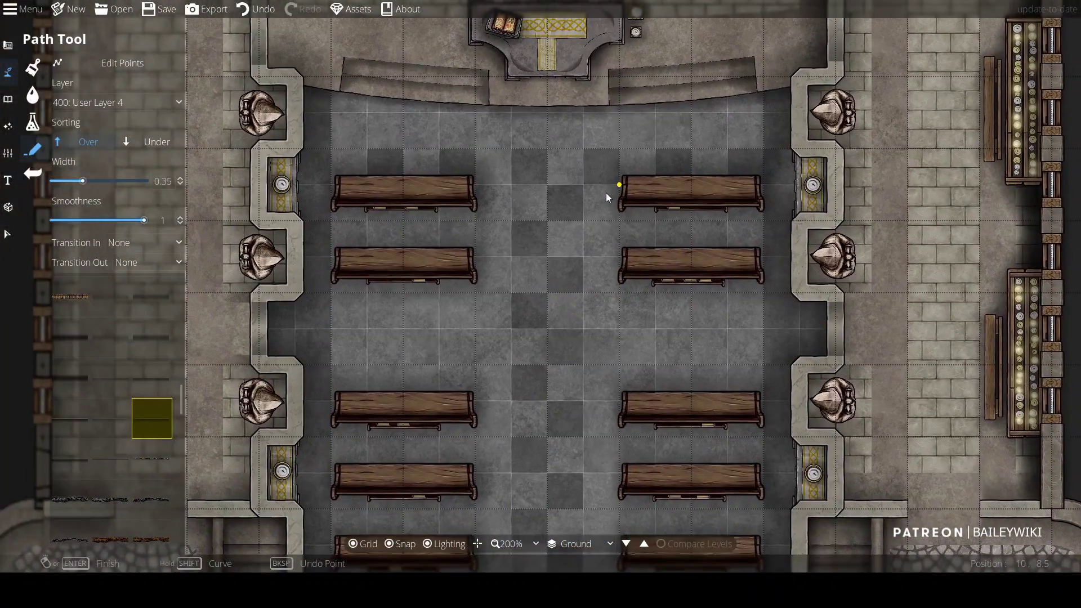
{"action": "scroll", "coordinate": [606, 193], "scroll_direction": "left", "scroll_amount": 4}
{"action": "scroll", "coordinate": [660, 144], "scroll_direction": "up", "scroll_amount": 3}
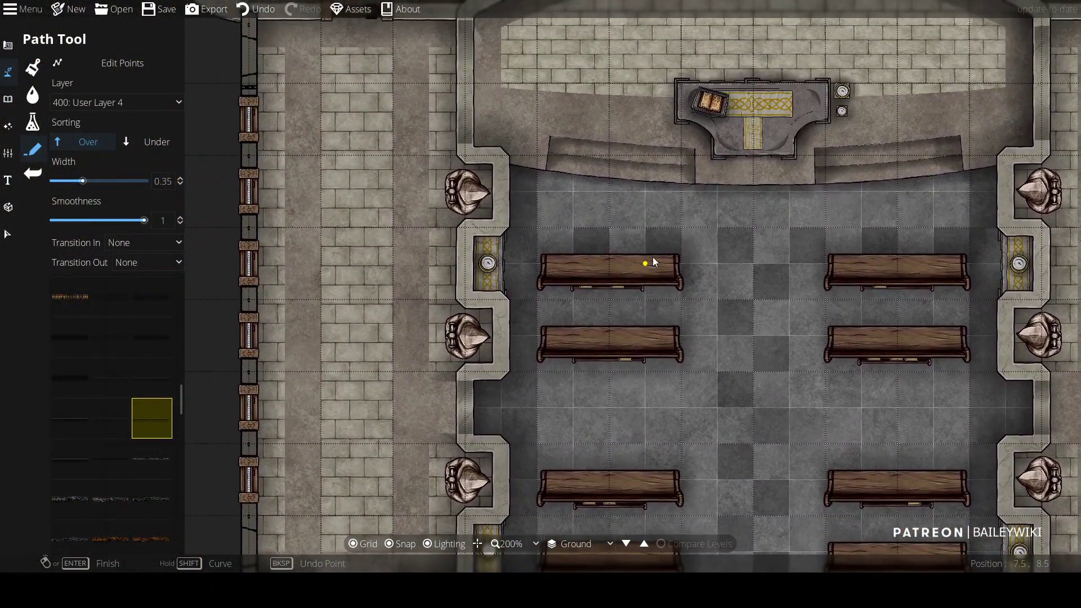
{"action": "scroll", "coordinate": [569, 302], "scroll_direction": "up", "scroll_amount": 1}
{"action": "scroll", "coordinate": [535, 191], "scroll_direction": "right", "scroll_amount": 1}
{"action": "scroll", "coordinate": [503, 83], "scroll_direction": "down", "scroll_amount": 6}
{"action": "scroll", "coordinate": [581, 361], "scroll_direction": "up", "scroll_amount": 7}
{"action": "scroll", "coordinate": [581, 360], "scroll_direction": "right", "scroll_amount": 2}
{"action": "scroll", "coordinate": [582, 365], "scroll_direction": "up", "scroll_amount": 5}
{"action": "scroll", "coordinate": [623, 304], "scroll_direction": "right", "scroll_amount": 3}
{"action": "scroll", "coordinate": [488, 281], "scroll_direction": "left", "scroll_amount": 5}
{"action": "scroll", "coordinate": [563, 253], "scroll_direction": "left", "scroll_amount": 1}
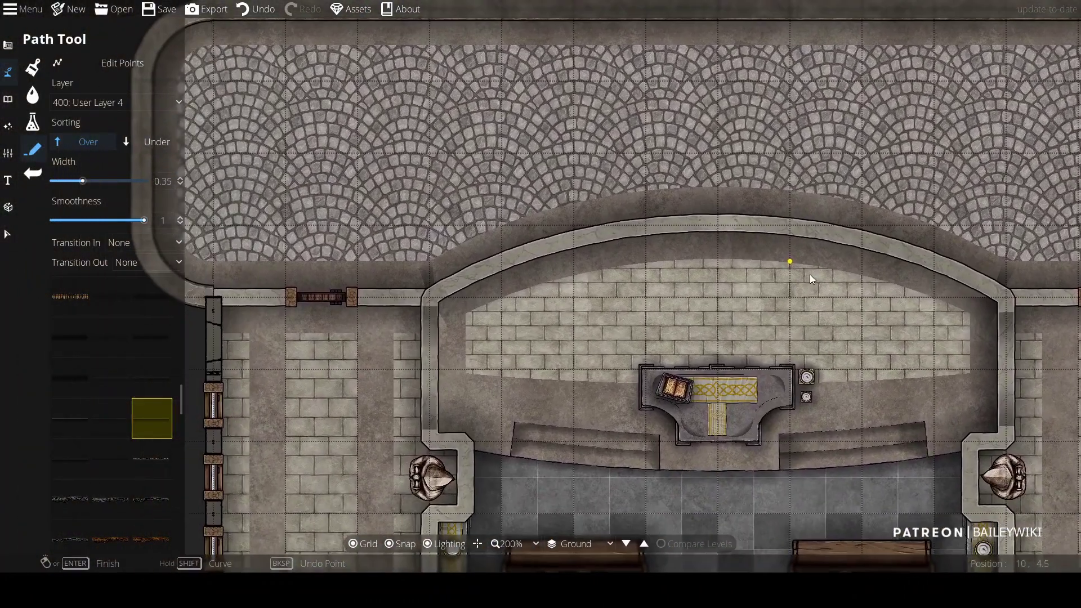
{"action": "scroll", "coordinate": [339, 211], "scroll_direction": "left", "scroll_amount": 3}
Step: Draw a custom-shaped plain stone pattern over the upper courtyard's left corner on layer 300: User Layer 3
{"action": "left_click", "coordinate": [8, 45]}
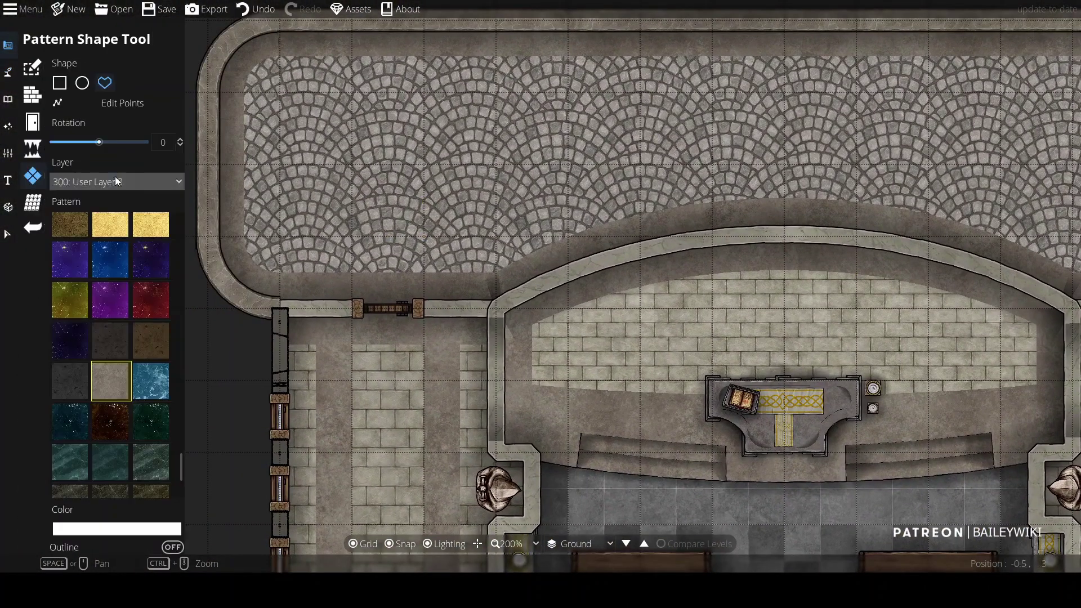
{"action": "scroll", "coordinate": [244, 134], "scroll_direction": "left", "scroll_amount": 1}
{"action": "scroll", "coordinate": [245, 134], "scroll_direction": "up", "scroll_amount": 2}
{"action": "left_click", "coordinate": [262, 222]}
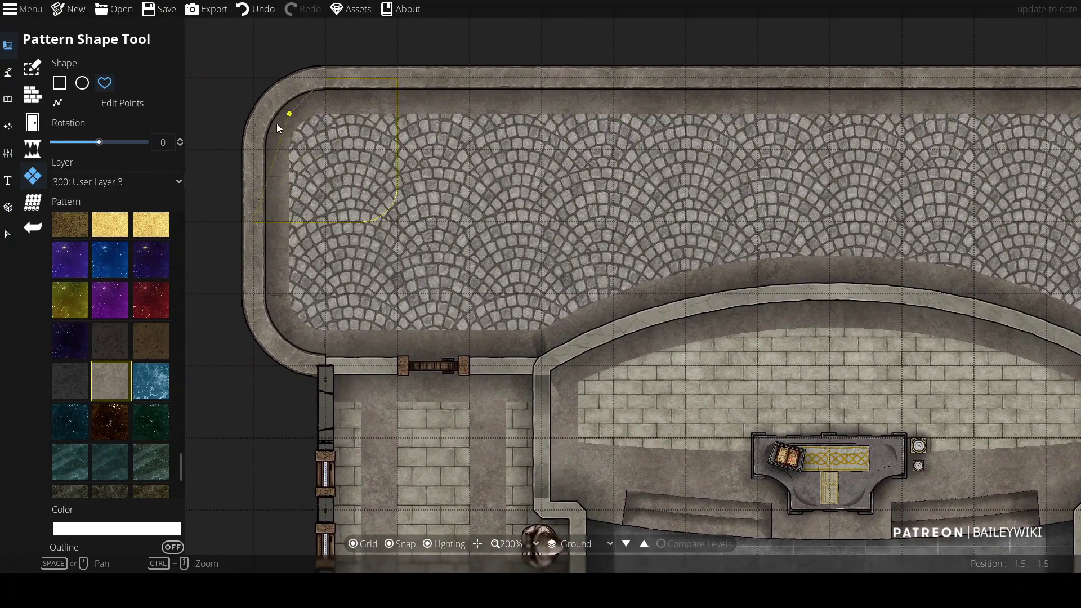
{"action": "left_click", "coordinate": [243, 92]}
{"action": "left_click", "coordinate": [26, 206]}
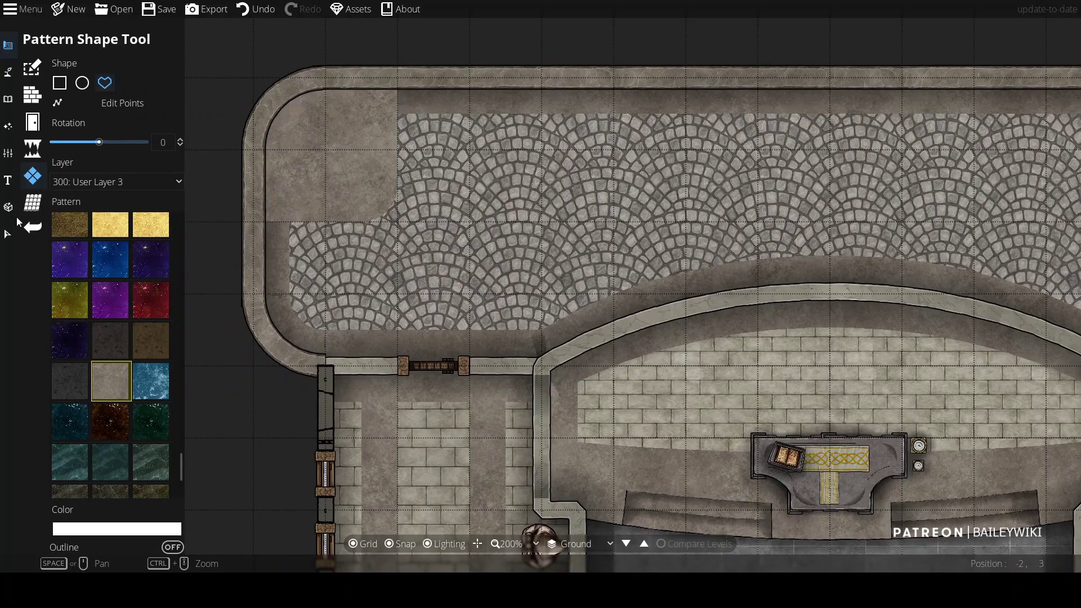
{"action": "left_click", "coordinate": [8, 234]}
{"action": "scroll", "coordinate": [185, 241], "scroll_direction": "up", "scroll_amount": 1}
{"action": "left_click_drag", "start_coordinate": [185, 242], "coordinate": [329, 183]}
{"action": "scroll", "coordinate": [417, 158], "scroll_direction": "down", "scroll_amount": 1}
{"action": "scroll", "coordinate": [417, 157], "scroll_direction": "left", "scroll_amount": 1}
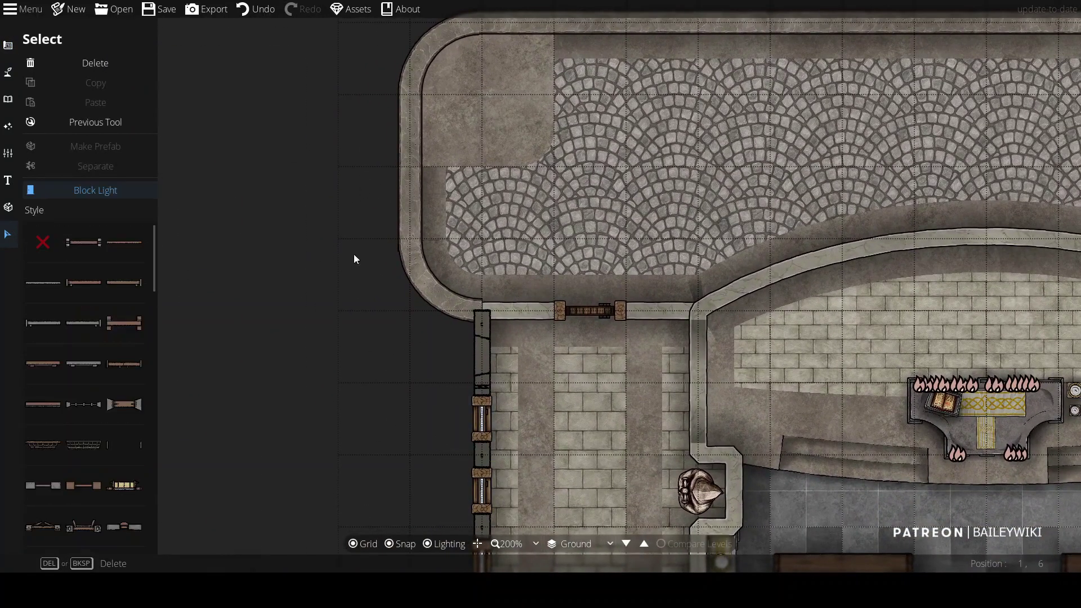
{"action": "scroll", "coordinate": [653, 216], "scroll_direction": "up", "scroll_amount": 1}
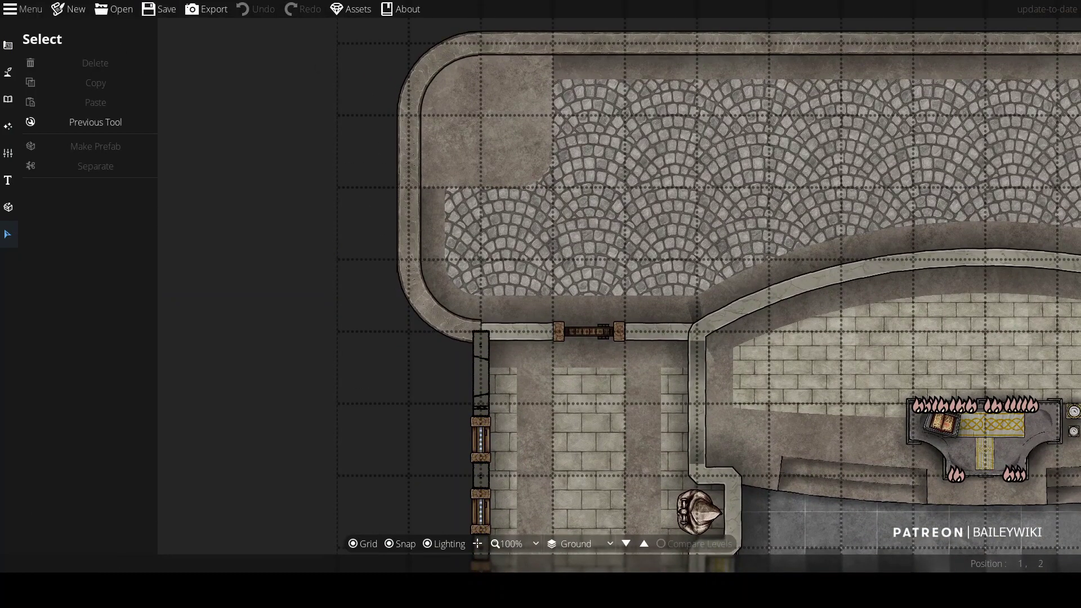
{"action": "left_click", "coordinate": [90, 207]}
{"action": "left_click", "coordinate": [78, 327]}
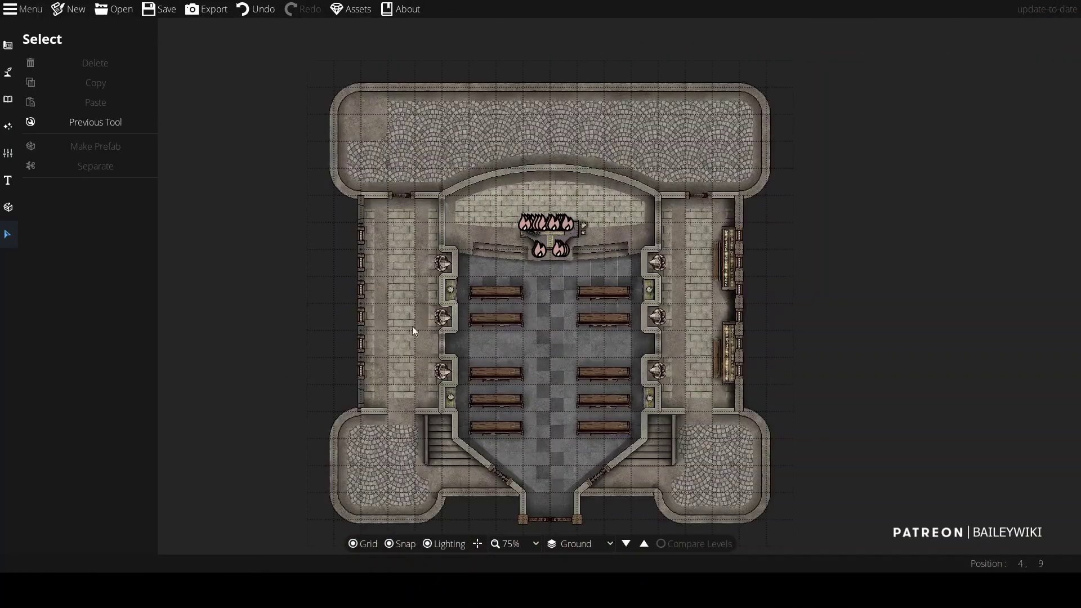
Step: Add pairs of windows to the outer walls of the two lower cobbled courtyards with the Portal Tool
{"action": "scroll", "coordinate": [412, 326], "scroll_direction": "up", "scroll_amount": 3}
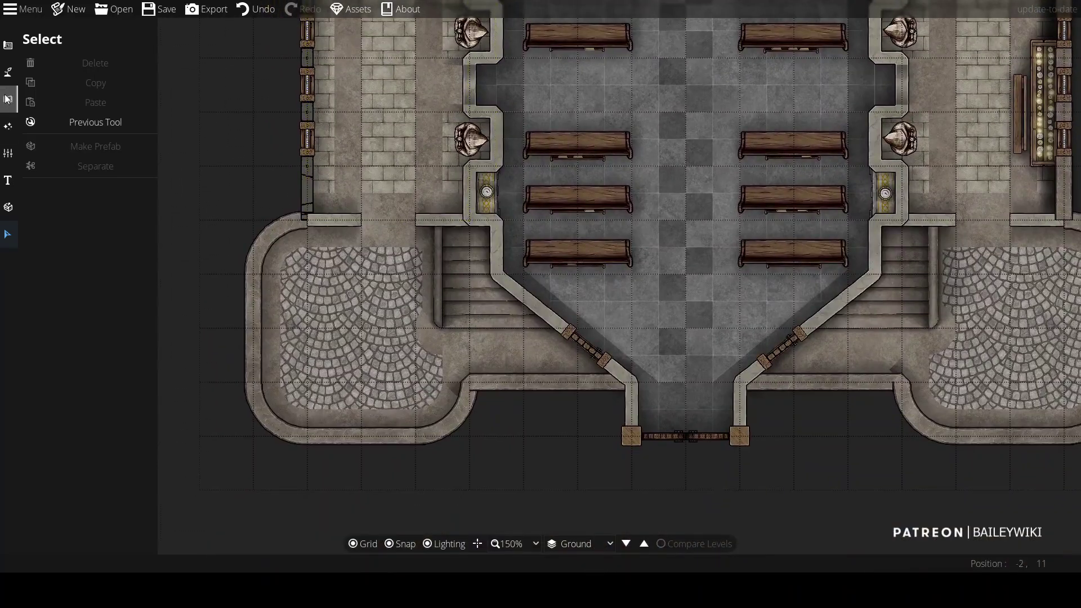
{"action": "left_click", "coordinate": [6, 99]}
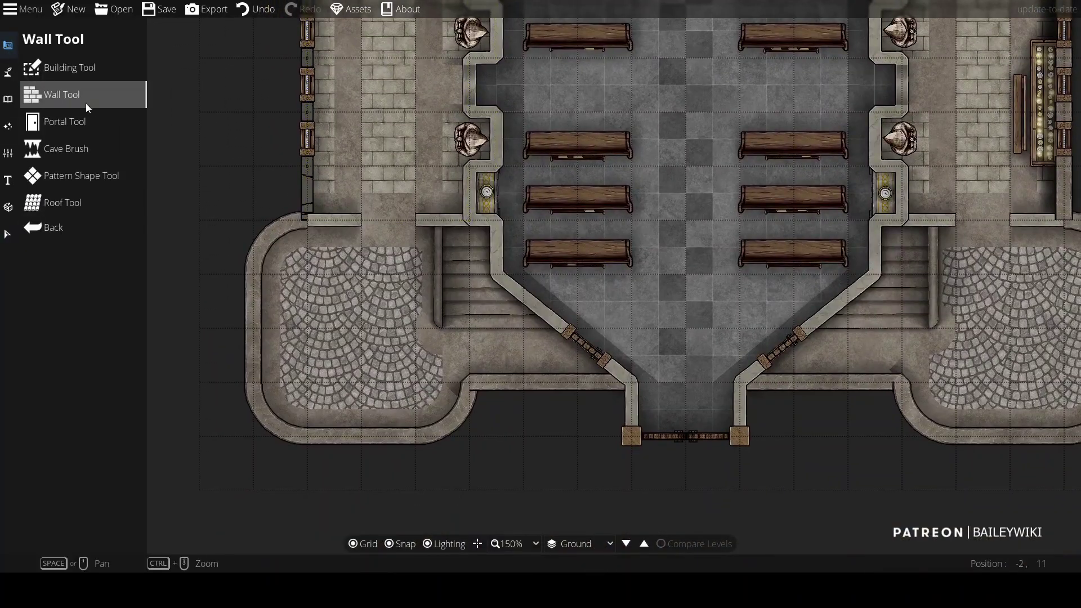
{"action": "left_click", "coordinate": [79, 117]}
{"action": "scroll", "coordinate": [89, 391], "scroll_direction": "down", "scroll_amount": 5}
{"action": "left_click", "coordinate": [151, 371]}
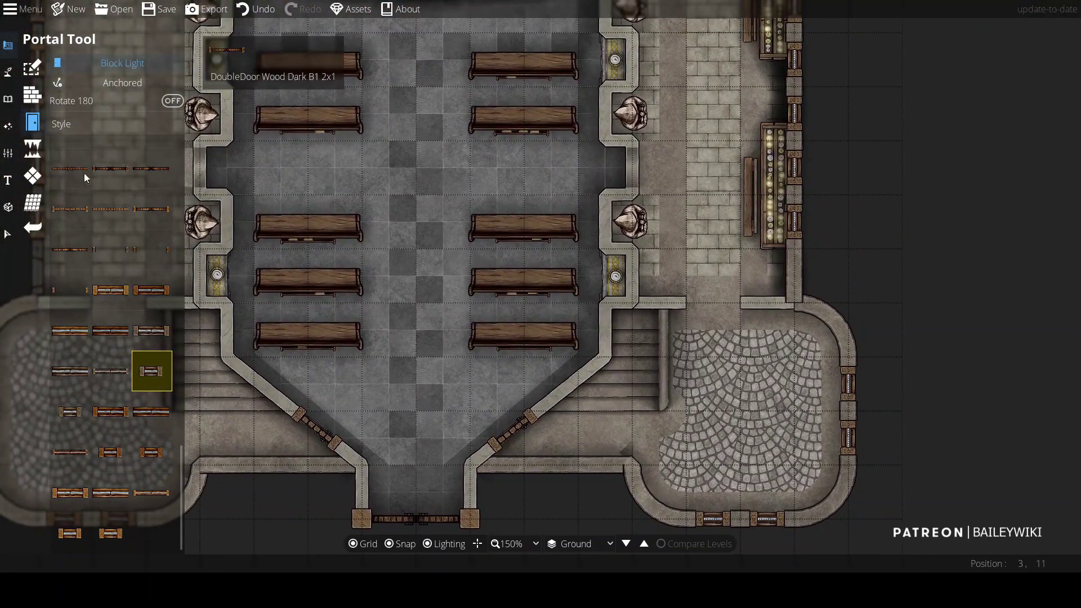
Step: Search the full object library for "pillar" and choose a square stone pillar
{"action": "left_click", "coordinate": [8, 99]}
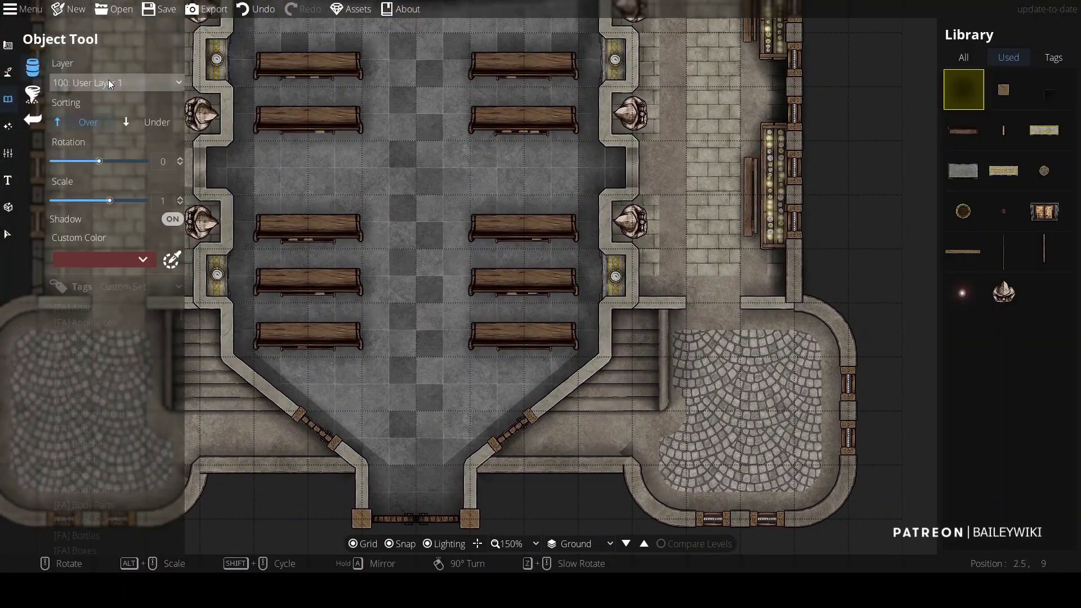
{"action": "left_click", "coordinate": [964, 57]}
{"action": "type", "text": "pillar"}
{"action": "scroll", "coordinate": [1017, 301], "scroll_direction": "down", "scroll_amount": 10}
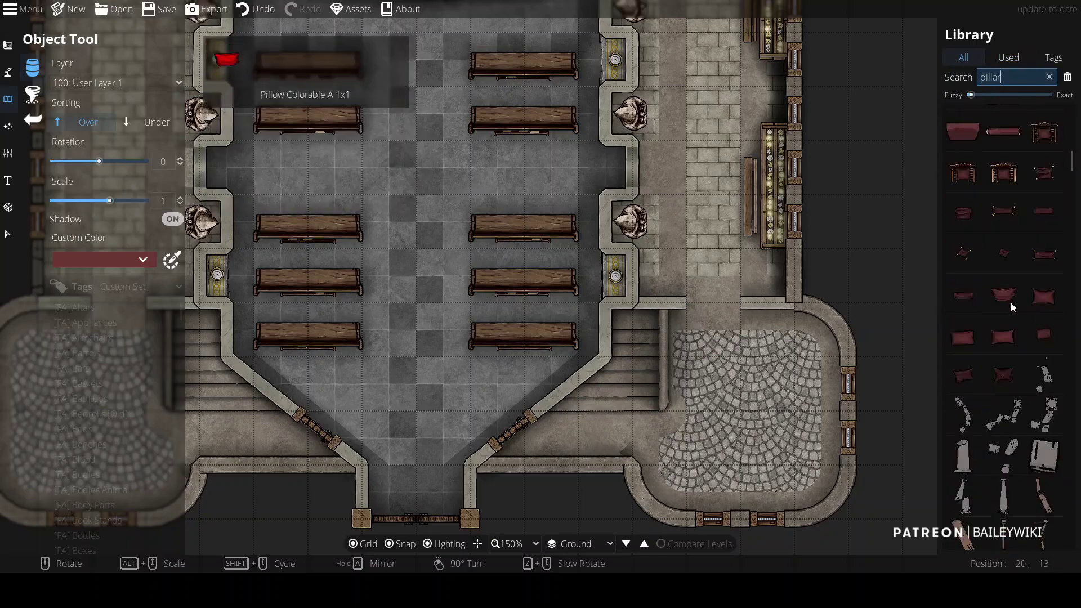
{"action": "left_click", "coordinate": [1045, 443]}
Step: Place the stone pillar at 0.8 scale on layer 700: Above Walls, where the right aisle's outer wall meets the lower courtyard
{"action": "left_click", "coordinate": [116, 83]}
{"action": "left_click", "coordinate": [124, 299]}
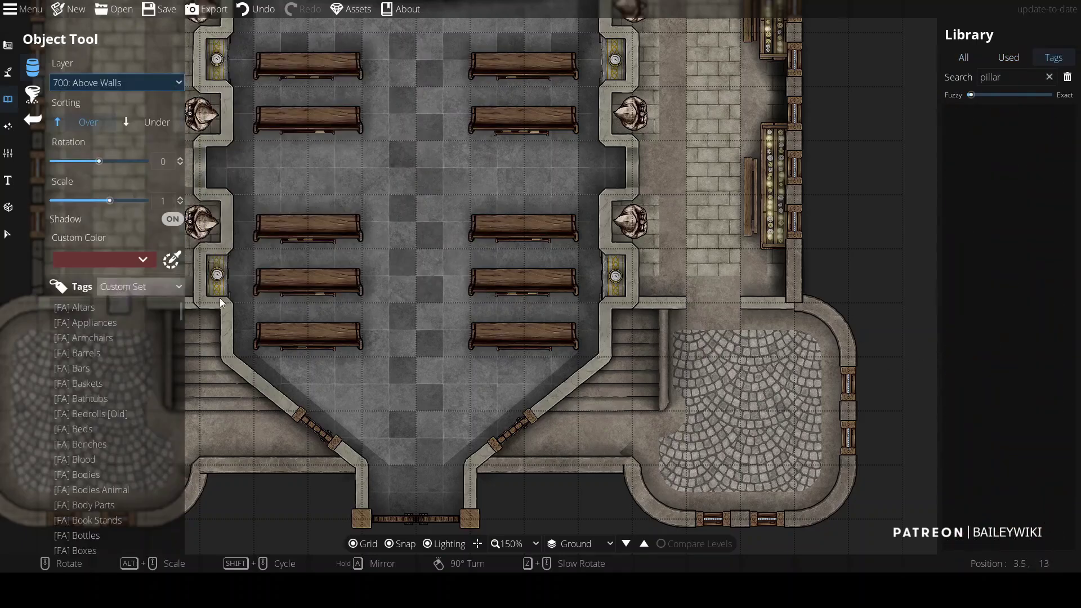
{"action": "scroll", "coordinate": [789, 306], "scroll_direction": "down", "scroll_amount": 2}
{"action": "left_click", "coordinate": [788, 306]}
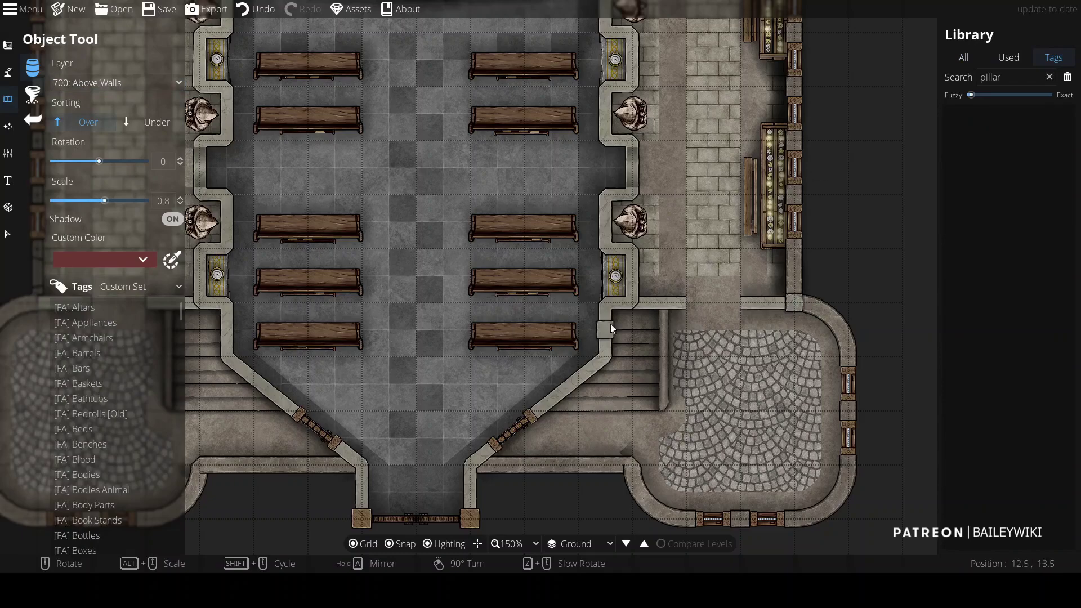
Step: Place the stone pillar at the left aisle's lower outer corner and apply a different stone wall style to that aisle's outer wall
{"action": "key", "text": "Left"}
{"action": "key", "text": "Down"}
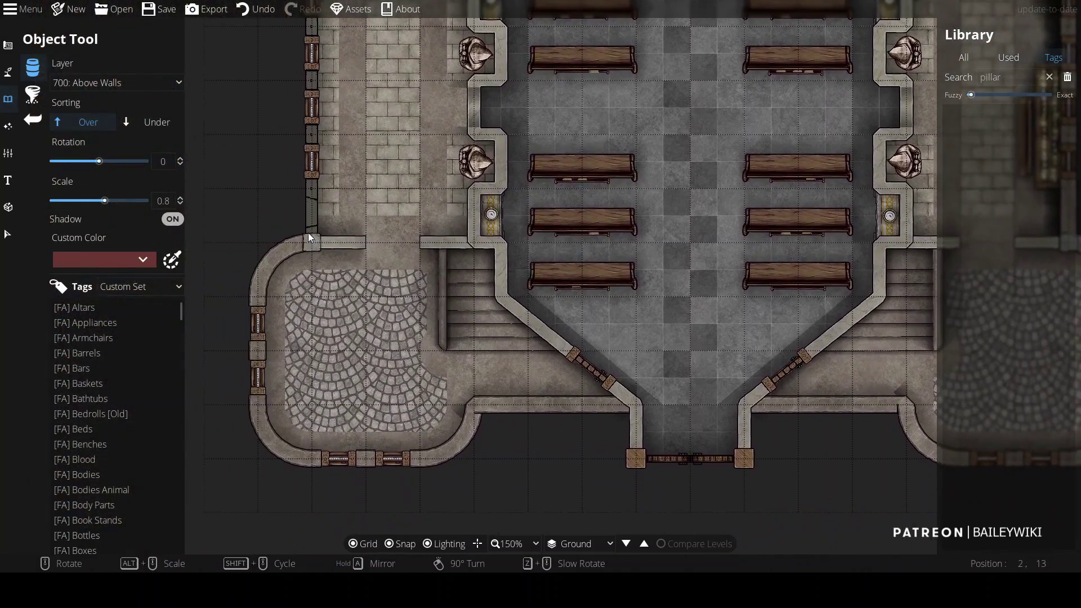
{"action": "left_click", "coordinate": [9, 235]}
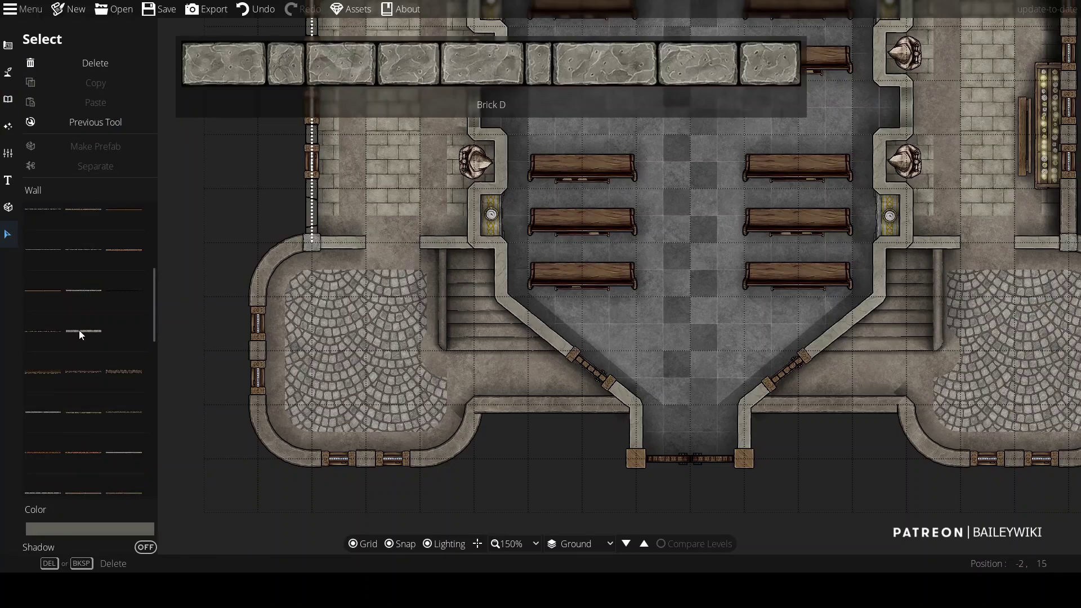
{"action": "scroll", "coordinate": [79, 395], "scroll_direction": "up", "scroll_amount": 4}
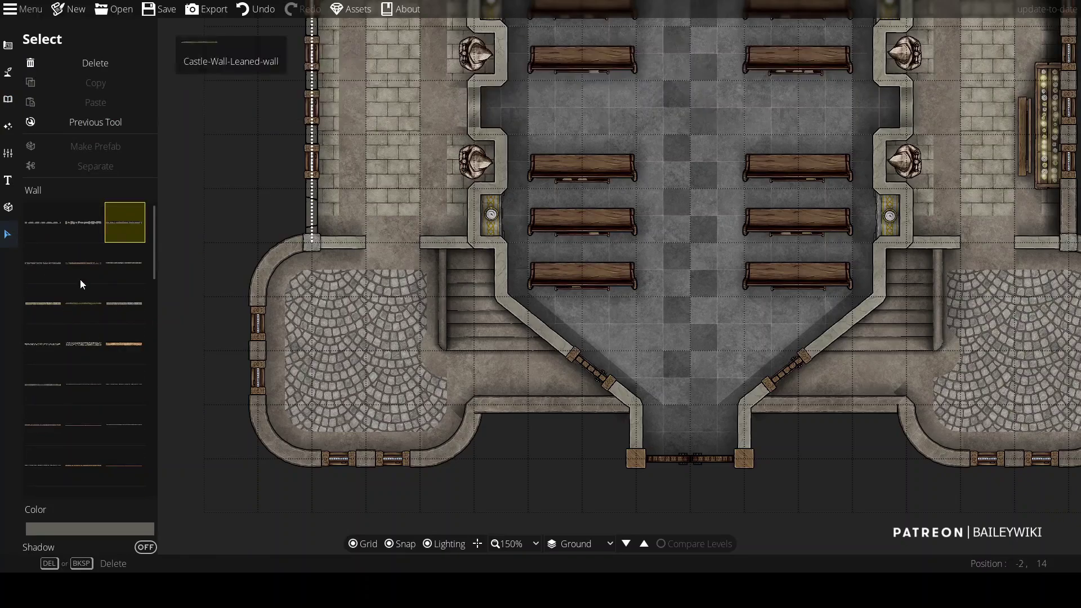
{"action": "scroll", "coordinate": [79, 338], "scroll_direction": "down", "scroll_amount": 2}
{"action": "scroll", "coordinate": [112, 383], "scroll_direction": "down", "scroll_amount": 6}
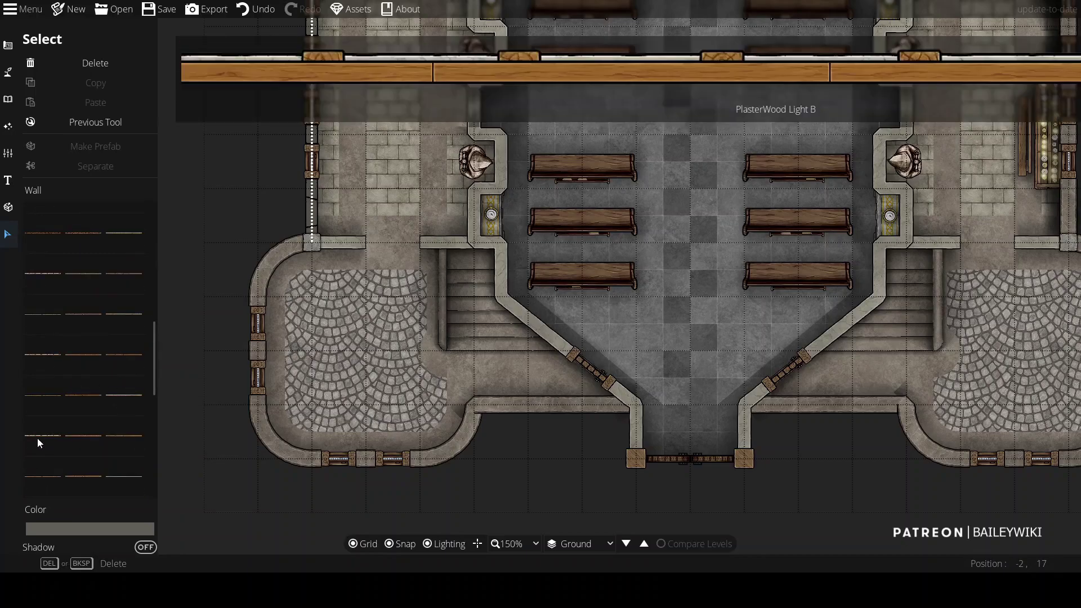
{"action": "left_click", "coordinate": [44, 302]}
{"action": "left_click_drag", "start_coordinate": [269, 234], "coordinate": [539, 296]}
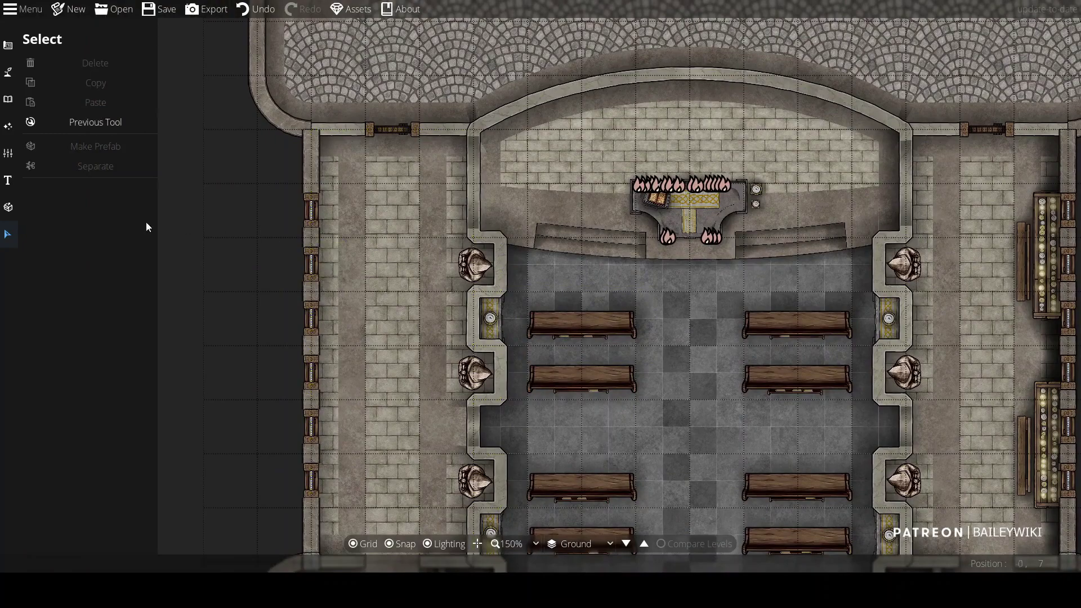
Step: Draw shadowless wooden walls with the Wall Tool along the left aisle's windows, enclosing a row of booths with two thick dividers
{"action": "scroll", "coordinate": [265, 231], "scroll_direction": "up", "scroll_amount": 4}
{"action": "scroll", "coordinate": [464, 228], "scroll_direction": "down", "scroll_amount": 2}
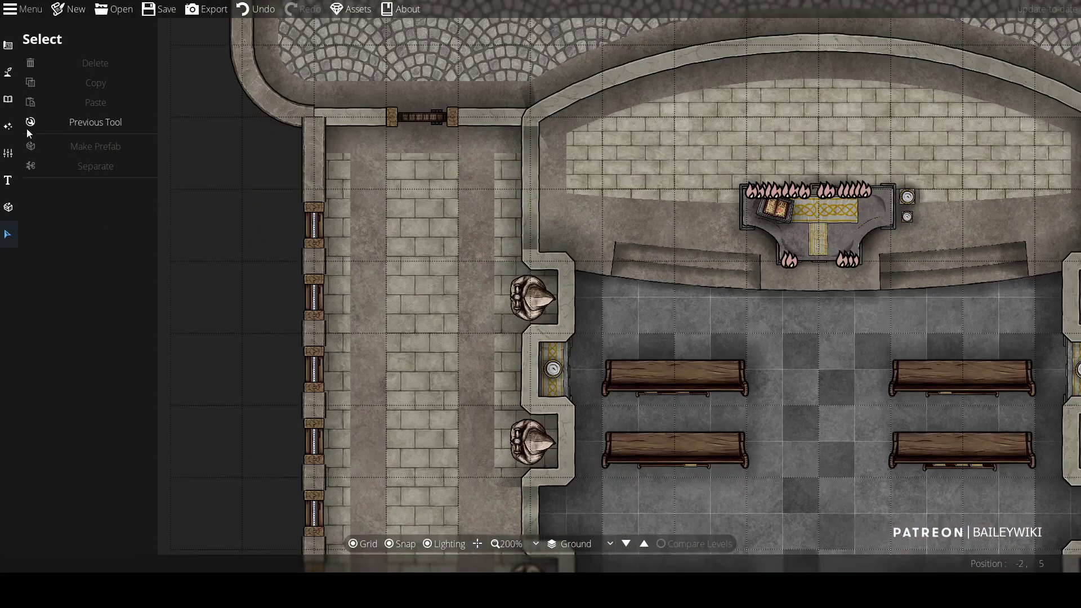
{"action": "left_click", "coordinate": [7, 47]}
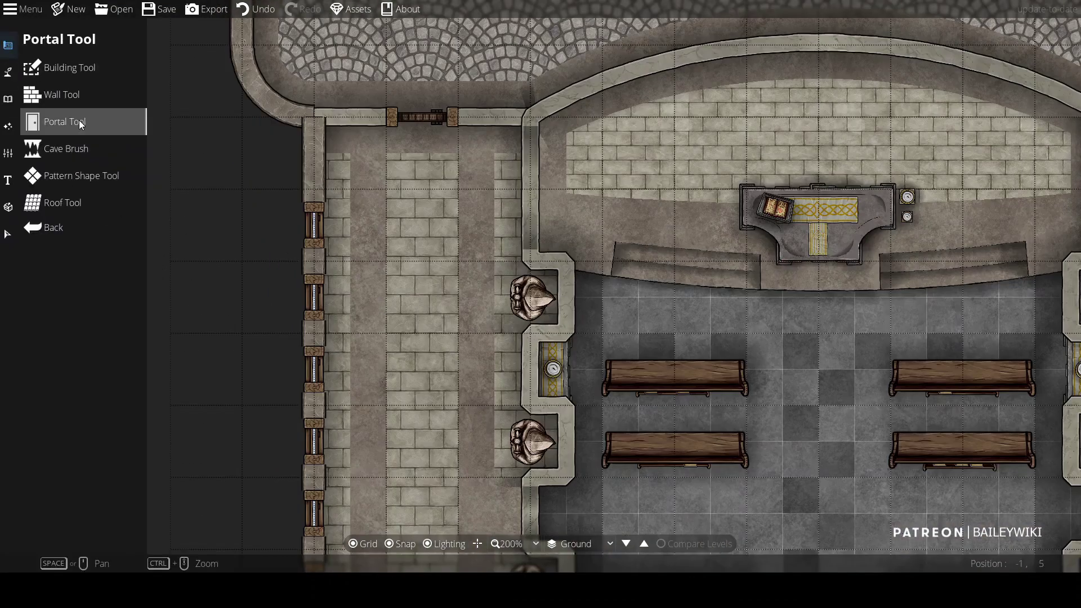
{"action": "left_click", "coordinate": [69, 93]}
{"action": "scroll", "coordinate": [141, 462], "scroll_direction": "down", "scroll_amount": 5}
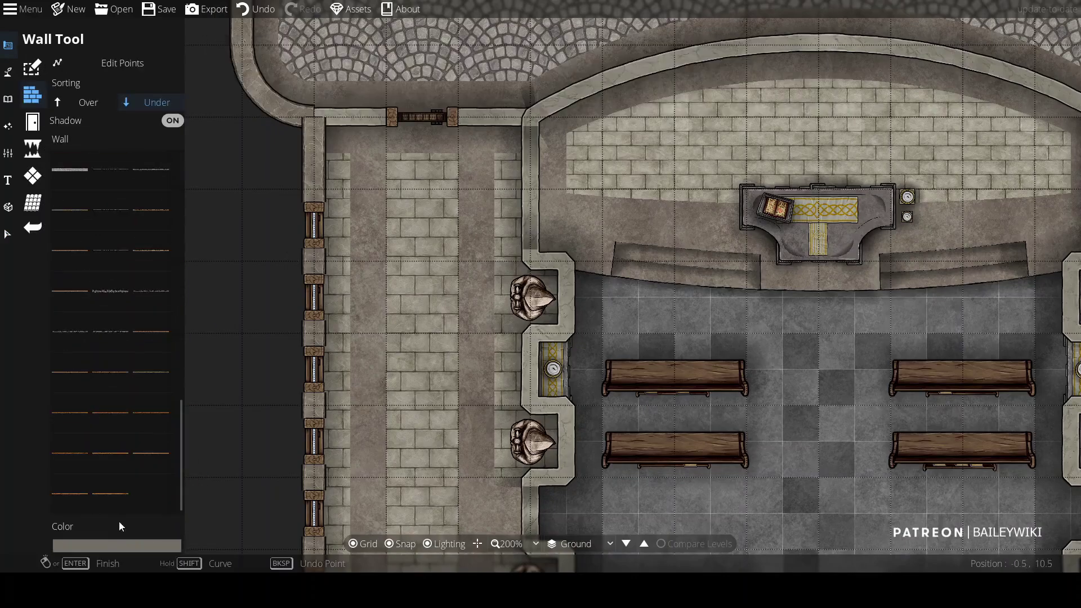
{"action": "left_click", "coordinate": [152, 371]}
{"action": "left_click", "coordinate": [173, 121]}
{"action": "key", "text": "s"}
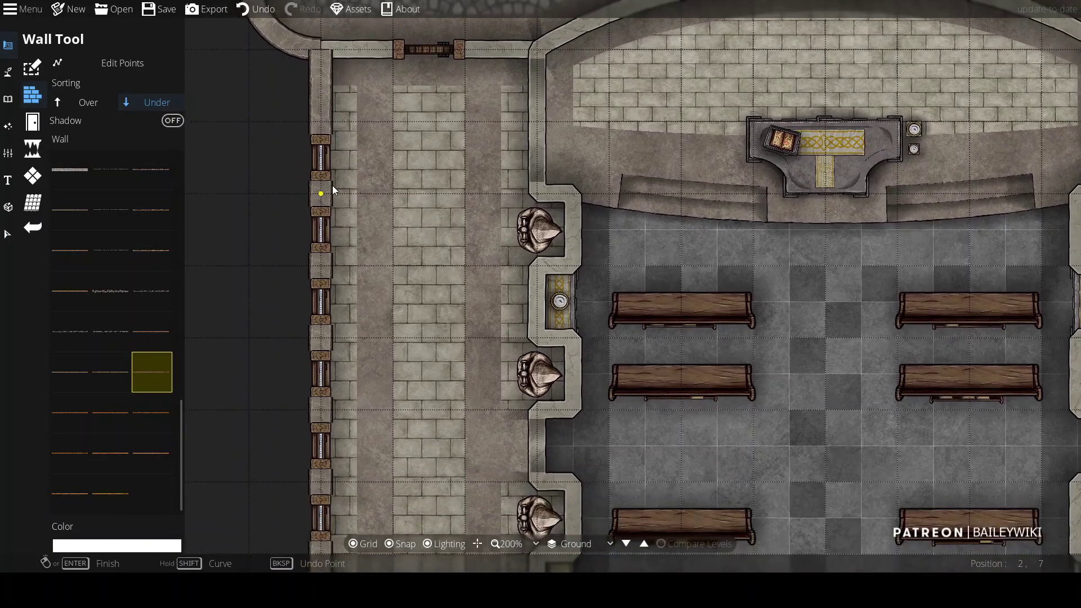
{"action": "key", "text": "s"}
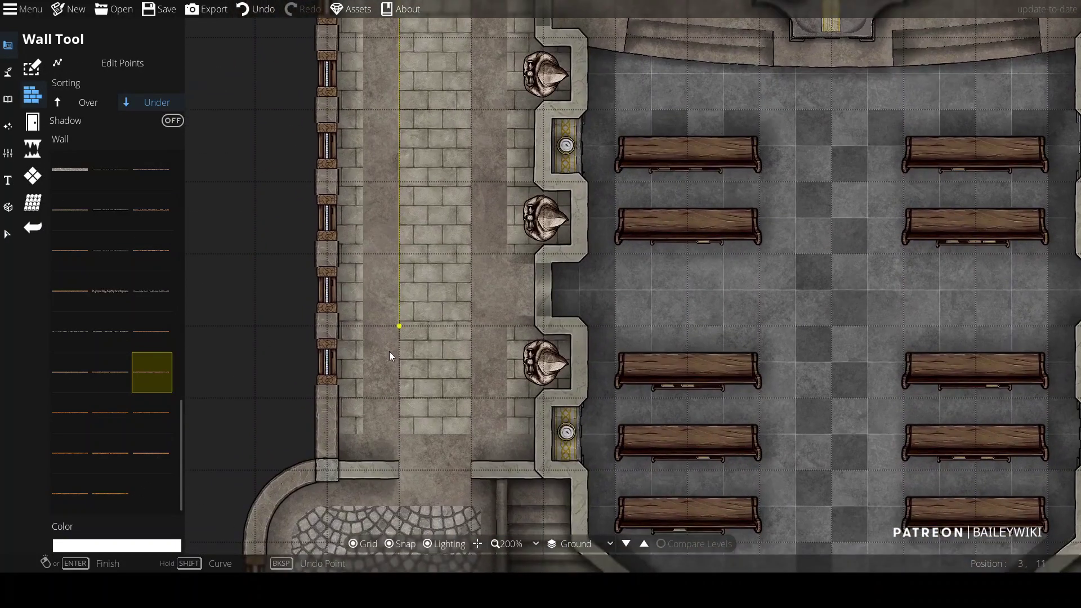
{"action": "left_click", "coordinate": [335, 400]}
{"action": "left_click", "coordinate": [330, 258]}
Step: Search the full object library for "stair" and choose a thin wooden rail
{"action": "key", "text": "w"}
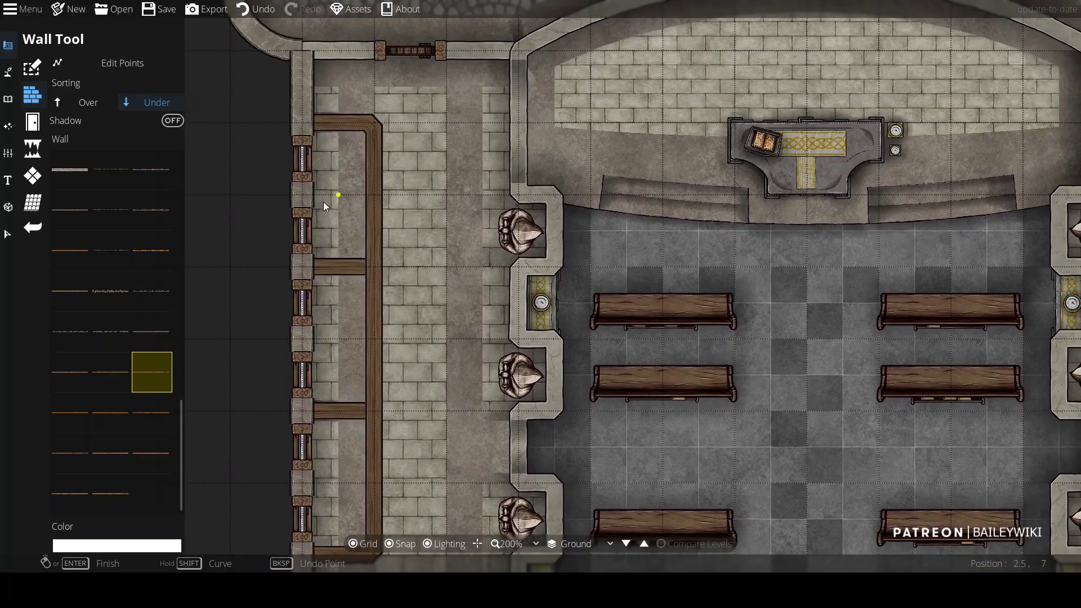
{"action": "left_click", "coordinate": [10, 99]}
{"action": "left_click", "coordinate": [970, 59]}
{"action": "type", "text": "stair"}
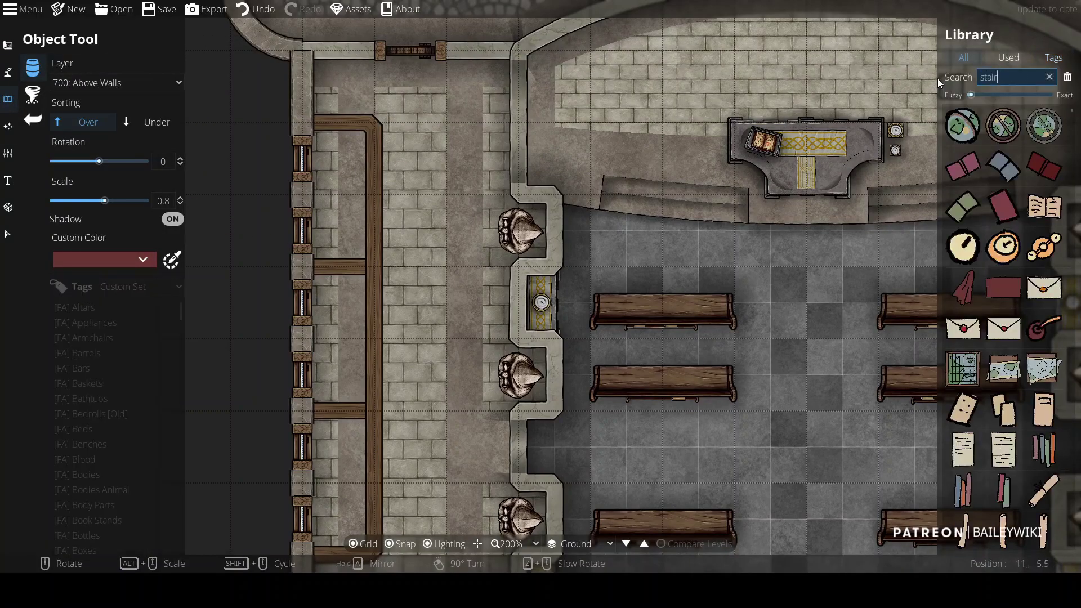
{"action": "scroll", "coordinate": [1073, 265], "scroll_direction": "up", "scroll_amount": 5}
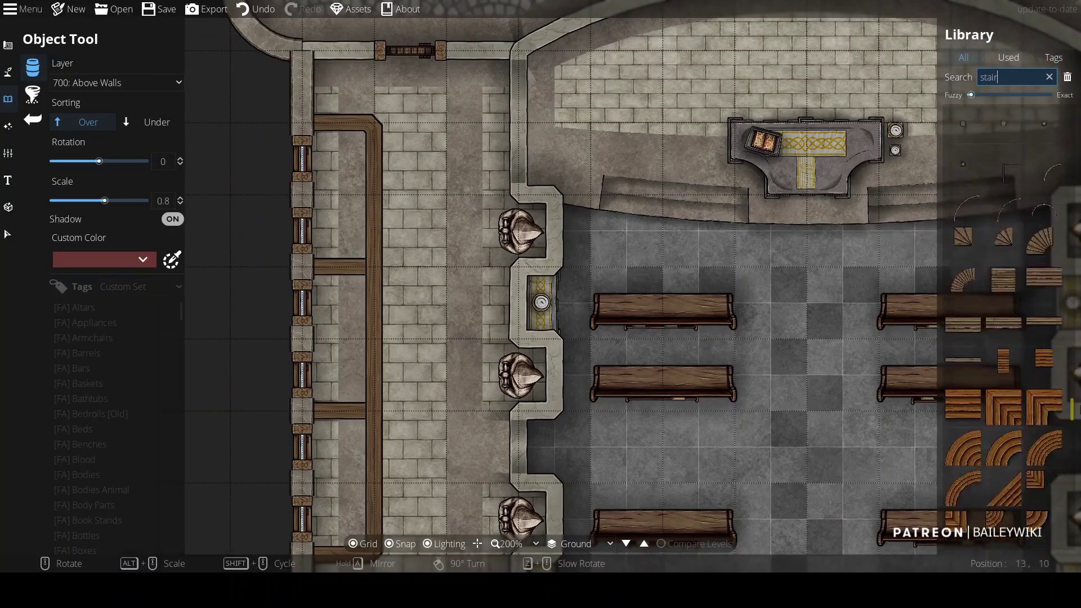
{"action": "left_click", "coordinate": [1006, 231]}
Step: Place the rail across the middle of each booth on layer 300: User Layer 3, rotated 90, at 1.1 scale without shadow
{"action": "scroll", "coordinate": [340, 197], "scroll_direction": "up", "scroll_amount": 1}
{"action": "left_click", "coordinate": [150, 83]}
{"action": "left_click", "coordinate": [102, 121]}
{"action": "scroll", "coordinate": [334, 197], "scroll_direction": "up", "scroll_amount": 2}
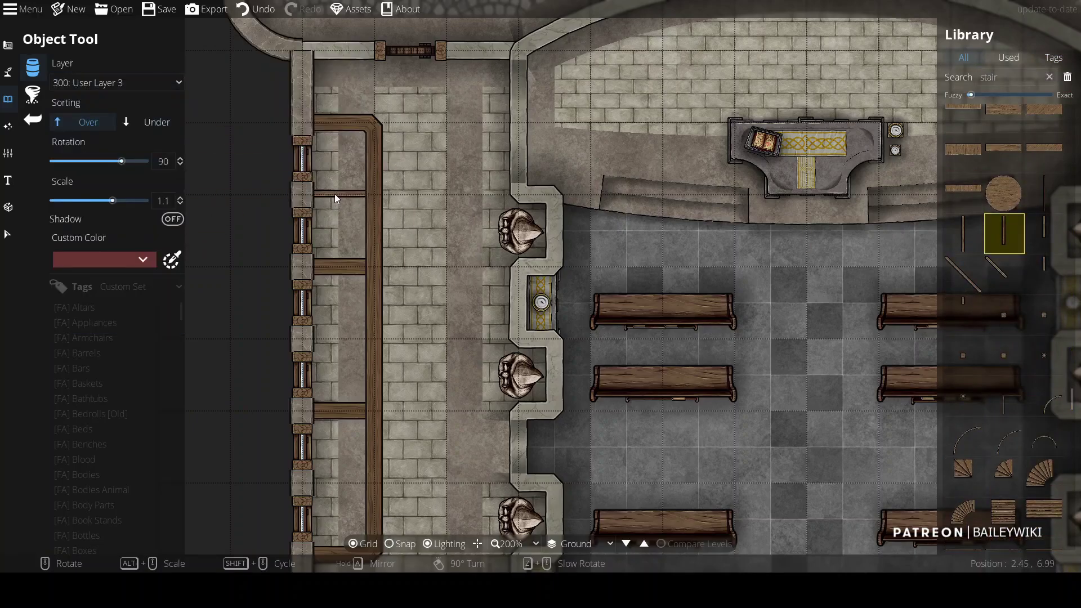
{"action": "left_click", "coordinate": [333, 194]}
{"action": "left_click", "coordinate": [330, 339]}
{"action": "key", "text": "Down"}
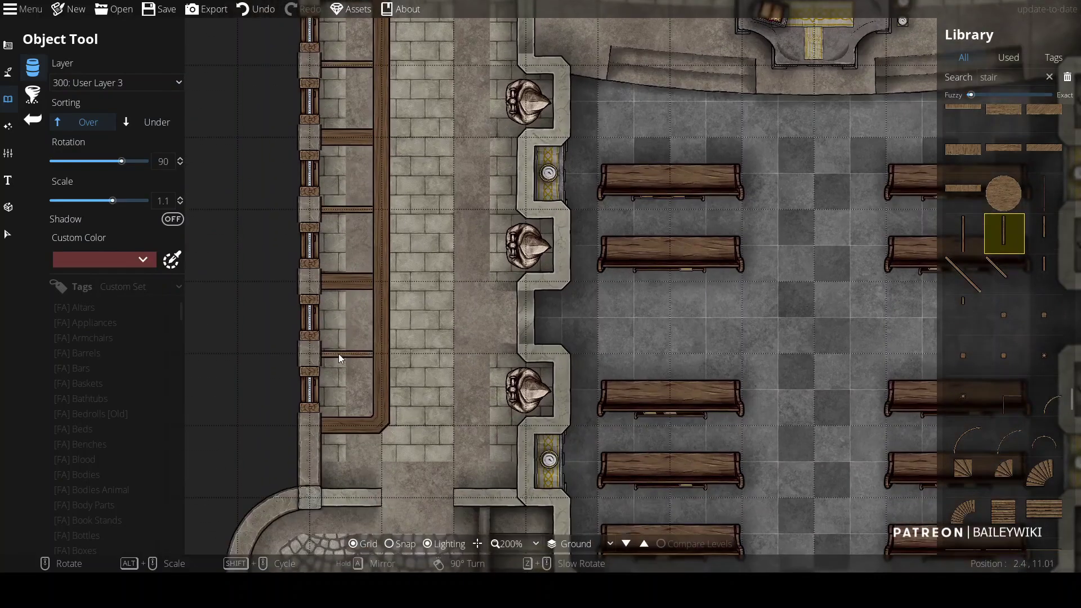
Step: Add a narrow dark wooden door to each booth compartment's front wall with the Portal Tool, flipping alternate doors 180 degrees
{"action": "left_click", "coordinate": [21, 103]}
{"action": "left_click", "coordinate": [71, 112]}
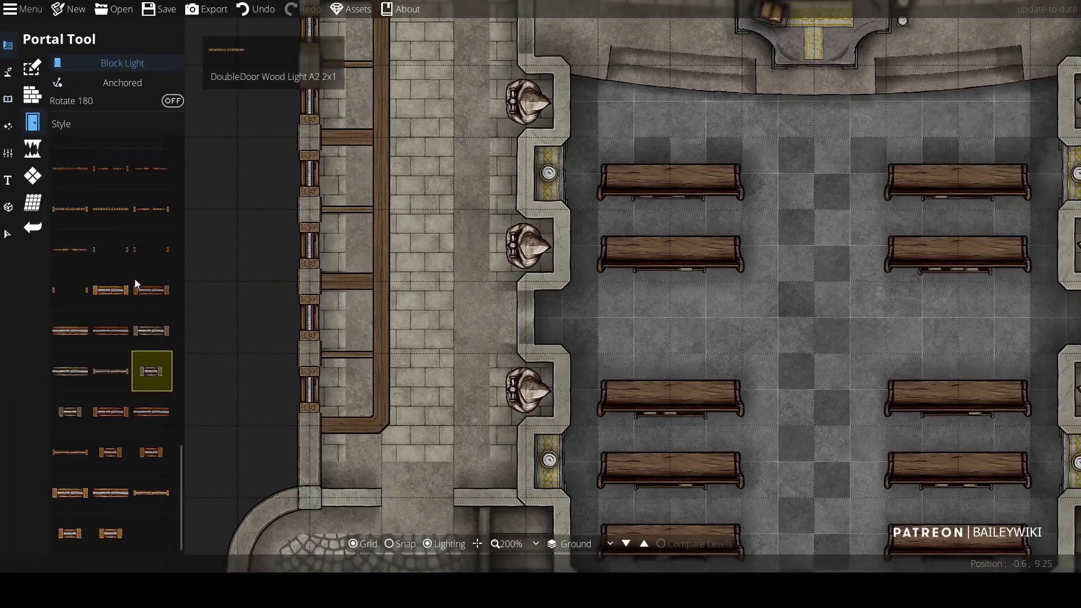
{"action": "scroll", "coordinate": [115, 315], "scroll_direction": "up", "scroll_amount": 3}
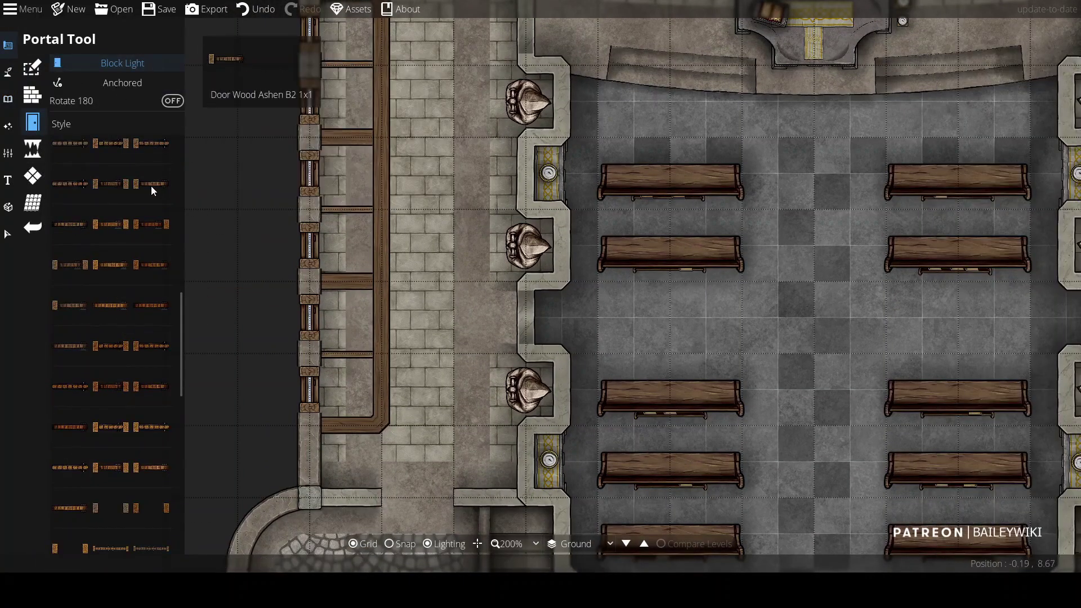
{"action": "left_click", "coordinate": [71, 225]}
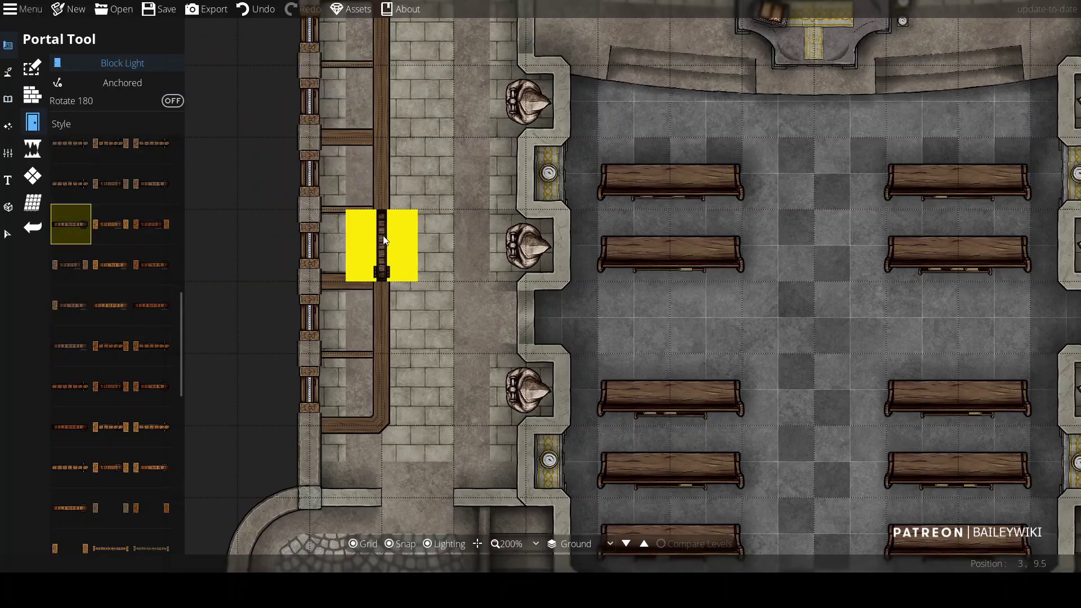
{"action": "left_click", "coordinate": [393, 169]}
{"action": "key", "text": "Up"}
{"action": "key", "text": "Down"}
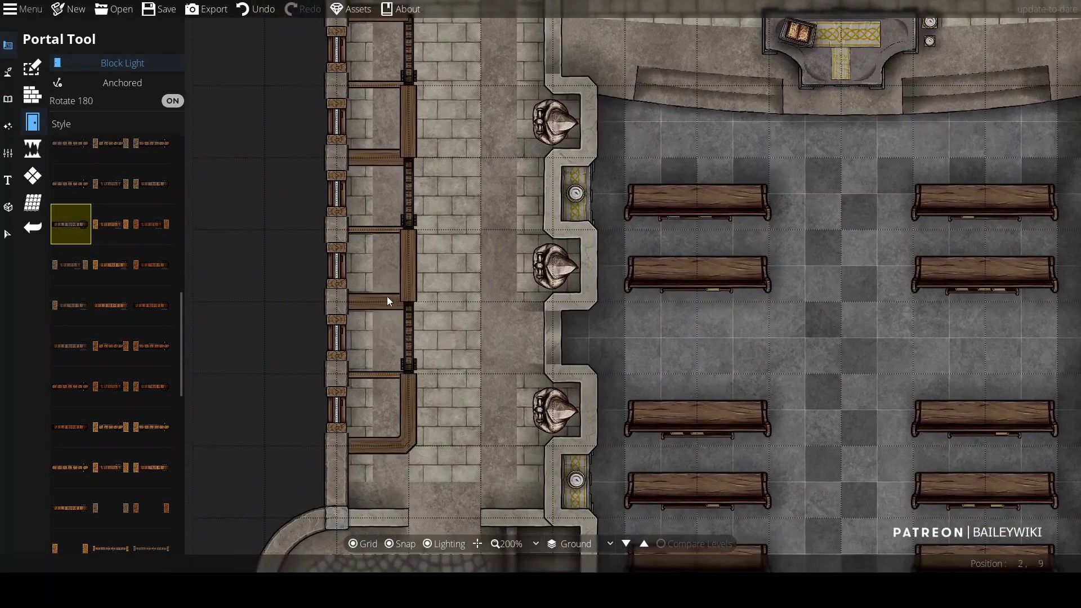
{"action": "key", "text": "Up"}
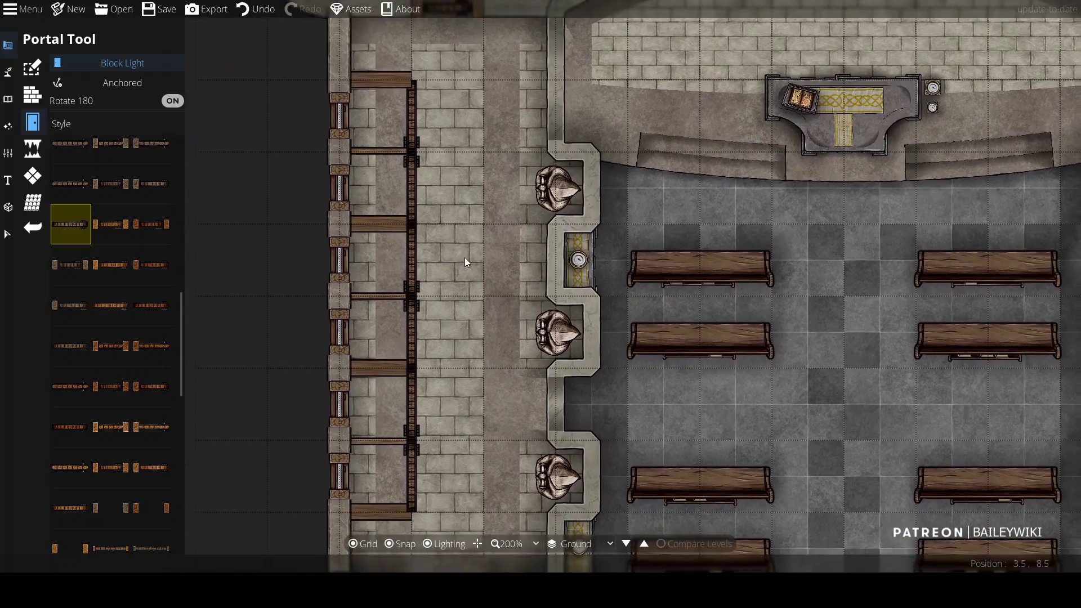
Step: Place the used Pillar Wood Ashen E1 at 0.9 scale on layer 700: Above Walls at the booths' front corners and divider ends
{"action": "left_click", "coordinate": [8, 97]}
{"action": "left_click", "coordinate": [1003, 59]}
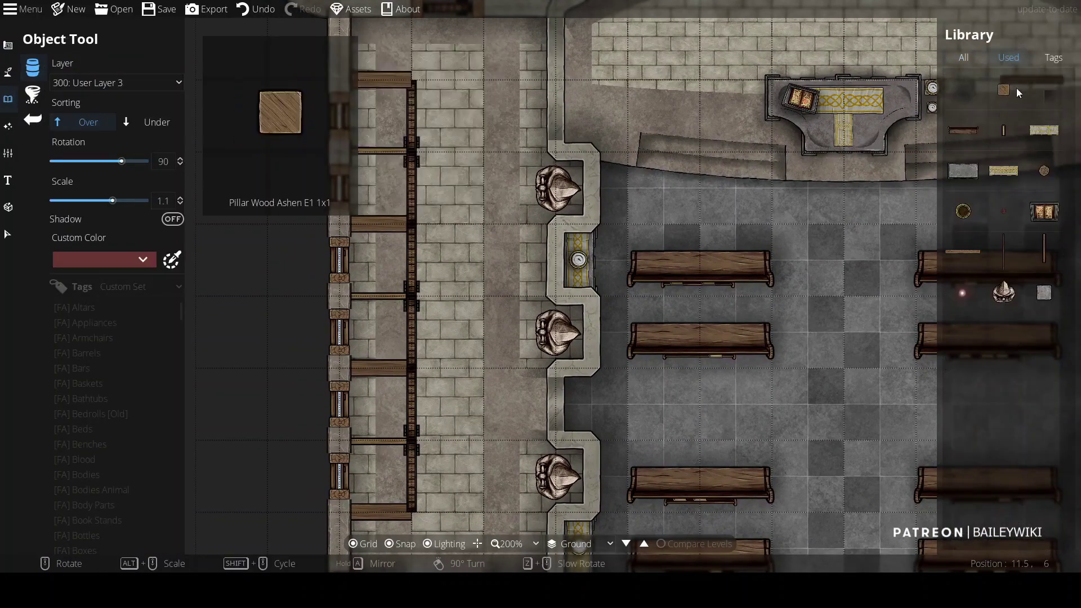
{"action": "left_click", "coordinate": [147, 83]}
{"action": "left_click", "coordinate": [124, 289]}
{"action": "scroll", "coordinate": [411, 79], "scroll_direction": "down", "scroll_amount": 2}
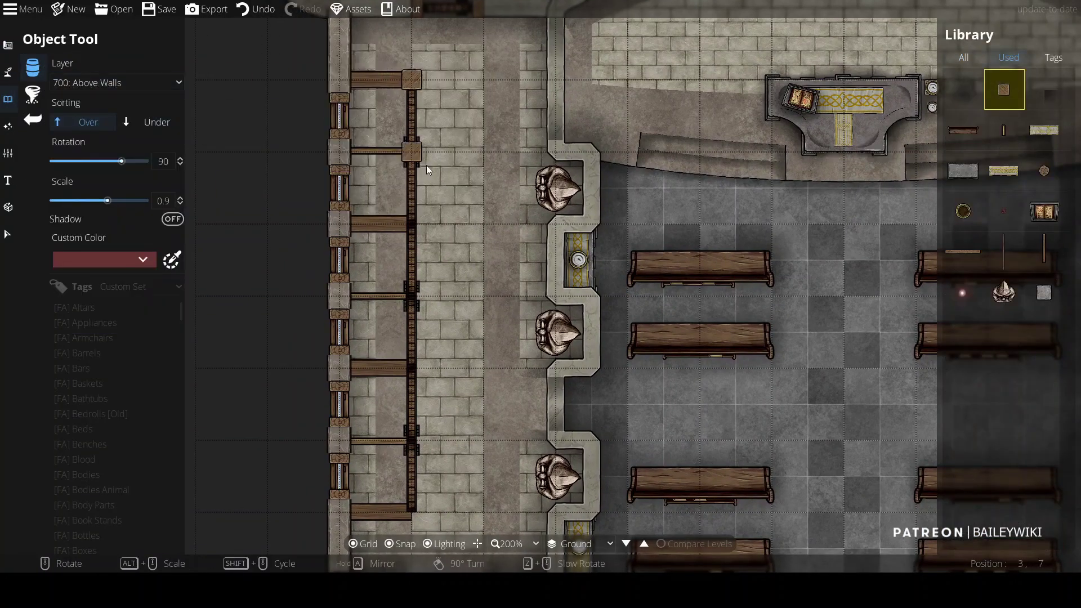
Step: Cover the booths' floor with a rectangular wood plank pattern on layer 100: User Layer 1
{"action": "left_click", "coordinate": [8, 45]}
{"action": "left_click", "coordinate": [79, 174]}
{"action": "scroll", "coordinate": [171, 288], "scroll_direction": "down", "scroll_amount": 5}
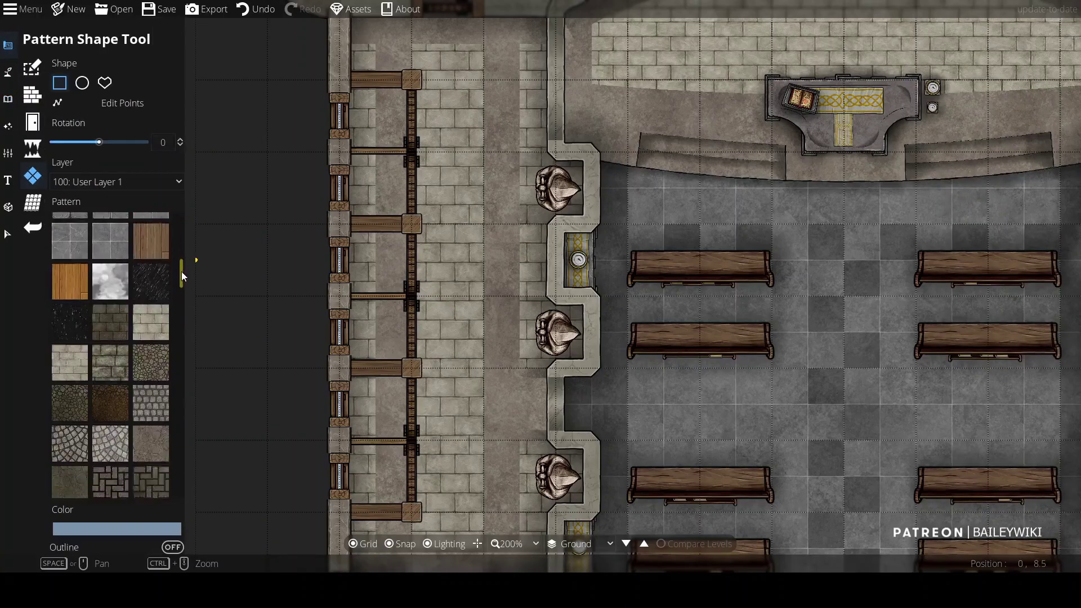
{"action": "left_click", "coordinate": [151, 264]}
{"action": "left_click_drag", "start_coordinate": [338, 79], "coordinate": [414, 504]}
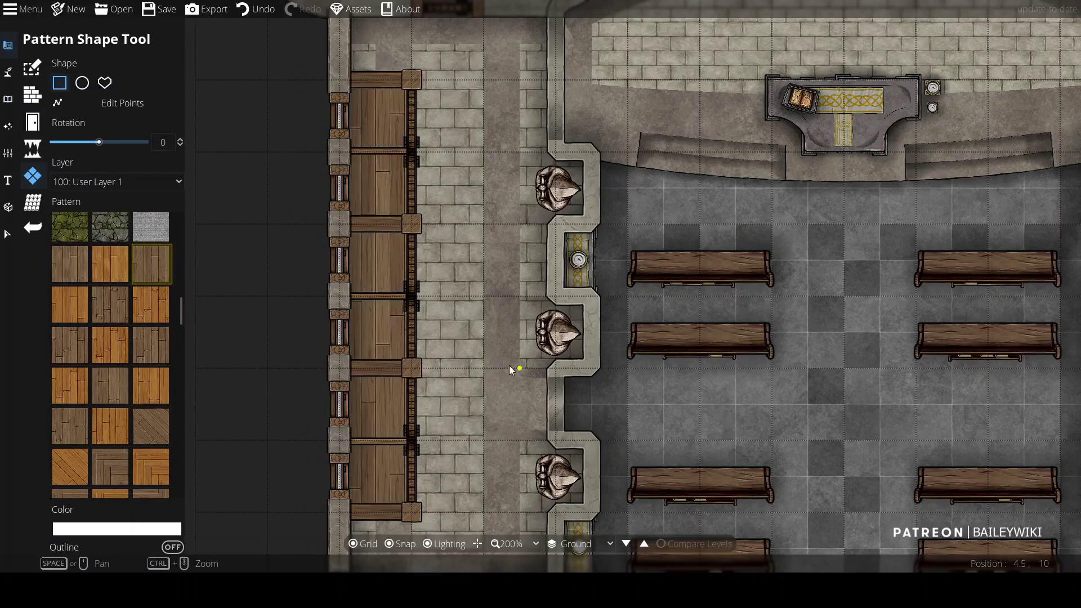
Step: Search the object library for "chair" and choose a plain dark wooden chair
{"action": "left_click", "coordinate": [8, 102]}
{"action": "type", "text": "chair"}
{"action": "scroll", "coordinate": [1014, 329], "scroll_direction": "down", "scroll_amount": 4}
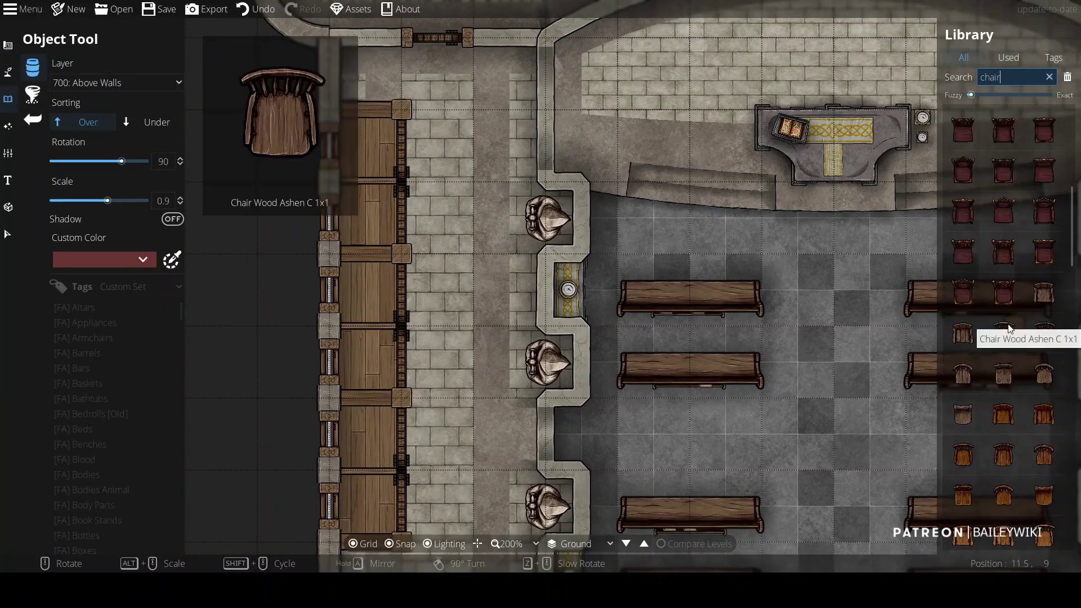
{"action": "left_click", "coordinate": [963, 414]}
Step: Place a slightly tilted chair at 0.9 scale in each booth's upper compartment on layer 100: User Layer 1
{"action": "left_click", "coordinate": [150, 84]}
{"action": "left_click", "coordinate": [101, 99]}
{"action": "scroll", "coordinate": [364, 149], "scroll_direction": "up", "scroll_amount": 2}
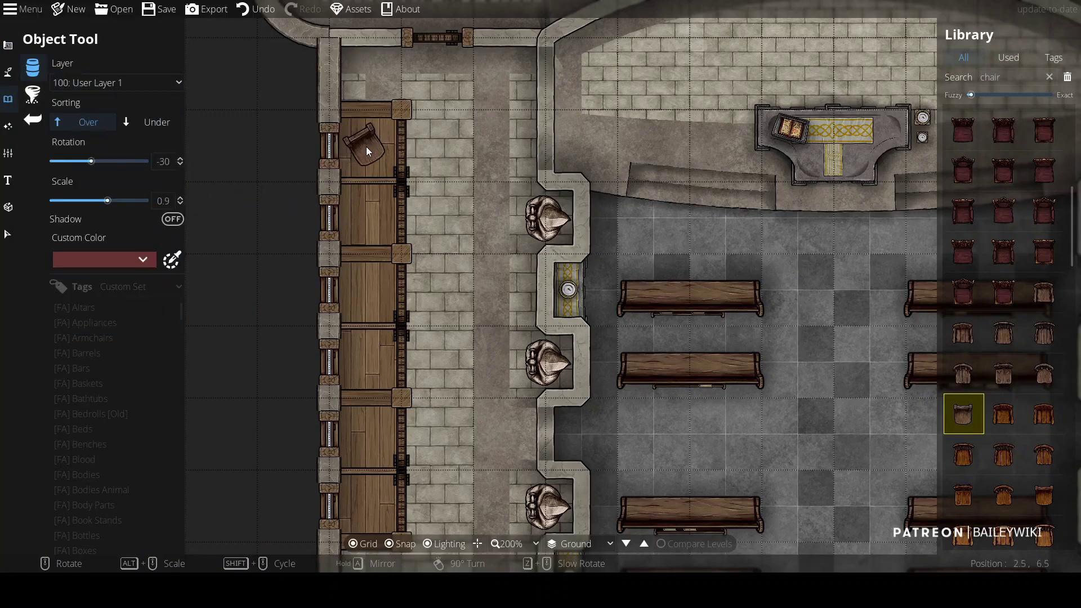
{"action": "scroll", "coordinate": [370, 295], "scroll_direction": "up", "scroll_amount": 1}
{"action": "left_click", "coordinate": [370, 295]}
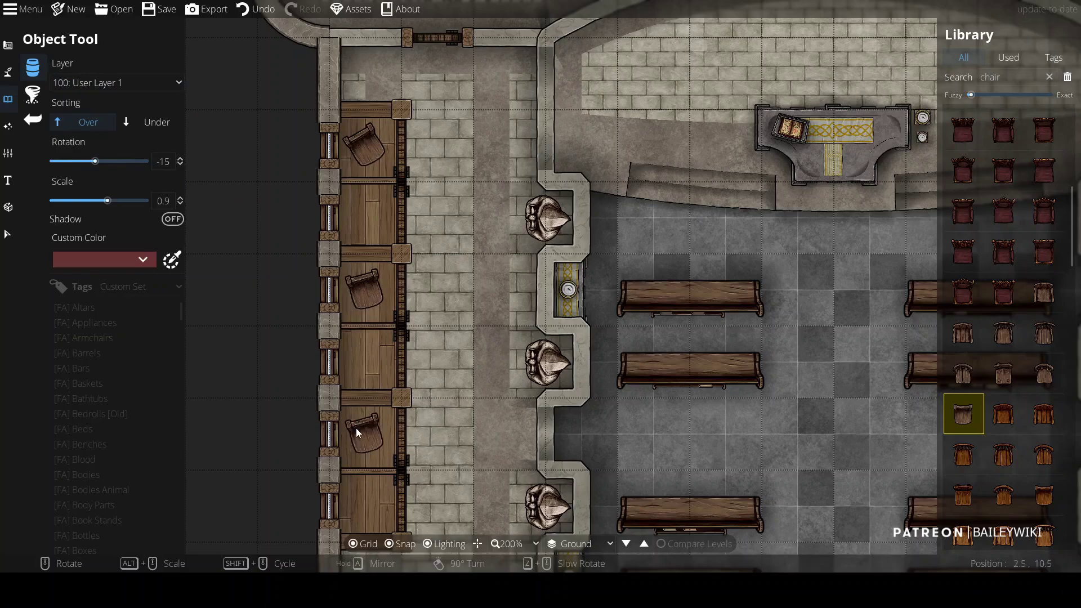
{"action": "left_click", "coordinate": [356, 427]}
Step: Search the library for "plank" and place a short plank at 1.2 scale, rotated -180, in each booth's lower compartment as a kneeler
{"action": "key", "text": "ctrl+f"}
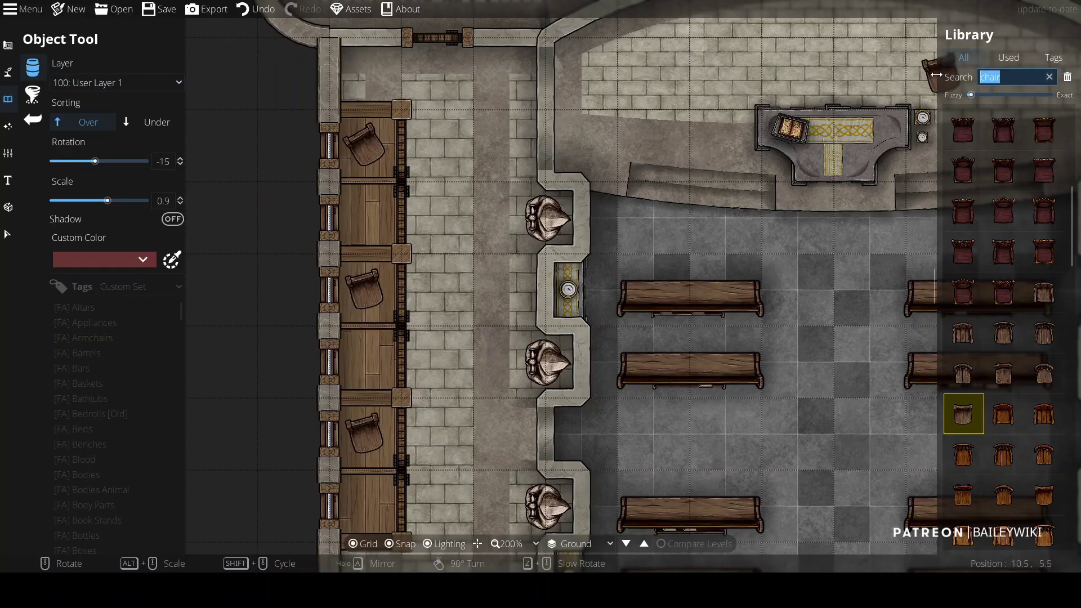
{"action": "type", "text": "plank"}
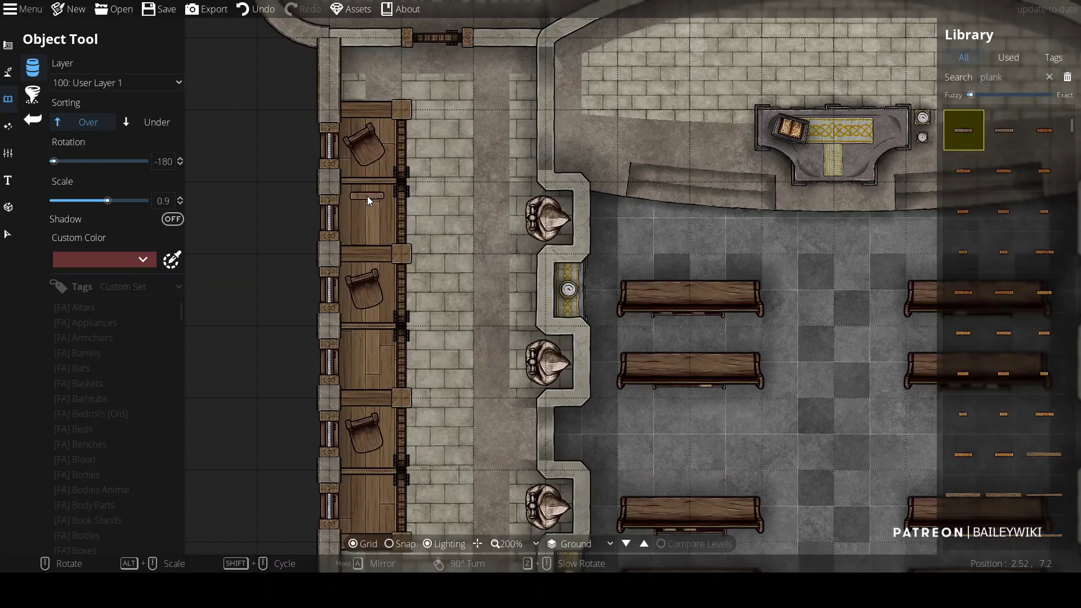
{"action": "type", "text": "s"}
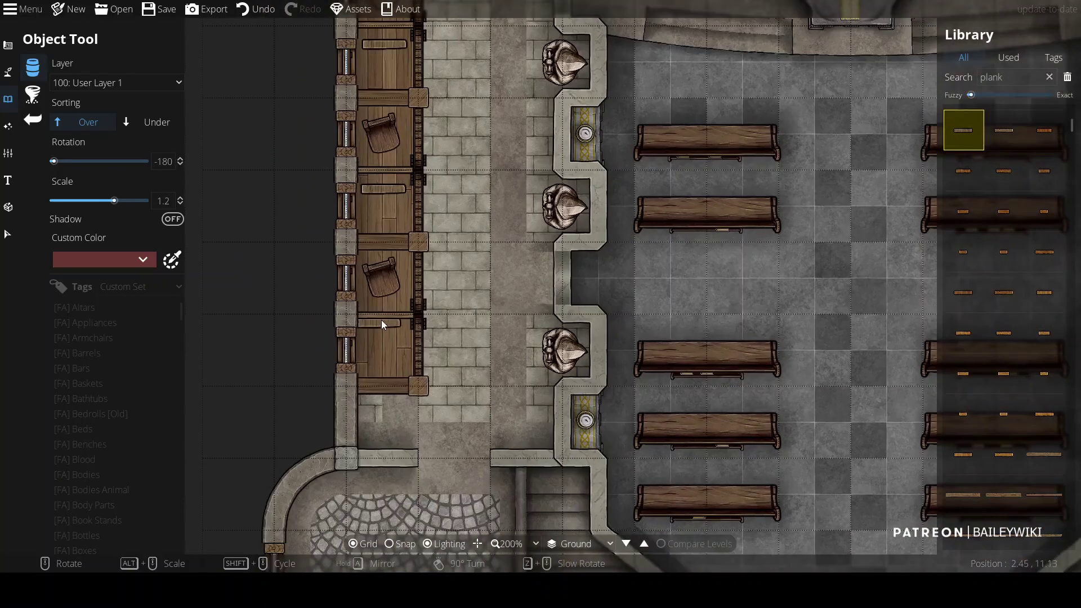
Step: Search the library for "runner" and lay a brown runner at 0.3 scale over each booth's kneeler plank
{"action": "key", "text": "ctrl+f"}
{"action": "type", "text": "runner"}
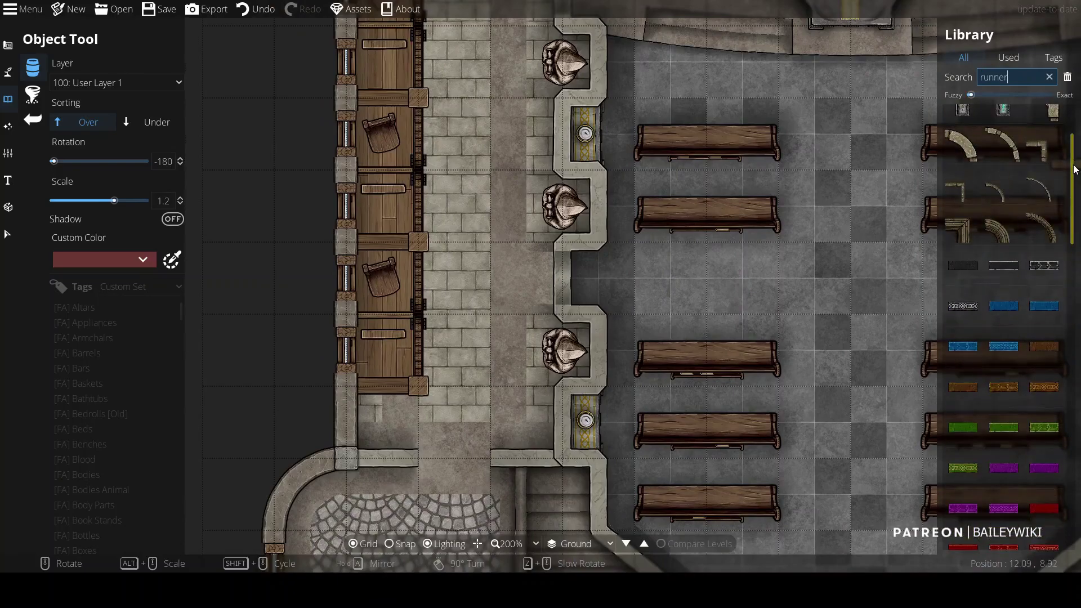
{"action": "left_click", "coordinate": [1045, 347]}
{"action": "scroll", "coordinate": [380, 334], "scroll_direction": "down", "scroll_amount": 9, "text": "alt"}
{"action": "scroll", "coordinate": [384, 334], "scroll_direction": "up", "scroll_amount": 4}
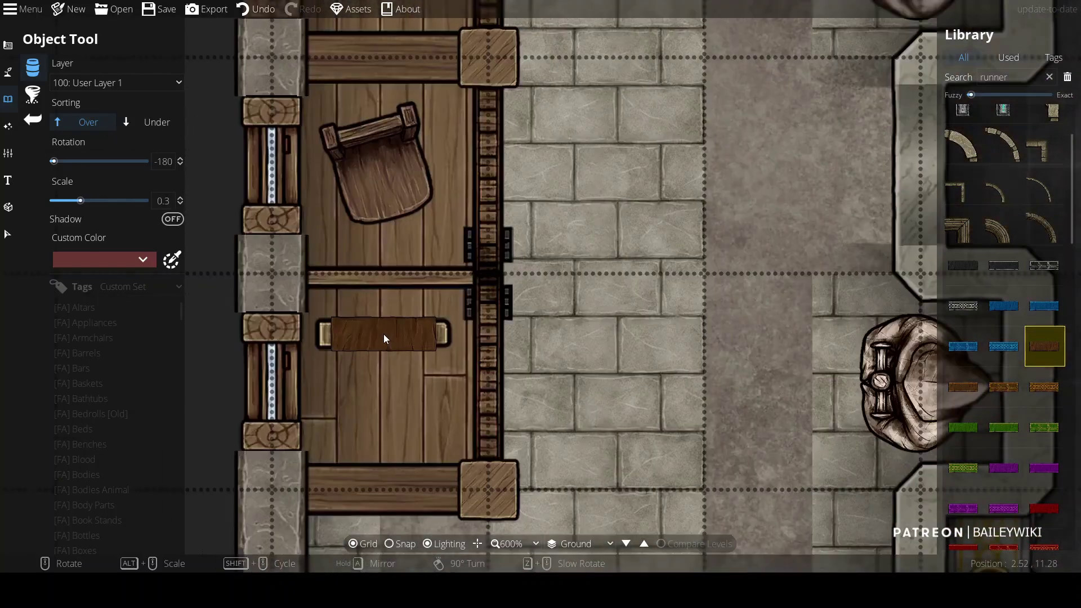
{"action": "key", "text": "s"}
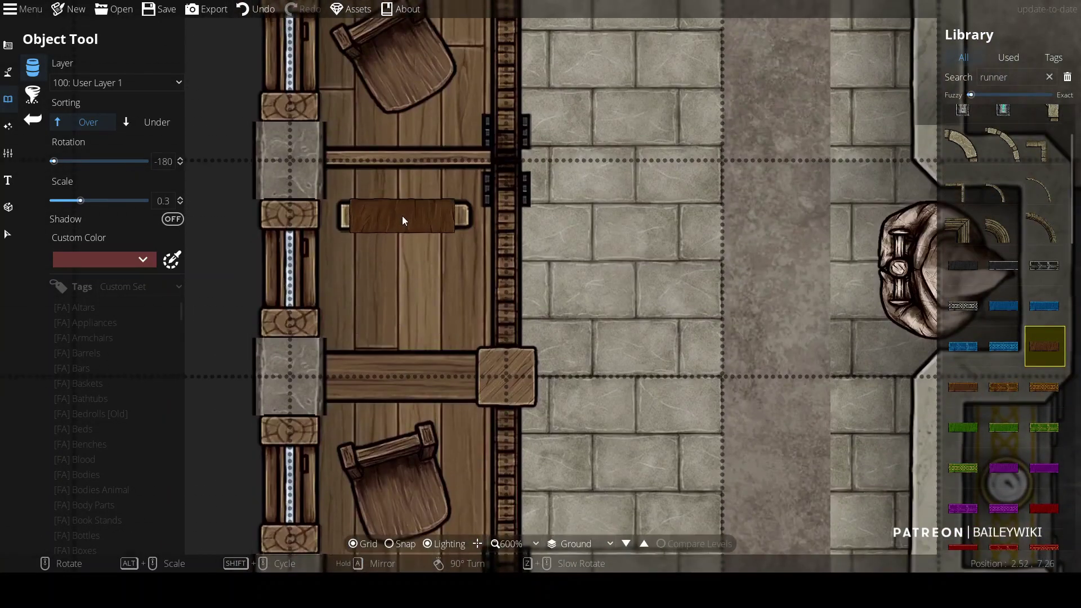
{"action": "left_click", "coordinate": [402, 215]}
{"action": "scroll", "coordinate": [433, 248], "scroll_direction": "down", "scroll_amount": 4}
Step: Search the library for "plank" and lay a wide plank at 0.9 scale, rotated -180, along the divider between each booth's compartments
{"action": "key", "text": "ctrl+f"}
{"action": "type", "text": "plank"}
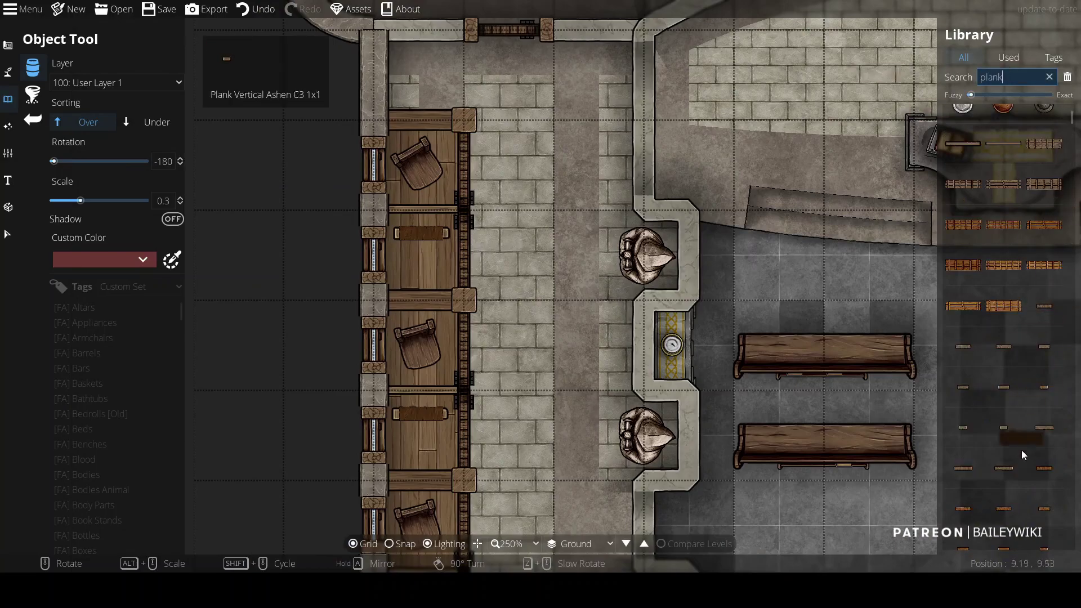
{"action": "left_click", "coordinate": [1045, 513]}
{"action": "scroll", "coordinate": [418, 207], "scroll_direction": "down", "scroll_amount": 1, "text": "alt"}
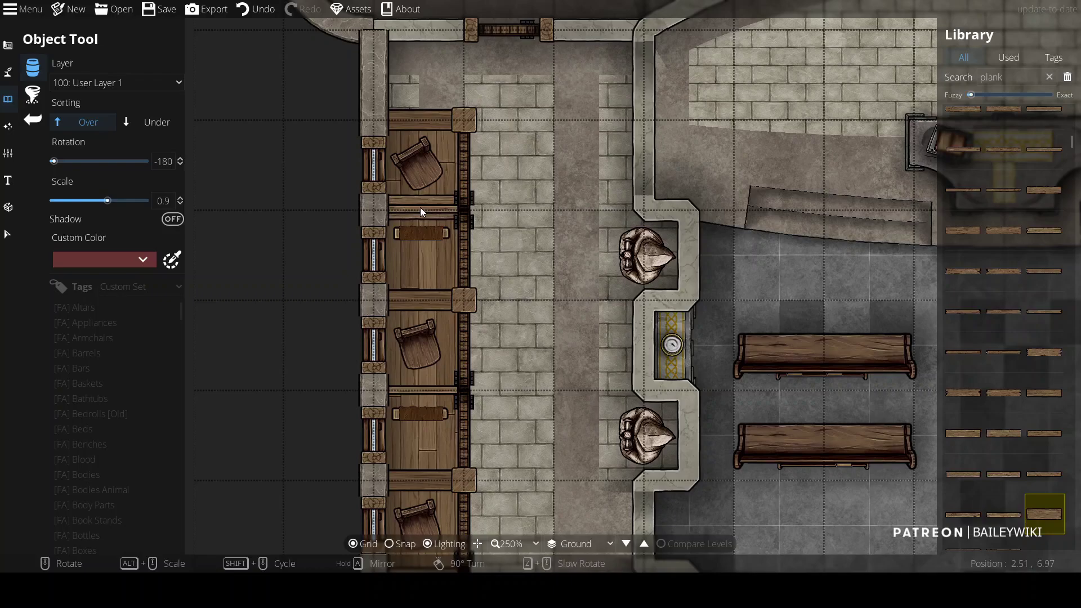
{"action": "key", "text": "s"}
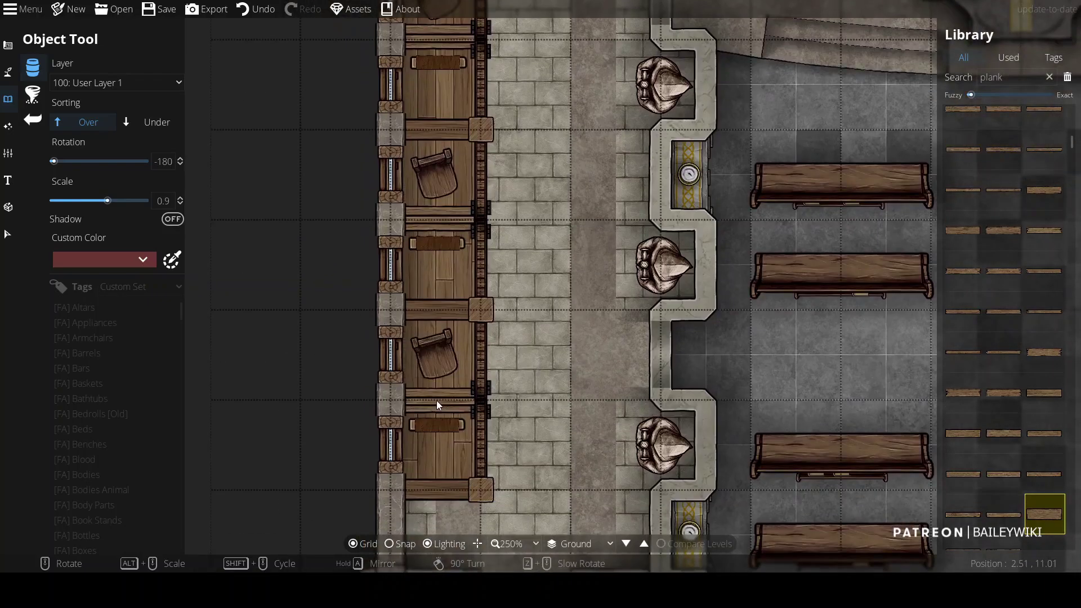
{"action": "key", "text": "w"}
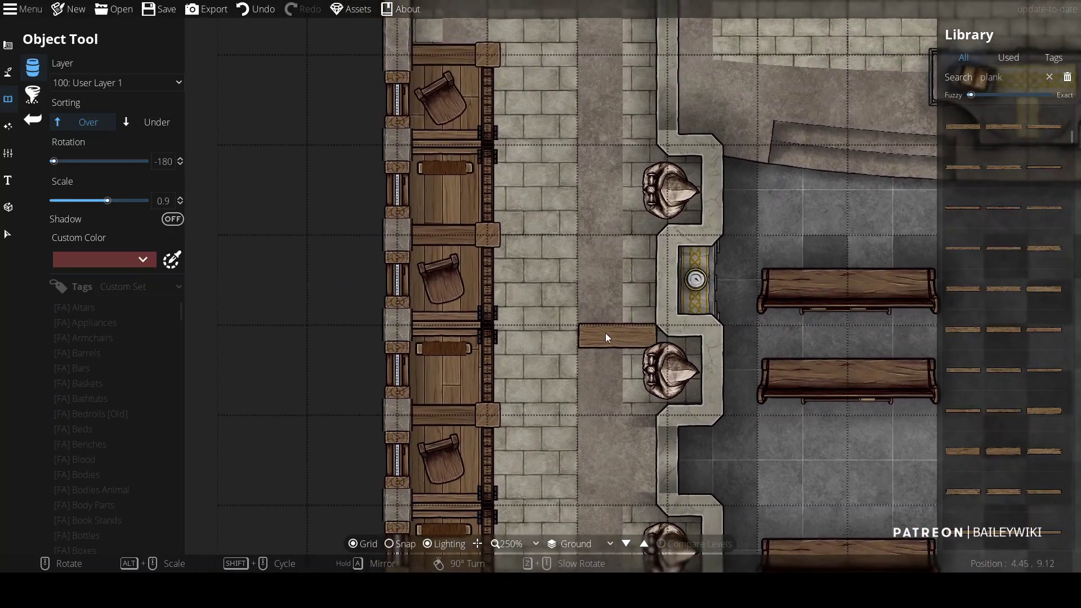
Step: Set up a shadow path 1.13 wide on layer 400: User Layer 4, with Transition In set to Grow
{"action": "left_click", "coordinate": [8, 72]}
{"action": "left_click", "coordinate": [84, 154]}
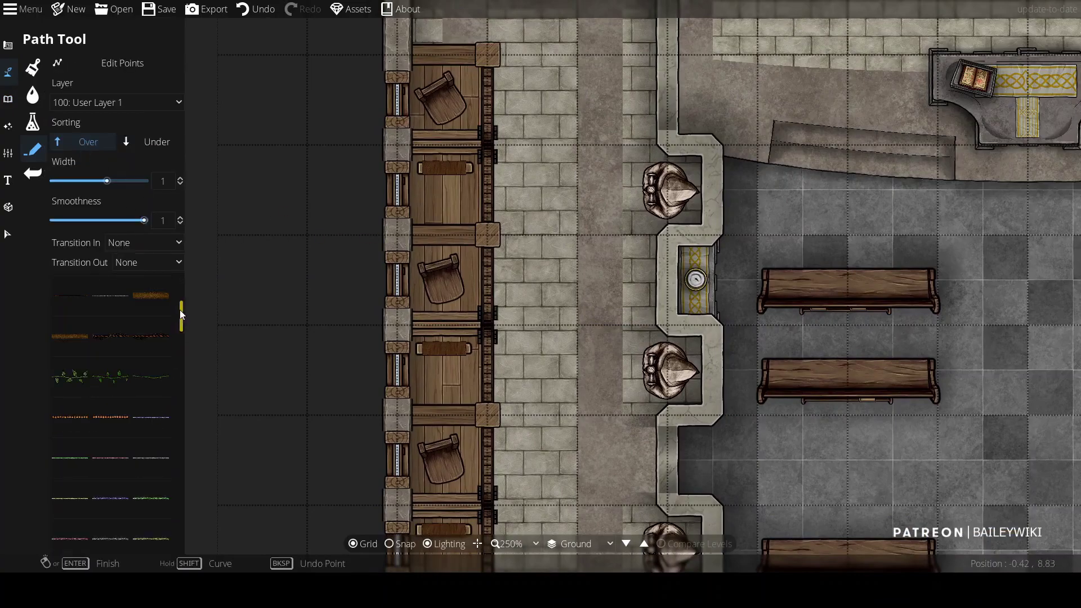
{"action": "left_click", "coordinate": [164, 471]}
{"action": "left_click", "coordinate": [160, 244]}
{"action": "left_click", "coordinate": [148, 262]}
{"action": "left_click", "coordinate": [130, 279]}
{"action": "left_click", "coordinate": [165, 242]}
{"action": "left_click", "coordinate": [158, 263]}
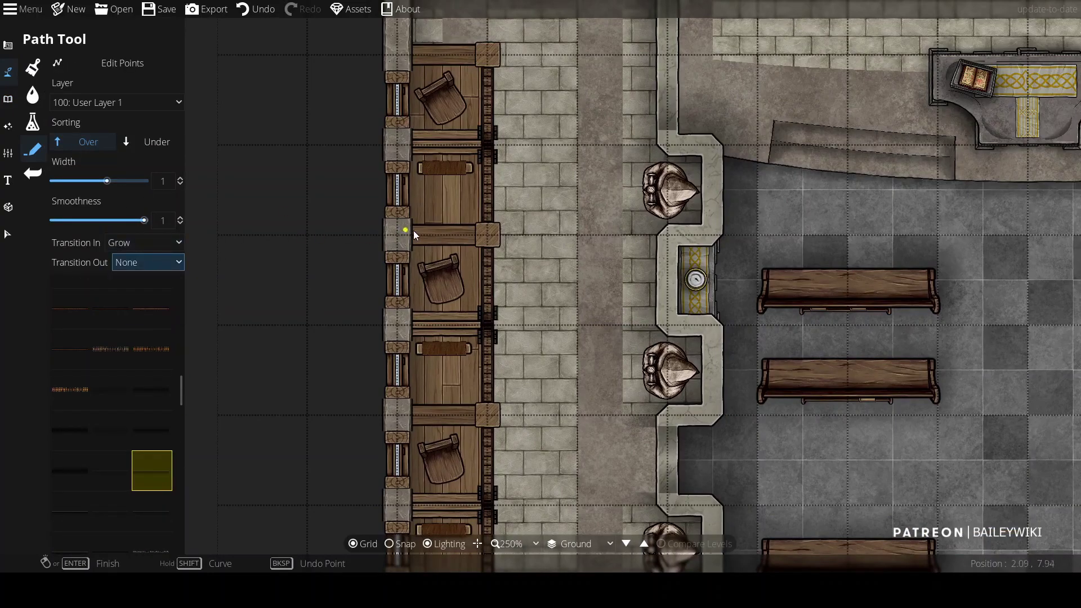
{"action": "scroll", "coordinate": [433, 253], "scroll_direction": "down", "scroll_amount": 8, "text": "ctrl"}
{"action": "left_click", "coordinate": [113, 102]}
{"action": "left_click", "coordinate": [106, 269]}
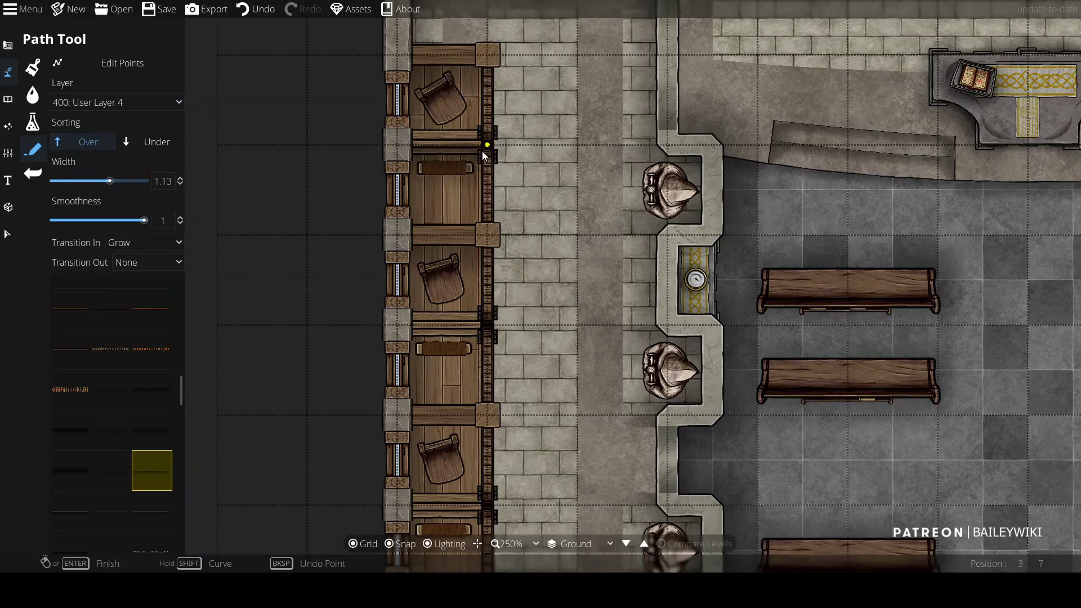
Step: Reassign the layer of the narrow divider beam between the two compartments in each of the three booths
{"action": "left_click", "coordinate": [388, 161]}
{"action": "left_click", "coordinate": [84, 213]}
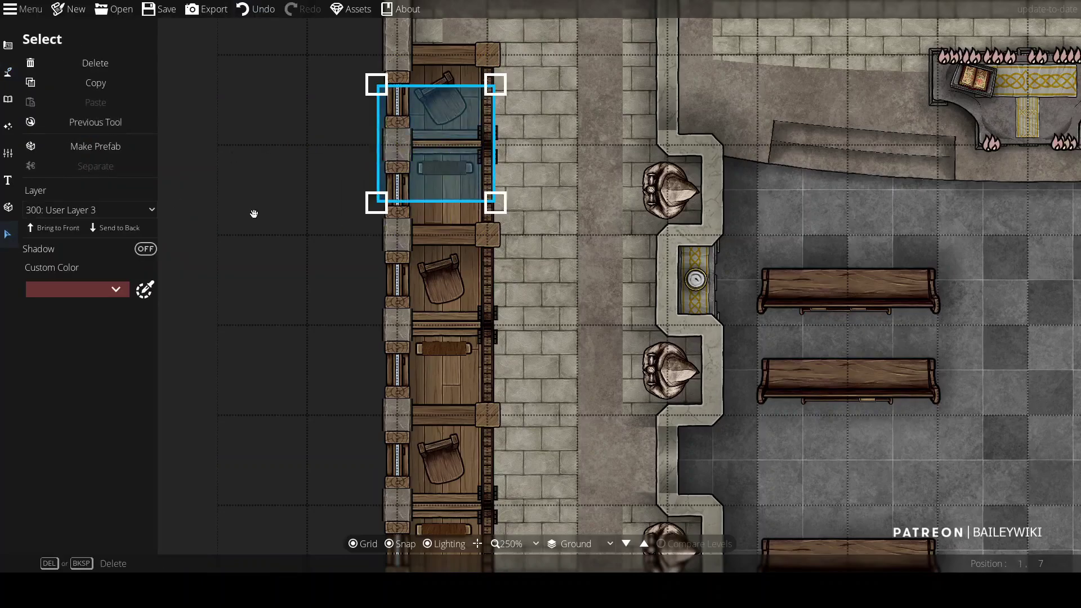
{"action": "left_click", "coordinate": [103, 370]}
{"action": "key", "text": "Escape"}
{"action": "left_click", "coordinate": [420, 336]}
{"action": "left_click", "coordinate": [84, 210]}
{"action": "left_click", "coordinate": [104, 371]}
{"action": "key", "text": "Escape"}
{"action": "left_click", "coordinate": [434, 502]}
{"action": "left_click", "coordinate": [84, 210]}
{"action": "left_click", "coordinate": [84, 372]}
Step: Shade the booth beams with 1.13-wide shadow paths, switching Transition In to None and Transition Out to Shrink
{"action": "left_click", "coordinate": [8, 72]}
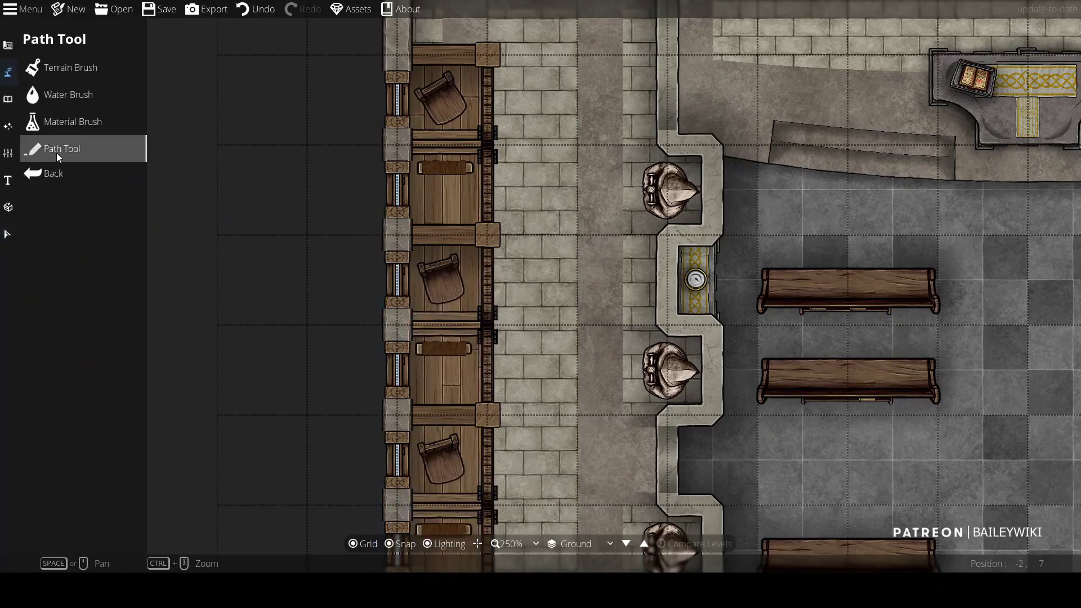
{"action": "scroll", "coordinate": [472, 256], "scroll_direction": "down", "scroll_amount": 3}
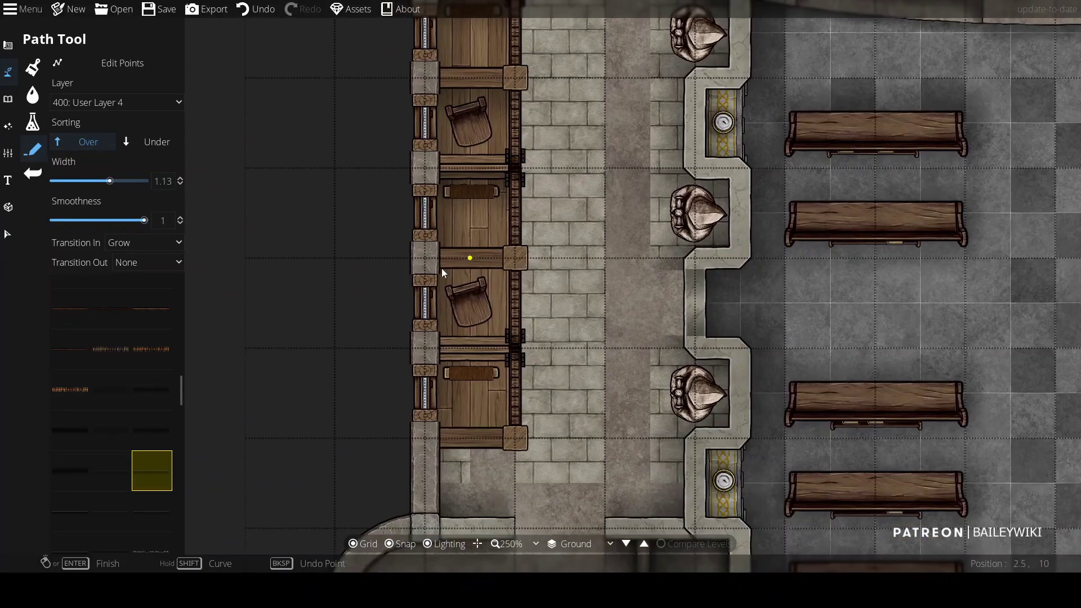
{"action": "left_click", "coordinate": [144, 243]}
{"action": "left_click", "coordinate": [144, 272]}
{"action": "left_click", "coordinate": [144, 264]}
{"action": "left_click", "coordinate": [144, 314]}
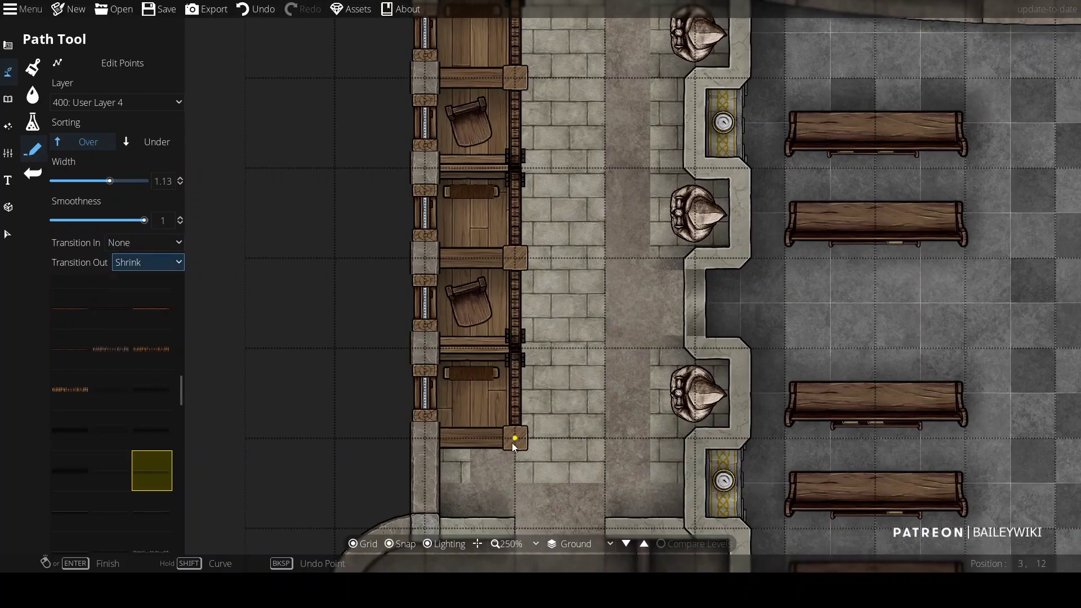
{"action": "scroll", "coordinate": [425, 258], "scroll_direction": "up", "scroll_amount": 5}
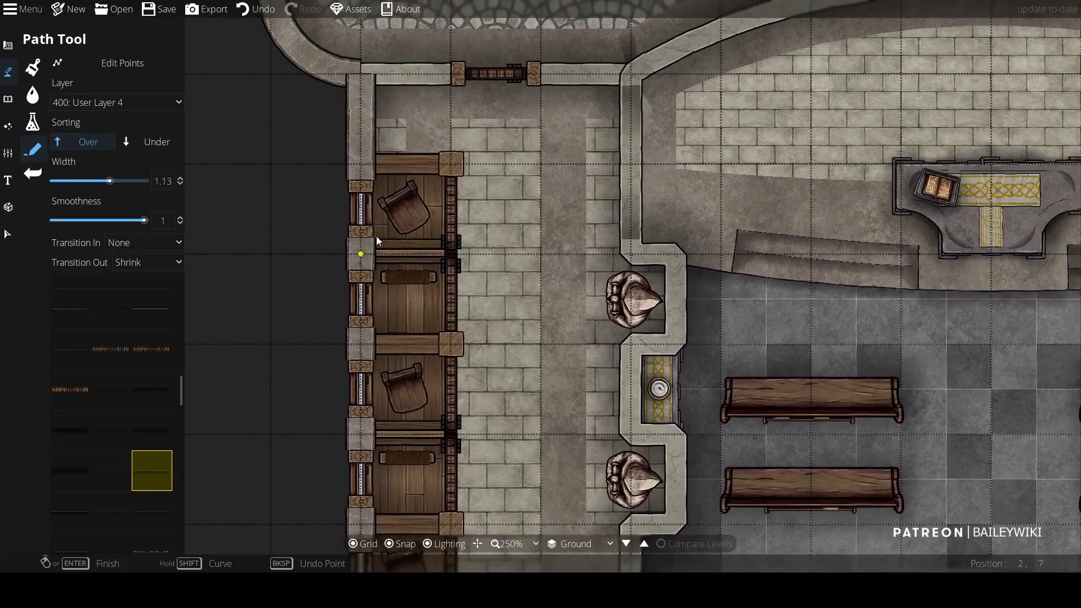
Step: Shade the booths with a 0.74-wide shadow path that has no transition in or out
{"action": "left_click", "coordinate": [129, 262]}
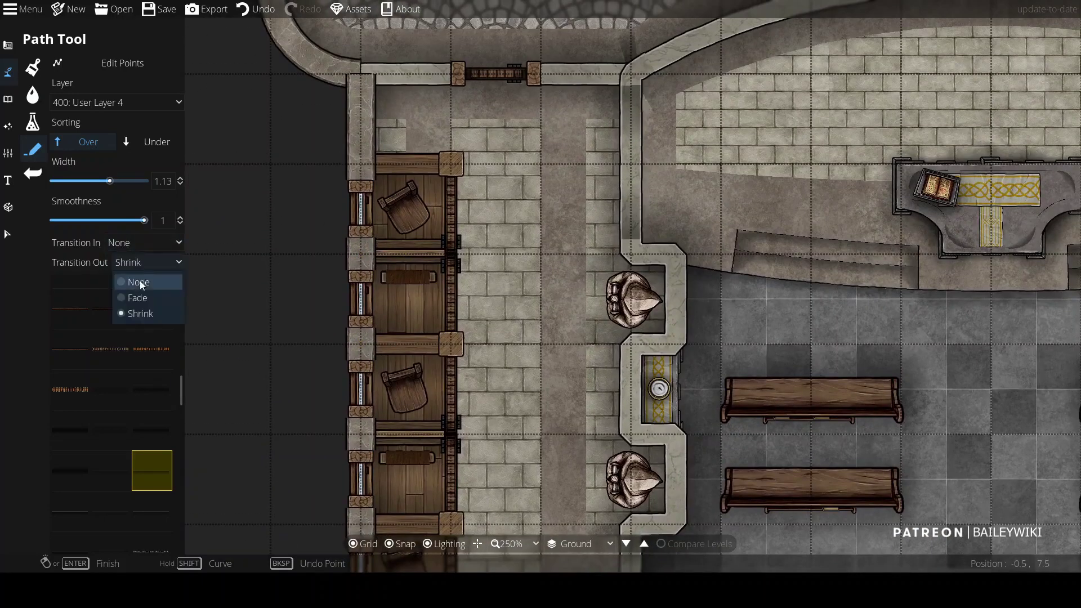
{"action": "left_click", "coordinate": [139, 278]}
{"action": "left_click_drag", "start_coordinate": [110, 181], "coordinate": [100, 181]}
{"action": "scroll", "coordinate": [485, 449], "scroll_direction": "down", "scroll_amount": 10}
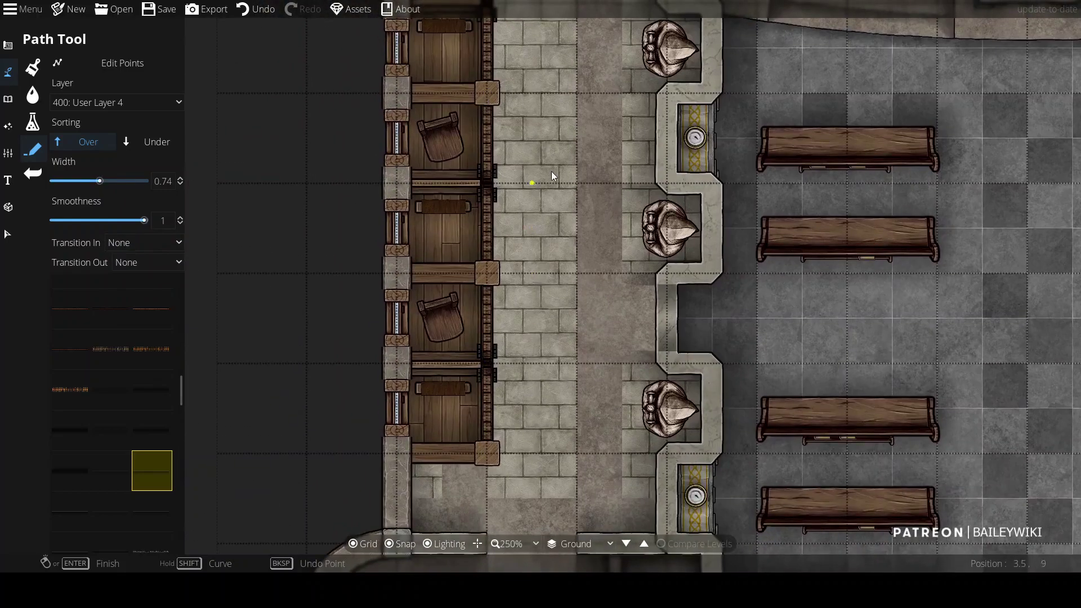
{"action": "scroll", "coordinate": [552, 177], "scroll_direction": "up", "scroll_amount": 4}
Step: Place the used Shadow A 40% Circle Full object at 0.9 scale, sorted under on layer 100: User Layer 1, throughout the booth compartments
{"action": "left_click", "coordinate": [8, 99]}
{"action": "left_click", "coordinate": [33, 67]}
{"action": "left_click", "coordinate": [971, 96]}
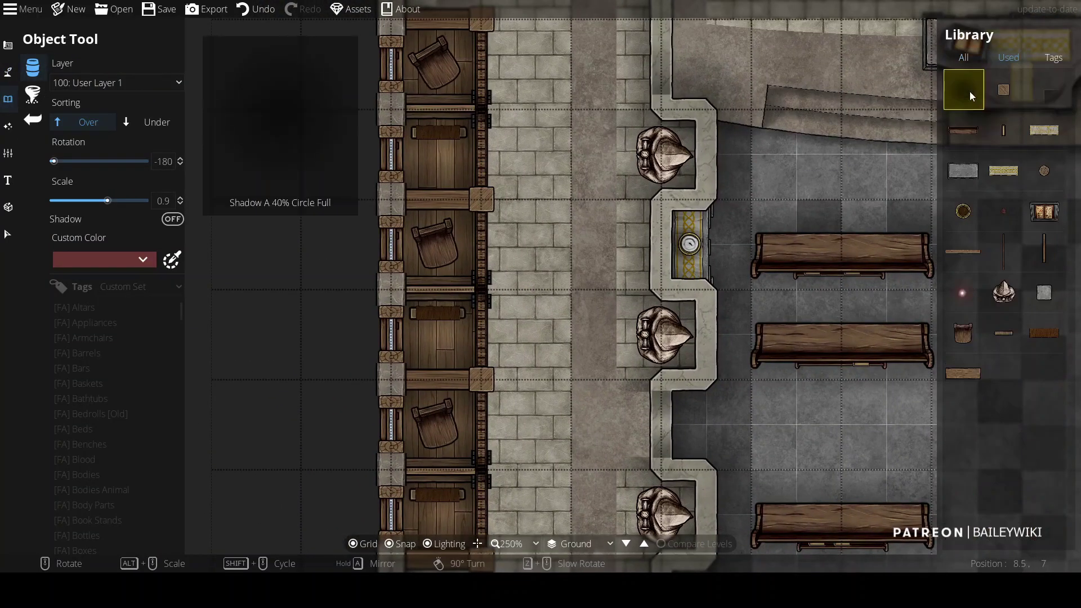
{"action": "left_click", "coordinate": [118, 83]}
{"action": "left_click", "coordinate": [127, 215]}
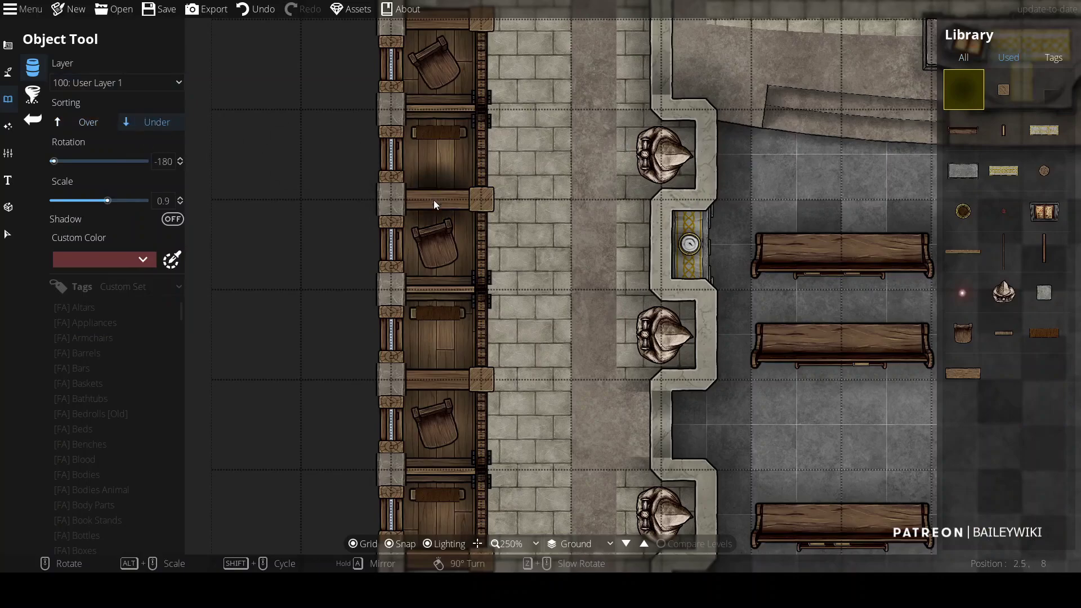
{"action": "scroll", "coordinate": [434, 107], "scroll_direction": "up", "scroll_amount": 2}
{"action": "scroll", "coordinate": [430, 148], "scroll_direction": "down", "scroll_amount": 5}
{"action": "scroll", "coordinate": [449, 339], "scroll_direction": "down", "scroll_amount": 8}
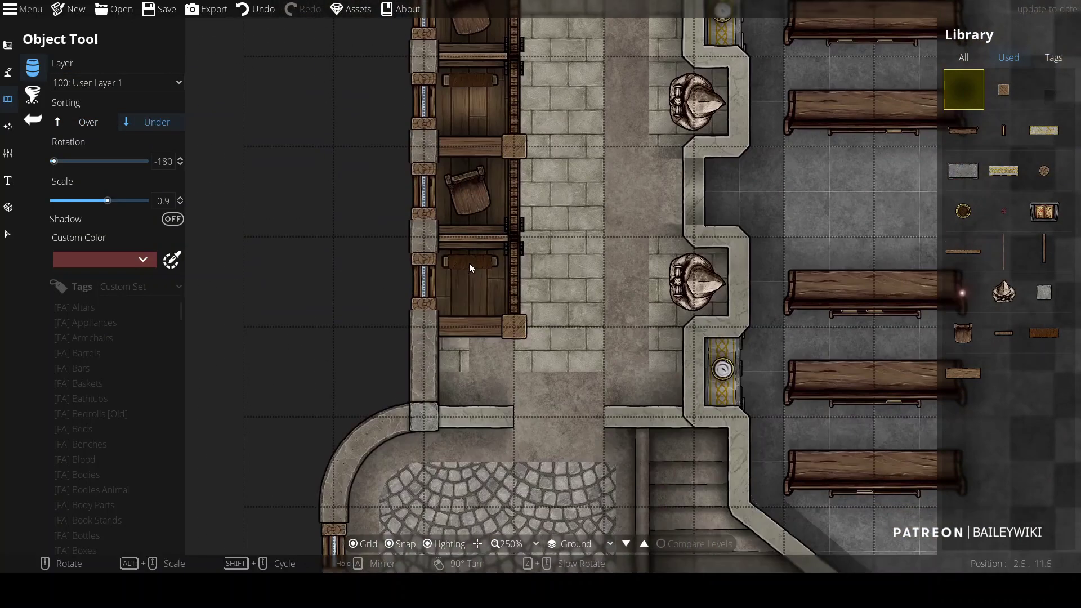
{"action": "scroll", "coordinate": [471, 268], "scroll_direction": "down", "scroll_amount": 5}
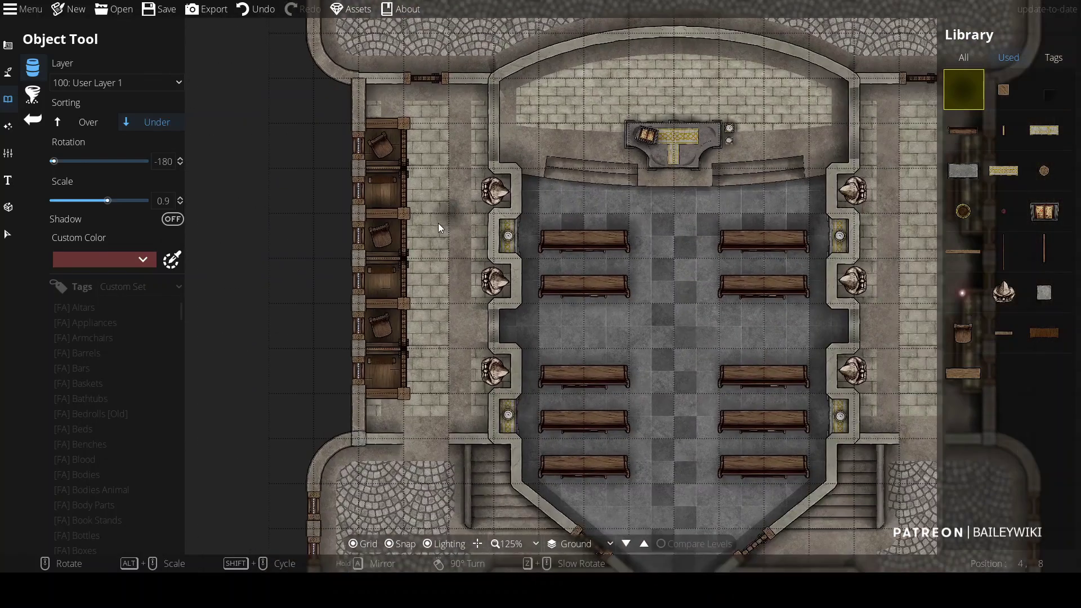
Step: Draw a rounded gray-brown stone base around each left-aisle statue as a custom pattern shape on layer 100: User Layer 1
{"action": "scroll", "coordinate": [440, 218], "scroll_direction": "right", "scroll_amount": 5}
{"action": "scroll", "coordinate": [440, 218], "scroll_direction": "down", "scroll_amount": 2}
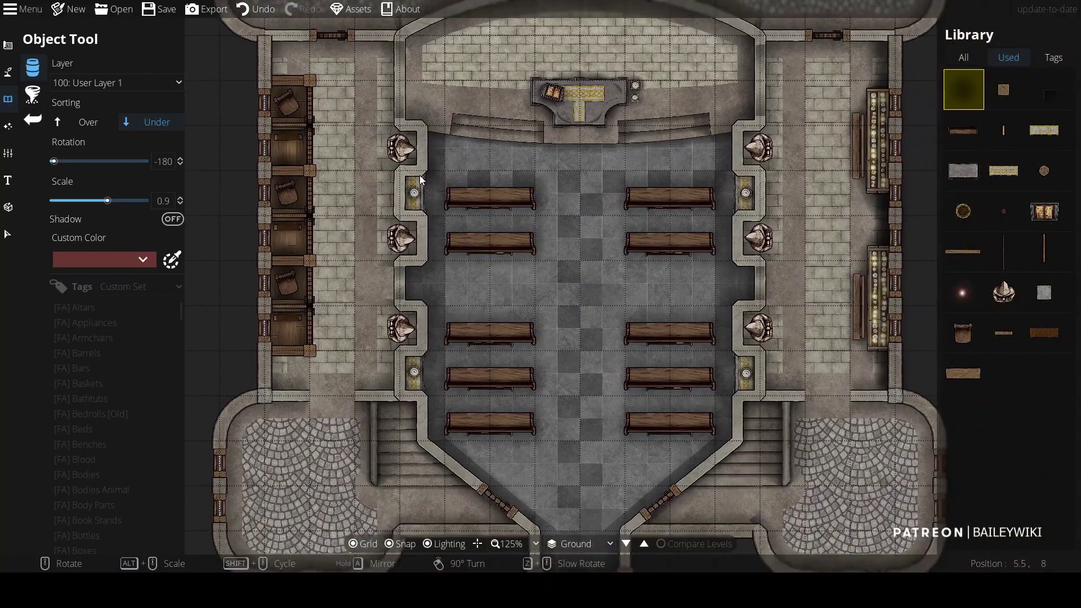
{"action": "scroll", "coordinate": [493, 104], "scroll_direction": "up", "scroll_amount": 2}
{"action": "scroll", "coordinate": [475, 141], "scroll_direction": "up", "scroll_amount": 5}
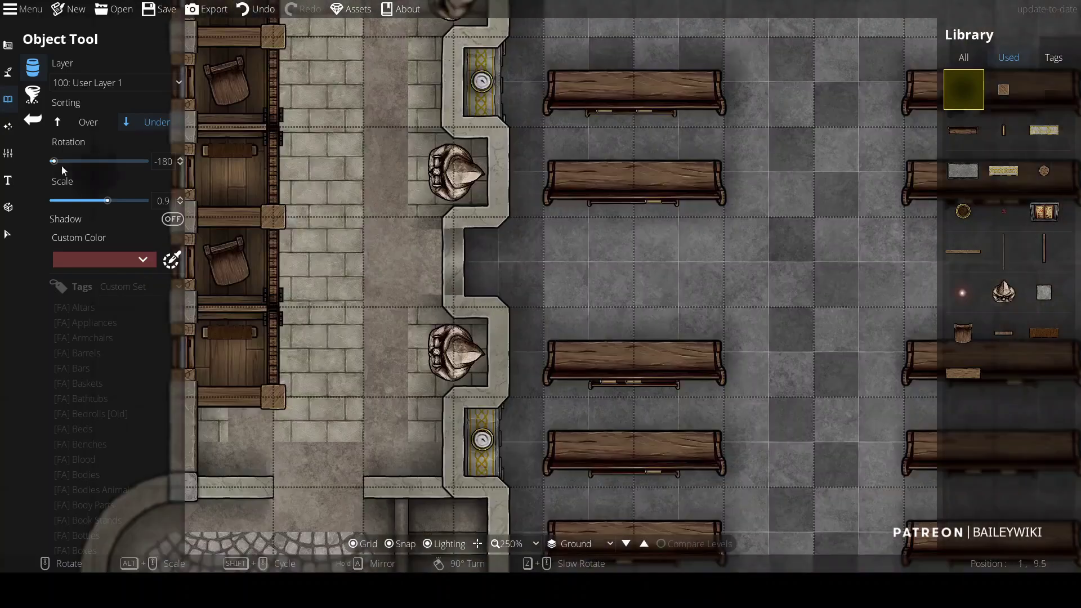
{"action": "key", "text": "1"}
{"action": "left_click", "coordinate": [85, 175]}
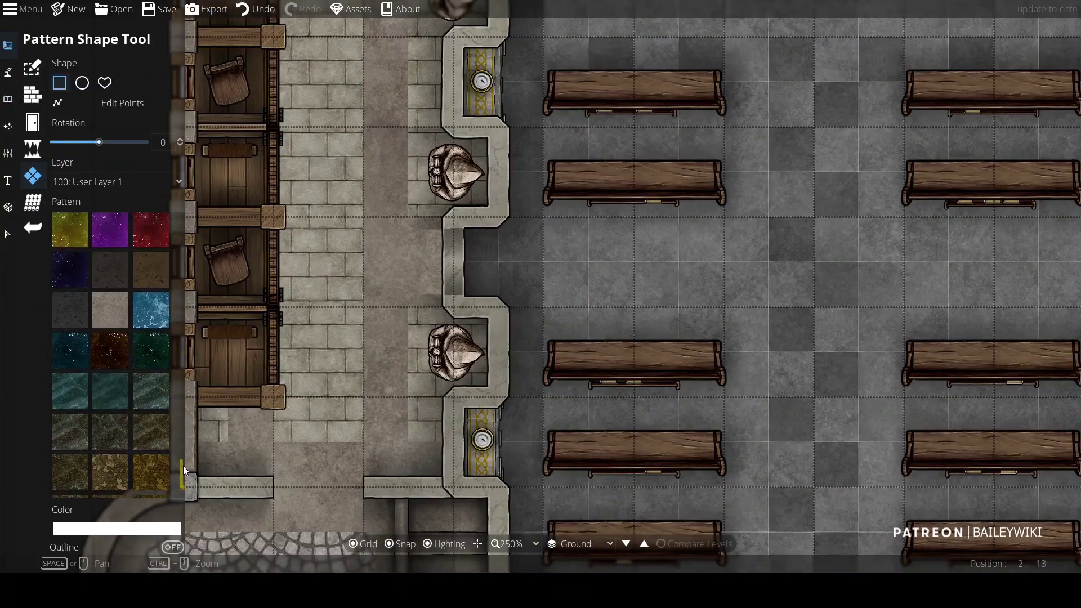
{"action": "left_click", "coordinate": [104, 87]}
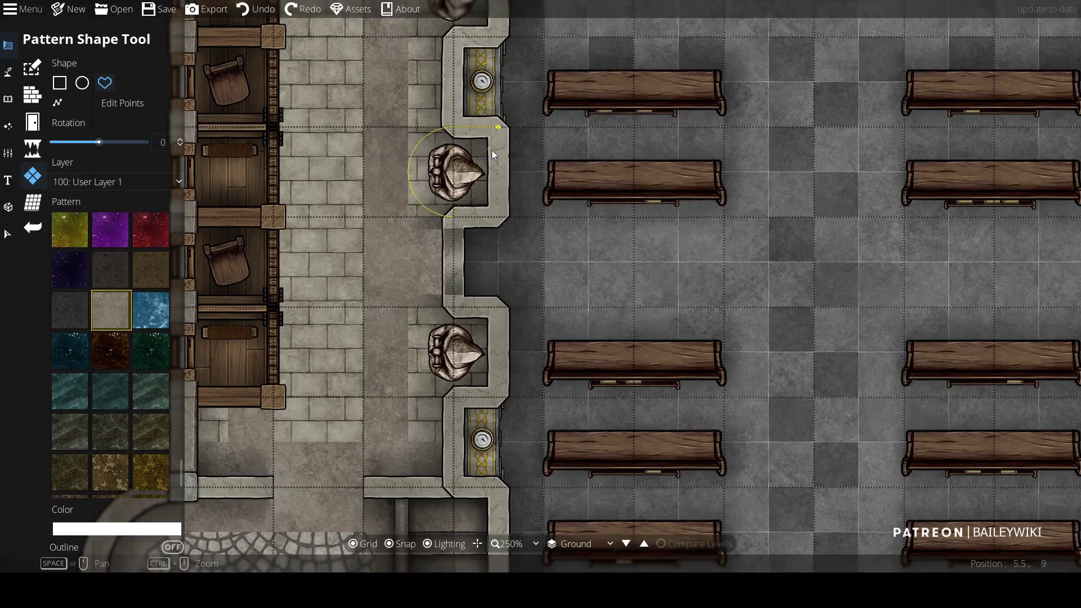
{"action": "scroll", "coordinate": [495, 135], "scroll_direction": "up", "scroll_amount": 4}
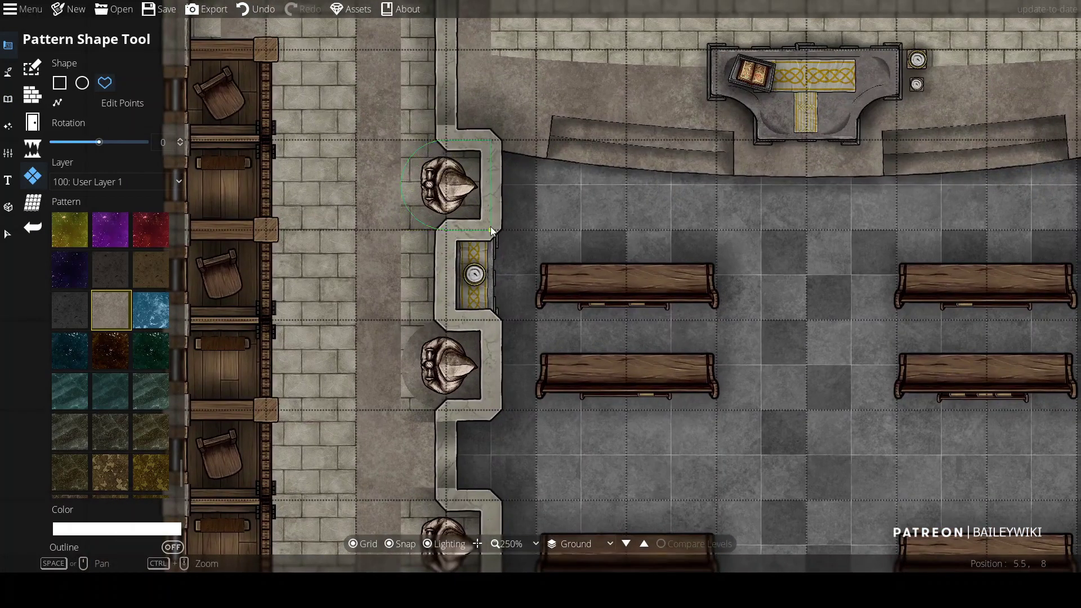
{"action": "scroll", "coordinate": [491, 226], "scroll_direction": "down", "scroll_amount": 4}
{"action": "scroll", "coordinate": [486, 289], "scroll_direction": "up", "scroll_amount": 5}
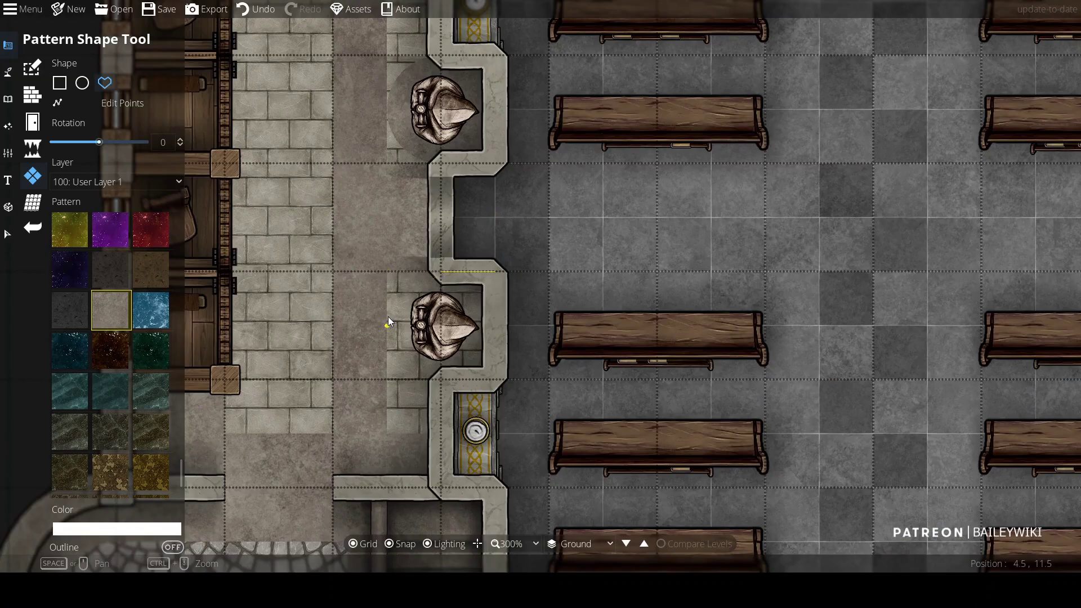
{"action": "right_click", "coordinate": [476, 309]}
Step: Draw matching rounded stone bases around the three right-aisle statues with the same pattern and layer
{"action": "mouse_move", "coordinate": [1014, 293]}
{"action": "left_mouse_down"}
{"action": "mouse_move", "coordinate": [596, 218]}
{"action": "mouse_move", "coordinate": [467, 223]}
{"action": "left_mouse_up"}
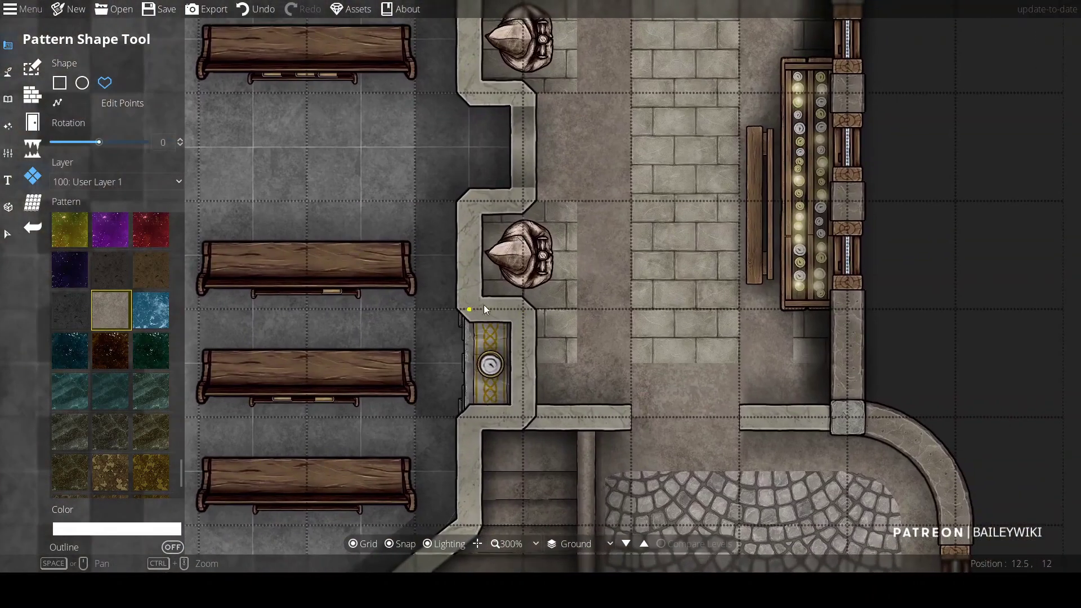
{"action": "scroll", "coordinate": [545, 273], "scroll_direction": "down", "scroll_amount": 4}
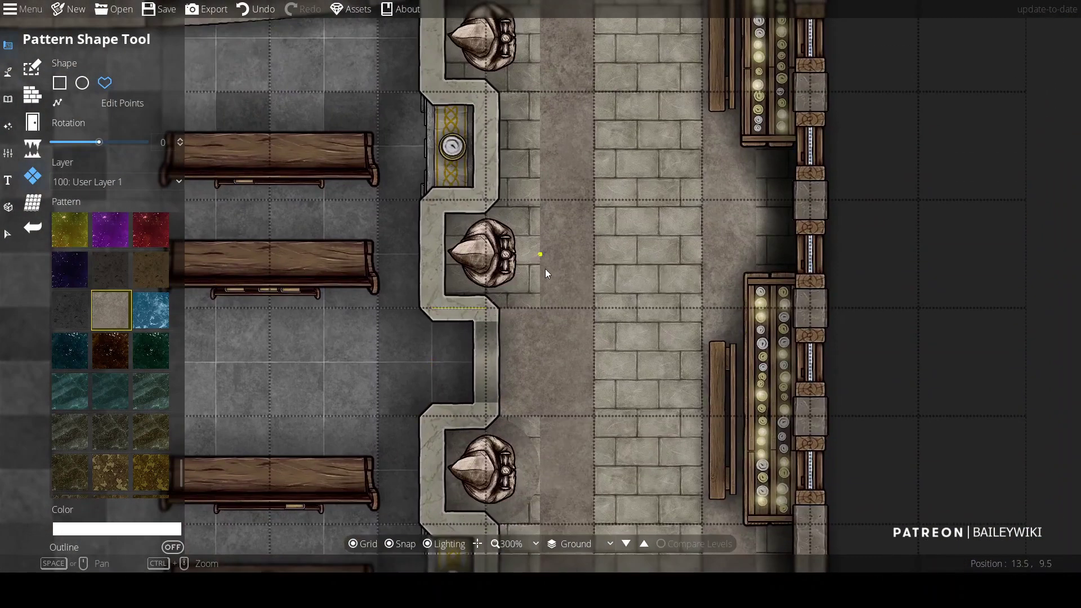
{"action": "right_click", "coordinate": [437, 294]}
{"action": "scroll", "coordinate": [478, 295], "scroll_direction": "up", "scroll_amount": 4}
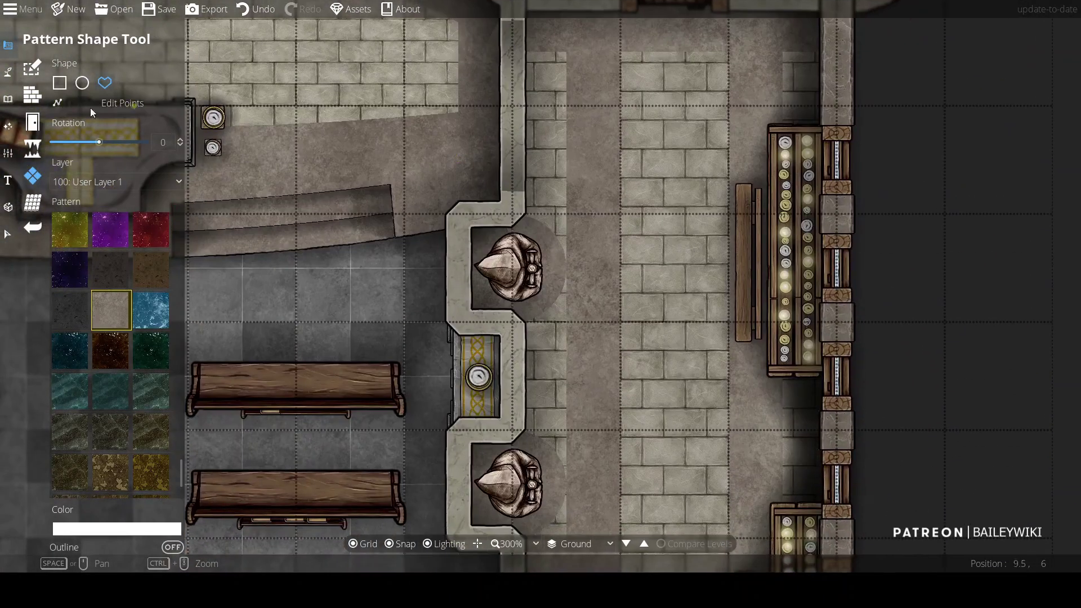
Step: Place the circular shadow at 1.1 scale, sorted under with snapping off, beneath the statues in both aisles
{"action": "left_click", "coordinate": [8, 71]}
{"action": "left_click", "coordinate": [33, 94]}
{"action": "left_click", "coordinate": [33, 148]}
{"action": "left_click", "coordinate": [8, 45]}
{"action": "left_click", "coordinate": [8, 99]}
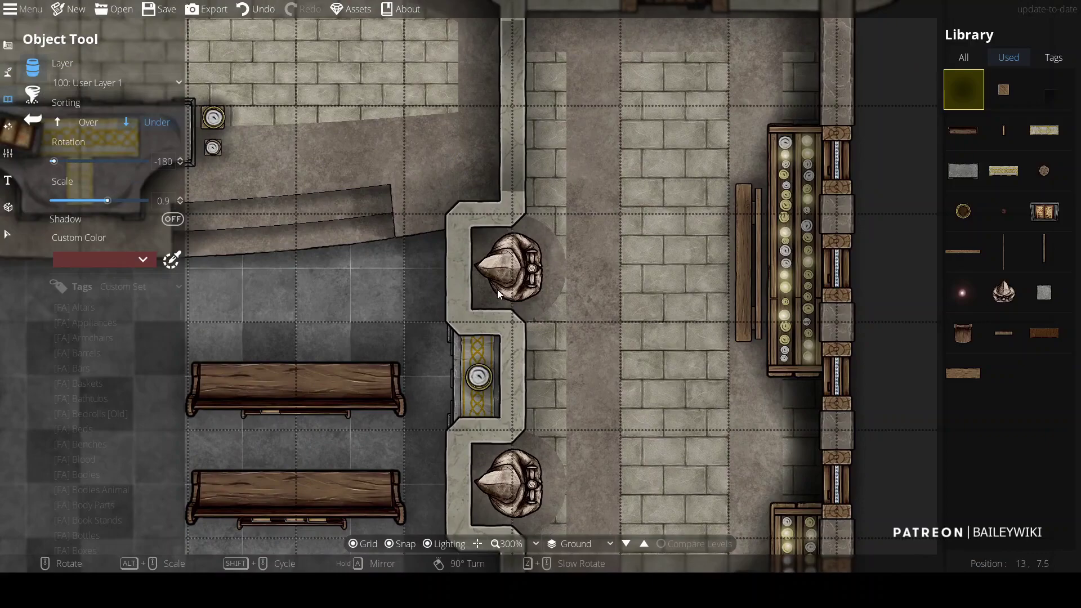
{"action": "scroll", "coordinate": [490, 293], "scroll_direction": "down", "scroll_amount": 5}
{"action": "scroll", "coordinate": [489, 291], "scroll_direction": "left", "scroll_amount": 1}
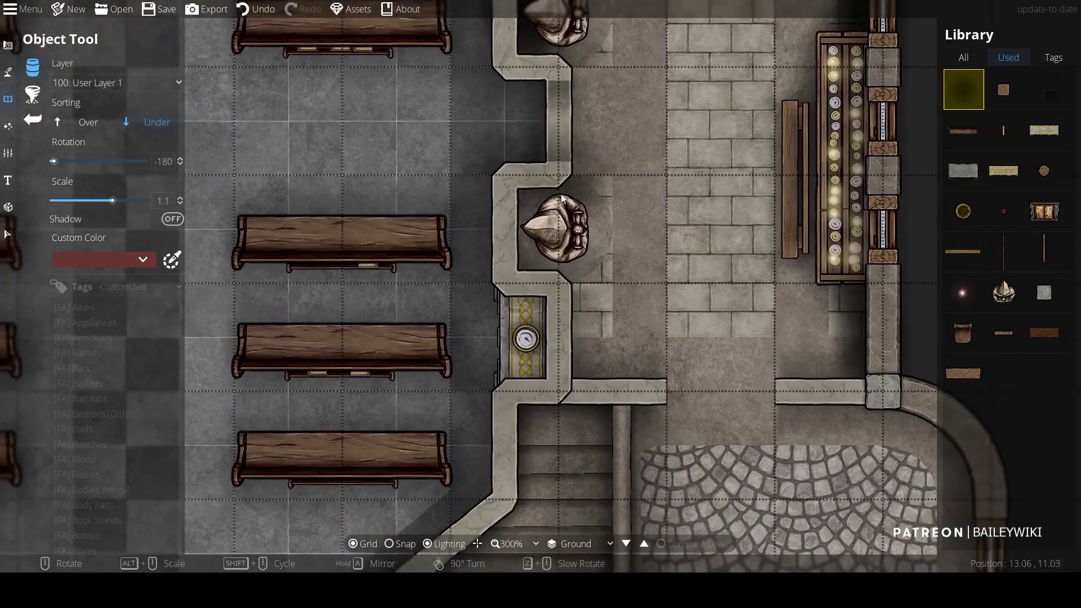
{"action": "scroll", "coordinate": [448, 276], "scroll_direction": "left", "scroll_amount": 7}
{"action": "scroll", "coordinate": [459, 292], "scroll_direction": "up", "scroll_amount": 5}
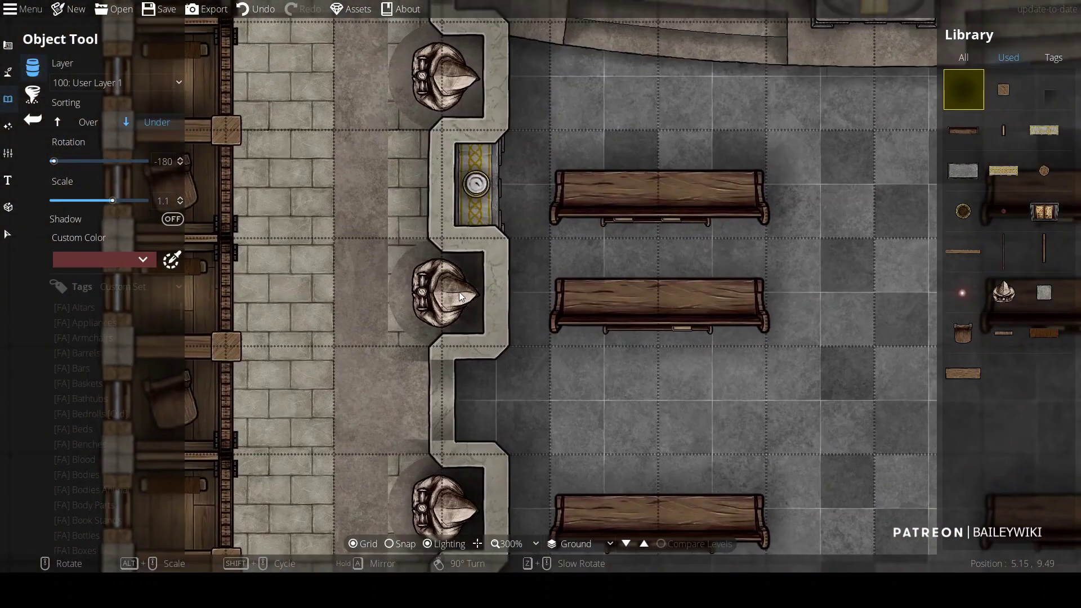
{"action": "scroll", "coordinate": [508, 262], "scroll_direction": "down", "scroll_amount": 3}
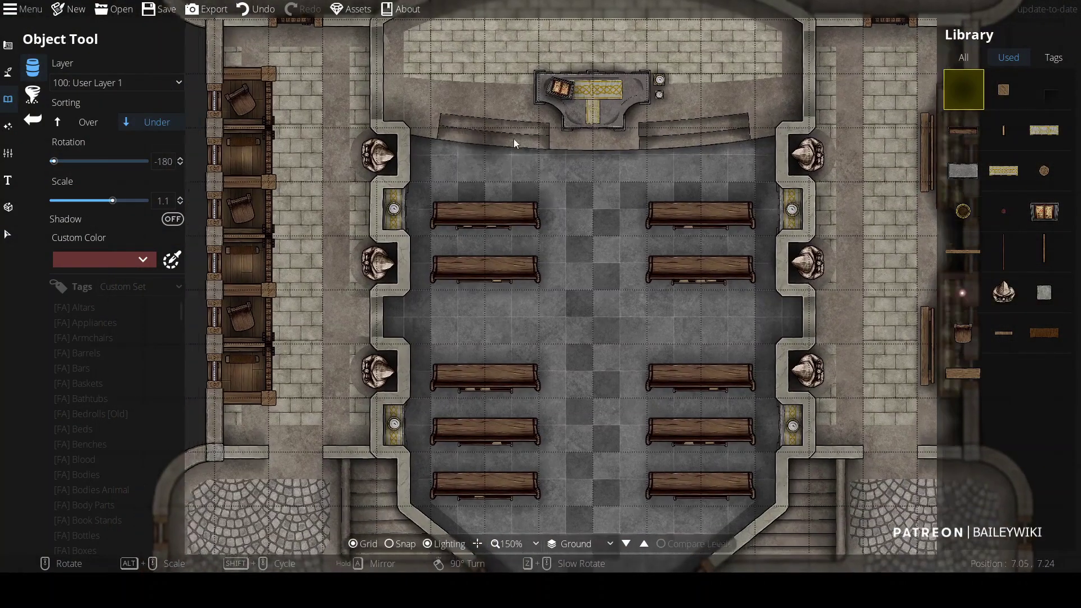
Step: Search the full object library for "lantern" and choose a metal wall lantern
{"action": "scroll", "coordinate": [514, 139], "scroll_direction": "up", "scroll_amount": 2}
{"action": "scroll", "coordinate": [514, 139], "scroll_direction": "left", "scroll_amount": 2}
{"action": "left_click", "coordinate": [964, 57]}
{"action": "type", "text": "lantern"}
{"action": "left_click", "coordinate": [964, 207]}
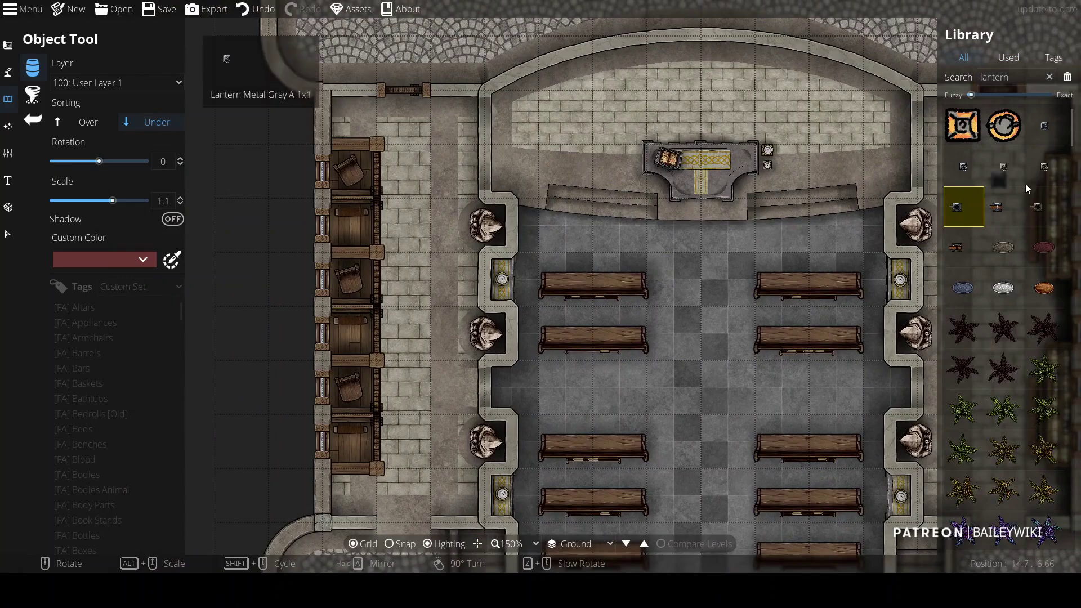
Step: Place metal wall lanterns beside the left aisle's candle niche and lower doorway on layer 400: User Layer 4, turned away from the walls
{"action": "scroll", "coordinate": [451, 148], "scroll_direction": "down", "scroll_amount": 2}
{"action": "scroll", "coordinate": [457, 285], "scroll_direction": "down", "scroll_amount": 5}
{"action": "right_click", "coordinate": [418, 319]}
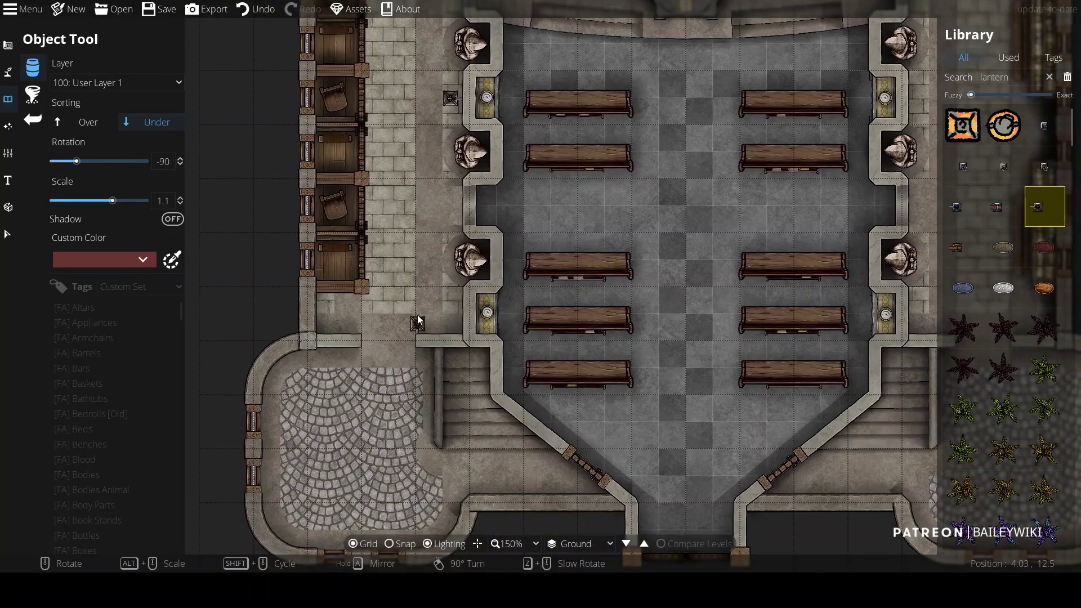
{"action": "left_click", "coordinate": [112, 82]}
{"action": "left_click", "coordinate": [149, 244]}
{"action": "left_click", "coordinate": [433, 320]}
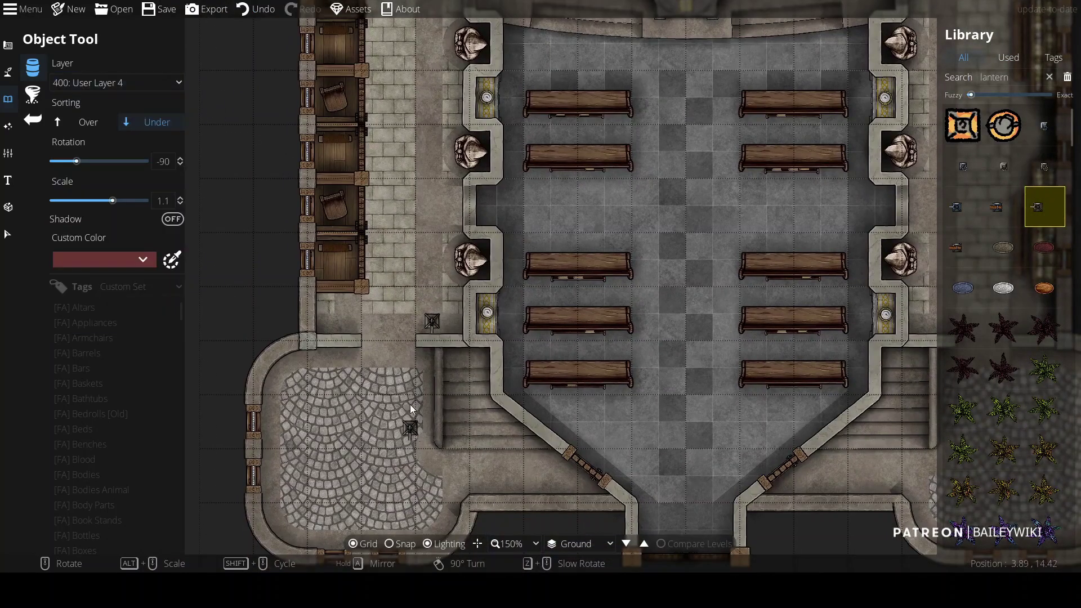
Step: Place wall lanterns beside the doorways of both cobbled lower rooms and at the lower end of the right aisle
{"action": "scroll", "coordinate": [370, 280], "scroll_direction": "down", "scroll_amount": 3}
{"action": "scroll", "coordinate": [385, 298], "scroll_direction": "right", "scroll_amount": 10}
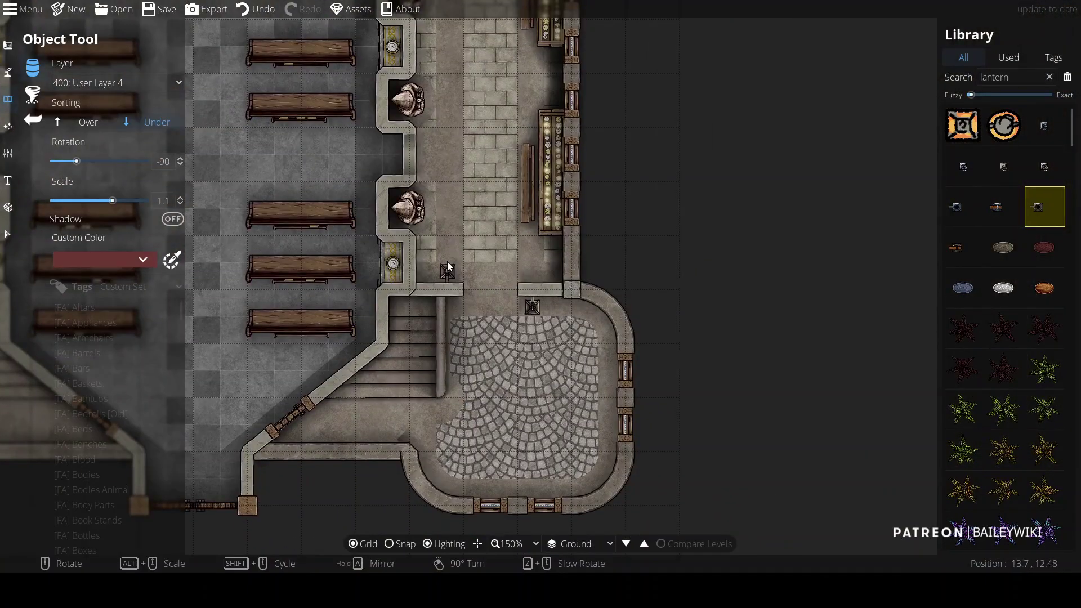
{"action": "left_click", "coordinate": [447, 271]}
{"action": "scroll", "coordinate": [448, 270], "scroll_direction": "left", "scroll_amount": 8}
{"action": "scroll", "coordinate": [448, 270], "scroll_direction": "up", "scroll_amount": 4}
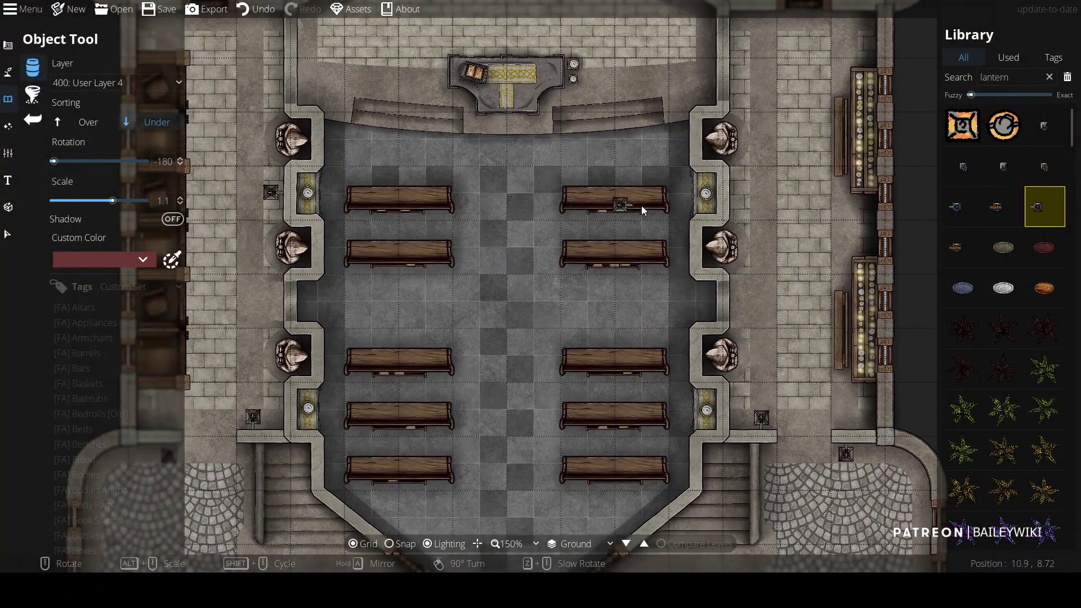
Step: Place wall lanterns beside the right aisle's candle niche and at the upper ends of both aisles, rotated to suit each wall
{"action": "scroll", "coordinate": [496, 209], "scroll_direction": "right", "scroll_amount": 5}
{"action": "scroll", "coordinate": [496, 209], "scroll_direction": "up", "scroll_amount": 4}
{"action": "scroll", "coordinate": [496, 209], "scroll_direction": "left", "scroll_amount": 6}
{"action": "left_click", "coordinate": [869, 371]}
{"action": "left_click", "coordinate": [897, 201]}
{"action": "scroll", "coordinate": [377, 198], "scroll_direction": "left", "scroll_amount": 1}
{"action": "left_click", "coordinate": [377, 198]}
Step: Place a wall lantern beside each of the two doors inside the cobbled north passage
{"action": "scroll", "coordinate": [377, 197], "scroll_direction": "down", "scroll_amount": 4}
{"action": "scroll", "coordinate": [377, 198], "scroll_direction": "right", "scroll_amount": 3}
{"action": "scroll", "coordinate": [386, 53], "scroll_direction": "up", "scroll_amount": 6}
{"action": "scroll", "coordinate": [386, 53], "scroll_direction": "left", "scroll_amount": 1}
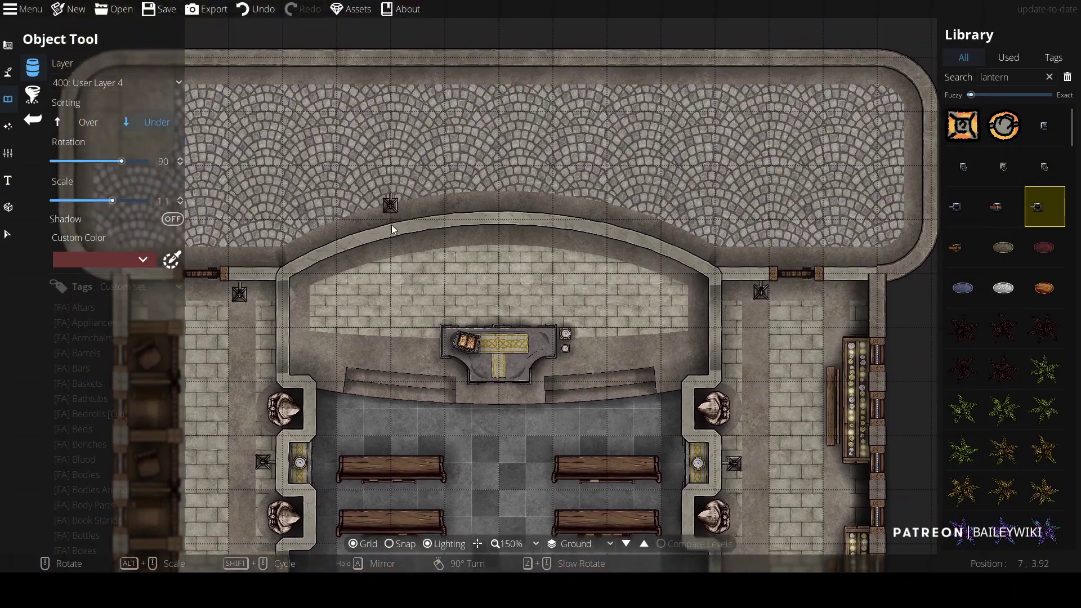
{"action": "scroll", "coordinate": [756, 250], "scroll_direction": "up", "scroll_amount": 1}
{"action": "scroll", "coordinate": [755, 250], "scroll_direction": "down", "scroll_amount": 4}
{"action": "scroll", "coordinate": [765, 260], "scroll_direction": "left", "scroll_amount": 5}
{"action": "scroll", "coordinate": [537, 242], "scroll_direction": "down", "scroll_amount": 1}
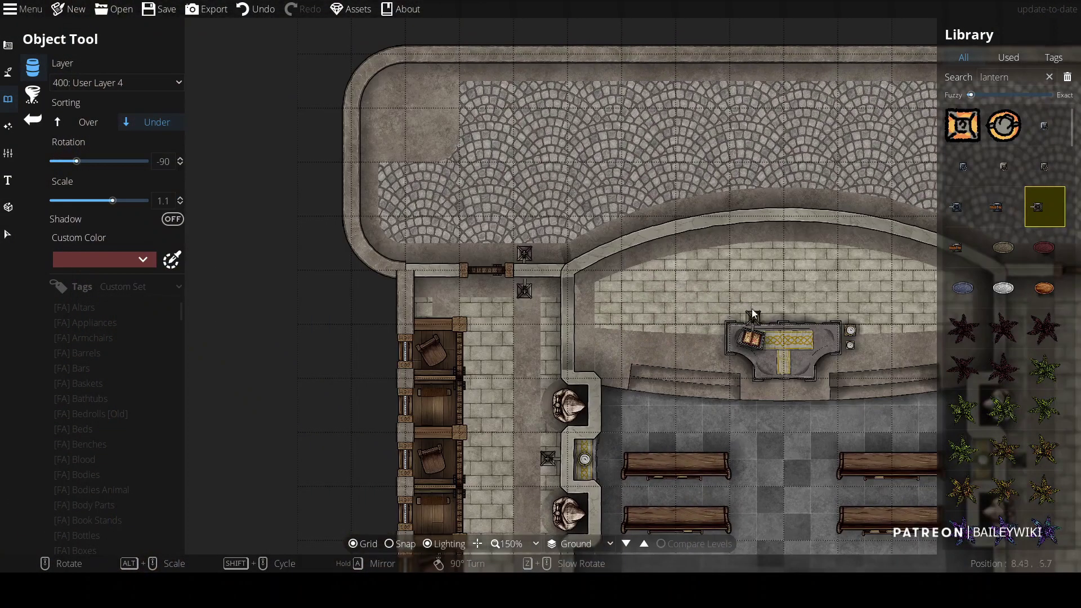
{"action": "scroll", "coordinate": [748, 307], "scroll_direction": "right", "scroll_amount": 1}
Step: Search the object library for "stair" and choose the quarter-turn winding stair
{"action": "double_click", "coordinate": [1017, 77]}
{"action": "type", "text": "stair"}
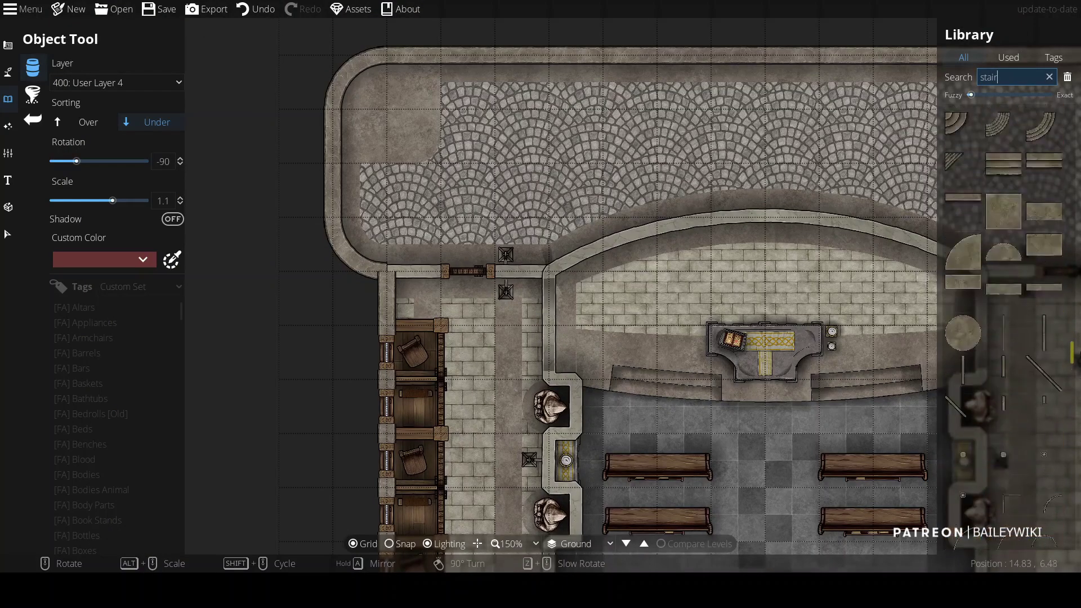
{"action": "scroll", "coordinate": [1070, 285], "scroll_direction": "down", "scroll_amount": 3}
{"action": "left_click", "coordinate": [1044, 287]}
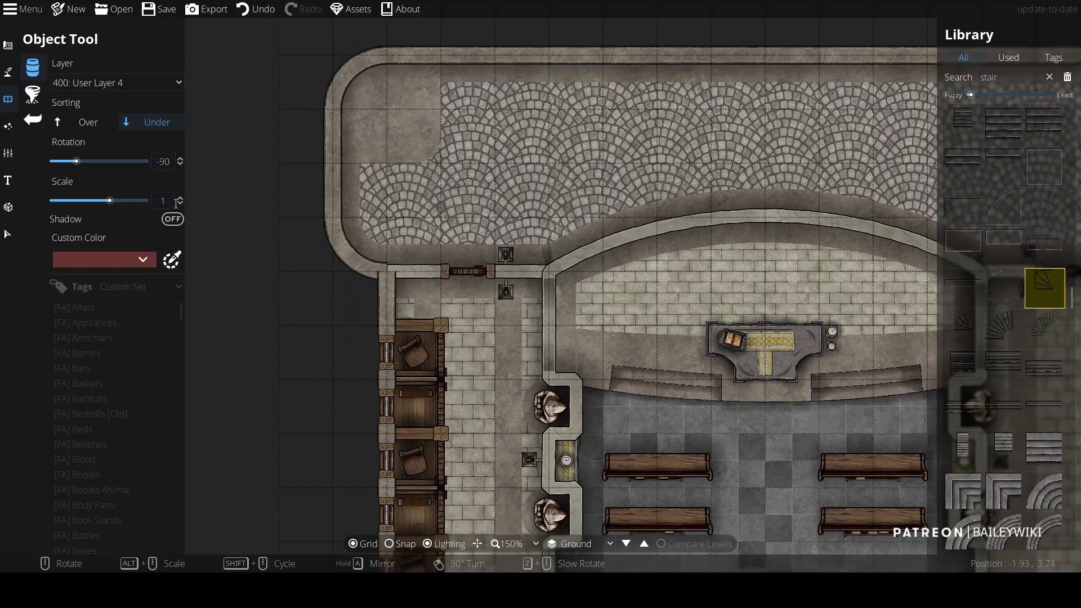
Step: Build a spiral staircase in the north passage's upper-left corner from rotated, snapped stair sections at scale 1 on layer 200: User Layer 2
{"action": "scroll", "coordinate": [408, 119], "scroll_direction": "up", "scroll_amount": 6}
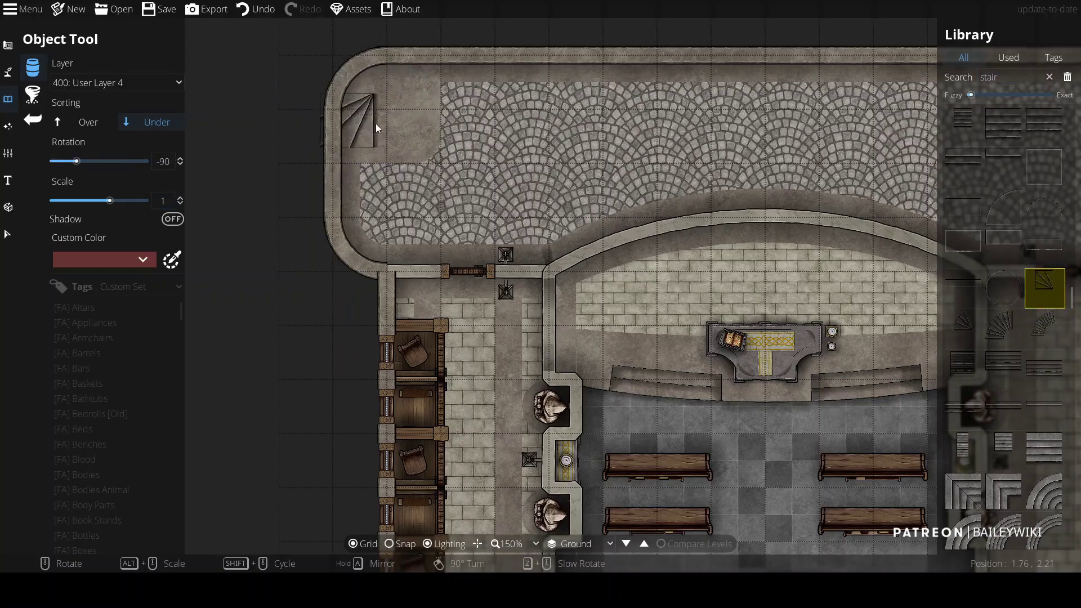
{"action": "left_click", "coordinate": [135, 83]}
{"action": "left_click", "coordinate": [137, 206]}
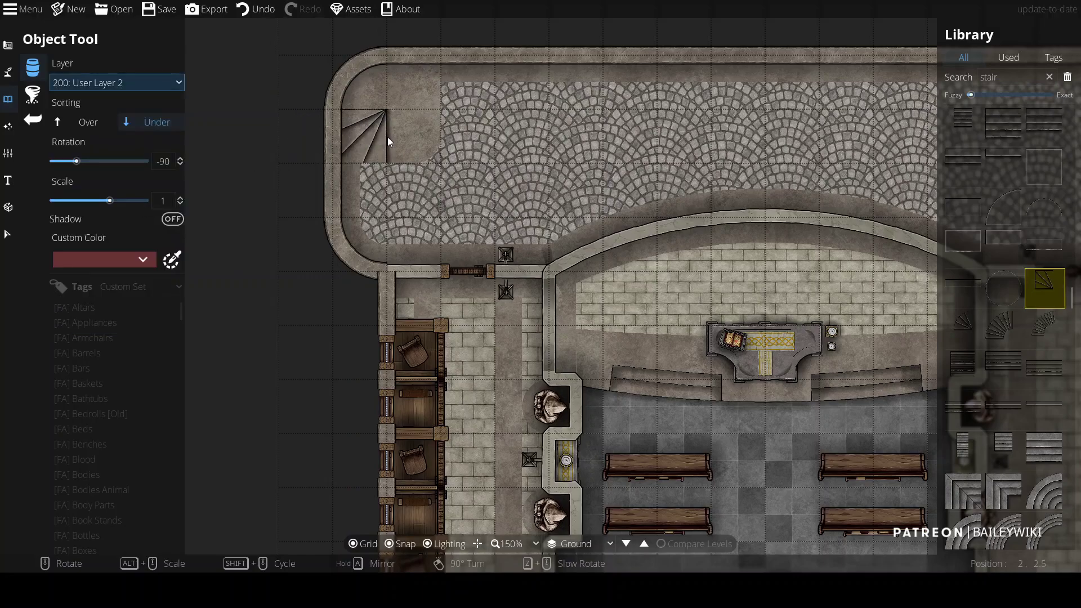
{"action": "scroll", "coordinate": [367, 107], "scroll_direction": "up", "scroll_amount": 3}
{"action": "left_click", "coordinate": [367, 107]}
{"action": "scroll", "coordinate": [363, 110], "scroll_direction": "up", "scroll_amount": 3}
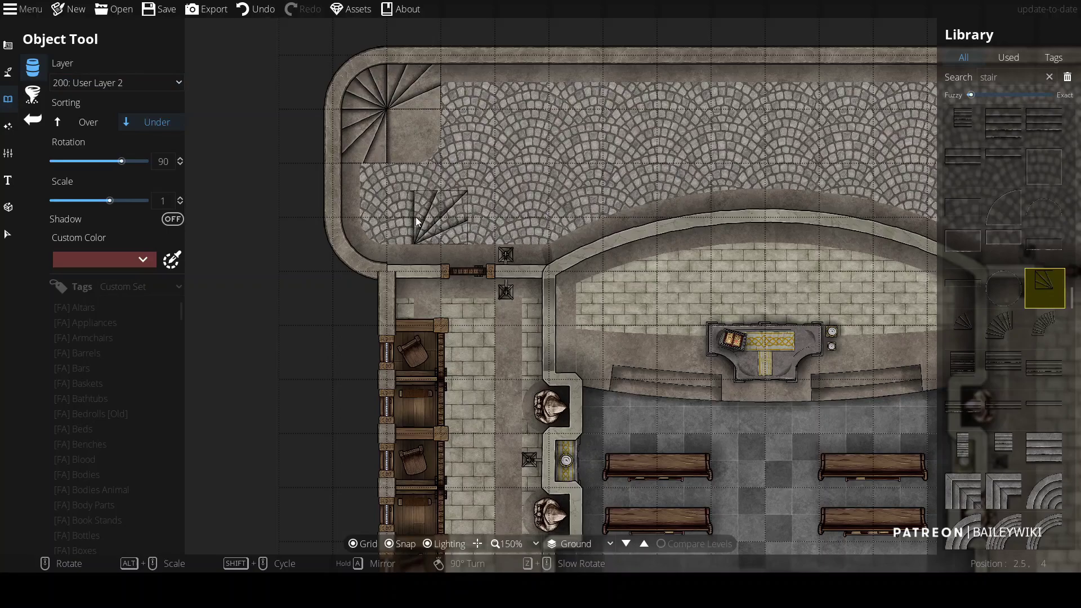
Step: Draw short wall stubs at both ends of the spiral staircase, matching the outer stone wall's style and colour
{"action": "left_click", "coordinate": [8, 234]}
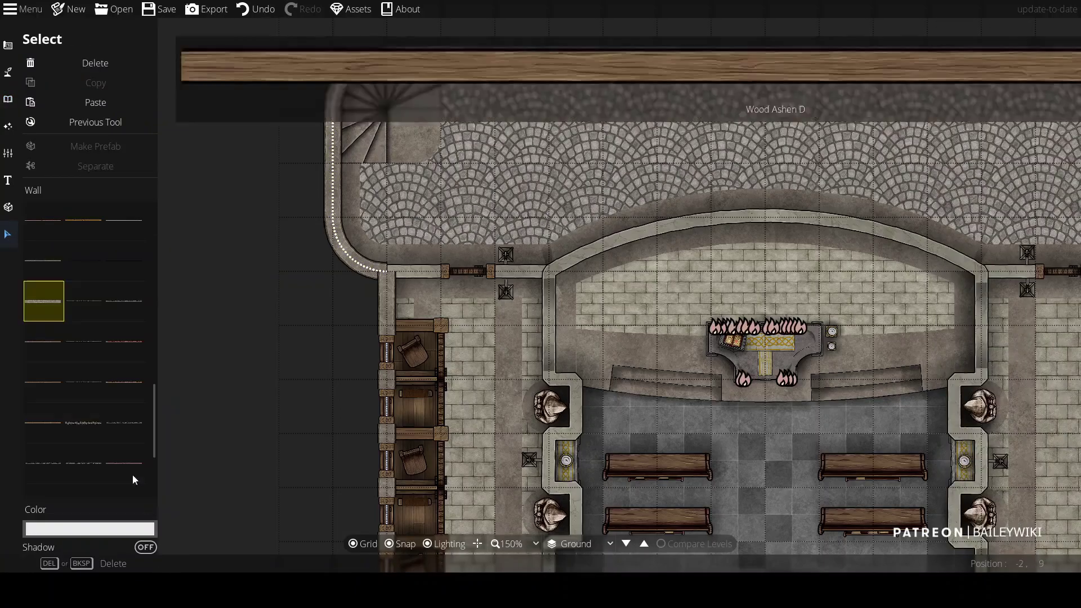
{"action": "left_click", "coordinate": [8, 72]}
{"action": "left_click", "coordinate": [51, 94]}
{"action": "scroll", "coordinate": [69, 418], "scroll_direction": "down", "scroll_amount": 10}
{"action": "left_click", "coordinate": [134, 547]}
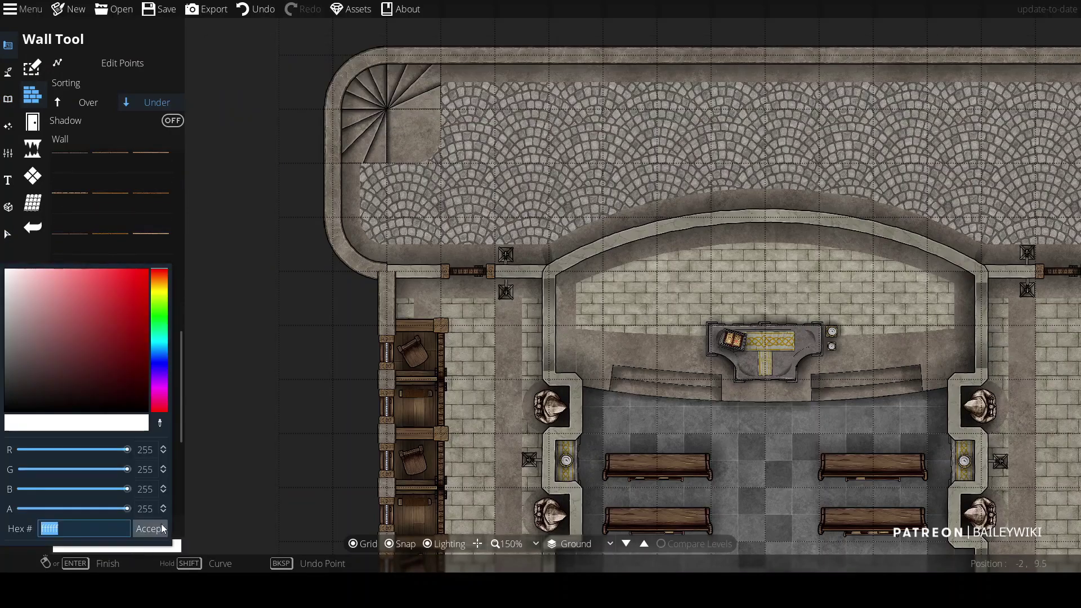
{"action": "left_click", "coordinate": [149, 529]}
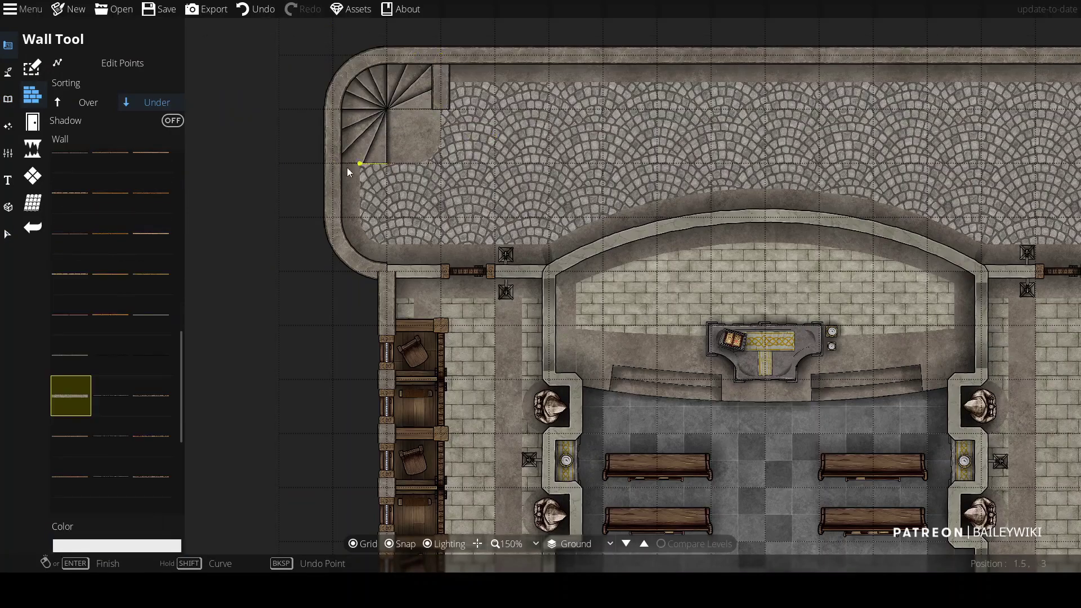
{"action": "key", "text": "Right"}
{"action": "key", "text": "Up"}
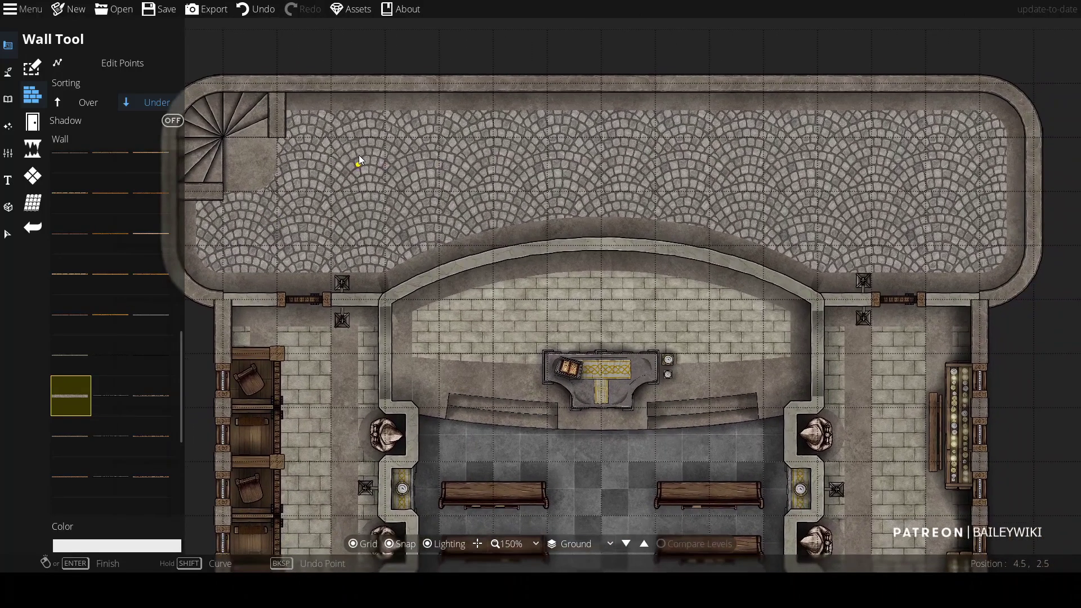
Step: Try mirroring the short wall stubs at the right end of the north passage, and undo them
{"action": "key", "text": "Right"}
{"action": "key", "text": "Up"}
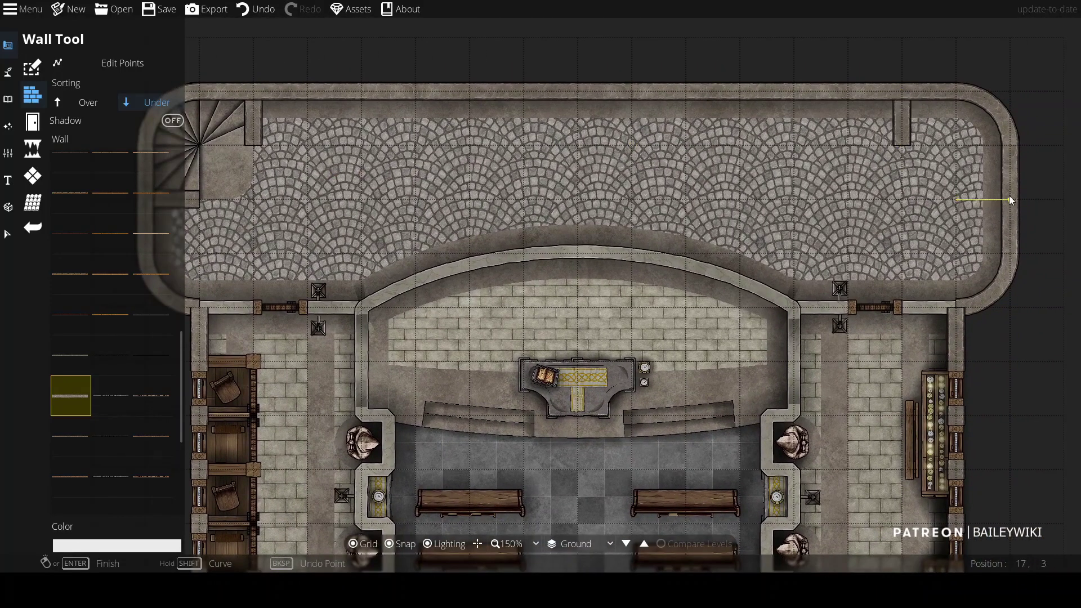
{"action": "key", "text": "ctrl+z"}
{"action": "key", "text": "ctrl+z"}
{"action": "key", "text": "ctrl+z"}
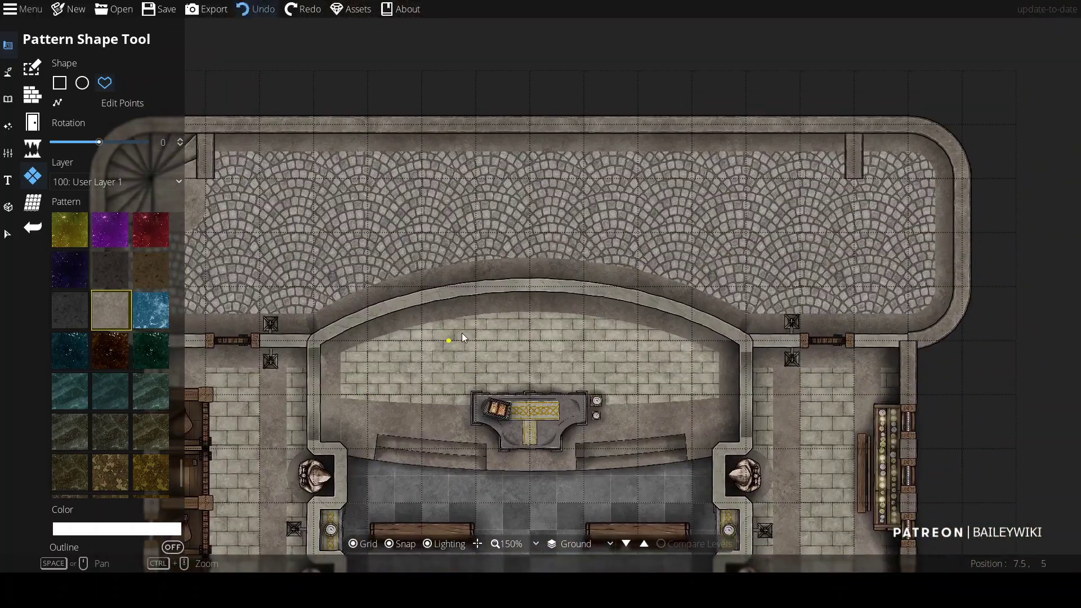
{"action": "key", "text": "ctrl+z"}
{"action": "key", "text": "ctrl+z"}
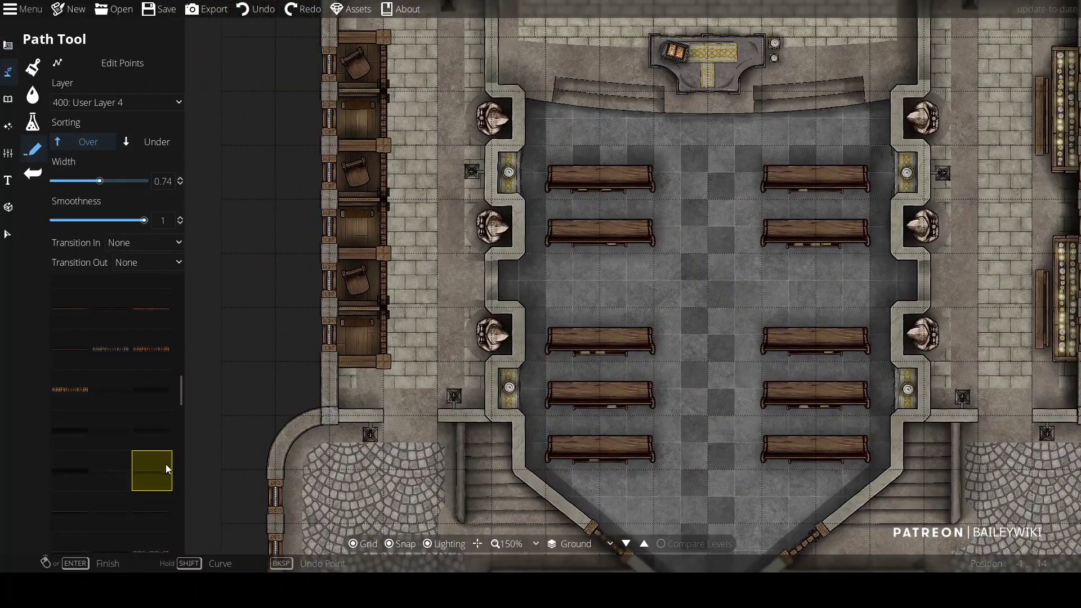
Step: Draw a shadow path along the confessional booths on layer 400: User Layer 4, sorted over with width 0.74 and smoothness 1
{"action": "left_click", "coordinate": [388, 309]}
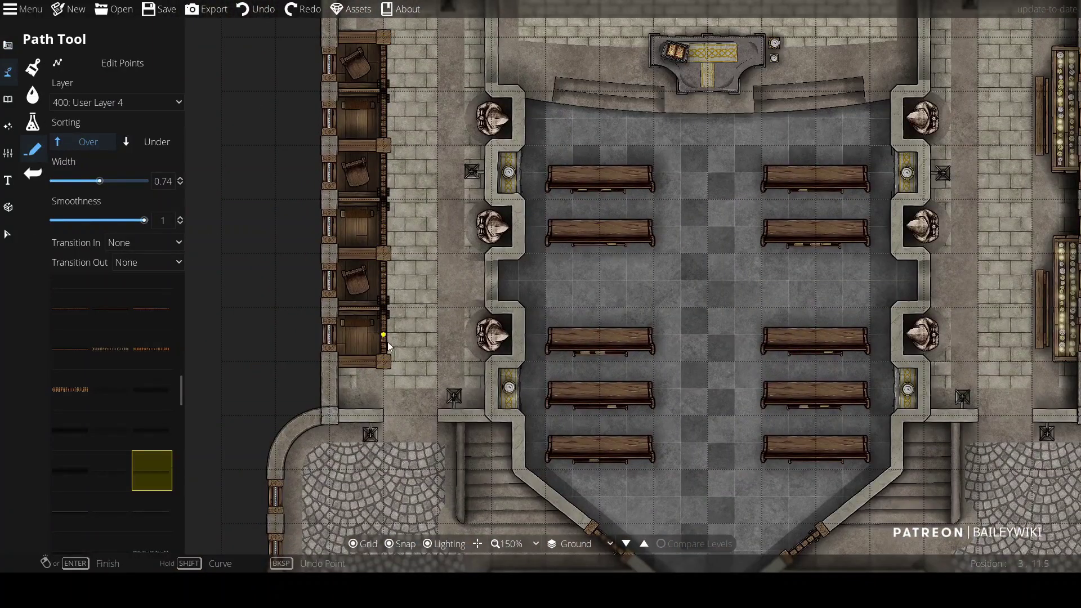
{"action": "key", "text": "Up"}
{"action": "key", "text": "Left"}
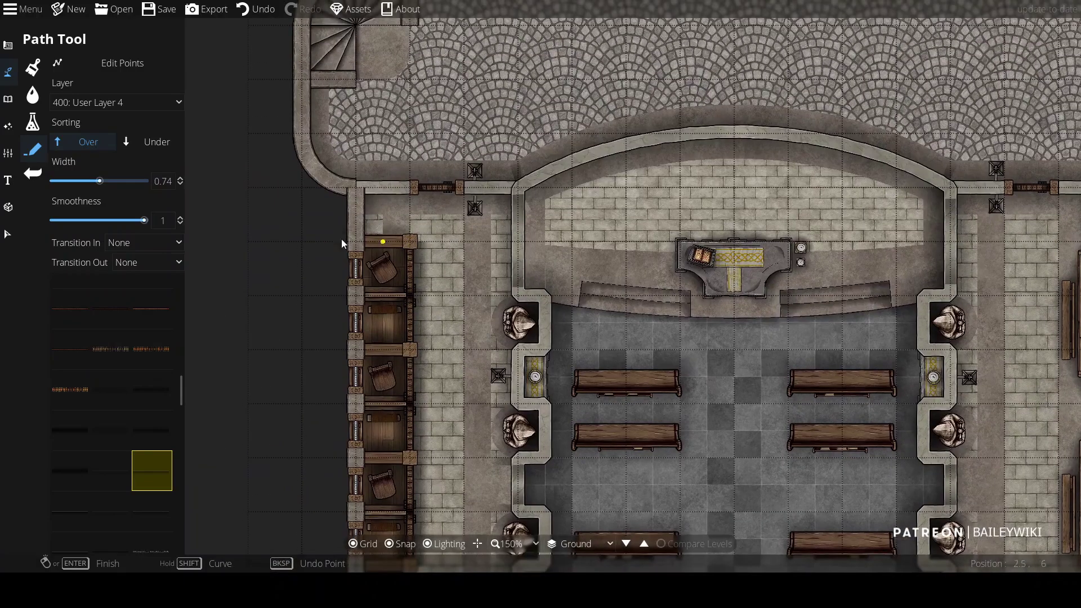
{"action": "key", "text": "Down"}
{"action": "key", "text": "Left"}
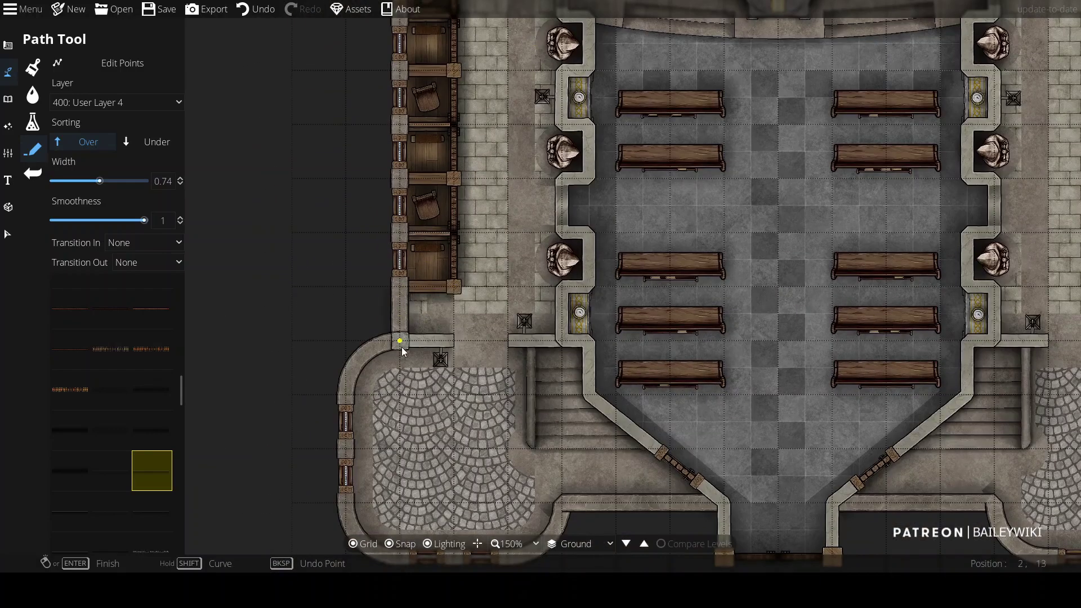
Step: Examine the aisles, nave, altar area and north passage for remaining shading and detail
{"action": "key", "text": "Up"}
{"action": "key", "text": "Right"}
{"action": "key", "text": "Down"}
{"action": "key", "text": "Right"}
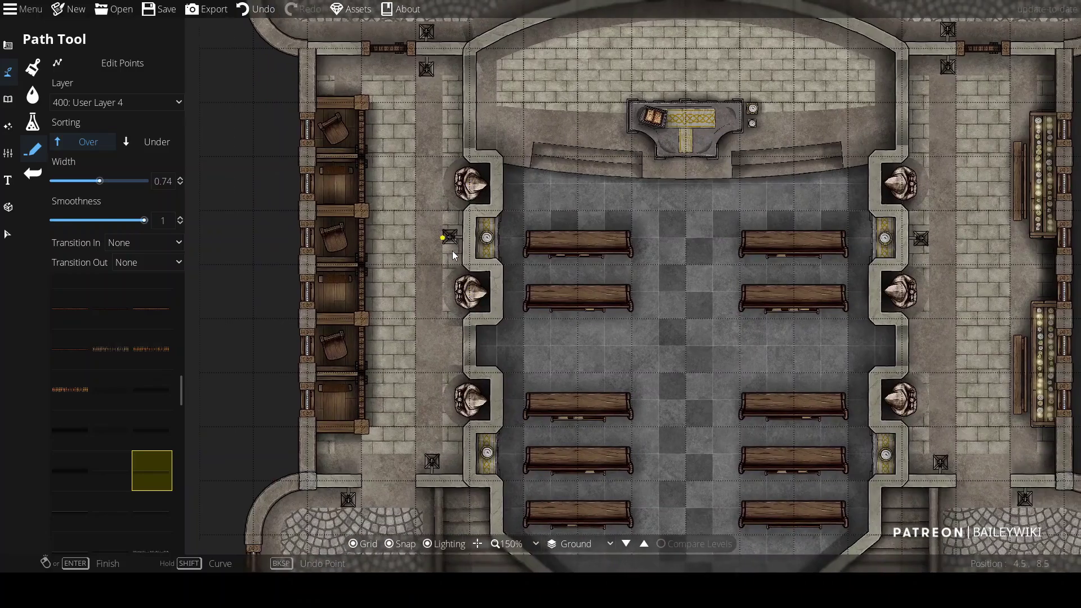
{"action": "key", "text": "Up"}
{"action": "key", "text": "Down"}
{"action": "key", "text": "Left"}
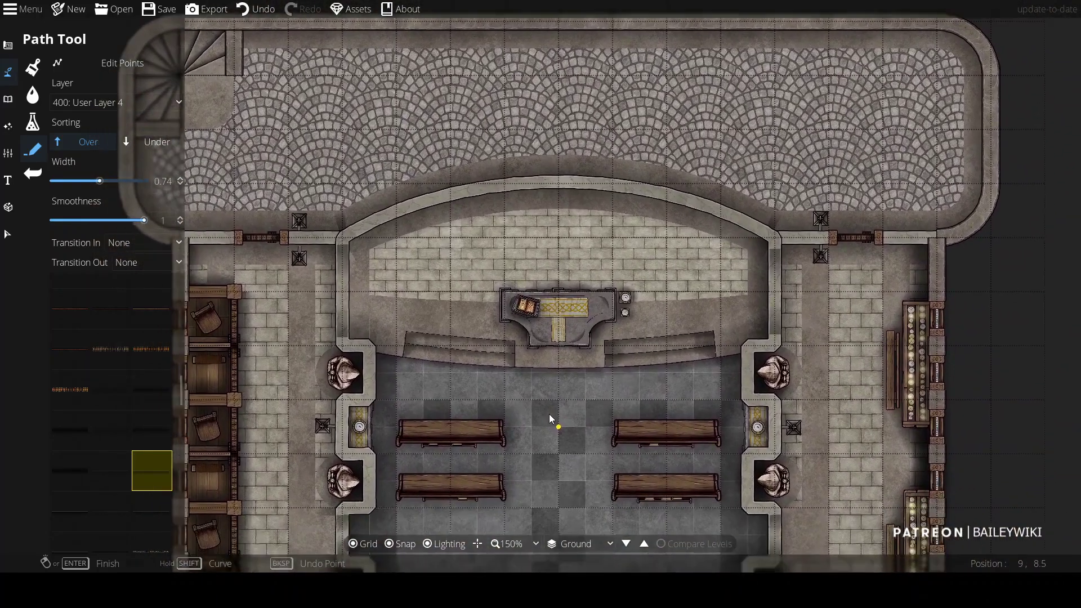
{"action": "key", "text": "Up"}
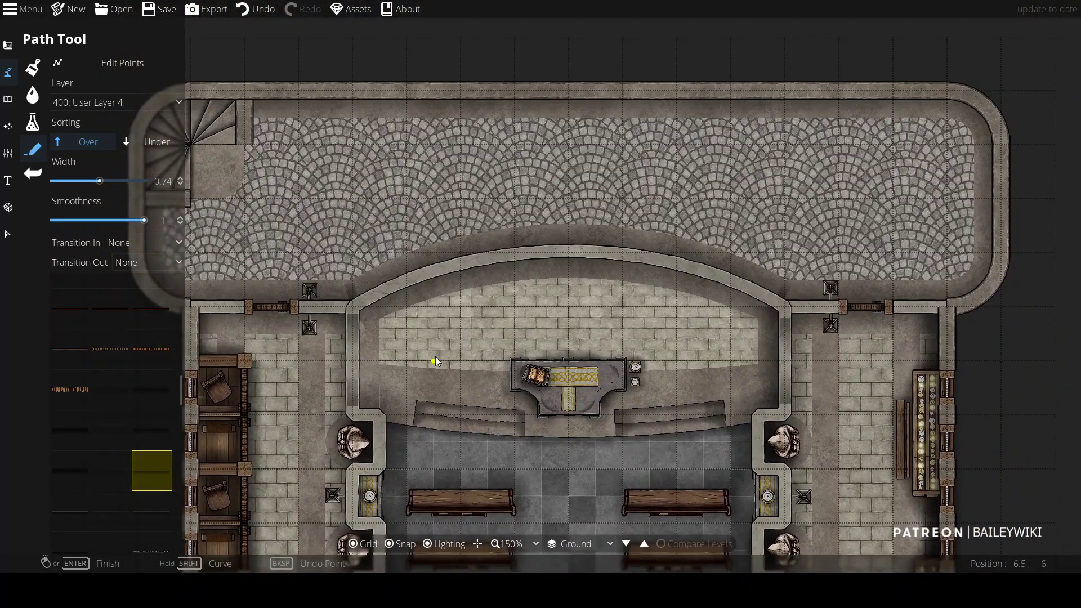
Step: Draw a custom plain stone floor section with curved corners across the middle of the north passage on layer 100: User Layer 1
{"action": "left_click", "coordinate": [8, 45]}
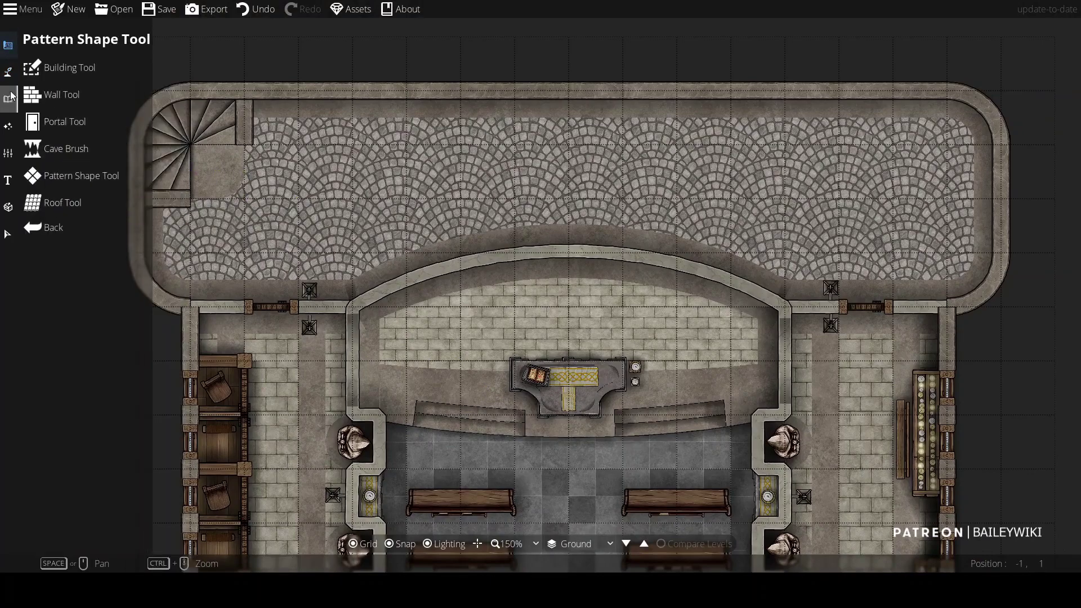
{"action": "key", "text": "Left"}
{"action": "key", "text": "Down"}
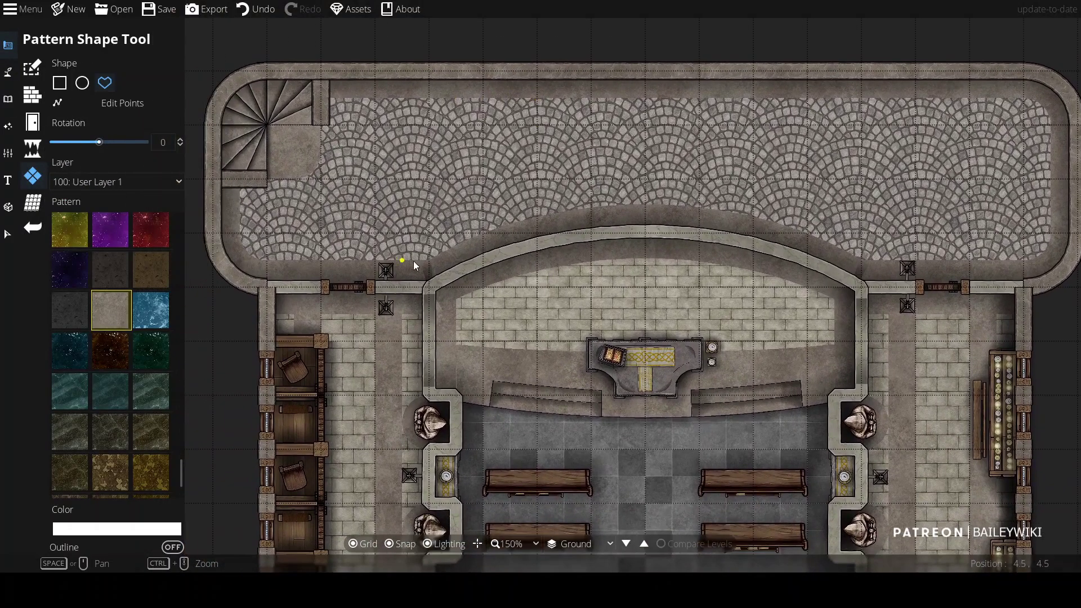
{"action": "left_click_drag", "start_coordinate": [402, 260], "coordinate": [428, 95]}
{"action": "key", "text": "Right"}
{"action": "key", "text": "Down"}
{"action": "mouse_move", "coordinate": [595, 102]}
{"action": "left_mouse_down"}
{"action": "mouse_move", "coordinate": [695, 79]}
{"action": "mouse_move", "coordinate": [810, 88]}
{"action": "mouse_move", "coordinate": [783, 114]}
{"action": "mouse_move", "coordinate": [781, 86]}
{"action": "mouse_move", "coordinate": [780, 143]}
{"action": "left_mouse_up"}
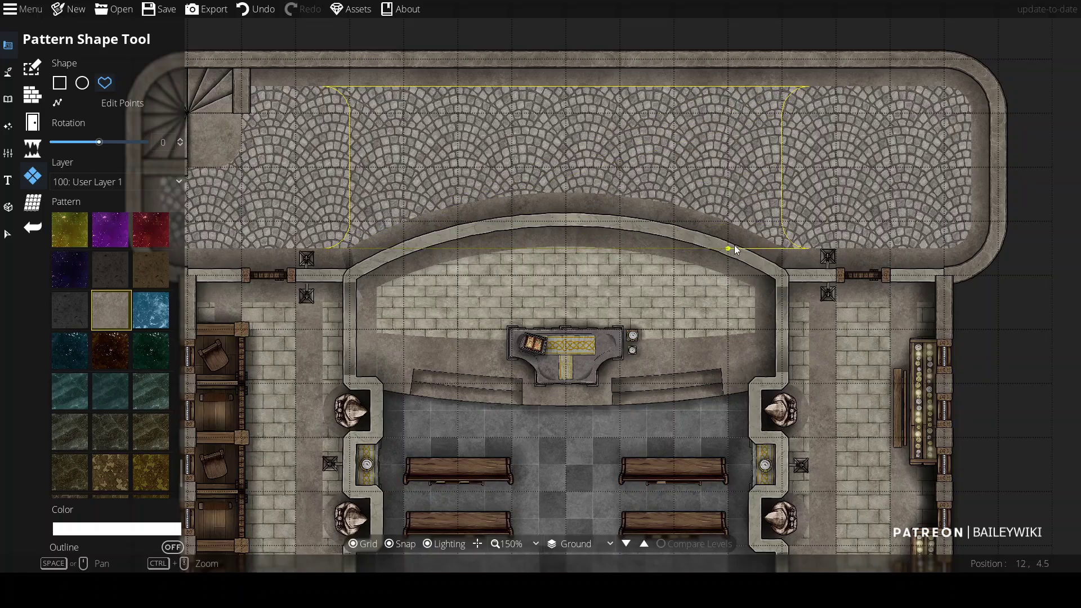
{"action": "left_click_drag", "start_coordinate": [541, 178], "coordinate": [327, 250]}
{"action": "scroll", "coordinate": [563, 262], "scroll_direction": "up", "scroll_amount": 4}
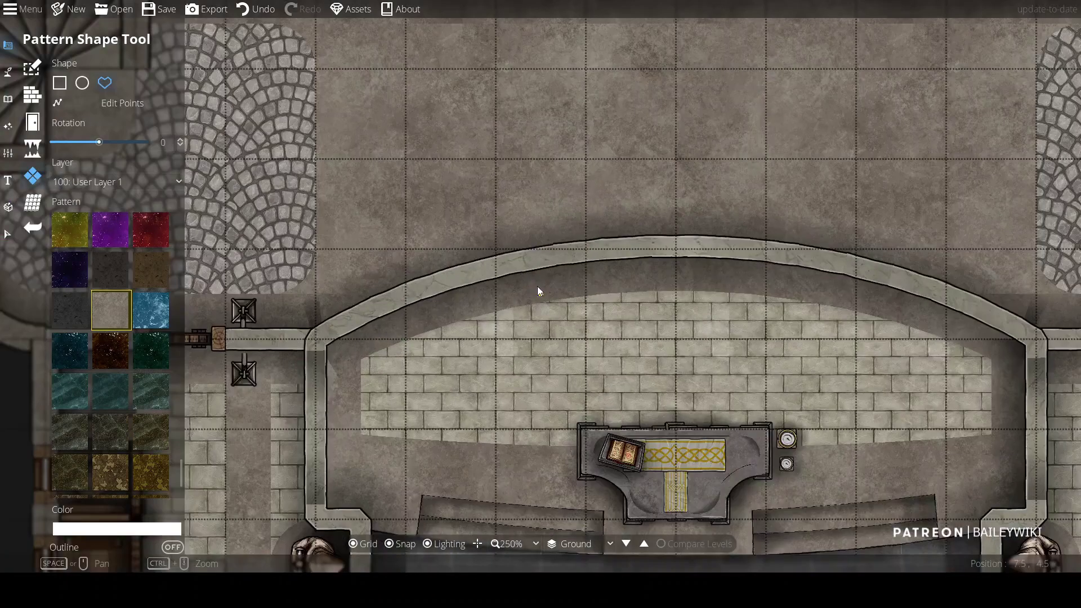
{"action": "scroll", "coordinate": [538, 286], "scroll_direction": "down", "scroll_amount": 4}
Step: Try a different colour on a selected floor piece in the north passage, stepping back and forth through the change
{"action": "key", "text": "v"}
{"action": "left_click", "coordinate": [437, 185]}
{"action": "left_click", "coordinate": [107, 533]}
{"action": "left_click", "coordinate": [149, 511]}
{"action": "key", "text": "ctrl+z"}
{"action": "left_click", "coordinate": [255, 9]}
{"action": "left_click", "coordinate": [302, 9]}
{"action": "left_click", "coordinate": [303, 9]}
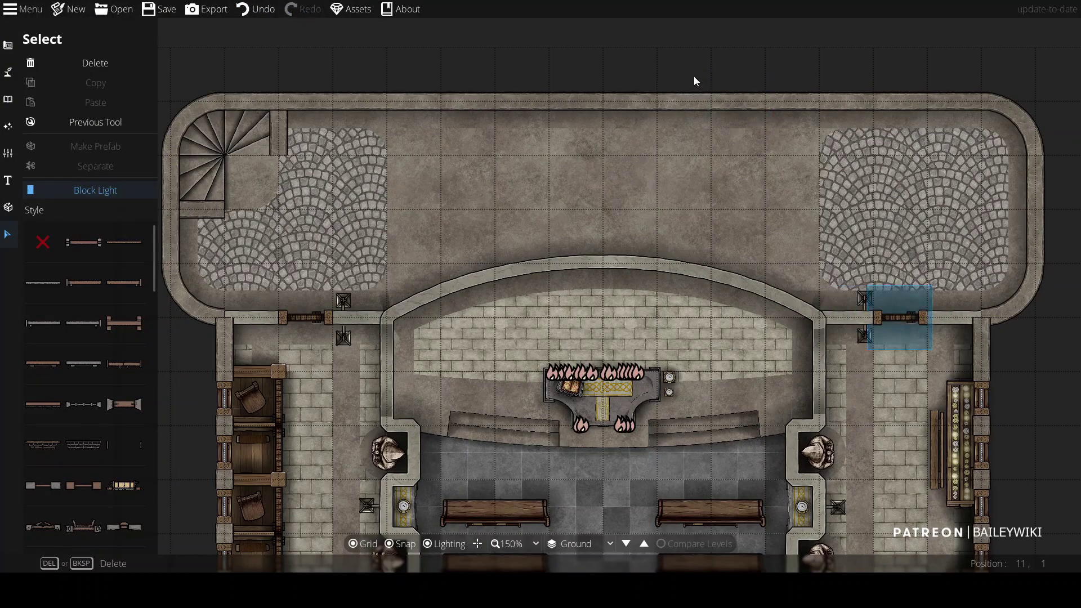
Step: Try adjusting the cobblestone floor and recolouring the central stone section of the north passage, and restore the original arrangement
{"action": "left_click", "coordinate": [676, 101]}
{"action": "scroll", "coordinate": [590, 176], "scroll_direction": "down", "scroll_amount": 1}
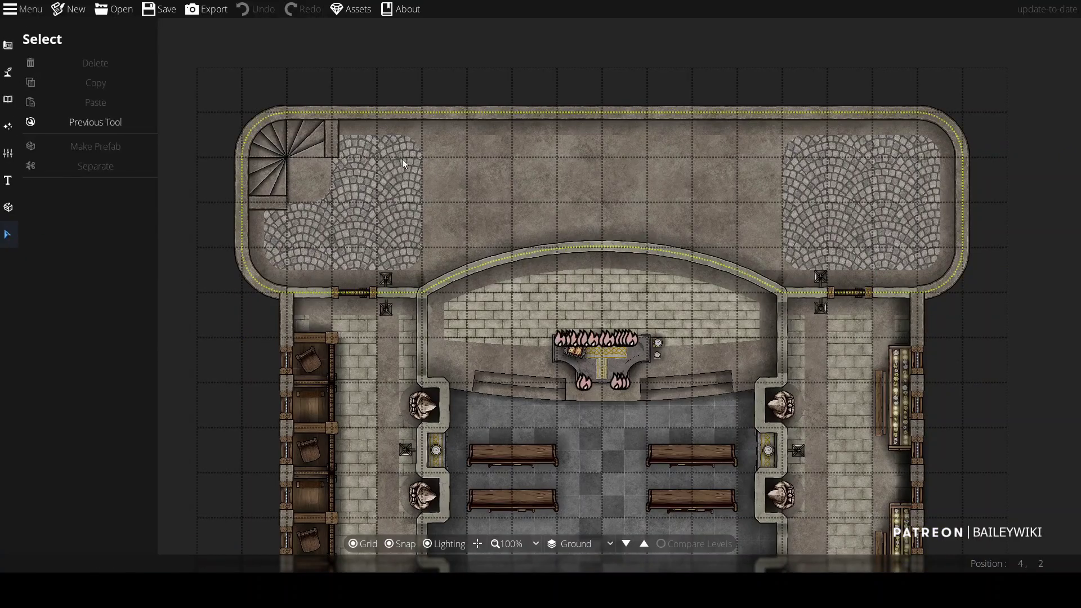
{"action": "left_click", "coordinate": [422, 193]}
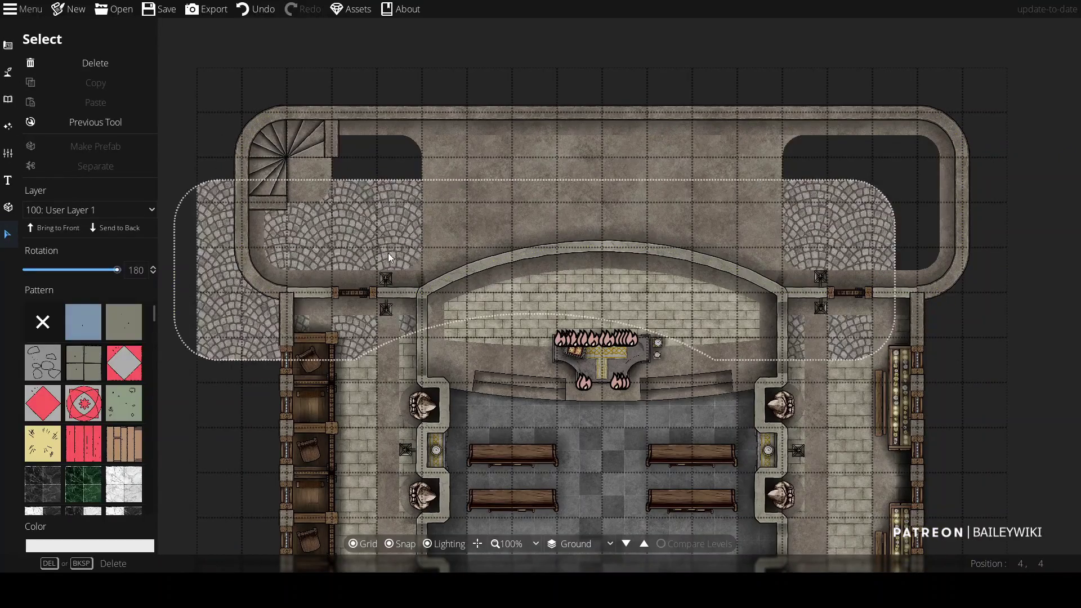
{"action": "left_click", "coordinate": [90, 546]}
{"action": "left_click", "coordinate": [73, 422]}
{"action": "left_click", "coordinate": [374, 162]}
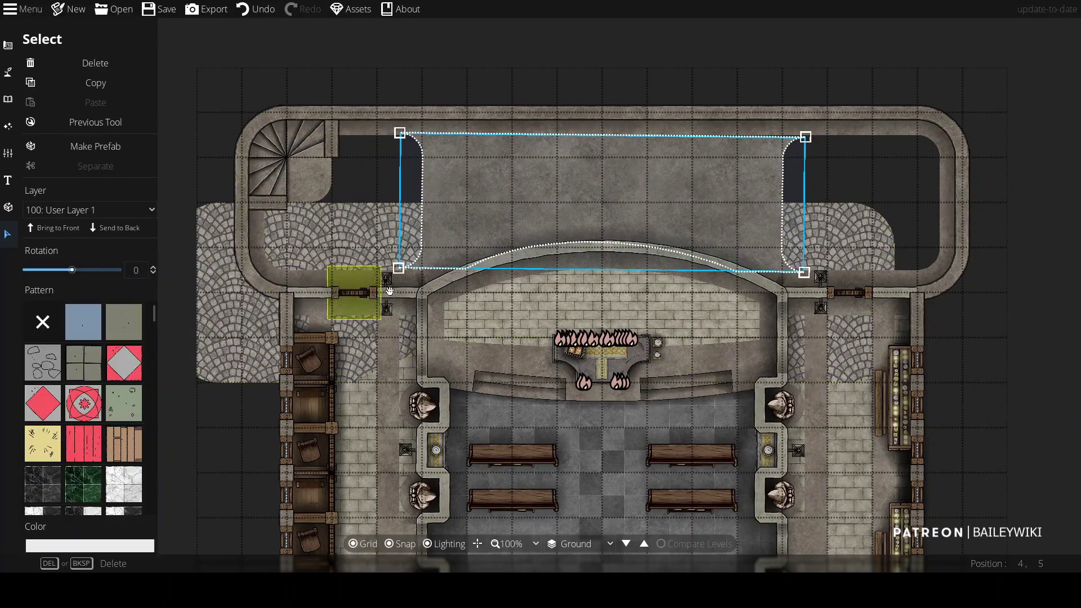
{"action": "key", "text": "Escape"}
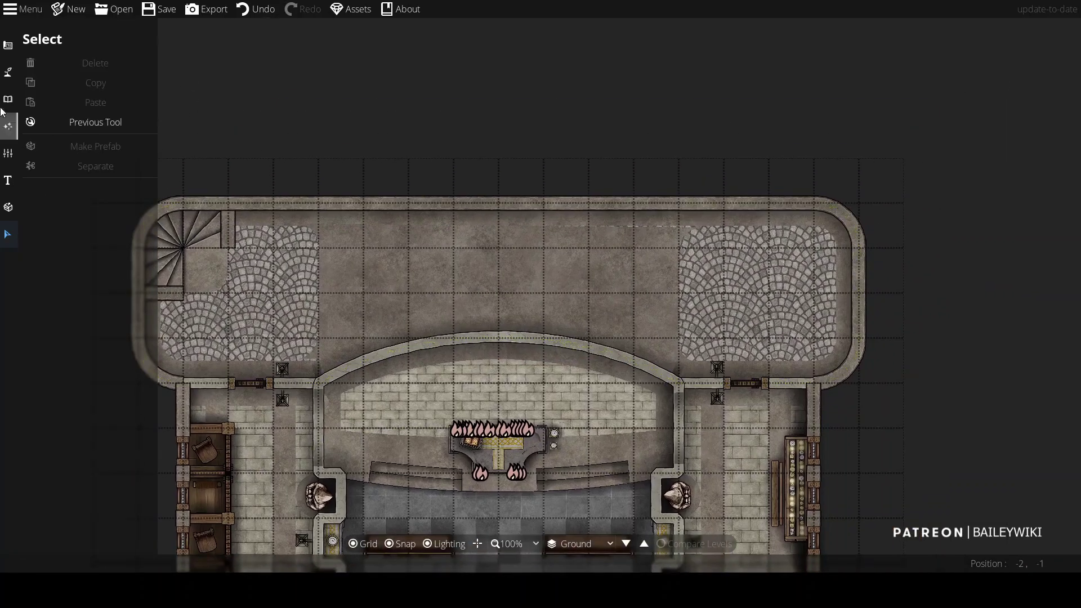
Step: Open point editing for the thin floor strip along the north passage's upper wall and inspect its edge
{"action": "left_click", "coordinate": [8, 45]}
{"action": "left_click", "coordinate": [68, 174]}
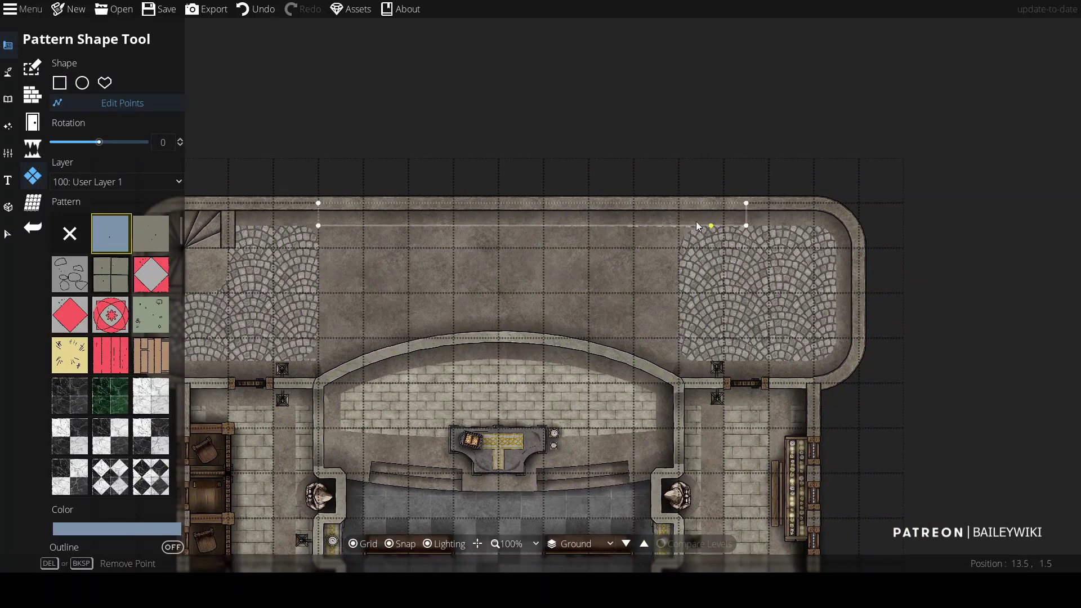
{"action": "scroll", "coordinate": [474, 283], "scroll_direction": "up", "scroll_amount": 2}
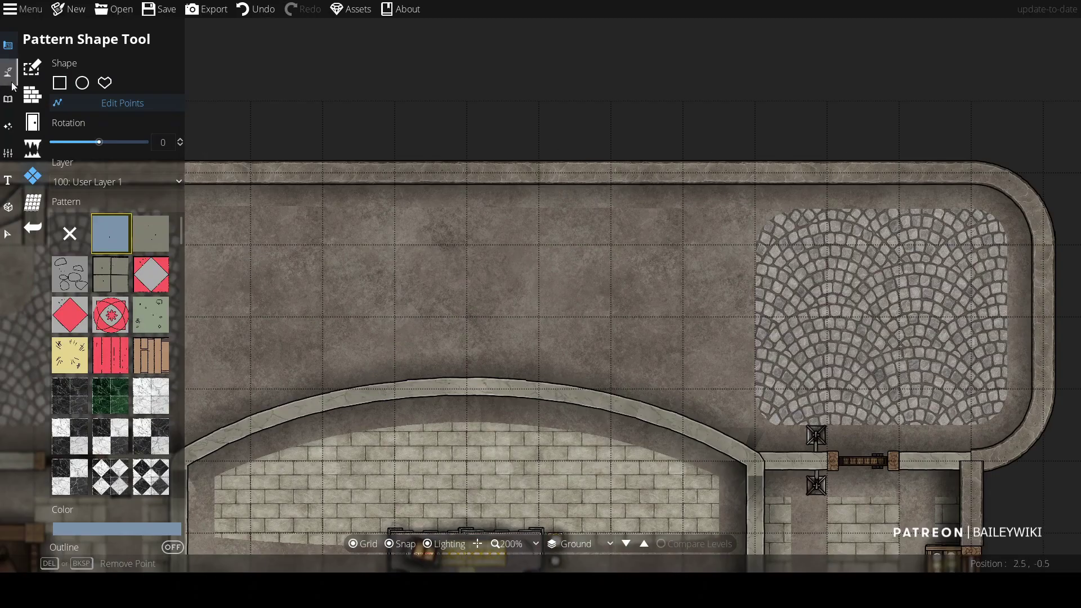
Step: Draw a custom brown wood plank floor about 6 squares wide, with a curved lower edge, in the middle of the north passage
{"action": "left_click", "coordinate": [105, 84]}
{"action": "scroll", "coordinate": [181, 295], "scroll_direction": "down", "scroll_amount": 5}
{"action": "left_click", "coordinate": [152, 251]}
{"action": "scroll", "coordinate": [338, 263], "scroll_direction": "down", "scroll_amount": 3}
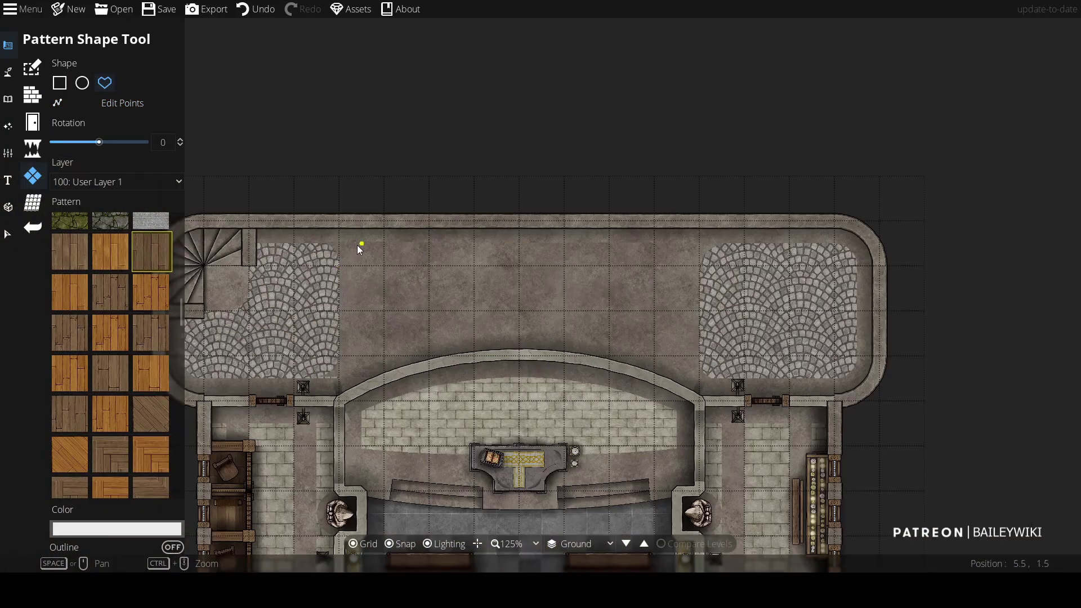
{"action": "left_click", "coordinate": [383, 244]}
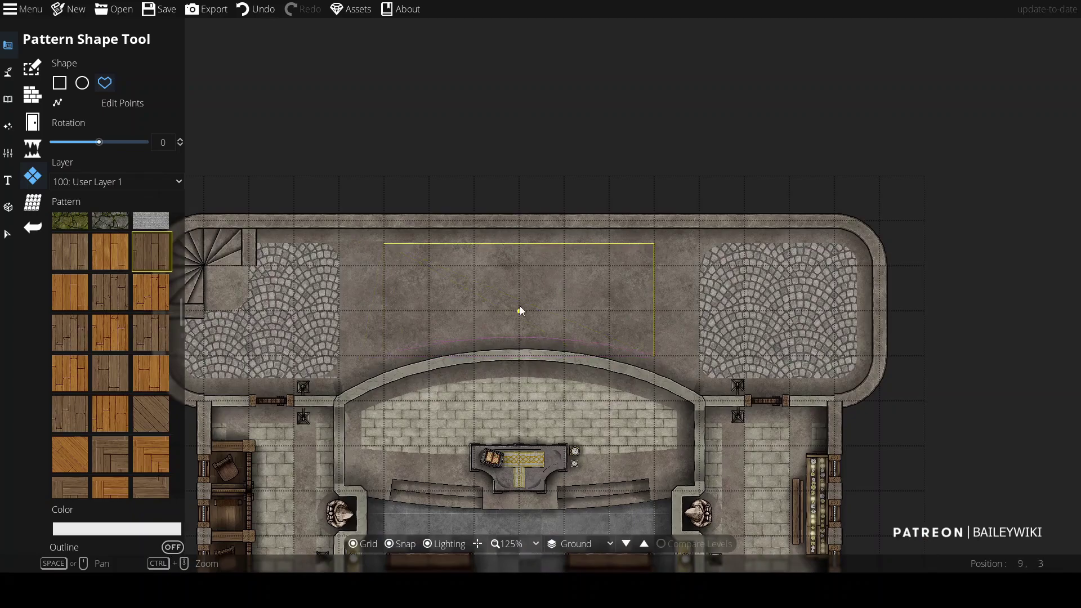
{"action": "left_click", "coordinate": [385, 242]}
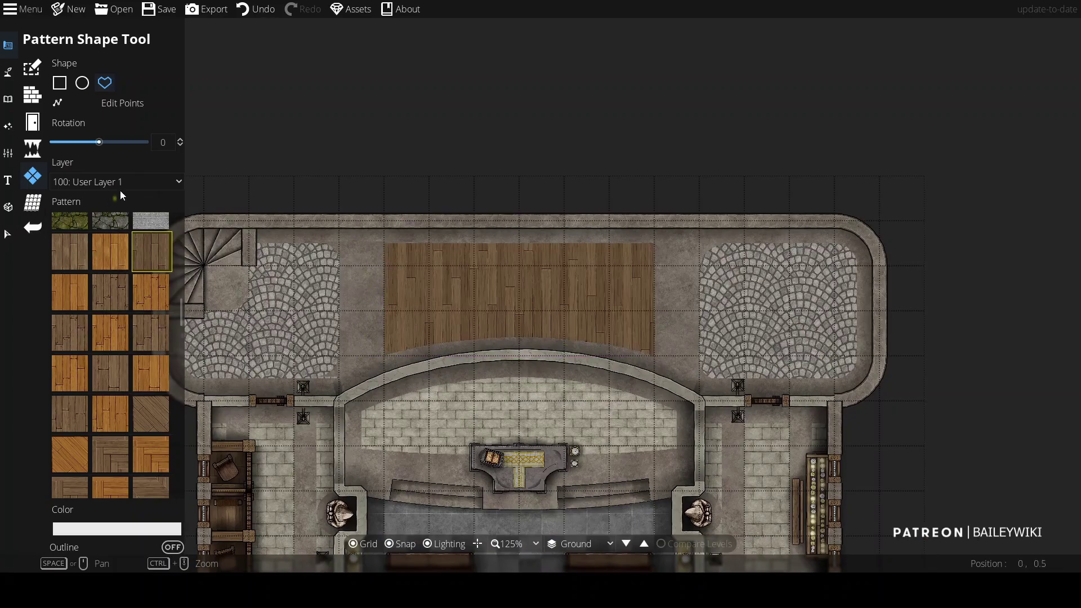
Step: Build a wooden partition wall without shadow west of the plank floor, from the outer wall down to the curved apse wall
{"action": "left_click", "coordinate": [33, 122]}
{"action": "left_click", "coordinate": [35, 96]}
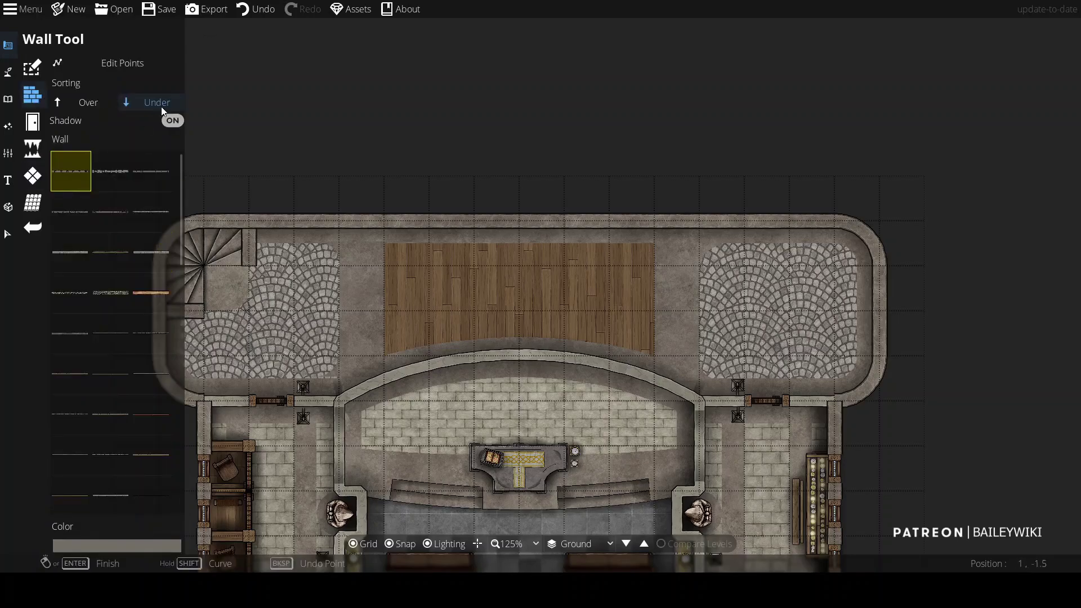
{"action": "left_click", "coordinate": [173, 121]}
{"action": "scroll", "coordinate": [173, 228], "scroll_direction": "down", "scroll_amount": 10}
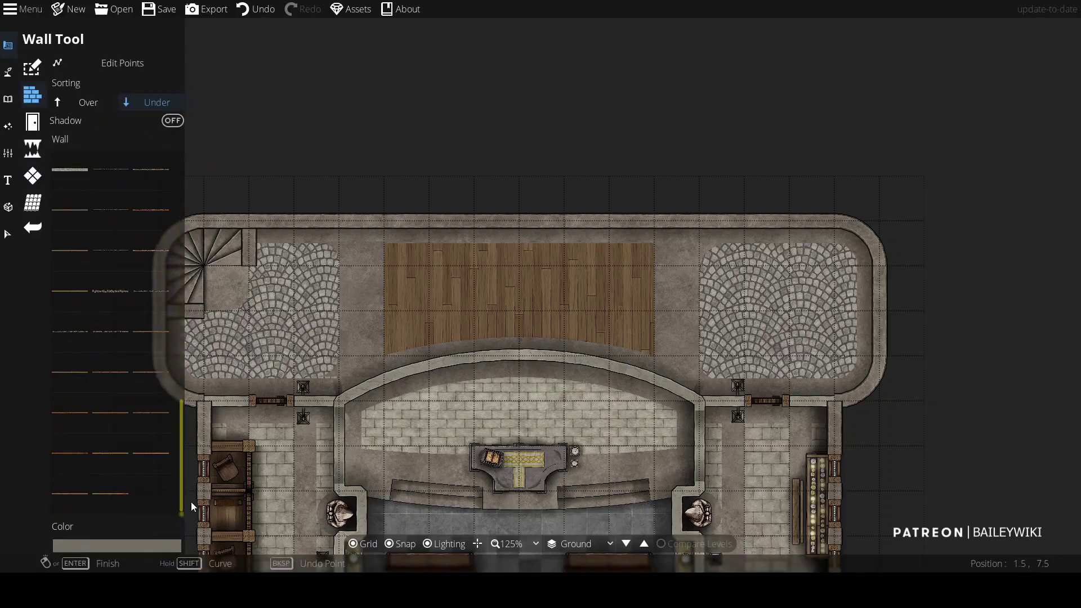
{"action": "left_click", "coordinate": [152, 371]}
{"action": "left_click", "coordinate": [362, 222]}
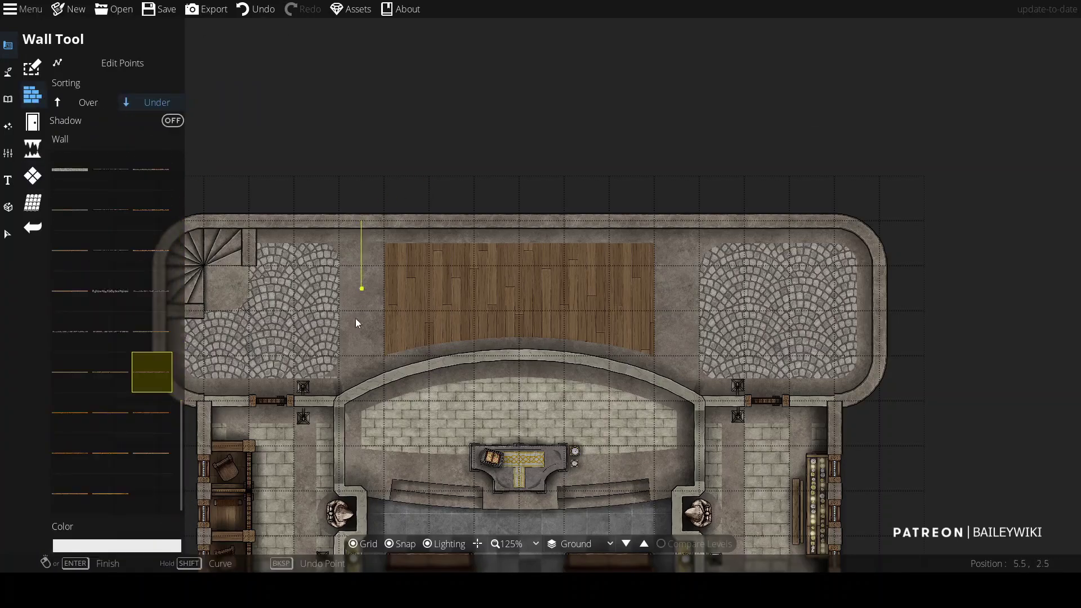
{"action": "scroll", "coordinate": [366, 381], "scroll_direction": "up", "scroll_amount": 3}
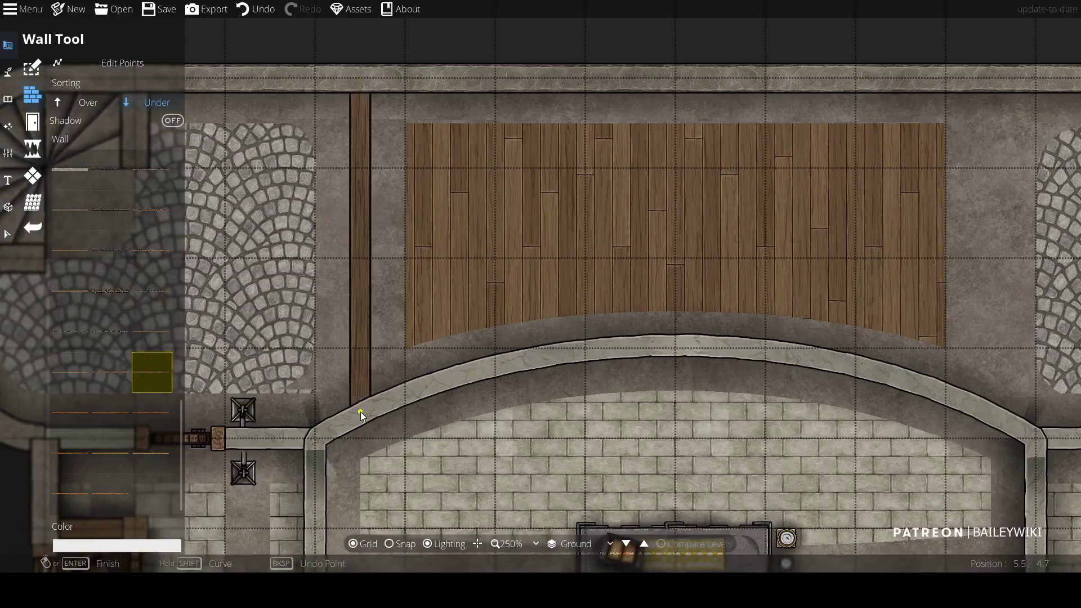
{"action": "right_click", "coordinate": [361, 411]}
Step: Build a matching wooden partition wall east of the plank floor, ending at the curved apse wall
{"action": "key", "text": "Right"}
{"action": "key", "text": "Up"}
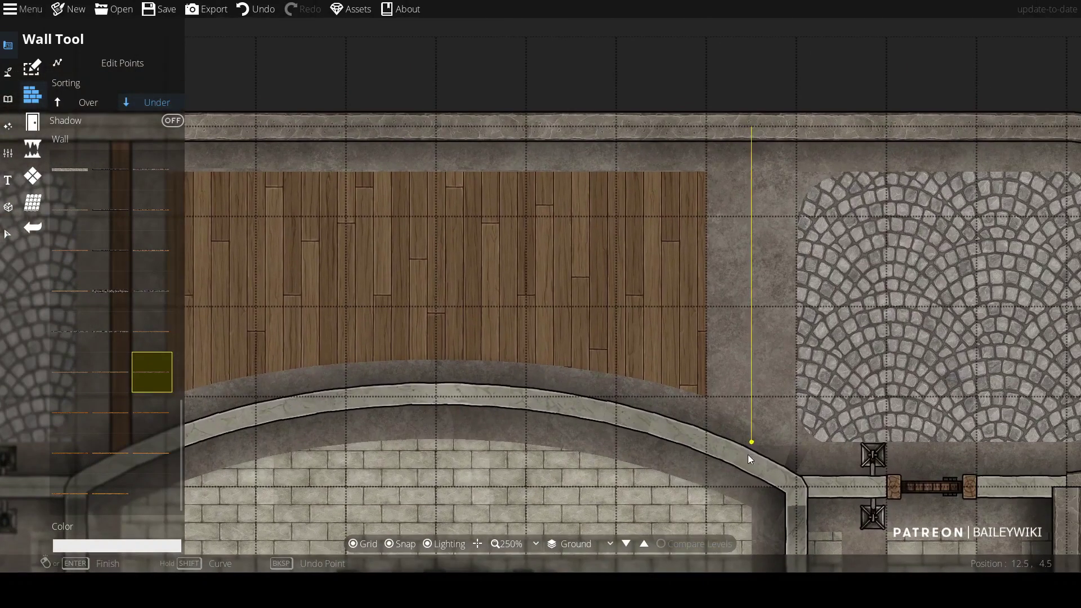
{"action": "left_click", "coordinate": [752, 467]}
{"action": "right_click", "coordinate": [752, 466]}
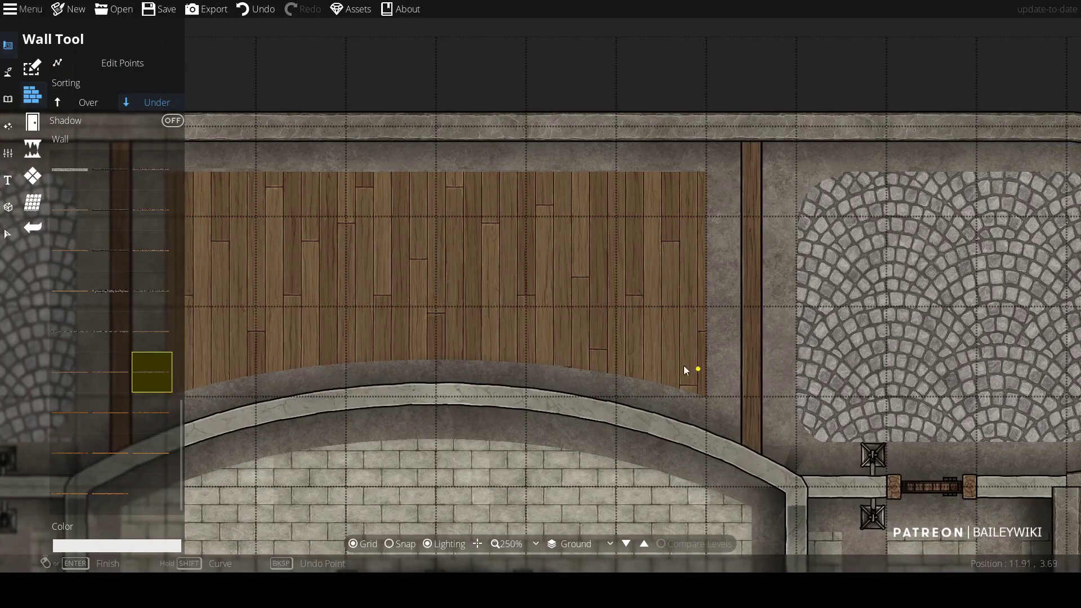
Step: Place a wooden door in the east wooden partition of the plank-floored room
{"action": "scroll", "coordinate": [702, 374], "scroll_direction": "down", "scroll_amount": 2}
{"action": "left_click", "coordinate": [33, 122]}
{"action": "left_click_drag", "start_coordinate": [183, 204], "coordinate": [190, 297]}
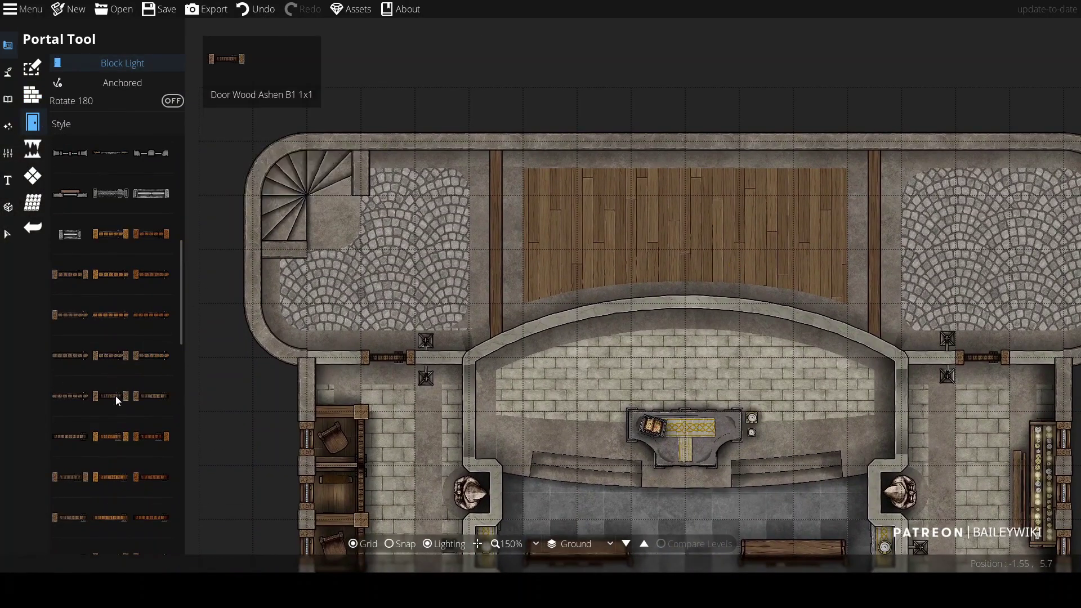
{"action": "left_click", "coordinate": [112, 355]}
{"action": "left_click_drag", "start_coordinate": [777, 326], "coordinate": [640, 212]}
{"action": "scroll", "coordinate": [640, 211], "scroll_direction": "up", "scroll_amount": 2}
Step: Place two small windows that allow light in the north outer wall of the plank-floored room
{"action": "left_click", "coordinate": [122, 63]}
{"action": "left_click_drag", "start_coordinate": [181, 319], "coordinate": [181, 545]}
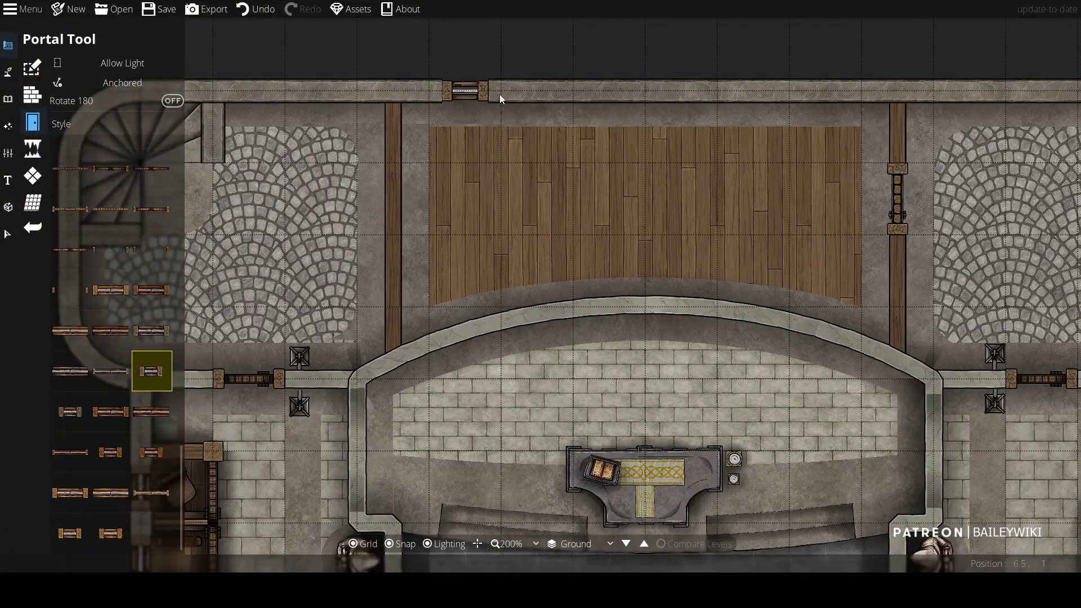
{"action": "scroll", "coordinate": [552, 221], "scroll_direction": "down", "scroll_amount": 4}
{"action": "scroll", "coordinate": [525, 208], "scroll_direction": "up", "scroll_amount": 1}
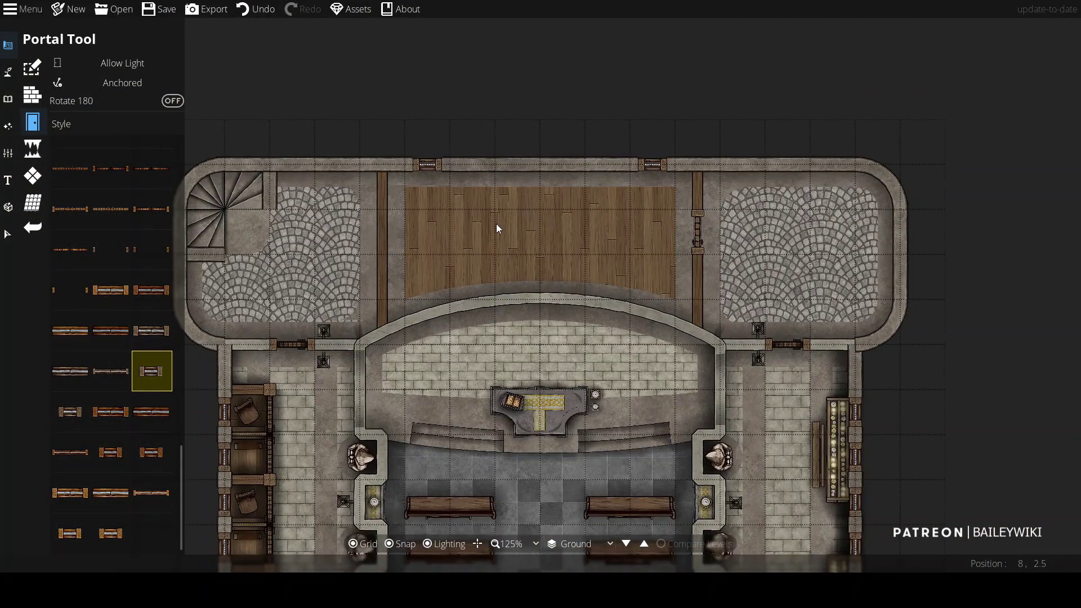
{"action": "left_click_drag", "start_coordinate": [546, 255], "coordinate": [551, 180]}
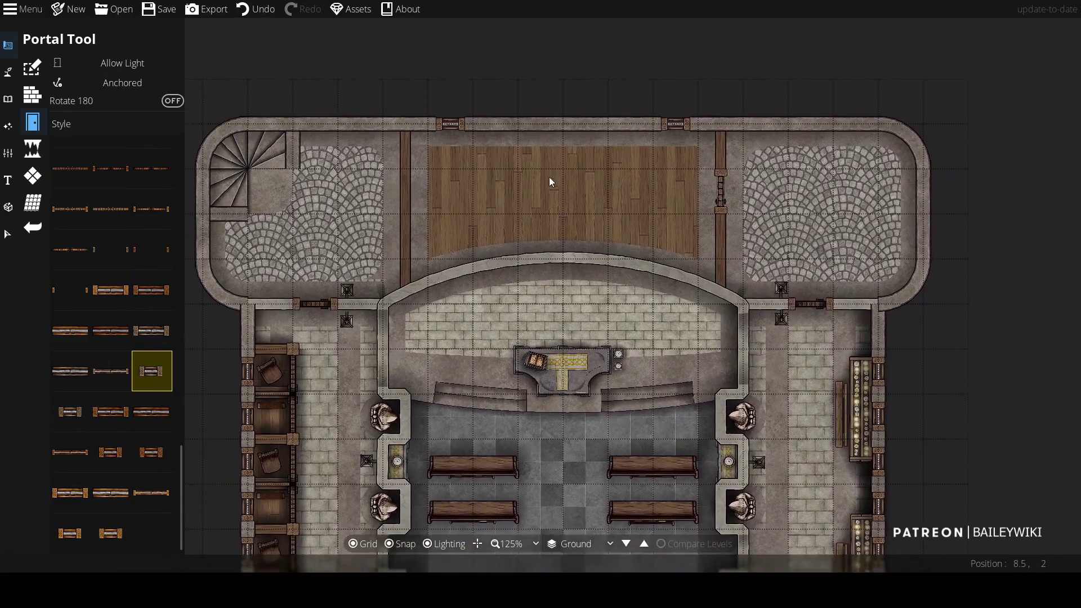
{"action": "left_click", "coordinate": [8, 234]}
{"action": "key", "text": "Down"}
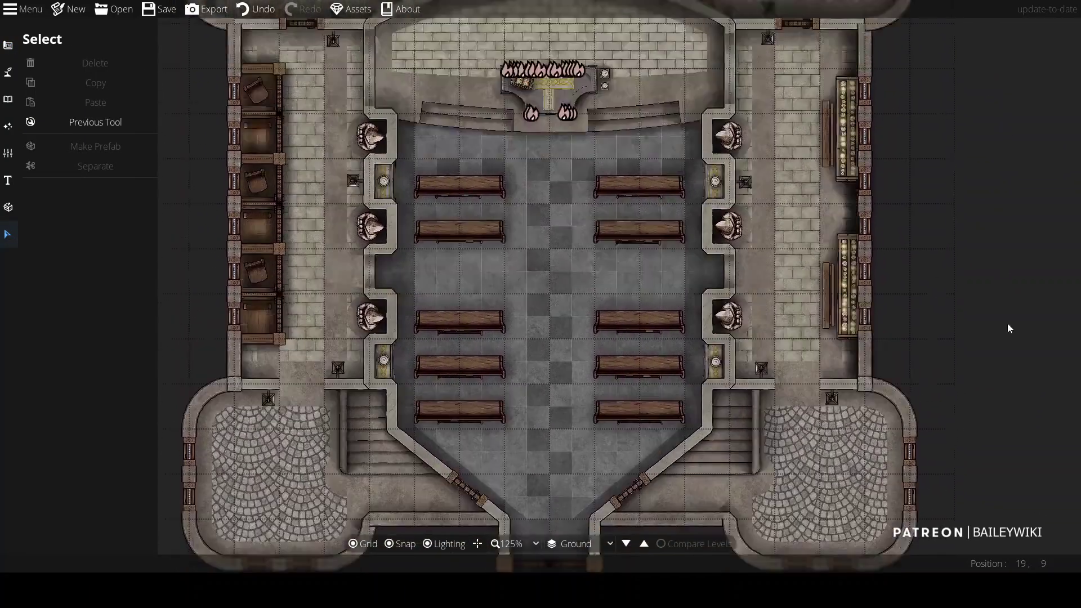
{"action": "key", "text": "Up"}
Step: Find a desk asset and place it without shadow against the west partition, rotated -90 on layer 200: User Layer 2
{"action": "scroll", "coordinate": [556, 283], "scroll_direction": "up", "scroll_amount": 3}
{"action": "left_click", "coordinate": [9, 100]}
{"action": "left_click", "coordinate": [1022, 77]}
{"action": "type", "text": "desk"}
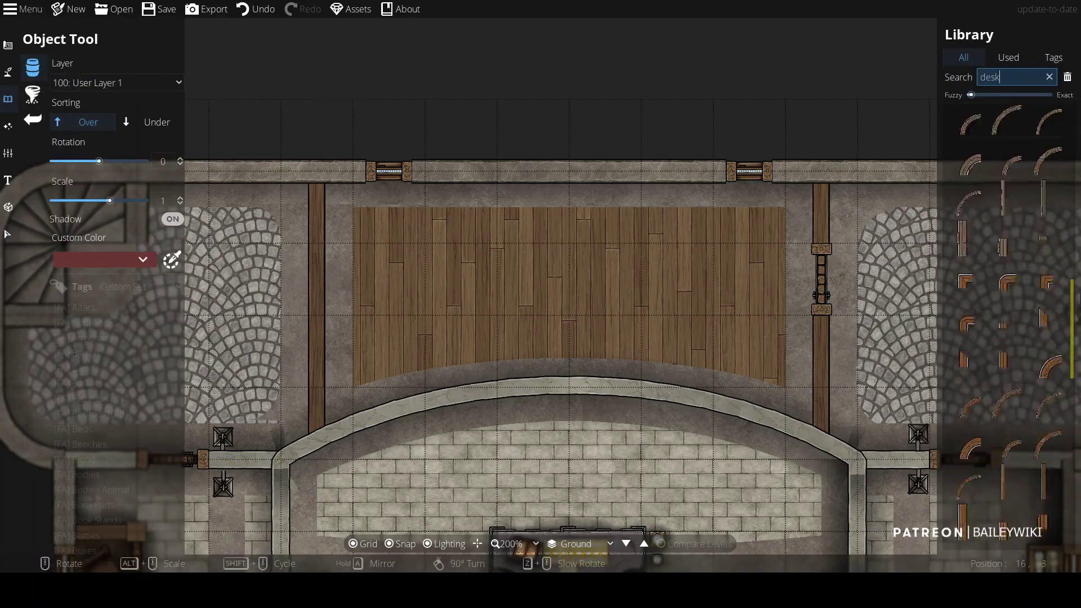
{"action": "left_click", "coordinate": [1006, 332]}
{"action": "left_click", "coordinate": [173, 219]}
{"action": "scroll", "coordinate": [366, 274], "scroll_direction": "down", "scroll_amount": 6}
{"action": "left_click", "coordinate": [117, 83]}
{"action": "left_click", "coordinate": [90, 210]}
{"action": "left_click", "coordinate": [339, 280]}
Step: Find a fancy chair, recolour it brown and place it at the desk, rotated 105 on layer 100: User Layer 1
{"action": "left_click", "coordinate": [952, 77]}
{"action": "type", "text": "chair"}
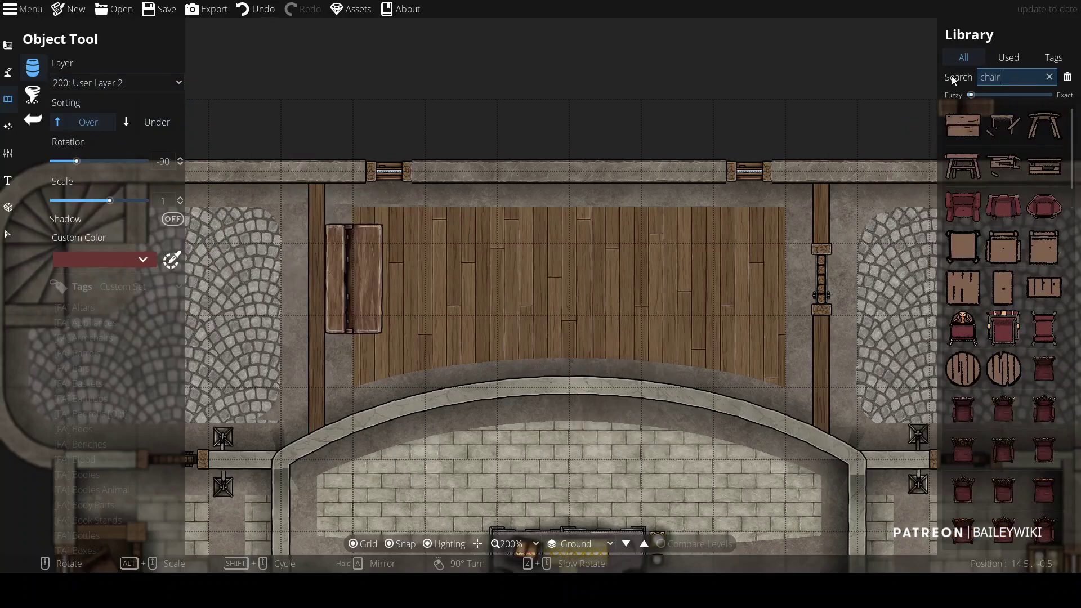
{"action": "scroll", "coordinate": [991, 455], "scroll_direction": "down", "scroll_amount": 15}
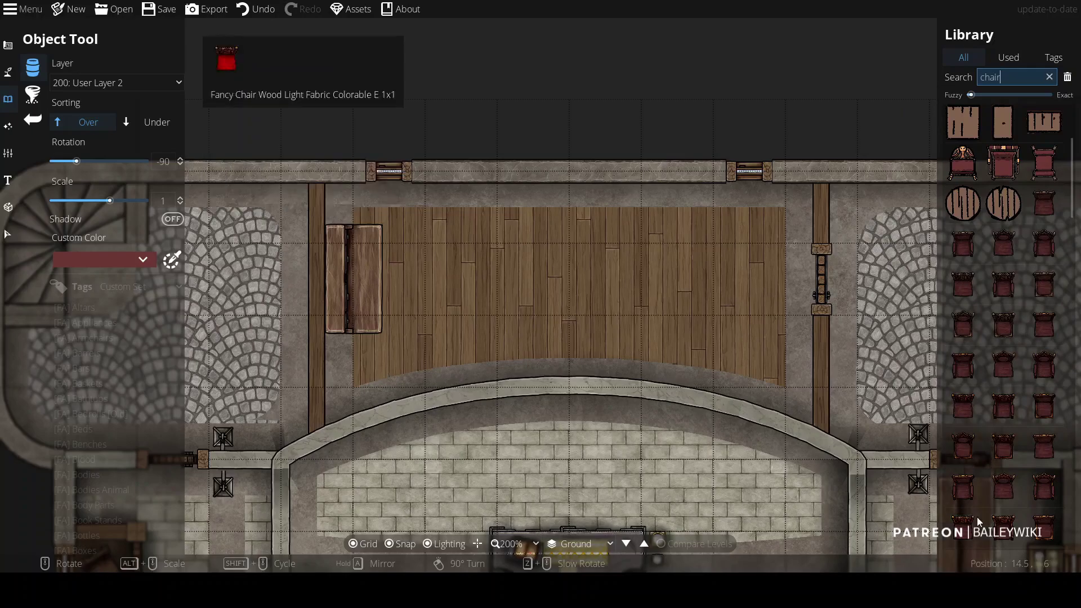
{"action": "scroll", "coordinate": [992, 478], "scroll_direction": "up", "scroll_amount": 10}
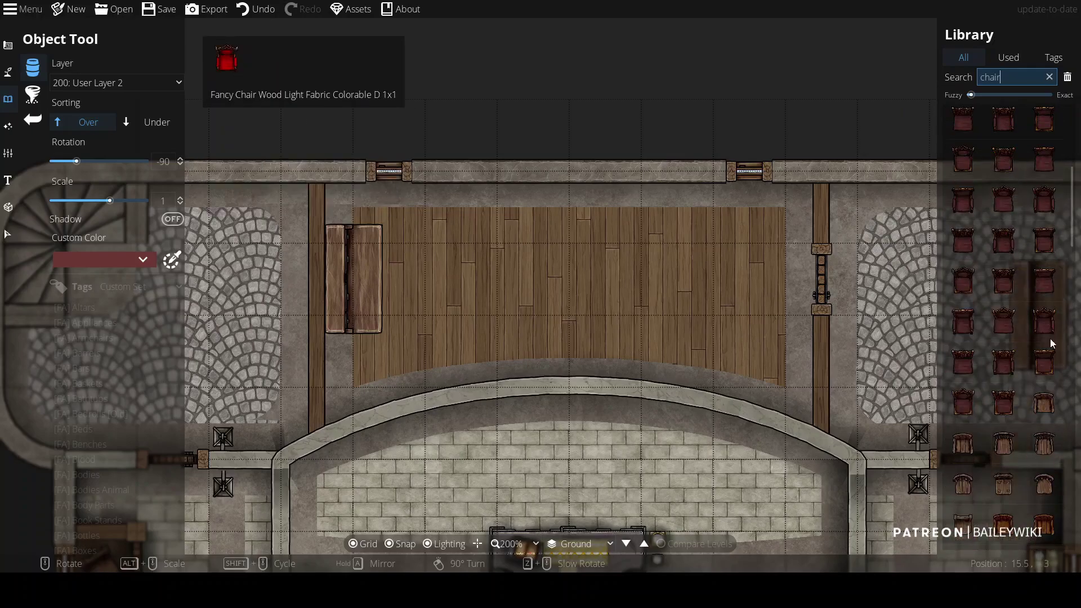
{"action": "left_click", "coordinate": [1004, 159]}
{"action": "left_click", "coordinate": [141, 260]}
{"action": "left_click", "coordinate": [135, 83]}
{"action": "left_click", "coordinate": [112, 197]}
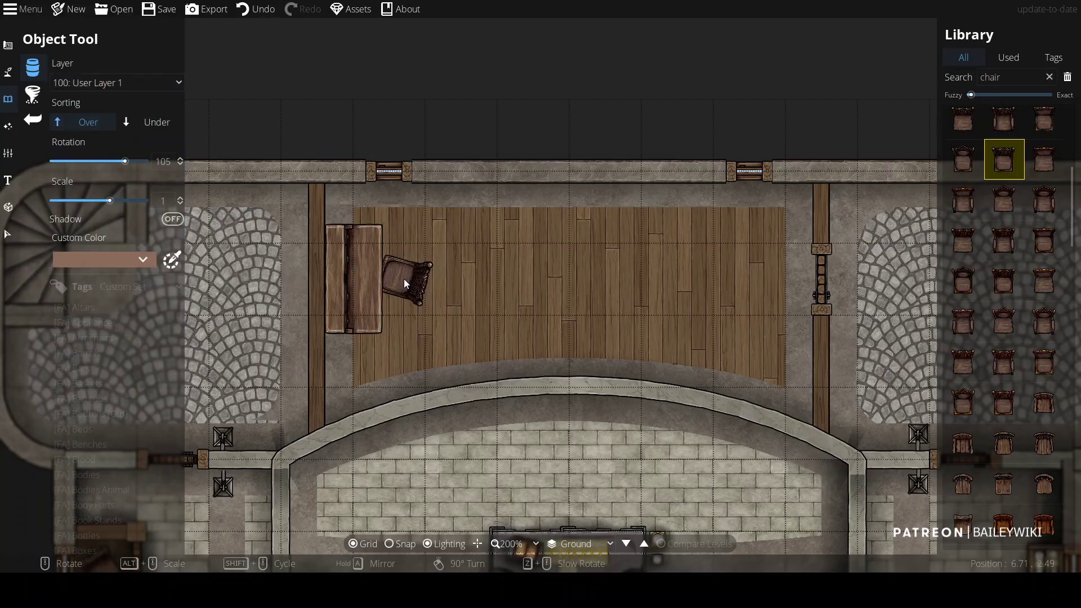
{"action": "scroll", "coordinate": [403, 279], "scroll_direction": "up", "scroll_amount": 3}
{"action": "left_click", "coordinate": [421, 266]}
Step: Place two plain wooden chairs at different angles along the curved wall in the room's southeast part
{"action": "scroll", "coordinate": [420, 265], "scroll_direction": "down", "scroll_amount": 5}
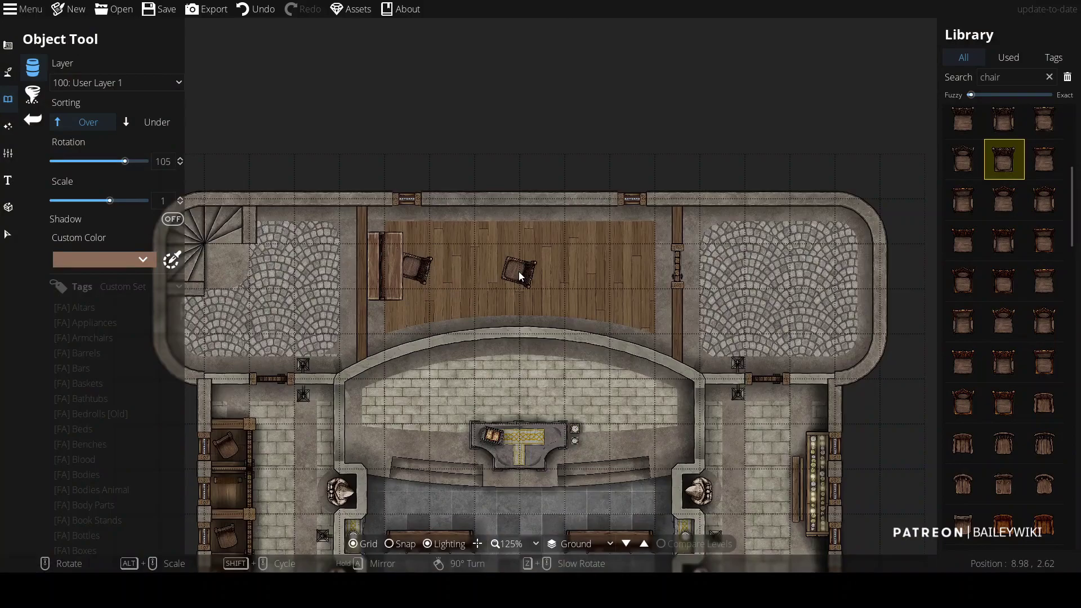
{"action": "scroll", "coordinate": [959, 251], "scroll_direction": "down", "scroll_amount": 5}
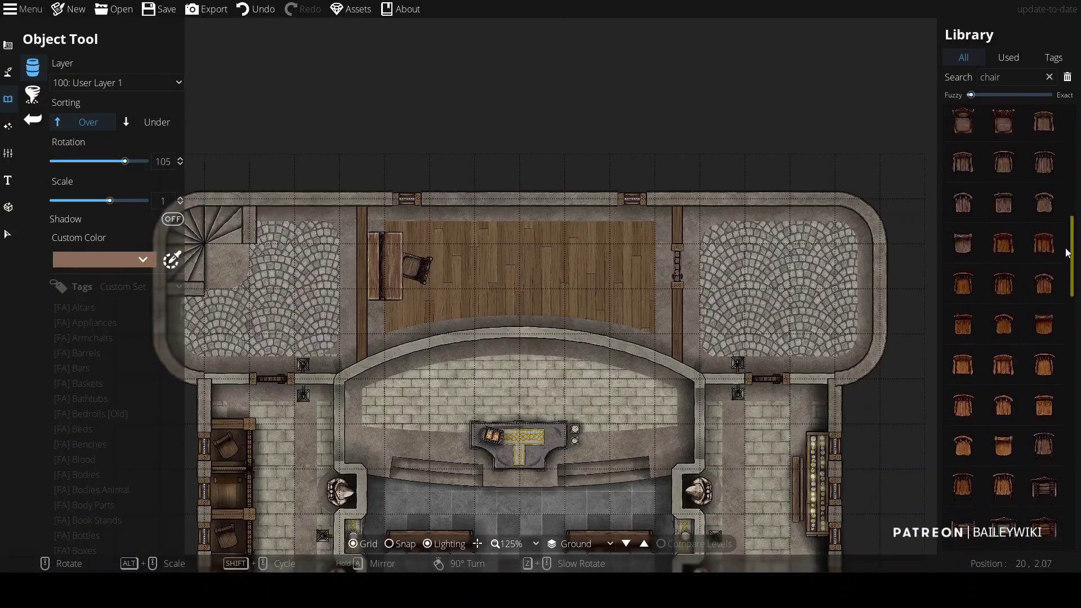
{"action": "left_click", "coordinate": [1045, 206]}
{"action": "scroll", "coordinate": [598, 250], "scroll_direction": "up", "scroll_amount": 4}
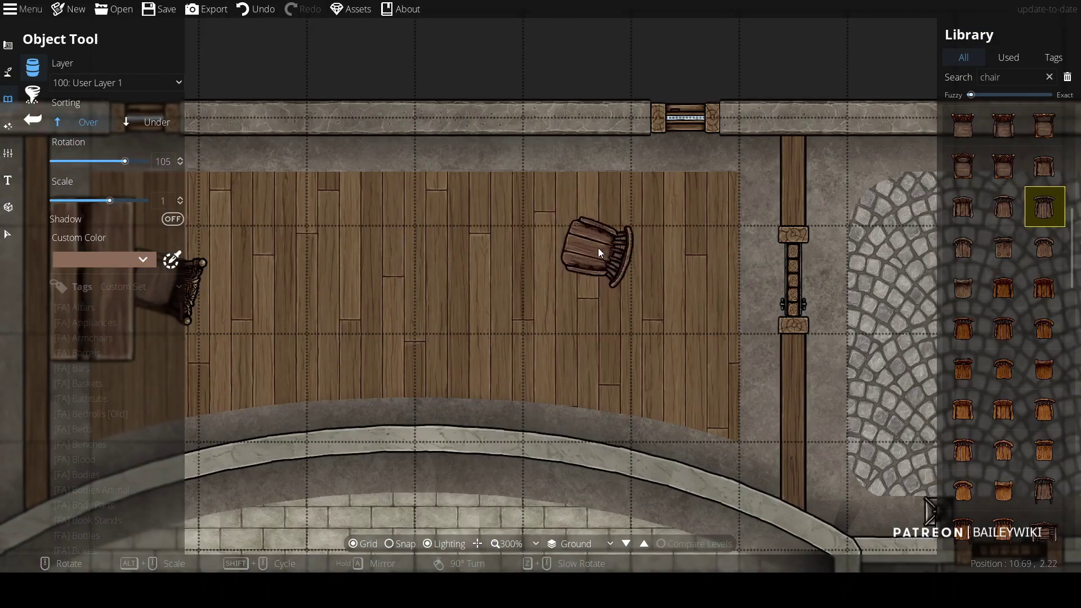
{"action": "scroll", "coordinate": [542, 230], "scroll_direction": "down", "scroll_amount": 4}
{"action": "scroll", "coordinate": [622, 264], "scroll_direction": "down", "scroll_amount": 6}
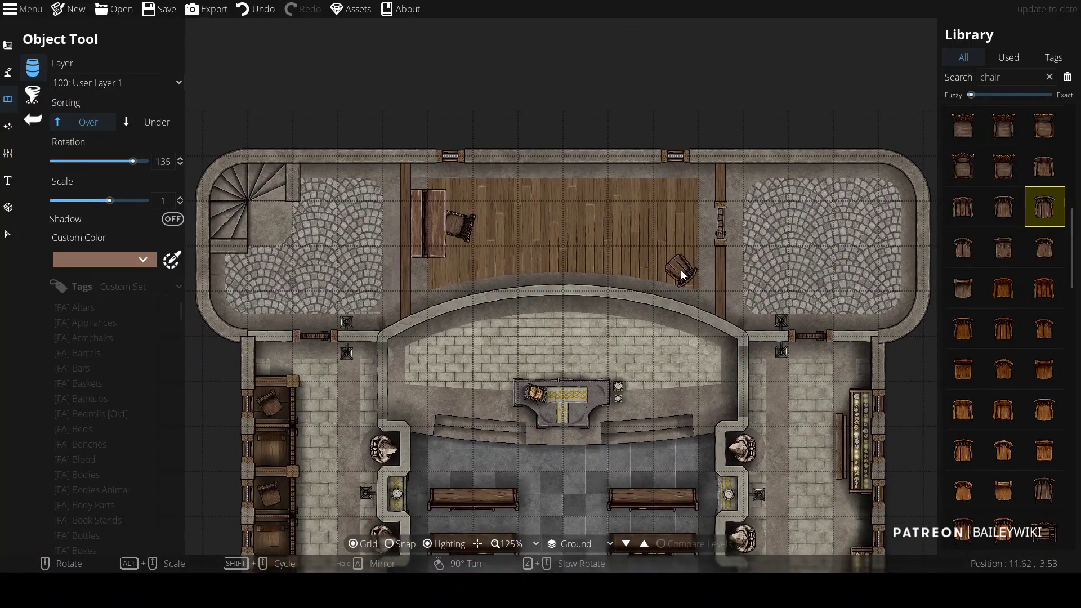
Step: Find a round wooden table and place it between the two plain chairs at scale 0.7 on layer 200: User Layer 2
{"action": "double_click", "coordinate": [1008, 77]}
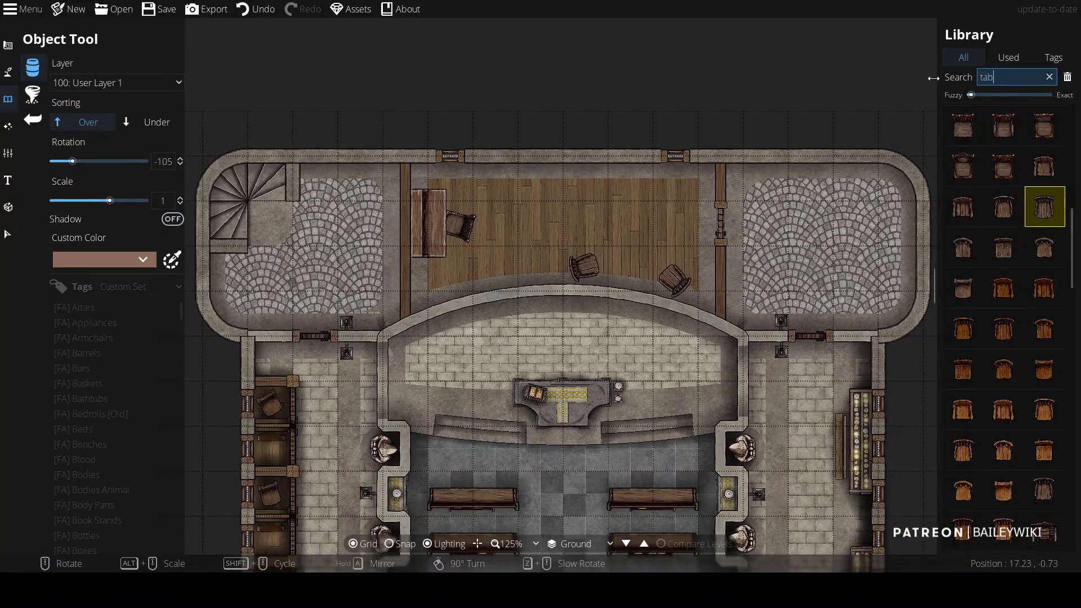
{"action": "type", "text": "table"}
{"action": "scroll", "coordinate": [1003, 282], "scroll_direction": "down", "scroll_amount": 3}
{"action": "left_click", "coordinate": [1045, 350]}
{"action": "scroll", "coordinate": [630, 258], "scroll_direction": "down", "scroll_amount": 2, "text": "alt"}
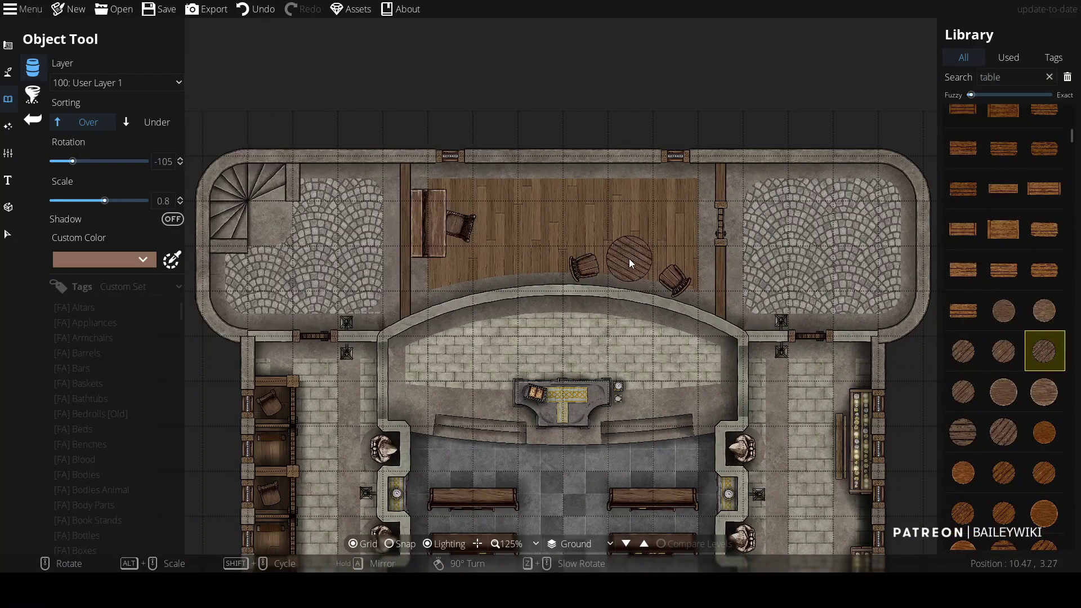
{"action": "scroll", "coordinate": [630, 253], "scroll_direction": "up", "scroll_amount": 5}
{"action": "scroll", "coordinate": [635, 262], "scroll_direction": "down", "scroll_amount": 1, "text": "alt"}
{"action": "left_click", "coordinate": [89, 83]}
{"action": "left_click", "coordinate": [88, 100]}
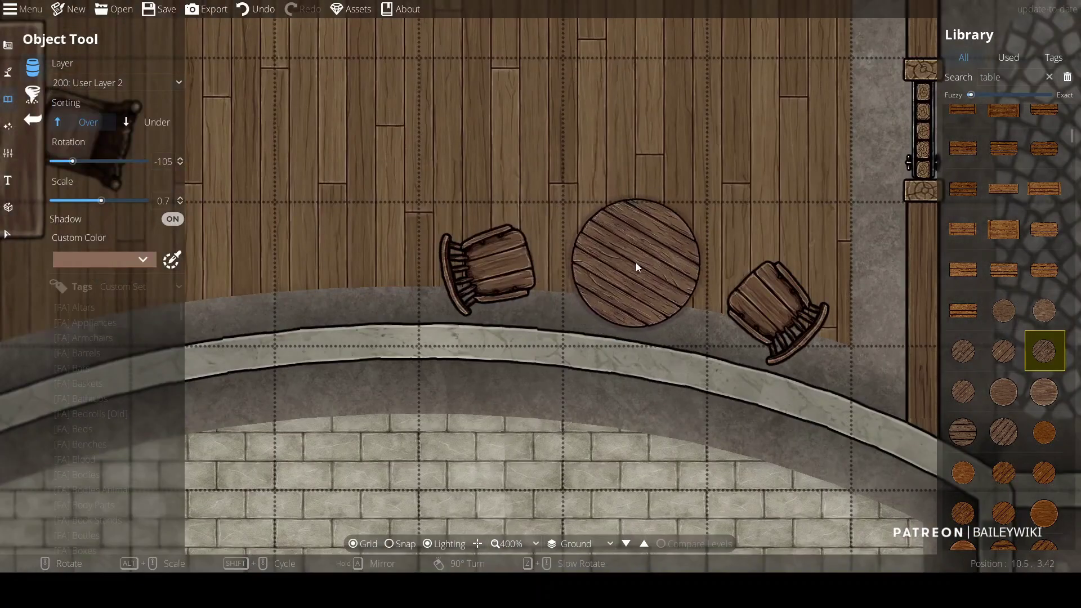
{"action": "left_click", "coordinate": [640, 269]}
{"action": "scroll", "coordinate": [514, 132], "scroll_direction": "down", "scroll_amount": 2}
{"action": "scroll", "coordinate": [515, 132], "scroll_direction": "down", "scroll_amount": 5}
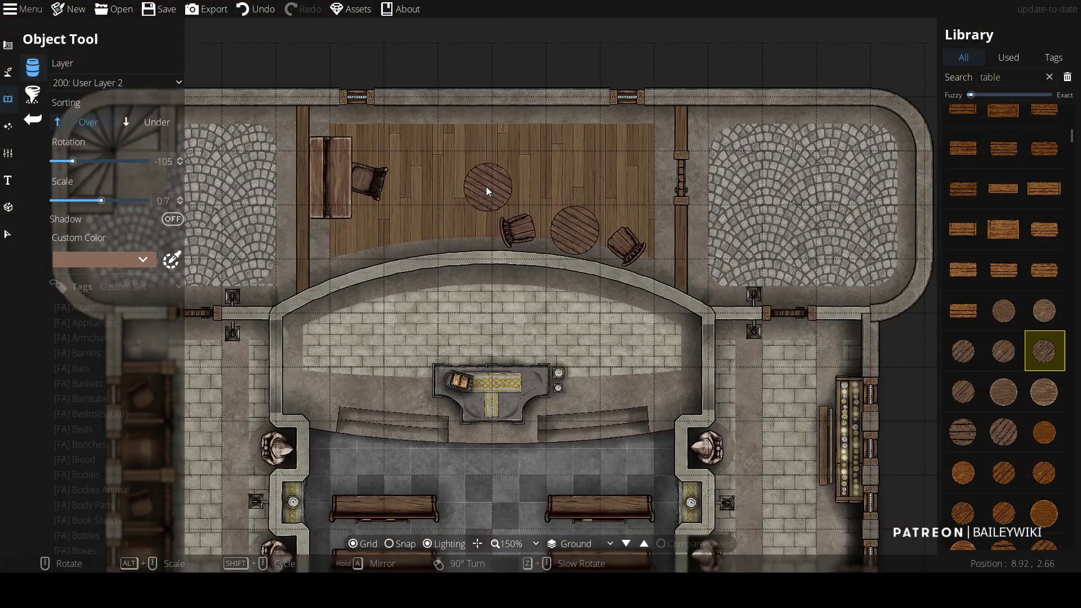
Step: Find the Stove Gray D asset and place it at rotation 0 and scale 1.1 against the north wall between the windows
{"action": "scroll", "coordinate": [491, 188], "scroll_direction": "up", "scroll_amount": 4}
{"action": "double_click", "coordinate": [1008, 77]}
{"action": "type", "text": "stove"}
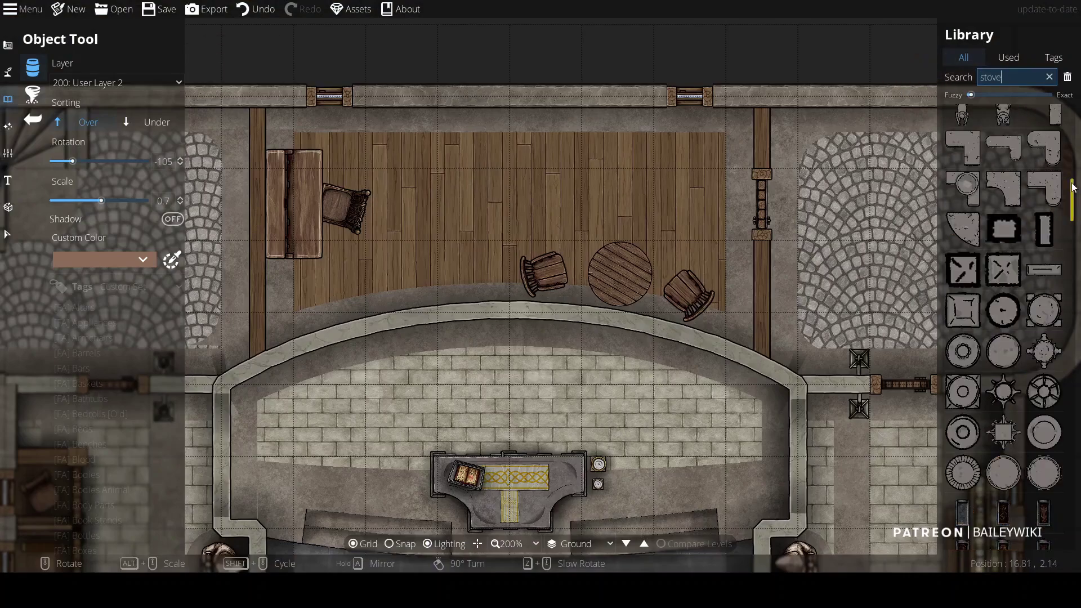
{"action": "left_click", "coordinate": [1044, 409]}
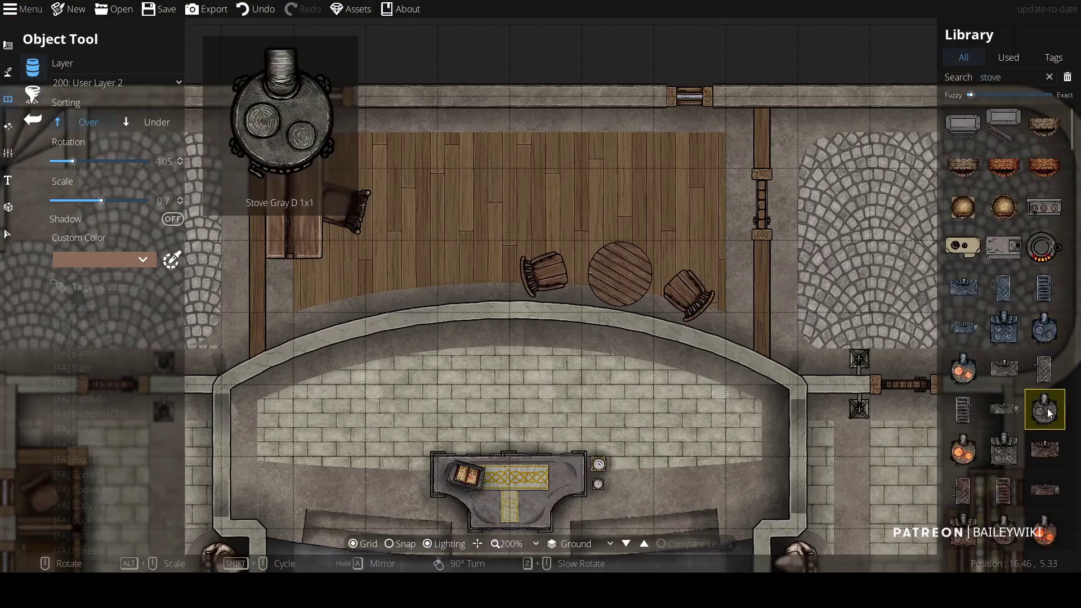
{"action": "scroll", "coordinate": [503, 151], "scroll_direction": "up", "scroll_amount": 4}
{"action": "scroll", "coordinate": [538, 160], "scroll_direction": "down", "scroll_amount": 2}
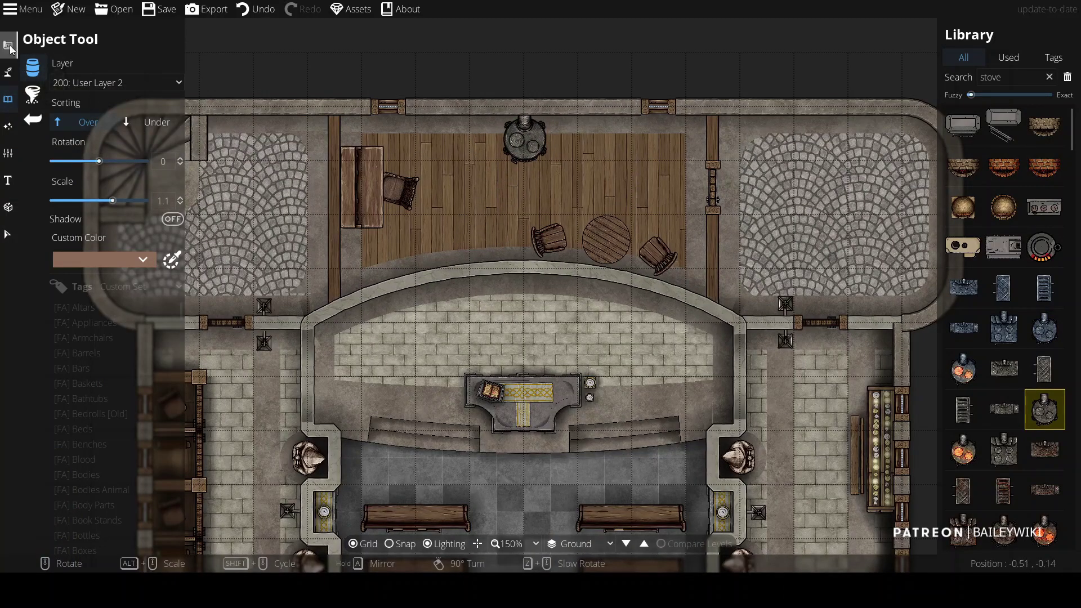
Step: Find a long bookshelf and place it against the office's west partition, rotated 90 at scale 1 on layer 200: User Layer 2
{"action": "left_click", "coordinate": [11, 73]}
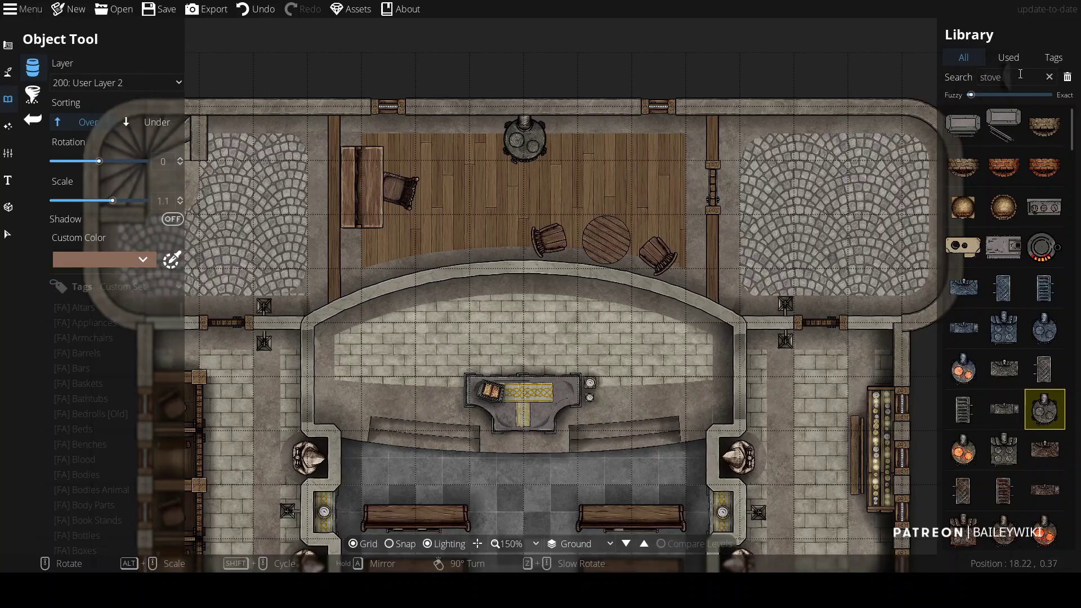
{"action": "scroll", "coordinate": [1006, 315], "scroll_direction": "down", "scroll_amount": 5}
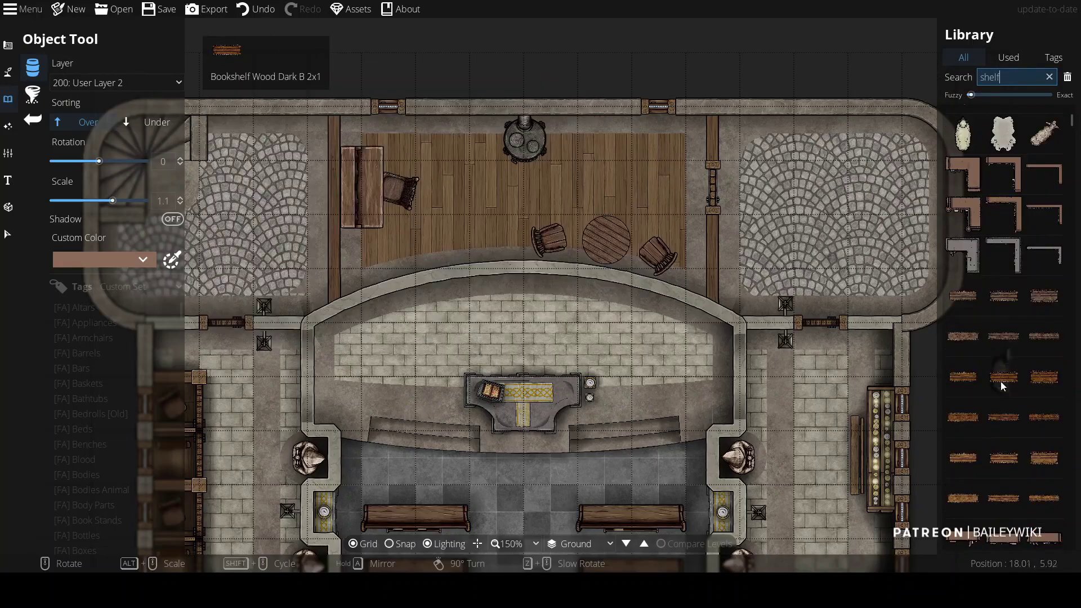
{"action": "scroll", "coordinate": [1006, 418], "scroll_direction": "down", "scroll_amount": 1}
{"action": "left_click", "coordinate": [1045, 336]}
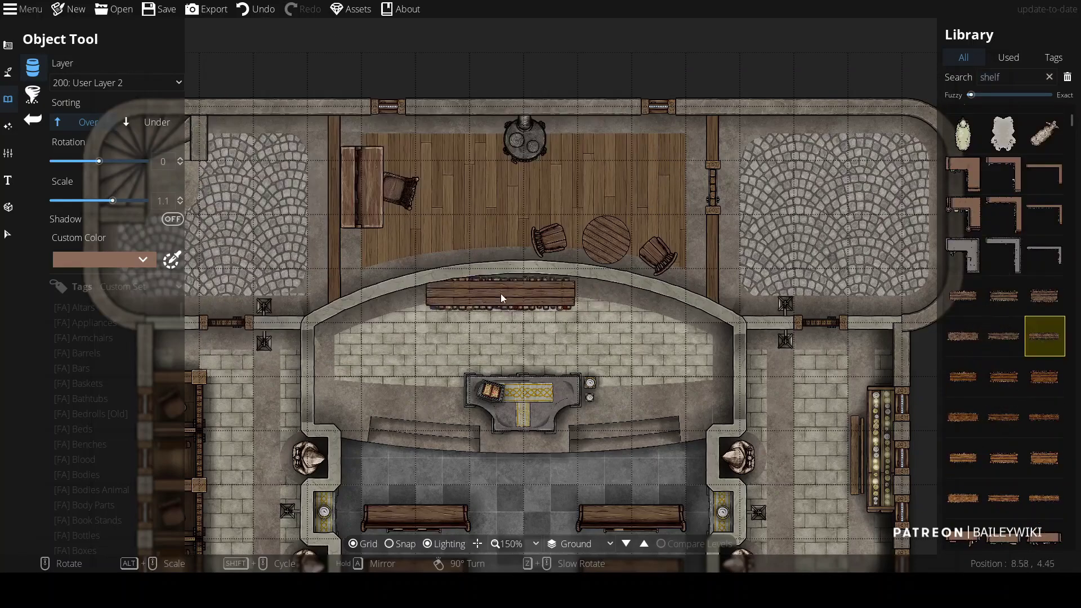
{"action": "scroll", "coordinate": [417, 127], "scroll_direction": "down", "scroll_amount": 2}
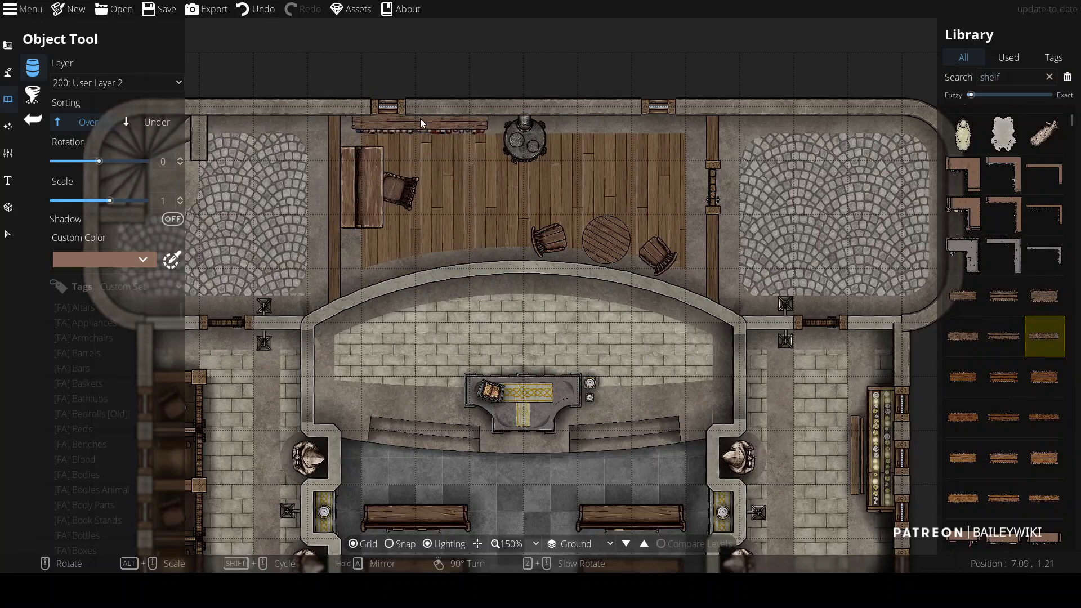
{"action": "scroll", "coordinate": [418, 121], "scroll_direction": "down", "scroll_amount": 6}
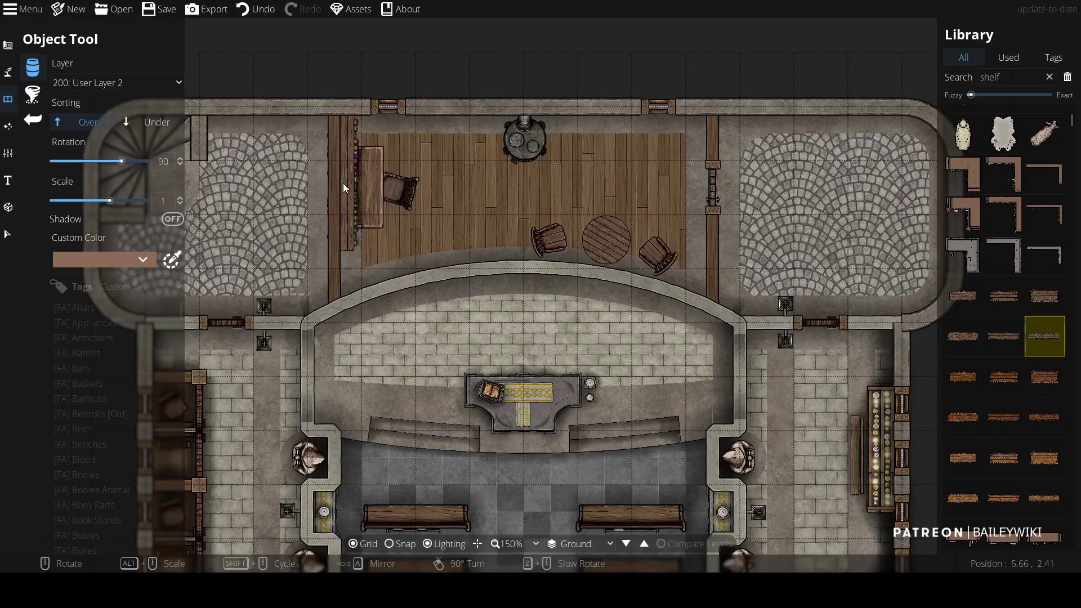
{"action": "left_click", "coordinate": [344, 188]}
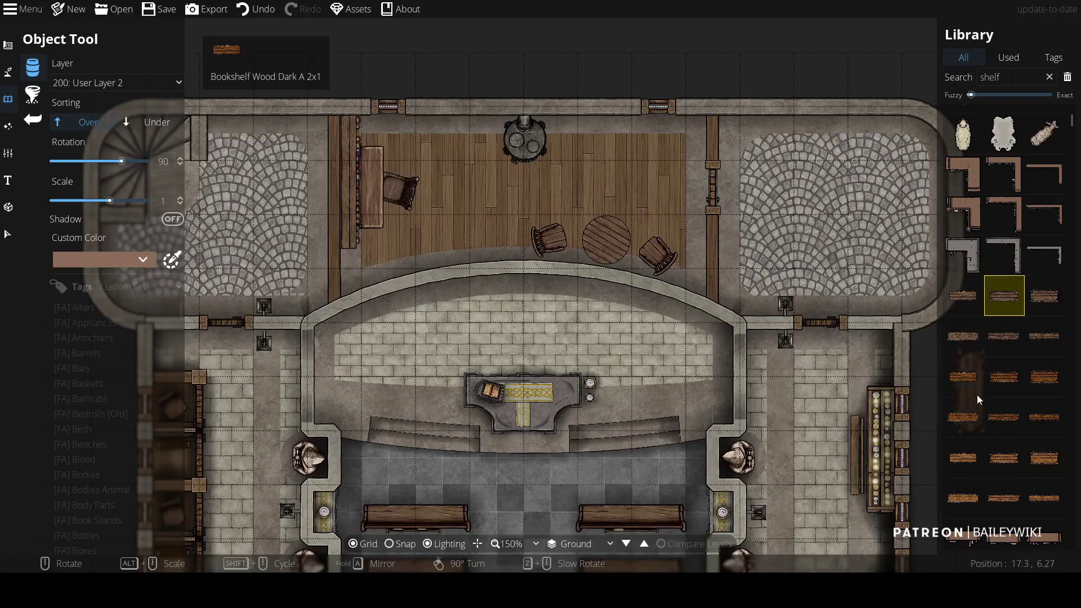
Step: Add shorter dark wood bookshelves to extend the row along the west partition and fill the north wall beside it
{"action": "left_click", "coordinate": [963, 295]}
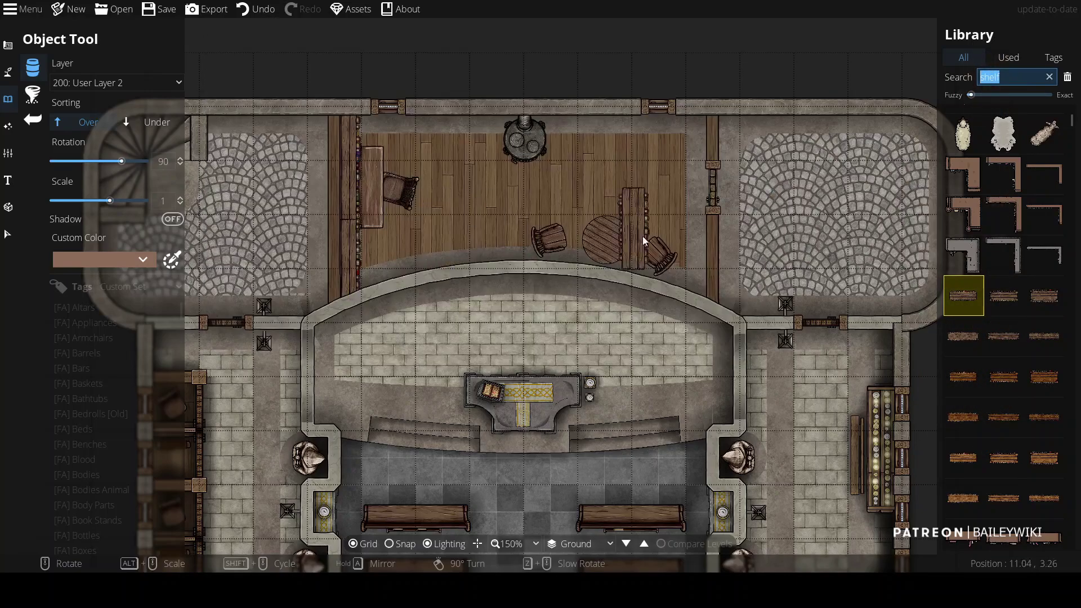
{"action": "scroll", "coordinate": [444, 141], "scroll_direction": "down", "scroll_amount": 6}
{"action": "left_click", "coordinate": [398, 124]}
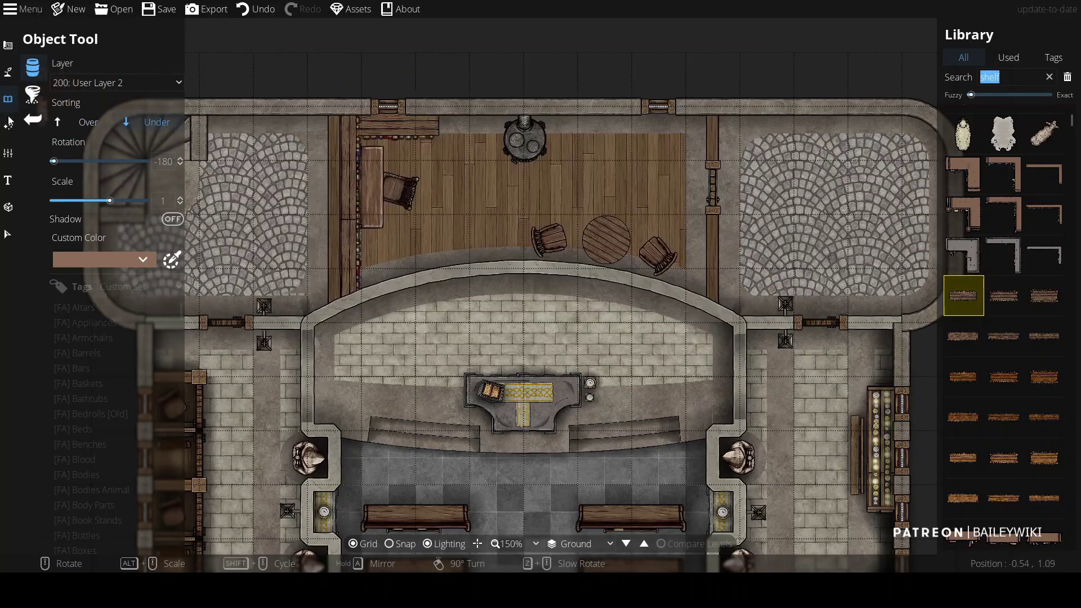
Step: Draw a short thin dark path along the seam where the two bookshelves meet in the office's northwest corner
{"action": "left_click", "coordinate": [8, 72]}
{"action": "left_click", "coordinate": [56, 145]}
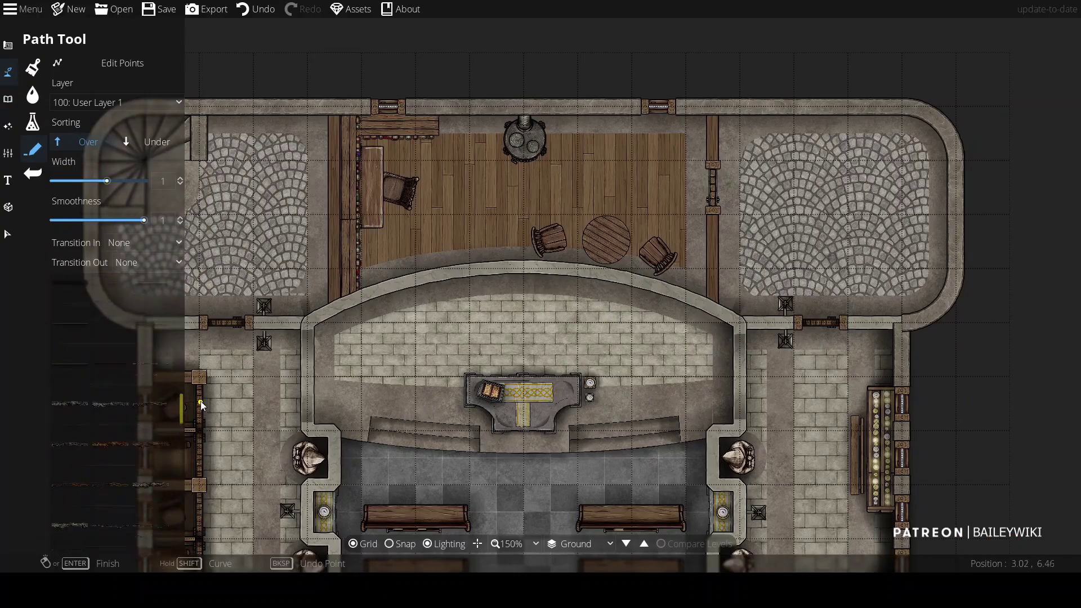
{"action": "left_click", "coordinate": [150, 460]}
{"action": "left_click", "coordinate": [116, 102]}
{"action": "left_click", "coordinate": [94, 231]}
{"action": "scroll", "coordinate": [357, 124], "scroll_direction": "up", "scroll_amount": 5}
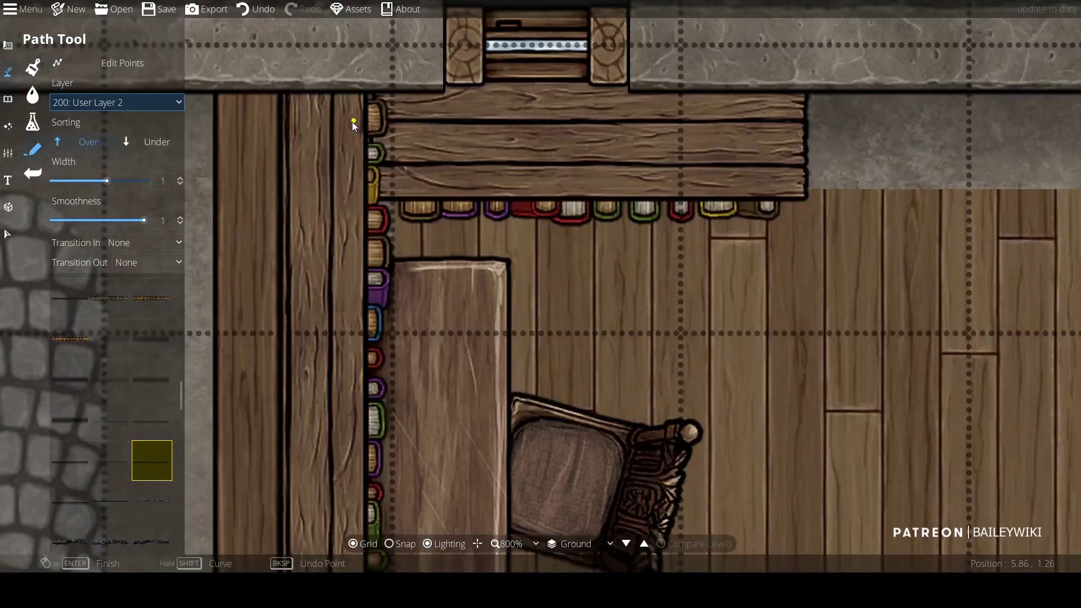
{"action": "key", "text": "ctrl+z"}
{"action": "left_click", "coordinate": [146, 102]}
{"action": "left_click", "coordinate": [97, 247]}
{"action": "left_click", "coordinate": [372, 198]}
{"action": "right_click", "coordinate": [366, 94]}
Step: Select the bookshelf along the west partition and move it to a higher user layer
{"action": "left_click", "coordinate": [7, 233]}
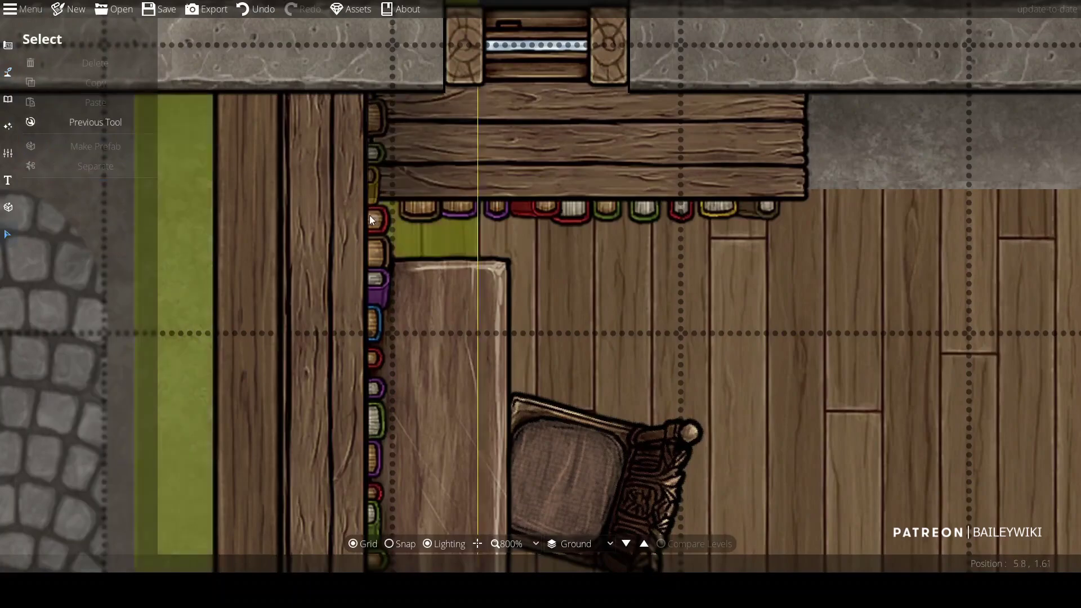
{"action": "left_click", "coordinate": [303, 228]}
{"action": "left_click", "coordinate": [141, 209]}
{"action": "left_click", "coordinate": [99, 354]}
{"action": "left_click", "coordinate": [229, 348]}
{"action": "scroll", "coordinate": [629, 313], "scroll_direction": "down", "scroll_amount": 3}
{"action": "key", "text": "d"}
{"action": "key", "text": "s"}
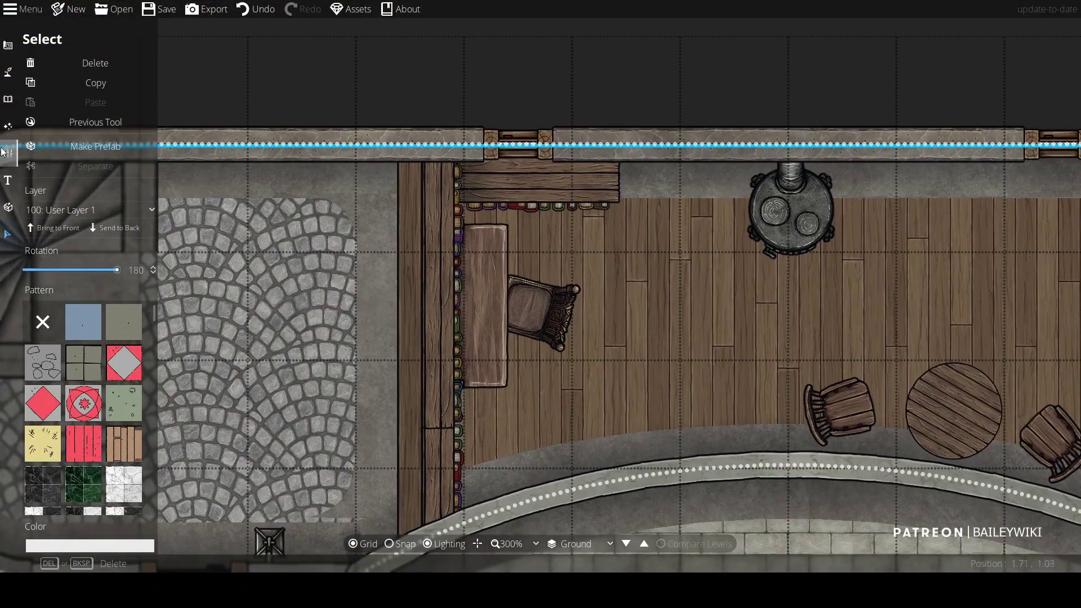
{"action": "key", "text": "Escape"}
Step: Reposition the desk and its chair slightly east so the desk stands clear of the bookshelf
{"action": "left_click", "coordinate": [402, 248]}
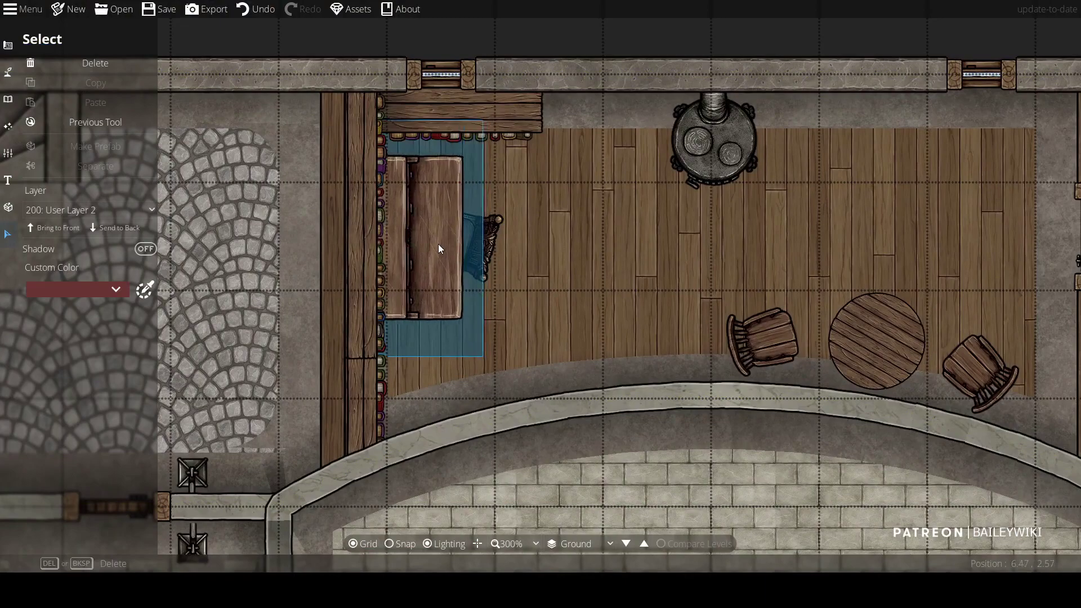
{"action": "key", "text": "Escape"}
{"action": "left_click_drag", "start_coordinate": [534, 254], "coordinate": [550, 241]}
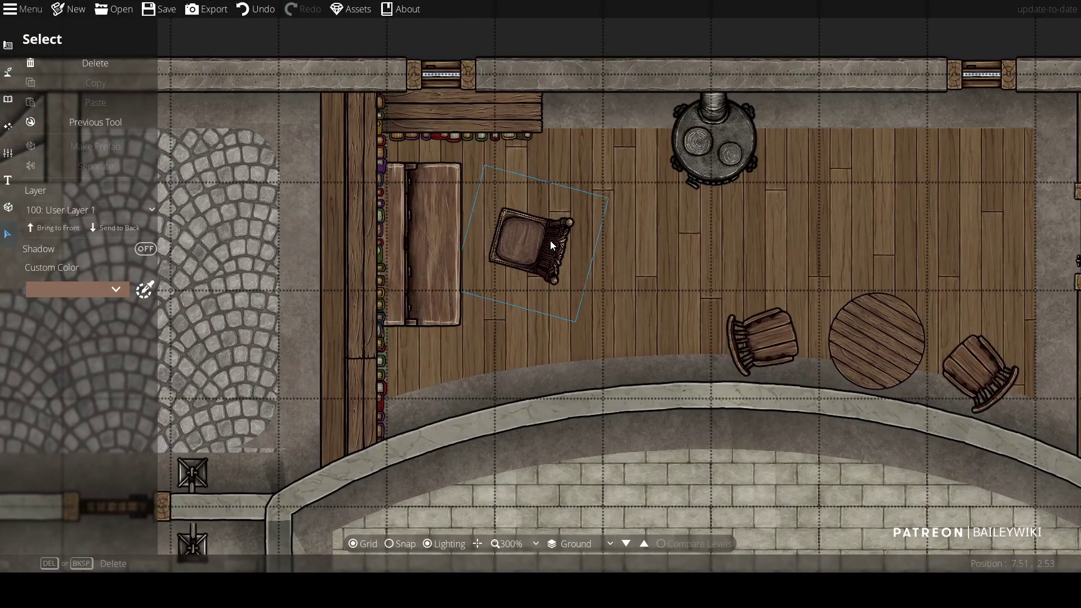
{"action": "left_click", "coordinate": [439, 242]}
{"action": "left_click_drag", "start_coordinate": [438, 242], "coordinate": [412, 244]}
{"action": "left_click", "coordinate": [470, 248]}
{"action": "key", "text": "Escape"}
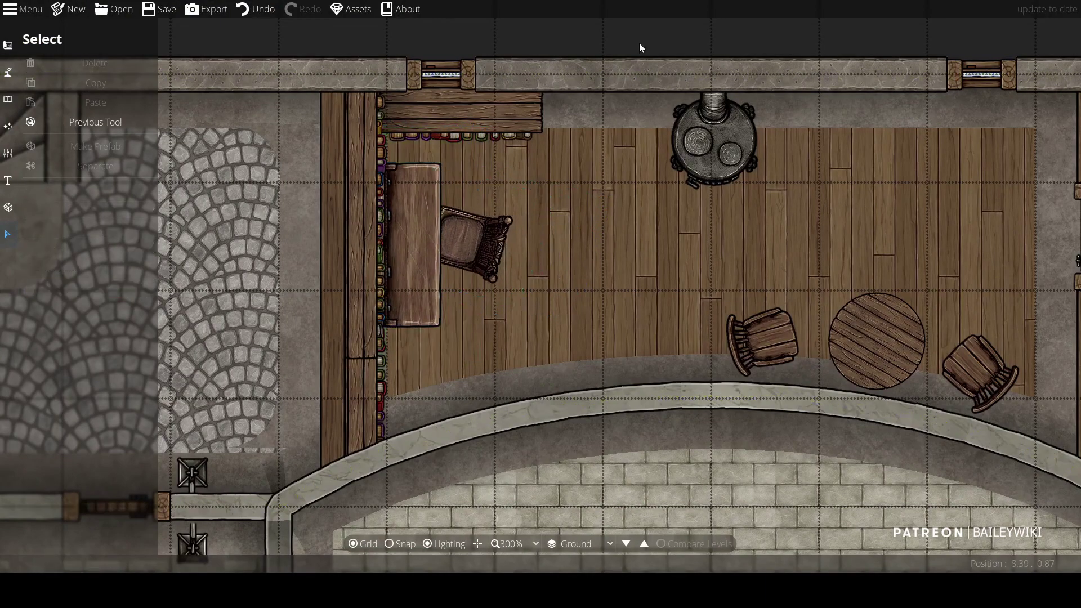
Step: Find a wooden cupboard and place one on each side of the stove at rotation 0 on layer 300: User Layer 3
{"action": "scroll", "coordinate": [676, 220], "scroll_direction": "down", "scroll_amount": 3}
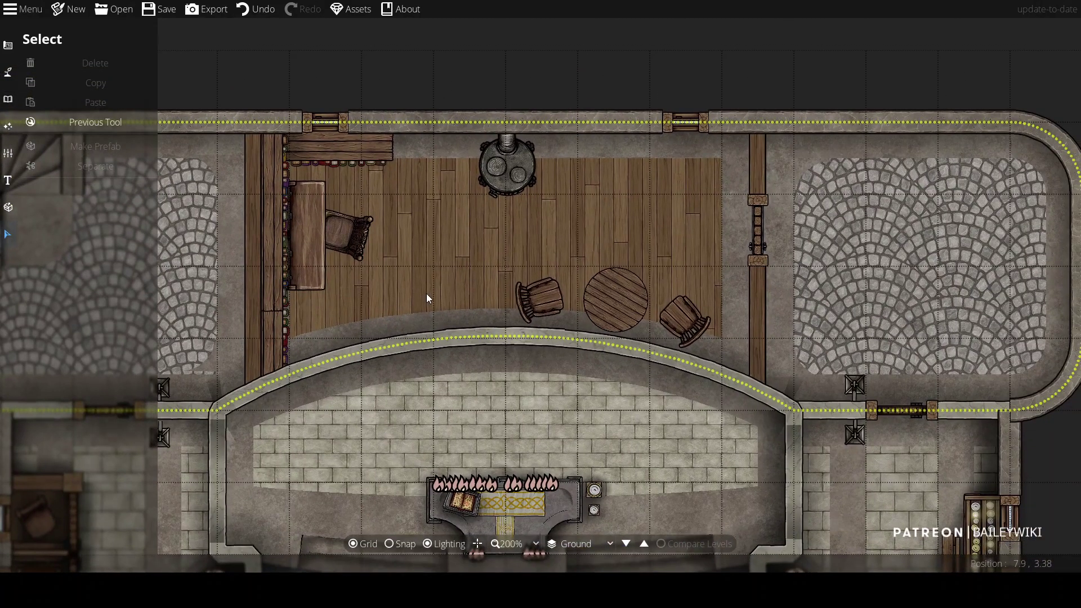
{"action": "left_click", "coordinate": [61, 67]}
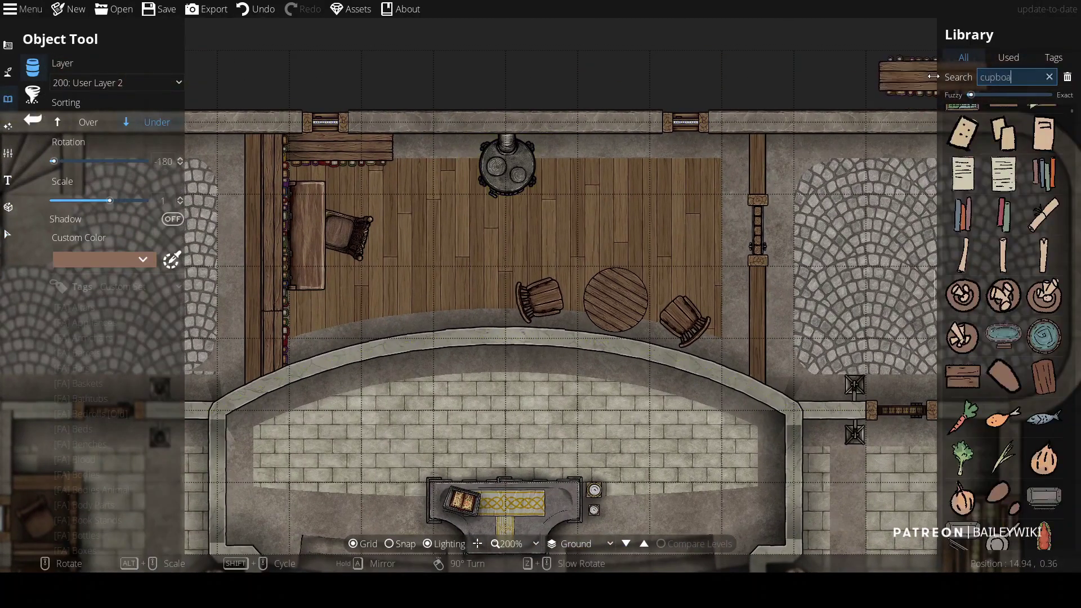
{"action": "type", "text": "ard"}
{"action": "left_click", "coordinate": [1004, 416]}
{"action": "left_click", "coordinate": [130, 83]}
{"action": "left_click", "coordinate": [113, 113]}
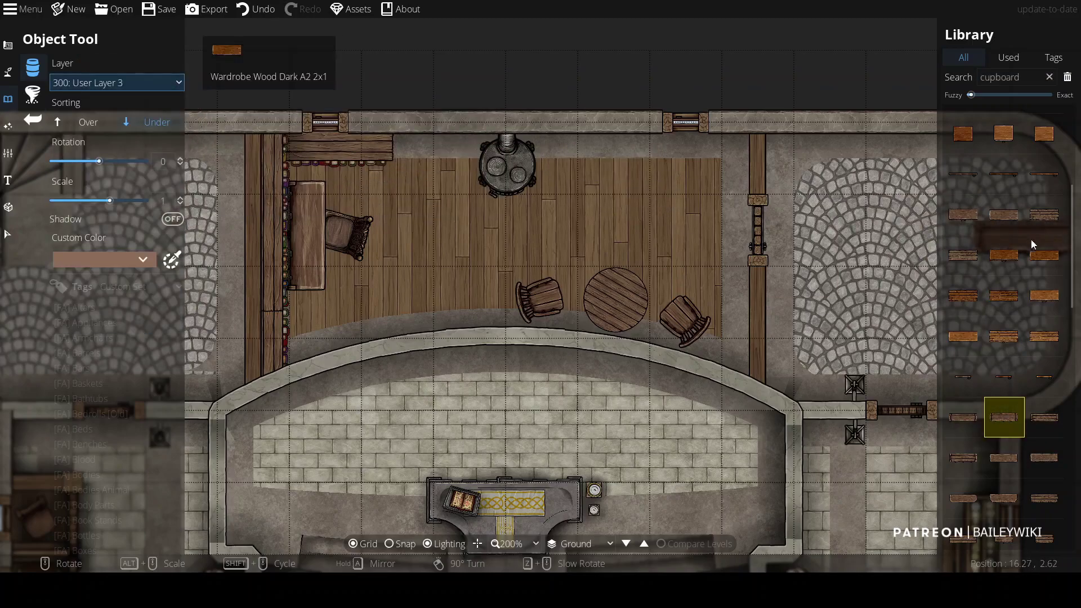
{"action": "scroll", "coordinate": [1030, 478], "scroll_direction": "down", "scroll_amount": 2}
{"action": "left_click", "coordinate": [1004, 510]}
{"action": "left_click", "coordinate": [438, 150]}
{"action": "left_click", "coordinate": [579, 150]}
Step: Place a smaller cupboard piece with handles under the front edge of both cupboards on layer 200: User Layer 2
{"action": "scroll", "coordinate": [1075, 290], "scroll_direction": "up", "scroll_amount": 1}
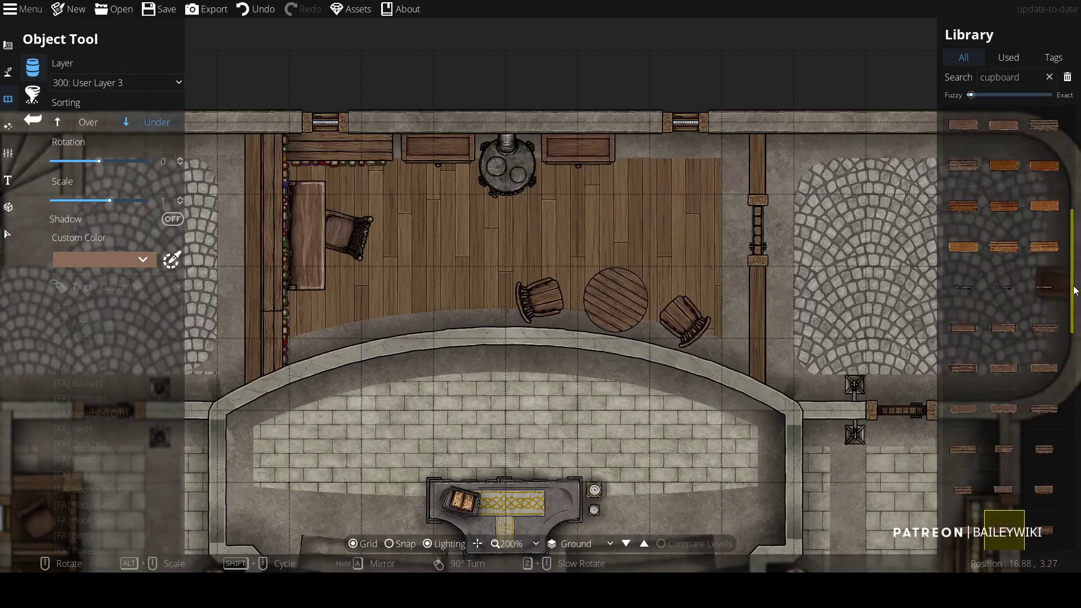
{"action": "left_click", "coordinate": [1045, 422]}
{"action": "left_click", "coordinate": [117, 83]}
{"action": "left_click", "coordinate": [112, 101]}
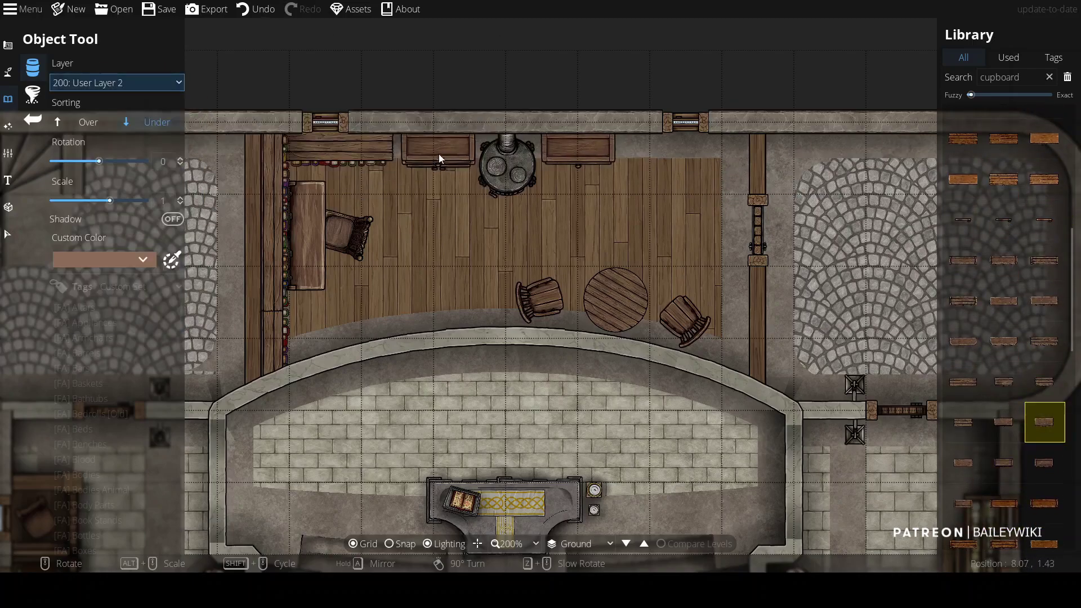
{"action": "left_click", "coordinate": [438, 159]}
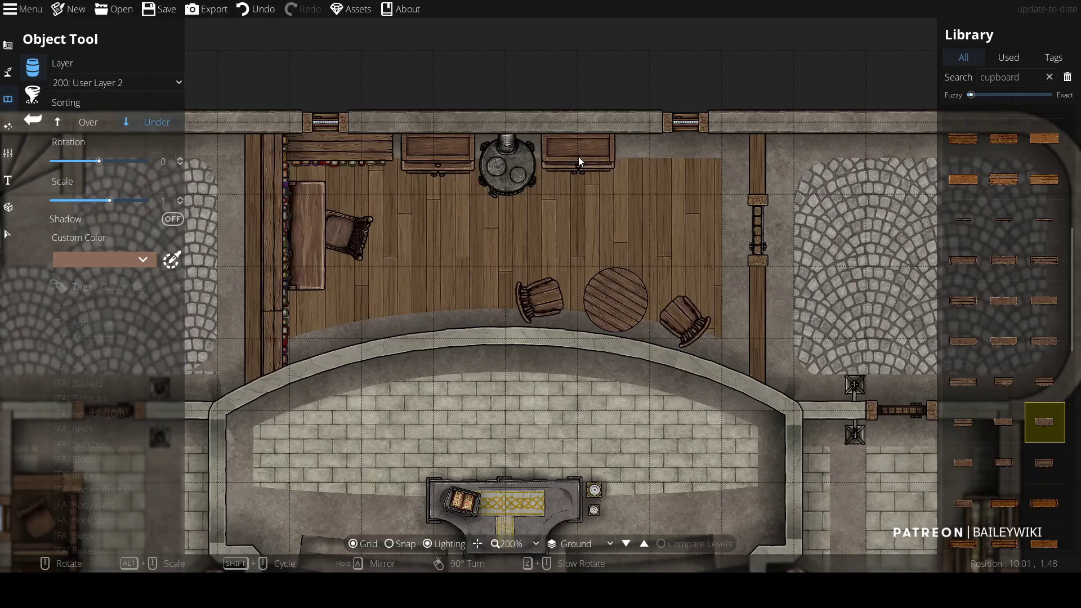
Step: Draw a grey stone pattern shape on layer 100: User Layer 1 under the cupboards, with a rounded hearth in front of the stove
{"action": "left_click", "coordinate": [8, 45]}
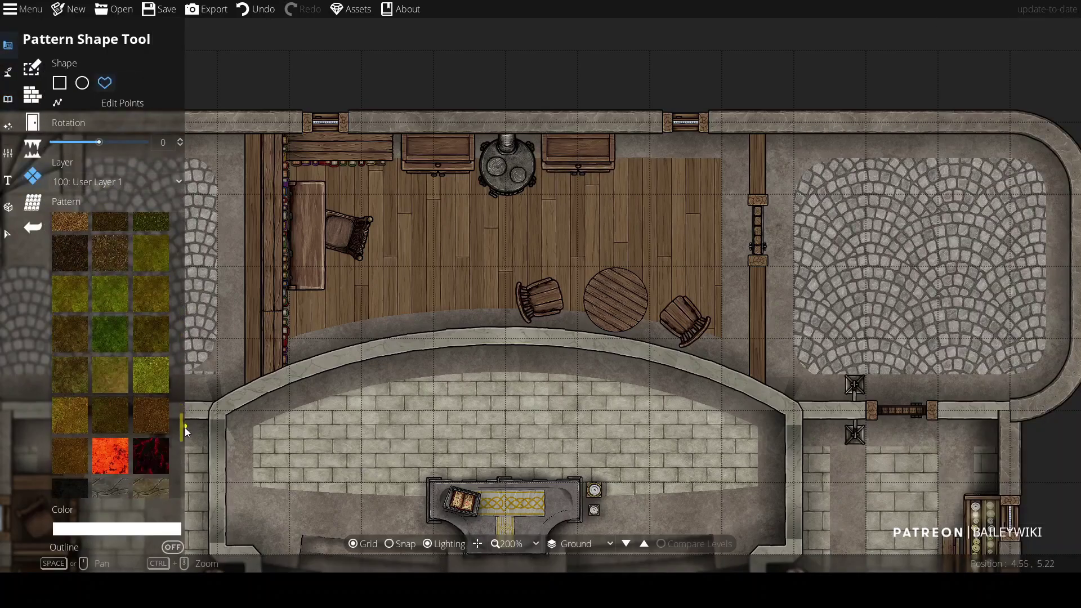
{"action": "scroll", "coordinate": [130, 451], "scroll_direction": "down", "scroll_amount": 5}
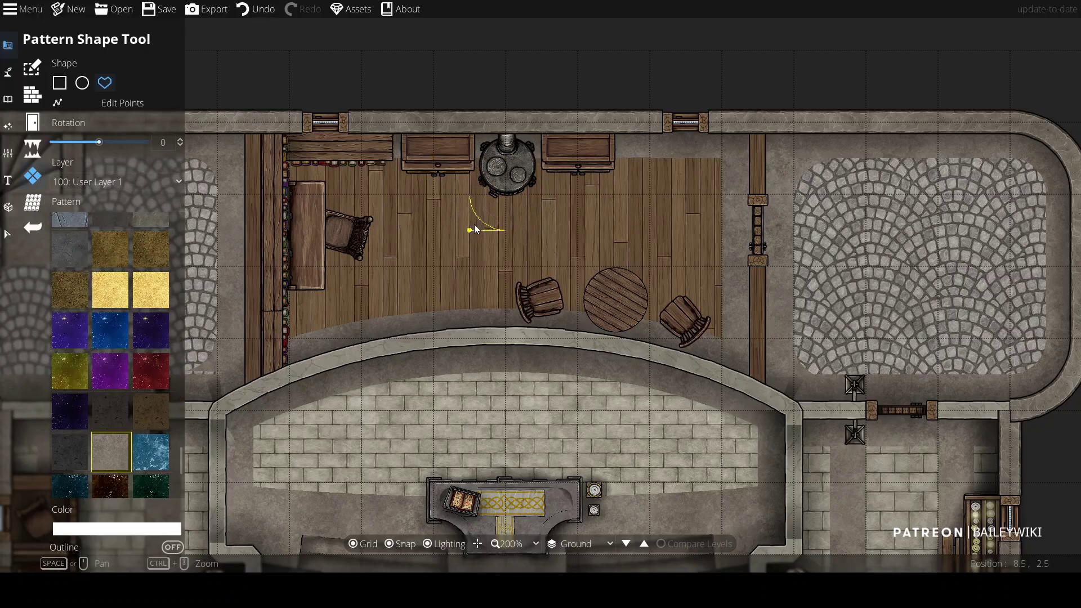
{"action": "left_click", "coordinate": [535, 151]}
{"action": "left_click", "coordinate": [466, 153]}
{"action": "left_click", "coordinate": [464, 187]}
{"action": "mouse_move", "coordinate": [633, 296]}
{"action": "left_mouse_down"}
{"action": "mouse_move", "coordinate": [557, 231]}
{"action": "mouse_move", "coordinate": [655, 294]}
{"action": "left_mouse_up"}
{"action": "right_click", "coordinate": [640, 167]}
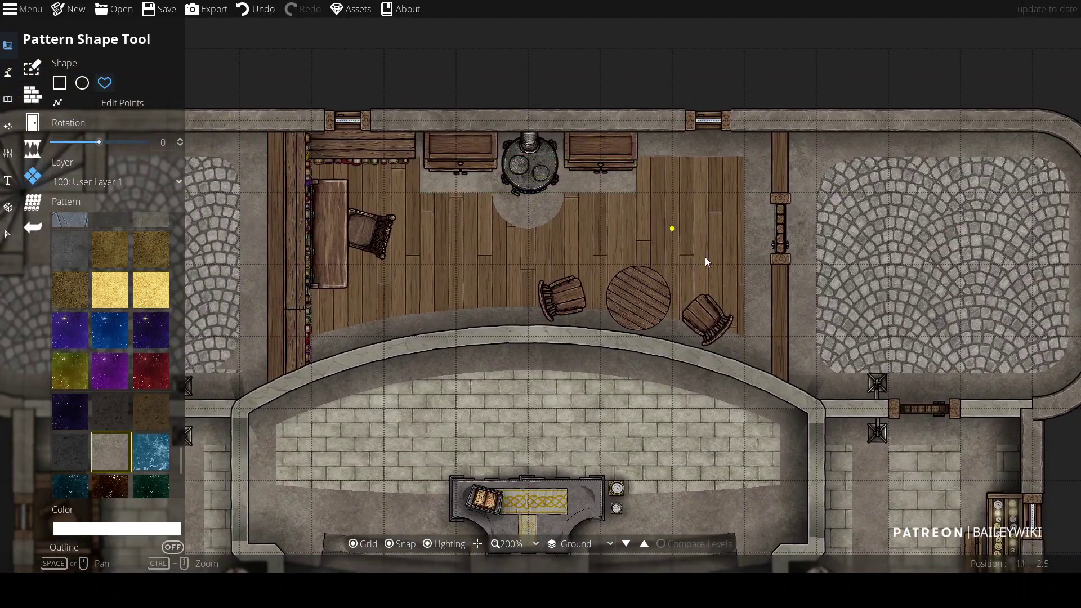
Step: Find wooden planks and place them as shelves along the north wall east of the cupboards and, rotated 90 at scale 0.6, along the east partition
{"action": "scroll", "coordinate": [674, 238], "scroll_direction": "up", "scroll_amount": 2}
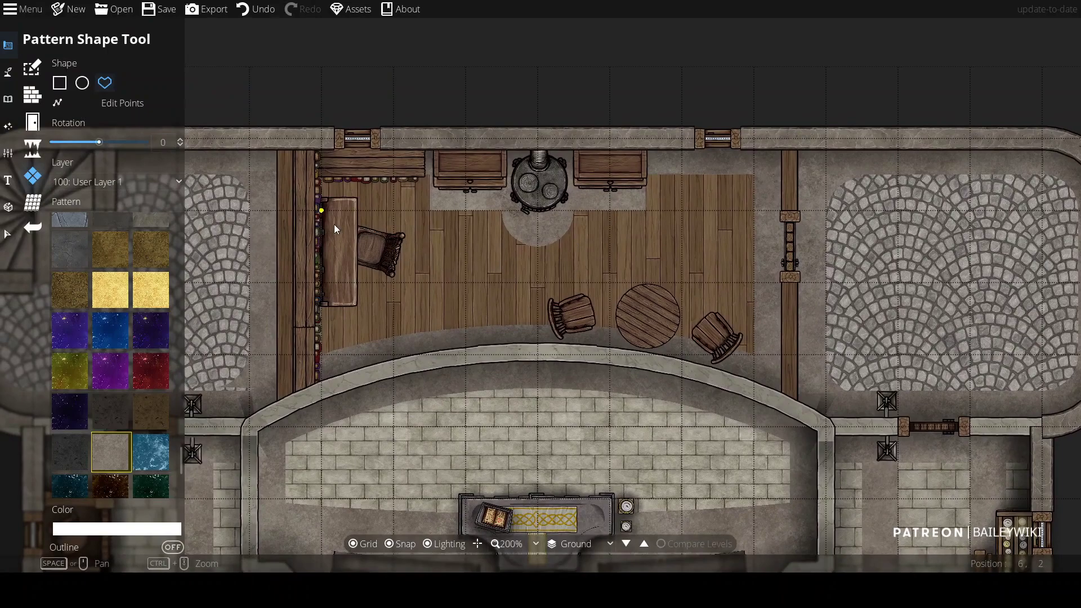
{"action": "scroll", "coordinate": [268, 258], "scroll_direction": "down", "scroll_amount": 1}
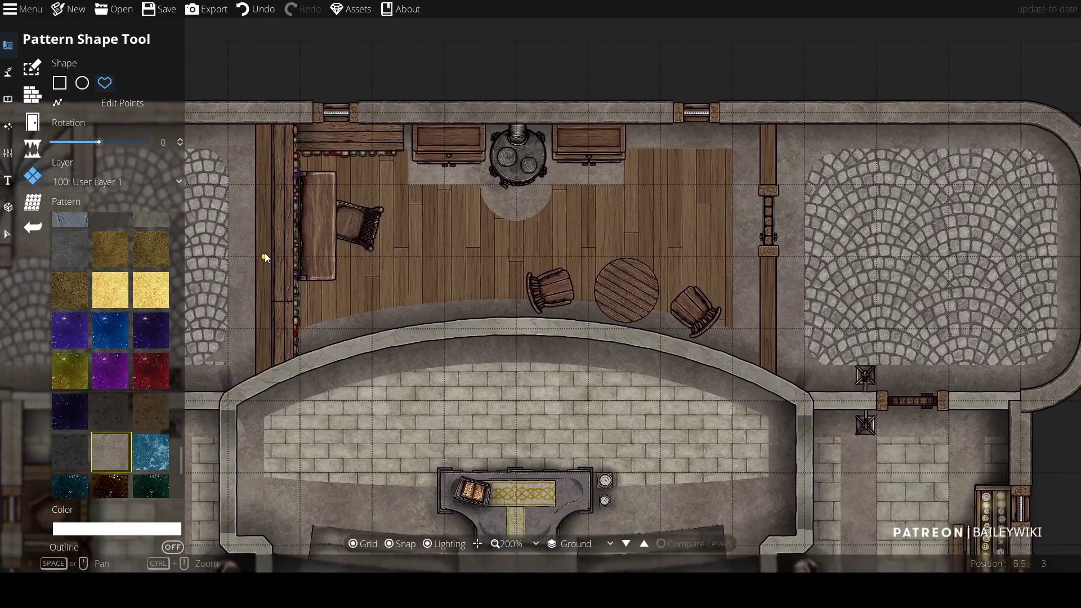
{"action": "left_click", "coordinate": [73, 65]}
{"action": "type", "text": "pla"}
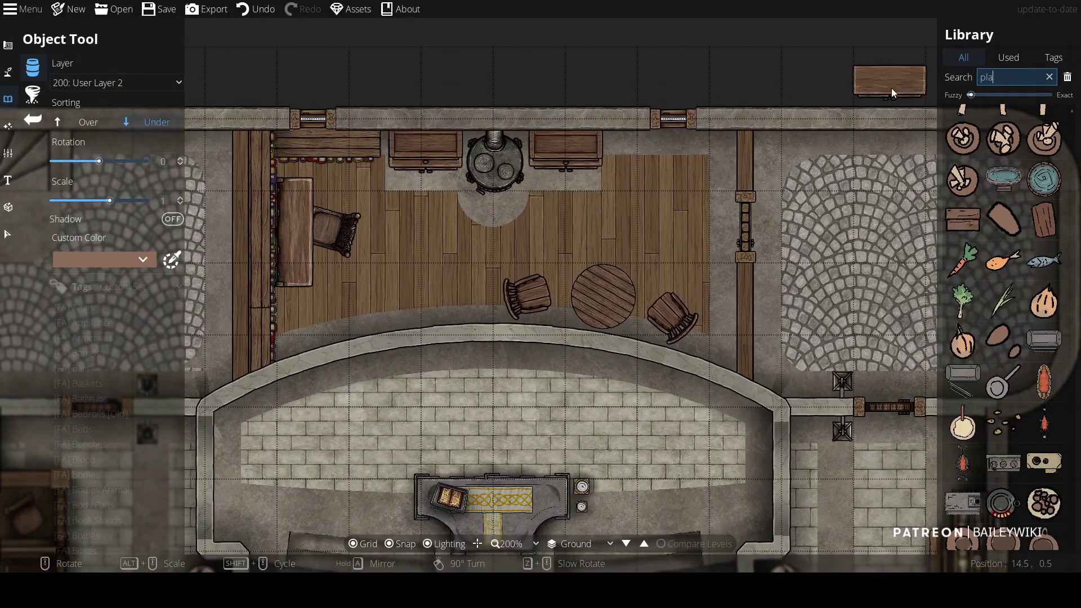
{"action": "type", "text": "nks"}
{"action": "scroll", "coordinate": [673, 140], "scroll_direction": "up", "scroll_amount": 2}
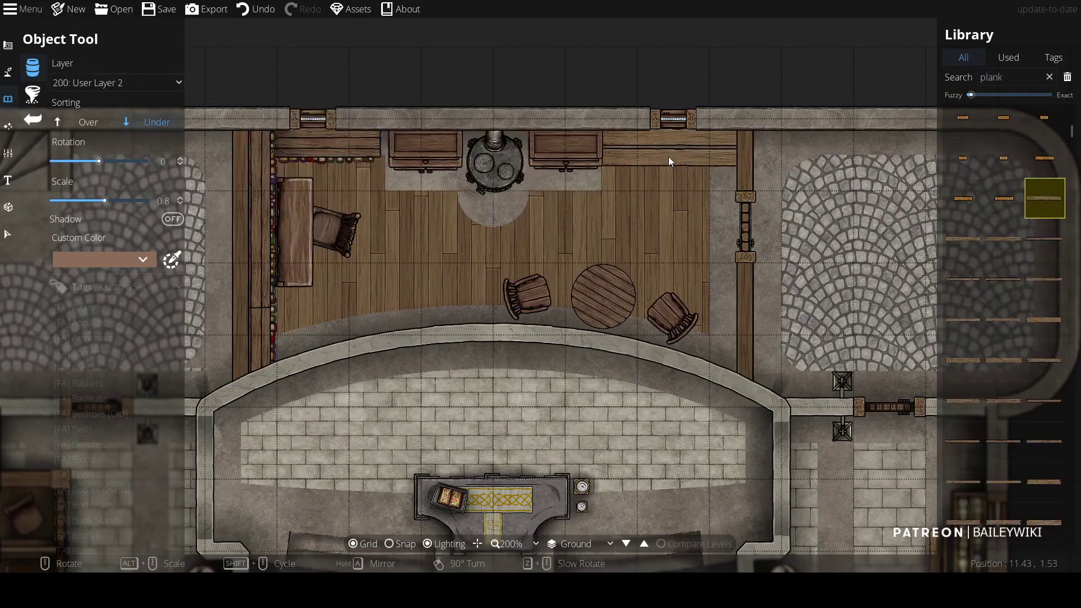
{"action": "left_click", "coordinate": [1044, 320]}
{"action": "scroll", "coordinate": [717, 315], "scroll_direction": "down", "scroll_amount": 6}
{"action": "scroll", "coordinate": [720, 319], "scroll_direction": "down", "scroll_amount": 2}
{"action": "left_click", "coordinate": [729, 325]}
{"action": "key", "text": "Up"}
Step: Scatter candles over the plank shelf below the northeast window with shadow off and scale 0.63 to 1.6 on layer 300: User Layer 3
{"action": "double_click", "coordinate": [992, 77]}
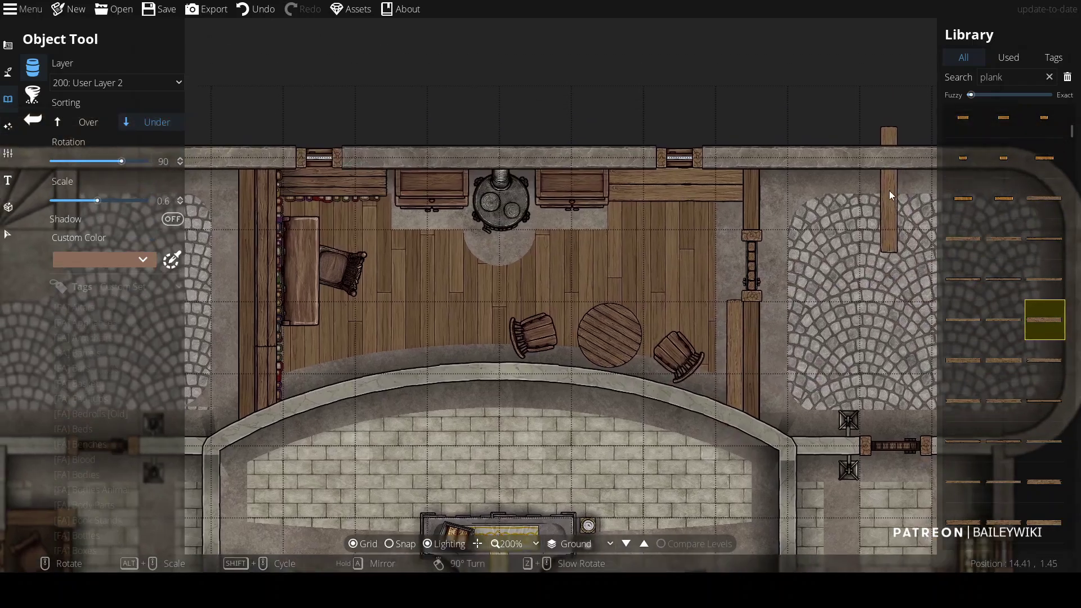
{"action": "type", "text": "candle"}
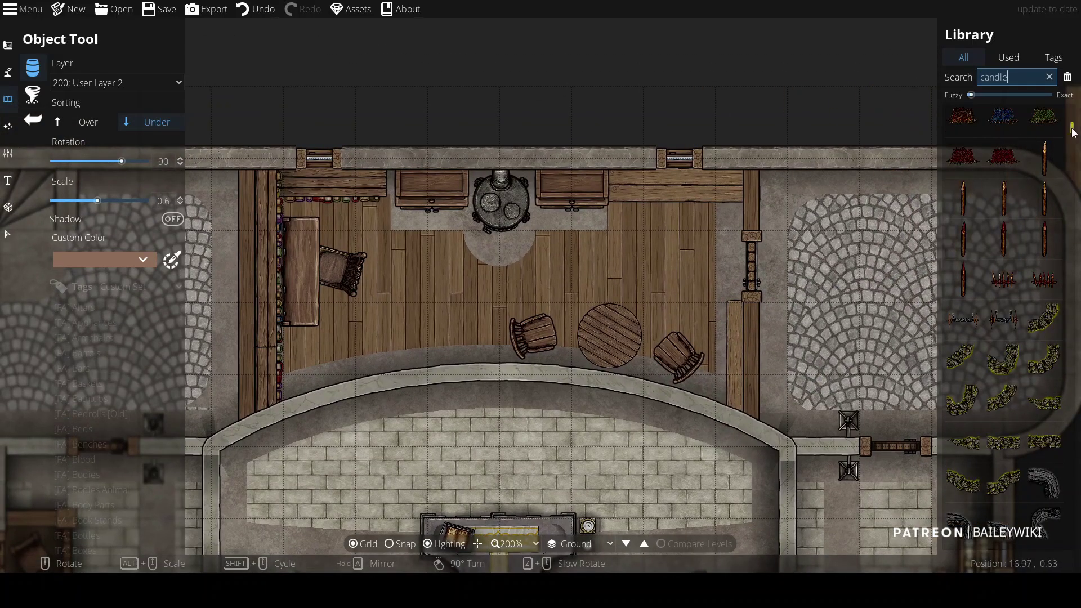
{"action": "left_click", "coordinate": [1002, 205]}
{"action": "left_click", "coordinate": [39, 102]}
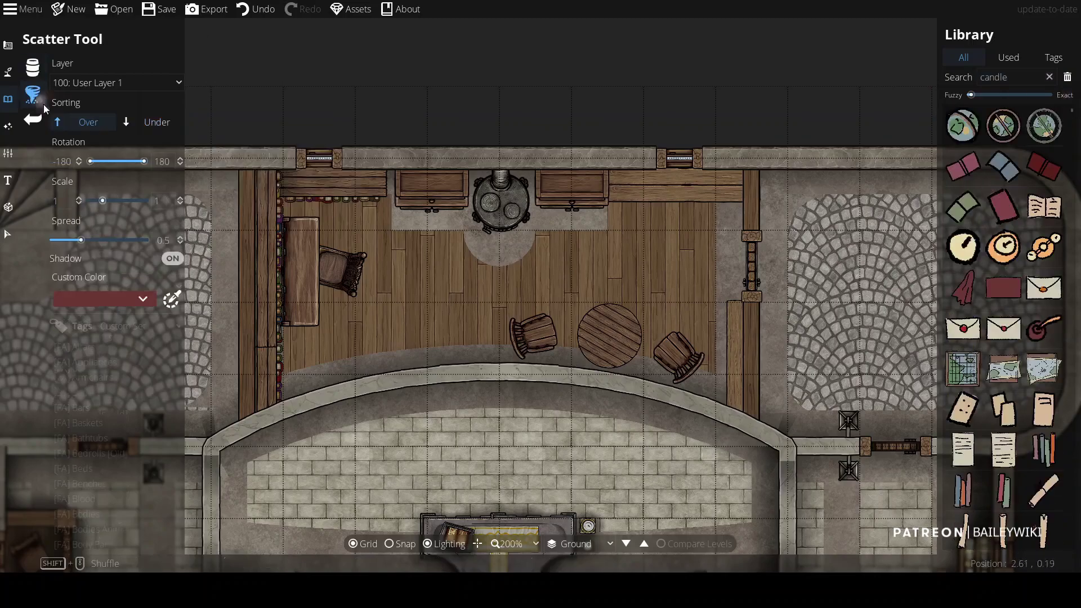
{"action": "left_click", "coordinate": [102, 299]}
{"action": "left_click", "coordinate": [103, 201]}
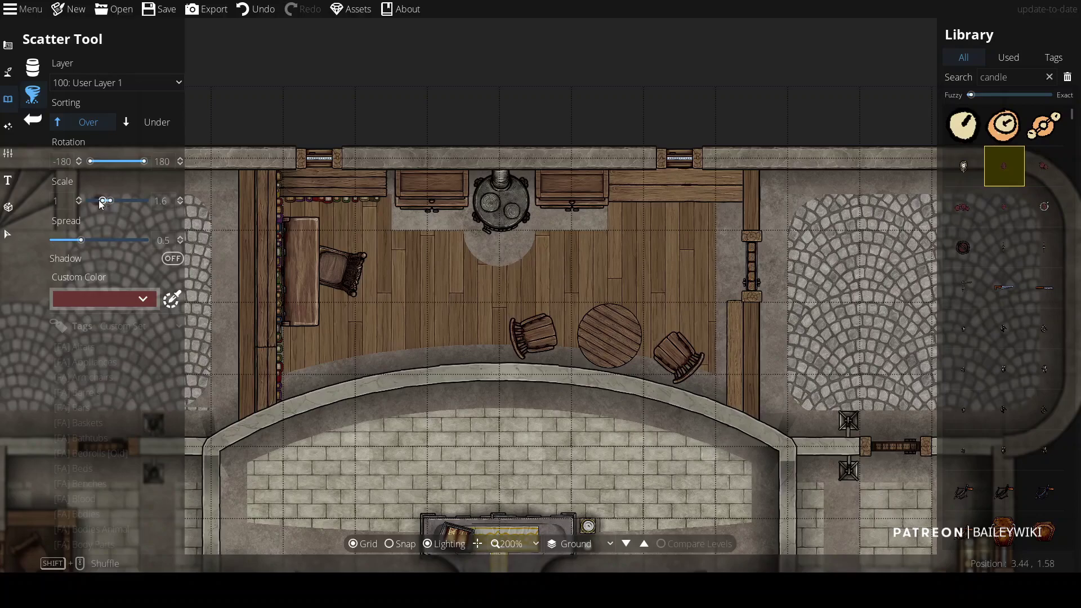
{"action": "left_click", "coordinate": [129, 301]}
{"action": "left_click", "coordinate": [680, 260]}
{"action": "left_click", "coordinate": [123, 83]}
{"action": "left_click", "coordinate": [84, 227]}
{"action": "left_click_drag", "start_coordinate": [640, 191], "coordinate": [670, 196]}
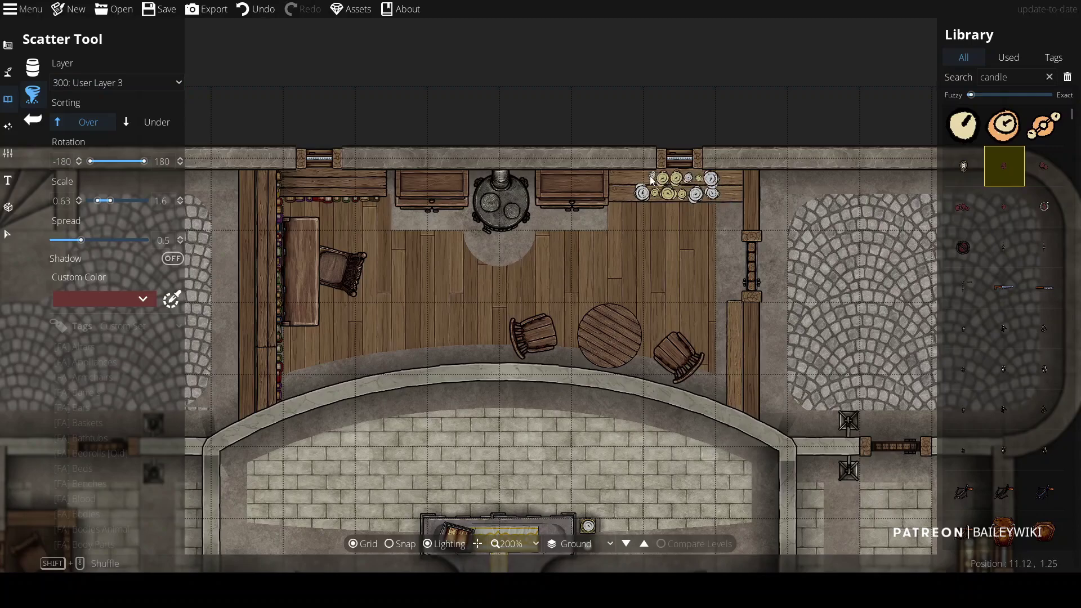
Step: Place a wooden plank beneath the scattered candles on layer 300: User Layer 3, sorted under, rotated 90 at scale 0.7
{"action": "left_click", "coordinate": [1008, 57]}
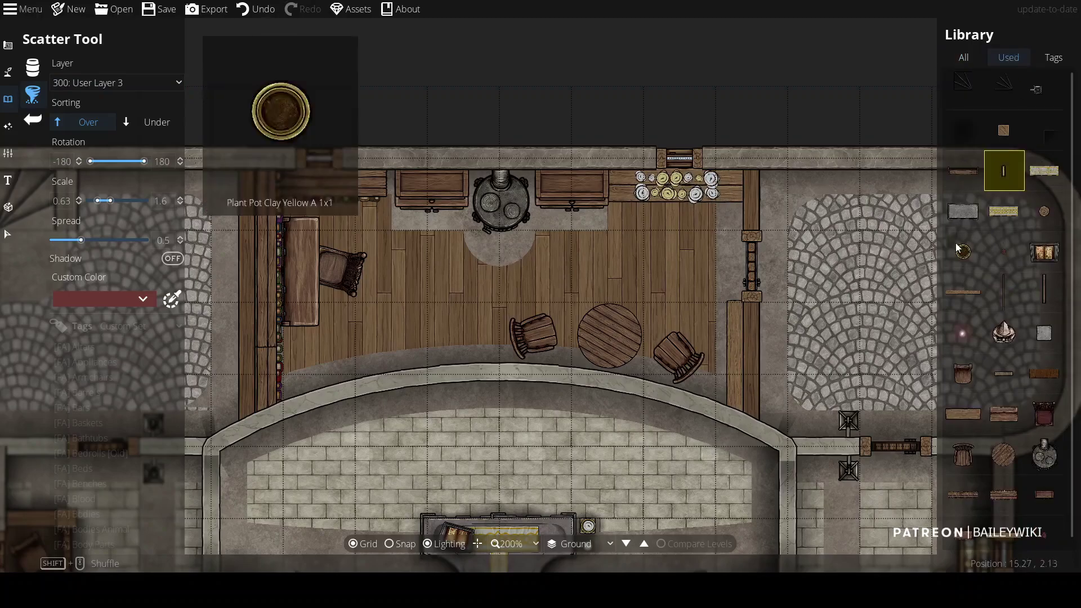
{"action": "left_click", "coordinate": [42, 78]}
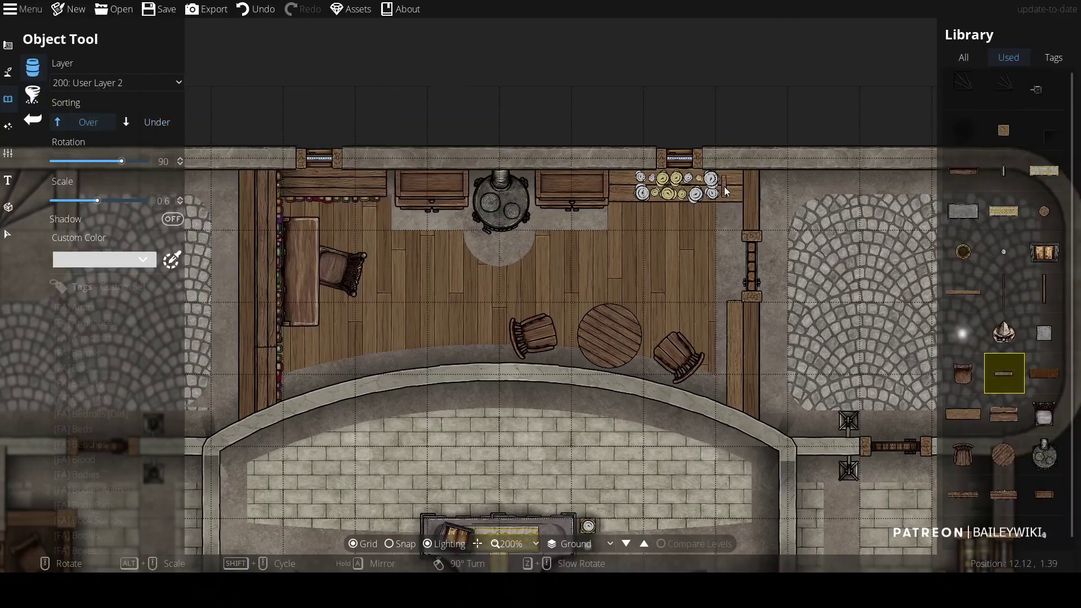
{"action": "key", "text": "Page_Up"}
Step: Add white glow lights over several of the candles on the northeast shelf, sorted over on layer 300: User Layer 3
{"action": "left_click", "coordinate": [964, 129]}
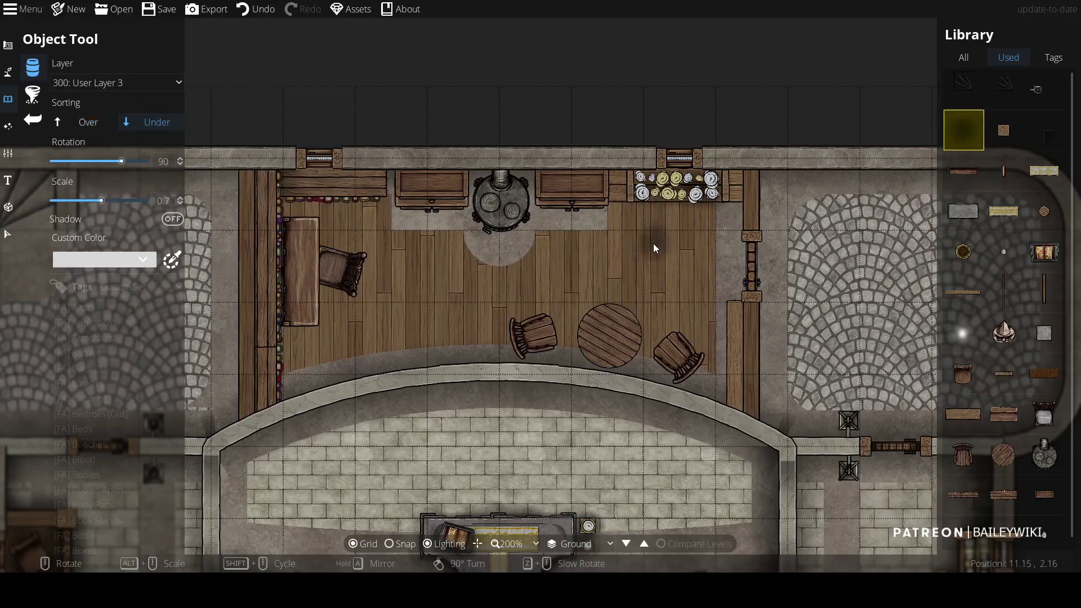
{"action": "left_click", "coordinate": [964, 332]}
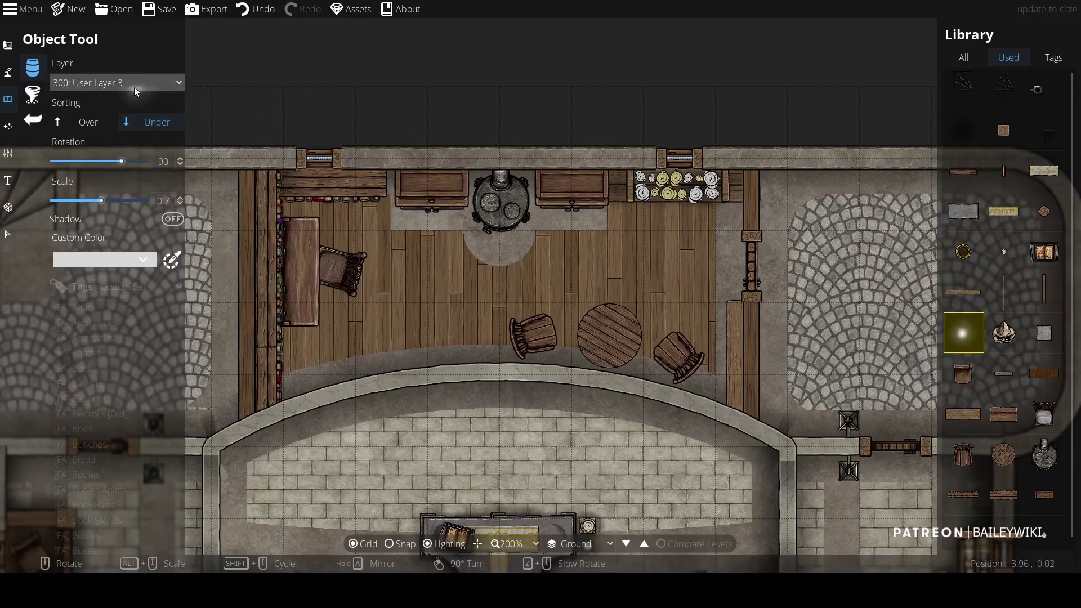
{"action": "scroll", "coordinate": [638, 177], "scroll_direction": "up", "scroll_amount": 4}
{"action": "scroll", "coordinate": [855, 262], "scroll_direction": "down", "scroll_amount": 5}
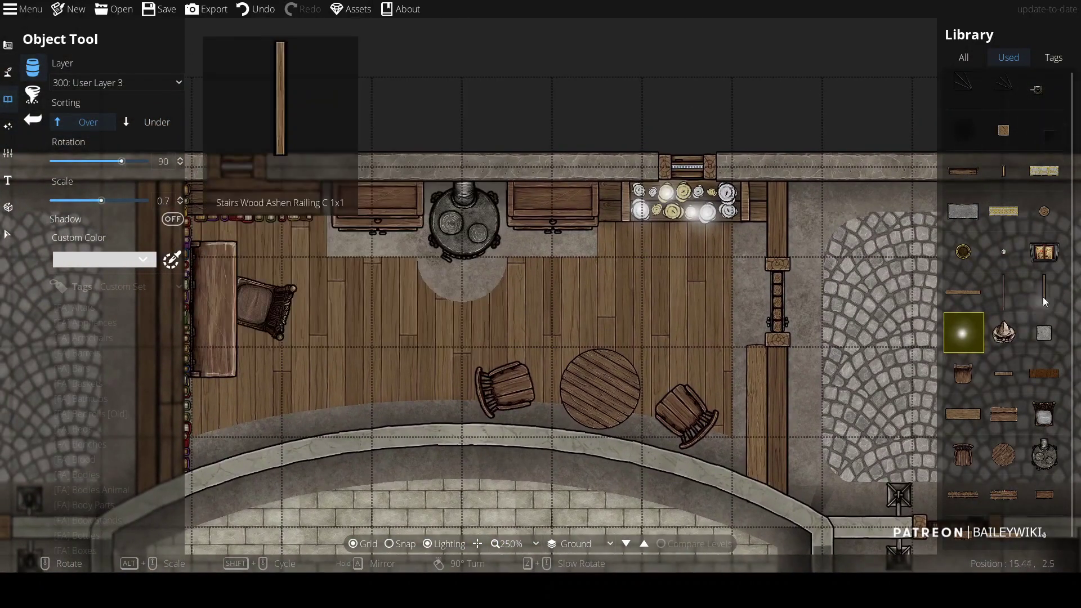
Step: Search the library for book and place a closed grey book on the round table
{"action": "left_click", "coordinate": [963, 57]}
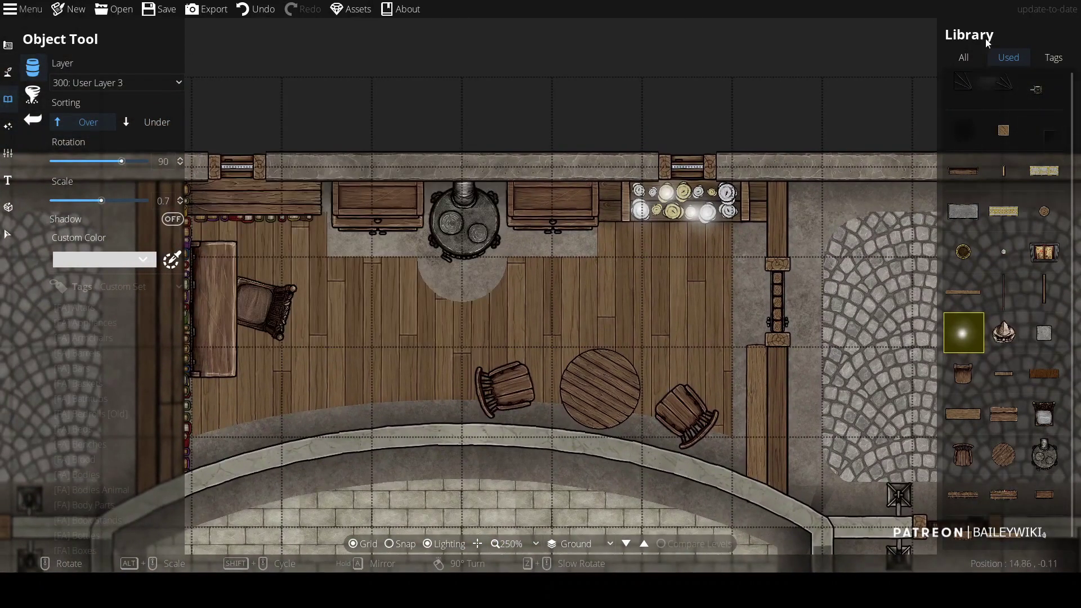
{"action": "type", "text": "book"}
{"action": "left_click", "coordinate": [1004, 207]}
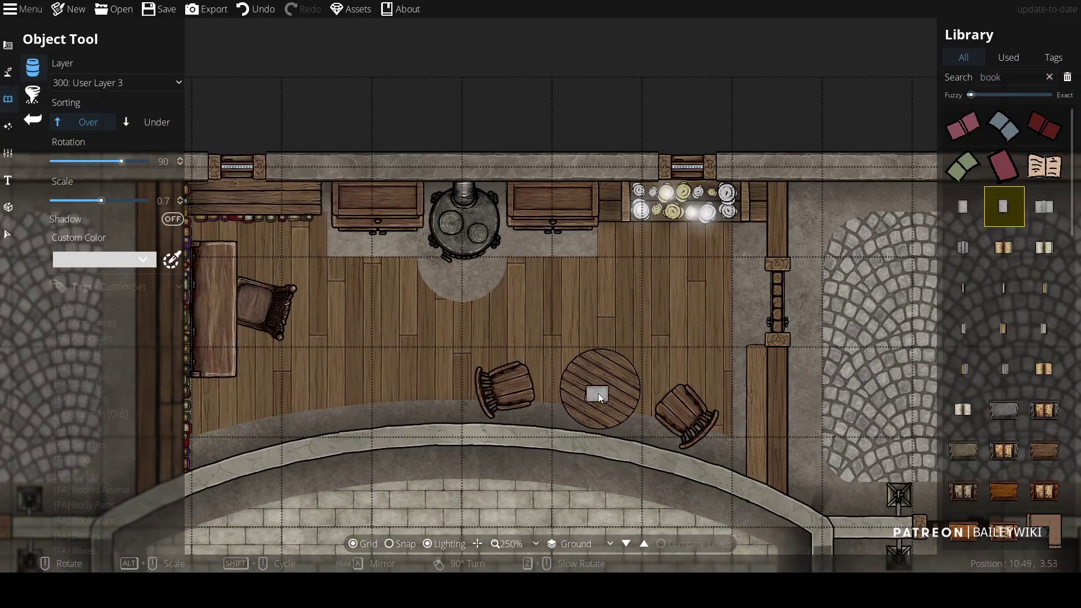
{"action": "left_click", "coordinate": [611, 408]}
Step: Search the library for candle and place Candle Colorable E on the round table beside the book
{"action": "double_click", "coordinate": [991, 77]}
{"action": "type", "text": "candle"}
{"action": "left_click", "coordinate": [1045, 206]}
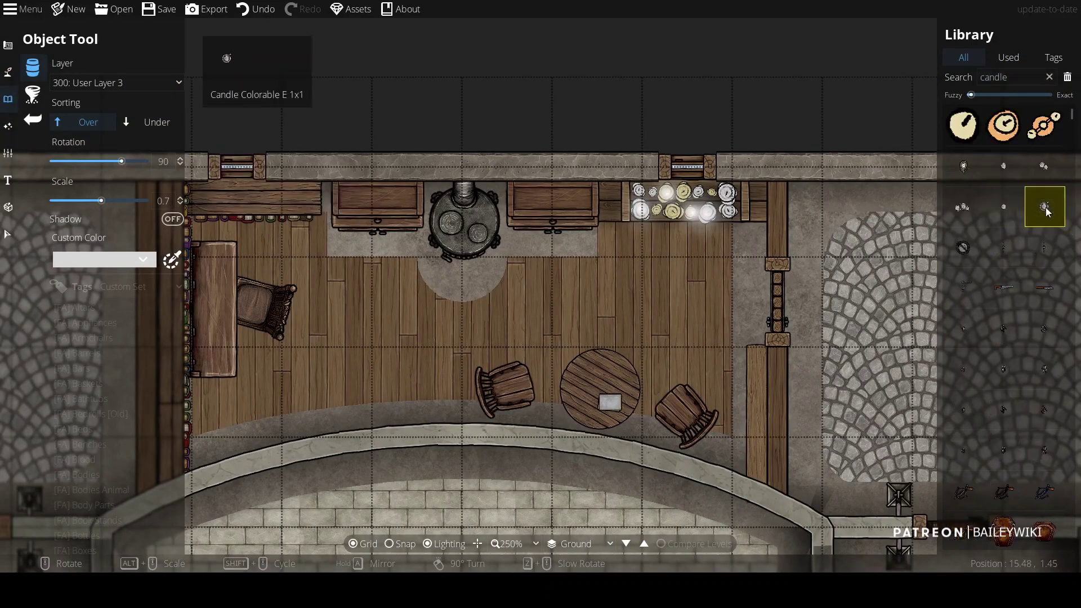
{"action": "left_click", "coordinate": [593, 373]}
{"action": "key", "text": "Down"}
{"action": "key", "text": "Left"}
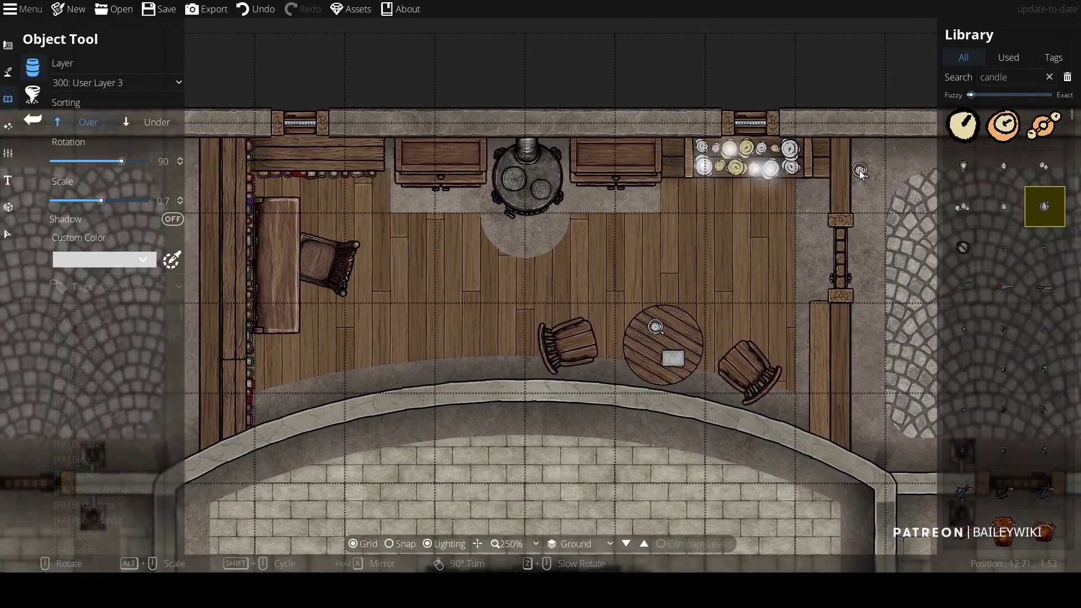
Step: Place soft shadow objects beneath the office furniture on layer 100: User Layer 1, sorted under, at scale 1.2 to 1.3
{"action": "double_click", "coordinate": [979, 77]}
{"action": "left_click", "coordinate": [1008, 57]}
{"action": "left_click", "coordinate": [115, 83]}
{"action": "left_click", "coordinate": [113, 206]}
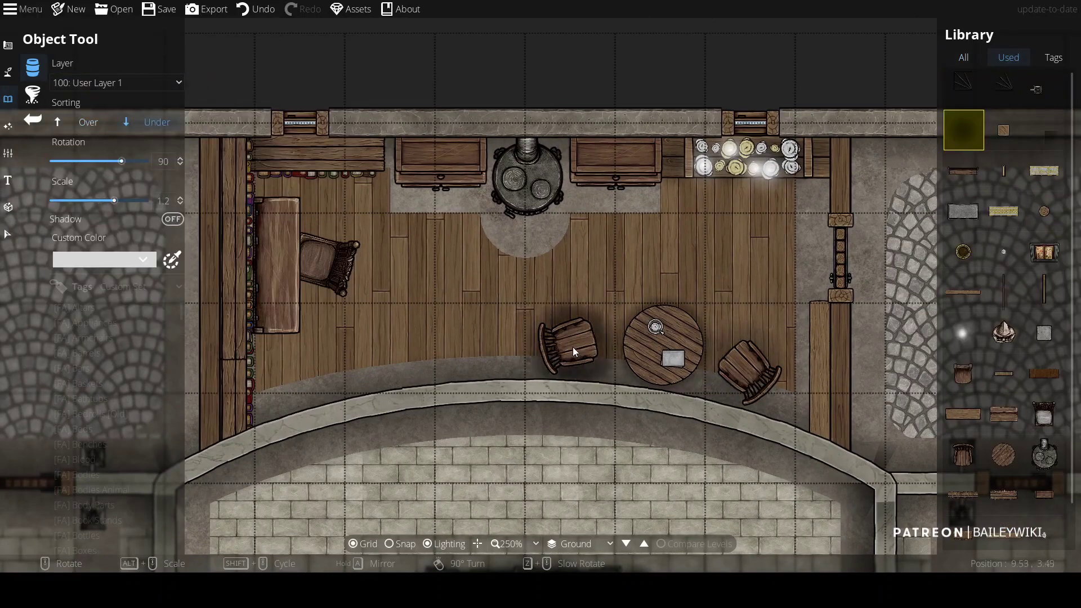
{"action": "scroll", "coordinate": [534, 192], "scroll_direction": "up", "scroll_amount": 1}
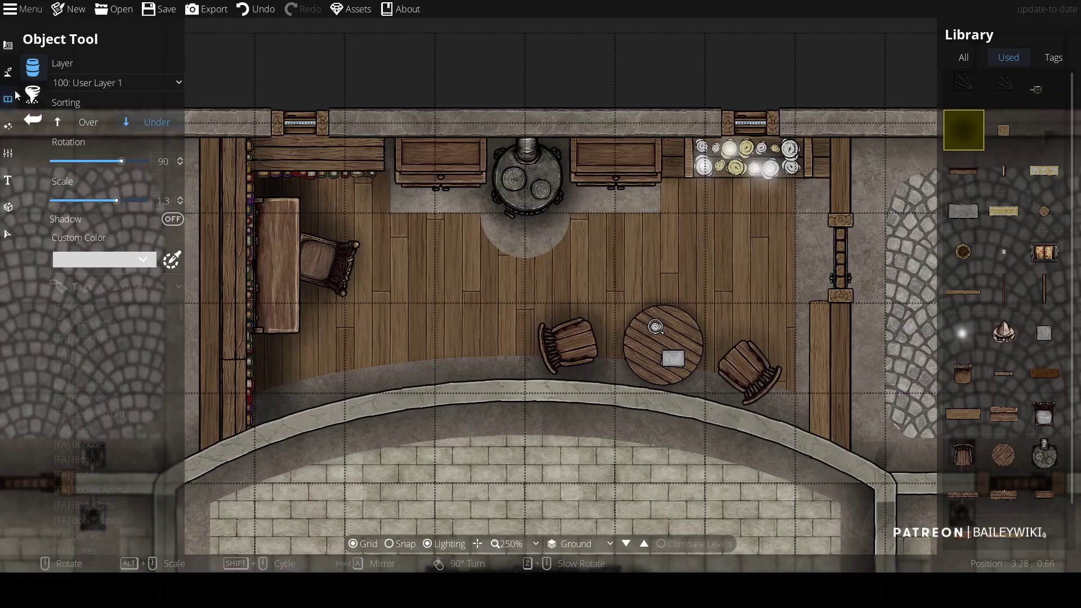
Step: Draw a 0.4-wide shadow path along the office's west partition wall on layer 400: User Layer 4
{"action": "mouse_move", "coordinate": [8, 72]}
{"action": "left_click", "coordinate": [62, 201]}
{"action": "left_click", "coordinate": [113, 102]}
{"action": "left_click", "coordinate": [134, 264]}
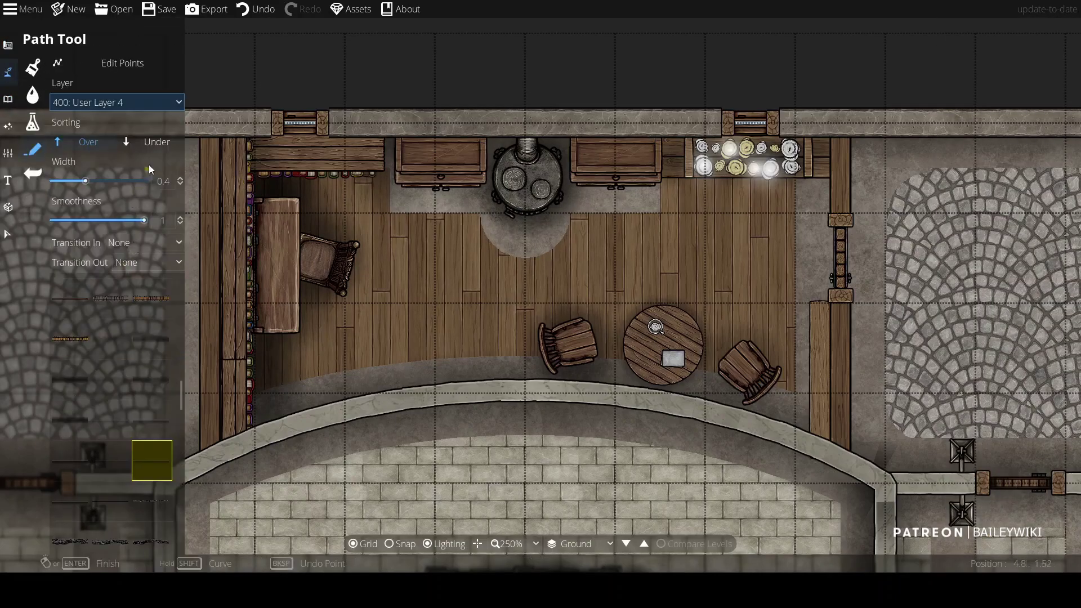
{"action": "left_click", "coordinate": [225, 138]}
{"action": "key", "text": "Left"}
{"action": "key", "text": "Down"}
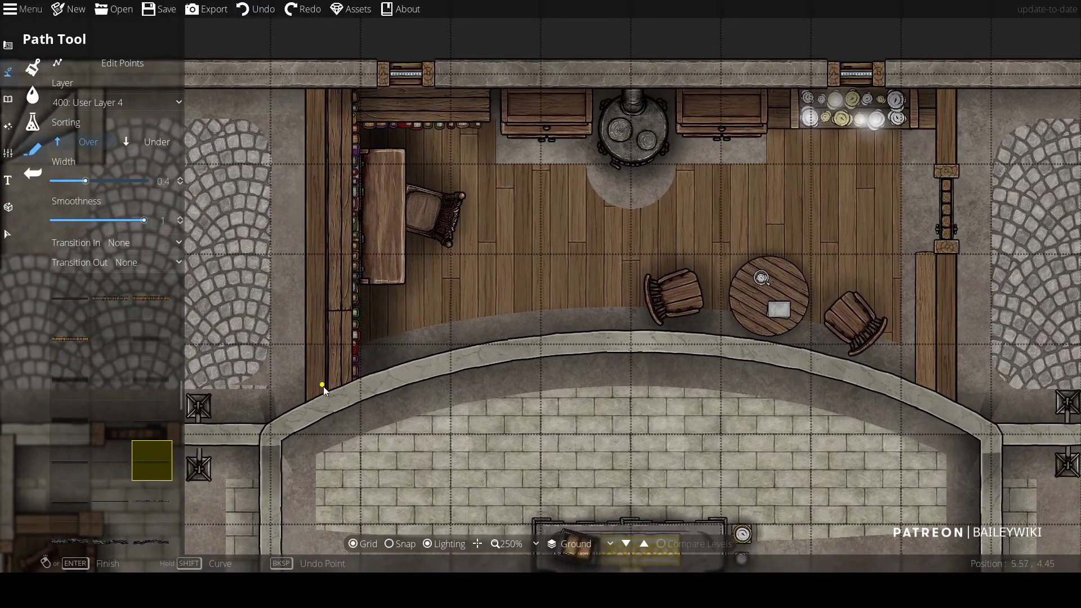
Step: Draw shadow paths along the east partition, including one on layer 100: User Layer 1 with fade transitions at both ends
{"action": "key", "text": "Right"}
{"action": "key", "text": "ctrl+z"}
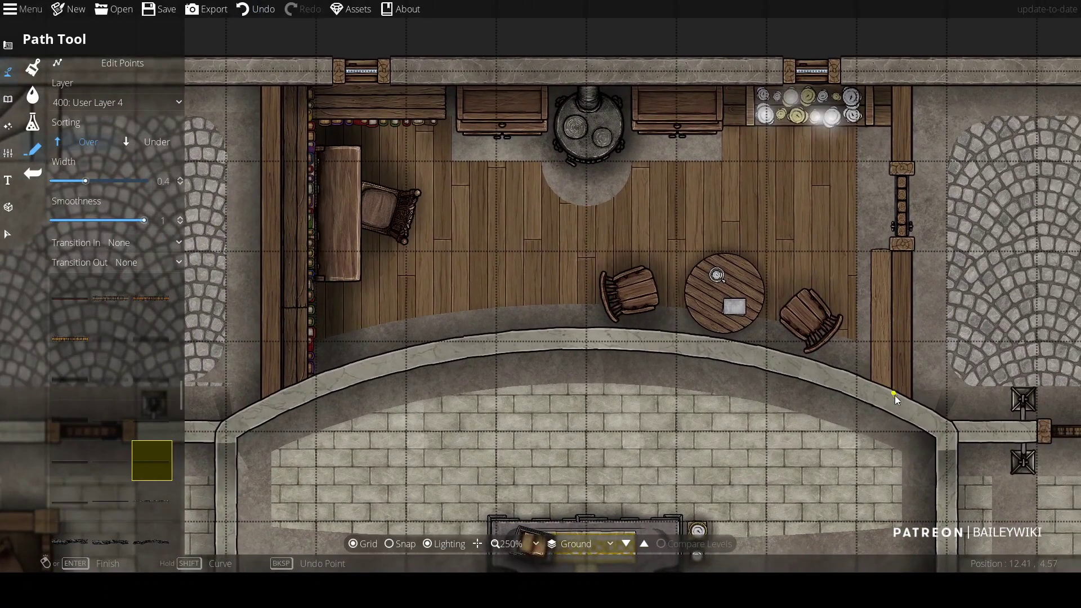
{"action": "key", "text": "ctrl+z"}
{"action": "key", "text": "ctrl+y"}
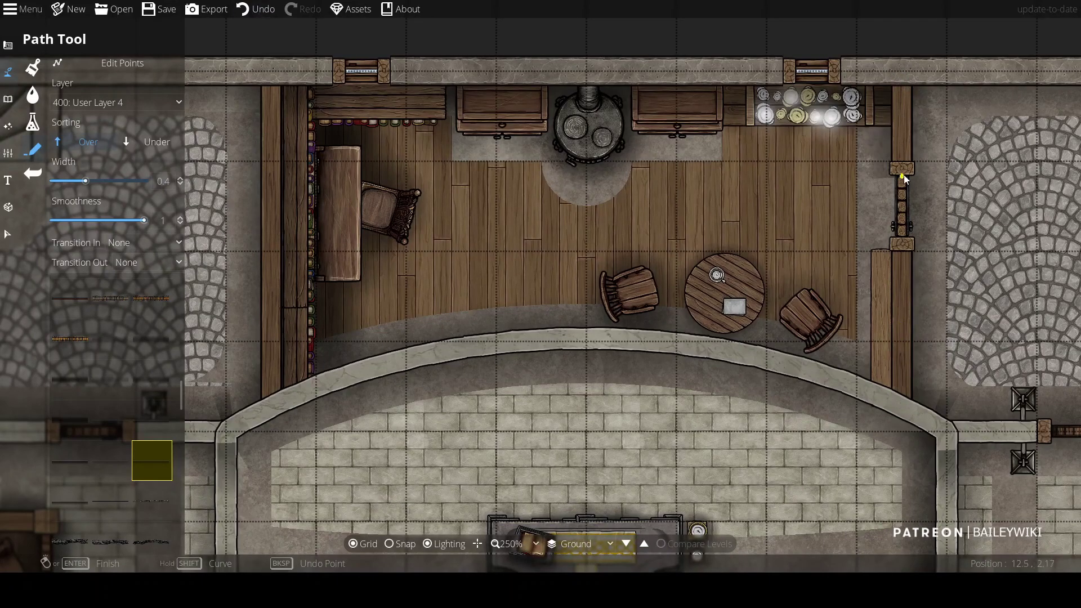
{"action": "left_click", "coordinate": [112, 102]}
{"action": "left_click", "coordinate": [112, 223]}
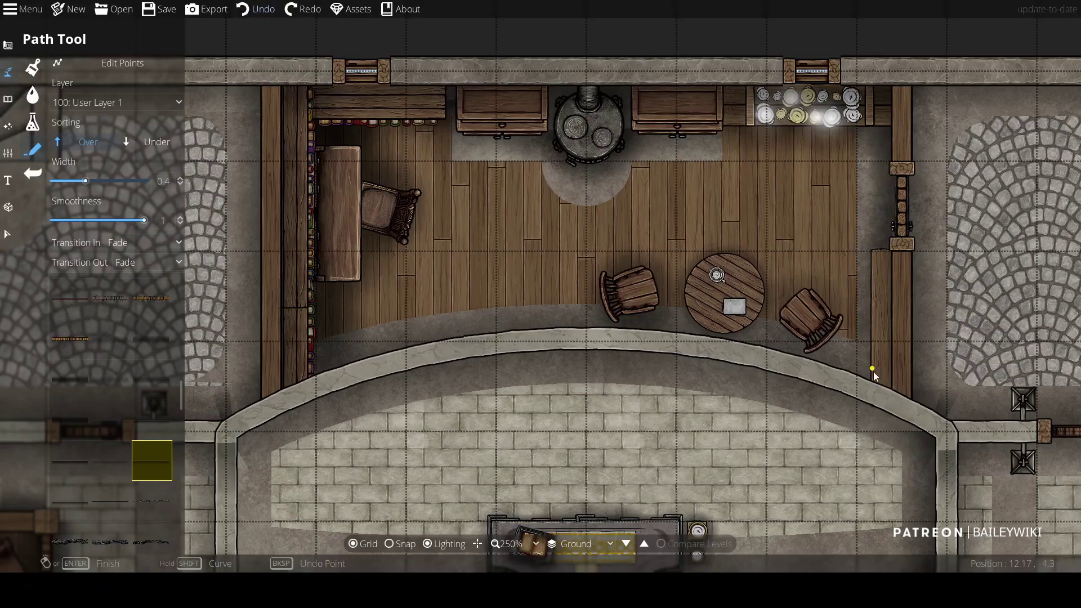
Step: Place two wooden railing pieces along the office's curved south wall on layer 200: User Layer 2, rotated to follow the curve
{"action": "left_click", "coordinate": [12, 101]}
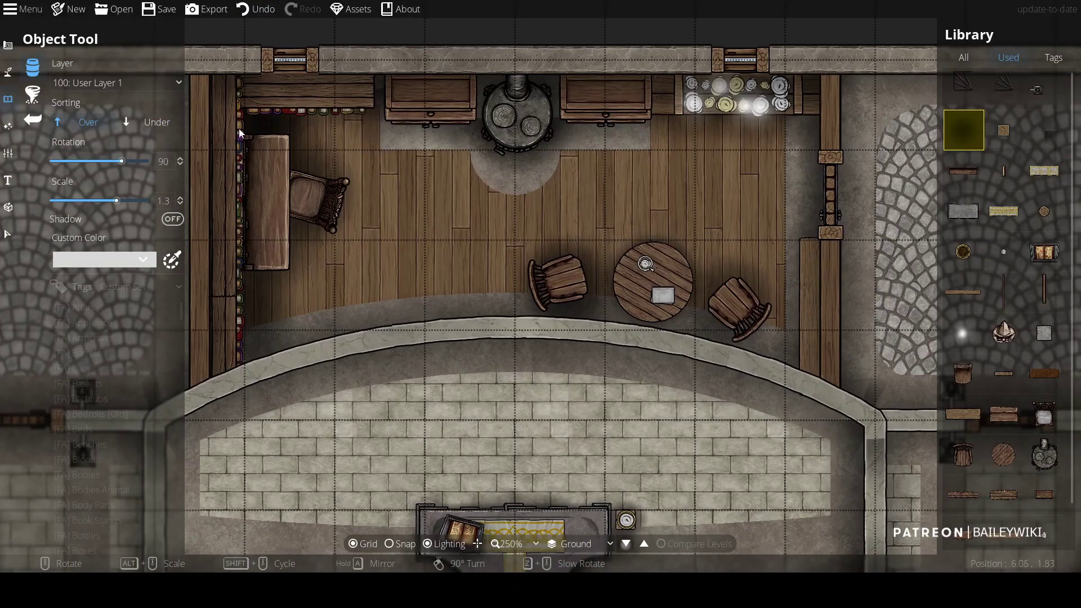
{"action": "left_click", "coordinate": [116, 83]}
{"action": "left_click", "coordinate": [104, 115]}
{"action": "scroll", "coordinate": [644, 264], "scroll_direction": "down", "scroll_amount": 9}
{"action": "mouse_move", "coordinate": [725, 368]}
{"action": "left_mouse_down"}
{"action": "mouse_move", "coordinate": [678, 379]}
{"action": "mouse_move", "coordinate": [712, 367]}
{"action": "left_mouse_up"}
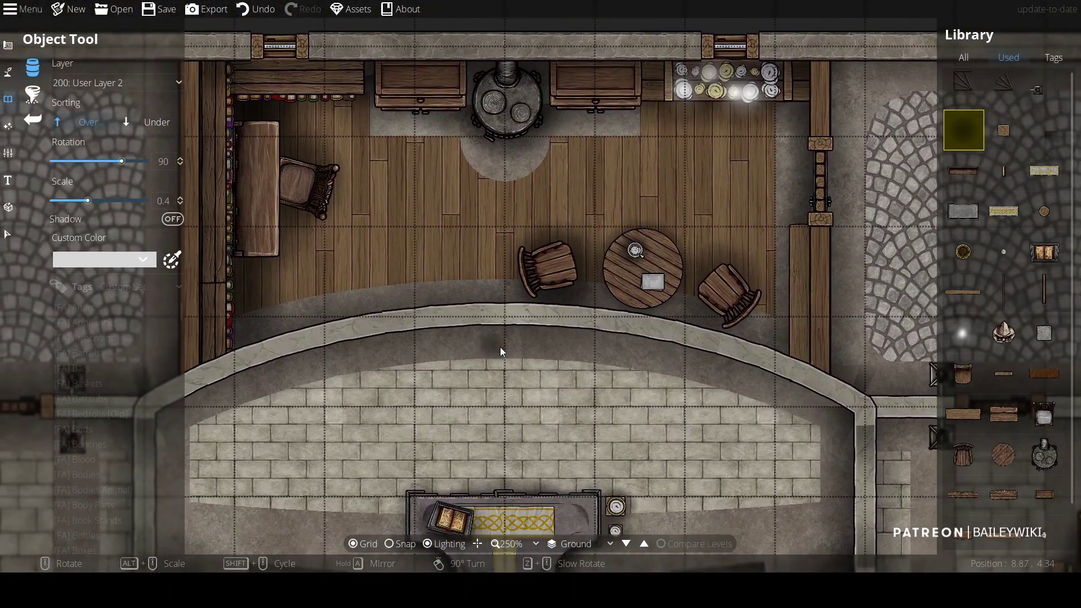
{"action": "left_click", "coordinate": [1045, 292]}
{"action": "scroll", "coordinate": [442, 288], "scroll_direction": "up", "scroll_amount": 2}
{"action": "left_click", "coordinate": [448, 303]}
{"action": "scroll", "coordinate": [360, 316], "scroll_direction": "down", "scroll_amount": 1}
{"action": "scroll", "coordinate": [360, 316], "scroll_direction": "down", "scroll_amount": 1}
{"action": "left_click", "coordinate": [359, 315]}
{"action": "key", "text": "u"}
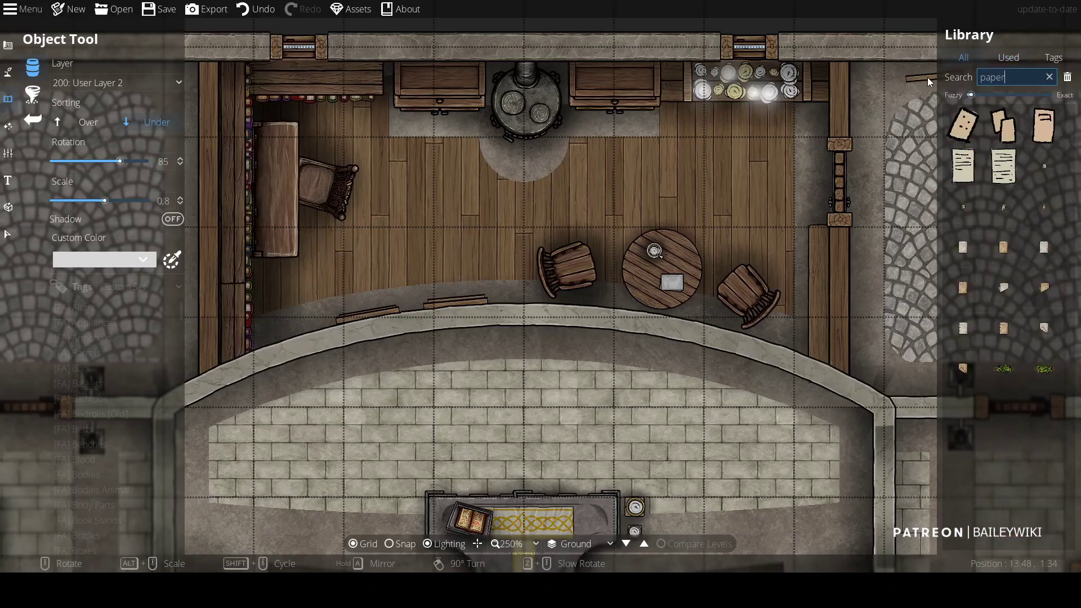
Step: Place a tan and a white paper sheet on the writing desk at scale 0.8 and add a white quill between them
{"action": "left_click", "coordinate": [277, 204]}
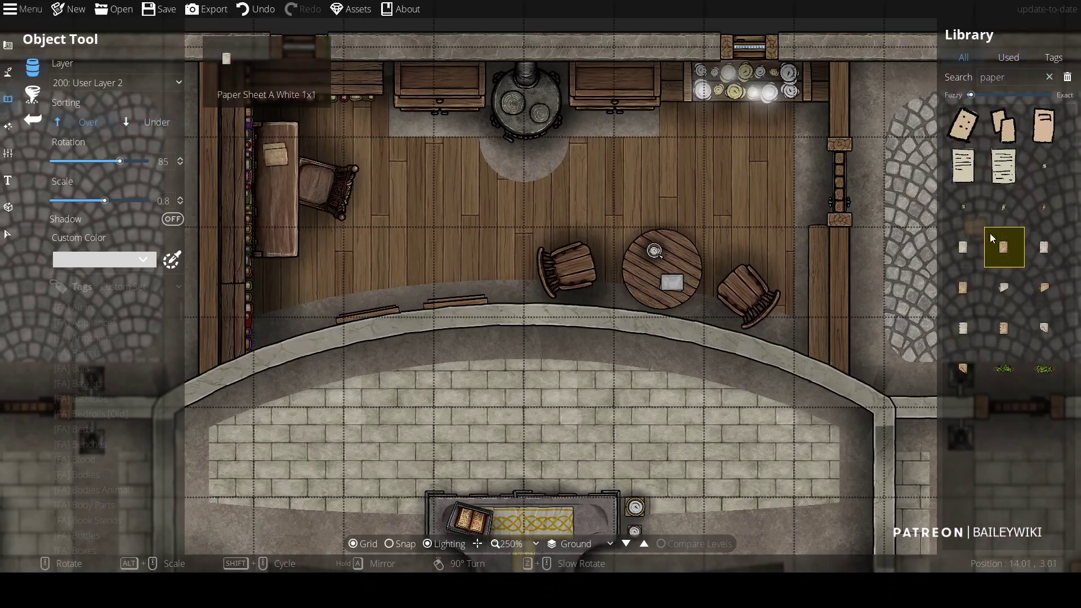
{"action": "double_click", "coordinate": [1008, 77]}
{"action": "type", "text": "quill"}
{"action": "scroll", "coordinate": [1005, 281], "scroll_direction": "down", "scroll_amount": 3}
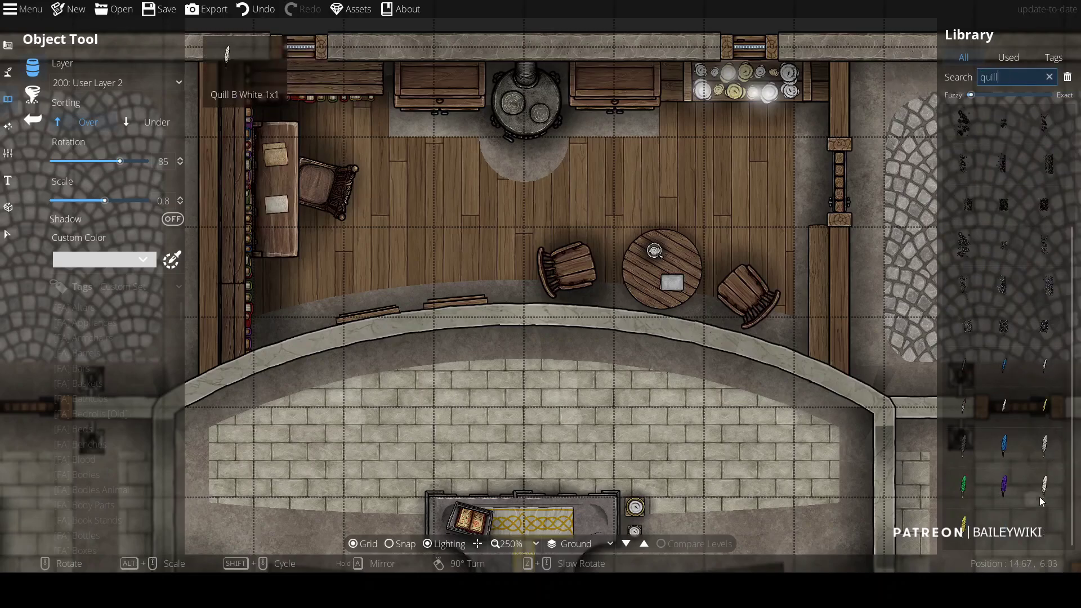
{"action": "left_click", "coordinate": [1045, 448]}
Step: Search the library for inkwell and place a small dark inkwell on the desk next to the white paper
{"action": "double_click", "coordinate": [1014, 77]}
{"action": "type", "text": "ink"}
{"action": "scroll", "coordinate": [1005, 327], "scroll_direction": "up", "scroll_amount": 10}
{"action": "type", "text": "well"}
{"action": "left_click", "coordinate": [1004, 288]}
{"action": "scroll", "coordinate": [286, 208], "scroll_direction": "up", "scroll_amount": 1}
{"action": "scroll", "coordinate": [285, 208], "scroll_direction": "up", "scroll_amount": 1}
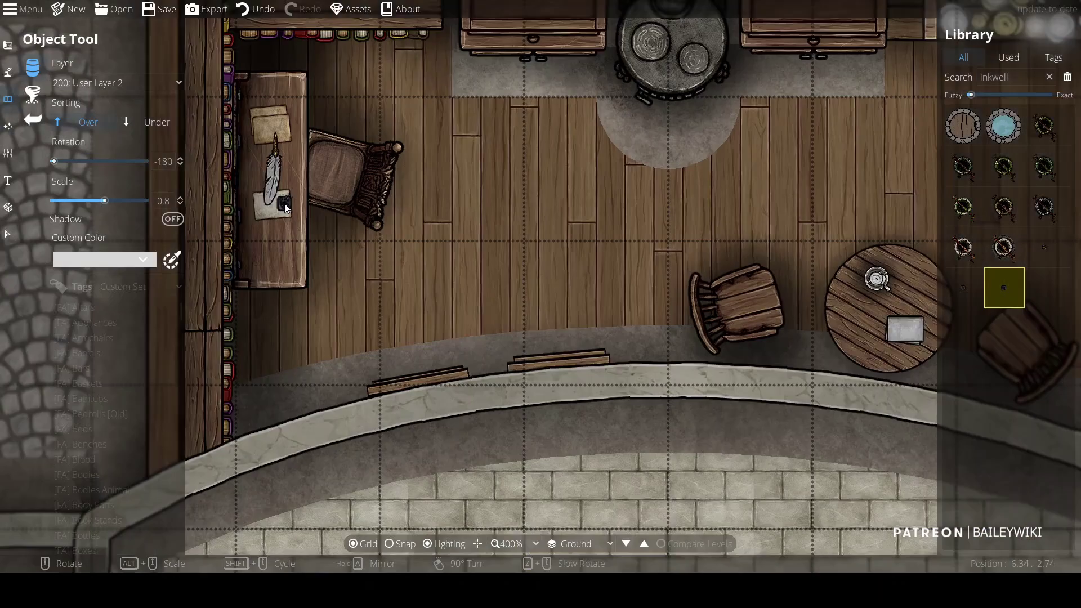
{"action": "scroll", "coordinate": [571, 236], "scroll_direction": "up", "scroll_amount": 1, "text": "shift"}
{"action": "scroll", "coordinate": [257, 224], "scroll_direction": "down", "scroll_amount": 3}
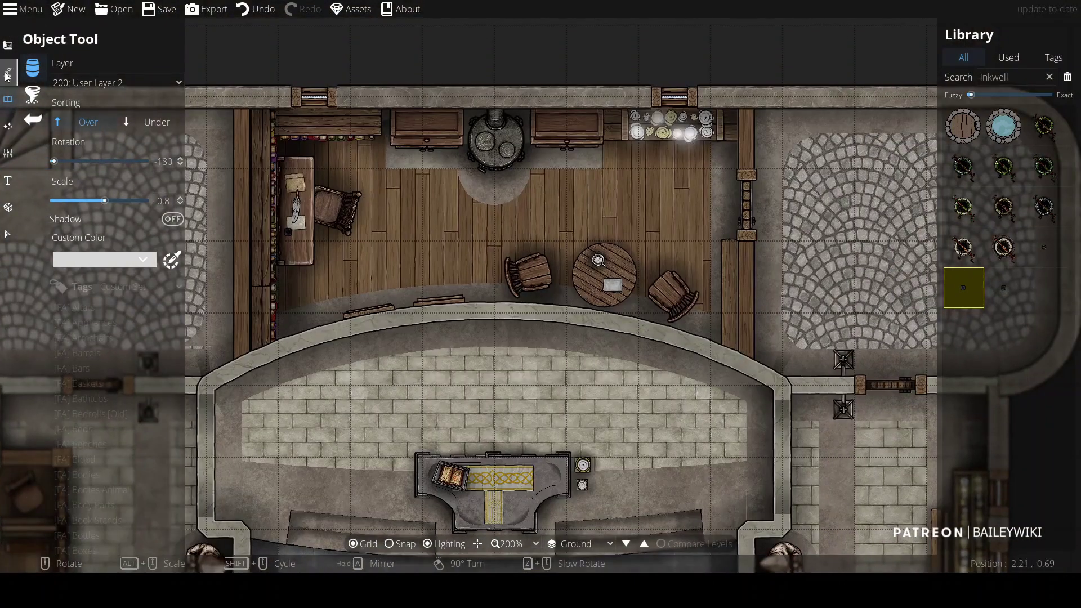
Step: Draw narrow fading shadow paths around the desk on layer 200: User Layer 2 at width 0.23
{"action": "left_click", "coordinate": [8, 72]}
{"action": "scroll", "coordinate": [230, 247], "scroll_direction": "up", "scroll_amount": 2}
{"action": "left_click", "coordinate": [113, 102]}
{"action": "left_click", "coordinate": [108, 228]}
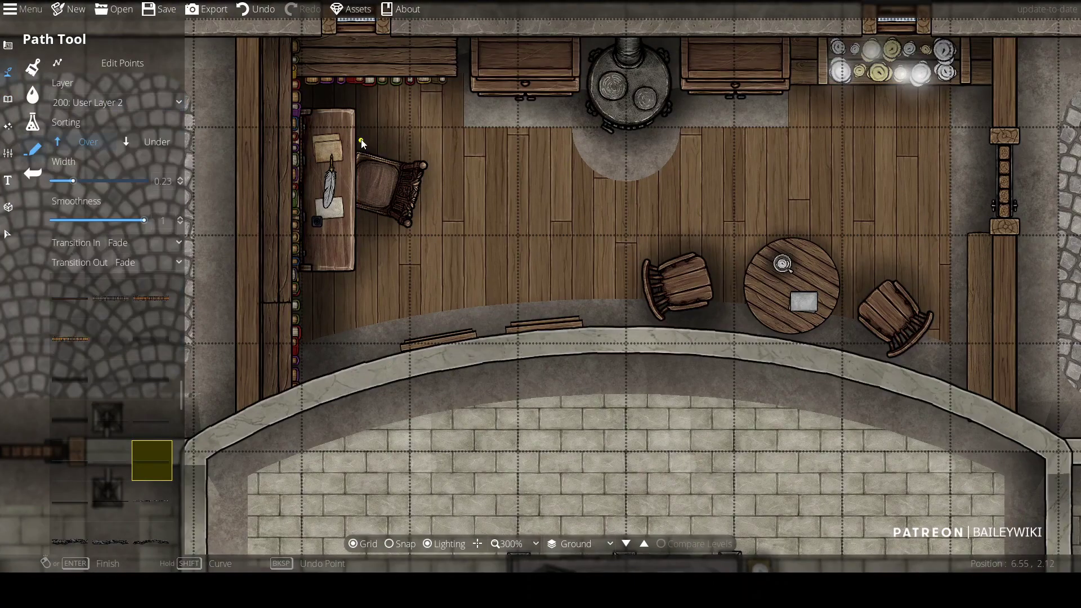
{"action": "scroll", "coordinate": [647, 244], "scroll_direction": "down", "scroll_amount": 2}
{"action": "scroll", "coordinate": [531, 242], "scroll_direction": "up", "scroll_amount": 1}
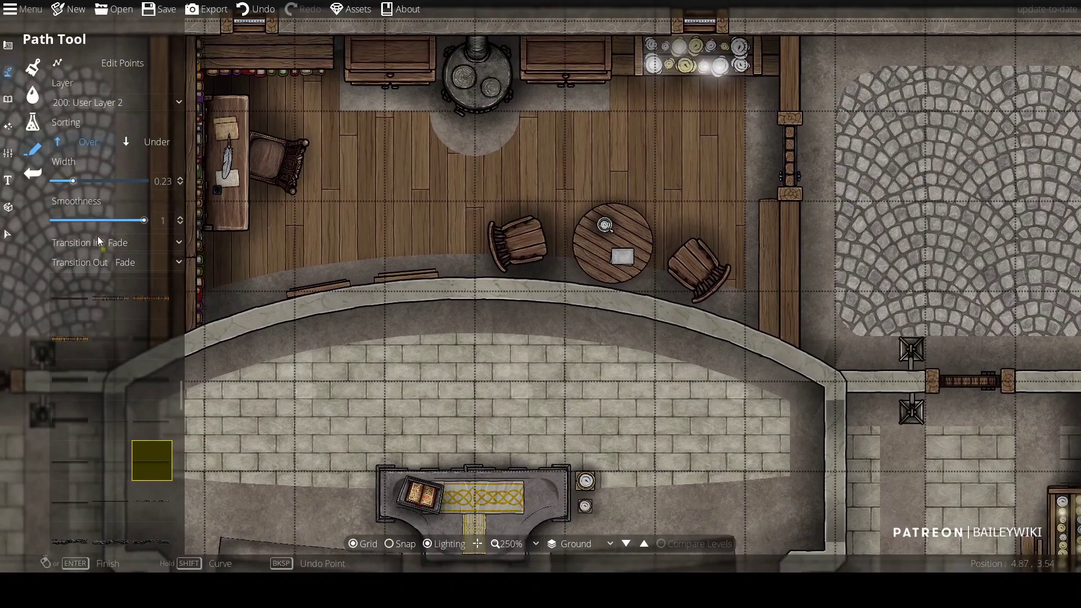
Step: Shade the curved apse wall with a fading shadow path at width 0.86 on layer 400: User Layer 4, undoing the wider attempts
{"action": "left_click", "coordinate": [333, 259]}
{"action": "key", "text": "ctrl+z"}
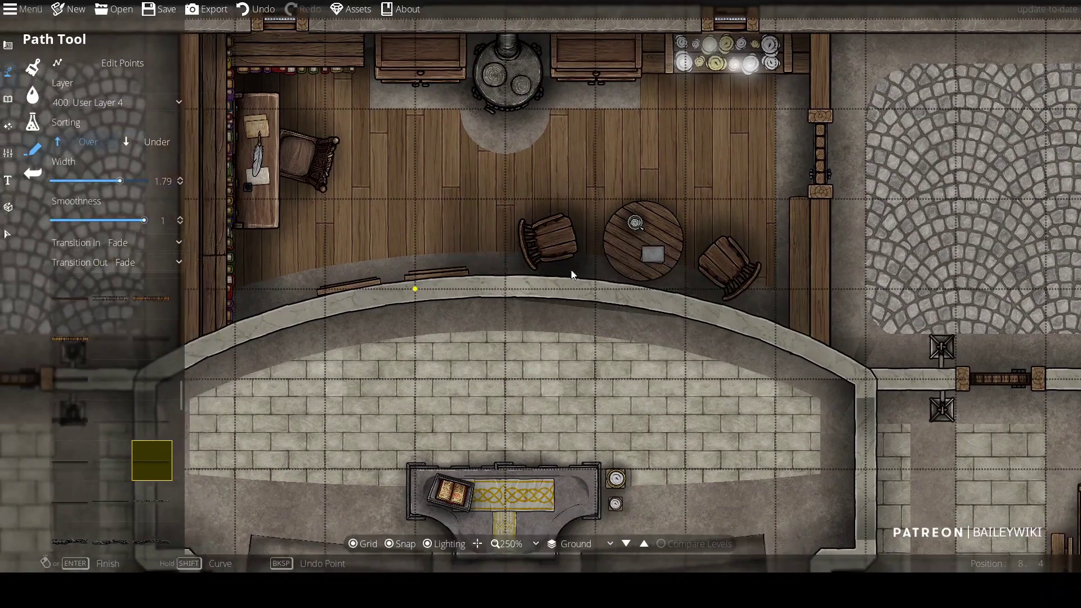
{"action": "key", "text": "ctrl+z"}
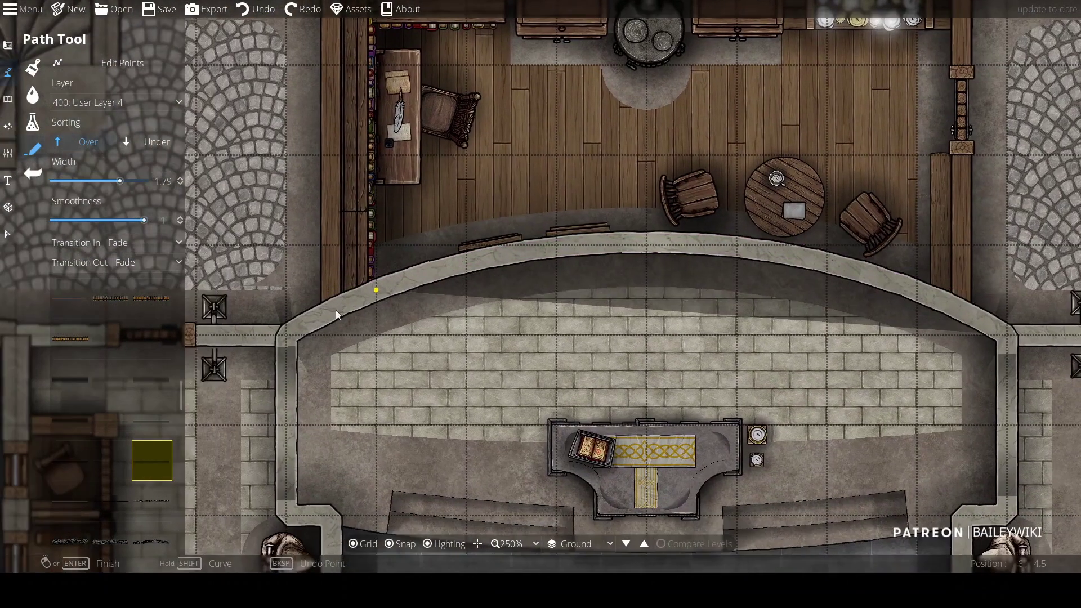
{"action": "scroll", "coordinate": [651, 121], "scroll_direction": "down", "scroll_amount": 4}
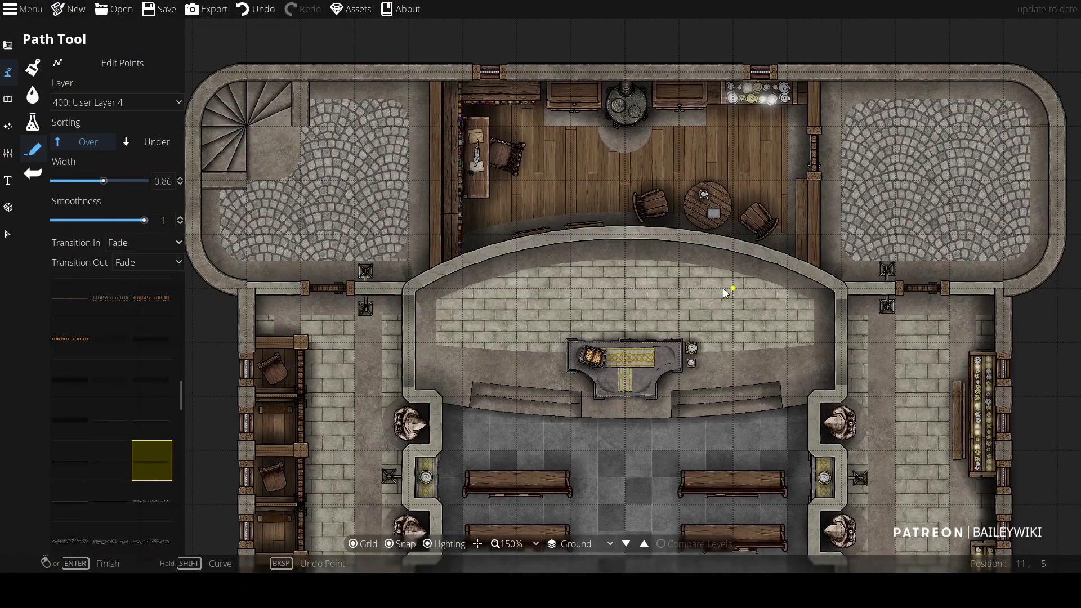
{"action": "scroll", "coordinate": [725, 293], "scroll_direction": "up", "scroll_amount": 2}
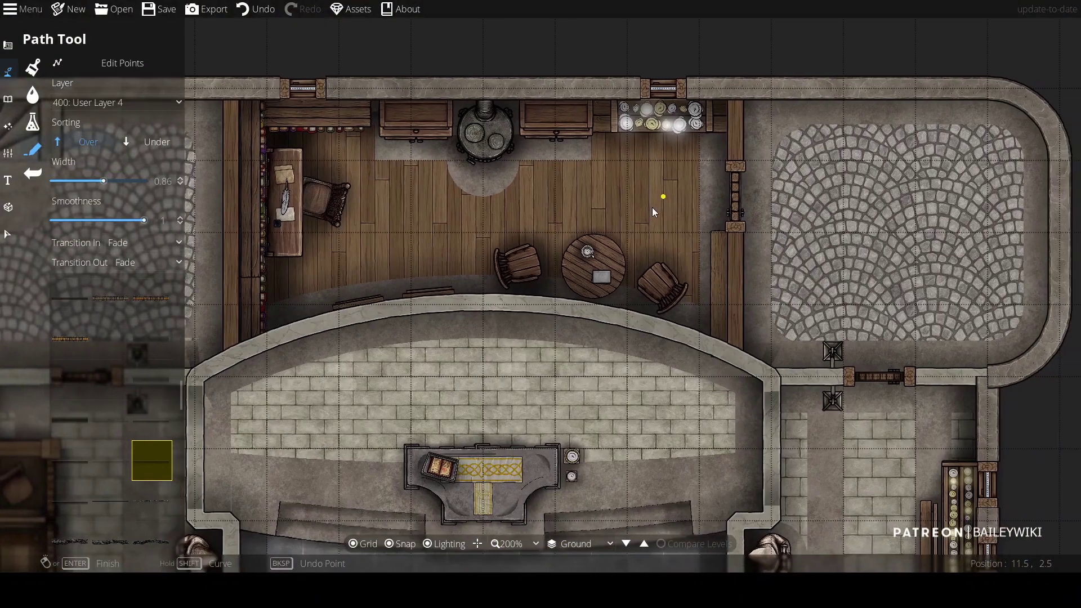
Step: Place round stone pillars at both ends of the apse on layer 400: User Layer 4, with square bases sorted under at scale 0.9
{"action": "left_click_drag", "start_coordinate": [680, 228], "coordinate": [577, 70]}
{"action": "left_click", "coordinate": [7, 99]}
{"action": "type", "text": "pillar"}
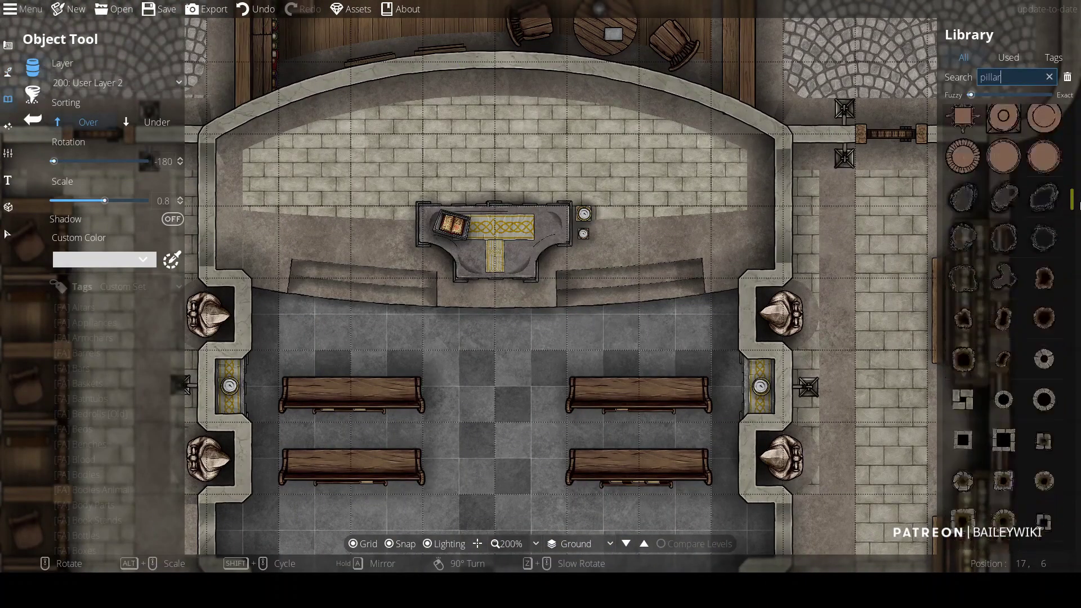
{"action": "left_click", "coordinate": [964, 232]}
{"action": "left_click", "coordinate": [85, 82]}
{"action": "left_click", "coordinate": [90, 125]}
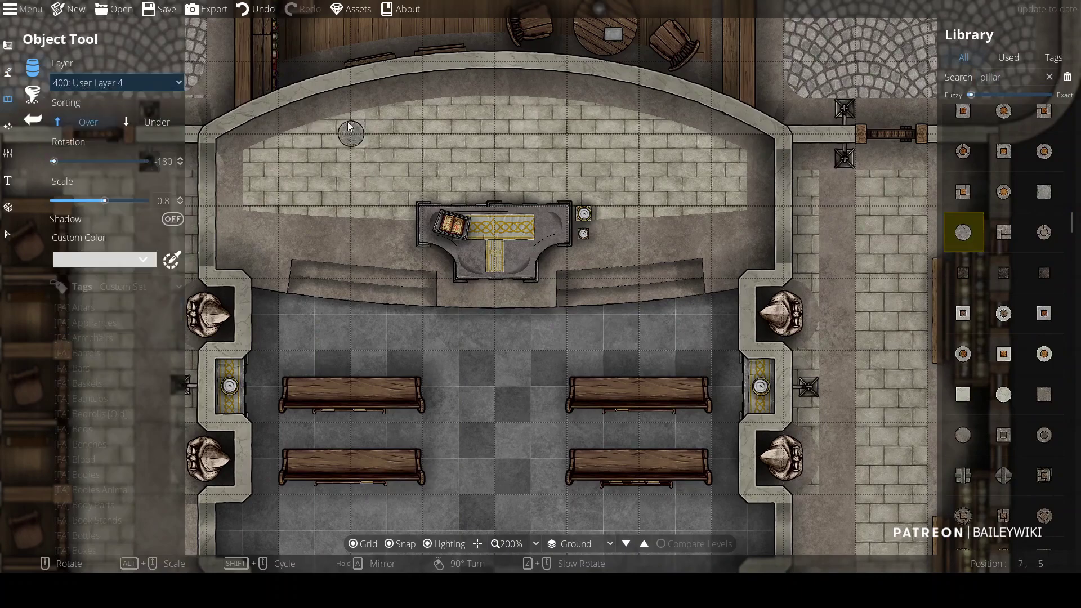
{"action": "left_click", "coordinate": [664, 126]}
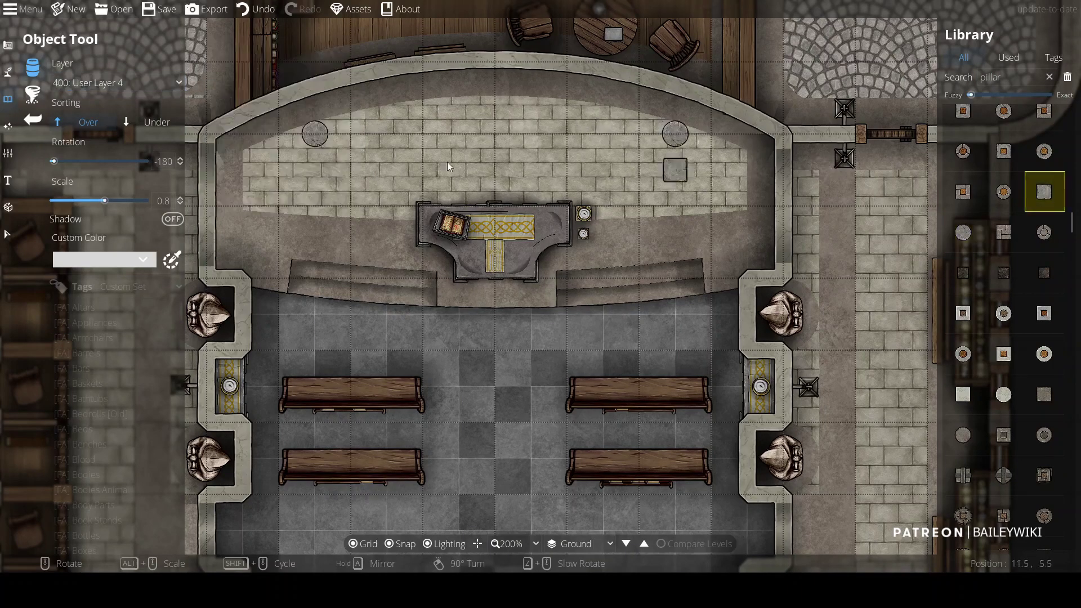
{"action": "scroll", "coordinate": [315, 140], "scroll_direction": "up", "scroll_amount": 1, "text": "alt"}
{"action": "left_click", "coordinate": [316, 140]}
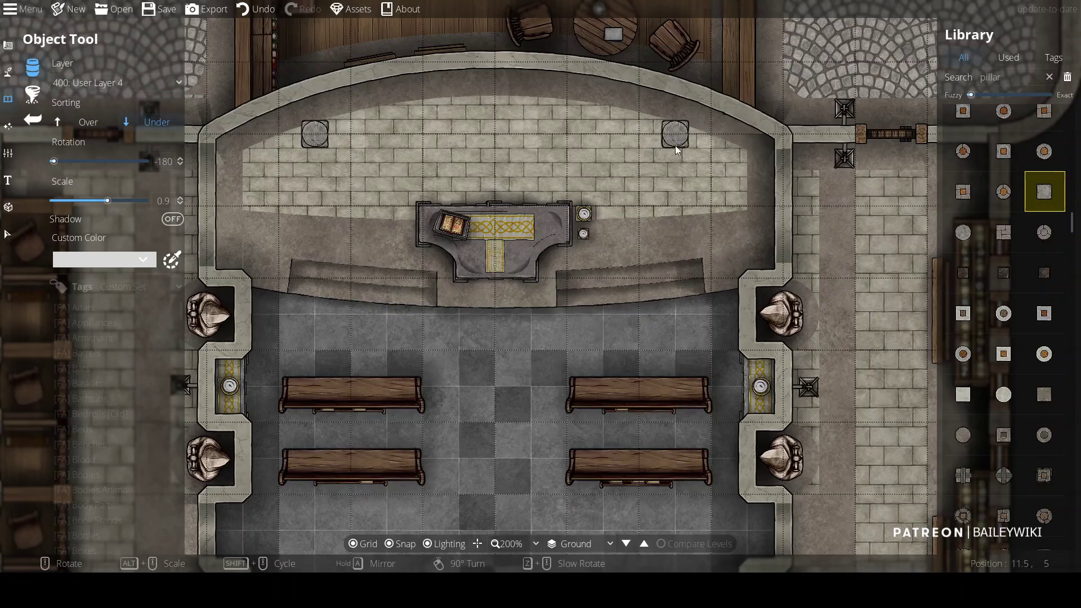
Step: Try a circular stone pattern shape around the west apse pillar on layer 100: User Layer 1, and undo it
{"action": "key", "text": "Up"}
{"action": "key", "text": "Left"}
{"action": "key", "text": "p"}
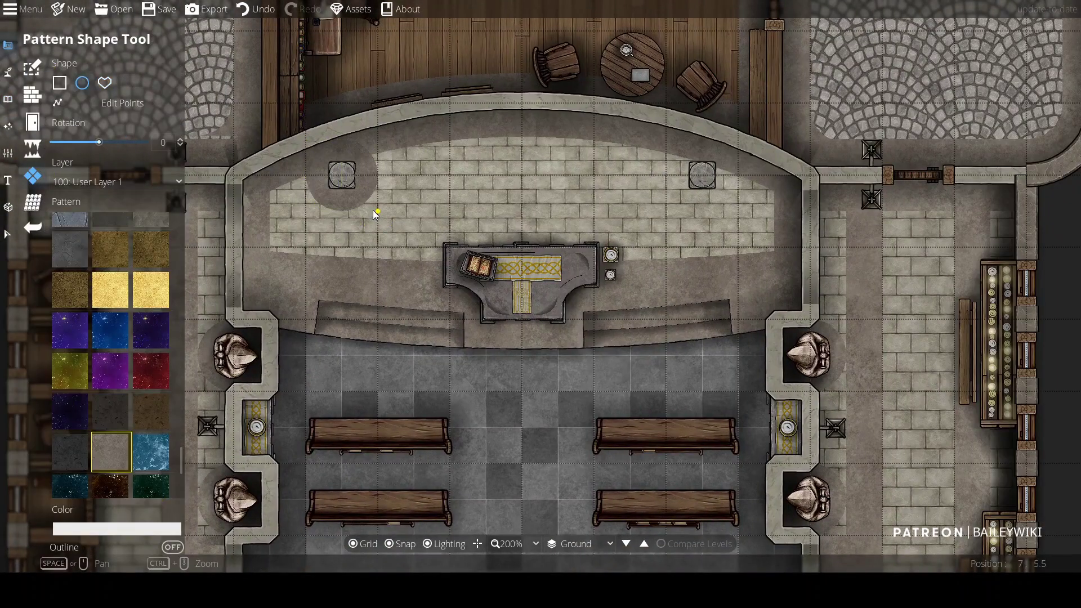
{"action": "key", "text": "Down"}
{"action": "key", "text": "Left"}
{"action": "key", "text": "ctrl+z"}
Step: Draw round-edged stone pattern shapes around the west and east apse pillars on layer 100: User Layer 1
{"action": "left_click", "coordinate": [333, 140]}
{"action": "left_click", "coordinate": [366, 183]}
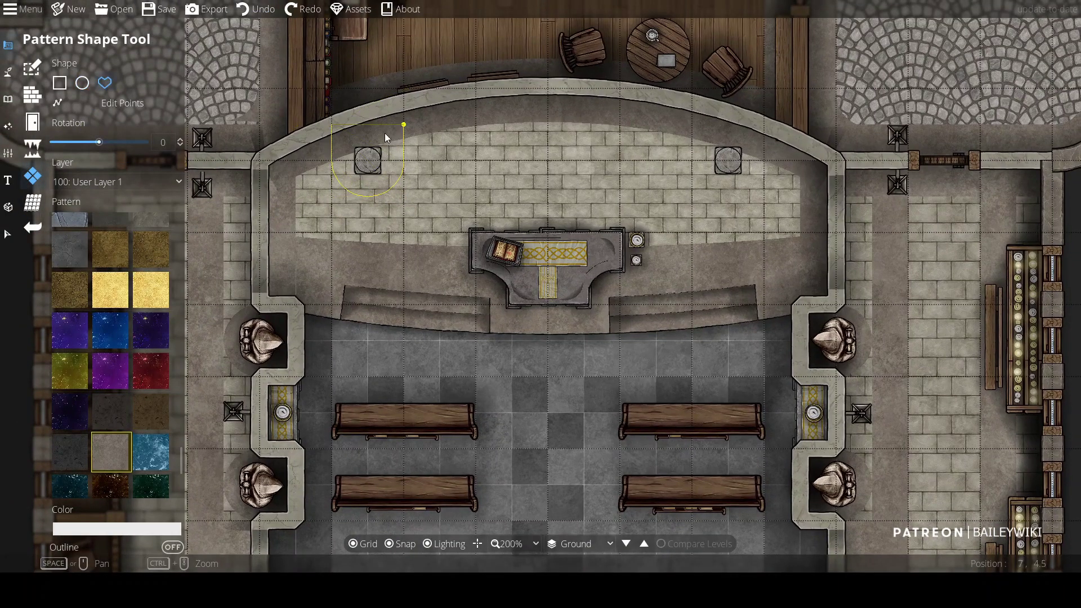
{"action": "scroll", "coordinate": [615, 160], "scroll_direction": "up", "scroll_amount": 2}
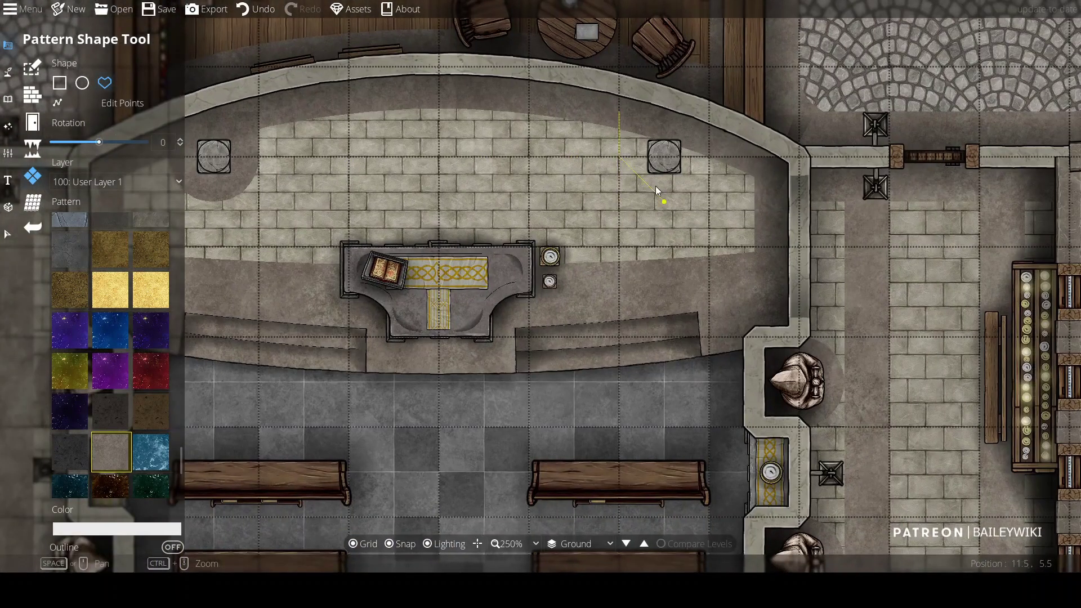
{"action": "left_click", "coordinate": [619, 111]}
{"action": "left_click", "coordinate": [90, 545]}
{"action": "left_click", "coordinate": [348, 124]}
{"action": "scroll", "coordinate": [617, 28], "scroll_direction": "down", "scroll_amount": 2}
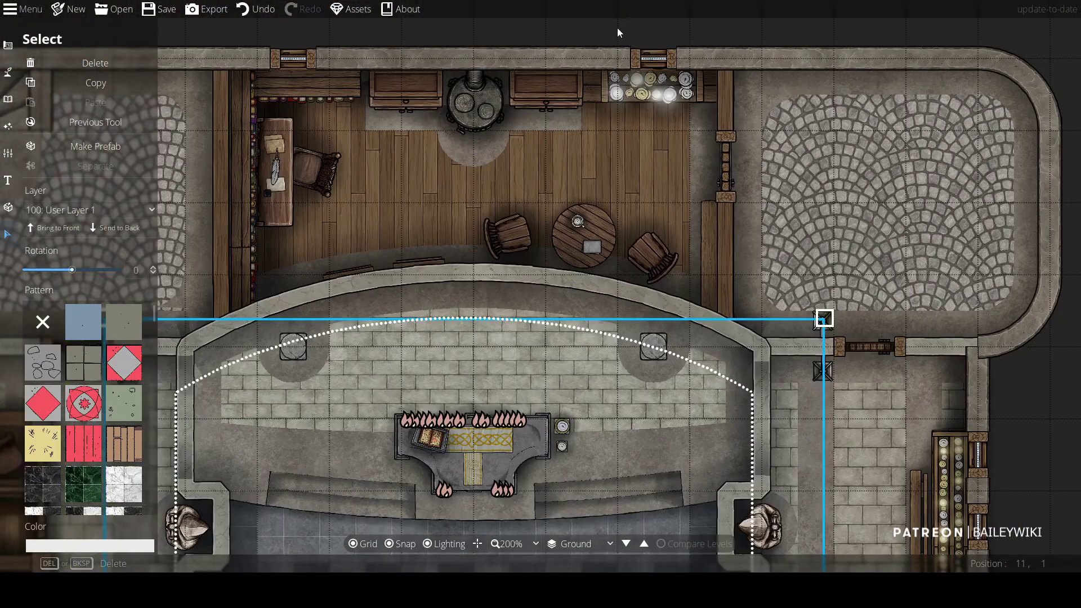
Step: Set the colour of the curved-top floor shape spanning the apse and nave to ebeaea
{"action": "left_click", "coordinate": [85, 546]}
{"action": "left_click", "coordinate": [104, 535]}
{"action": "type", "text": "ebeaea"}
{"action": "key", "text": "Return"}
{"action": "key", "text": "Down"}
{"action": "key", "text": "Up"}
{"action": "key", "text": "ctrl+z"}
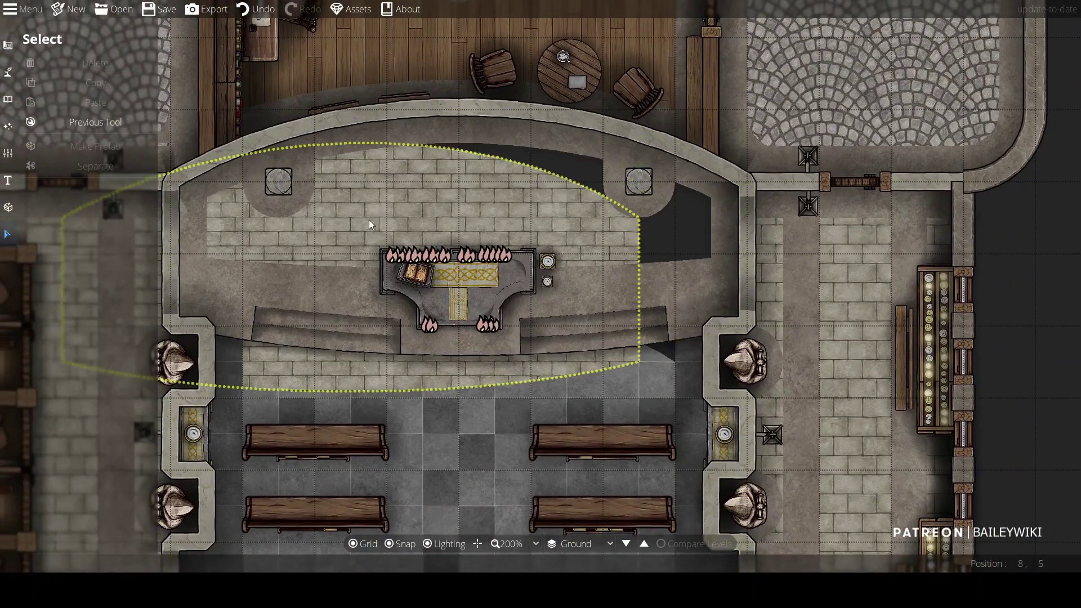
Step: Shift the apse tile floor aside and set the stone border shapes at the apse's east side to colour ebeaea
{"action": "left_click", "coordinate": [379, 207]}
{"action": "left_click", "coordinate": [671, 274]}
{"action": "left_click", "coordinate": [133, 545]}
{"action": "type", "text": "ebeaea"}
{"action": "key", "text": "Return"}
{"action": "left_click", "coordinate": [691, 226]}
{"action": "left_click", "coordinate": [721, 223]}
{"action": "left_click", "coordinate": [128, 547]}
{"action": "key", "text": "ctrl+v"}
{"action": "key", "text": "Return"}
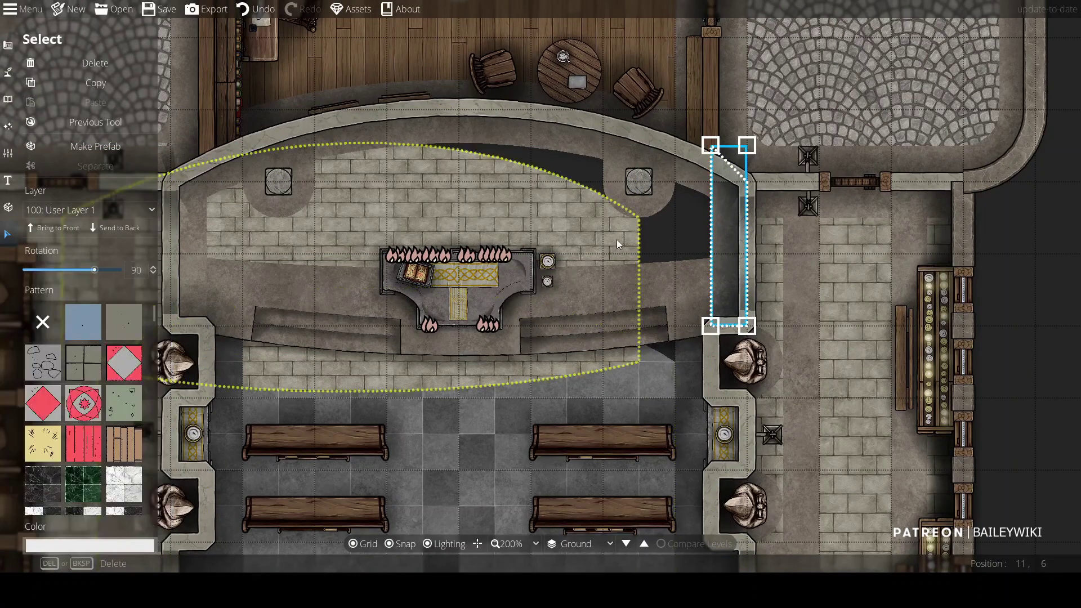
Step: Apply the same ebeaea colour to the remaining apse border shapes and return the tile floor to its place
{"action": "left_click", "coordinate": [643, 214]}
{"action": "left_click_drag", "start_coordinate": [275, 212], "coordinate": [491, 210]}
{"action": "left_click", "coordinate": [190, 254]}
{"action": "left_click", "coordinate": [129, 545]}
{"action": "key", "text": "ctrl+v"}
{"action": "key", "text": "Return"}
{"action": "left_click", "coordinate": [405, 218]}
{"action": "left_click_drag", "start_coordinate": [404, 214], "coordinate": [296, 178]}
{"action": "right_click", "coordinate": [296, 178]}
Step: Apply the copied ebeaea colour to the stone floor shape beneath the southeast room and its stairs
{"action": "left_click_drag", "start_coordinate": [423, 431], "coordinate": [444, 116]}
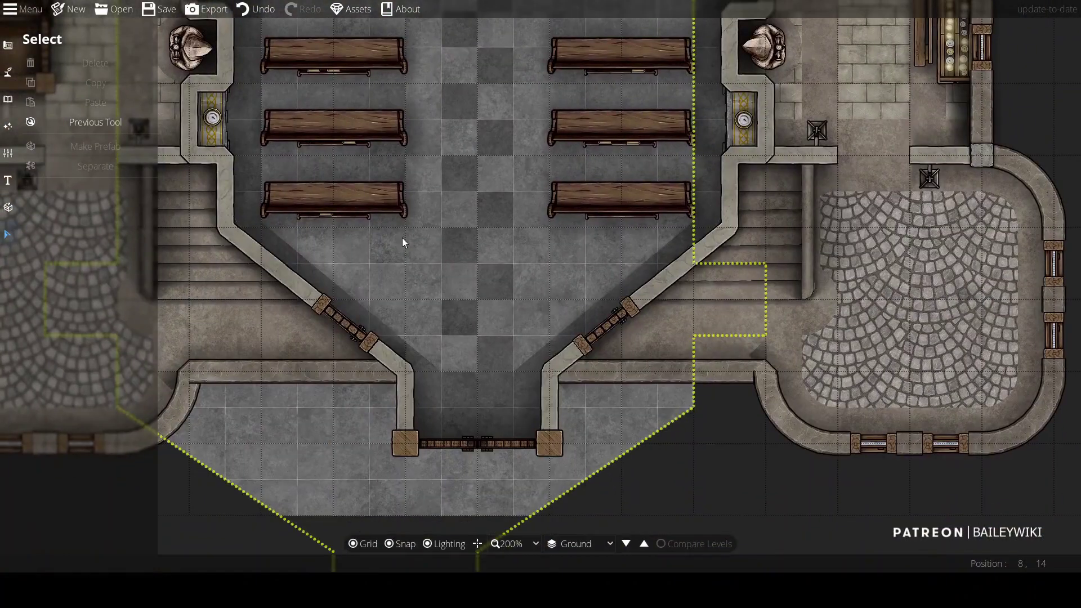
{"action": "left_click_drag", "start_coordinate": [401, 232], "coordinate": [478, 86]}
{"action": "right_click", "coordinate": [477, 86]}
{"action": "left_click_drag", "start_coordinate": [733, 328], "coordinate": [491, 393]}
{"action": "left_click", "coordinate": [491, 398]}
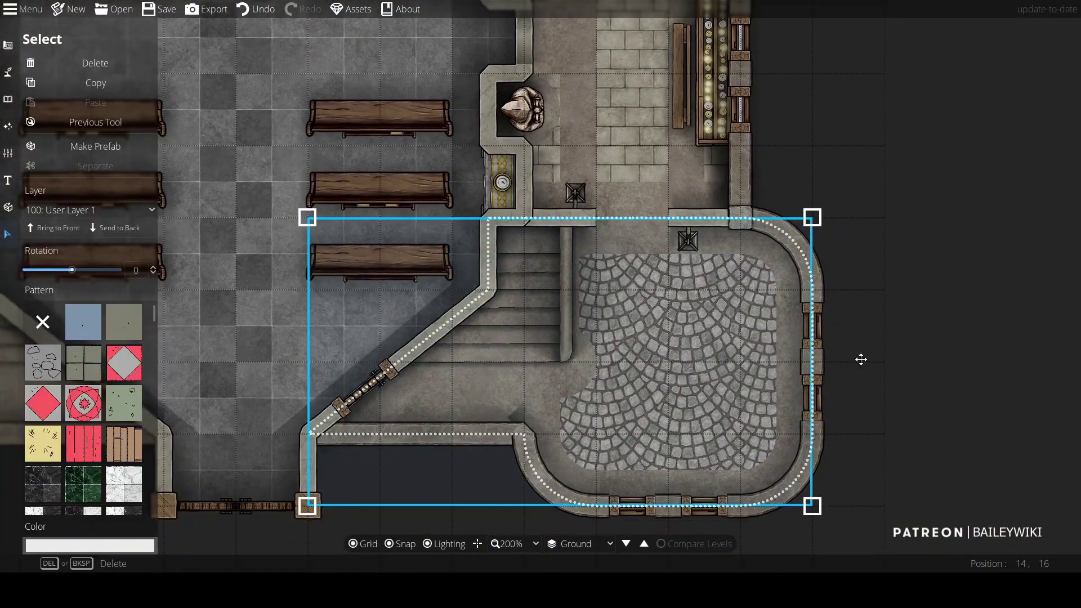
{"action": "left_click", "coordinate": [78, 544]}
{"action": "key", "text": "Return"}
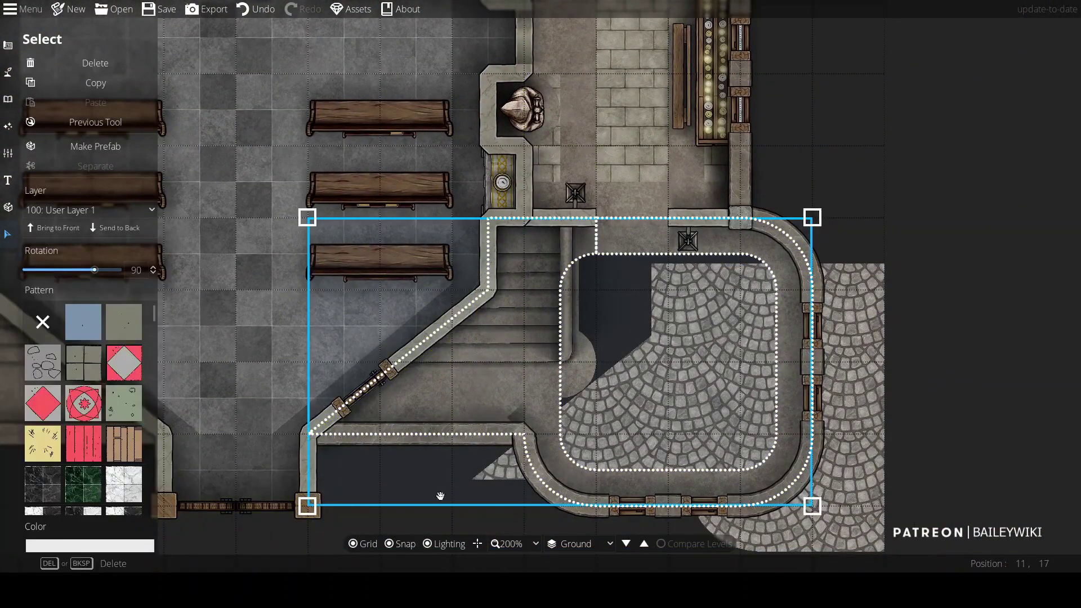
Step: Recolour the stone pieces beside the southeast stairs by moving the cobblestones aside, and restore the cobblestones to their place
{"action": "left_click", "coordinate": [772, 164]}
{"action": "left_click", "coordinate": [583, 361]}
{"action": "key", "text": "Delete"}
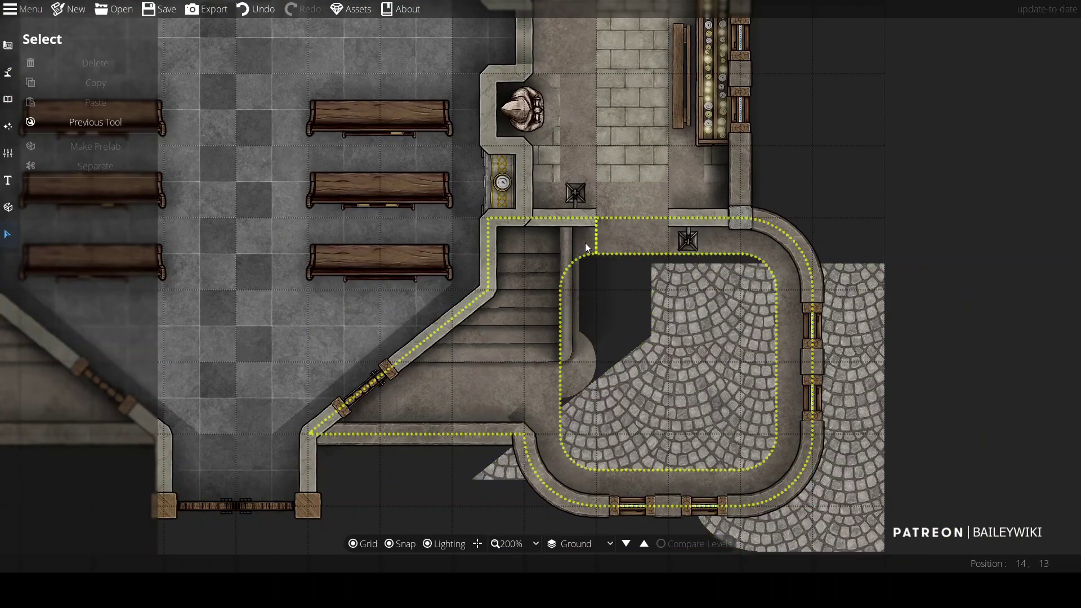
{"action": "left_click", "coordinate": [721, 359]}
{"action": "key", "text": "Delete"}
{"action": "left_click", "coordinate": [568, 298]}
{"action": "left_click", "coordinate": [78, 549]}
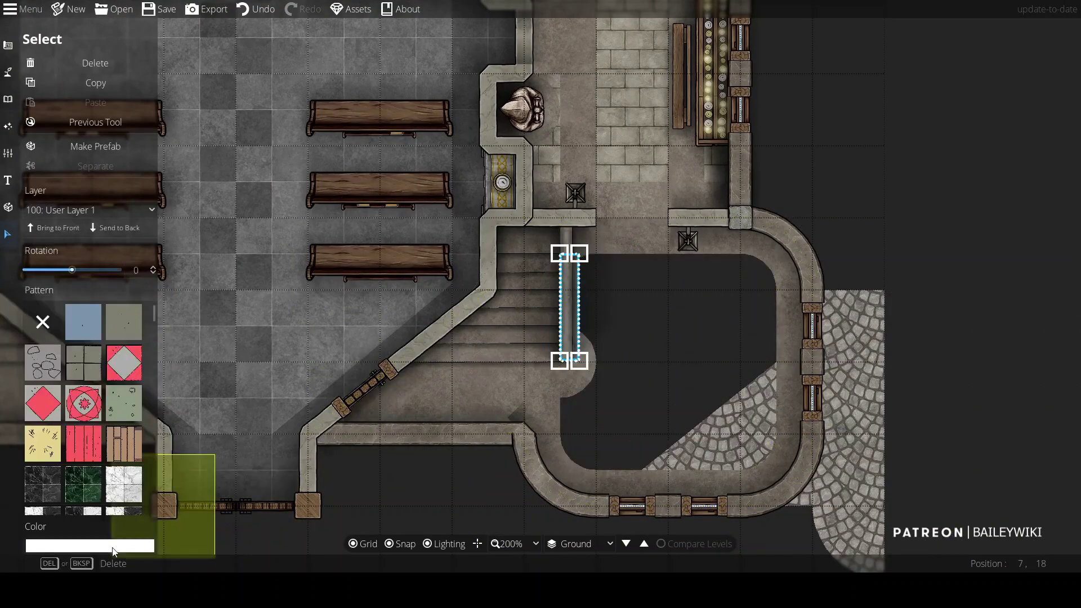
{"action": "left_click", "coordinate": [151, 532]}
{"action": "key", "text": "ctrl+z"}
Step: Shift the east aisle's tile floor aside and apply the light stone colour to the small shapes at its south end
{"action": "left_click", "coordinate": [837, 191]}
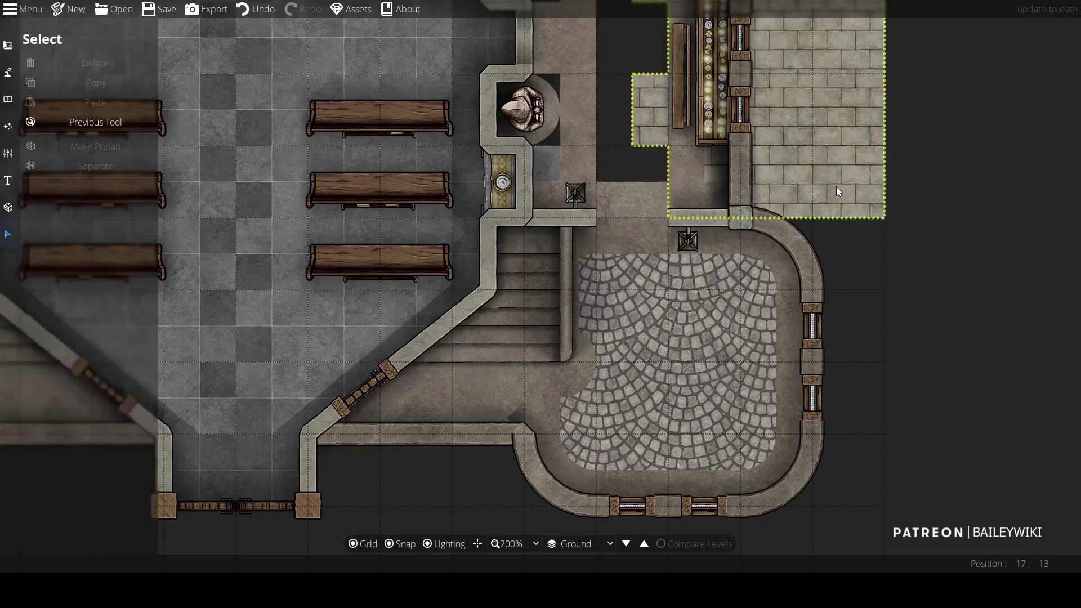
{"action": "left_click", "coordinate": [103, 545]}
{"action": "left_click", "coordinate": [150, 529]}
{"action": "key", "text": "Up"}
{"action": "left_click", "coordinate": [531, 180]}
{"action": "left_click", "coordinate": [144, 544]}
{"action": "left_click", "coordinate": [150, 529]}
{"action": "left_click", "coordinate": [552, 184]}
{"action": "left_click", "coordinate": [90, 545]}
{"action": "left_click", "coordinate": [150, 529]}
Step: Apply the same light colour to the stone strips crossing the east aisle's south end
{"action": "left_click", "coordinate": [602, 185]}
{"action": "left_click", "coordinate": [649, 45]}
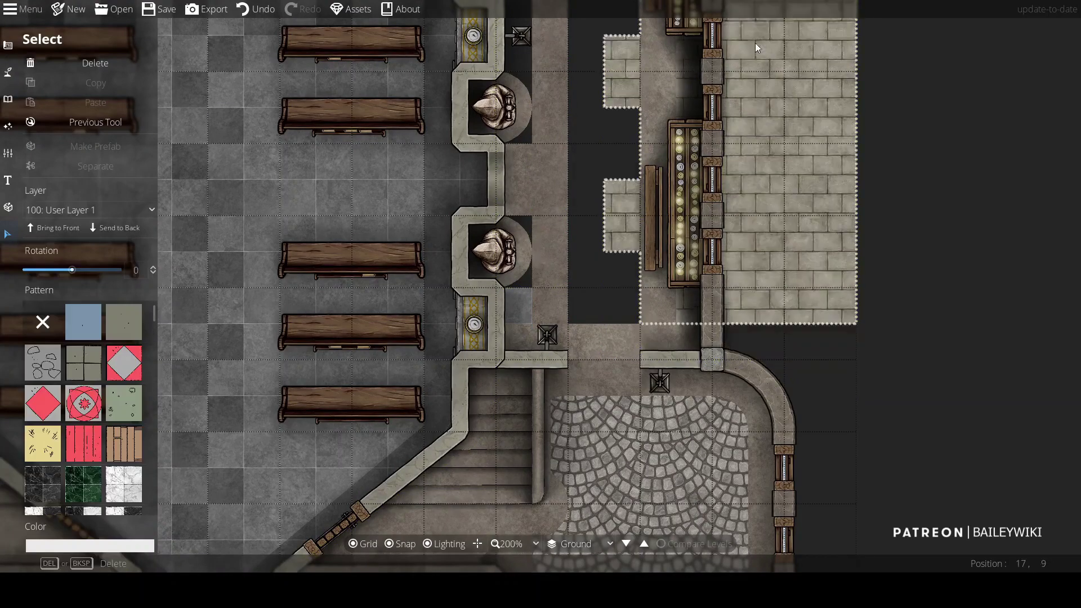
{"action": "left_click", "coordinate": [90, 545]}
{"action": "left_click", "coordinate": [149, 529]}
{"action": "left_click", "coordinate": [597, 347]}
{"action": "left_click", "coordinate": [597, 339]}
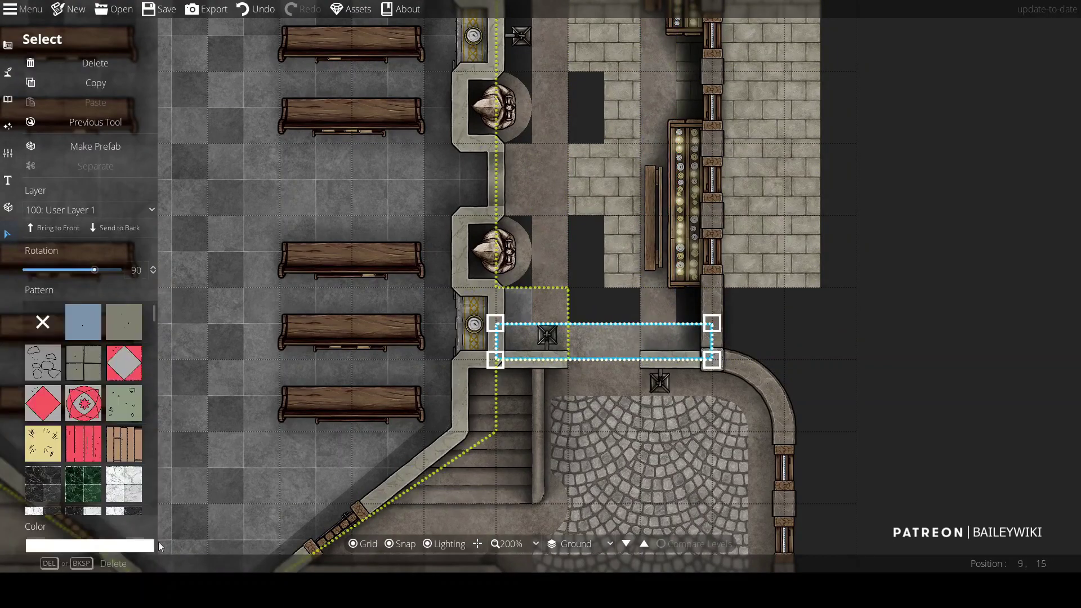
{"action": "left_click", "coordinate": [90, 545]}
{"action": "left_click", "coordinate": [150, 529]}
{"action": "left_click", "coordinate": [508, 311]}
Step: Recolour the remaining stone strip in the east aisle and return the aisle's tile floor to its place
{"action": "left_click_drag", "start_coordinate": [563, 141], "coordinate": [546, 525]}
{"action": "left_click", "coordinate": [597, 186]}
{"action": "left_click", "coordinate": [90, 545]}
{"action": "left_click", "coordinate": [765, 290]}
{"action": "left_click", "coordinate": [674, 382]}
{"action": "key", "text": "w"}
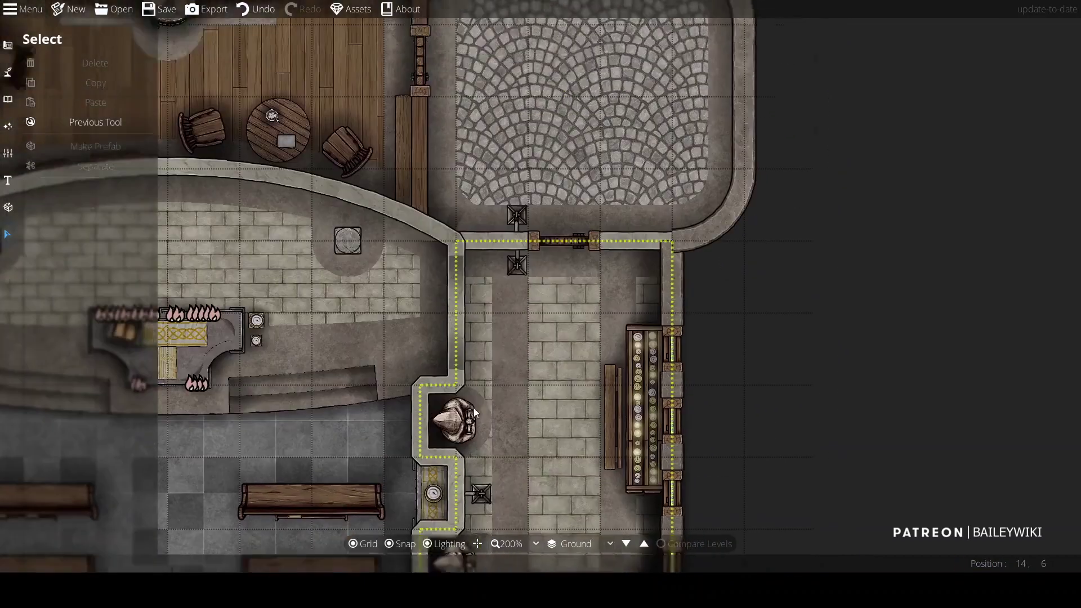
Step: Shift the west aisle's tile floor aside and recolour the stone strips at its north end and along the confessionals
{"action": "left_click", "coordinate": [597, 332]}
{"action": "key", "text": "s"}
{"action": "key", "text": "d"}
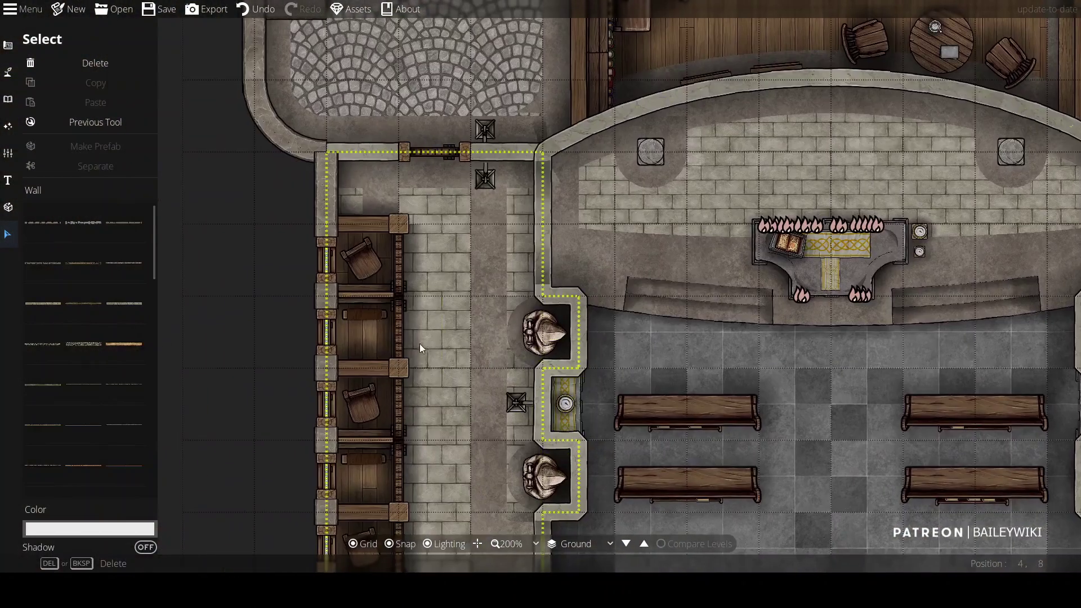
{"action": "left_click", "coordinate": [268, 337]}
{"action": "left_click", "coordinate": [141, 549]}
{"action": "left_click", "coordinate": [151, 531]}
{"action": "left_click", "coordinate": [433, 181]}
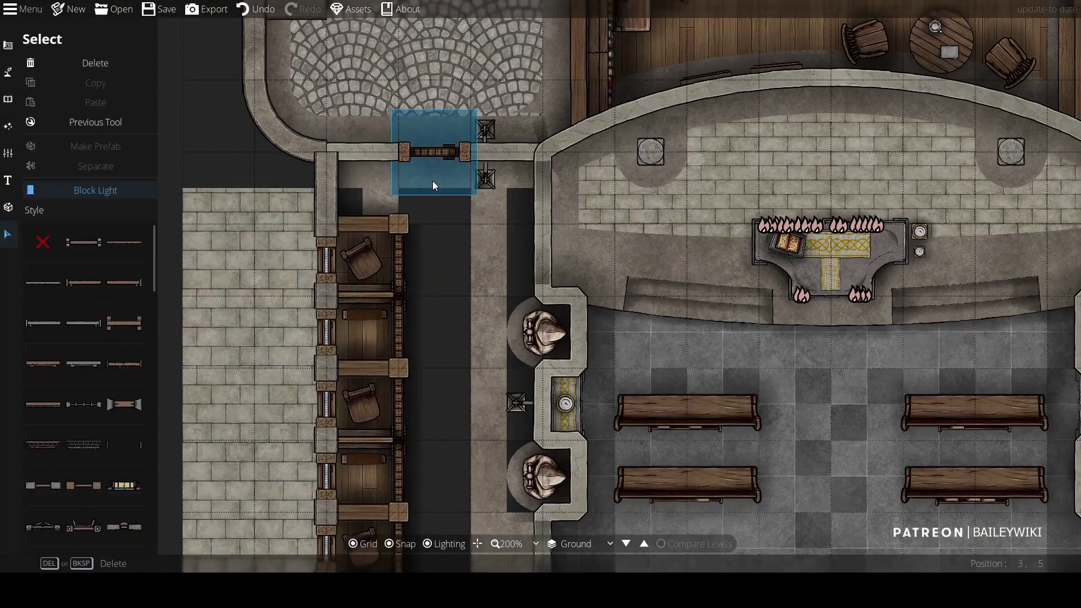
{"action": "left_click", "coordinate": [432, 169]}
{"action": "left_click", "coordinate": [90, 545]}
{"action": "left_click", "coordinate": [442, 246]}
{"action": "left_click", "coordinate": [443, 251]}
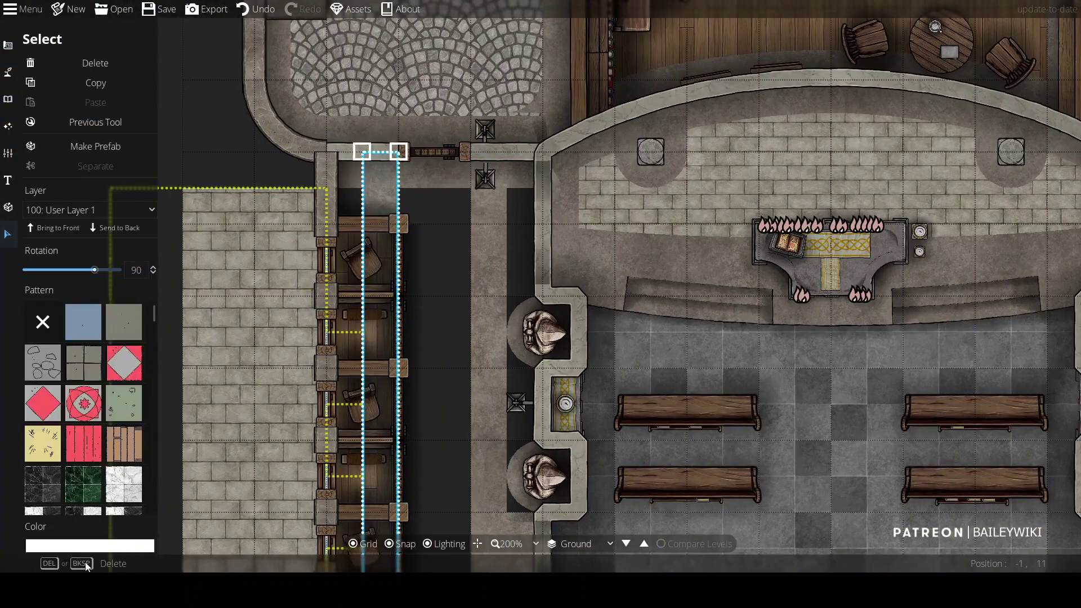
Step: Apply the same light colour to the long stone strip beside the west aisle's statues and the pieces at its south end
{"action": "left_click", "coordinate": [495, 244]}
{"action": "left_click", "coordinate": [113, 550]}
{"action": "left_click", "coordinate": [113, 551]}
{"action": "key", "text": "s"}
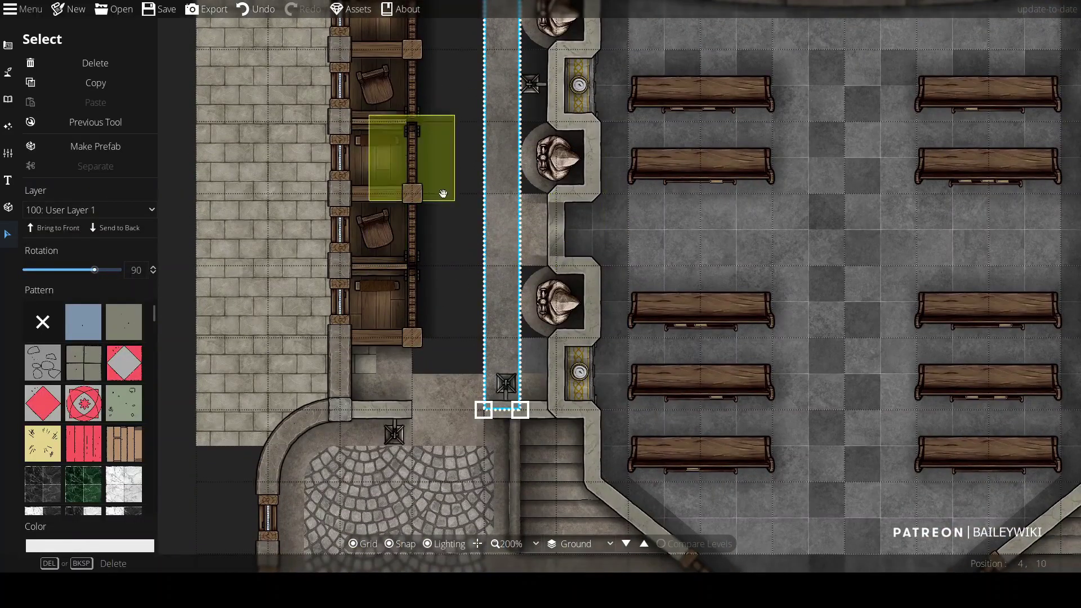
{"action": "left_click", "coordinate": [524, 237]}
{"action": "left_click", "coordinate": [91, 545]}
{"action": "left_click", "coordinate": [448, 390]}
{"action": "left_click", "coordinate": [448, 390]}
Step: Shift the southwest room's cobblestones aside and select the stone border shape beneath them for recolouring
{"action": "left_click", "coordinate": [463, 302]}
{"action": "left_click", "coordinate": [349, 450]}
{"action": "key", "text": "s"}
{"action": "left_click", "coordinate": [413, 274]}
{"action": "left_click", "coordinate": [413, 274]}
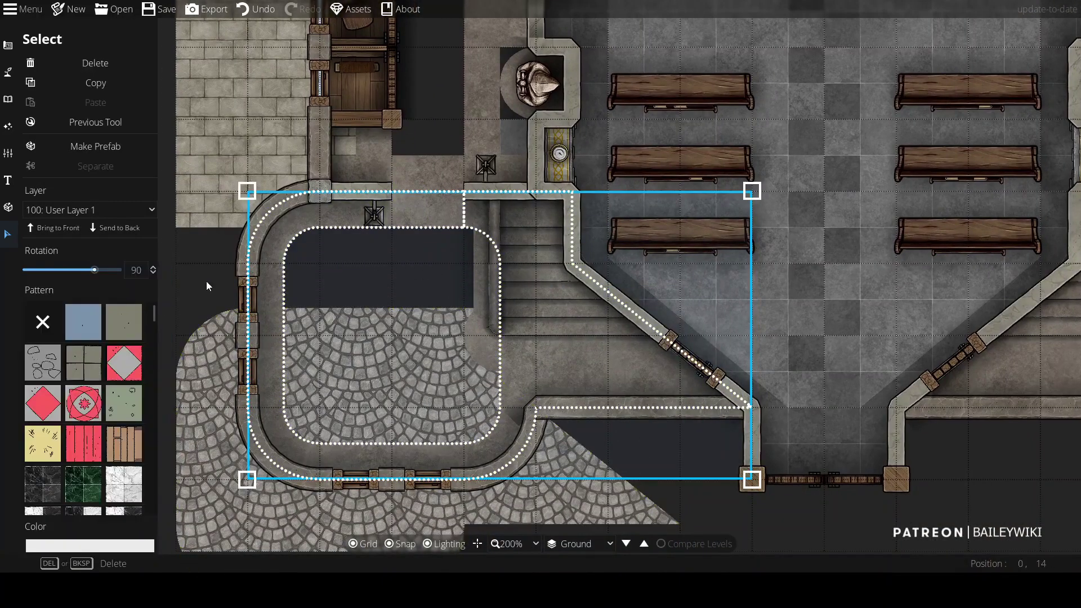
Step: Recolour the southwest room's stone border and the small stone pieces beside its stairs
{"action": "key", "text": "Delete"}
{"action": "left_click", "coordinate": [416, 349]}
{"action": "key", "text": "Delete"}
{"action": "left_click", "coordinate": [476, 336]}
{"action": "key", "text": "Delete"}
{"action": "left_click", "coordinate": [482, 227]}
{"action": "key", "text": "Delete"}
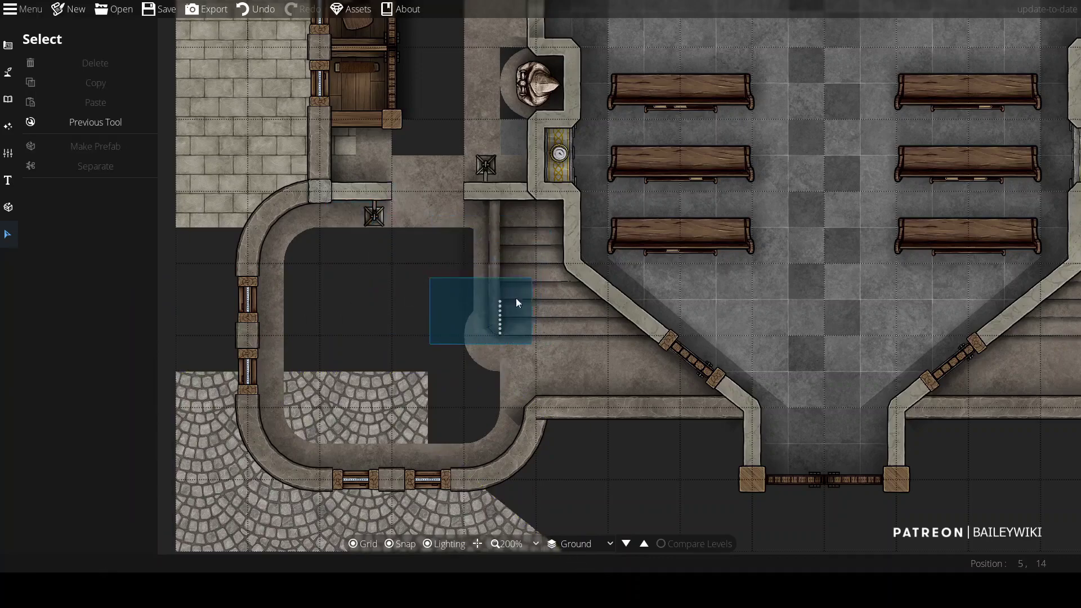
Step: Move the southwest cobblestones and the west aisle's tile floor back into their original places
{"action": "left_click", "coordinate": [476, 252]}
{"action": "key", "text": "Delete"}
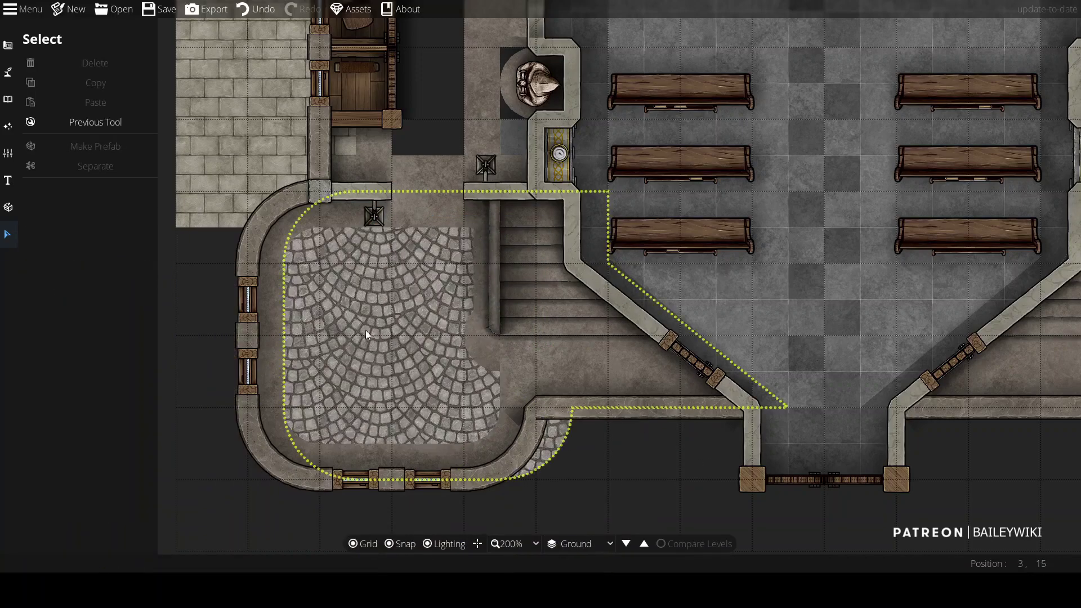
{"action": "left_click_drag", "start_coordinate": [291, 108], "coordinate": [399, 108]}
{"action": "key", "text": "Escape"}
Step: Place soft dark shadow objects from the used library assets around both apse pillars on layer 400: User Layer 4, sorted under at scale 0.9
{"action": "scroll", "coordinate": [279, 130], "scroll_direction": "down", "scroll_amount": 4}
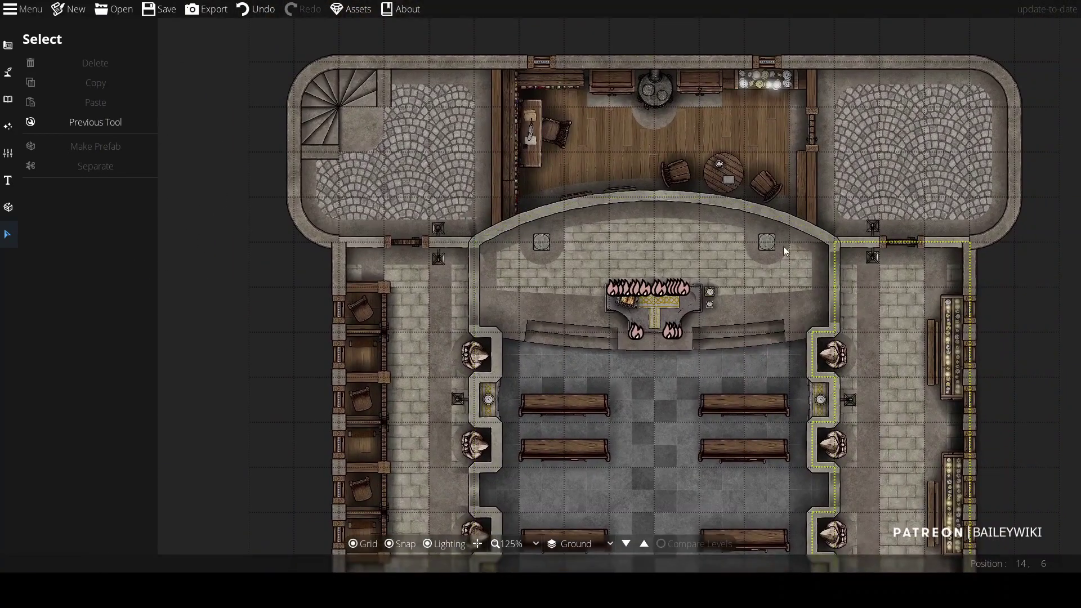
{"action": "scroll", "coordinate": [948, 263], "scroll_direction": "up", "scroll_amount": 4}
{"action": "scroll", "coordinate": [867, 235], "scroll_direction": "down", "scroll_amount": 2}
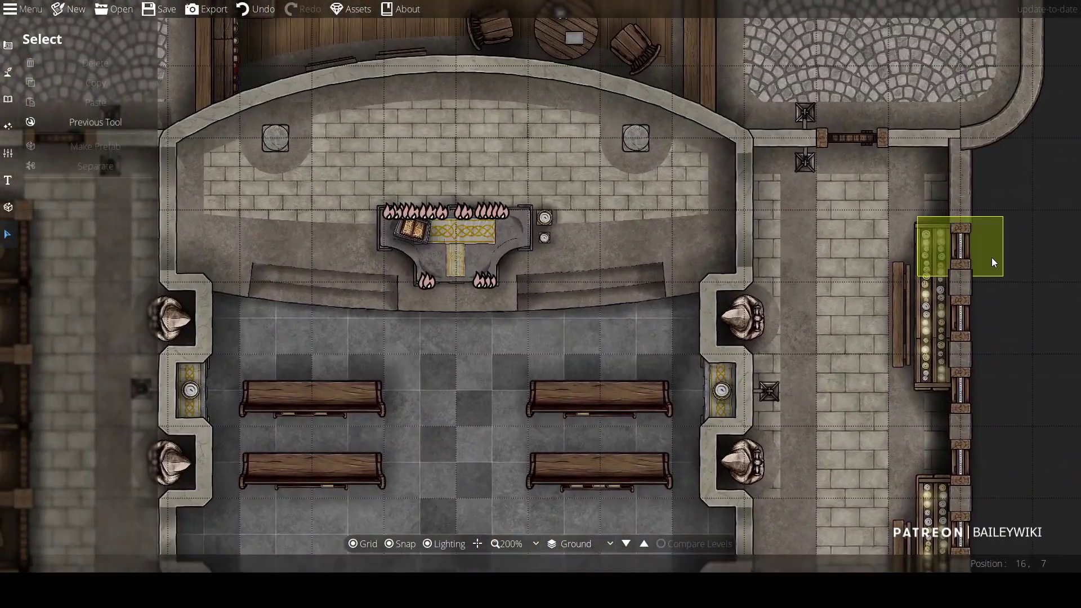
{"action": "left_click", "coordinate": [8, 99]}
{"action": "left_click", "coordinate": [68, 85]}
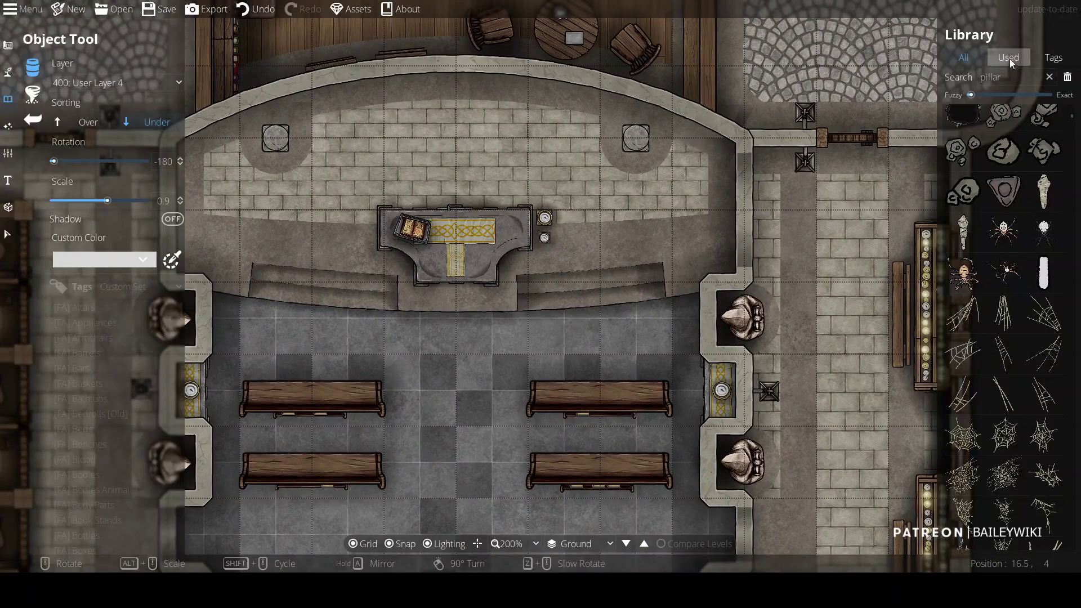
{"action": "scroll", "coordinate": [1022, 162], "scroll_direction": "up", "scroll_amount": 3}
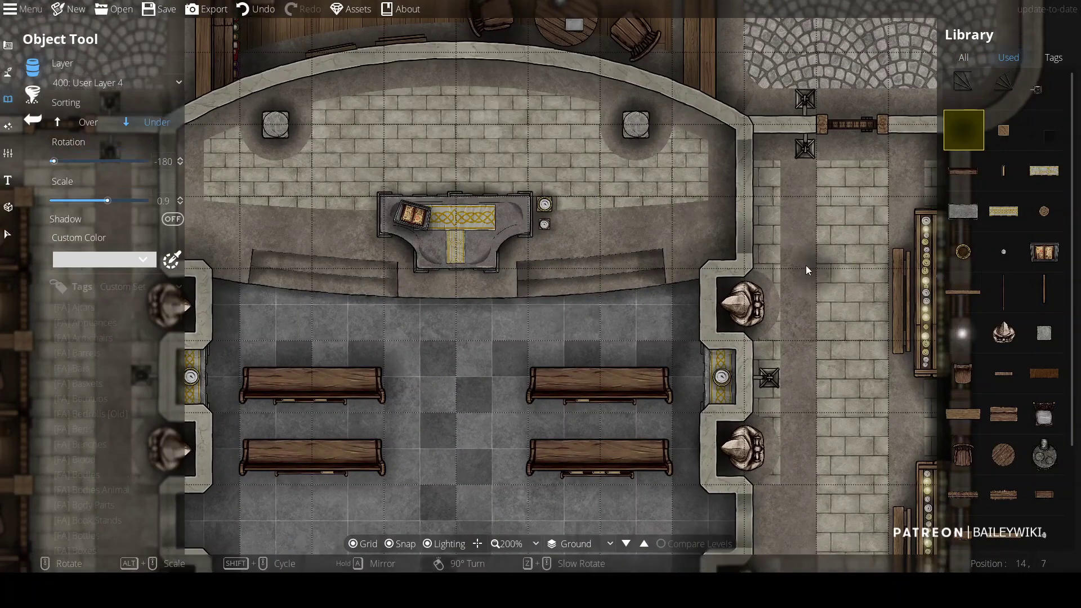
{"action": "scroll", "coordinate": [806, 265], "scroll_direction": "down", "scroll_amount": 3}
{"action": "scroll", "coordinate": [554, 251], "scroll_direction": "up", "scroll_amount": 3}
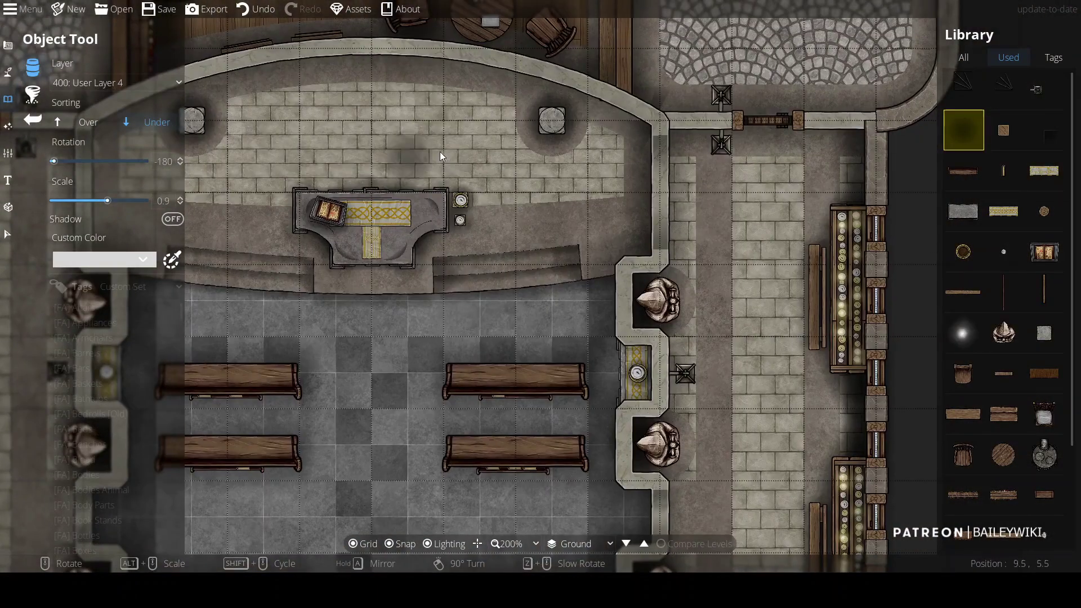
Step: Examine the shaded pillars in the apse and the rooms around it
{"action": "scroll", "coordinate": [441, 156], "scroll_direction": "down", "scroll_amount": 1}
{"action": "scroll", "coordinate": [555, 248], "scroll_direction": "up", "scroll_amount": 1}
{"action": "scroll", "coordinate": [480, 343], "scroll_direction": "down", "scroll_amount": 1}
{"action": "scroll", "coordinate": [480, 344], "scroll_direction": "up", "scroll_amount": 1}
{"action": "scroll", "coordinate": [592, 319], "scroll_direction": "down", "scroll_amount": 1}
{"action": "scroll", "coordinate": [593, 319], "scroll_direction": "up", "scroll_amount": 1}
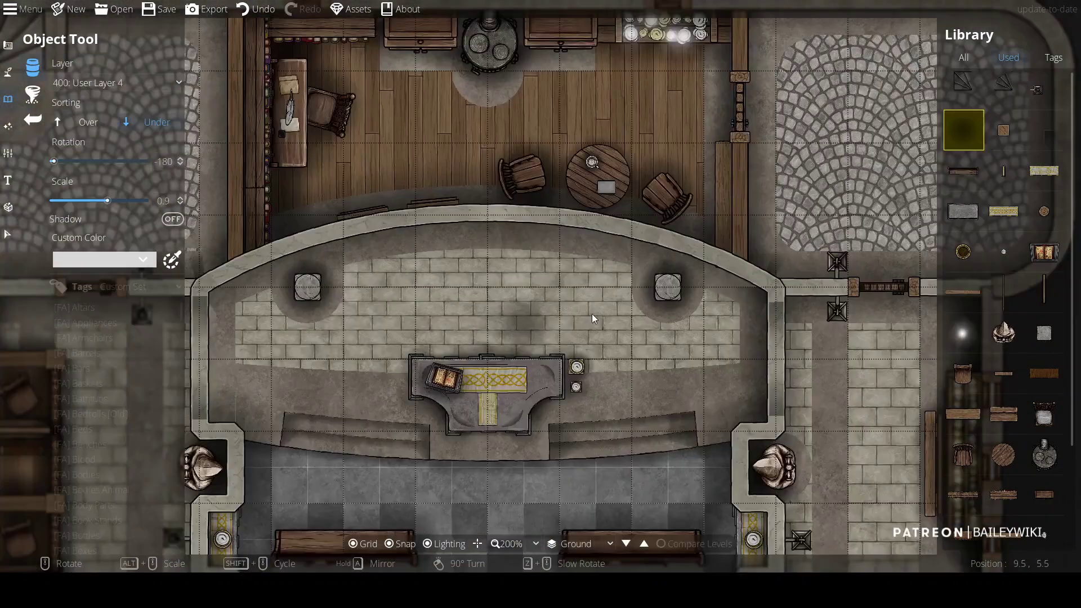
{"action": "scroll", "coordinate": [593, 319], "scroll_direction": "down", "scroll_amount": 2}
{"action": "scroll", "coordinate": [510, 342], "scroll_direction": "up", "scroll_amount": 2}
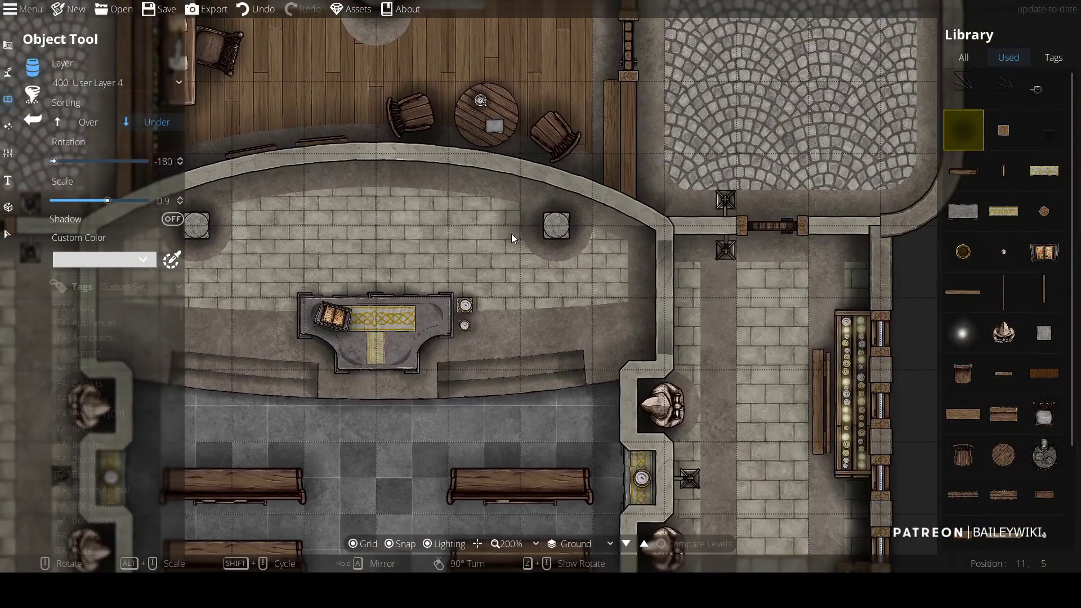
{"action": "scroll", "coordinate": [511, 237], "scroll_direction": "down", "scroll_amount": 2}
{"action": "scroll", "coordinate": [448, 333], "scroll_direction": "up", "scroll_amount": 2}
{"action": "scroll", "coordinate": [453, 330], "scroll_direction": "down", "scroll_amount": 1}
{"action": "scroll", "coordinate": [453, 330], "scroll_direction": "up", "scroll_amount": 1}
Step: Search all assets for "wardrobe" and place two wooden wardrobes side by side, unsnapped, along the northeast room's north wall on layer 200: User Layer 2
{"action": "left_click", "coordinate": [963, 57]}
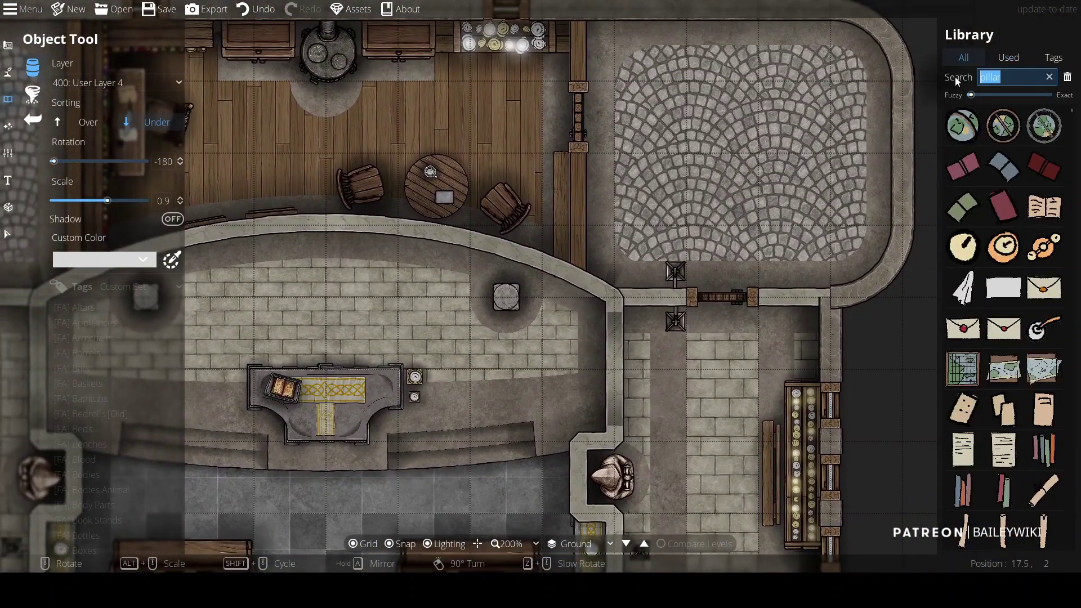
{"action": "type", "text": "wardrobe"}
{"action": "left_click", "coordinate": [972, 254]}
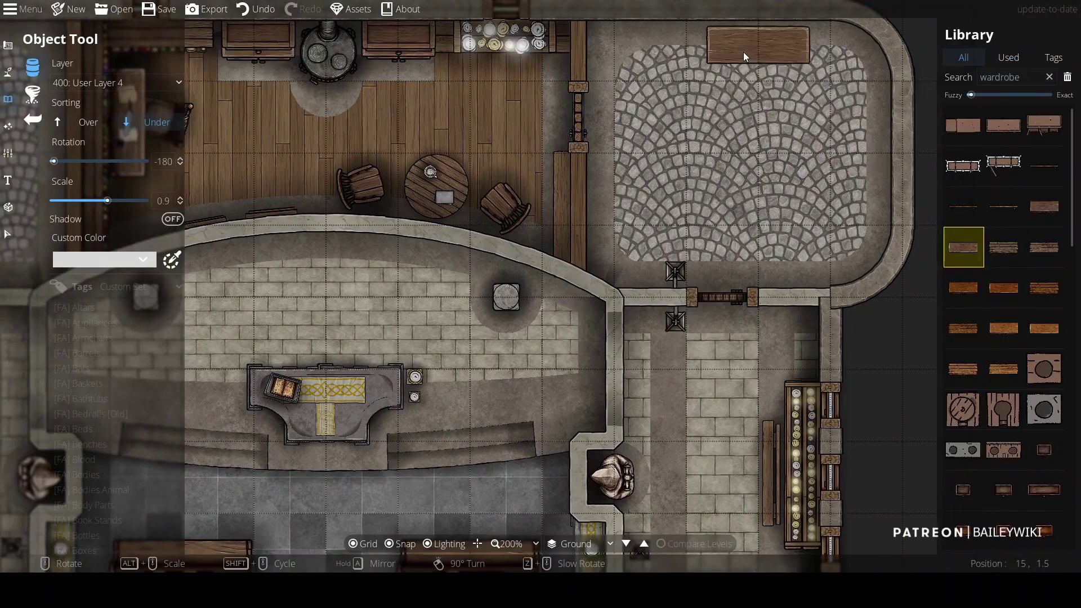
{"action": "scroll", "coordinate": [744, 52], "scroll_direction": "up", "scroll_amount": 1}
{"action": "scroll", "coordinate": [745, 86], "scroll_direction": "down", "scroll_amount": 1}
{"action": "key", "text": "s"}
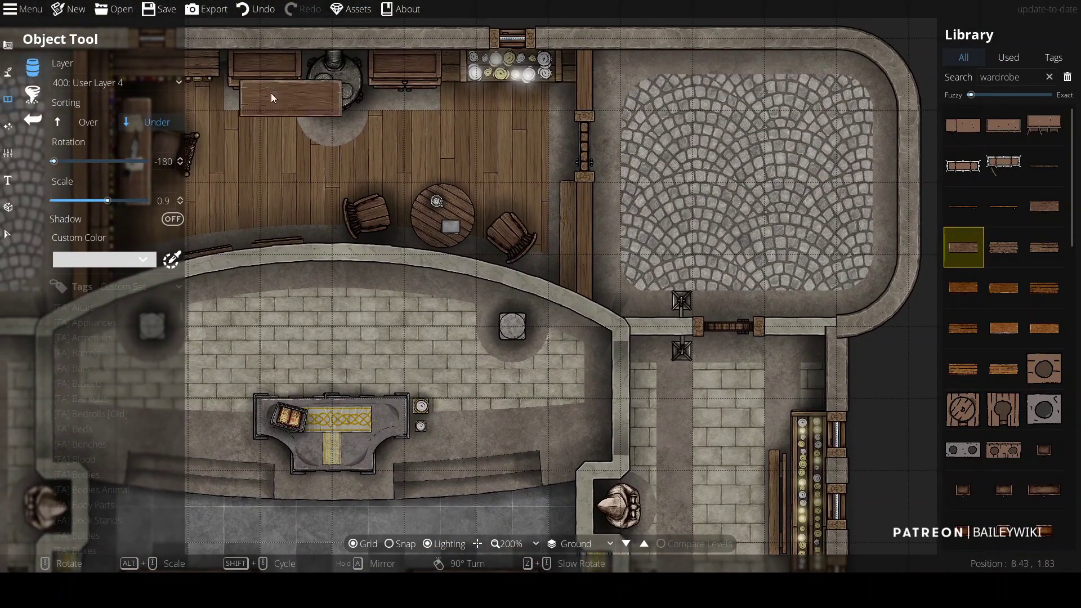
{"action": "key", "text": "Page_Down"}
{"action": "key", "text": "Page_Down"}
{"action": "left_click", "coordinate": [688, 69]}
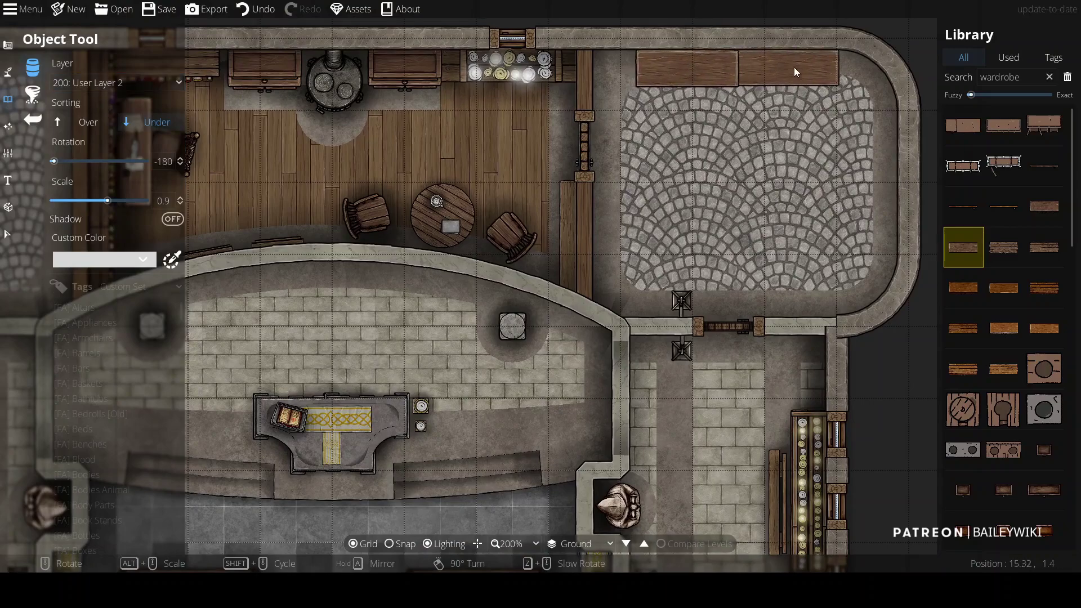
{"action": "left_click", "coordinate": [791, 68]}
Step: Add wooden doors along the front edges of both wardrobes at scale 0.9, leaving some of them ajar
{"action": "scroll", "coordinate": [883, 164], "scroll_direction": "up", "scroll_amount": 4, "text": "shift"}
{"action": "scroll", "coordinate": [883, 164], "scroll_direction": "up", "scroll_amount": 4}
{"action": "scroll", "coordinate": [664, 99], "scroll_direction": "up", "scroll_amount": 6, "text": "ctrl"}
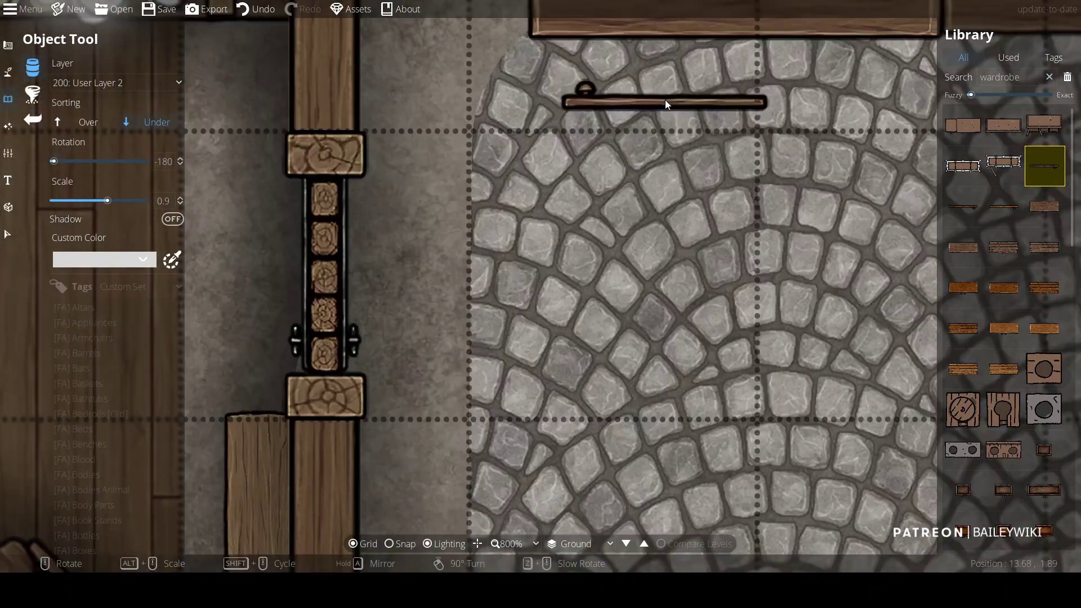
{"action": "left_click", "coordinate": [392, 190]}
{"action": "key", "text": "Right"}
{"action": "left_click", "coordinate": [625, 196]}
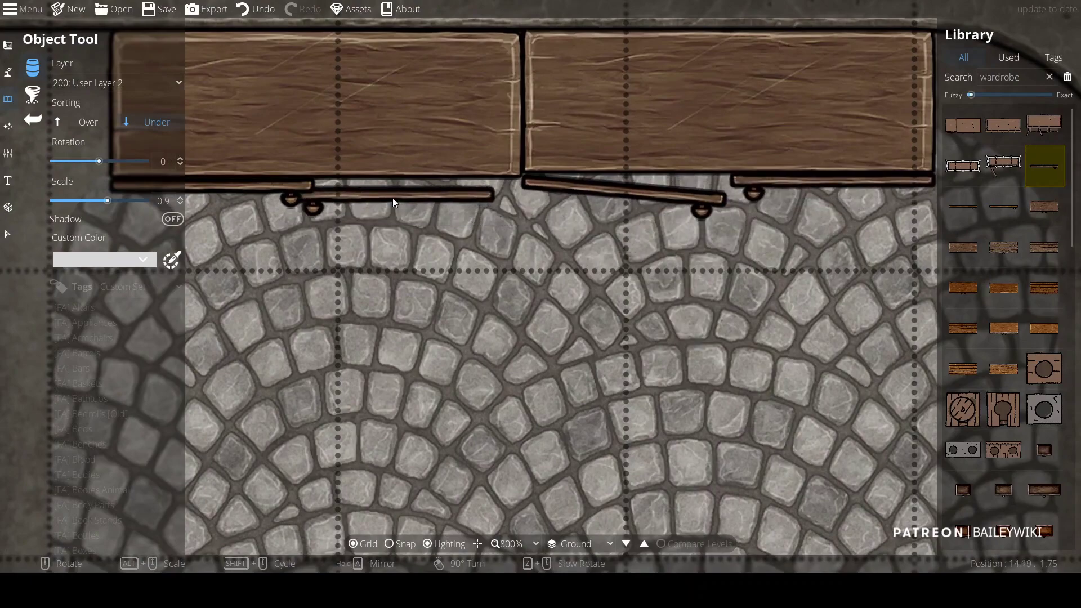
{"action": "left_click", "coordinate": [417, 190]}
{"action": "scroll", "coordinate": [516, 298], "scroll_direction": "down", "scroll_amount": 7, "text": "ctrl"}
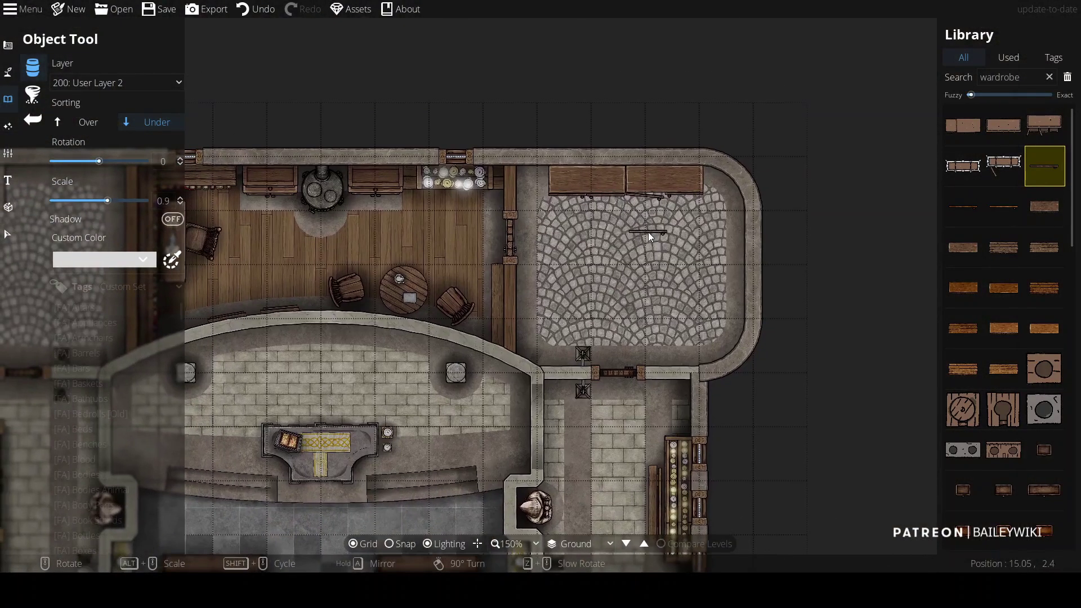
Step: Draw soft shadow paths along the inner walls of the northeast room on layer 400: User Layer 4 at width 0.86
{"action": "scroll", "coordinate": [648, 232], "scroll_direction": "up", "scroll_amount": 5, "text": "ctrl"}
{"action": "scroll", "coordinate": [637, 232], "scroll_direction": "down", "scroll_amount": 4, "text": "ctrl"}
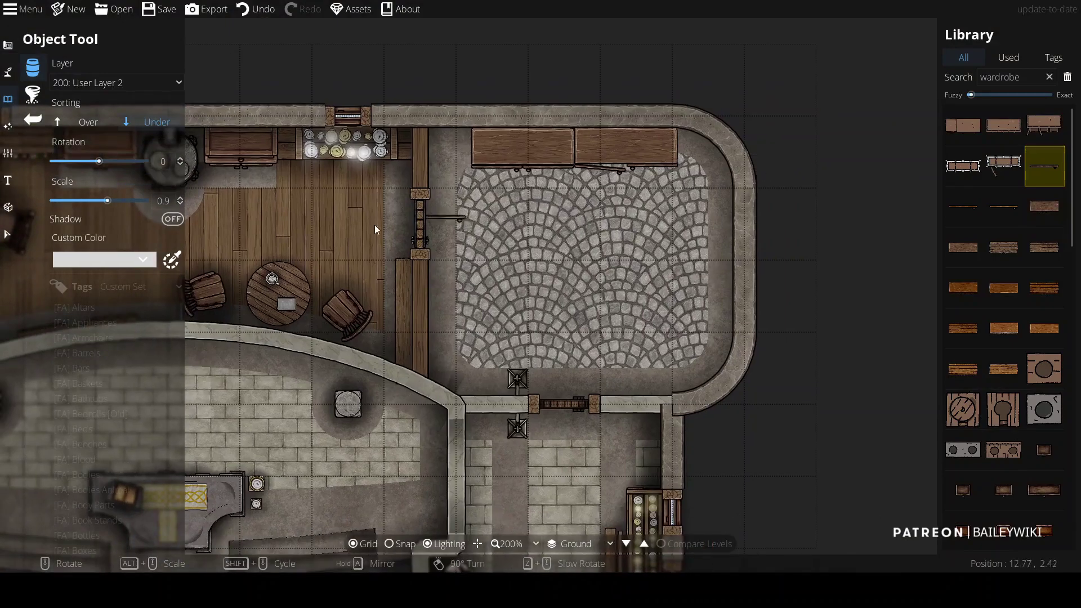
{"action": "left_click", "coordinate": [79, 141]}
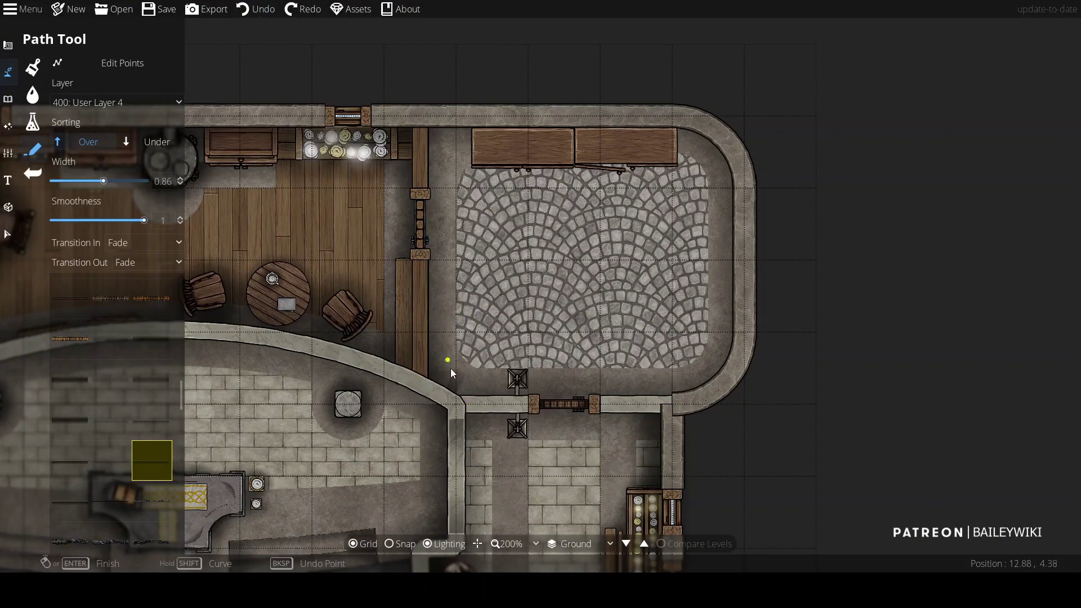
{"action": "left_click", "coordinate": [422, 132]}
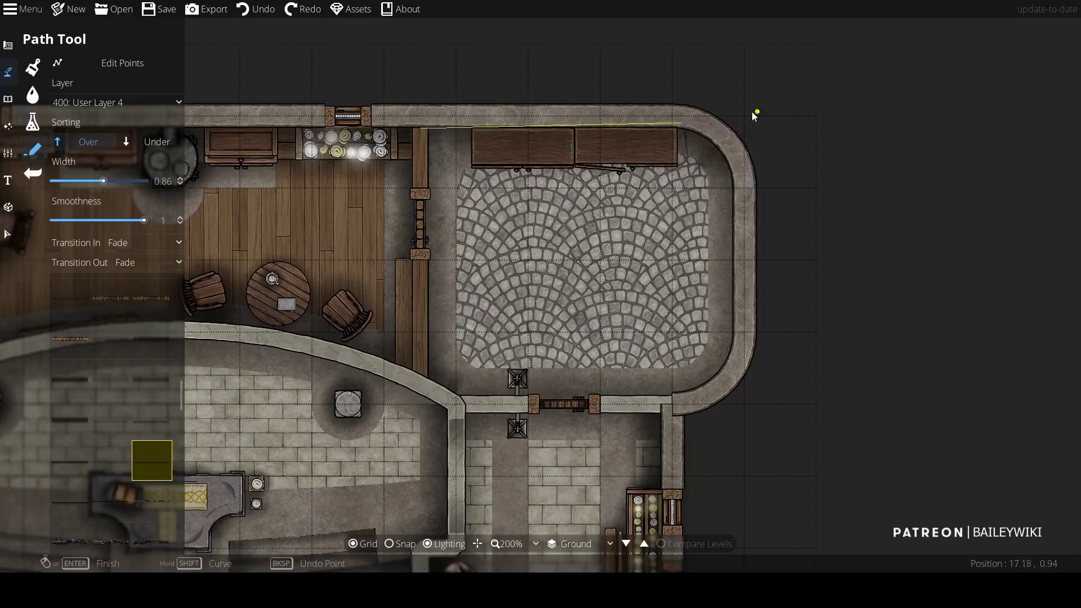
{"action": "left_click", "coordinate": [748, 197]}
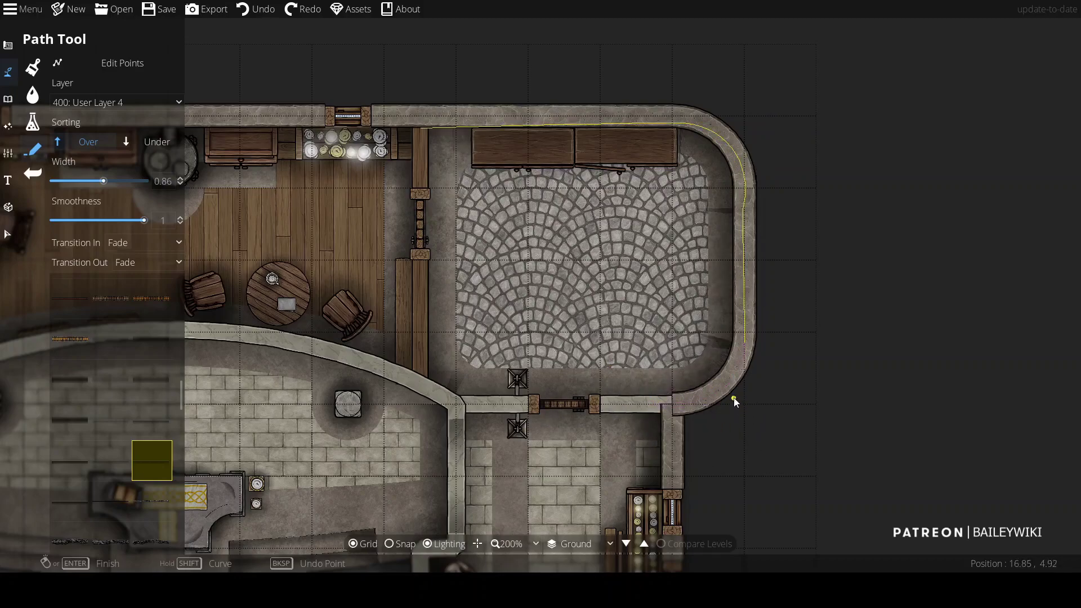
{"action": "right_click", "coordinate": [753, 430]}
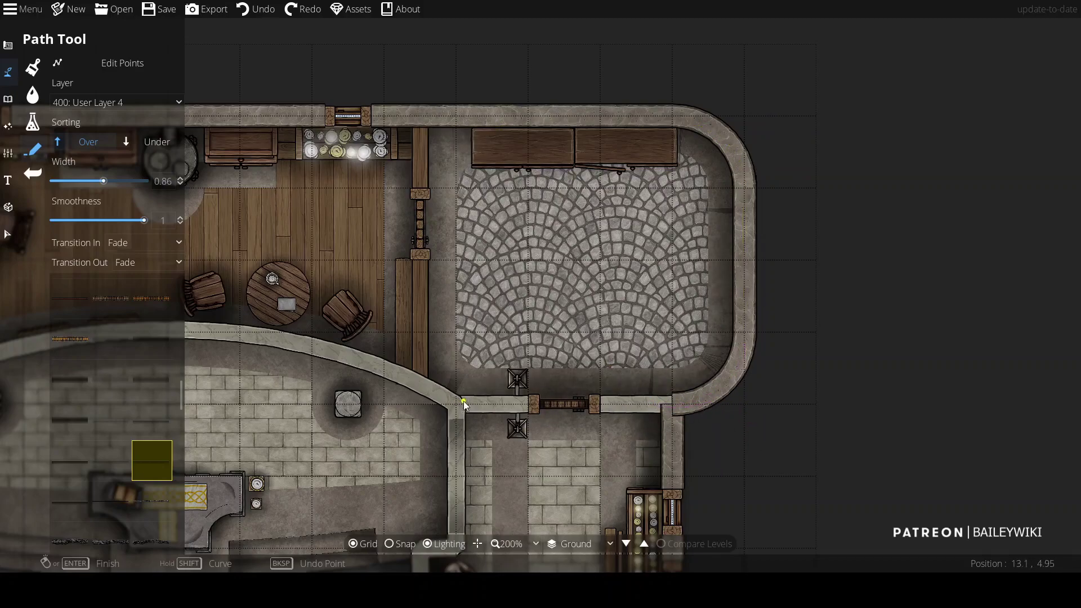
Step: Add a narrower shadow path around the two wardrobes on layer 100: User Layer 1 at width 0.4
{"action": "left_click", "coordinate": [115, 102]}
{"action": "left_click", "coordinate": [91, 115]}
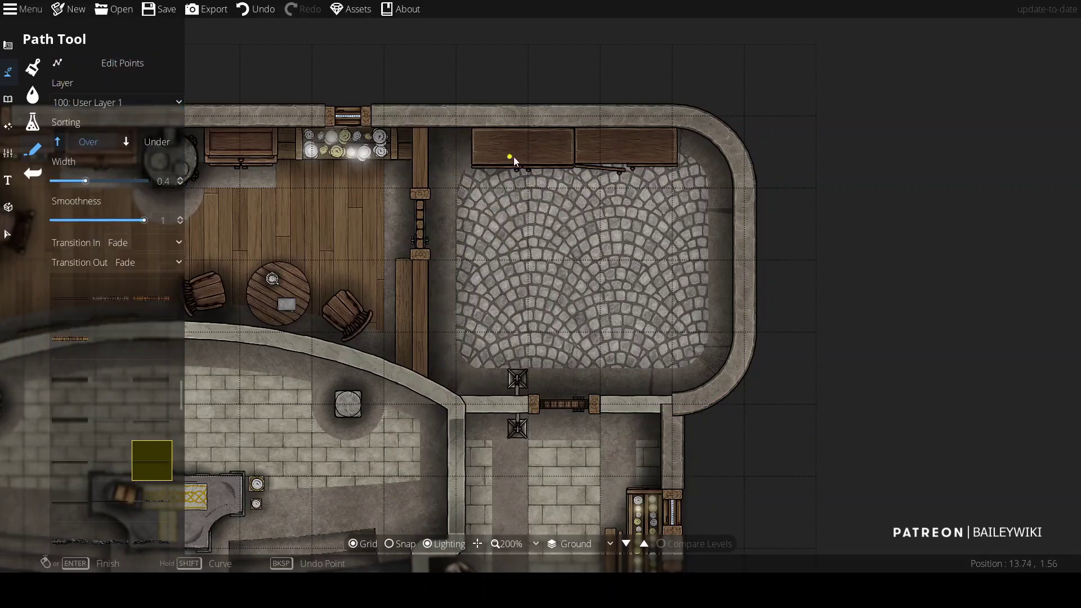
{"action": "left_click", "coordinate": [8, 100]}
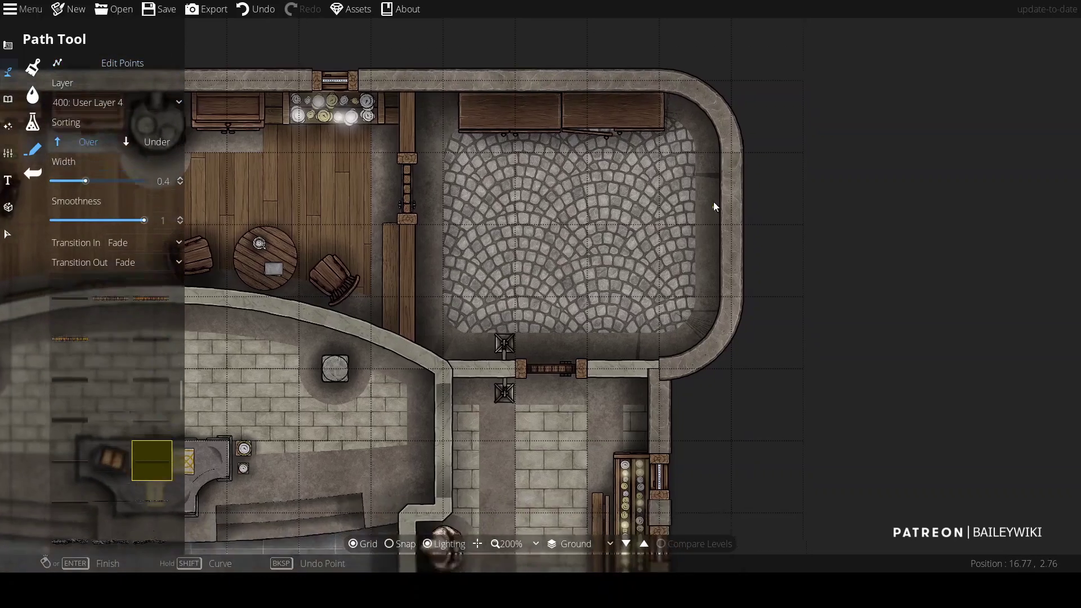
Step: Search all assets for "table" and fit triangular wooden tabletops at scale 1.2 into the northeast room's northwest, northeast and southeast corners
{"action": "scroll", "coordinate": [560, 239], "scroll_direction": "up", "scroll_amount": 2}
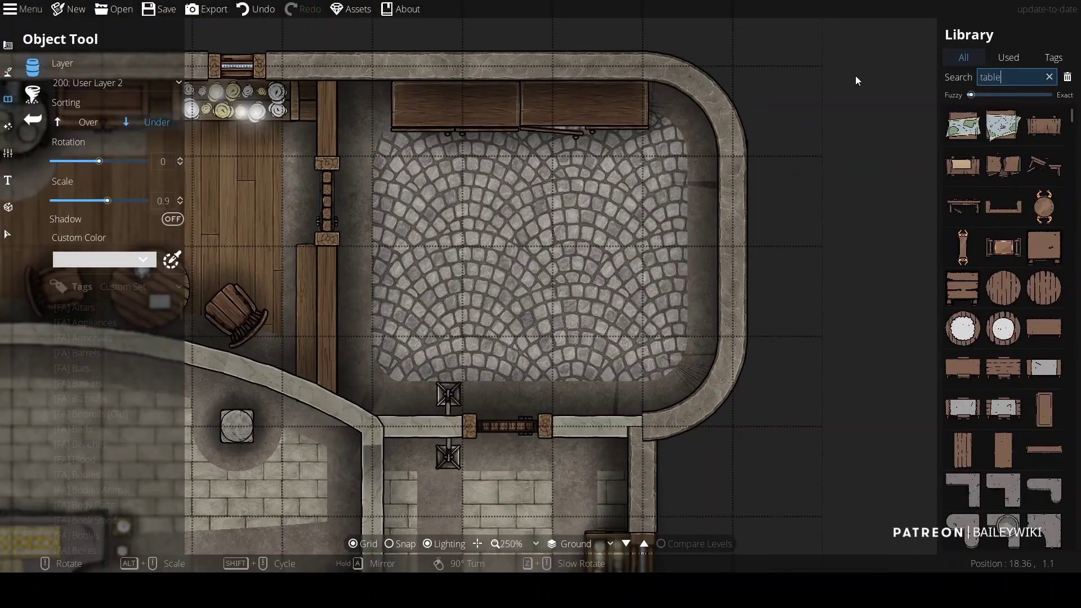
{"action": "scroll", "coordinate": [1004, 282], "scroll_direction": "down", "scroll_amount": 8}
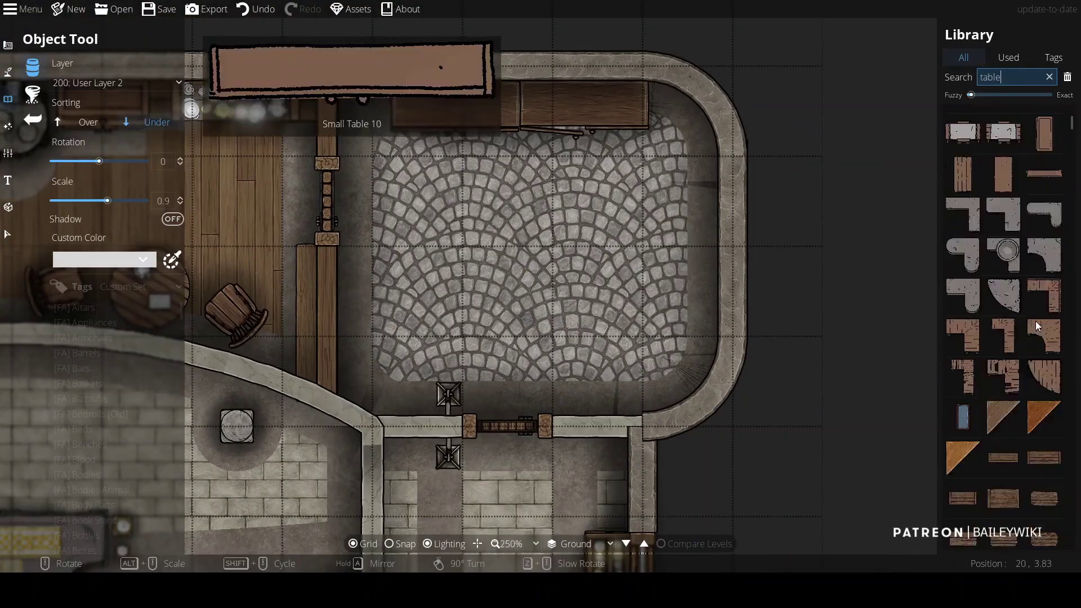
{"action": "left_click", "coordinate": [1005, 251]}
{"action": "scroll", "coordinate": [677, 371], "scroll_direction": "down", "scroll_amount": 4}
{"action": "scroll", "coordinate": [667, 363], "scroll_direction": "up", "scroll_amount": 3, "text": "alt"}
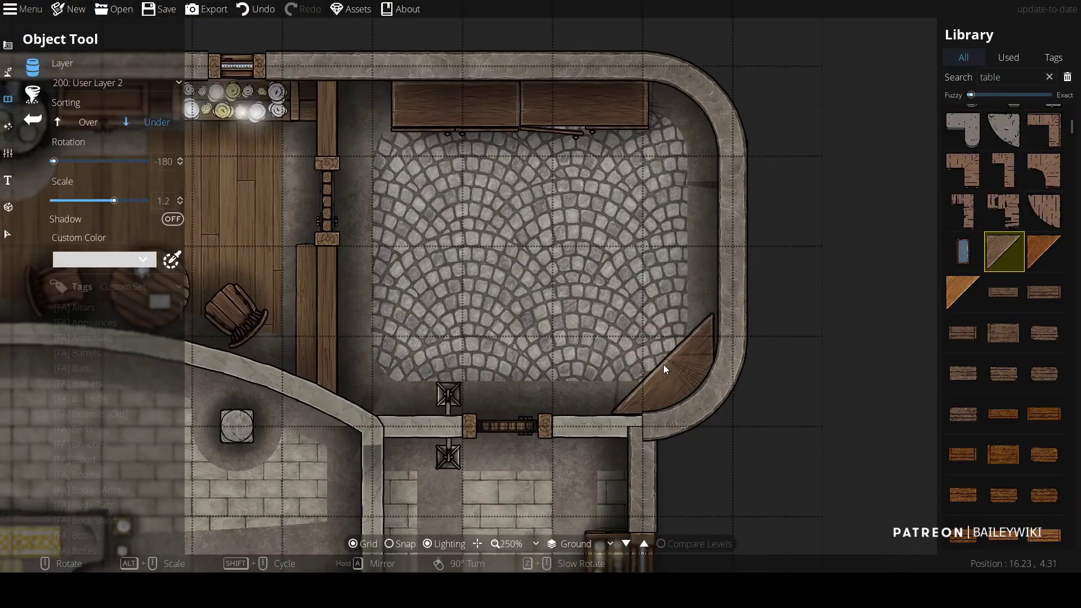
{"action": "left_click", "coordinate": [664, 360]}
{"action": "scroll", "coordinate": [490, 197], "scroll_direction": "up", "scroll_amount": 4}
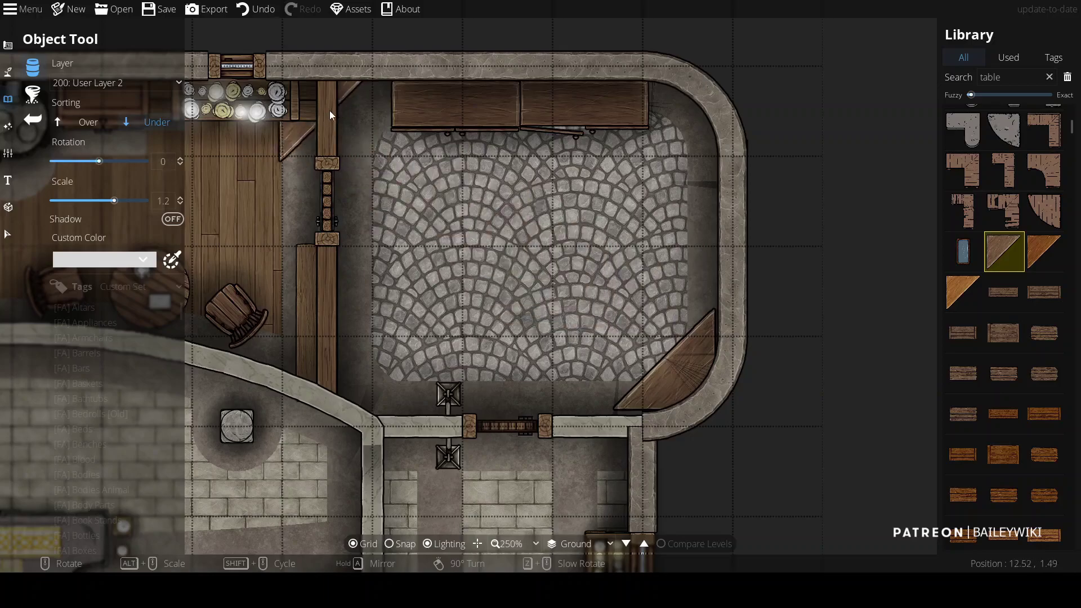
{"action": "left_click", "coordinate": [381, 124]}
{"action": "scroll", "coordinate": [684, 116], "scroll_direction": "up", "scroll_amount": 2}
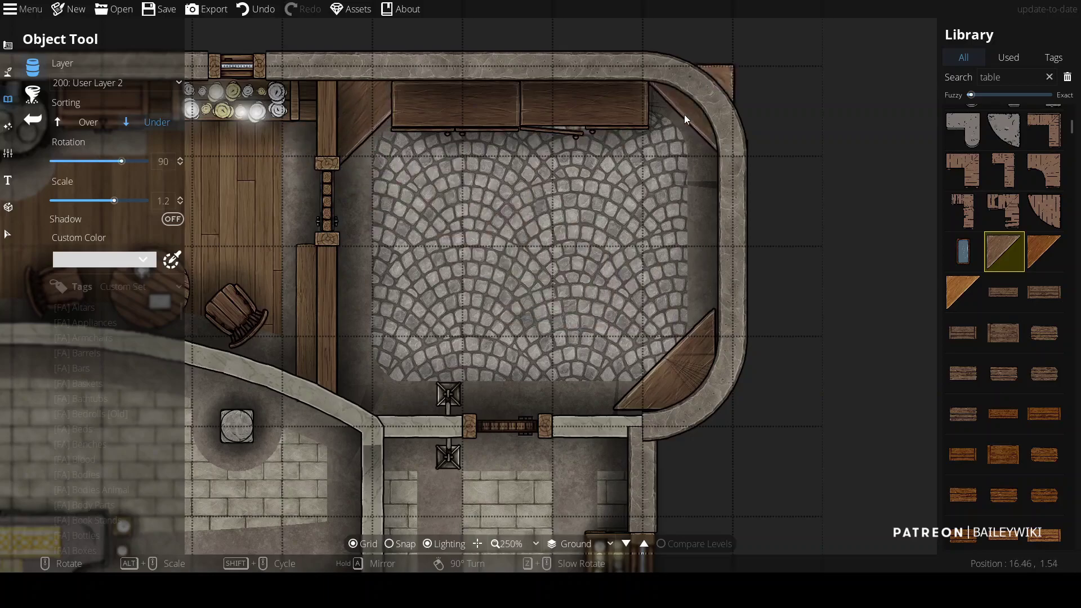
{"action": "left_click", "coordinate": [664, 136]}
{"action": "scroll", "coordinate": [731, 232], "scroll_direction": "up", "scroll_amount": 3, "text": "ctrl"}
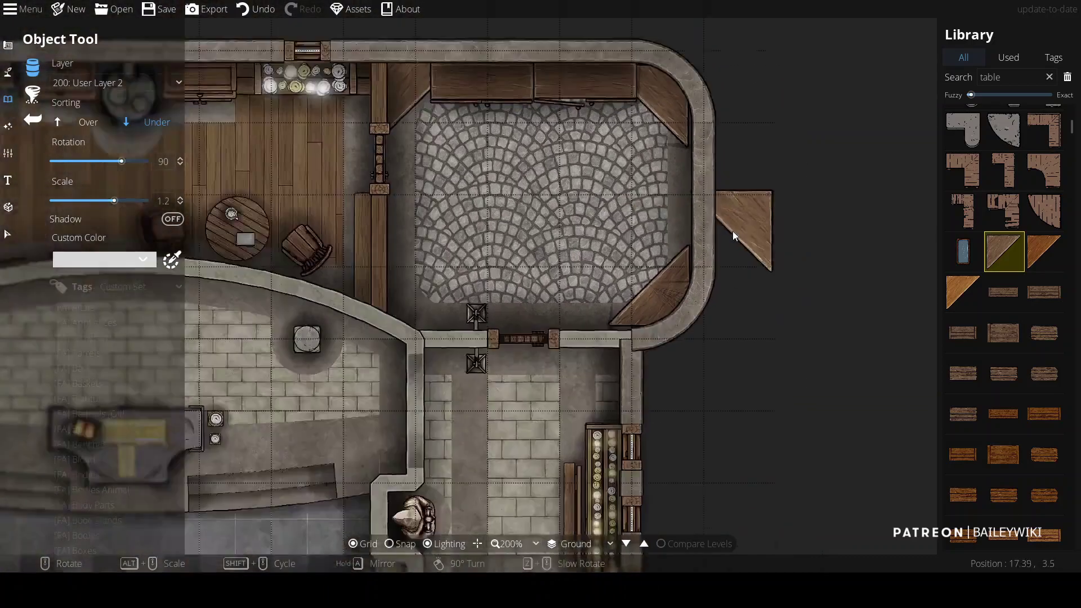
Step: Search for "plank" and place Plank Vertical Ashen D3 1x1 pieces against the ends of the corner tabletops, enlarging them to scale 1.4
{"action": "type", "text": "plank"}
{"action": "left_click", "coordinate": [1008, 124]}
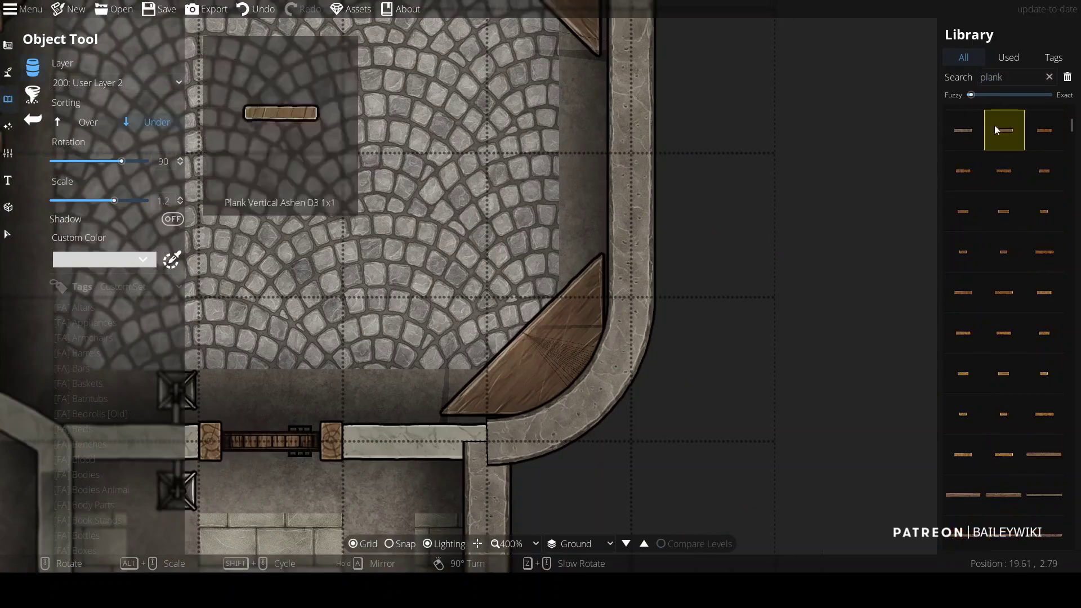
{"action": "scroll", "coordinate": [508, 397], "scroll_direction": "down", "scroll_amount": 6}
{"action": "key", "text": "w"}
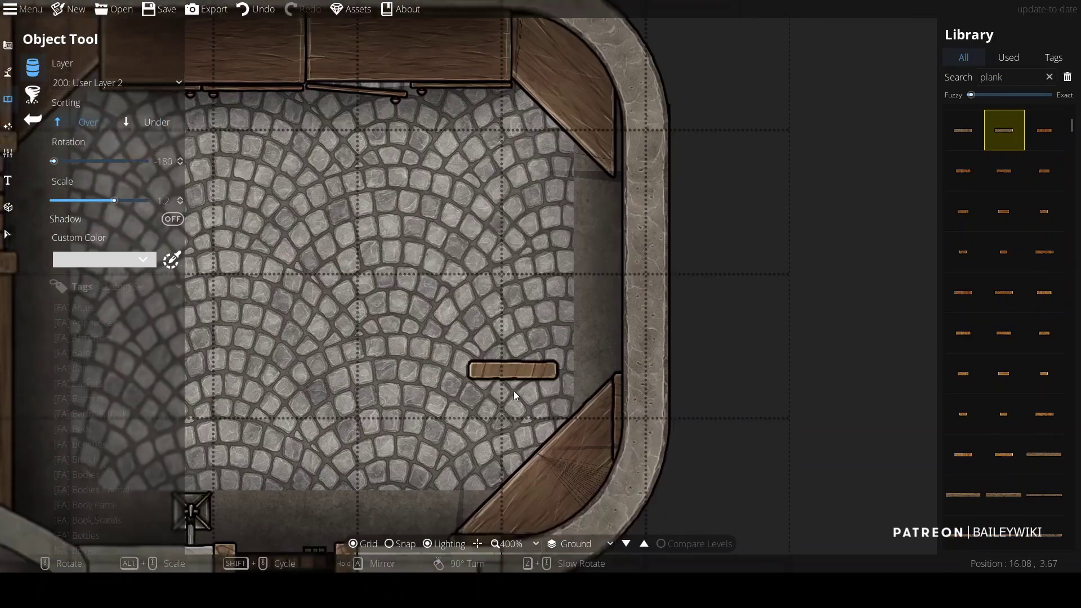
{"action": "scroll", "coordinate": [546, 71], "scroll_direction": "down", "scroll_amount": 6}
{"action": "scroll", "coordinate": [546, 71], "scroll_direction": "down", "scroll_amount": 6}
{"action": "key", "text": "ctrl+z"}
{"action": "scroll", "coordinate": [302, 126], "scroll_direction": "down", "scroll_amount": 4}
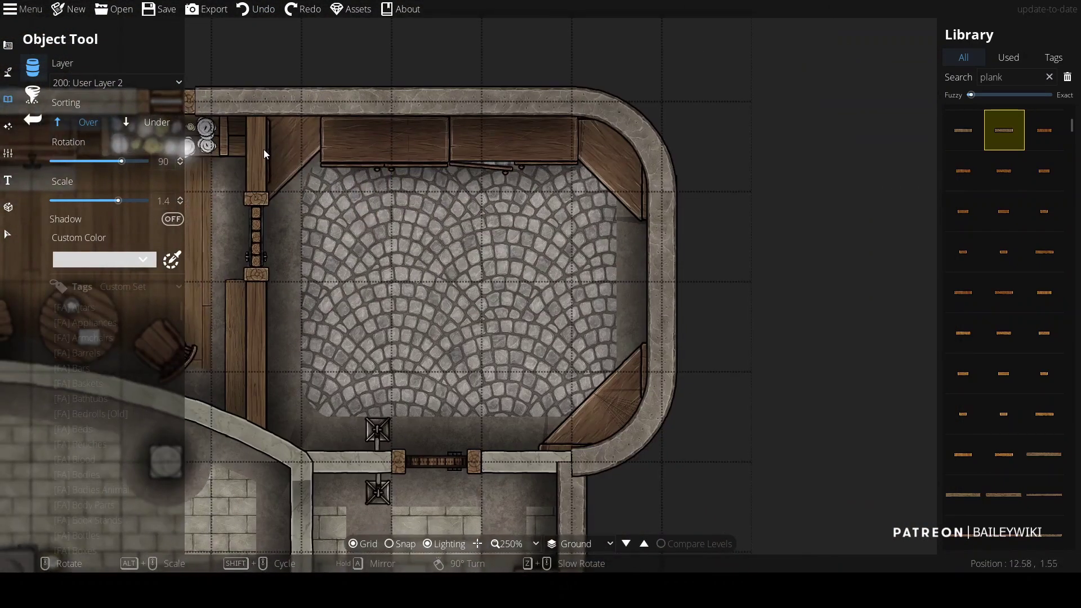
{"action": "left_click", "coordinate": [263, 150]}
{"action": "scroll", "coordinate": [394, 281], "scroll_direction": "up", "scroll_amount": 3}
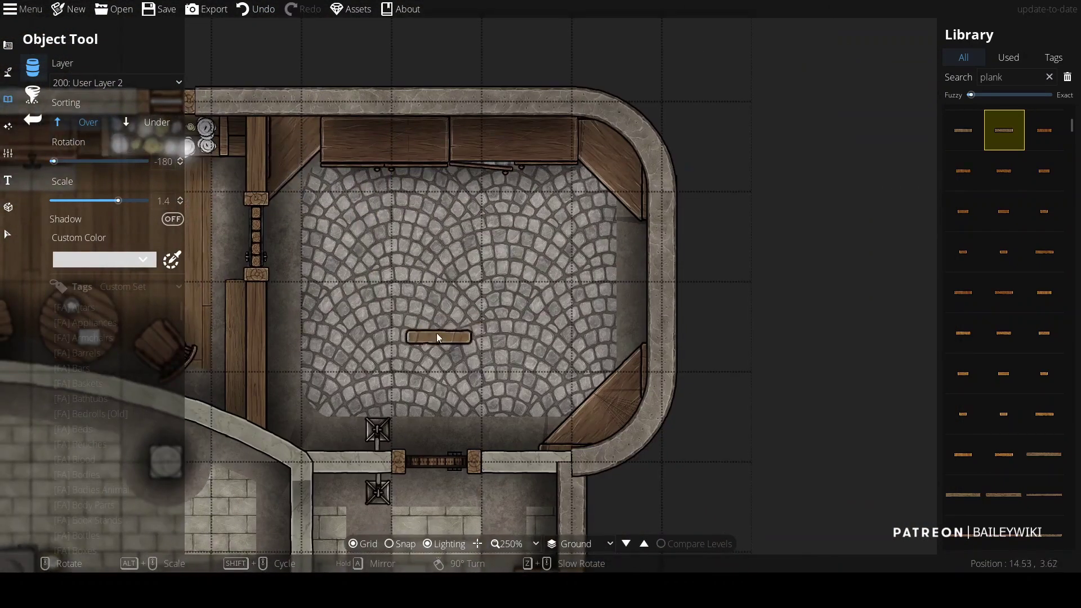
Step: Shade the corner furniture with the used soft shadow object sorted under and a width 0.4 shadow path on layer 400: User Layer 4
{"action": "key", "text": "s"}
{"action": "left_click", "coordinate": [1008, 58]}
{"action": "left_click", "coordinate": [964, 130]}
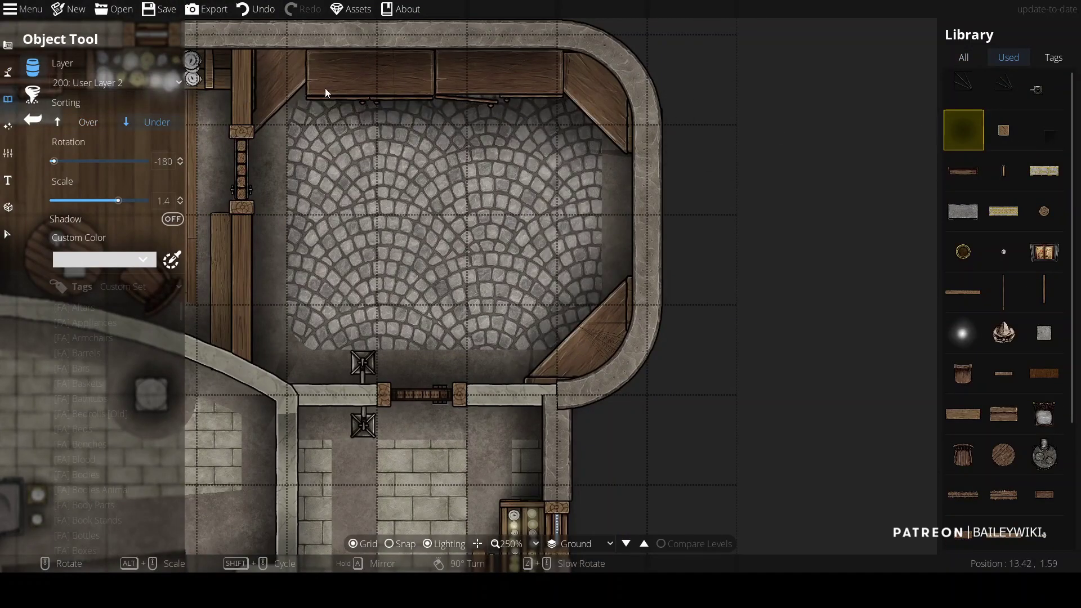
{"action": "left_click", "coordinate": [76, 152]}
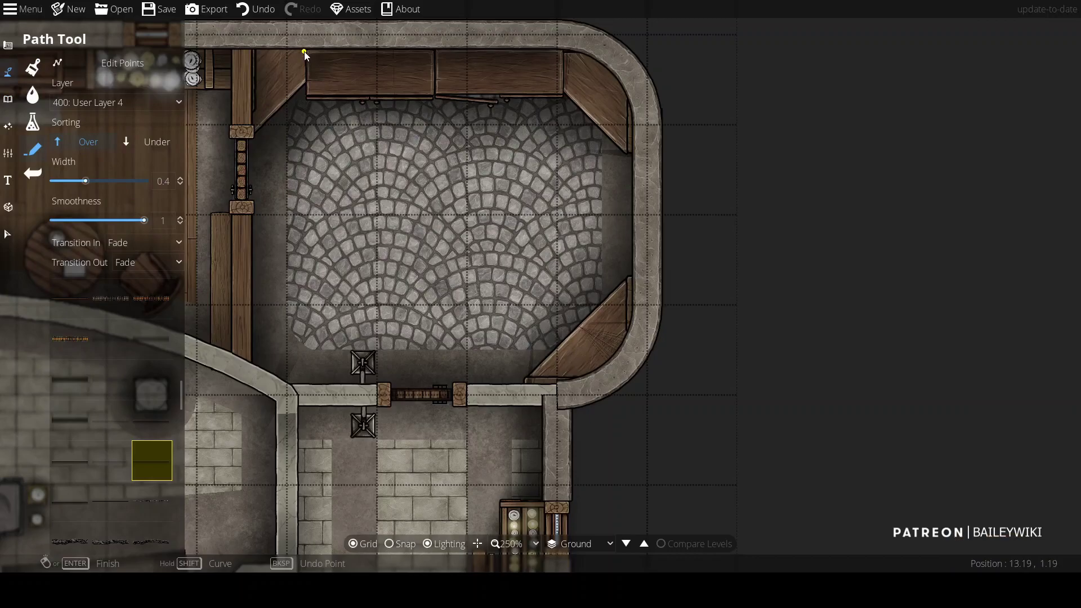
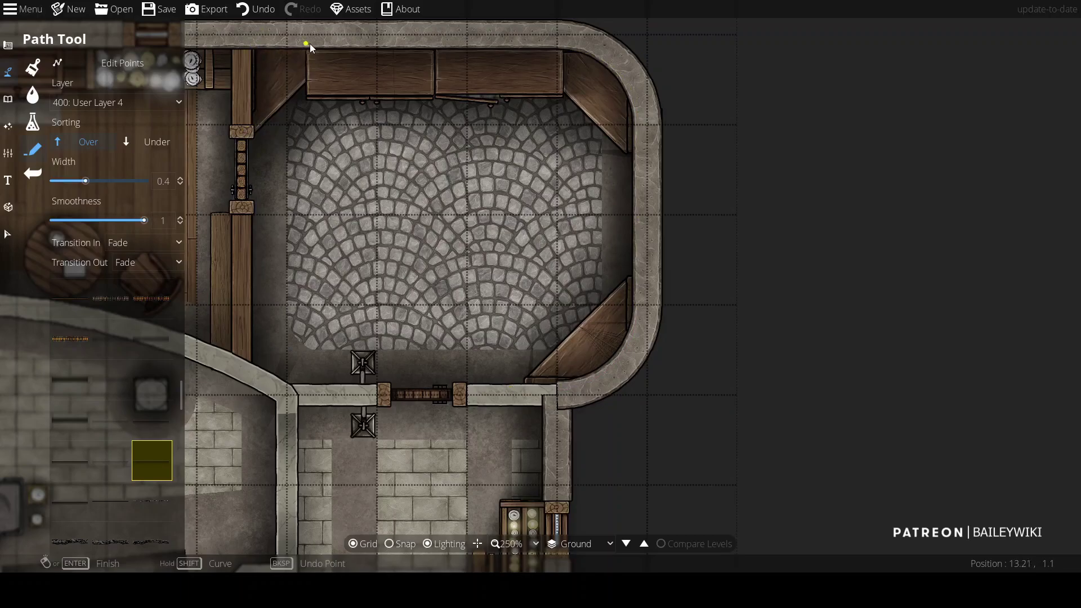
{"action": "scroll", "coordinate": [647, 151], "scroll_direction": "down", "scroll_amount": 5}
{"action": "scroll", "coordinate": [659, 124], "scroll_direction": "up", "scroll_amount": 4}
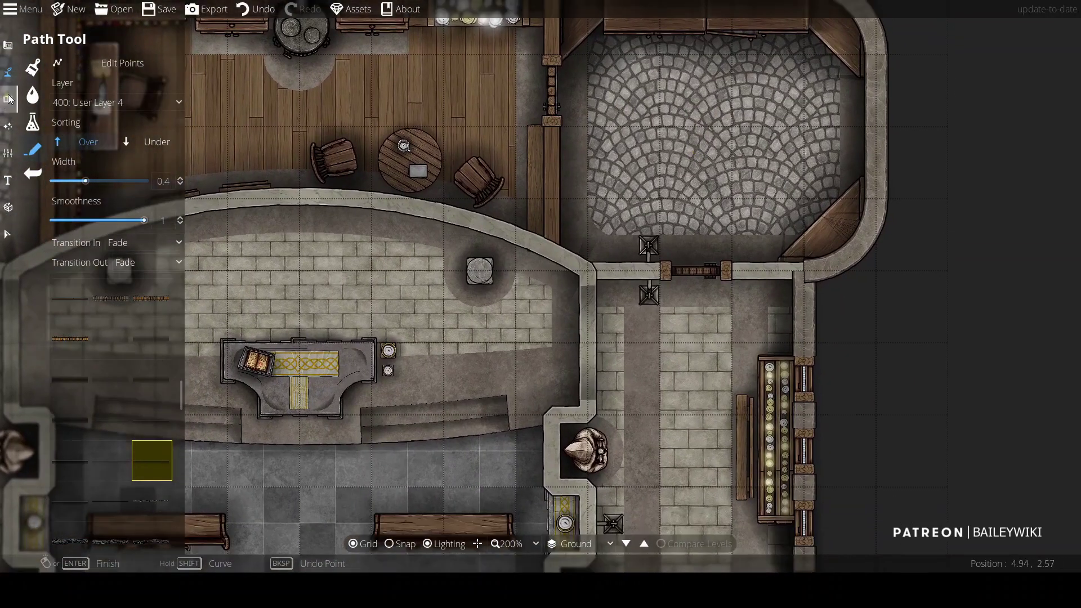
Step: Search for "pick" and place three small pick pieces as wall pegs along the northeast room's west wall, rotated 90 at scale 1.4
{"action": "left_click", "coordinate": [8, 99]}
{"action": "type", "text": "pick"}
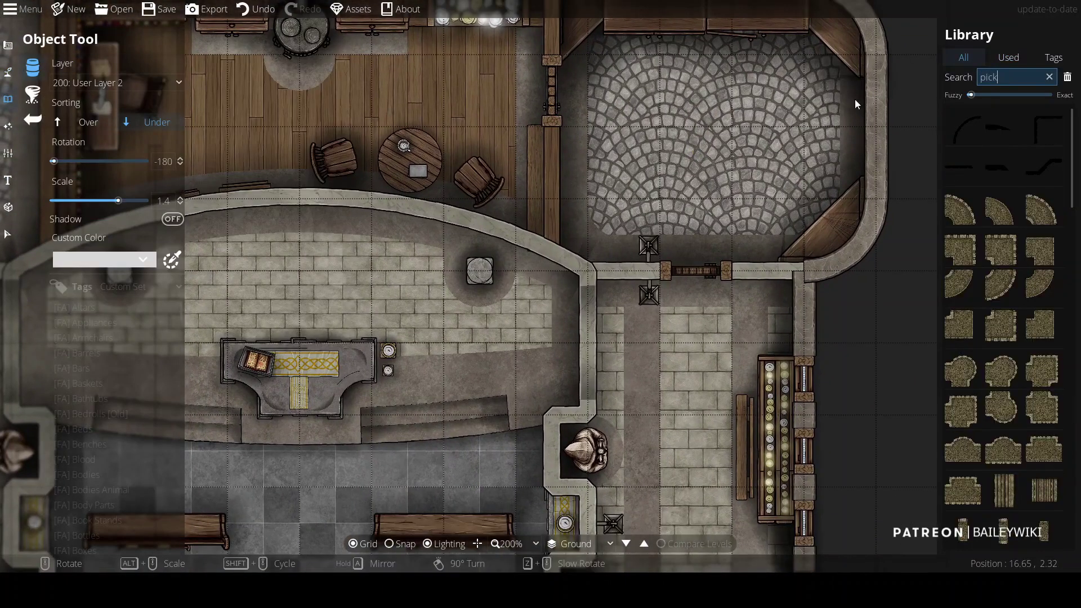
{"action": "scroll", "coordinate": [1075, 508], "scroll_direction": "down", "scroll_amount": 10}
{"action": "scroll", "coordinate": [1074, 508], "scroll_direction": "down", "scroll_amount": 1}
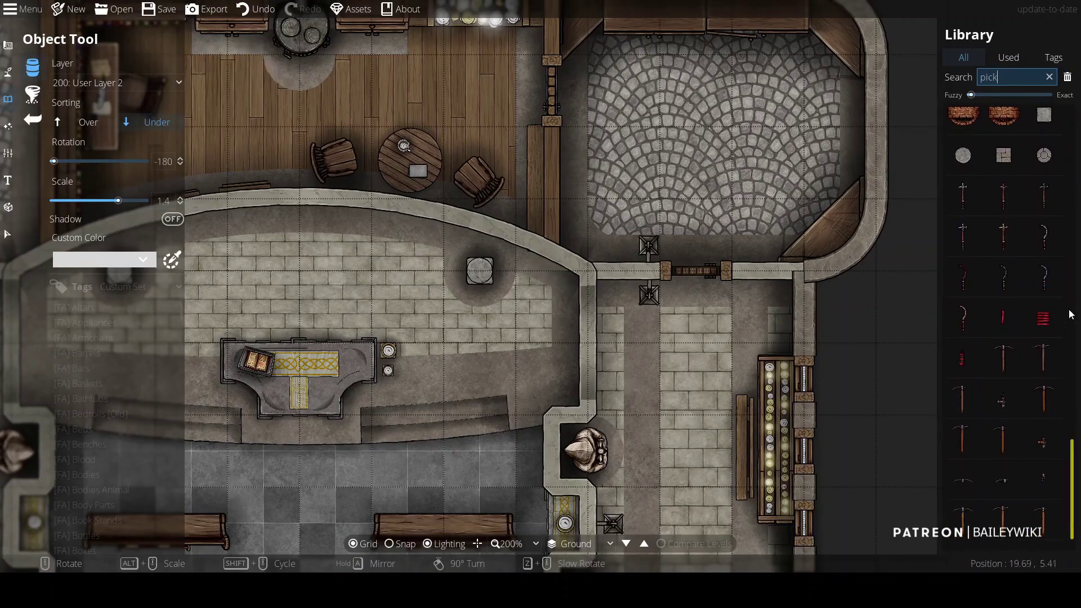
{"action": "left_click", "coordinate": [1004, 398]}
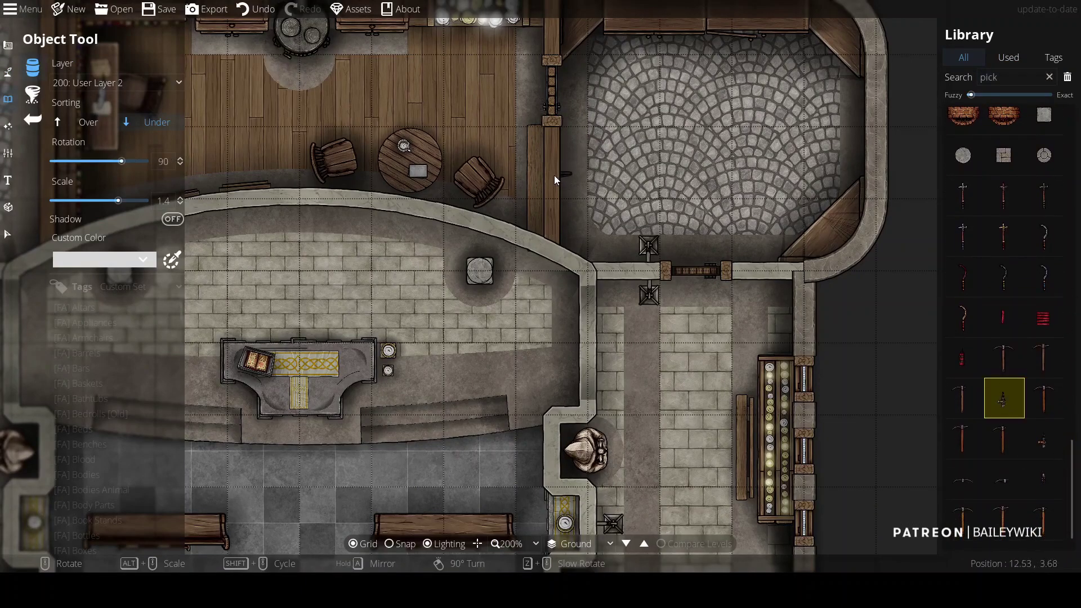
{"action": "scroll", "coordinate": [552, 205], "scroll_direction": "up", "scroll_amount": 2}
Step: Search for "retaining" and lay a dark wooden retaining wall piece as a rail along the pegs, rotated 90 at scale 0.5
{"action": "double_click", "coordinate": [994, 77]}
{"action": "type", "text": "retaining"}
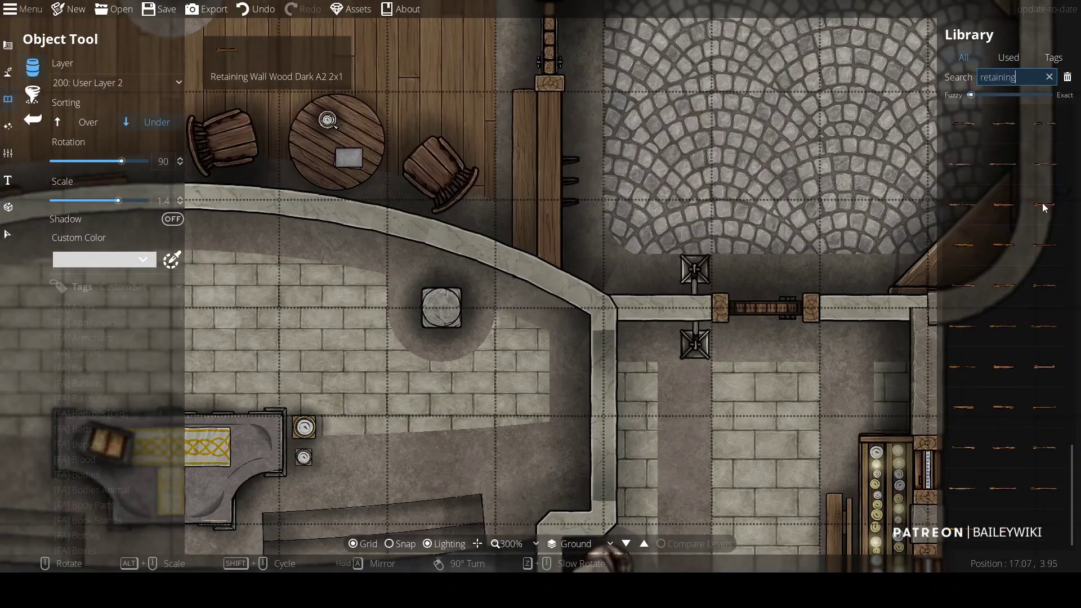
{"action": "scroll", "coordinate": [639, 204], "scroll_direction": "down", "scroll_amount": 9}
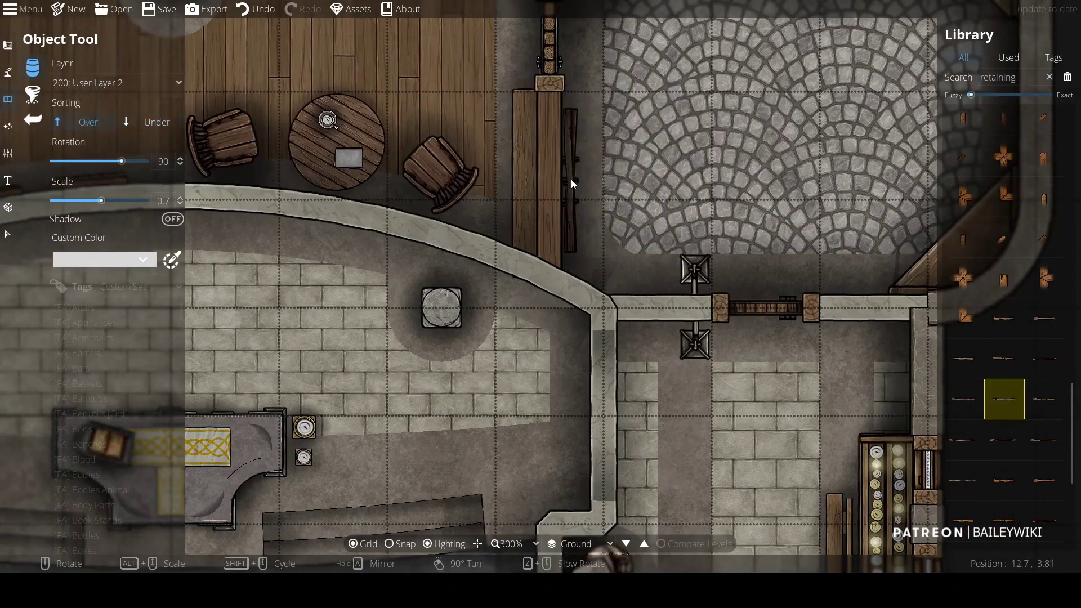
{"action": "scroll", "coordinate": [777, 231], "scroll_direction": "down", "scroll_amount": 2}
{"action": "scroll", "coordinate": [776, 230], "scroll_direction": "down", "scroll_amount": 3}
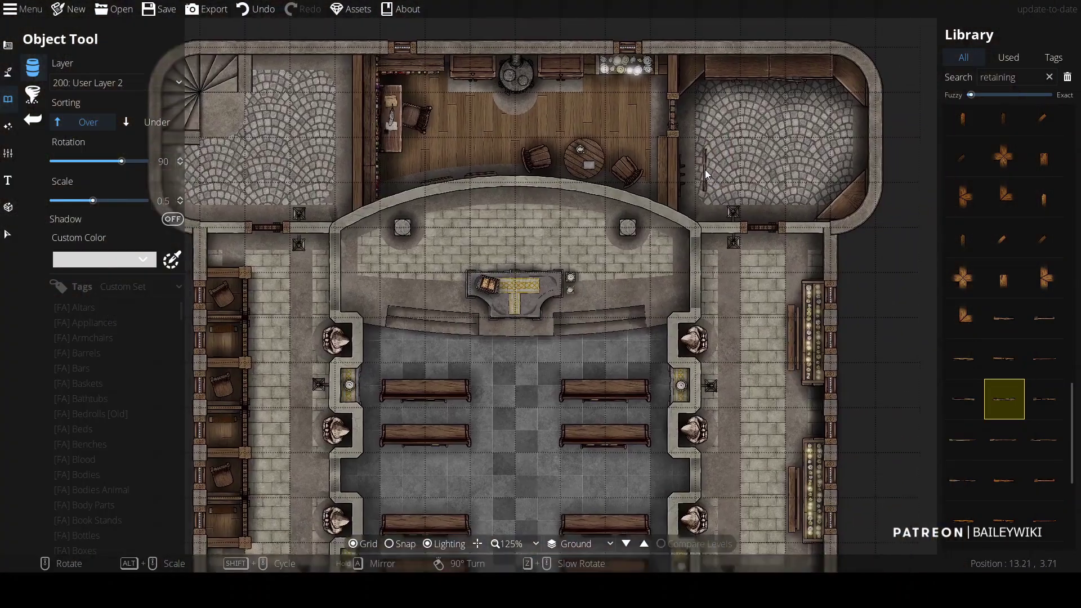
Step: Search for "broom" and stand a broom against the northeast room's east wall above the corner tabletop, rotated 90 at scale 1.1
{"action": "double_click", "coordinate": [1008, 77]}
{"action": "type", "text": "broom"}
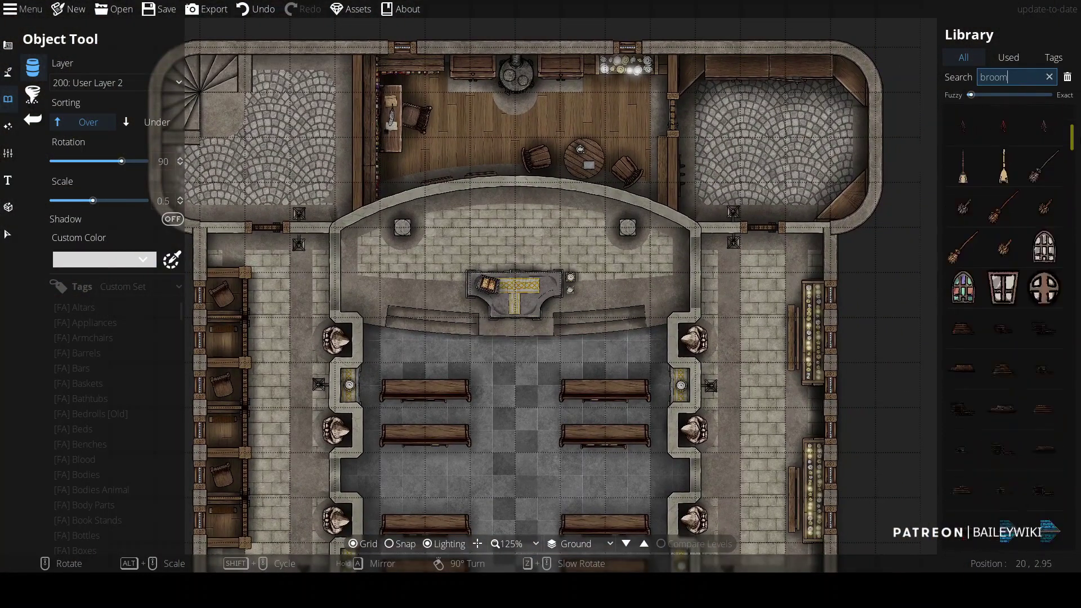
{"action": "scroll", "coordinate": [963, 338], "scroll_direction": "down", "scroll_amount": 2}
{"action": "left_click", "coordinate": [961, 340]}
{"action": "scroll", "coordinate": [856, 153], "scroll_direction": "up", "scroll_amount": 6, "text": "alt"}
{"action": "scroll", "coordinate": [870, 172], "scroll_direction": "up", "scroll_amount": 6}
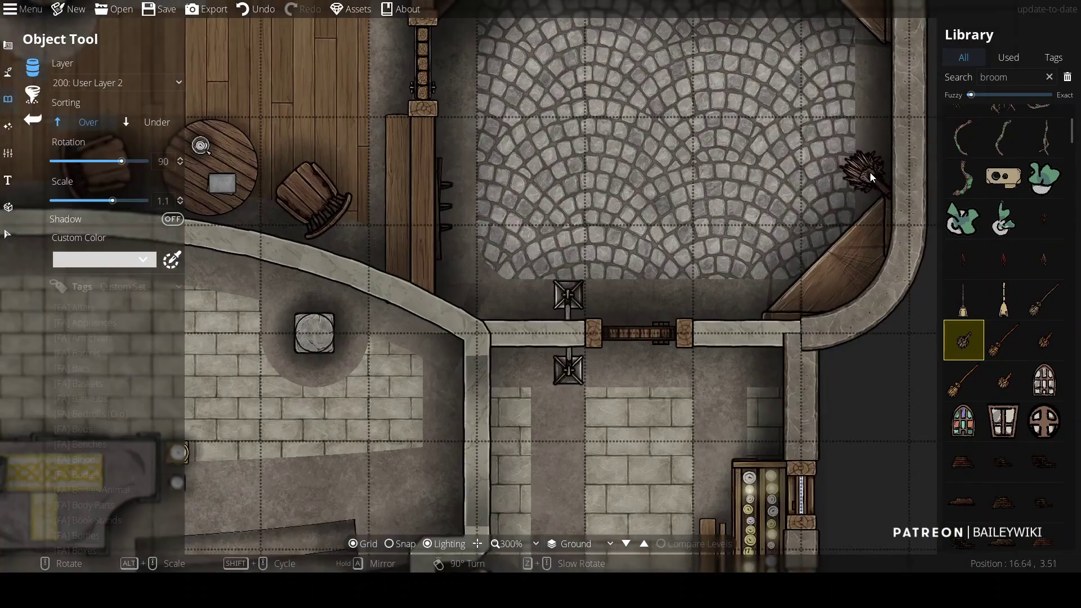
{"action": "scroll", "coordinate": [817, 159], "scroll_direction": "down", "scroll_amount": 6}
Step: Search for "bucket" and place Bucket Pail Metal Rusty A 1x1 beside the broom along the east wall
{"action": "type", "text": "bucket"}
{"action": "left_click", "coordinate": [965, 166]}
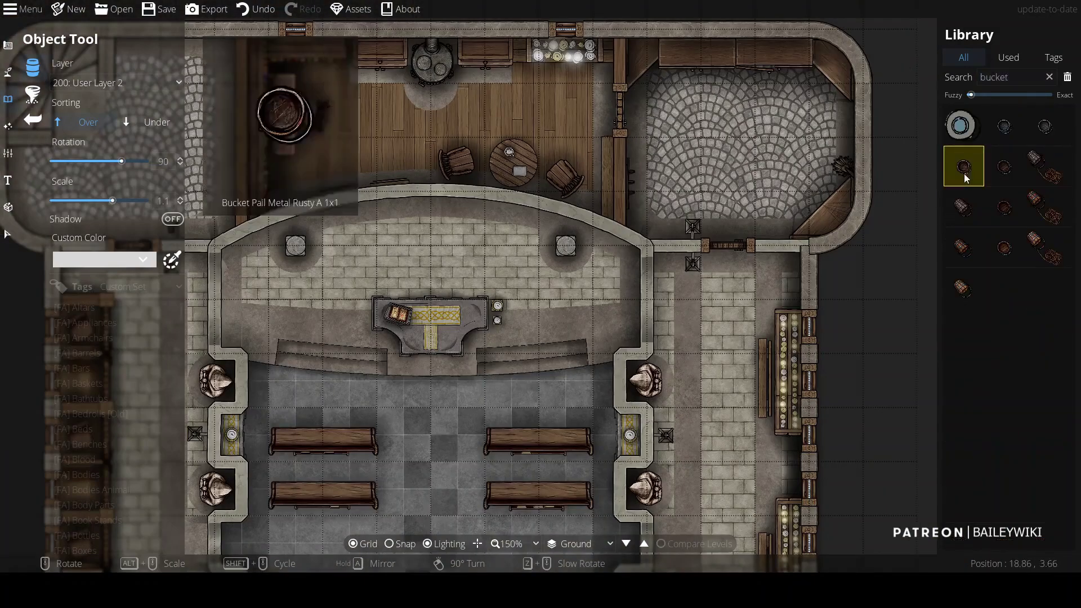
{"action": "scroll", "coordinate": [711, 140], "scroll_direction": "up", "scroll_amount": 8}
{"action": "scroll", "coordinate": [732, 99], "scroll_direction": "down", "scroll_amount": 6}
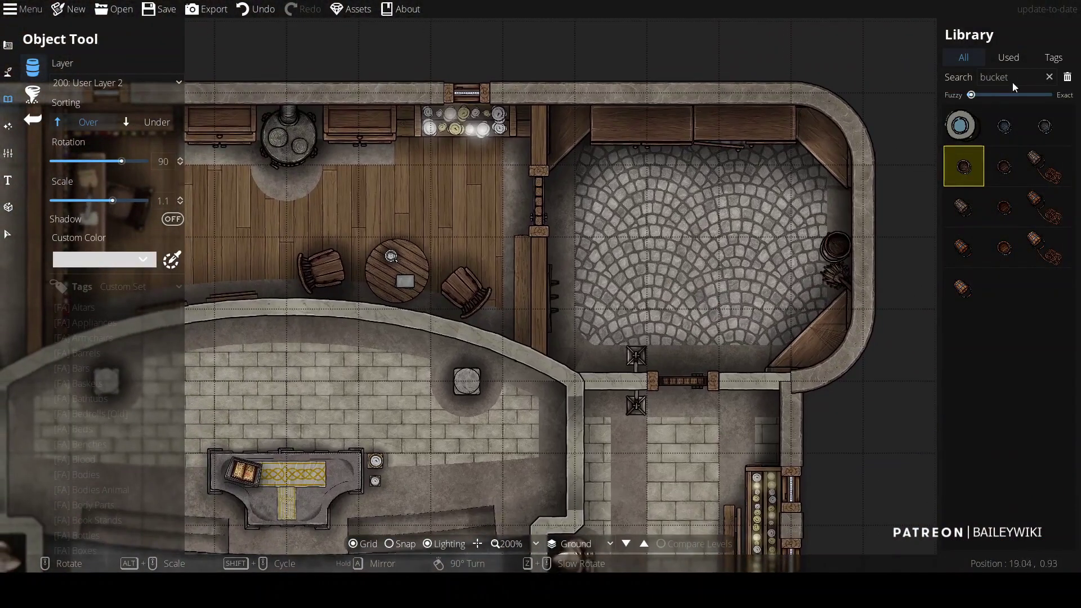
Step: Search for "wash" and tuck a metal tub under the southeast corner tabletop on layer 100: User Layer 1, sorted under, rotated -45 at scale 0.8
{"action": "left_click", "coordinate": [1049, 77]}
{"action": "type", "text": "wash"}
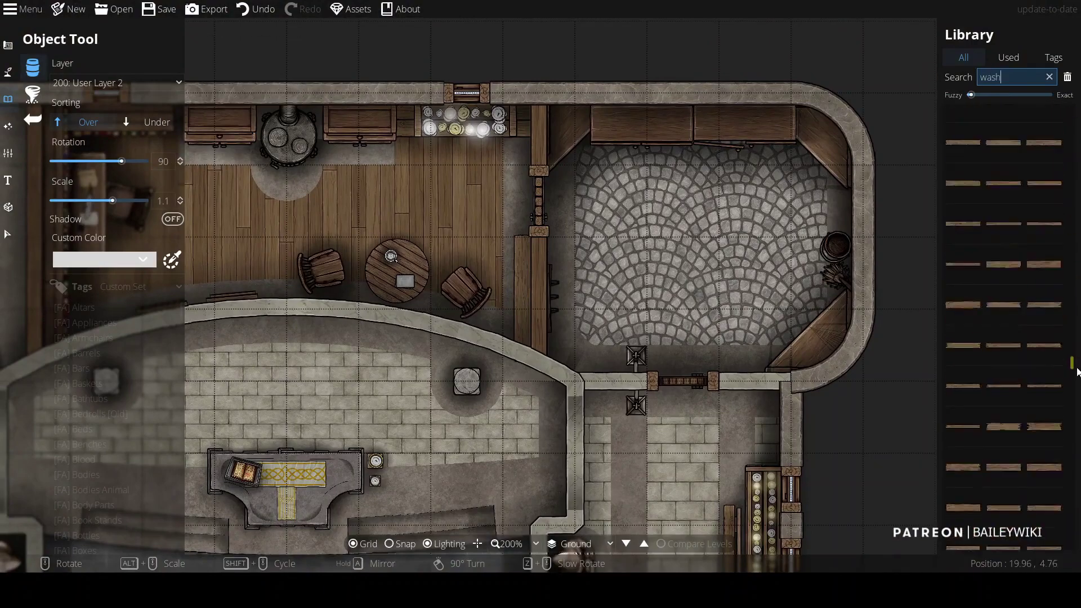
{"action": "left_click", "coordinate": [1045, 124]}
{"action": "left_click", "coordinate": [115, 82]}
{"action": "left_click", "coordinate": [84, 99]}
{"action": "left_click", "coordinate": [156, 123]}
{"action": "scroll", "coordinate": [618, 154], "scroll_direction": "down", "scroll_amount": 12}
{"action": "scroll", "coordinate": [795, 332], "scroll_direction": "down", "scroll_amount": 3, "text": "alt"}
{"action": "scroll", "coordinate": [800, 328], "scroll_direction": "up", "scroll_amount": 3}
{"action": "left_click", "coordinate": [814, 333]}
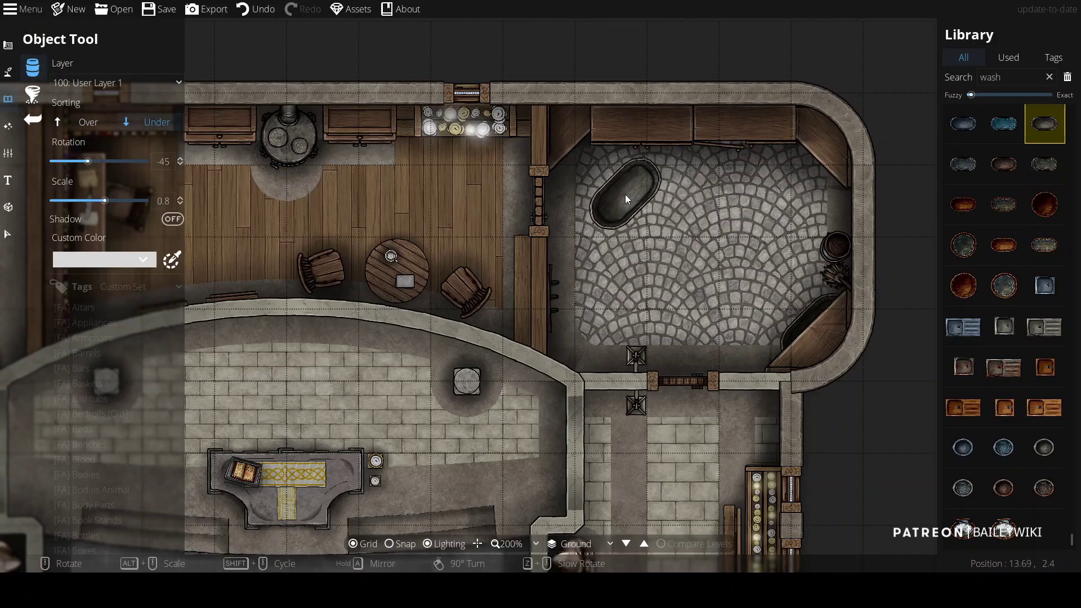
Step: Place small warm soft round lights, range 0.5 and intensity 1, on the east-side lanterns and the southern wall shrines' candles
{"action": "left_click", "coordinate": [8, 127]}
{"action": "left_click", "coordinate": [110, 252]}
{"action": "scroll", "coordinate": [632, 357], "scroll_direction": "down", "scroll_amount": 5, "text": "alt"}
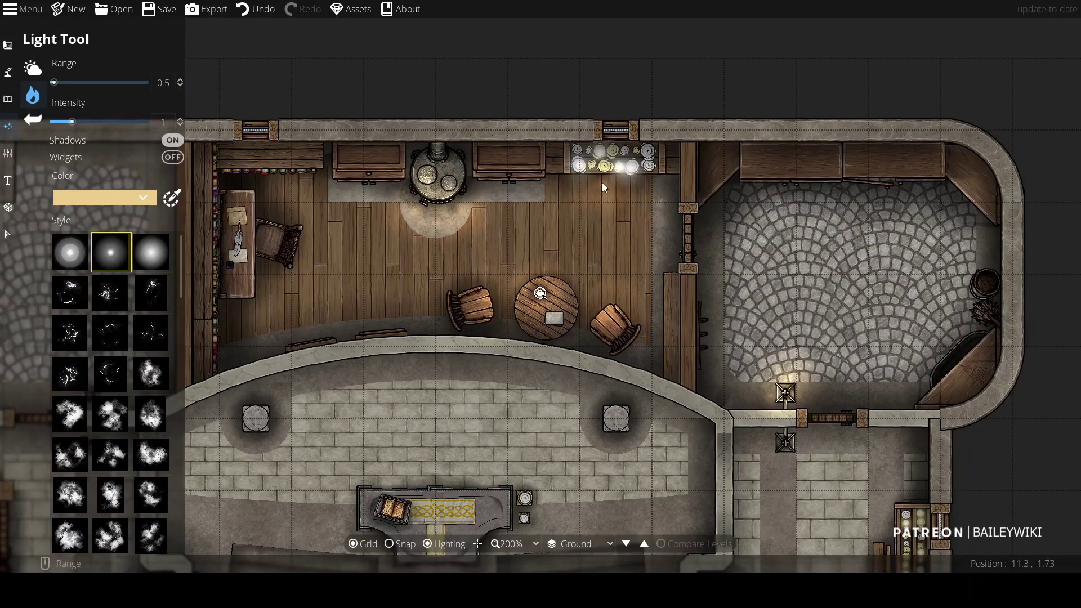
{"action": "scroll", "coordinate": [602, 183], "scroll_direction": "down", "scroll_amount": 5}
{"action": "scroll", "coordinate": [603, 182], "scroll_direction": "right", "scroll_amount": 3}
{"action": "scroll", "coordinate": [725, 398], "scroll_direction": "down", "scroll_amount": 5}
{"action": "scroll", "coordinate": [726, 397], "scroll_direction": "right", "scroll_amount": 2}
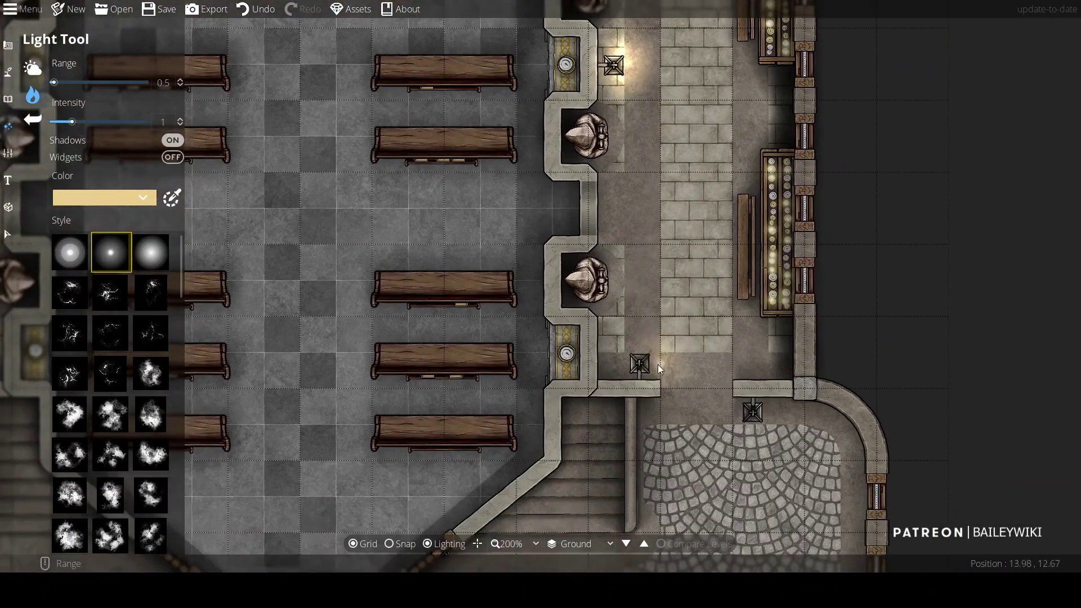
{"action": "scroll", "coordinate": [728, 407], "scroll_direction": "down", "scroll_amount": 7}
{"action": "scroll", "coordinate": [507, 338], "scroll_direction": "left", "scroll_amount": 8}
{"action": "scroll", "coordinate": [507, 338], "scroll_direction": "up", "scroll_amount": 4}
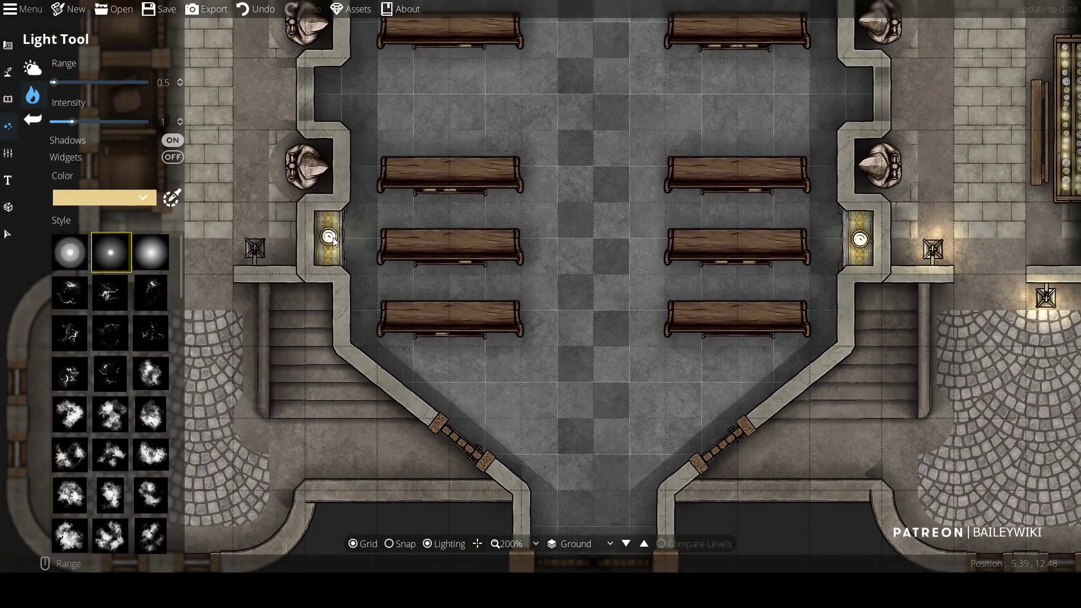
Step: Add small warm lights to the northern wall shrines' candles and the candles beside the main altar
{"action": "scroll", "coordinate": [318, 251], "scroll_direction": "up", "scroll_amount": 5}
{"action": "scroll", "coordinate": [703, 142], "scroll_direction": "up", "scroll_amount": 6}
{"action": "left_click", "coordinate": [702, 142]}
{"action": "scroll", "coordinate": [716, 170], "scroll_direction": "up", "scroll_amount": 3}
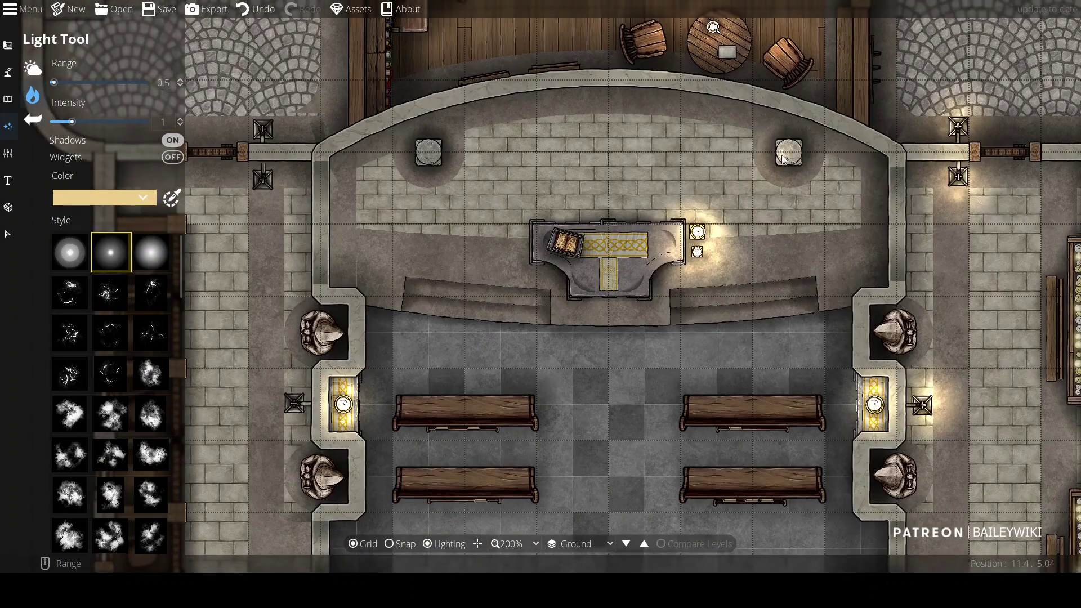
Step: Light the lanterns along the west corridor, southwest room and northwest doorway with the same warm lights at range 0.5
{"action": "scroll", "coordinate": [785, 287], "scroll_direction": "left", "scroll_amount": 6}
{"action": "scroll", "coordinate": [785, 288], "scroll_direction": "down", "scroll_amount": 3}
{"action": "left_click", "coordinate": [482, 87]}
{"action": "scroll", "coordinate": [493, 306], "scroll_direction": "down", "scroll_amount": 9}
{"action": "scroll", "coordinate": [493, 306], "scroll_direction": "left", "scroll_amount": 1}
{"action": "left_click", "coordinate": [401, 393]}
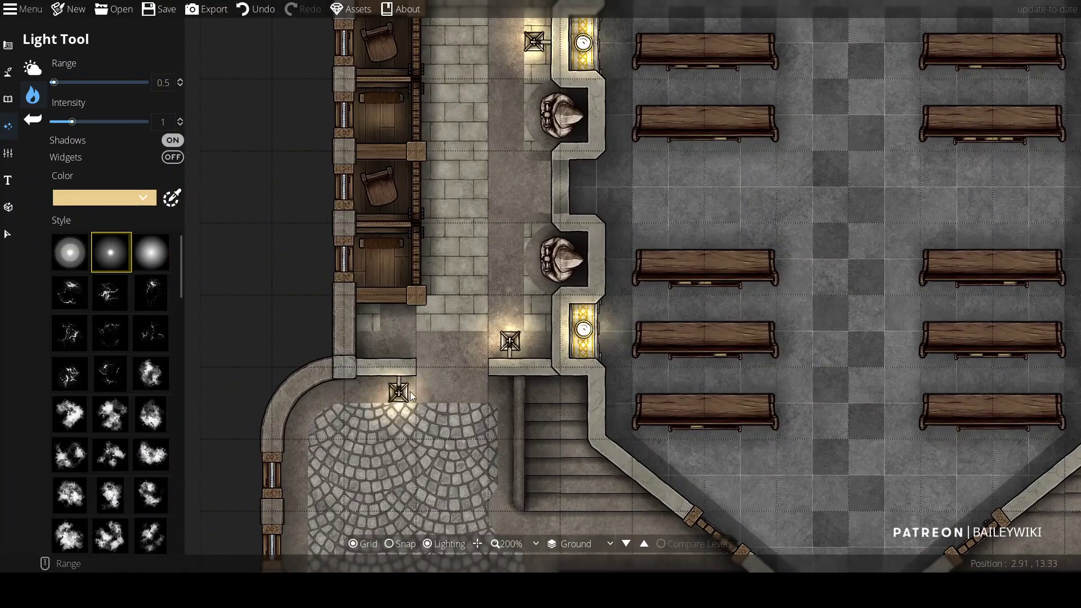
{"action": "scroll", "coordinate": [410, 391], "scroll_direction": "down", "scroll_amount": 4}
{"action": "scroll", "coordinate": [410, 391], "scroll_direction": "right", "scroll_amount": 6}
{"action": "scroll", "coordinate": [404, 96], "scroll_direction": "up", "scroll_amount": 20}
{"action": "left_click", "coordinate": [316, 248]}
{"action": "scroll", "coordinate": [322, 244], "scroll_direction": "up", "scroll_amount": 4}
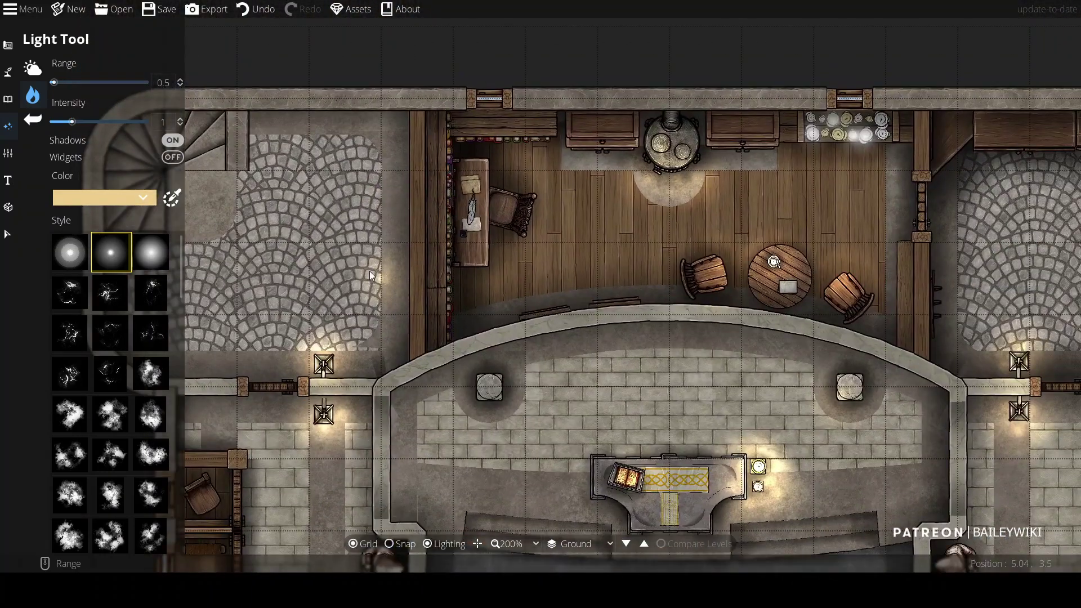
Step: Cast a pale yellow half-round light, range 1 and intensity 1, into the wooden-floored room below its east window
{"action": "scroll", "coordinate": [322, 244], "scroll_direction": "right", "scroll_amount": 4}
{"action": "scroll", "coordinate": [322, 244], "scroll_direction": "down", "scroll_amount": 2}
{"action": "left_click_drag", "start_coordinate": [183, 263], "coordinate": [183, 406]}
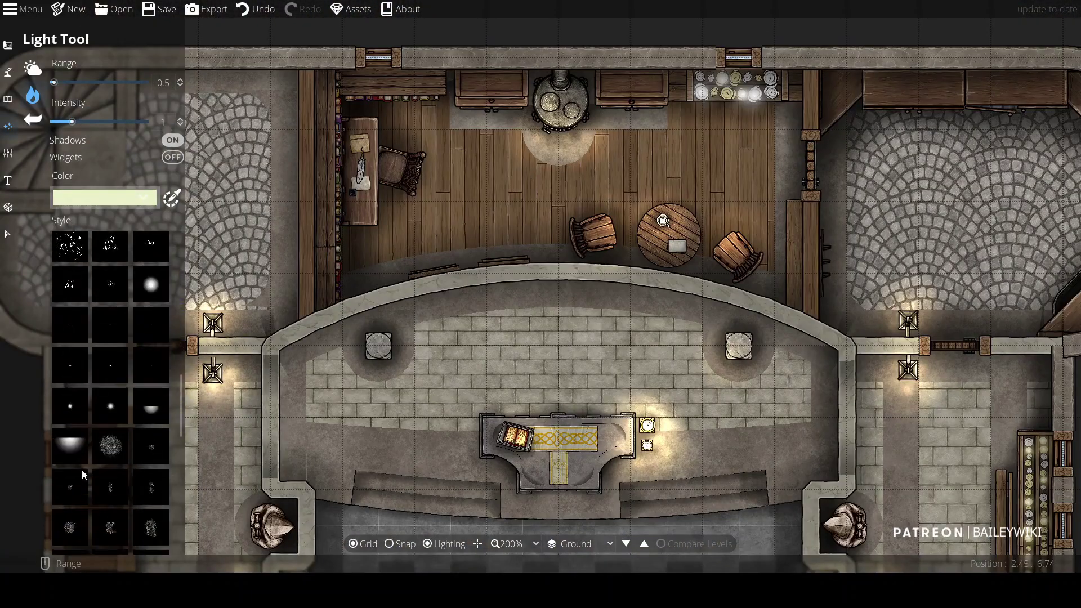
{"action": "left_click", "coordinate": [71, 446]}
{"action": "scroll", "coordinate": [732, 121], "scroll_direction": "up", "scroll_amount": 5}
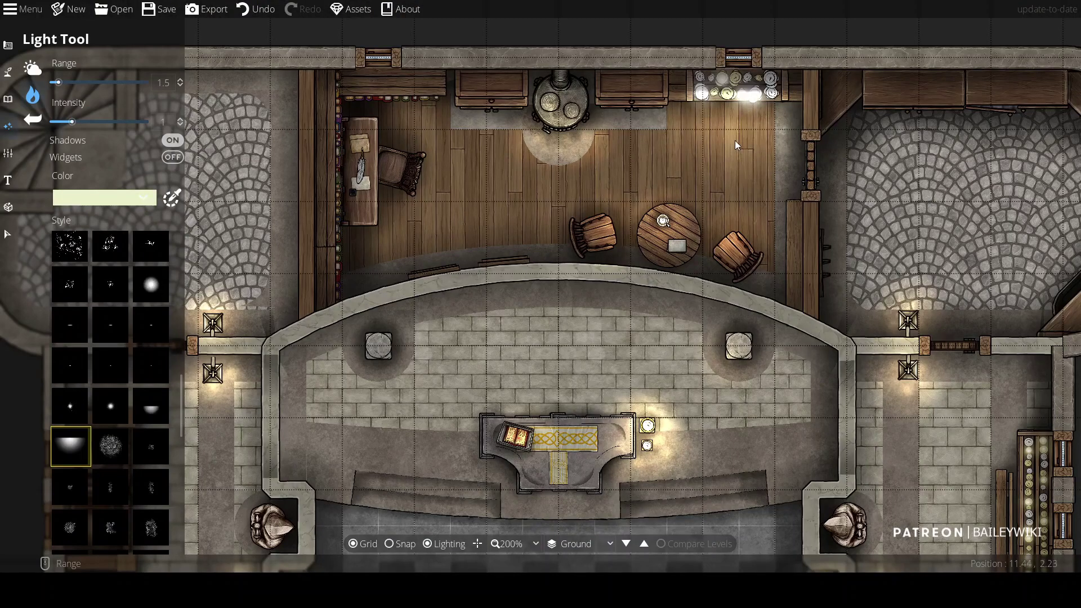
{"action": "scroll", "coordinate": [735, 155], "scroll_direction": "down", "scroll_amount": 2}
{"action": "key", "text": "ctrl+z"}
{"action": "left_click_drag", "start_coordinate": [752, 187], "coordinate": [588, 170]}
{"action": "scroll", "coordinate": [588, 171], "scroll_direction": "up", "scroll_amount": 1}
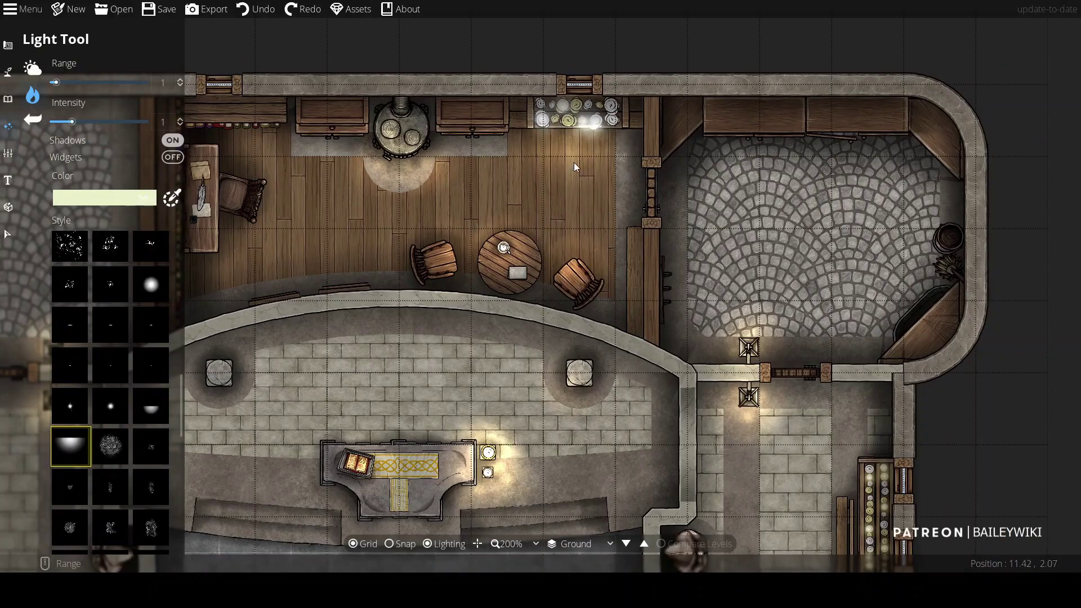
{"action": "left_click", "coordinate": [573, 162]}
Step: Brighten the rooms, corridors and nave with large pale yellow soft round lights at range 4 and intensity 0.5
{"action": "left_click_drag", "start_coordinate": [662, 378], "coordinate": [620, 262]}
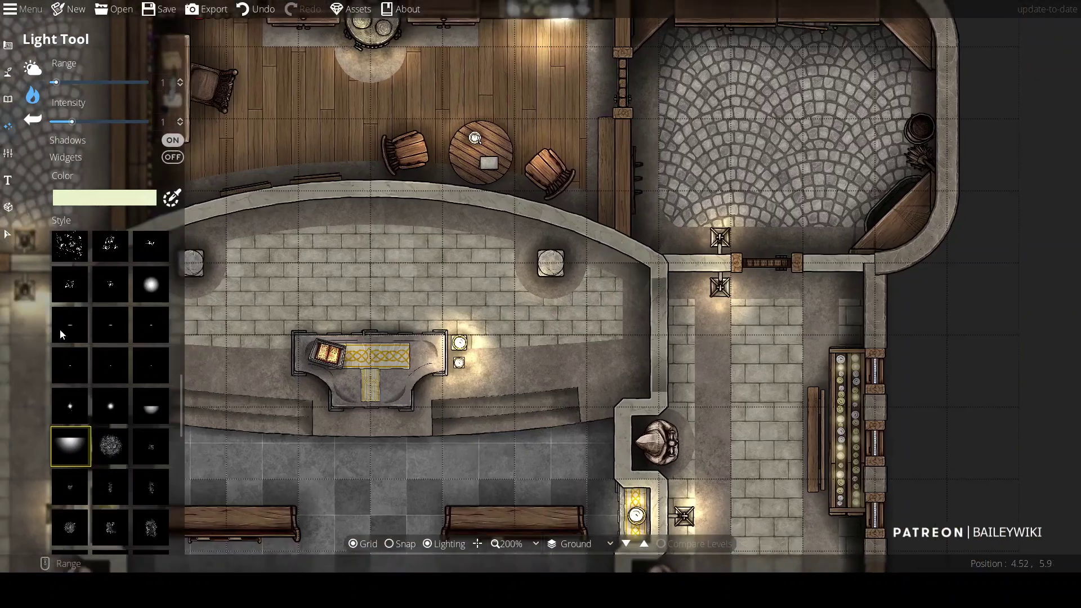
{"action": "left_click", "coordinate": [151, 285]}
{"action": "scroll", "coordinate": [493, 188], "scroll_direction": "up", "scroll_amount": 1}
{"action": "left_click_drag", "start_coordinate": [493, 188], "coordinate": [340, 195]}
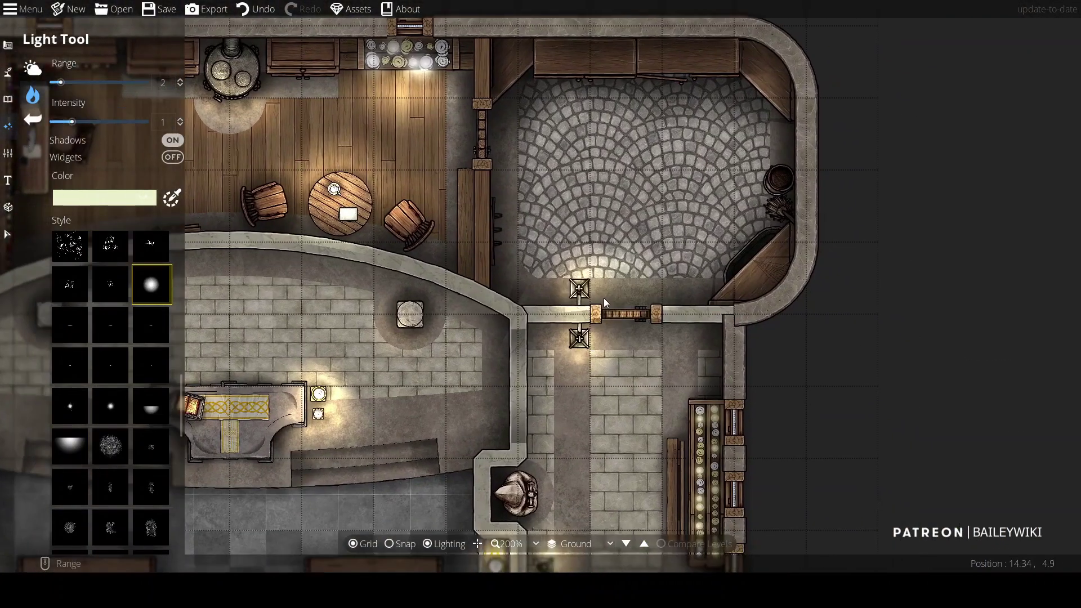
{"action": "left_click_drag", "start_coordinate": [586, 431], "coordinate": [467, 449]}
{"action": "scroll", "coordinate": [520, 202], "scroll_direction": "up", "scroll_amount": 2}
{"action": "left_click_drag", "start_coordinate": [520, 202], "coordinate": [652, 367]}
{"action": "scroll", "coordinate": [652, 367], "scroll_direction": "down", "scroll_amount": 2}
{"action": "scroll", "coordinate": [573, 266], "scroll_direction": "down", "scroll_amount": 6}
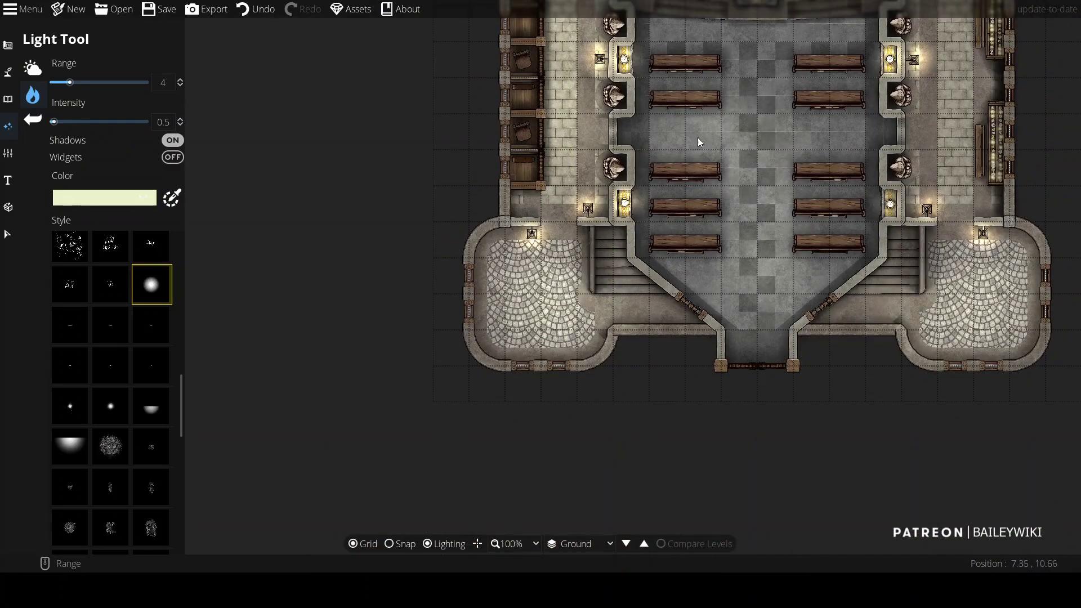
{"action": "left_click_drag", "start_coordinate": [721, 275], "coordinate": [577, 274]}
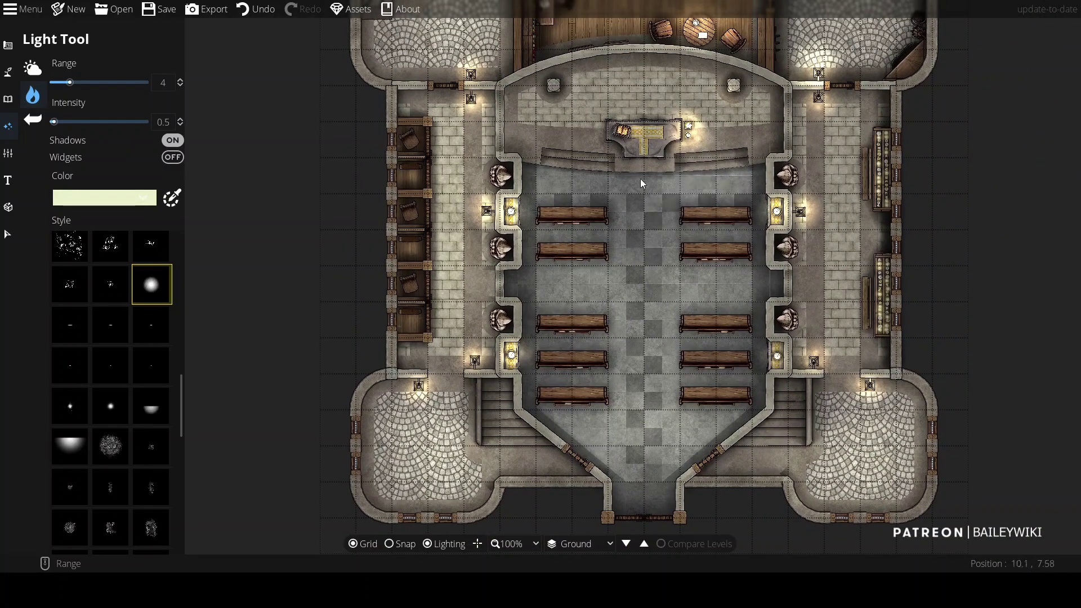
Step: Hide the grid and look over the lighting across the nave, side corridors and northern rooms
{"action": "left_click_drag", "start_coordinate": [691, 95], "coordinate": [440, 515]}
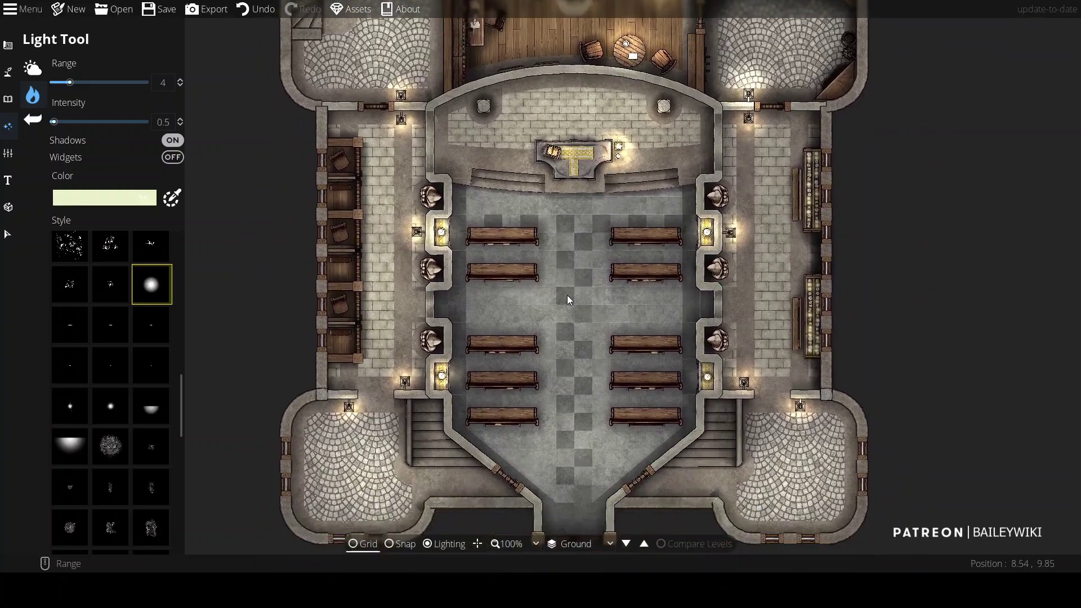
{"action": "scroll", "coordinate": [566, 296], "scroll_direction": "up", "scroll_amount": 2}
{"action": "left_click_drag", "start_coordinate": [633, 326], "coordinate": [775, 433]}
{"action": "scroll", "coordinate": [685, 248], "scroll_direction": "down", "scroll_amount": 3}
{"action": "scroll", "coordinate": [581, 360], "scroll_direction": "up", "scroll_amount": 2}
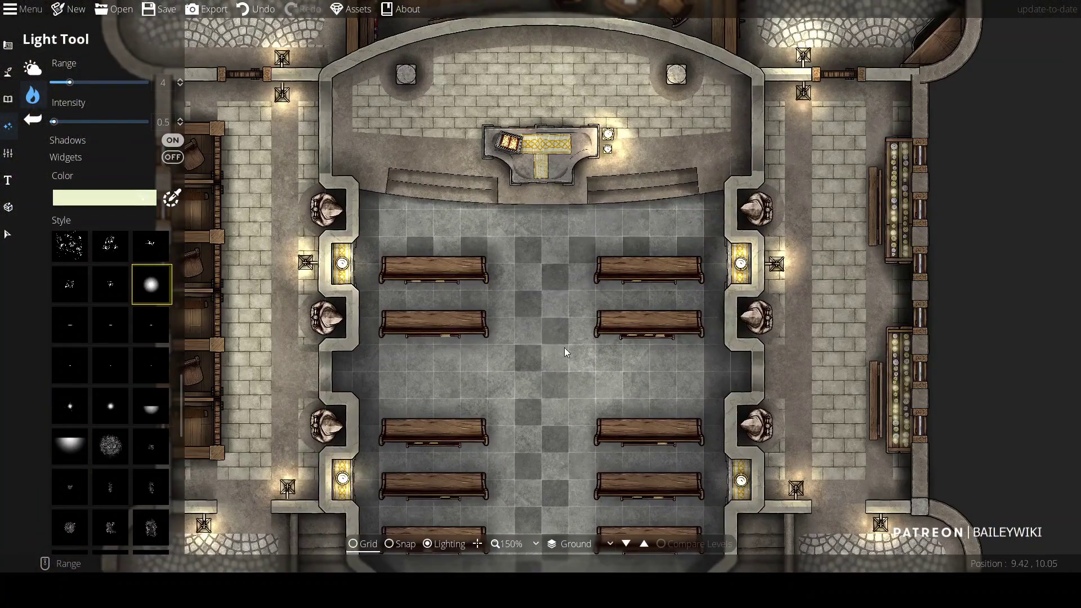
{"action": "left_click_drag", "start_coordinate": [564, 347], "coordinate": [689, 347]}
{"action": "left_click_drag", "start_coordinate": [575, 201], "coordinate": [588, 468]}
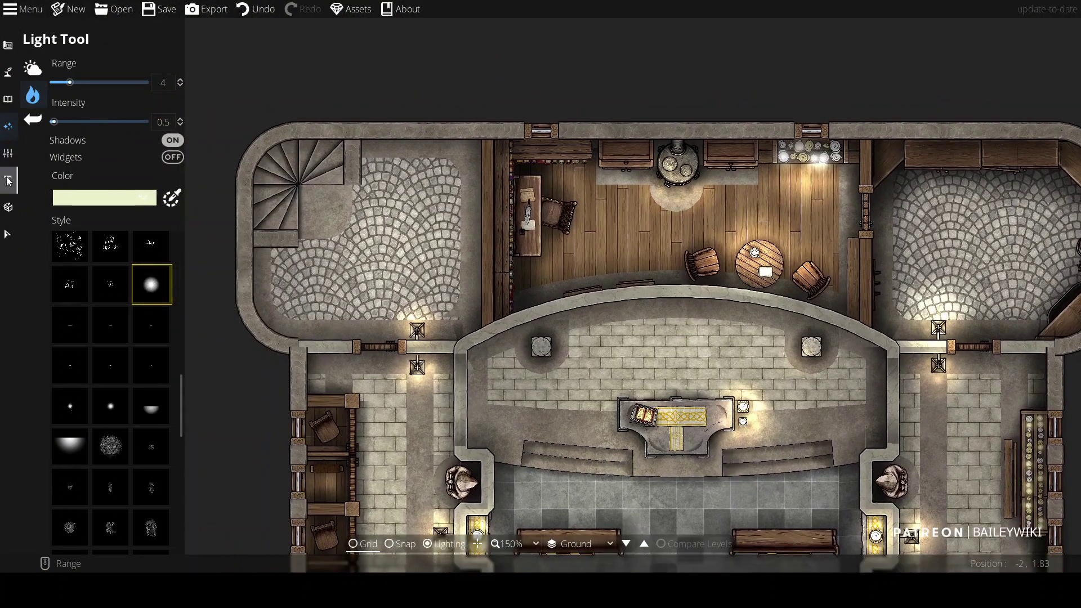
Step: Try to shade the northwest spiral staircase with a dark path, switching the layer to 100: User Layer 1 and snapping on
{"action": "left_click", "coordinate": [8, 72]}
{"action": "left_click", "coordinate": [56, 148]}
{"action": "left_click_drag", "start_coordinate": [210, 298], "coordinate": [252, 322]}
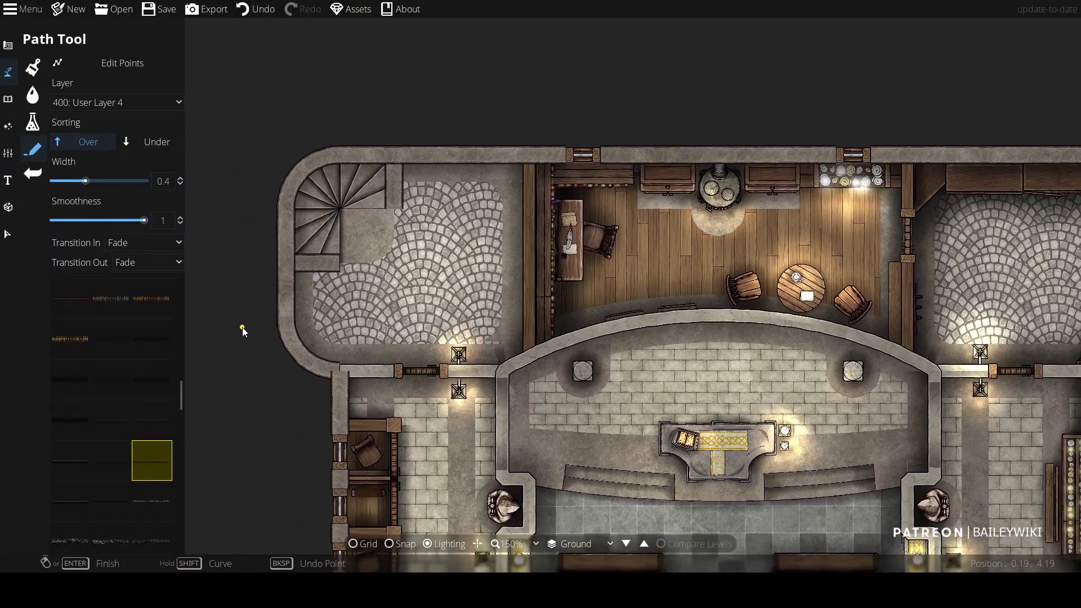
{"action": "left_click", "coordinate": [128, 104]}
{"action": "left_click", "coordinate": [76, 217]}
{"action": "scroll", "coordinate": [302, 245], "scroll_direction": "up", "scroll_amount": 2}
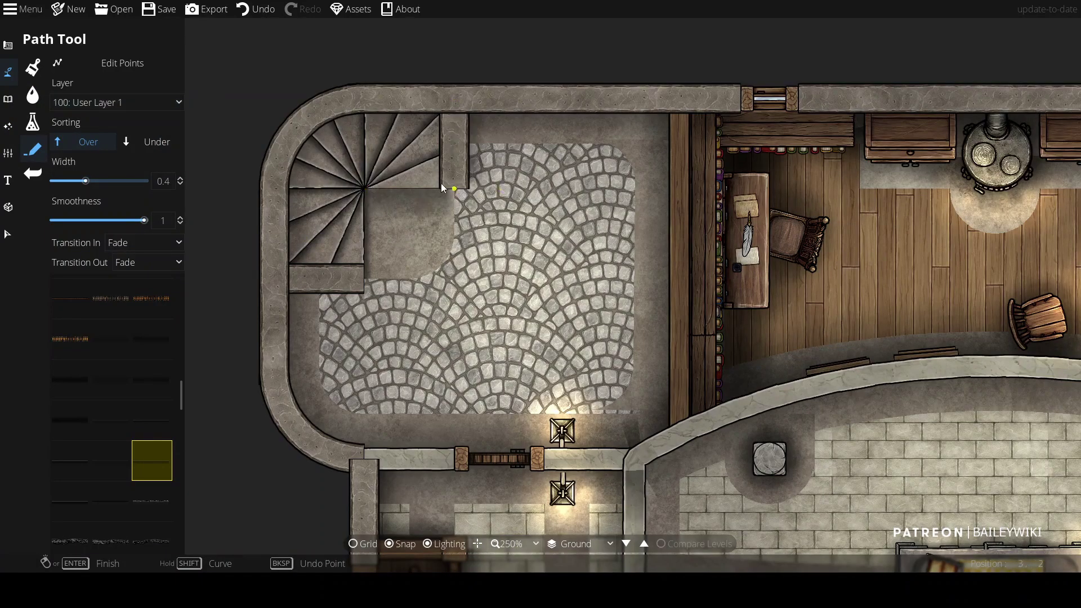
{"action": "key", "text": "ctrl+z"}
{"action": "key", "text": "ctrl+z"}
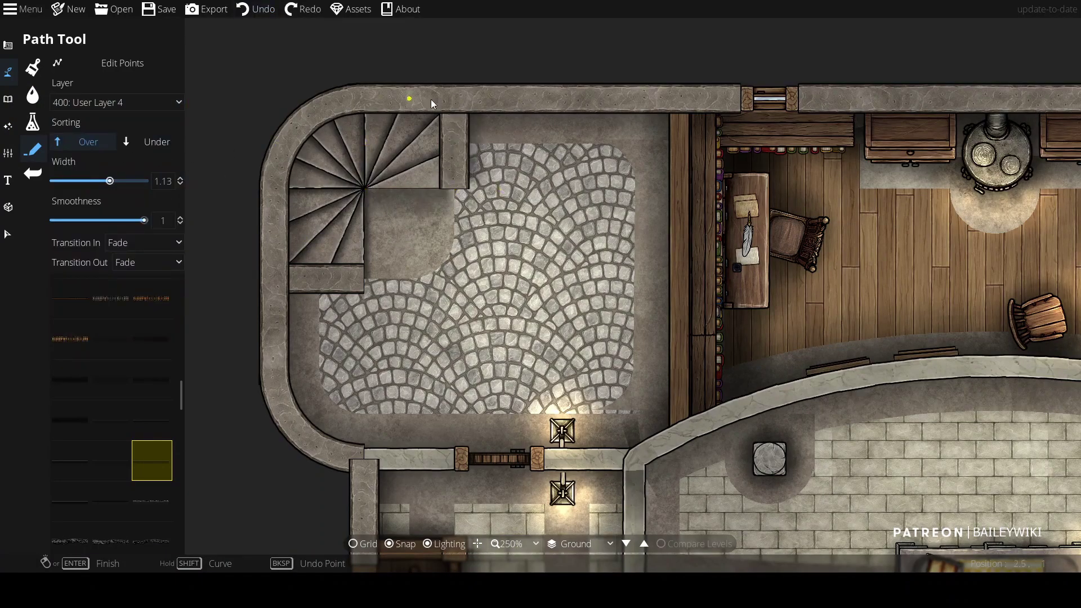
Step: Shade the spiral staircase's upper steps with a 0.84-wide dark path on 400: User Layer 4, fading in with no transition out
{"action": "key", "text": "ctrl+y"}
{"action": "key", "text": "ctrl+y"}
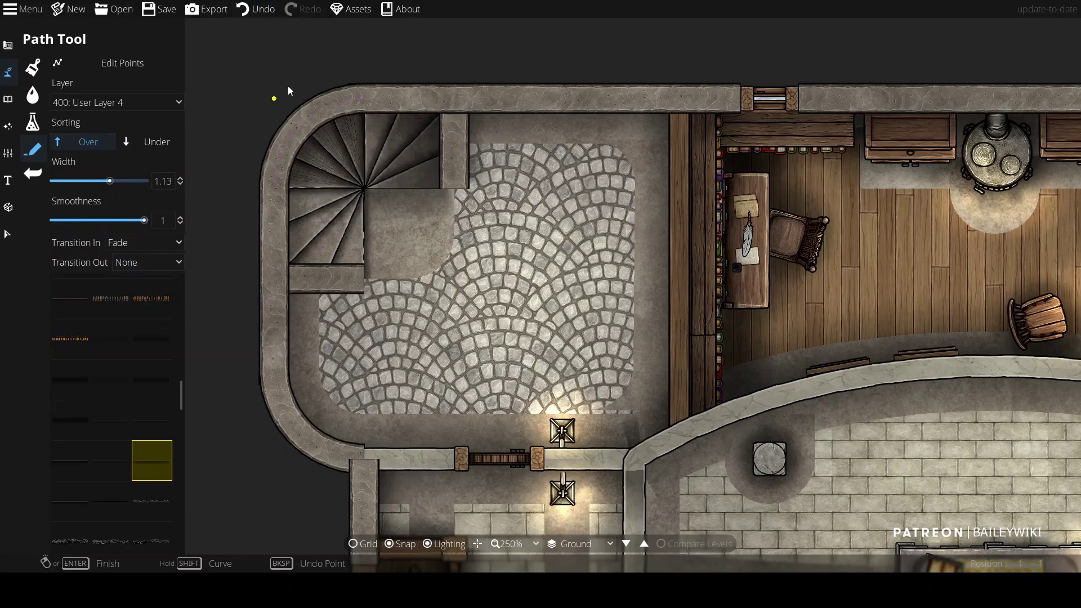
{"action": "key", "text": "ctrl+z"}
{"action": "scroll", "coordinate": [397, 200], "scroll_direction": "up", "scroll_amount": 1}
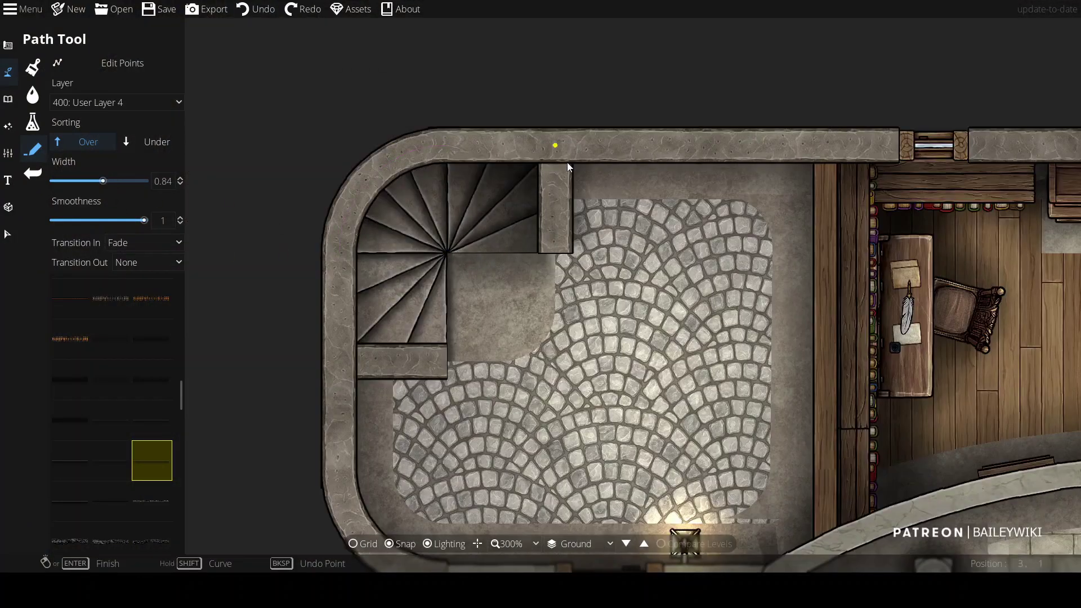
{"action": "key", "text": "ctrl+y"}
{"action": "scroll", "coordinate": [355, 284], "scroll_direction": "down", "scroll_amount": 2}
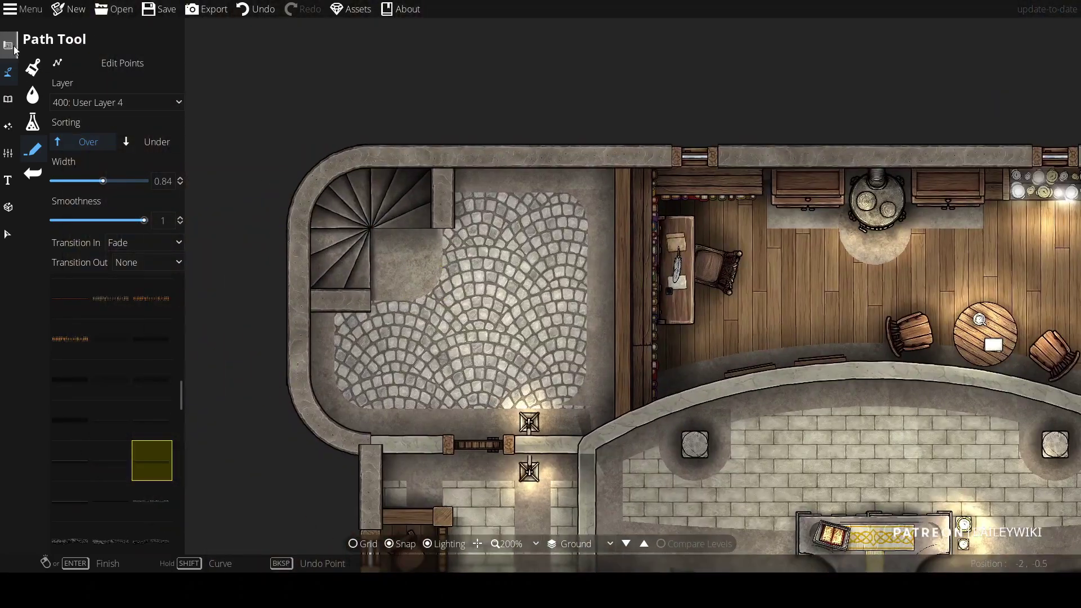
Step: Edit the points of the short wall beside the northwest spiral stairs, extending it around the corner to the staircase's centre
{"action": "left_click", "coordinate": [13, 47]}
{"action": "left_click", "coordinate": [31, 123]}
{"action": "left_click", "coordinate": [33, 95]}
{"action": "left_click", "coordinate": [442, 156]}
{"action": "left_click", "coordinate": [375, 230]}
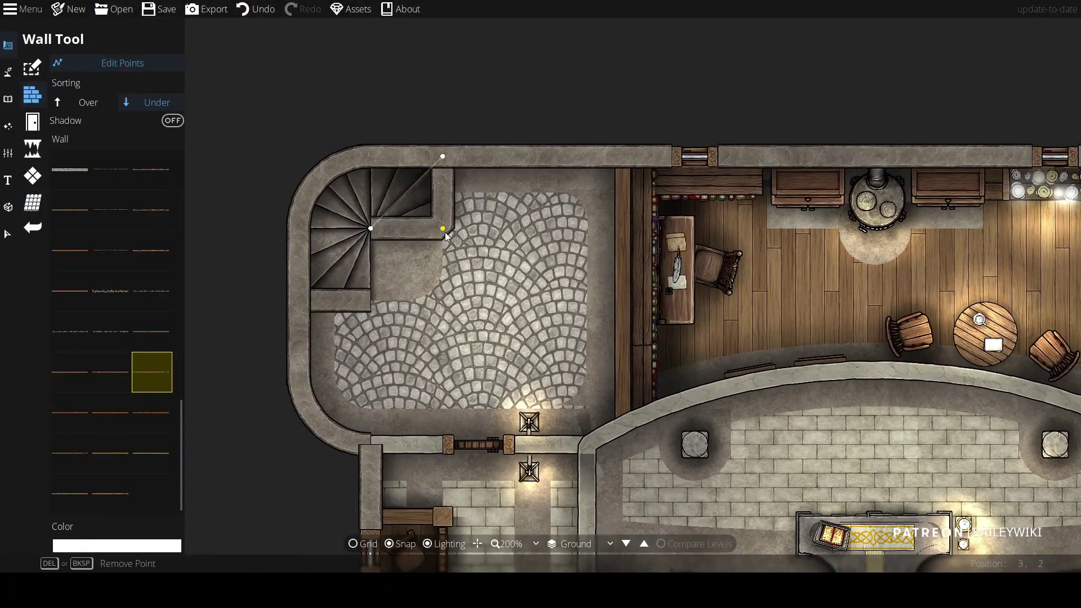
{"action": "left_click_drag", "start_coordinate": [599, 285], "coordinate": [617, 185]}
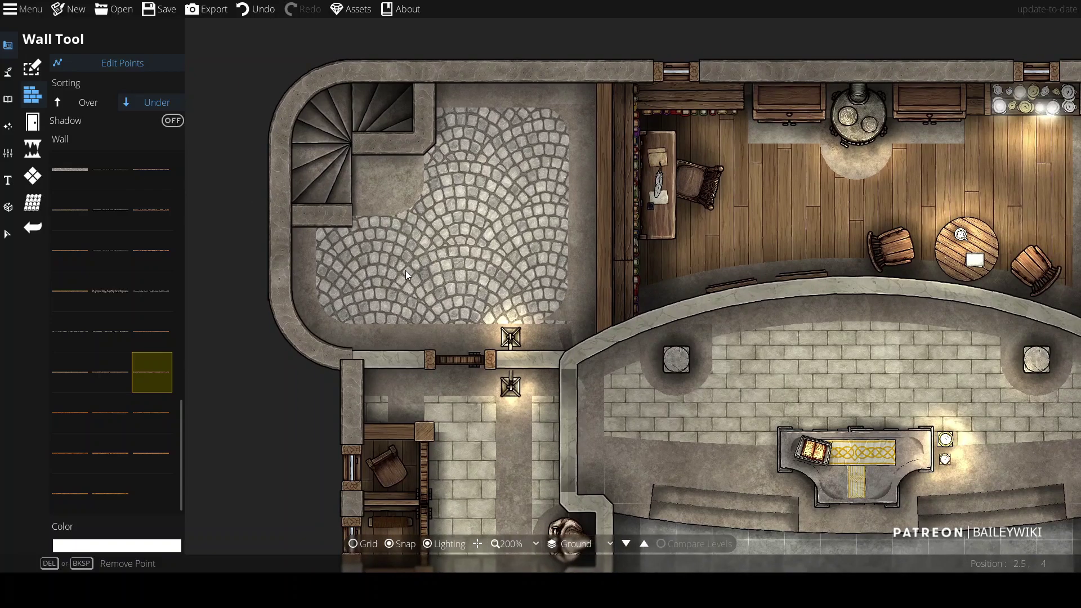
Step: Draw a short U-shaped stone wall projecting from the outer wall directly below the corner staircase
{"action": "left_click", "coordinate": [280, 215]}
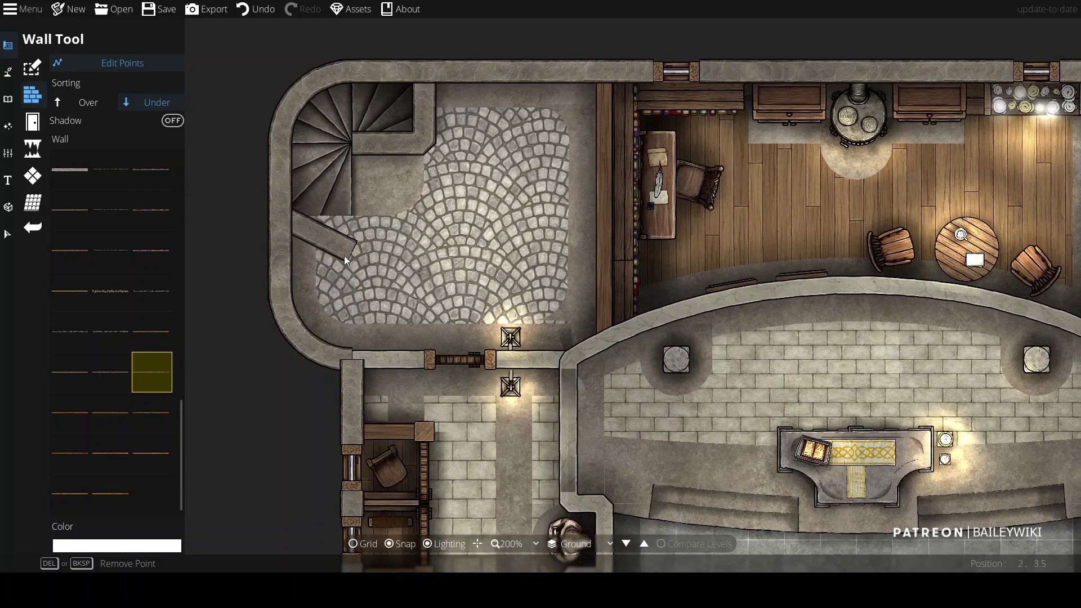
{"action": "left_click", "coordinate": [352, 216]}
{"action": "left_click", "coordinate": [353, 251]}
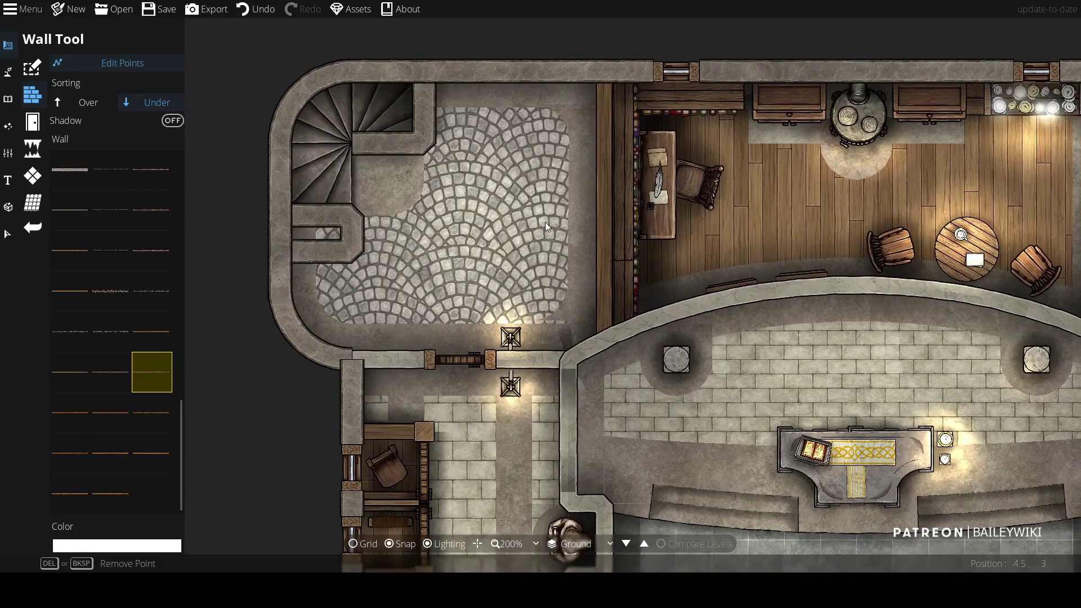
Step: Cover the hollow inside the new wall below the staircase with a freeform stone pattern on layer 700: Above Walls
{"action": "left_click", "coordinate": [9, 234]}
{"action": "left_click", "coordinate": [78, 174]}
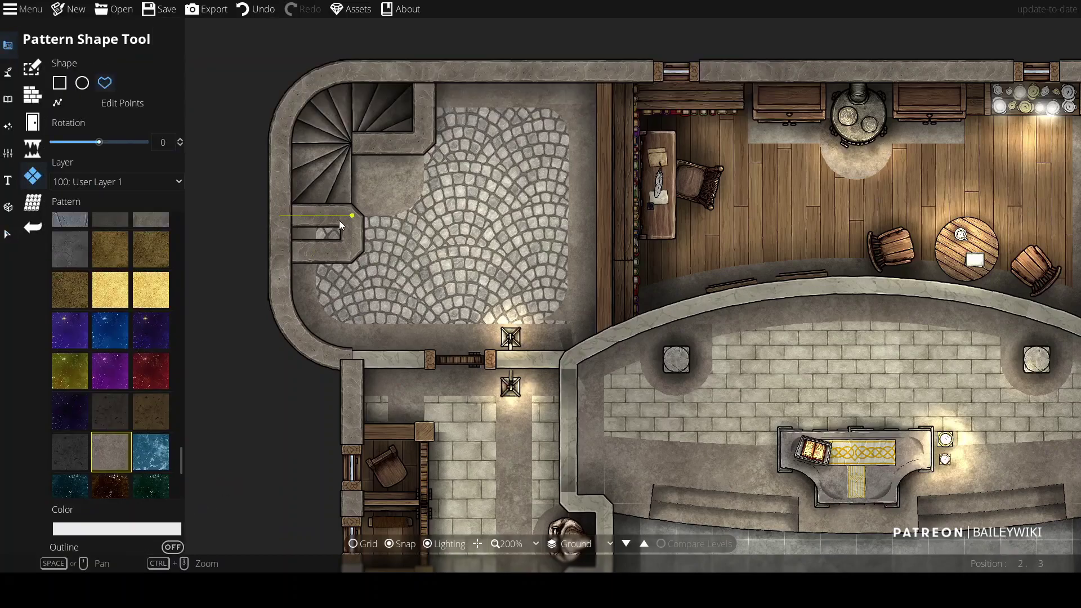
{"action": "key", "text": "ctrl+z"}
{"action": "left_click", "coordinate": [115, 181]}
{"action": "left_click", "coordinate": [105, 327]}
{"action": "left_click", "coordinate": [282, 231]}
Step: Adjust the stone pattern's corner points so it spreads over the surrounding wall edges and forms one solid block
{"action": "scroll", "coordinate": [427, 262], "scroll_direction": "up", "scroll_amount": 2}
{"action": "scroll", "coordinate": [391, 303], "scroll_direction": "up", "scroll_amount": 5}
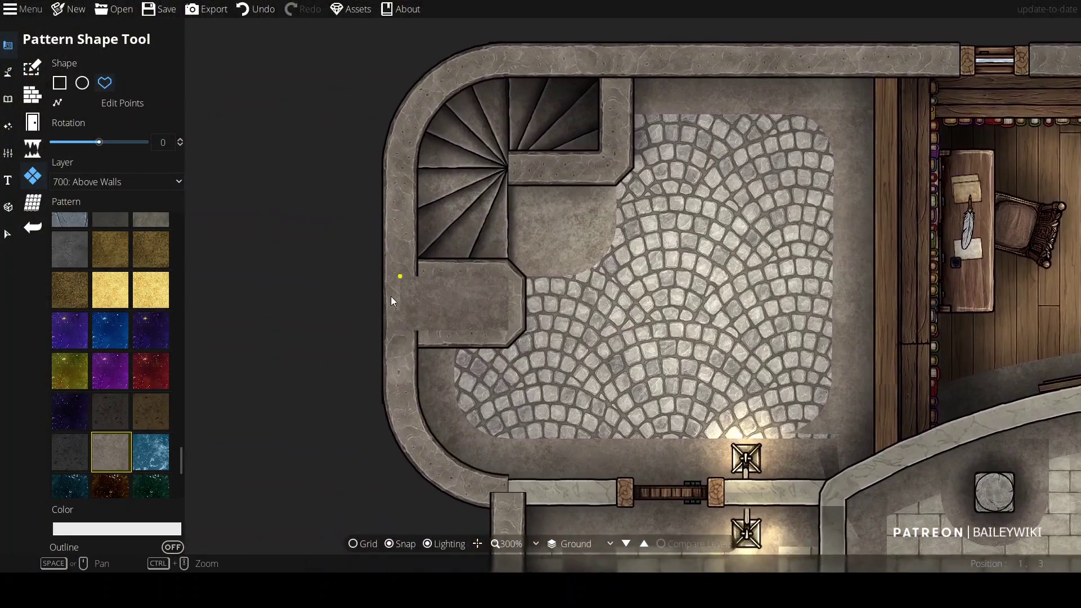
{"action": "left_click", "coordinate": [135, 105]}
{"action": "left_click_drag", "start_coordinate": [418, 248], "coordinate": [418, 205]}
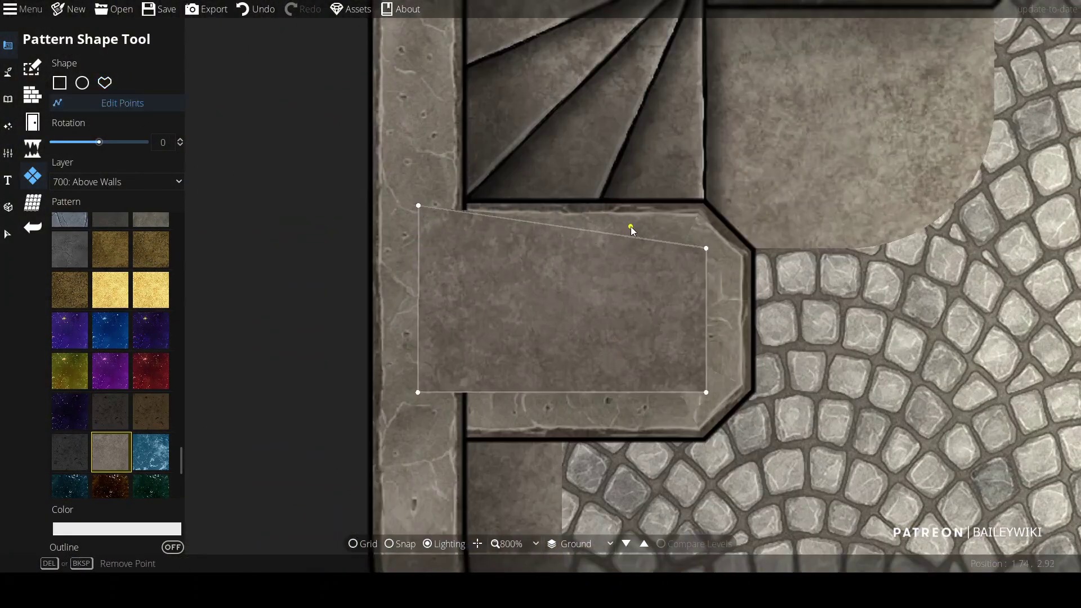
{"action": "left_click", "coordinate": [631, 227]}
{"action": "key", "text": "s"}
{"action": "left_click_drag", "start_coordinate": [429, 315], "coordinate": [428, 350]}
{"action": "scroll", "coordinate": [565, 346], "scroll_direction": "down", "scroll_amount": 5}
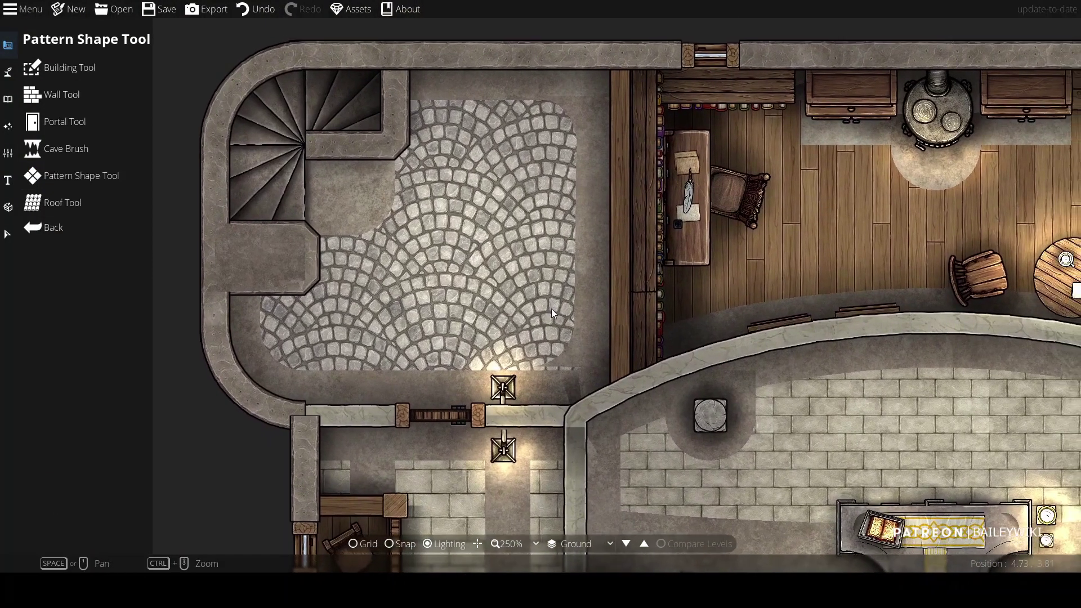
Step: Draw a 0.84-wide path with a fade-in along the stone block beside the stairs on layer 200: User Layer 2
{"action": "left_click", "coordinate": [33, 202]}
{"action": "left_click", "coordinate": [116, 102]}
{"action": "left_click", "coordinate": [123, 230]}
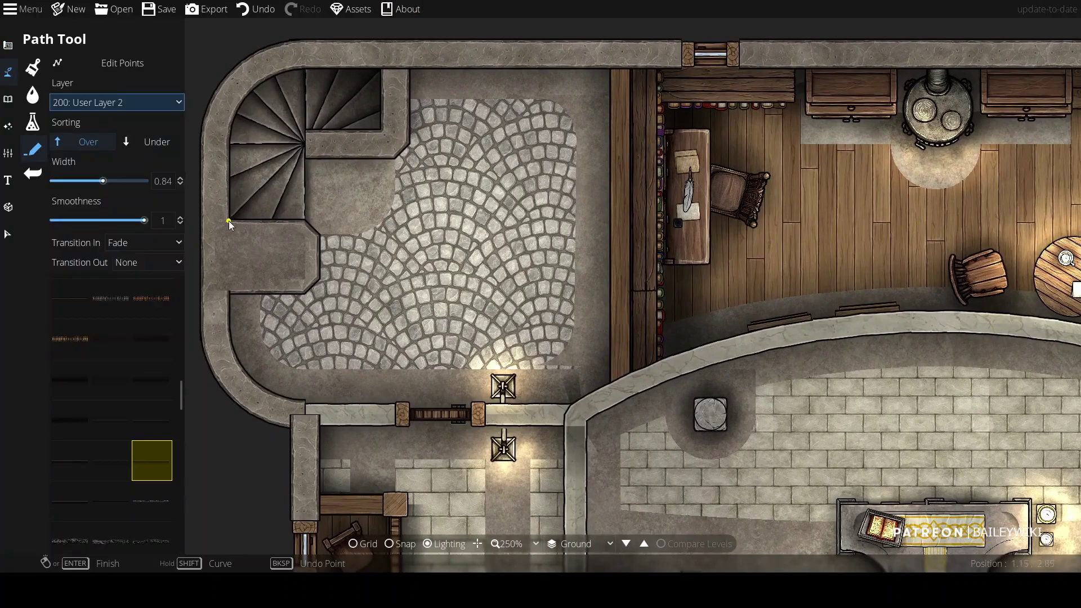
Step: Place soft shadow objects from the already used assets around the stair room's walls on layer 100: User Layer 1, sorted under
{"action": "left_click", "coordinate": [8, 99]}
{"action": "left_click", "coordinate": [1008, 58]}
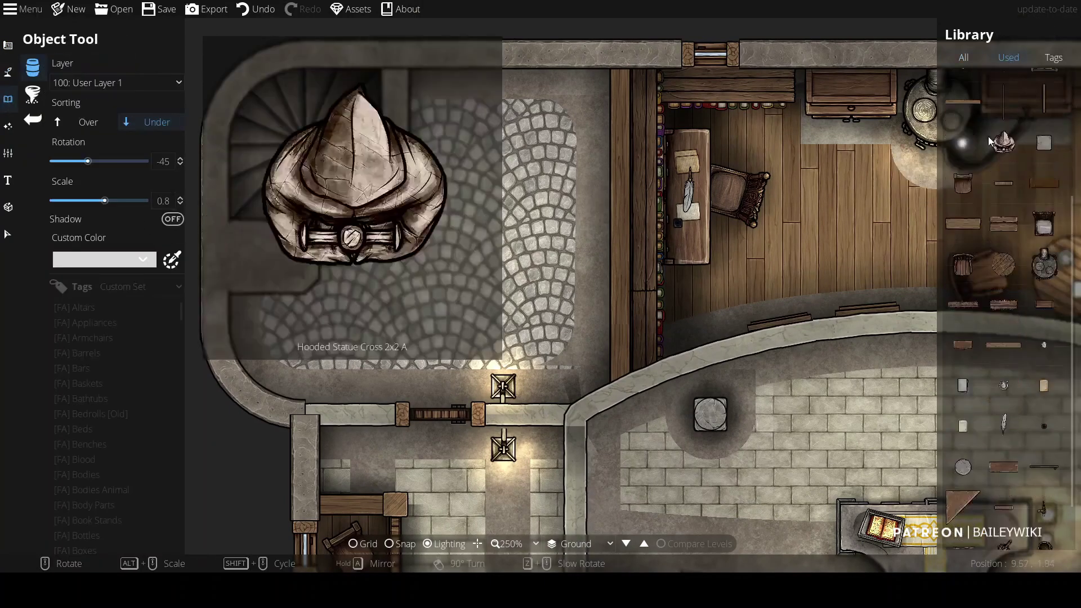
{"action": "scroll", "coordinate": [1002, 140], "scroll_direction": "up", "scroll_amount": 4}
{"action": "left_click", "coordinate": [975, 137]}
{"action": "scroll", "coordinate": [304, 262], "scroll_direction": "up", "scroll_amount": 6}
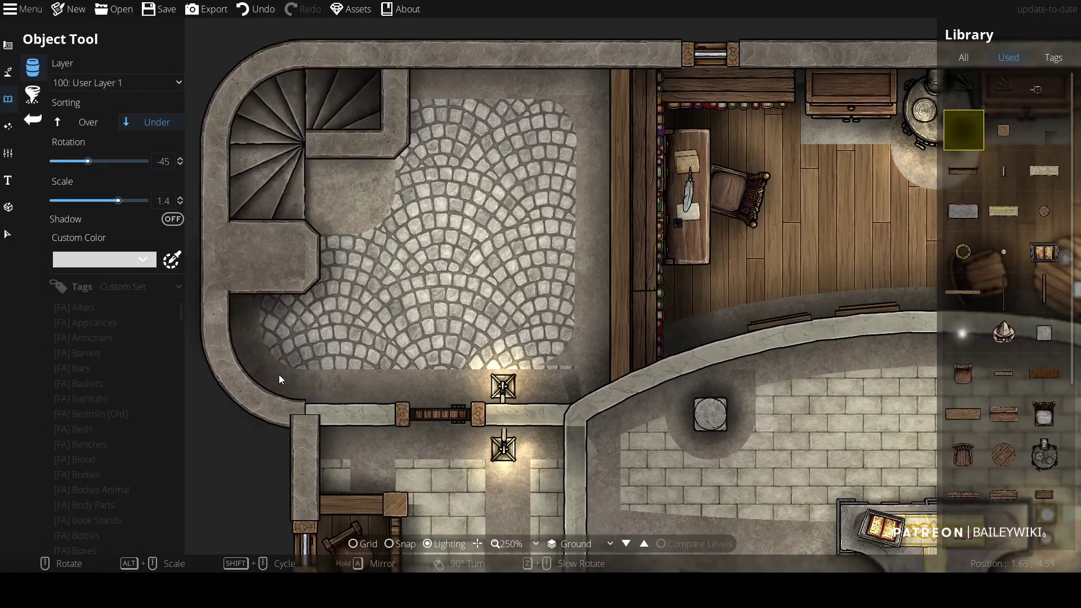
{"action": "scroll", "coordinate": [431, 262], "scroll_direction": "down", "scroll_amount": 3}
{"action": "scroll", "coordinate": [445, 218], "scroll_direction": "down", "scroll_amount": 7}
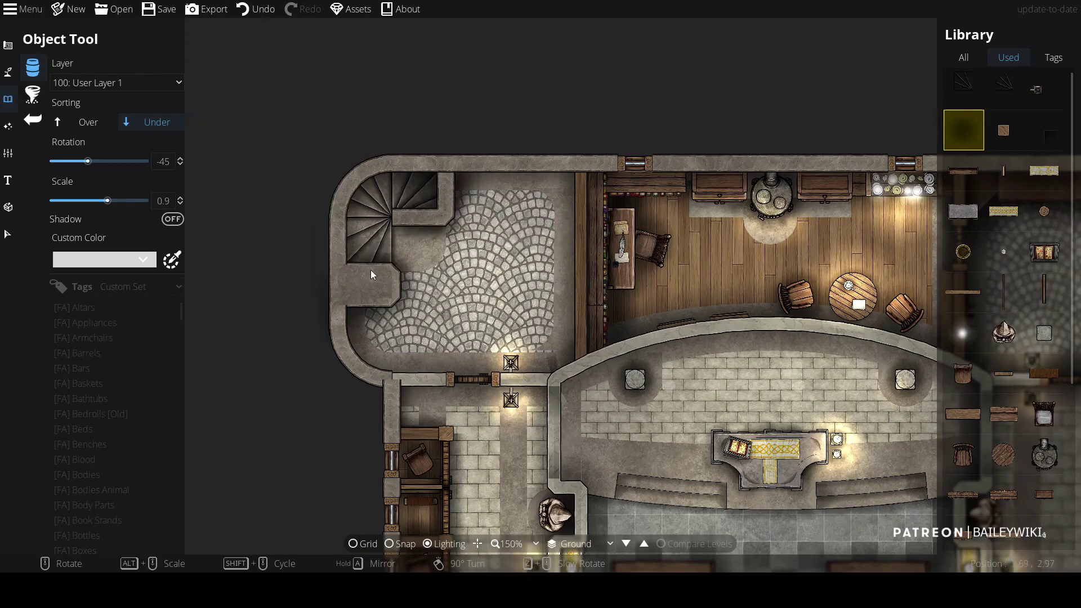
{"action": "key", "text": "w"}
{"action": "key", "text": "d"}
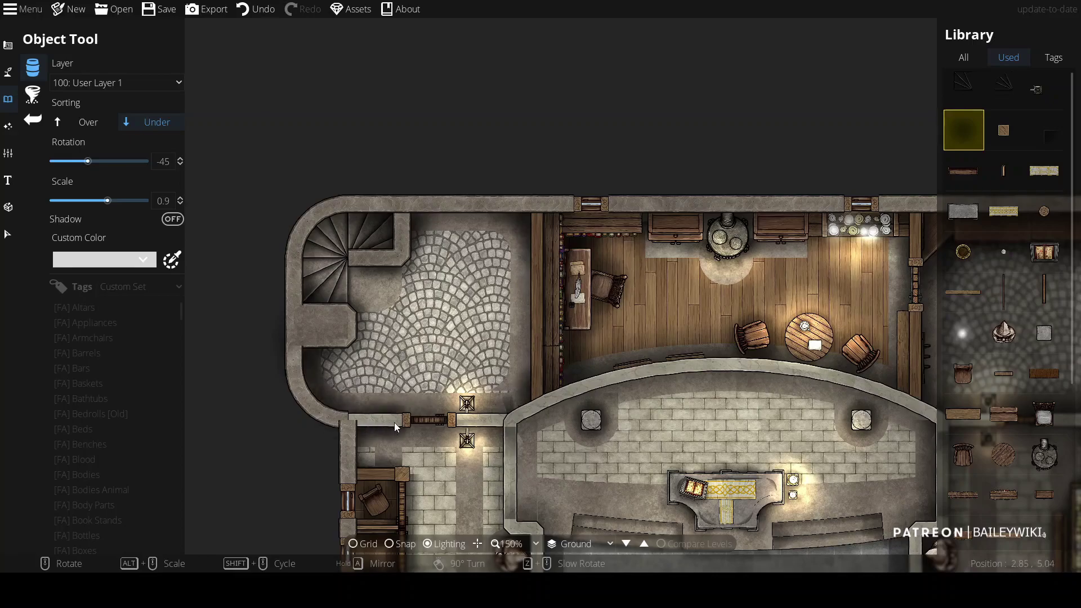
{"action": "scroll", "coordinate": [590, 376], "scroll_direction": "up", "scroll_amount": 2}
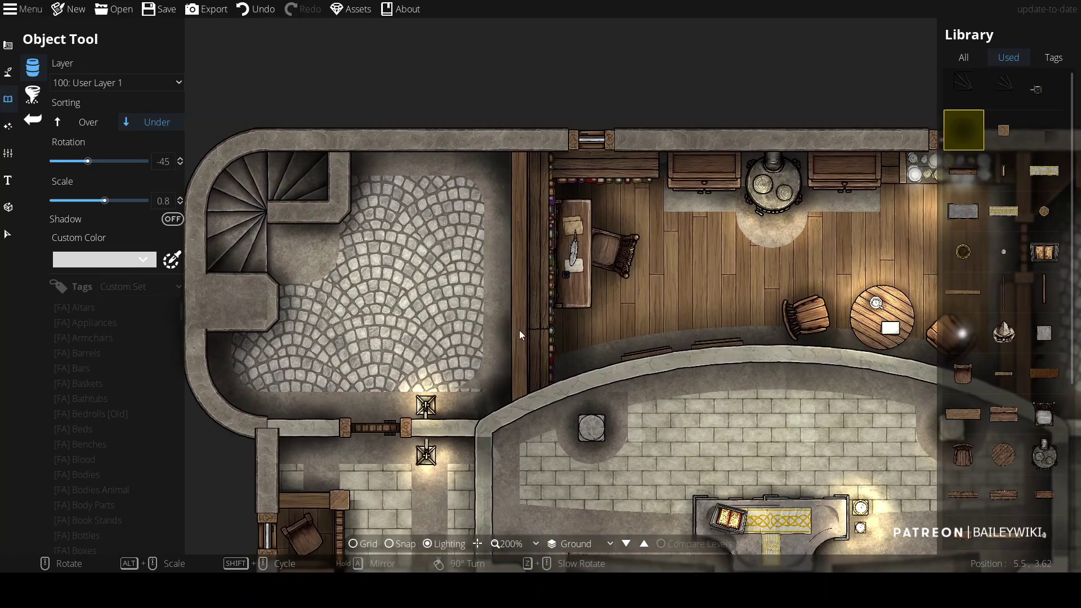
Step: Examine the ground floor from the stair room and study across to the nave, side aisles and lower towers
{"action": "key", "text": "d"}
{"action": "scroll", "coordinate": [590, 317], "scroll_direction": "down", "scroll_amount": 2}
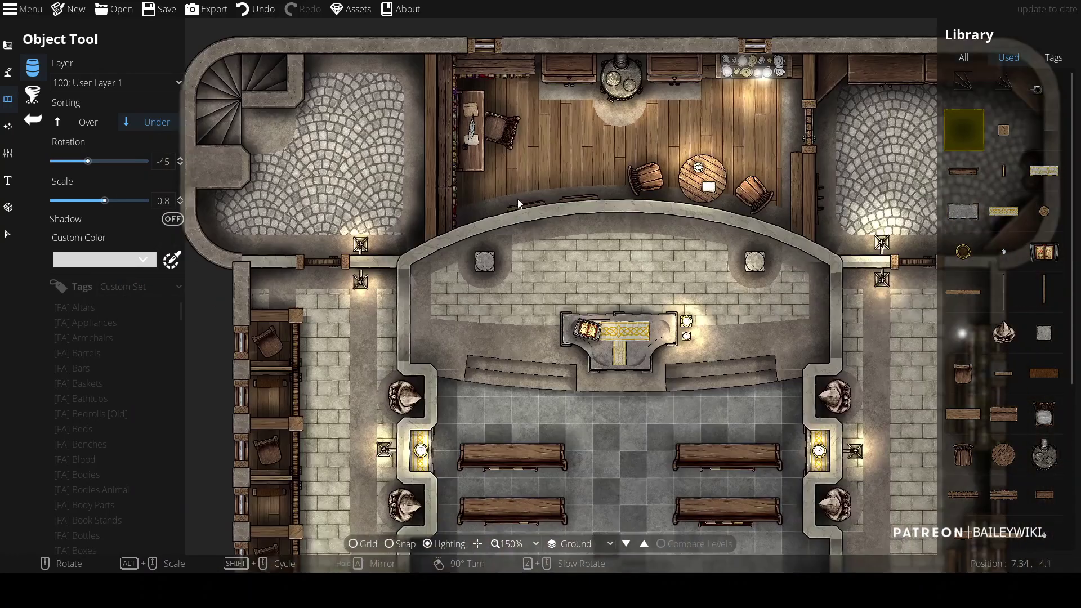
{"action": "key", "text": "d"}
{"action": "key", "text": "w"}
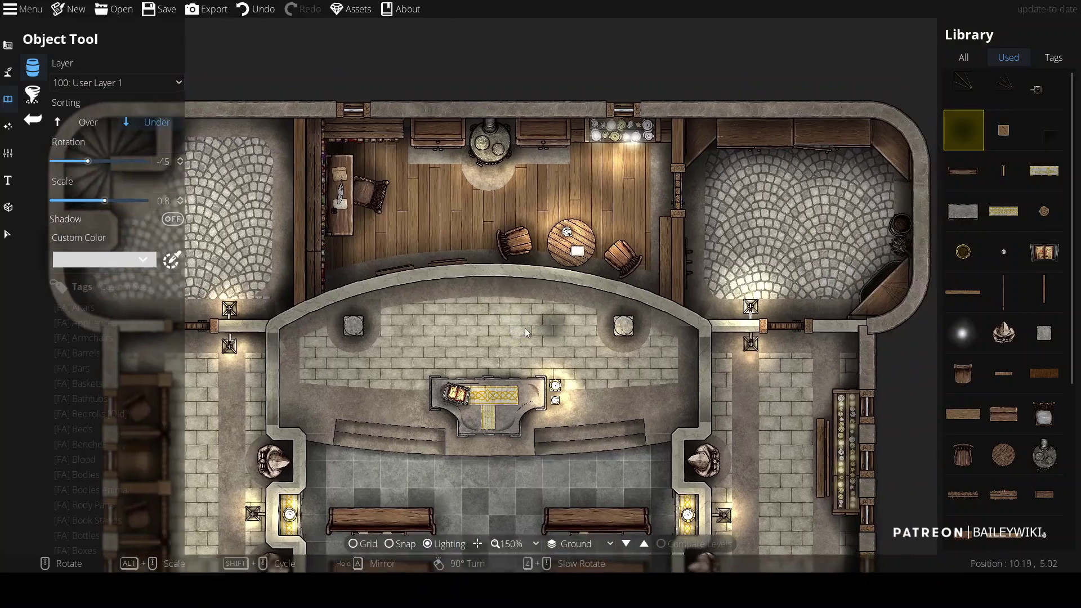
{"action": "key", "text": "s"}
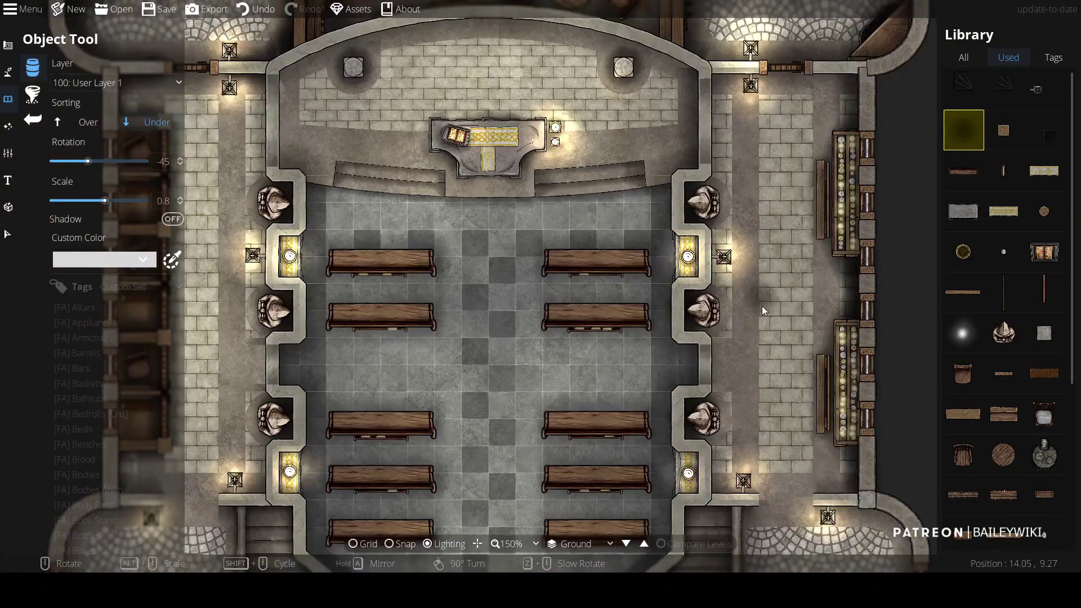
{"action": "scroll", "coordinate": [762, 306], "scroll_direction": "down", "scroll_amount": 3}
{"action": "scroll", "coordinate": [709, 324], "scroll_direction": "up", "scroll_amount": 2}
{"action": "key", "text": "s"}
{"action": "key", "text": "a"}
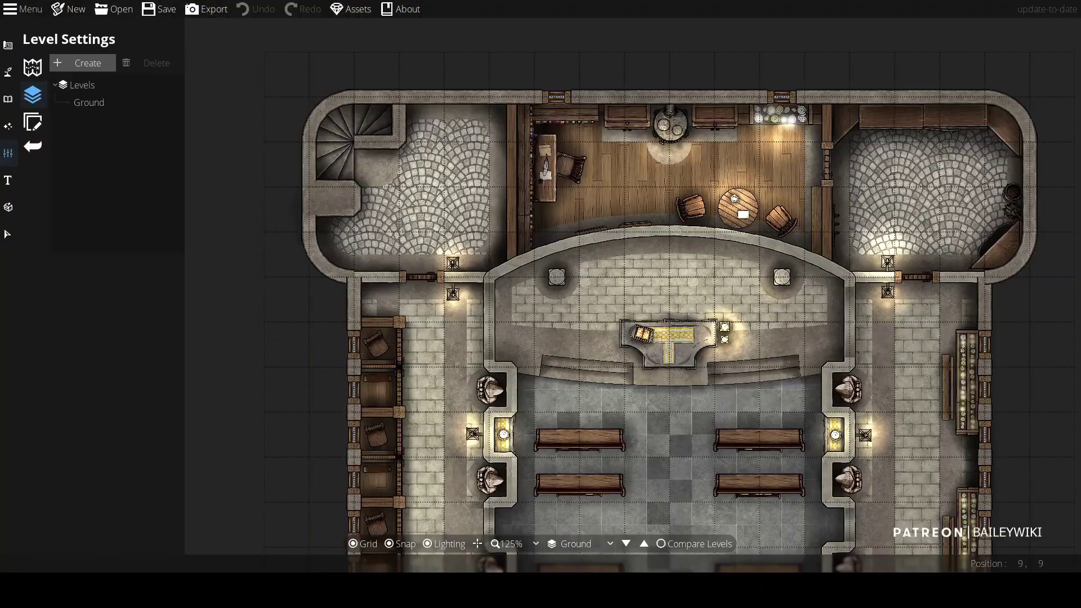
Step: Create a new level labelled "2nd Level" and turn on level comparison to see the ground floor beneath it
{"action": "left_click", "coordinate": [85, 62]}
{"action": "type", "text": "2nd Level"}
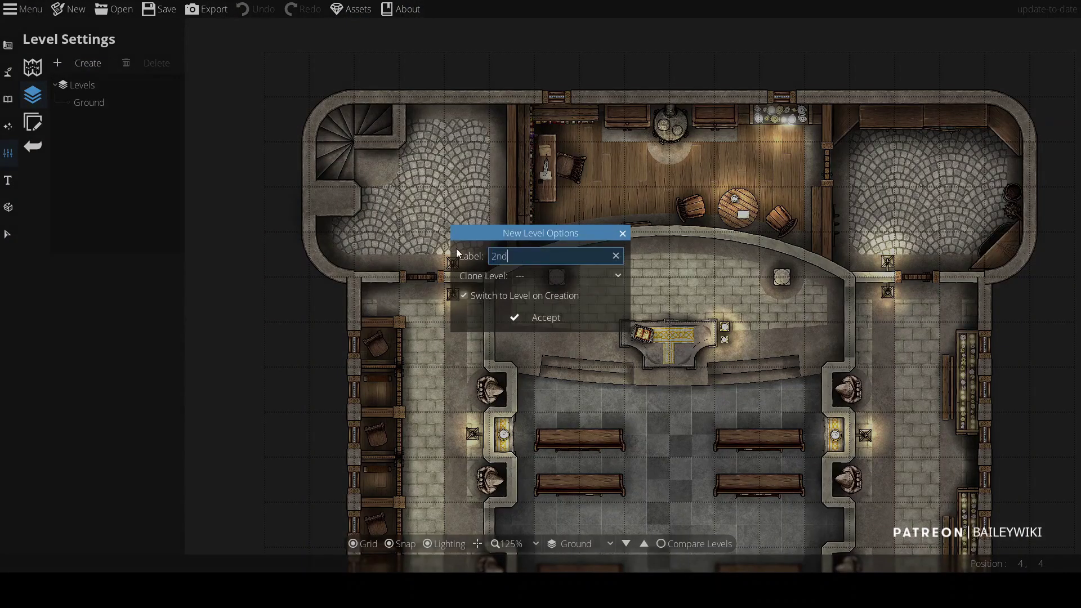
{"action": "left_click", "coordinate": [557, 320]}
{"action": "left_click", "coordinate": [665, 542]}
{"action": "left_click", "coordinate": [543, 326]}
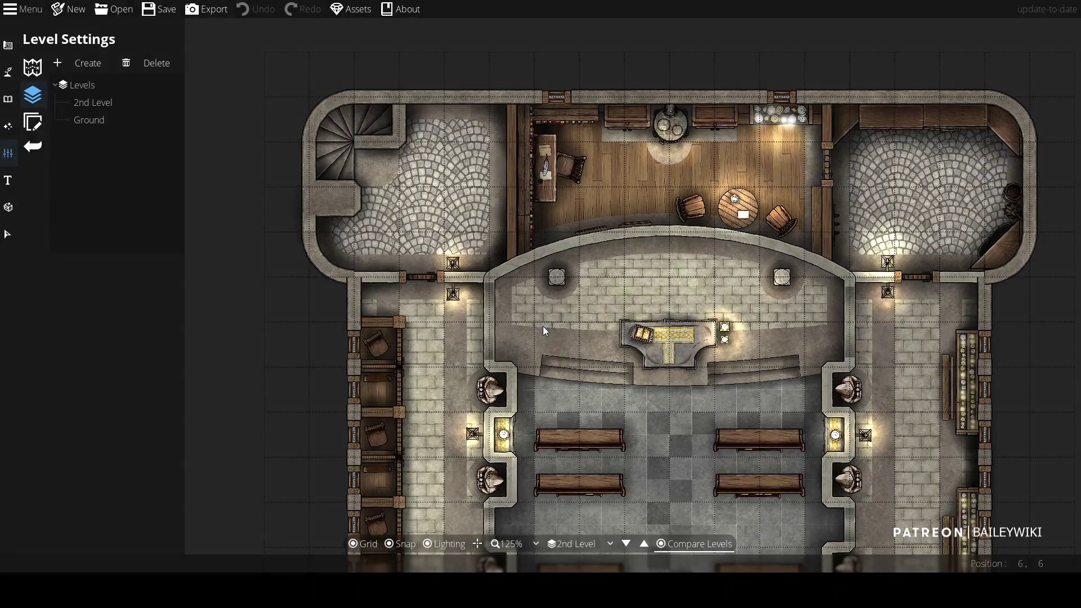
Step: Start a freeform stone pattern shape on the 2nd Level and trace the outer walls of the building's north wing
{"action": "left_click", "coordinate": [8, 45]}
{"action": "left_click", "coordinate": [101, 174]}
{"action": "left_click_drag", "start_coordinate": [181, 284], "coordinate": [181, 473]}
{"action": "left_click", "coordinate": [116, 529]}
{"action": "left_click", "coordinate": [354, 187]}
{"action": "left_click_drag", "start_coordinate": [367, 137], "coordinate": [402, 178]}
{"action": "key", "text": "s"}
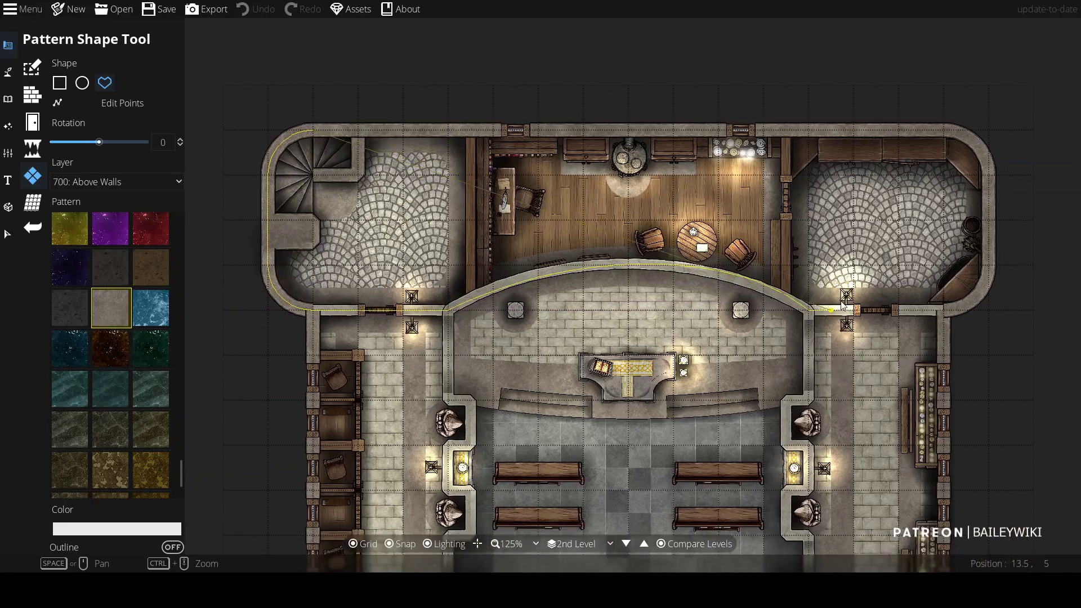
{"action": "left_click_drag", "start_coordinate": [887, 318], "coordinate": [811, 311]}
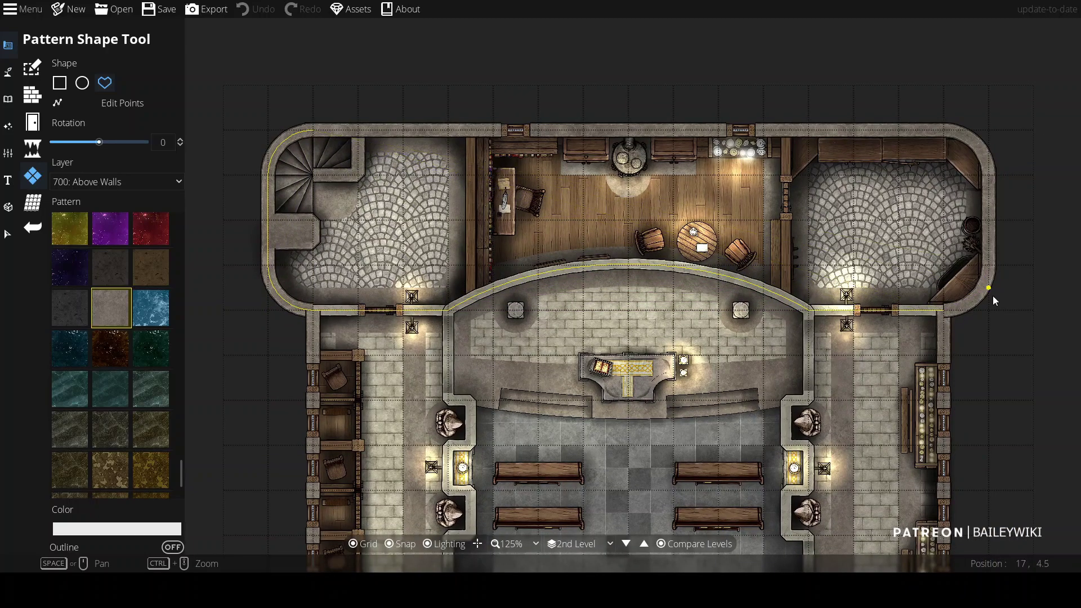
Step: Trace the inner edge of the north wing's outline and close the stone shape as a wall-hugging ring
{"action": "left_click", "coordinate": [335, 153]}
{"action": "left_click", "coordinate": [964, 153]}
{"action": "left_click", "coordinate": [814, 293]}
{"action": "left_click_drag", "start_coordinate": [451, 287], "coordinate": [628, 177]}
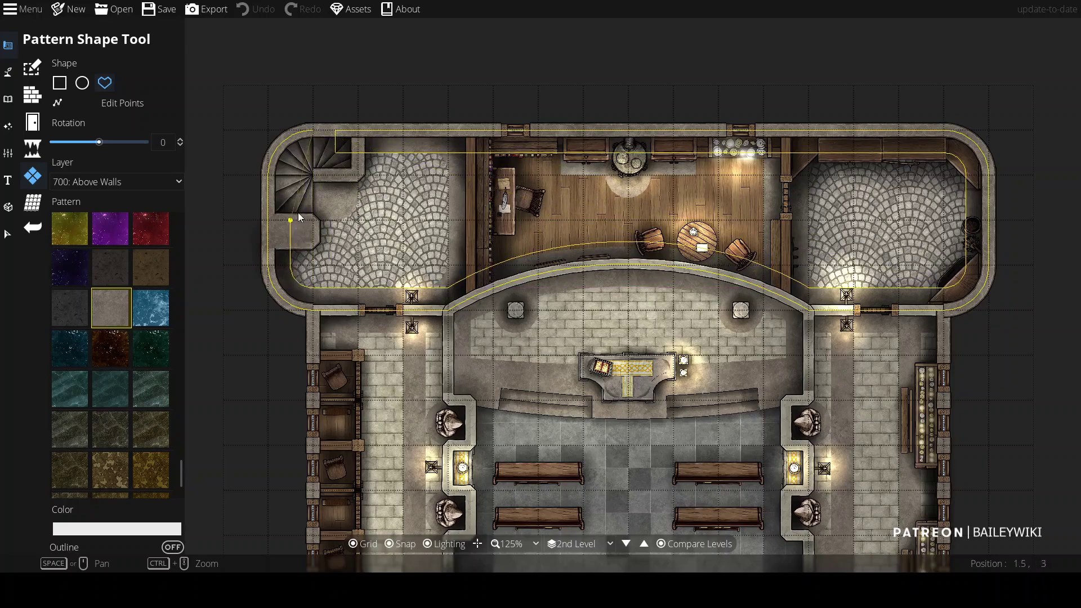
{"action": "left_click", "coordinate": [291, 153]}
{"action": "left_click", "coordinate": [313, 310]}
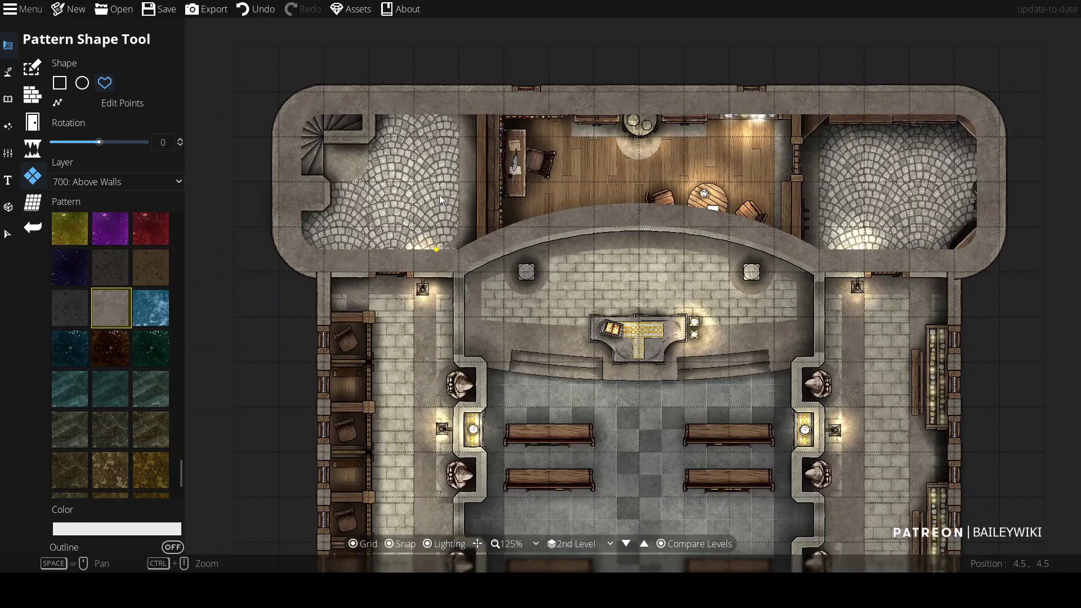
Step: Add a ring-shaped stone pattern along the walls of the west aisle, following the statue niches and leaving its centre open
{"action": "scroll", "coordinate": [335, 459], "scroll_direction": "down", "scroll_amount": 5}
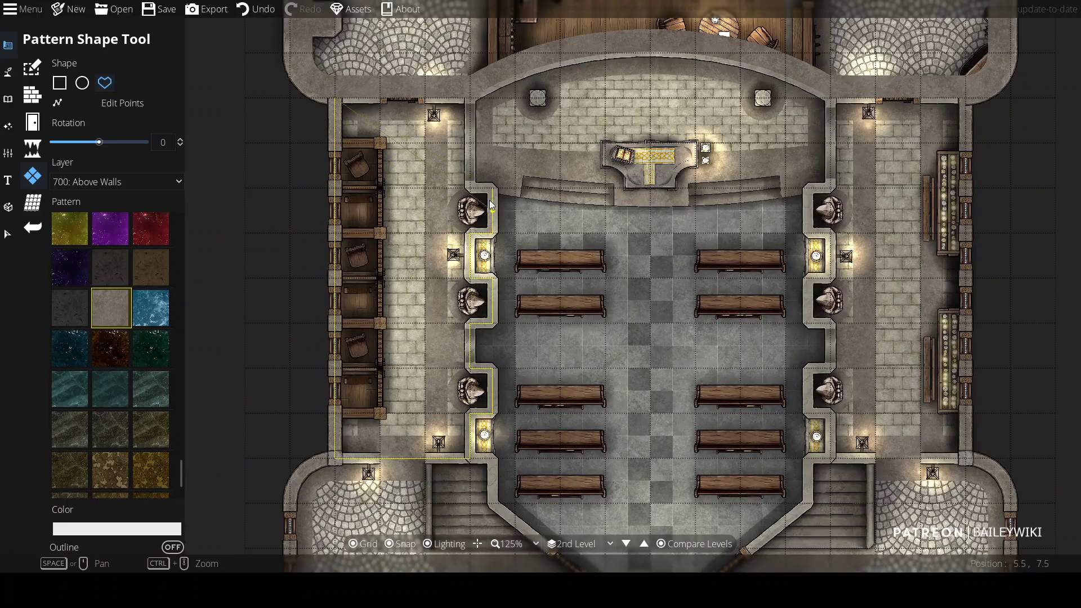
{"action": "left_click", "coordinate": [448, 120]}
{"action": "left_click", "coordinate": [417, 439]}
Step: Add a matching ring-shaped stone pattern along the walls of the east aisle, leaving its centre open
{"action": "scroll", "coordinate": [657, 99], "scroll_direction": "right", "scroll_amount": 4}
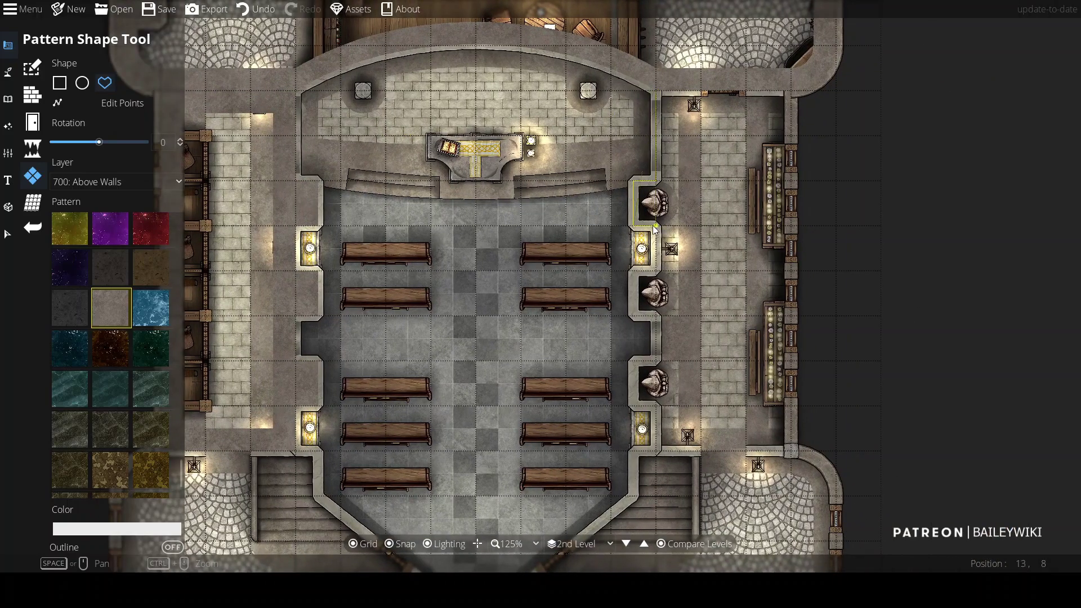
{"action": "left_click", "coordinate": [661, 453]}
{"action": "left_click", "coordinate": [789, 452]}
{"action": "left_click", "coordinate": [776, 118]}
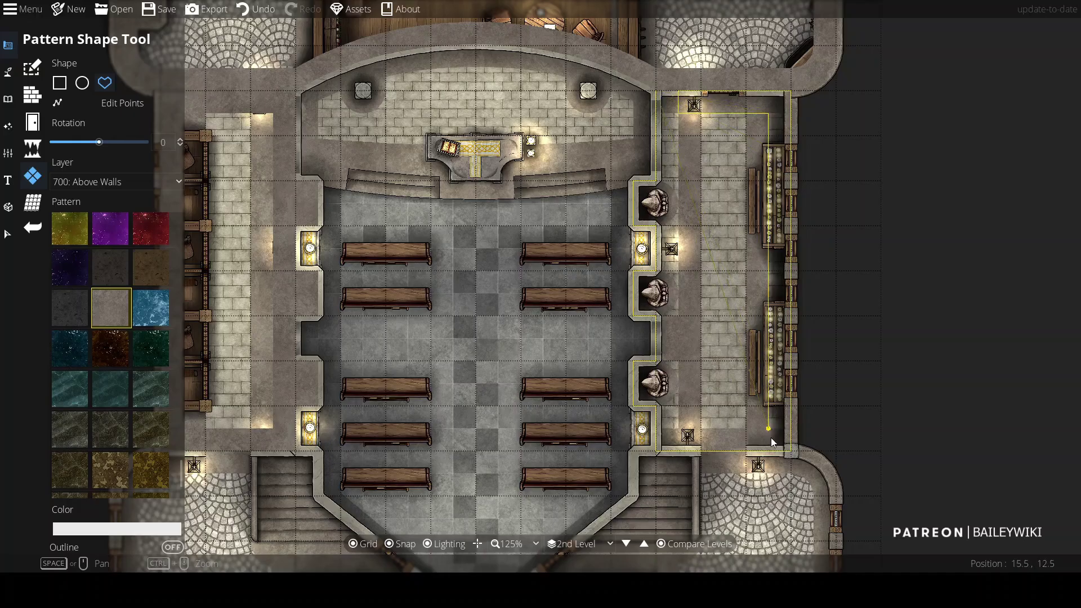
{"action": "left_click", "coordinate": [679, 96]}
Step: Trace a stone pattern around the southeast tower's walls and over the adjoining stairway and landing, leaving the tower's centre open
{"action": "scroll", "coordinate": [815, 159], "scroll_direction": "down", "scroll_amount": 5}
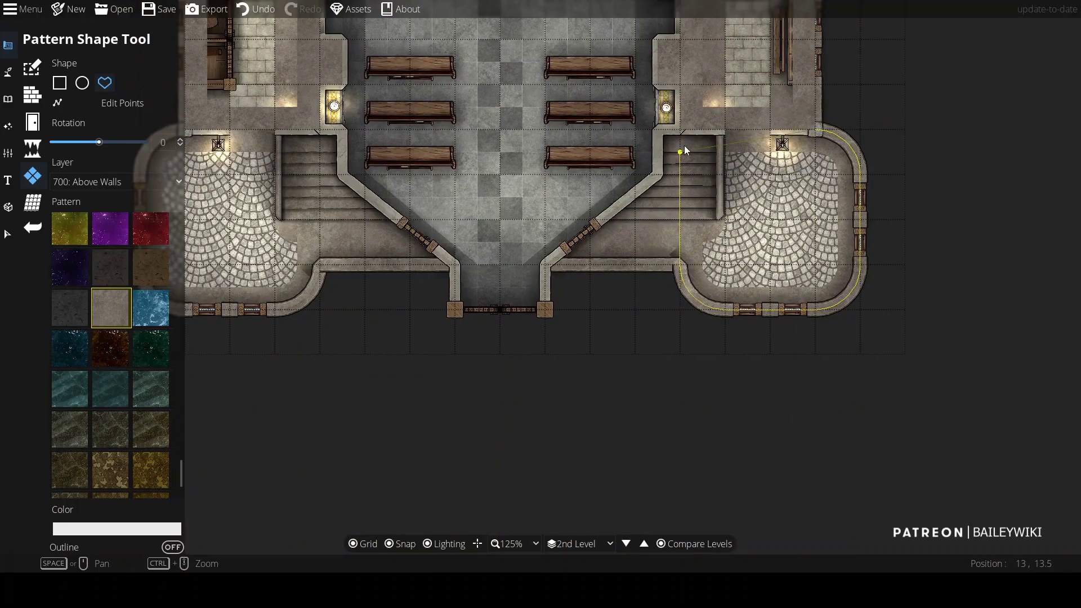
{"action": "right_click", "coordinate": [743, 147]}
{"action": "right_click", "coordinate": [743, 169]}
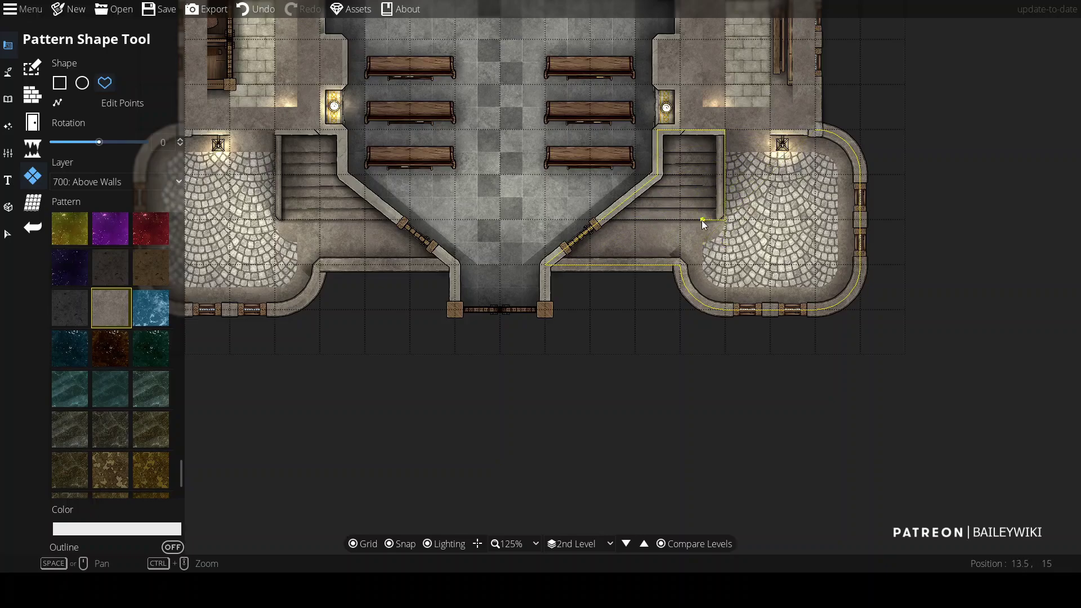
{"action": "left_click", "coordinate": [770, 129]}
Step: Trace a matching stone pattern around the southwest tower's walls and over its stairway and landing
{"action": "left_click_drag", "start_coordinate": [454, 262], "coordinate": [715, 251]}
{"action": "left_click", "coordinate": [715, 250]}
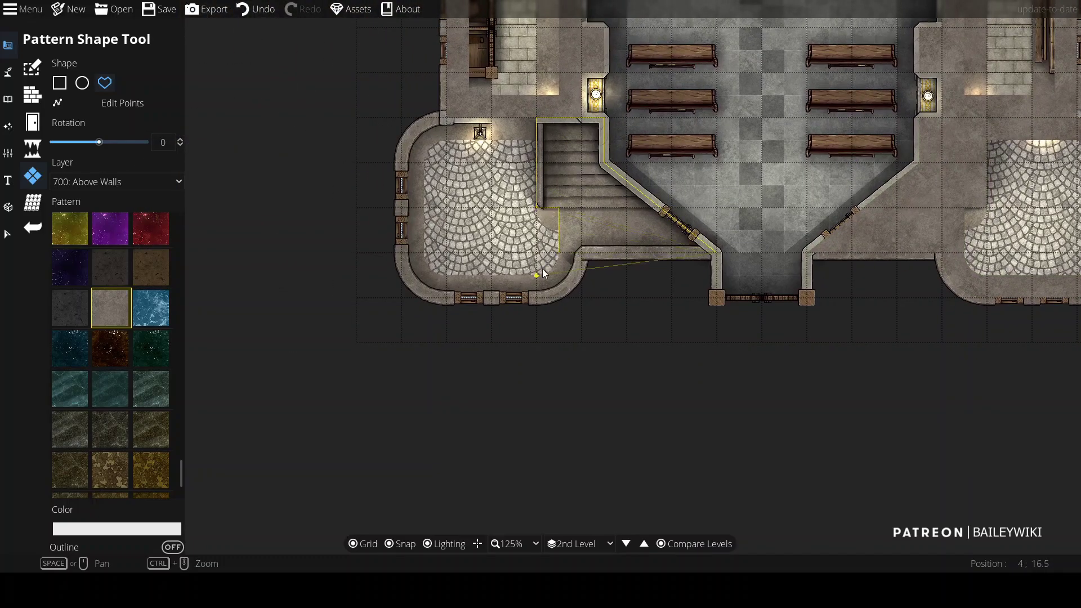
{"action": "left_click", "coordinate": [425, 274]}
{"action": "left_click", "coordinate": [716, 252]}
Step: Fill the west aisle's open centre with a 2 by 7 rectangle of wooden planks rotated 90 degrees
{"action": "left_click_drag", "start_coordinate": [673, 326], "coordinate": [452, 394]}
{"action": "scroll", "coordinate": [452, 394], "scroll_direction": "down", "scroll_amount": 1}
{"action": "left_click_drag", "start_coordinate": [515, 123], "coordinate": [604, 304]}
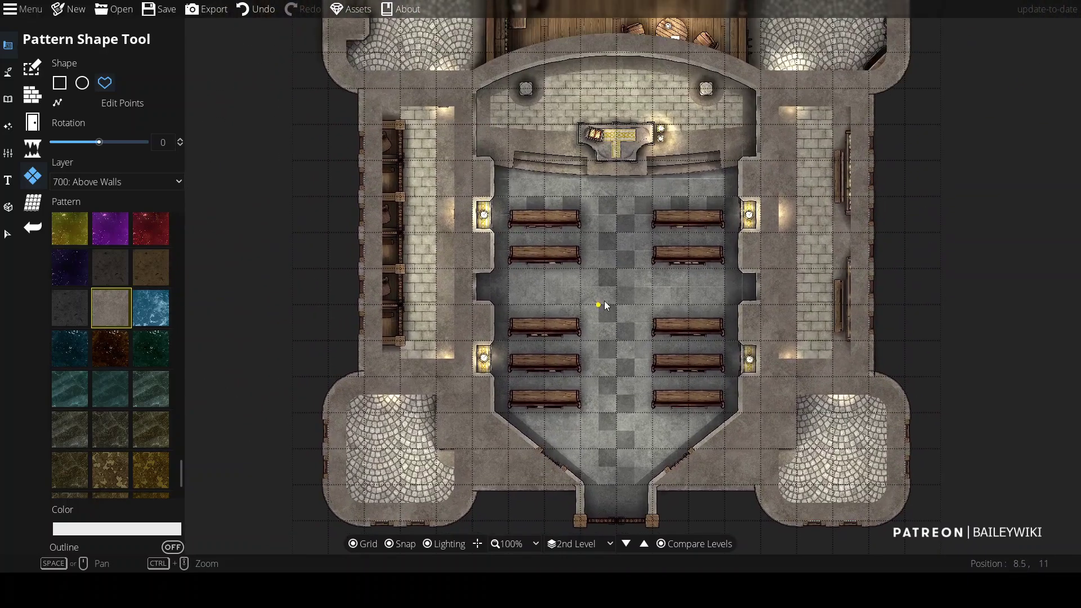
{"action": "left_click", "coordinate": [60, 83]}
{"action": "left_click_drag", "start_coordinate": [182, 474], "coordinate": [182, 317]}
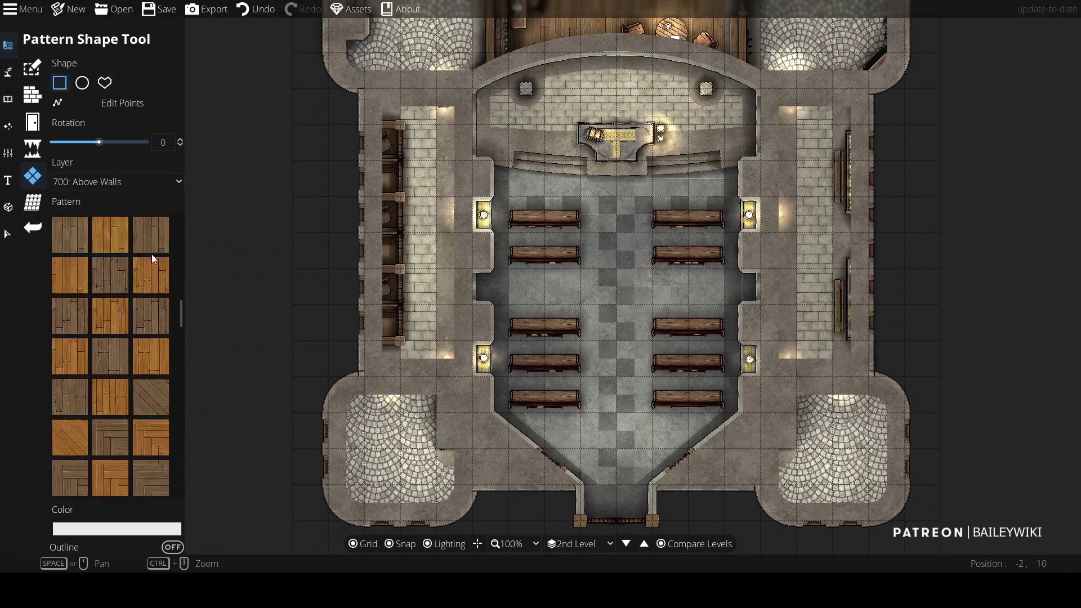
{"action": "left_click", "coordinate": [152, 234]}
{"action": "scroll", "coordinate": [162, 141], "scroll_direction": "up", "scroll_amount": 3}
{"action": "left_click_drag", "start_coordinate": [387, 125], "coordinate": [453, 356]}
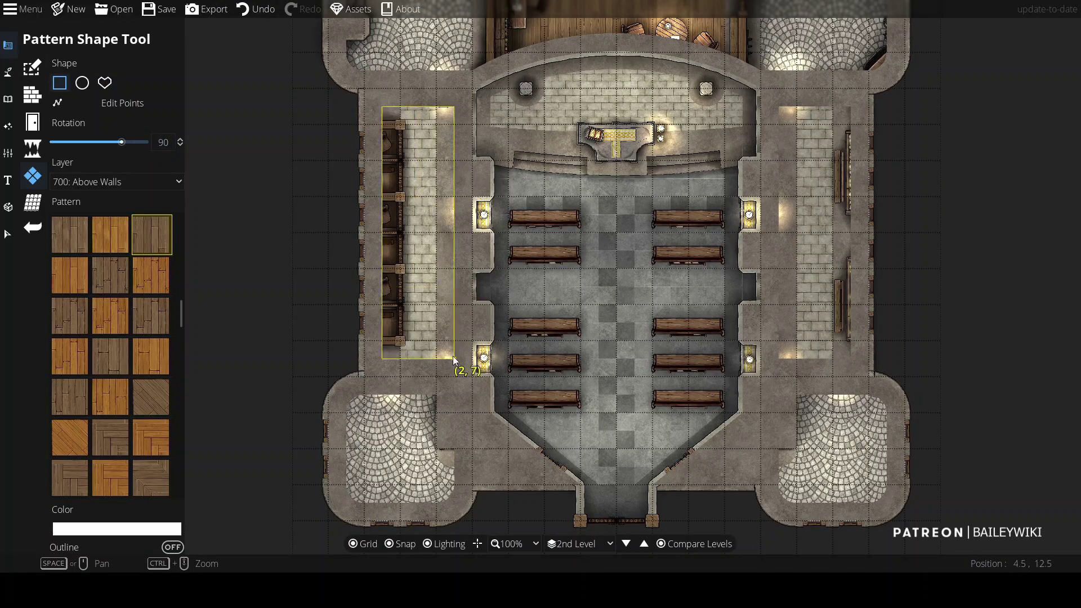
Step: Select the west aisle's wooden floor and lay a matching plank floor, rotated 90 degrees, in the east aisle's open centre
{"action": "left_click", "coordinate": [7, 234]}
{"action": "scroll", "coordinate": [296, 212], "scroll_direction": "down", "scroll_amount": 2}
{"action": "left_click_drag", "start_coordinate": [295, 67], "coordinate": [618, 380]}
{"action": "left_click", "coordinate": [97, 214]}
{"action": "left_click", "coordinate": [67, 324]}
{"action": "key", "text": "Escape"}
{"action": "scroll", "coordinate": [340, 178], "scroll_direction": "up", "scroll_amount": 3}
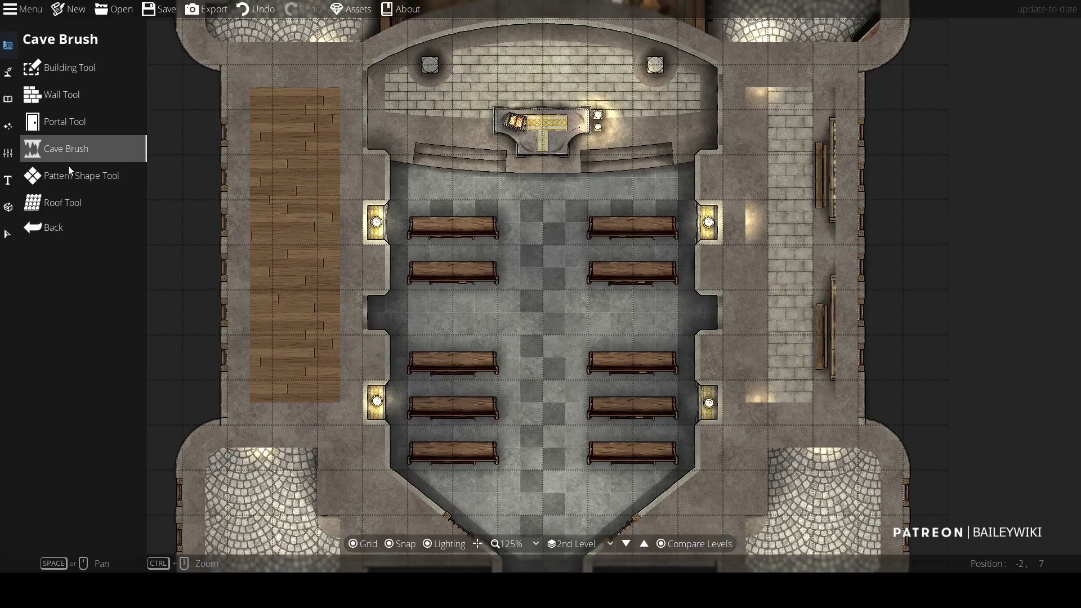
{"action": "left_click", "coordinate": [68, 169]}
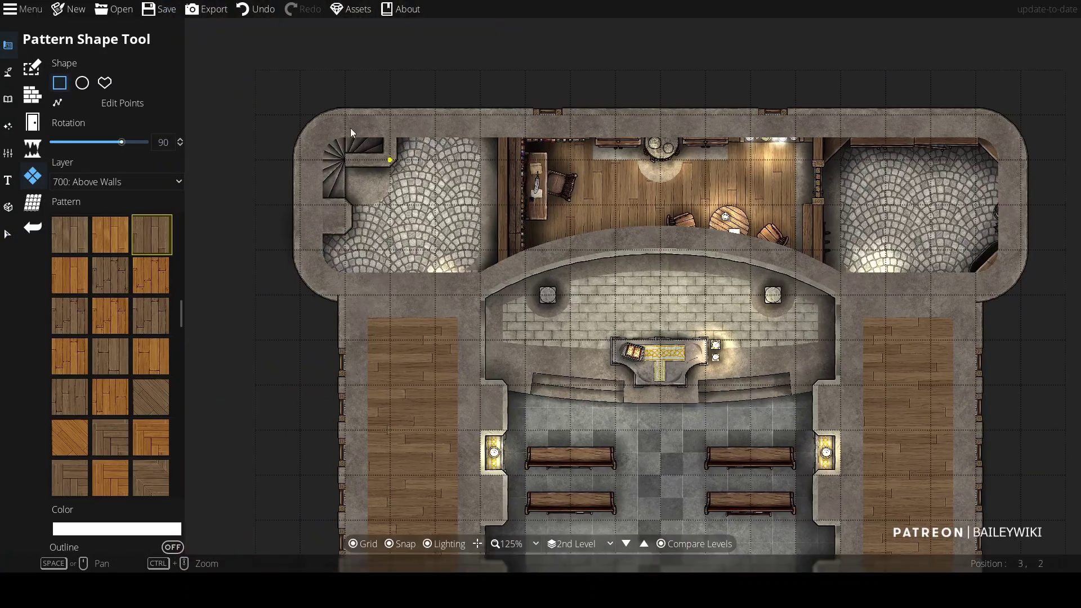
Step: Fill the north wing's open floor with a freeform shape of the same wooden planks, leaving the corner staircase uncovered
{"action": "left_click", "coordinate": [104, 83]}
{"action": "left_click", "coordinate": [390, 137]}
{"action": "left_click", "coordinate": [660, 137]}
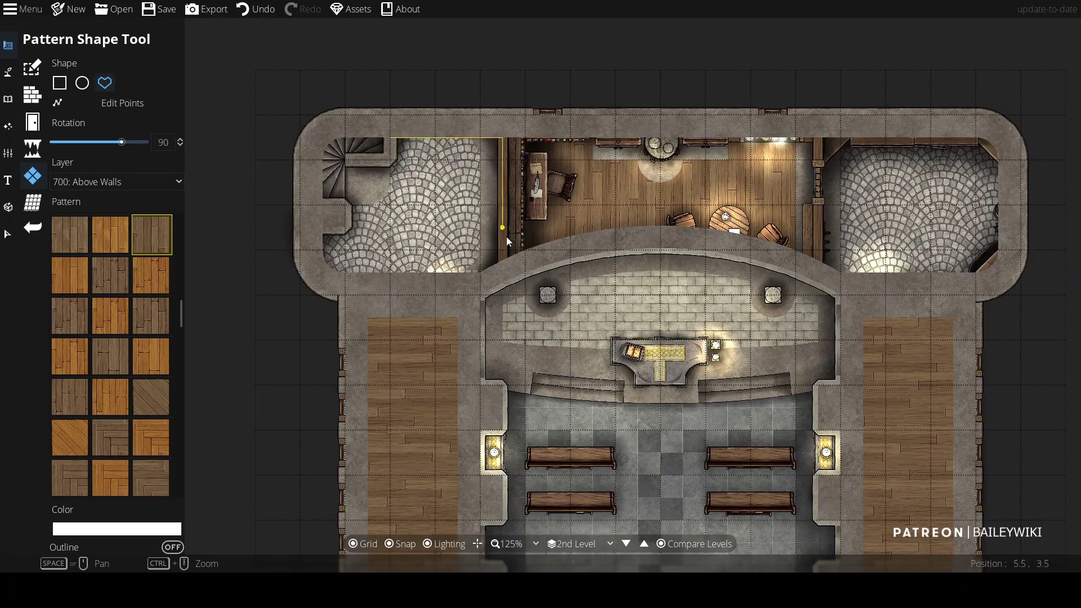
{"action": "key", "text": "Escape"}
{"action": "left_click", "coordinate": [139, 530]}
{"action": "left_click", "coordinate": [392, 147]}
{"action": "mouse_move", "coordinate": [403, 142]}
{"action": "left_mouse_down"}
{"action": "mouse_move", "coordinate": [976, 138]}
{"action": "mouse_move", "coordinate": [996, 161]}
{"action": "mouse_move", "coordinate": [995, 241]}
{"action": "mouse_move", "coordinate": [980, 281]}
{"action": "mouse_move", "coordinate": [465, 282]}
{"action": "mouse_move", "coordinate": [674, 170]}
{"action": "mouse_move", "coordinate": [667, 155]}
{"action": "mouse_move", "coordinate": [358, 276]}
{"action": "mouse_move", "coordinate": [328, 254]}
{"action": "mouse_move", "coordinate": [322, 268]}
{"action": "mouse_move", "coordinate": [324, 237]}
{"action": "mouse_move", "coordinate": [391, 195]}
{"action": "mouse_move", "coordinate": [390, 205]}
{"action": "mouse_move", "coordinate": [393, 143]}
{"action": "left_mouse_up"}
{"action": "scroll", "coordinate": [404, 288], "scroll_direction": "down", "scroll_amount": 3}
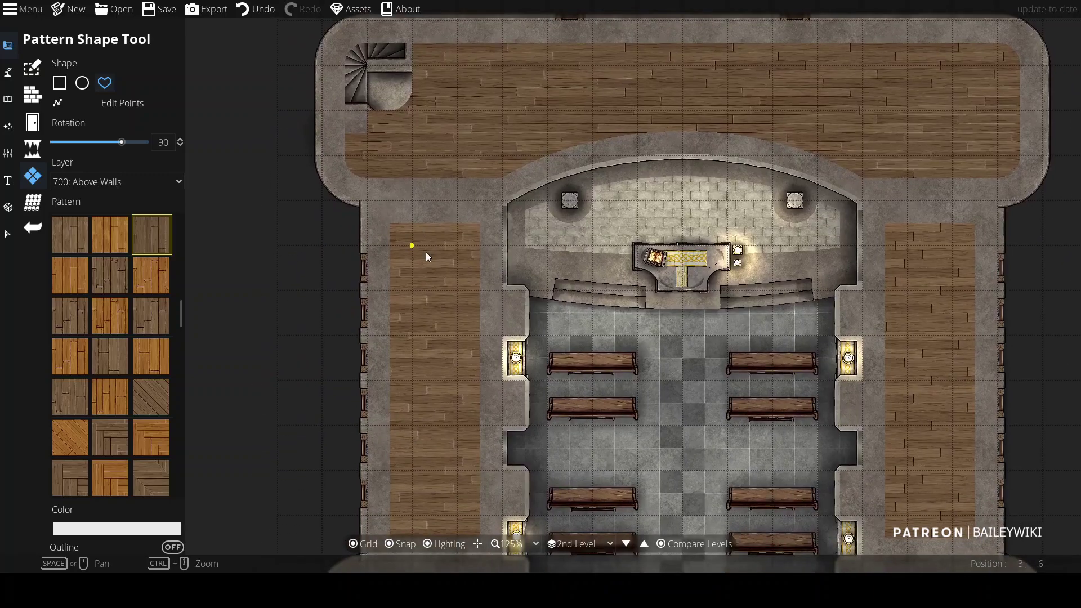
Step: Fill the southwest tower's open floor with a freeform shape of the wooden planks rotated 90 degrees, using color ebeaea
{"action": "scroll", "coordinate": [426, 251], "scroll_direction": "down", "scroll_amount": 3}
{"action": "key", "text": "v"}
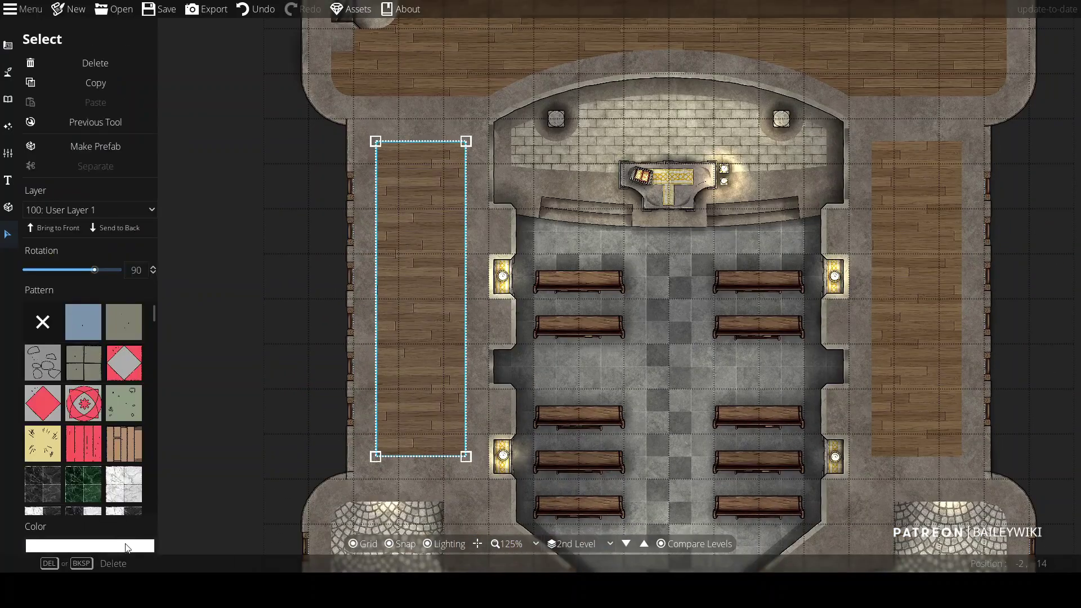
{"action": "left_click", "coordinate": [916, 329]}
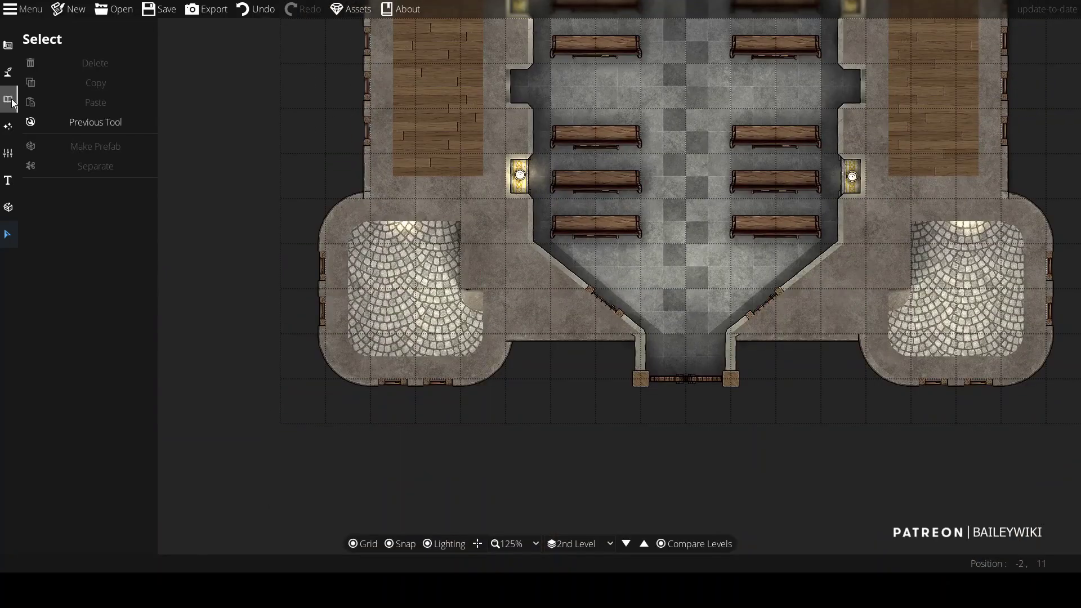
{"action": "left_click", "coordinate": [54, 123]}
{"action": "left_click", "coordinate": [113, 528]}
{"action": "type", "text": "ebeaea"}
{"action": "left_click", "coordinate": [150, 512]}
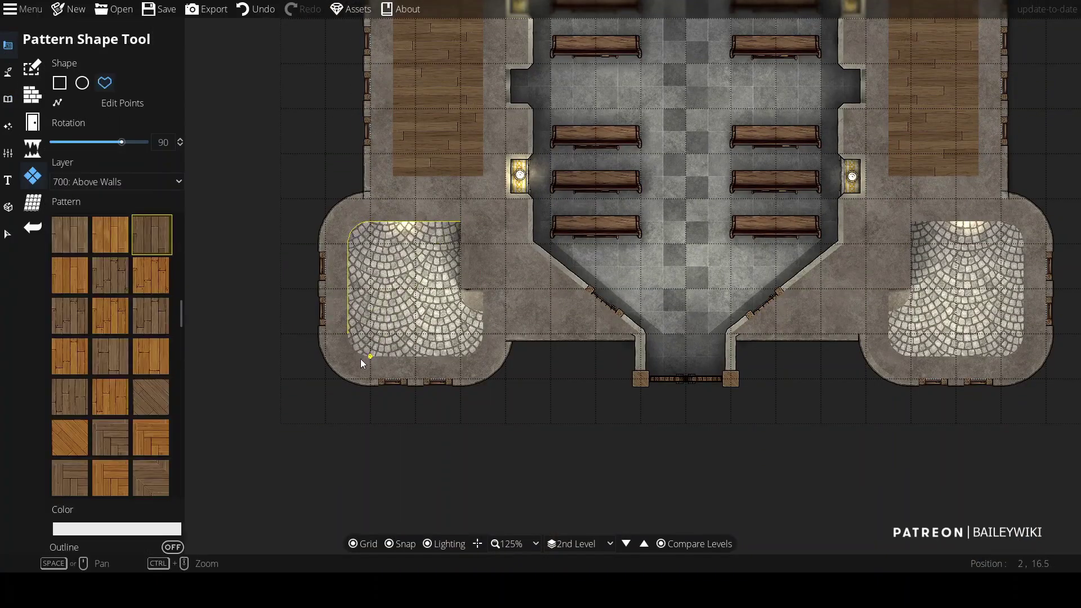
{"action": "left_click", "coordinate": [484, 290]}
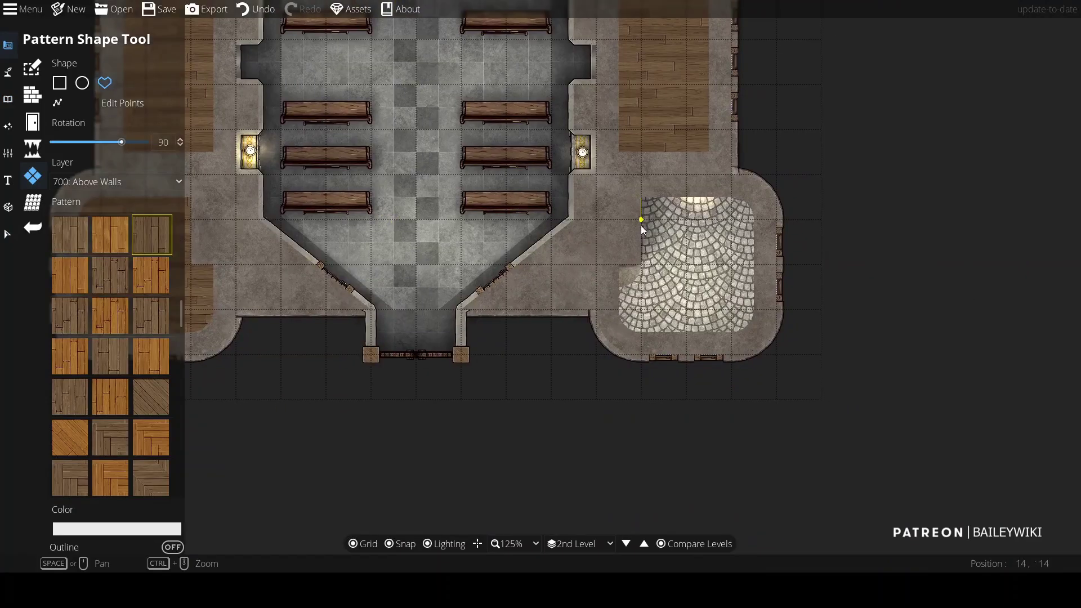
Step: Lay the same freeform plank floor in the southeast tower and check the 2nd Level with level comparison off
{"action": "left_click", "coordinate": [731, 198]}
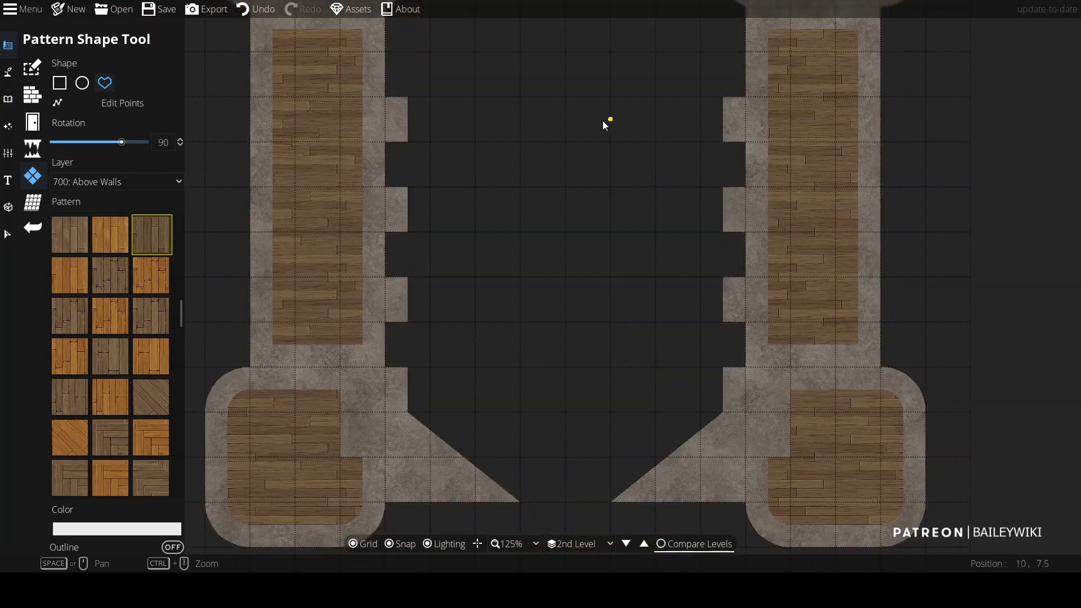
{"action": "left_click_drag", "start_coordinate": [603, 121], "coordinate": [625, 46]}
{"action": "left_click", "coordinate": [694, 544]}
{"action": "left_click", "coordinate": [546, 323]}
{"action": "left_click_drag", "start_coordinate": [584, 164], "coordinate": [659, 396]}
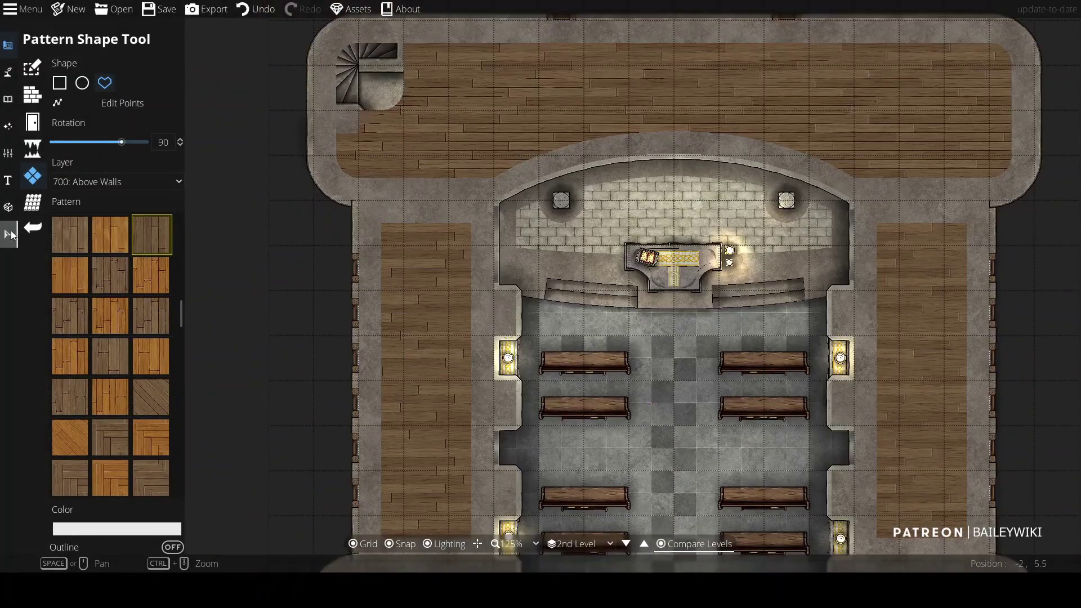
Step: Trace a thick stone wall from the north wall's middle around the curved northwest corner and down the west aisle's outer edge
{"action": "left_click", "coordinate": [32, 93]}
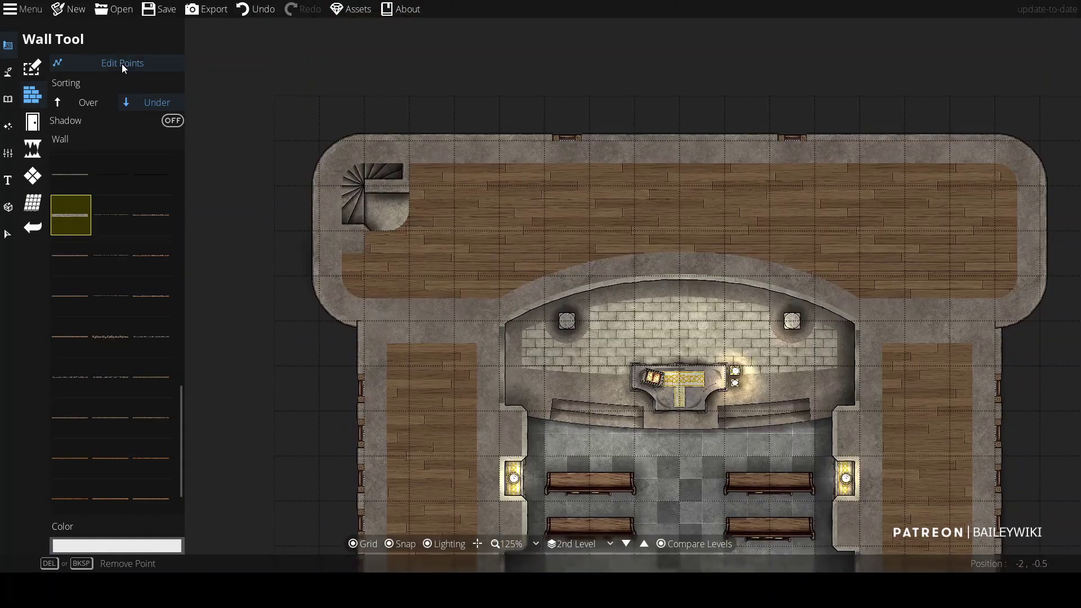
{"action": "left_click", "coordinate": [122, 63]}
{"action": "left_click", "coordinate": [365, 141]}
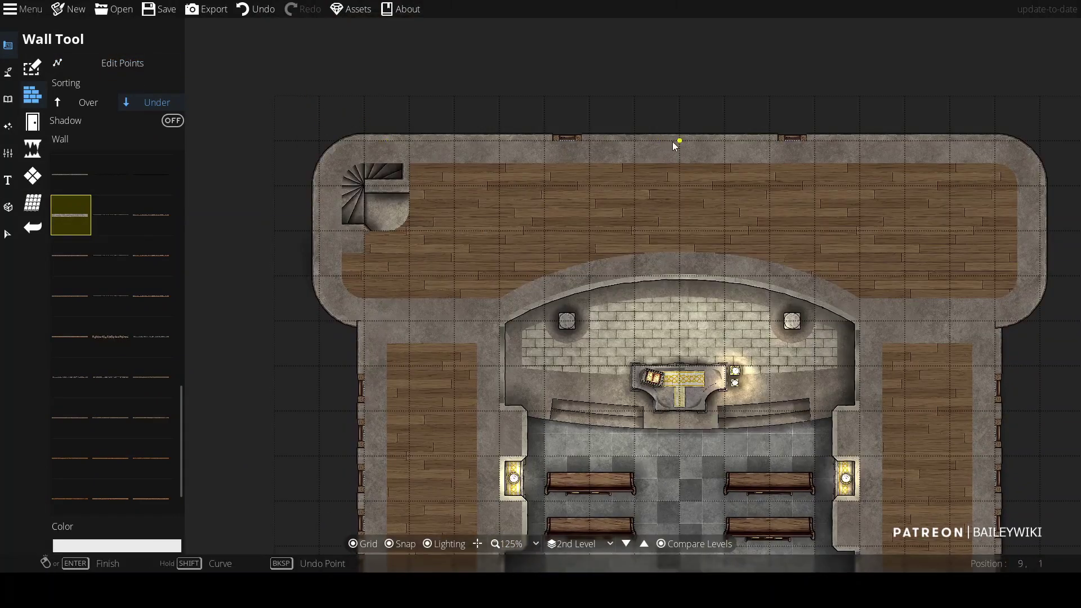
{"action": "key", "text": "ctrl+z"}
{"action": "left_click", "coordinate": [320, 140]}
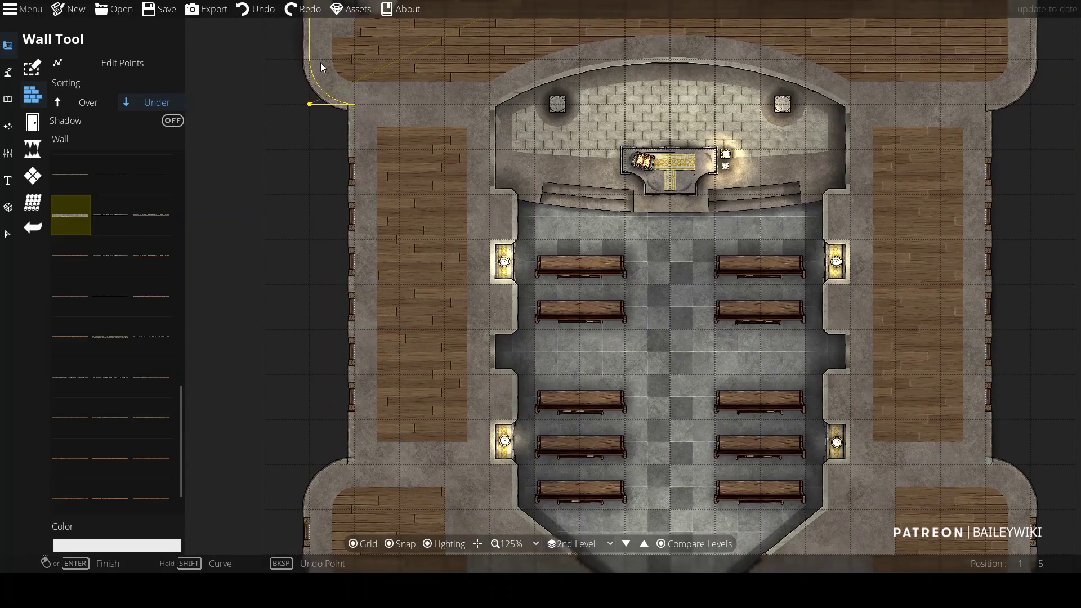
{"action": "left_click", "coordinate": [270, 381]}
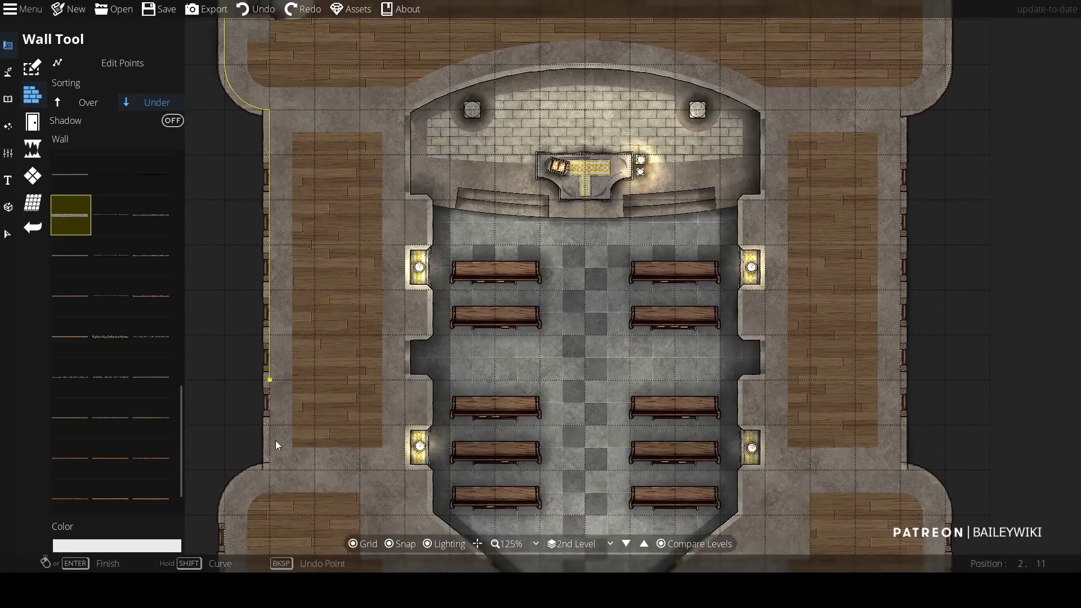
{"action": "key", "text": "s"}
{"action": "key", "text": "s"}
{"action": "left_click", "coordinate": [238, 384], "text": "shift"}
{"action": "left_click", "coordinate": [244, 344]}
{"action": "key", "text": "ctrl+z"}
{"action": "key", "text": "w"}
{"action": "key", "text": "a"}
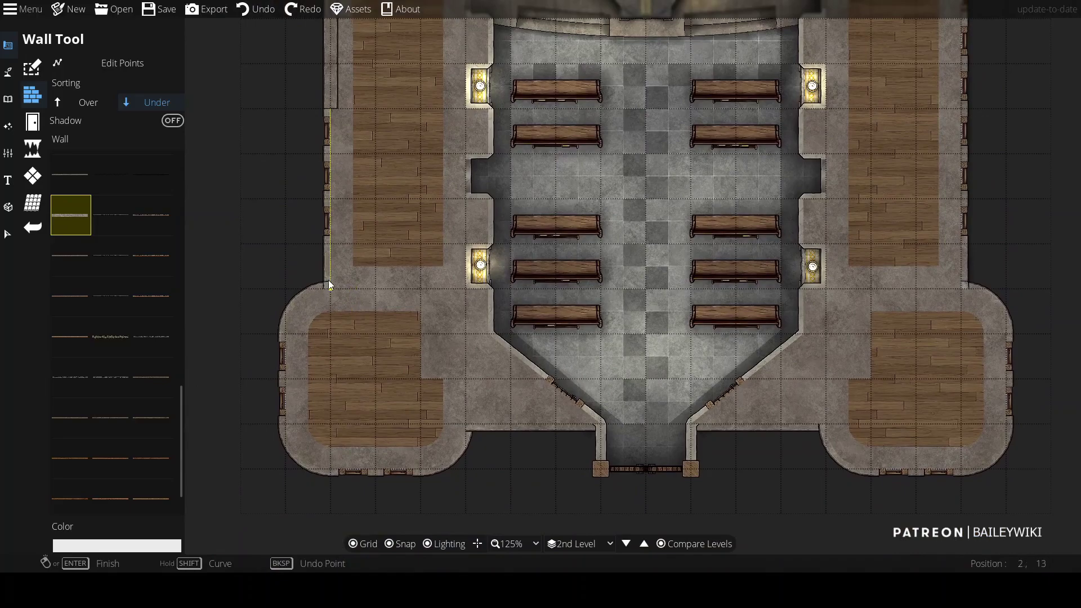
Step: Continue the stone wall around the rounded southwest tower and across to the middle of the south entrance
{"action": "left_click", "coordinate": [286, 424]}
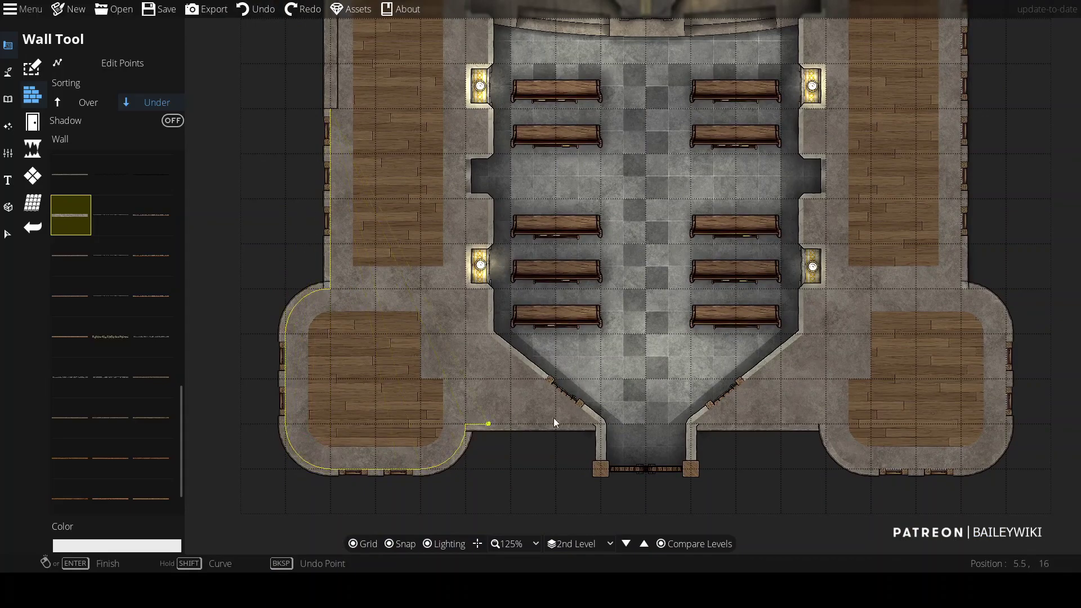
{"action": "key", "text": "d"}
{"action": "left_click", "coordinate": [442, 416]}
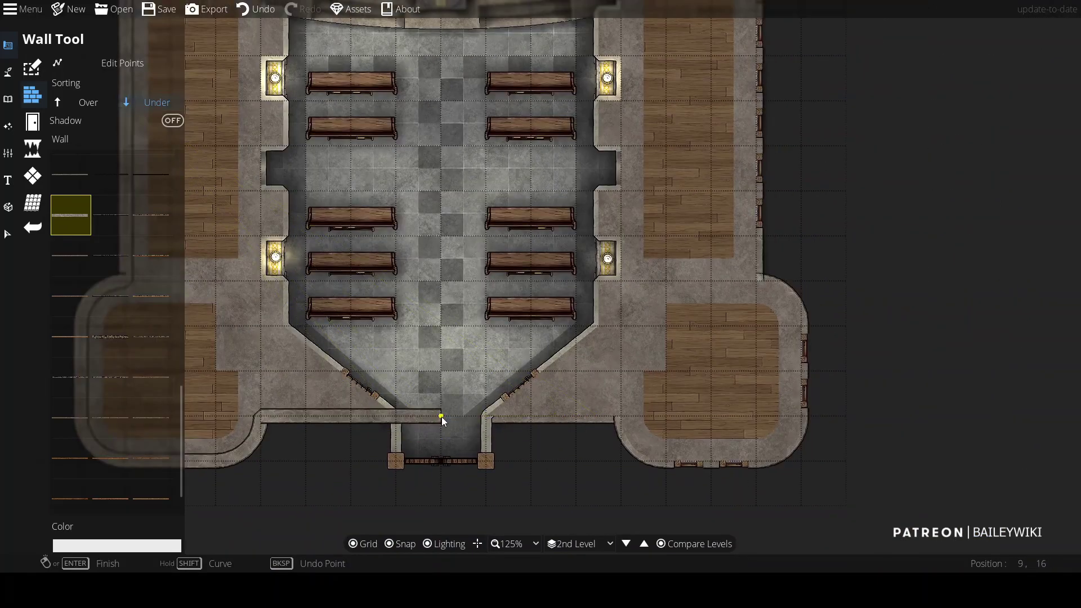
Step: Extend the stone wall from the entrance around the southeast tower, up the east aisle and around the northeast corner
{"action": "left_click", "coordinate": [801, 326], "text": "shift"}
{"action": "key", "text": "w"}
{"action": "key", "text": "d"}
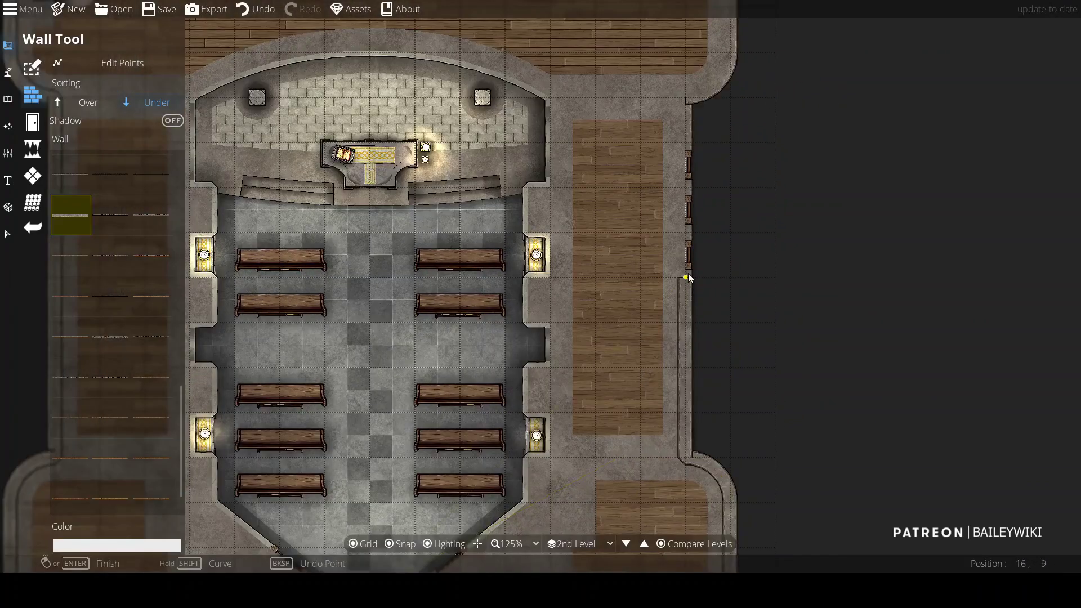
{"action": "key", "text": "w"}
{"action": "key", "text": "d"}
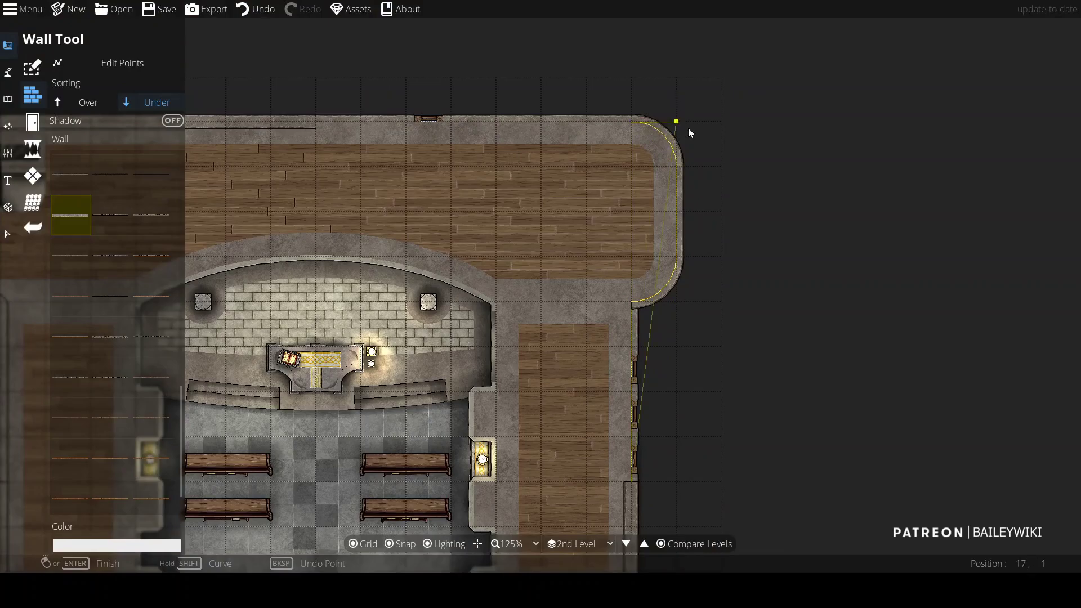
{"action": "key", "text": "a"}
Step: Choose a narrower stone wall style and trace the curved wall behind the altar
{"action": "scroll", "coordinate": [746, 246], "scroll_direction": "down", "scroll_amount": 5}
{"action": "scroll", "coordinate": [746, 245], "scroll_direction": "up", "scroll_amount": 1}
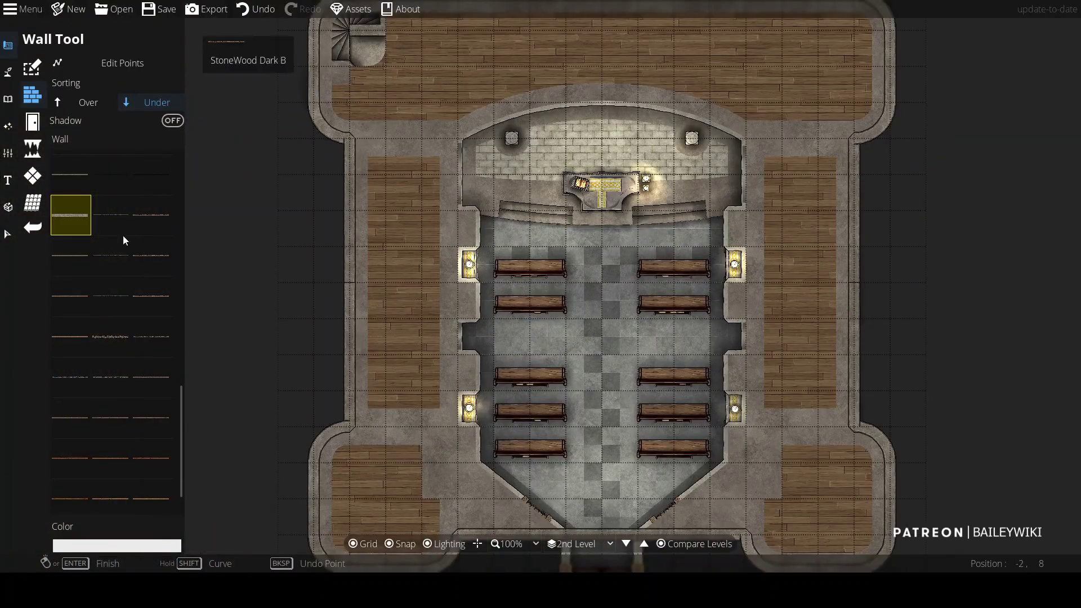
{"action": "scroll", "coordinate": [93, 271], "scroll_direction": "up", "scroll_amount": 3}
{"action": "left_click", "coordinate": [160, 265]}
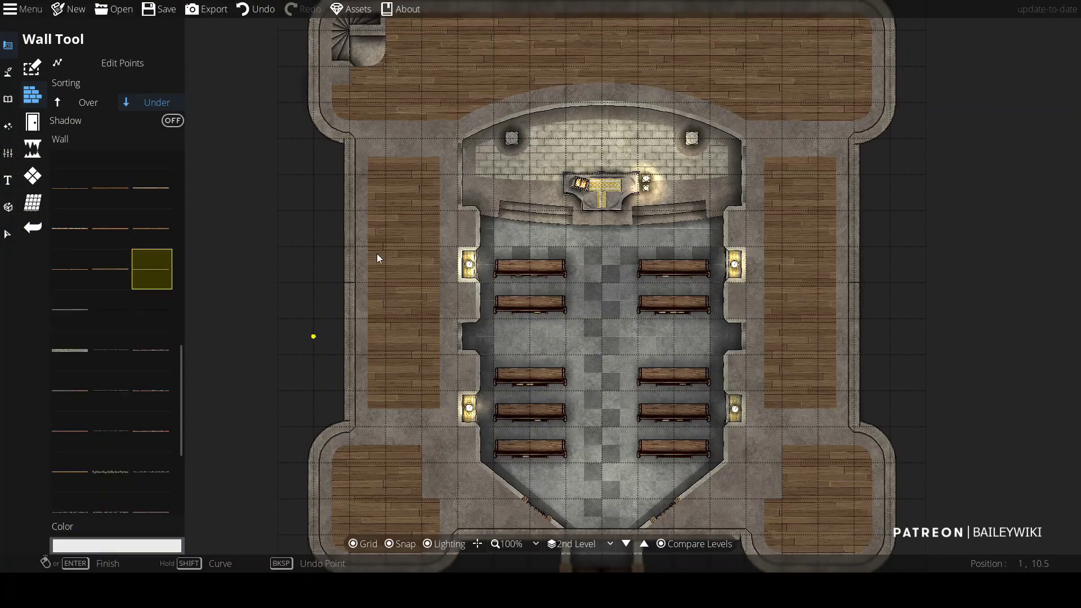
{"action": "left_click", "coordinate": [459, 143]}
{"action": "left_click", "coordinate": [747, 138]}
Step: Carry the narrow wall down the nave's east side around its alcoves to the south entrance
{"action": "left_click", "coordinate": [747, 211]}
{"action": "left_click", "coordinate": [727, 211]}
{"action": "left_click", "coordinate": [728, 248]}
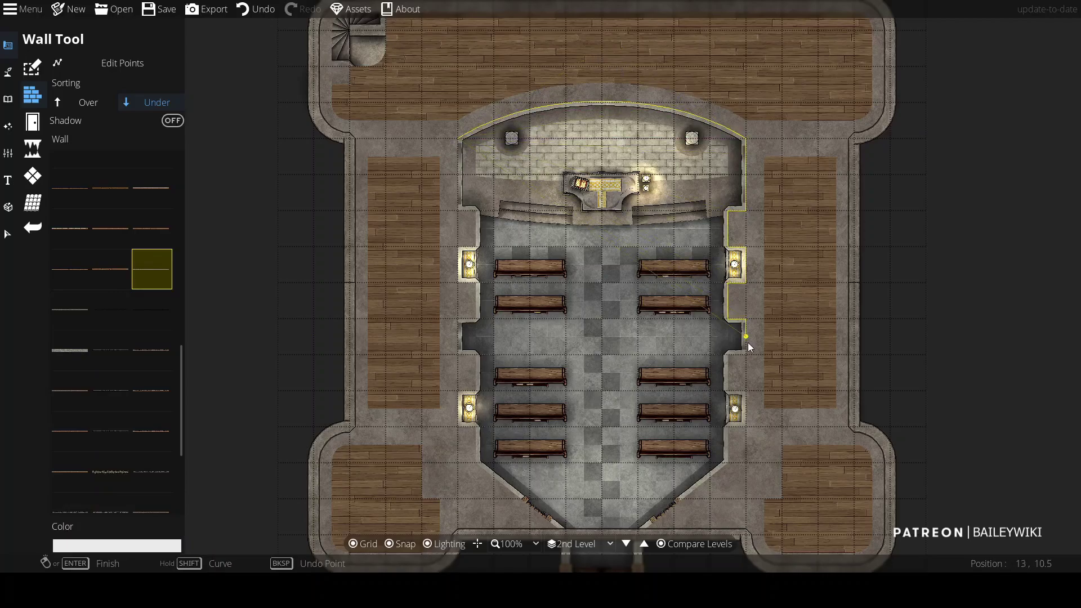
{"action": "key", "text": "s"}
{"action": "left_click", "coordinate": [738, 258]}
{"action": "left_click", "coordinate": [756, 257]}
{"action": "left_click", "coordinate": [756, 293]}
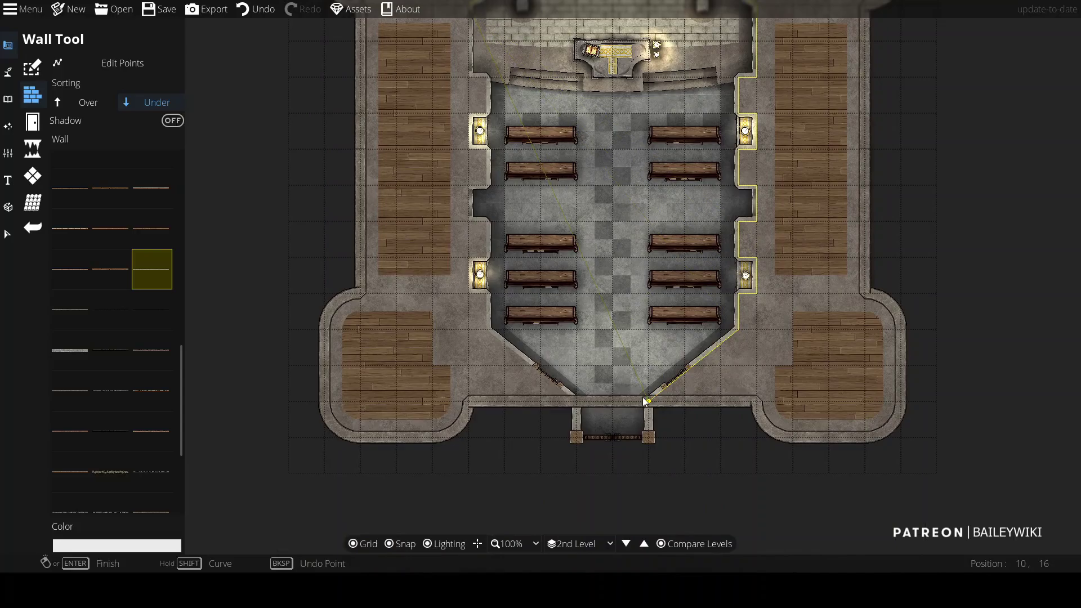
{"action": "right_click", "coordinate": [646, 401]}
Step: Trace the narrow wall from the south entrance up the nave's west side, following every alcove to the sanctuary steps
{"action": "left_click", "coordinate": [576, 401]}
{"action": "left_click", "coordinate": [487, 330]}
{"action": "left_click", "coordinate": [468, 292]}
{"action": "left_click", "coordinate": [469, 258]}
{"action": "left_click", "coordinate": [487, 257]}
{"action": "left_click", "coordinate": [487, 221]}
{"action": "left_click", "coordinate": [469, 222]}
{"action": "left_click", "coordinate": [469, 186]}
{"action": "left_click", "coordinate": [487, 186]}
{"action": "left_click", "coordinate": [487, 149]}
{"action": "left_click", "coordinate": [469, 149]}
{"action": "left_click", "coordinate": [468, 114]}
{"action": "left_click", "coordinate": [487, 114]}
{"action": "key", "text": "w"}
{"action": "scroll", "coordinate": [556, 233], "scroll_direction": "up", "scroll_amount": 2}
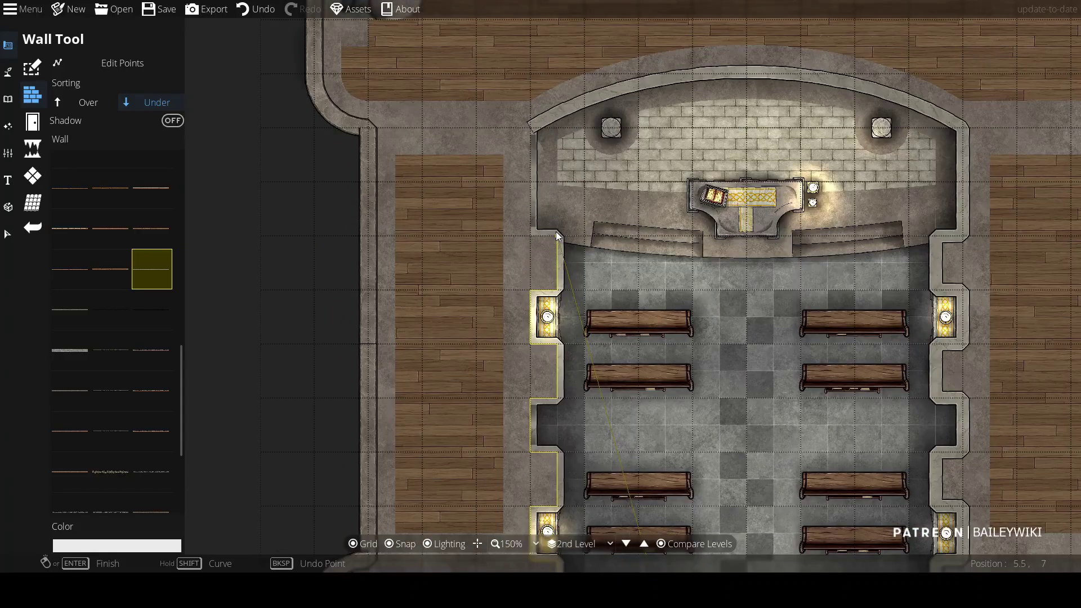
{"action": "right_click", "coordinate": [556, 232]}
Step: Undo the narrow walls drawn around the nave and sanctuary
{"action": "key", "text": "d"}
{"action": "key", "text": "w"}
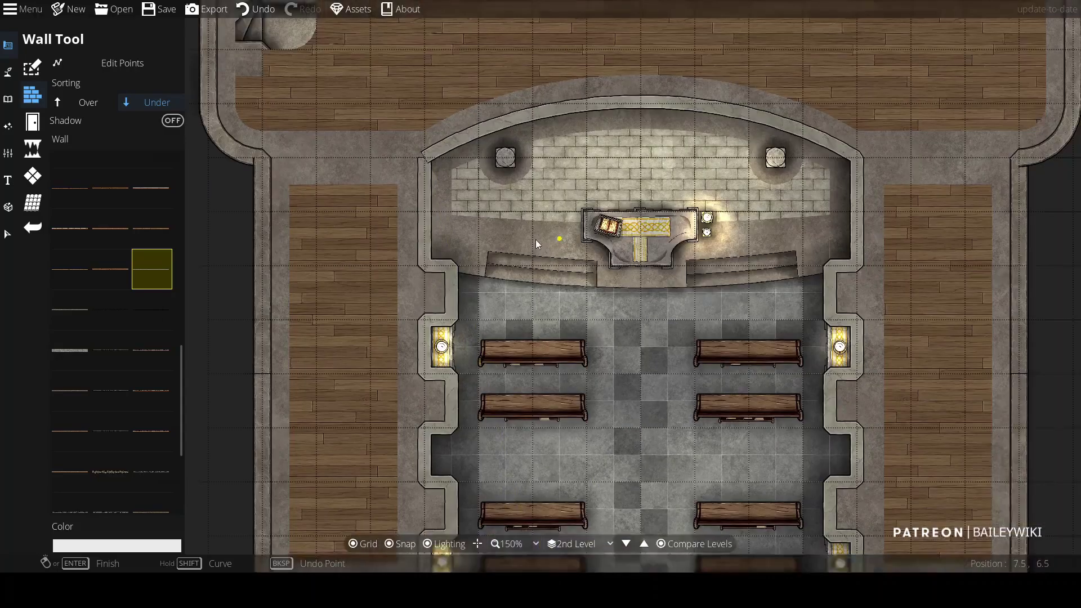
{"action": "scroll", "coordinate": [442, 275], "scroll_direction": "down", "scroll_amount": 1}
{"action": "key", "text": "ctrl+z"}
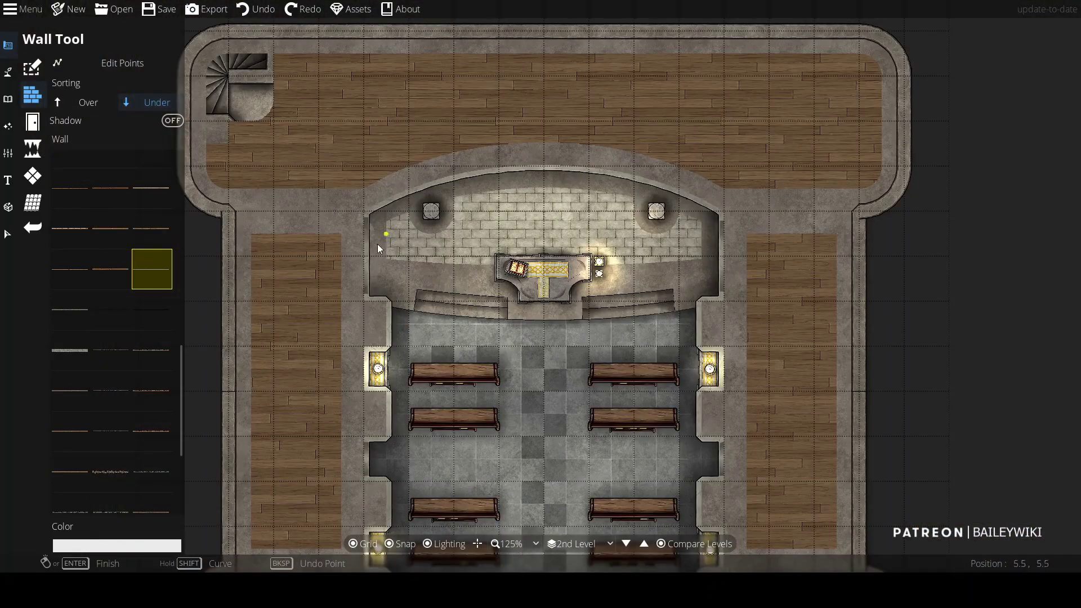
Step: Redraw the nave's west inner wall from the south entrance up around the alcoves, ending just below the sanctuary
{"action": "key", "text": "s"}
{"action": "key", "text": "a"}
{"action": "left_click", "coordinate": [391, 298]}
{"action": "left_click", "coordinate": [391, 255]}
{"action": "left_click", "coordinate": [414, 255]}
{"action": "left_click", "coordinate": [413, 208]}
{"action": "left_click", "coordinate": [391, 208]}
{"action": "left_click", "coordinate": [391, 165]}
{"action": "left_click", "coordinate": [413, 165]}
{"action": "key", "text": "w"}
{"action": "key", "text": "a"}
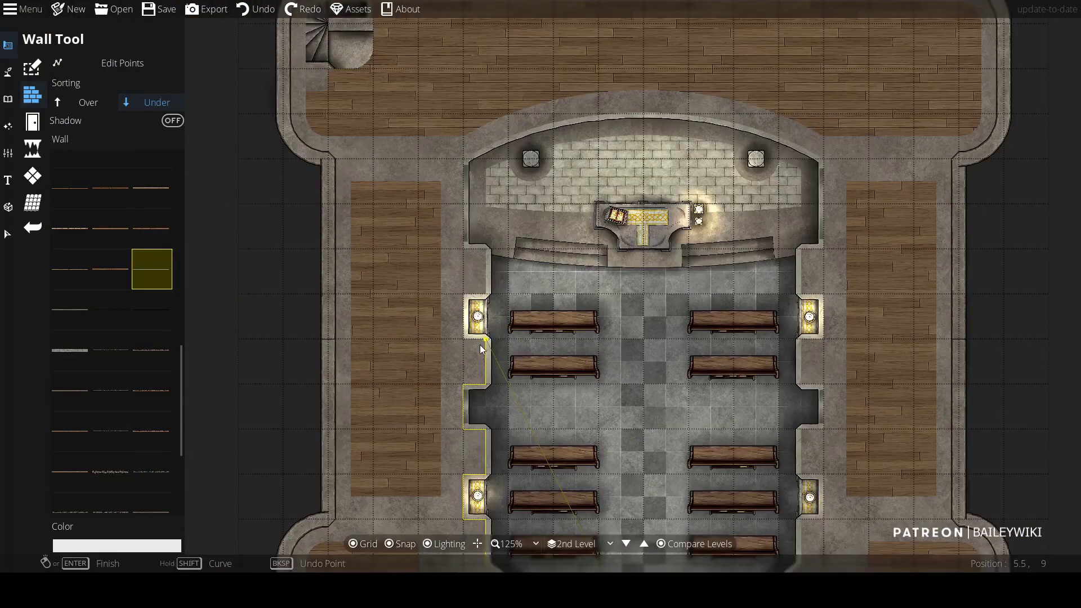
{"action": "left_click", "coordinate": [488, 271]}
Step: Trace the narrow wall around the sanctuary with a curved north side, joining the upper ends of both nave walls
{"action": "left_click", "coordinate": [485, 248]}
{"action": "left_click", "coordinate": [463, 247]}
{"action": "left_click", "coordinate": [463, 161]}
{"action": "left_click", "coordinate": [822, 160]}
{"action": "left_click", "coordinate": [824, 248]}
{"action": "left_click", "coordinate": [802, 247]}
{"action": "double_click", "coordinate": [802, 272]}
Step: Complete the nave's east inner wall around its alcoves and diagonally down to the south entrance
{"action": "left_click", "coordinate": [802, 294]}
{"action": "left_click", "coordinate": [825, 294]}
{"action": "left_click", "coordinate": [824, 339]}
{"action": "left_click", "coordinate": [802, 384]}
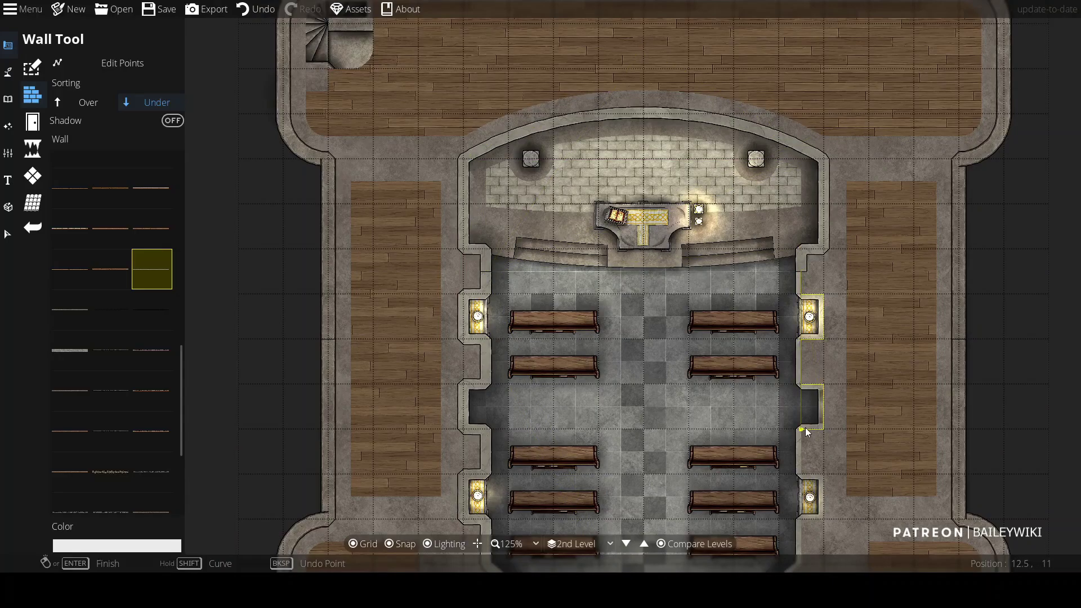
{"action": "left_click", "coordinate": [825, 429]}
{"action": "key", "text": "s"}
{"action": "key", "text": "d"}
{"action": "left_click", "coordinate": [811, 264]}
{"action": "left_click", "coordinate": [788, 309]}
{"action": "double_click", "coordinate": [641, 446]}
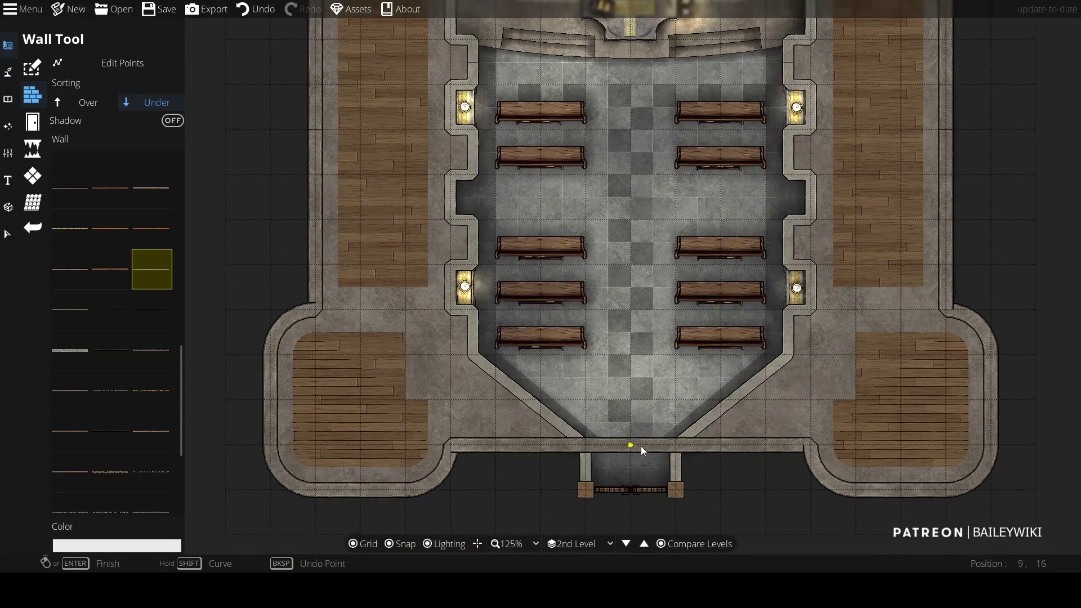
Step: Undo the inner nave walls and the outer building walls drawn on the 2nd Level
{"action": "key", "text": "w"}
{"action": "key", "text": "a"}
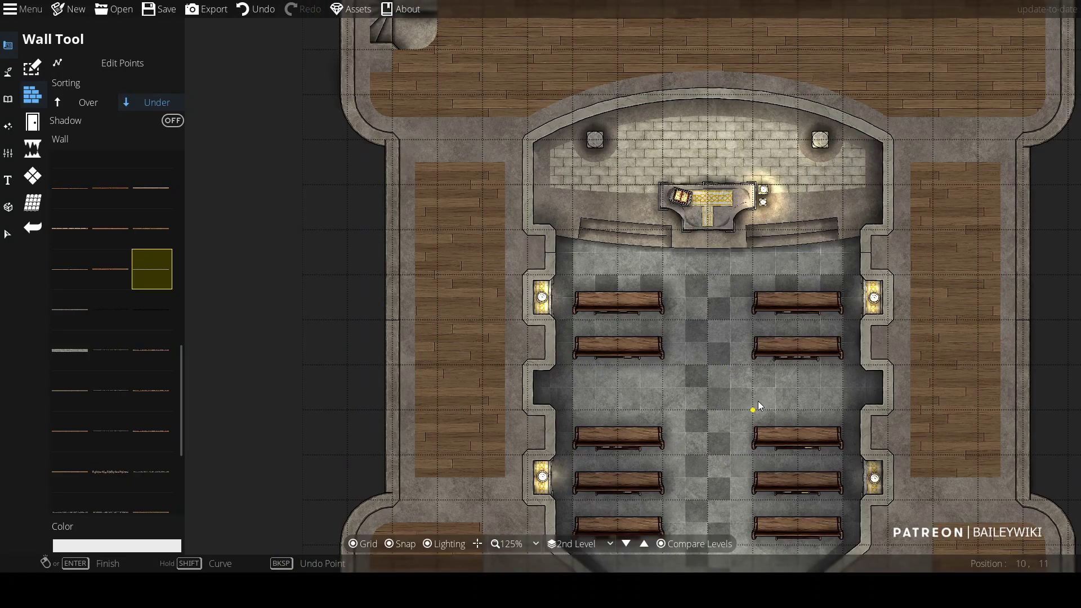
{"action": "key", "text": "s"}
{"action": "key", "text": "d"}
{"action": "key", "text": "s"}
{"action": "key", "text": "w"}
{"action": "key", "text": "d"}
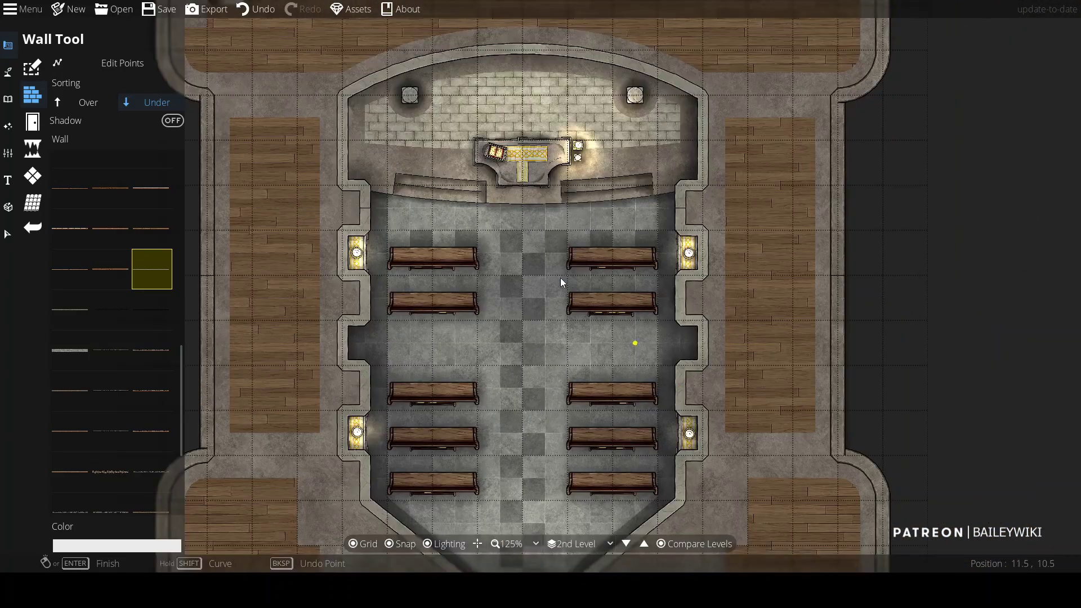
{"action": "key", "text": "w"}
{"action": "key", "text": "a"}
{"action": "key", "text": "ctrl+z"}
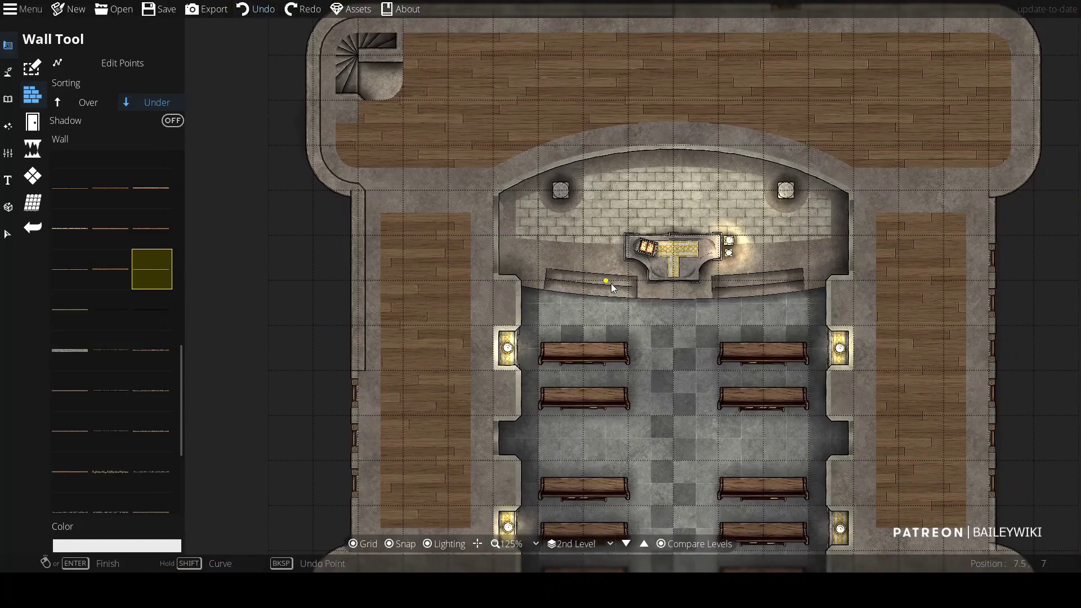
Step: Delete the wooden floors and stone border patterns covering the west and east aisles
{"action": "key", "text": "v"}
{"action": "left_click", "coordinate": [438, 353]}
{"action": "key", "text": "ctrl+y"}
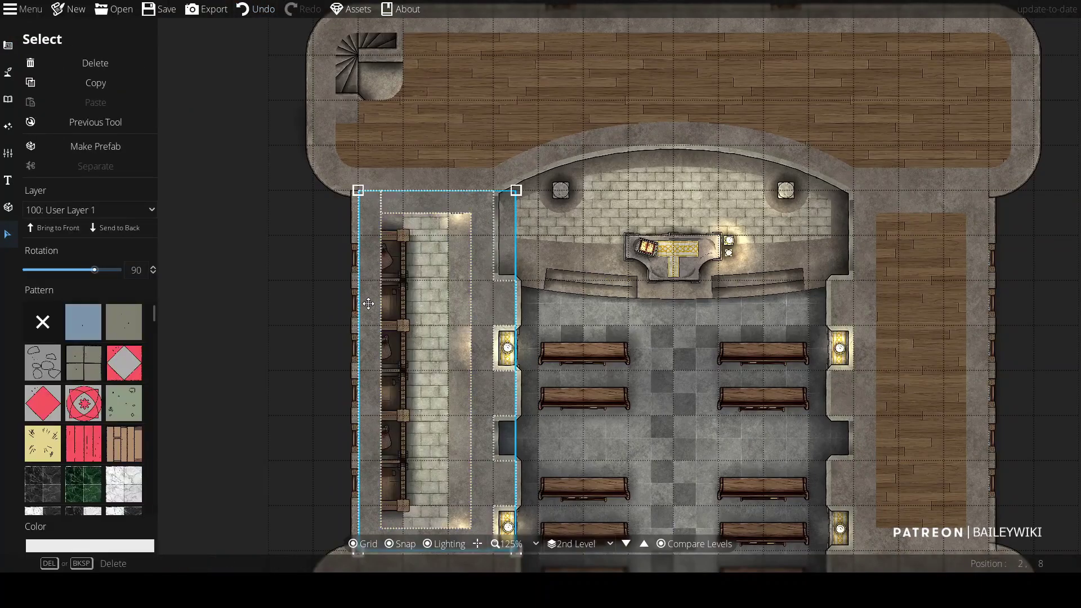
{"action": "key", "text": "Escape"}
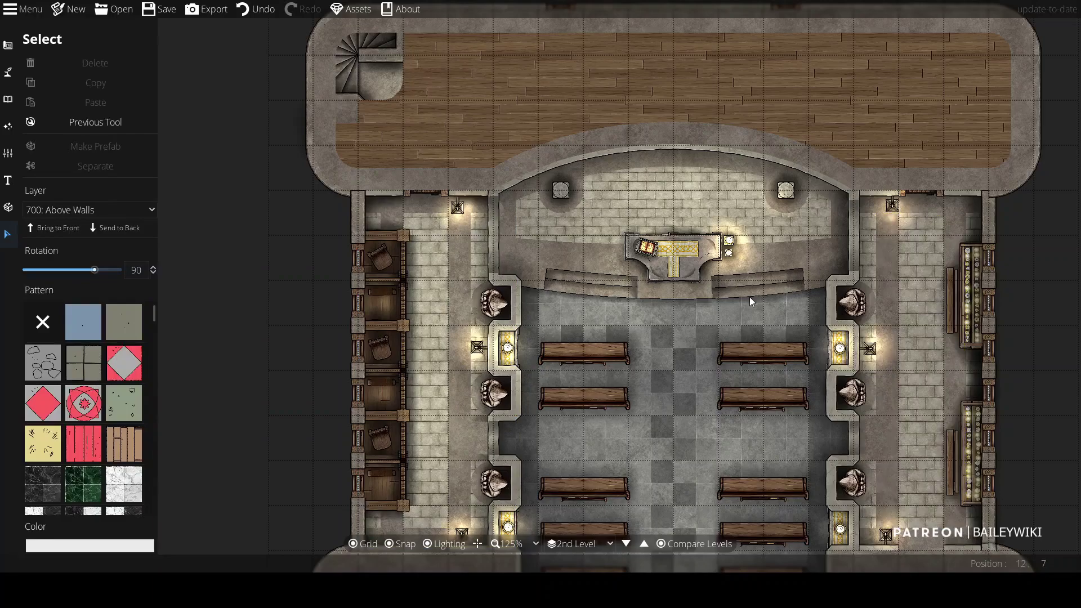
Step: Trace a thick stone wall around the rounded southwest tower and straight across to the middle of the south entrance
{"action": "left_click_drag", "start_coordinate": [588, 290], "coordinate": [564, 48]}
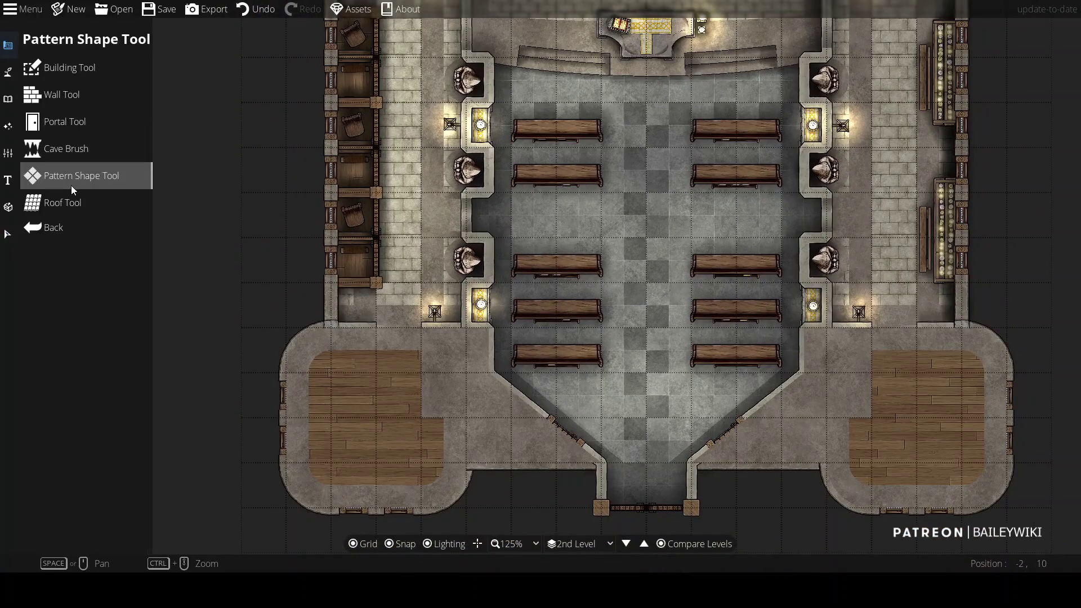
{"action": "left_click", "coordinate": [50, 91]}
{"action": "left_click", "coordinate": [116, 546]}
{"action": "left_click", "coordinate": [333, 324]}
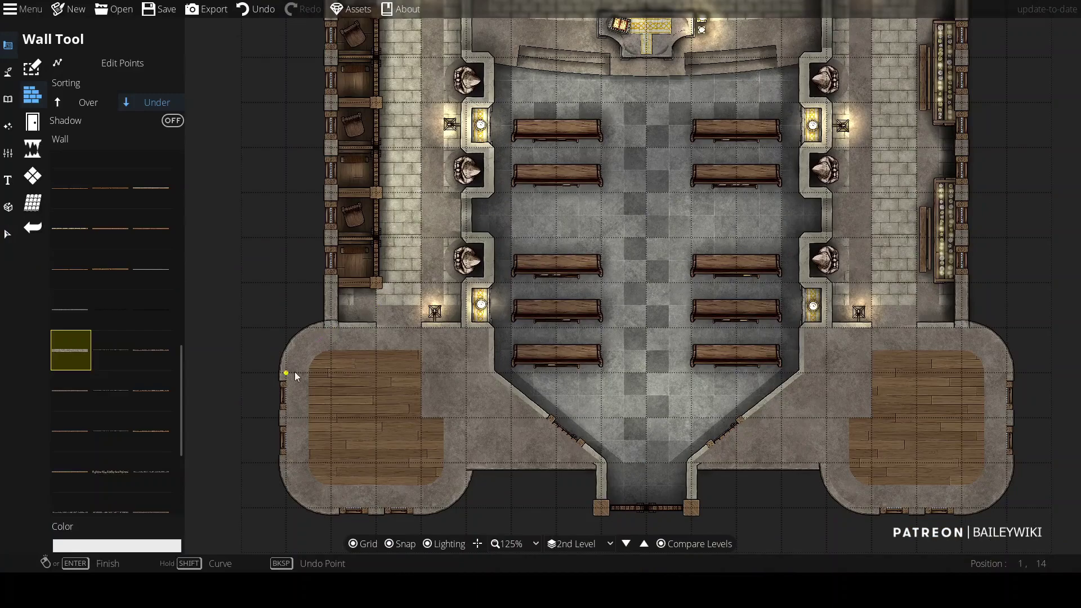
{"action": "left_click", "coordinate": [288, 463]}
{"action": "left_click_drag", "start_coordinate": [479, 464], "coordinate": [412, 416]}
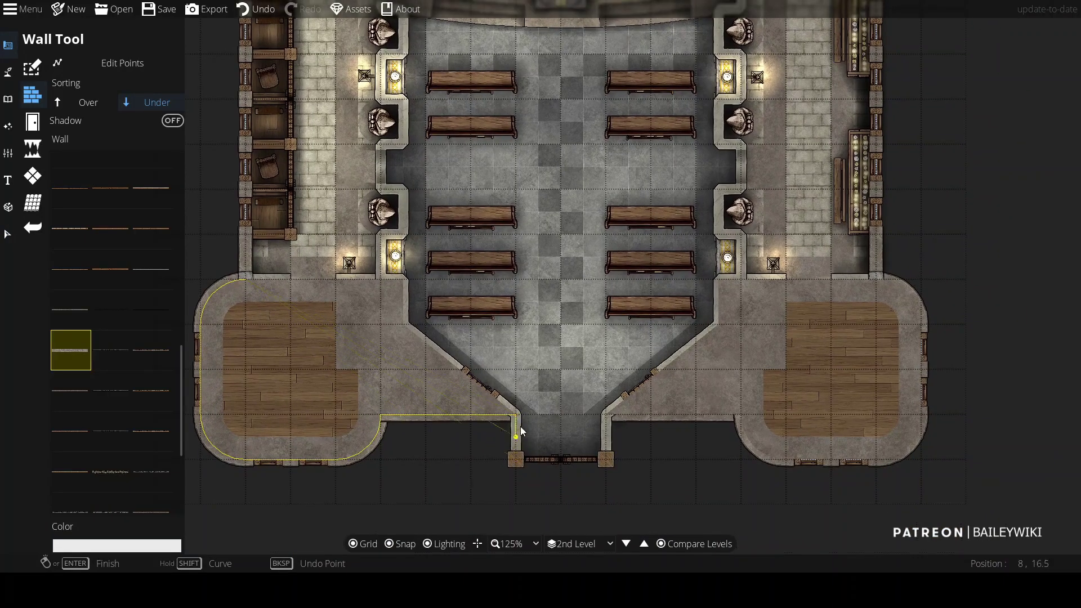
{"action": "right_click", "coordinate": [556, 417]}
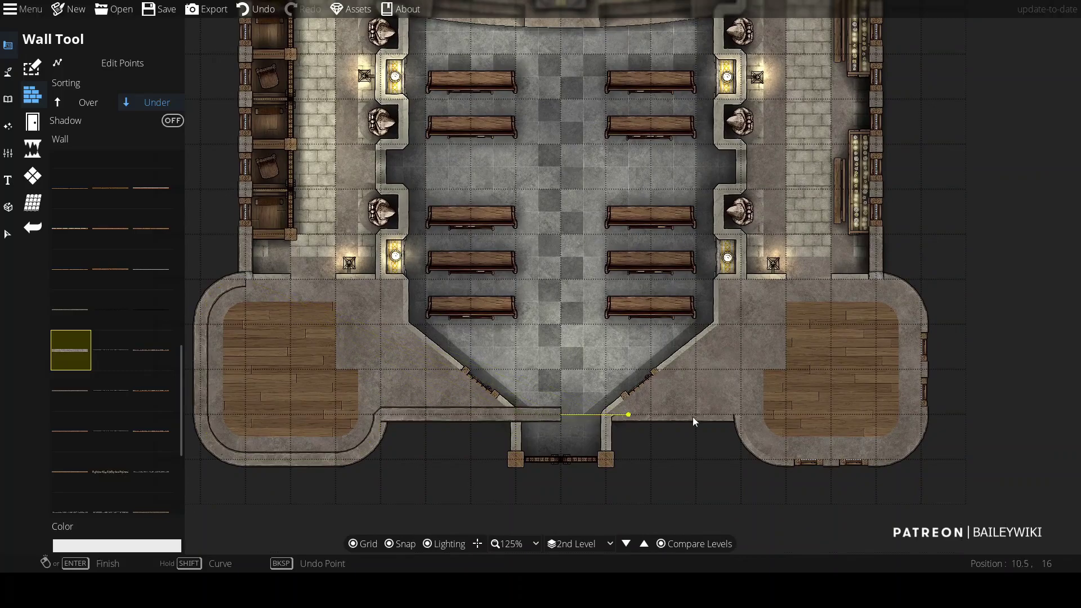
Step: Trace the matching stone wall from the south entrance's middle around the rounded southeast tower to the east aisle
{"action": "left_click", "coordinate": [786, 462]}
{"action": "left_click", "coordinate": [925, 414]}
{"action": "right_click", "coordinate": [924, 279]}
{"action": "scroll", "coordinate": [752, 277], "scroll_direction": "down", "scroll_amount": 4}
{"action": "scroll", "coordinate": [599, 189], "scroll_direction": "up", "scroll_amount": 5}
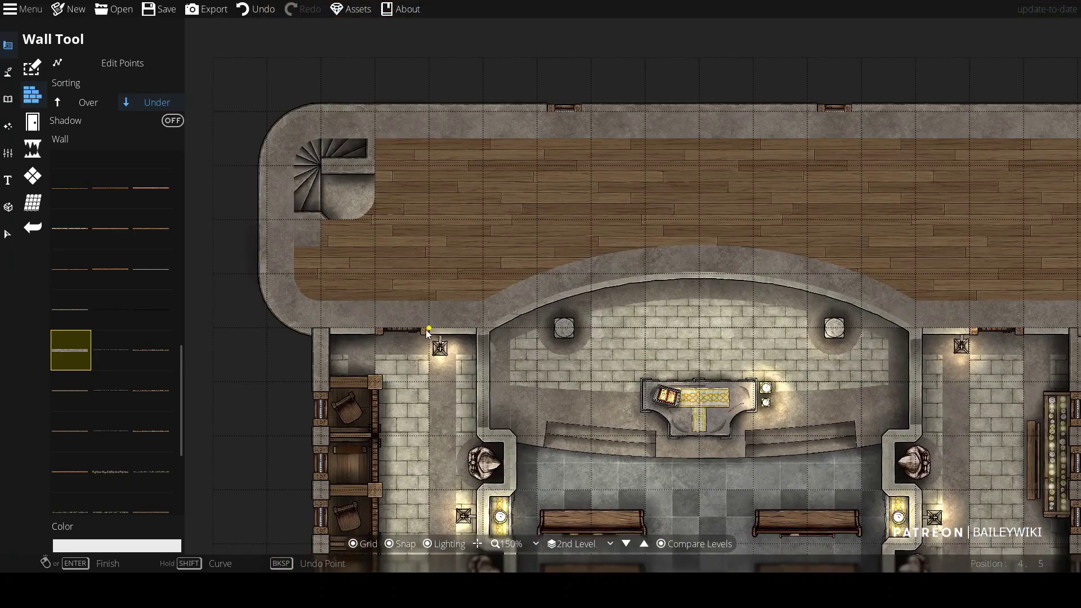
Step: Trace a thick stone wall around the rounded outline of the north wing, following the curved edge behind the altar
{"action": "key", "text": "ctrl+z"}
{"action": "left_click", "coordinate": [700, 112]}
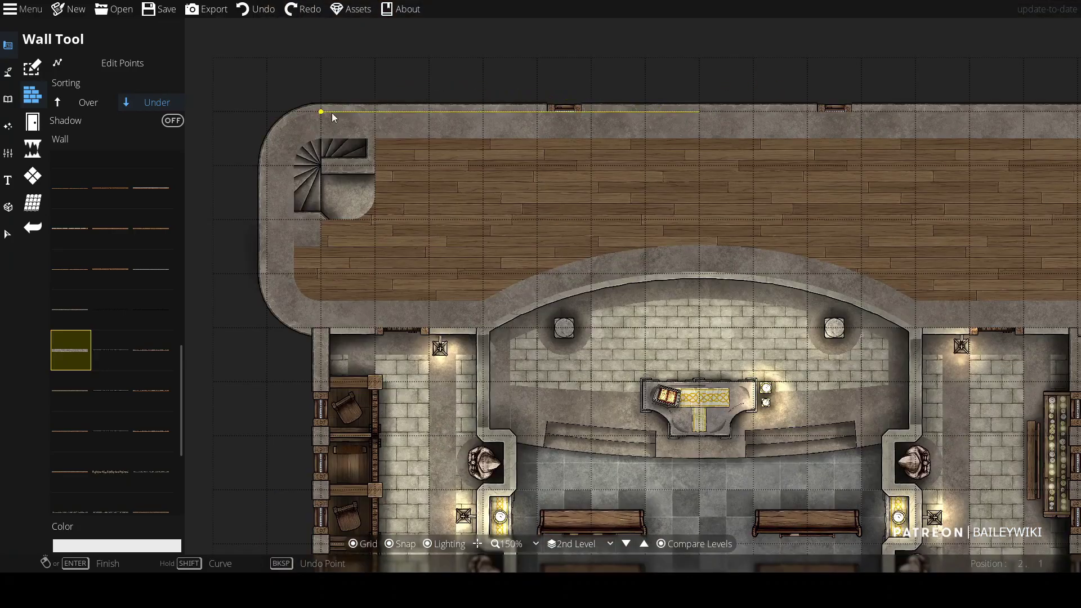
{"action": "left_click", "coordinate": [319, 332]}
{"action": "left_click", "coordinate": [268, 329], "text": "shift"}
{"action": "left_click", "coordinate": [484, 329]}
{"action": "left_click_drag", "start_coordinate": [699, 304], "coordinate": [544, 235]}
{"action": "left_click", "coordinate": [760, 259]}
{"action": "left_click", "coordinate": [548, 136], "text": "shift"}
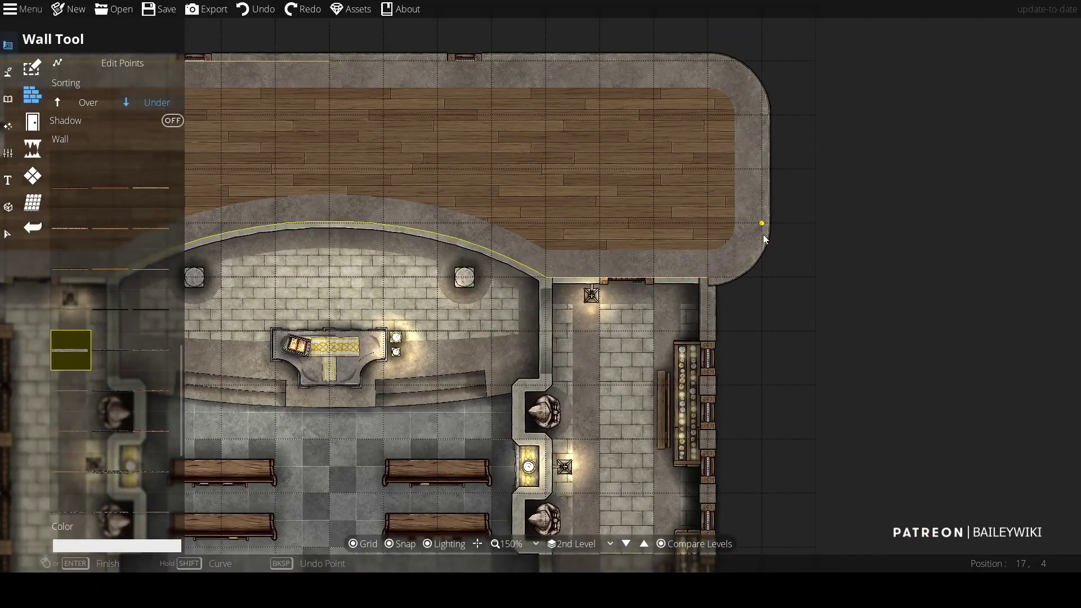
{"action": "key", "text": "Return"}
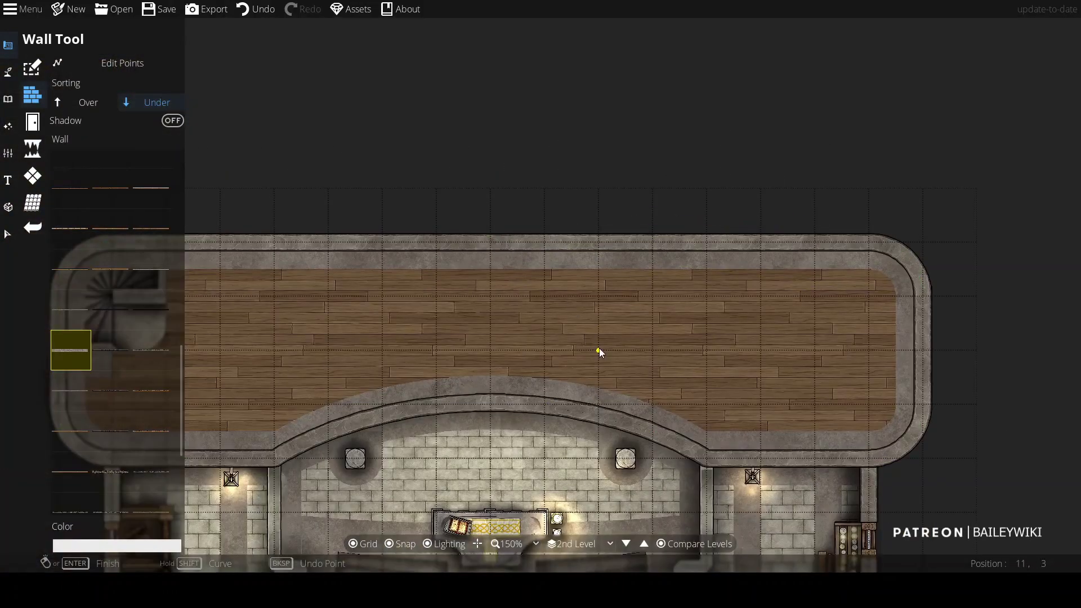
Step: Trace a thick stone wall along the southwest tower's north edge, down the nave side and diagonally to the south entrance
{"action": "scroll", "coordinate": [595, 349], "scroll_direction": "down", "scroll_amount": 2}
{"action": "key", "text": "Down"}
{"action": "key", "text": "Left"}
{"action": "left_click", "coordinate": [319, 350]}
{"action": "left_click", "coordinate": [443, 349]}
{"action": "left_click", "coordinate": [444, 386]}
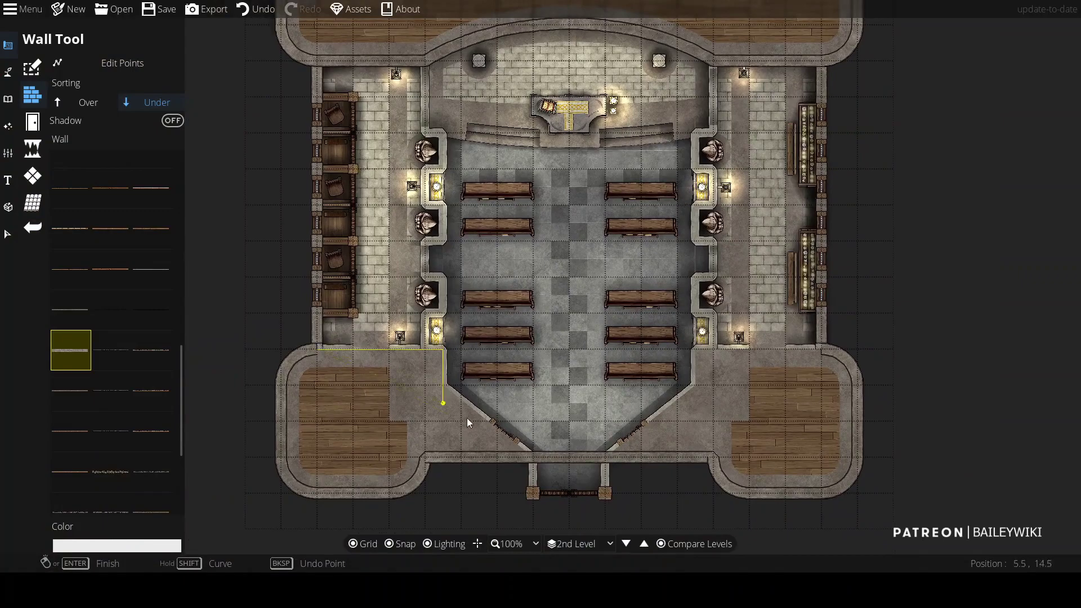
{"action": "left_click", "coordinate": [536, 457]}
{"action": "key", "text": "Return"}
Step: Trace the mirrored thick stone wall from the south entrance diagonally up and along the southeast tower's north edge
{"action": "left_click", "coordinate": [606, 458]}
{"action": "left_click", "coordinate": [692, 385]}
{"action": "left_click", "coordinate": [693, 350]}
{"action": "left_click", "coordinate": [819, 349]}
{"action": "key", "text": "Return"}
{"action": "key", "text": "Up"}
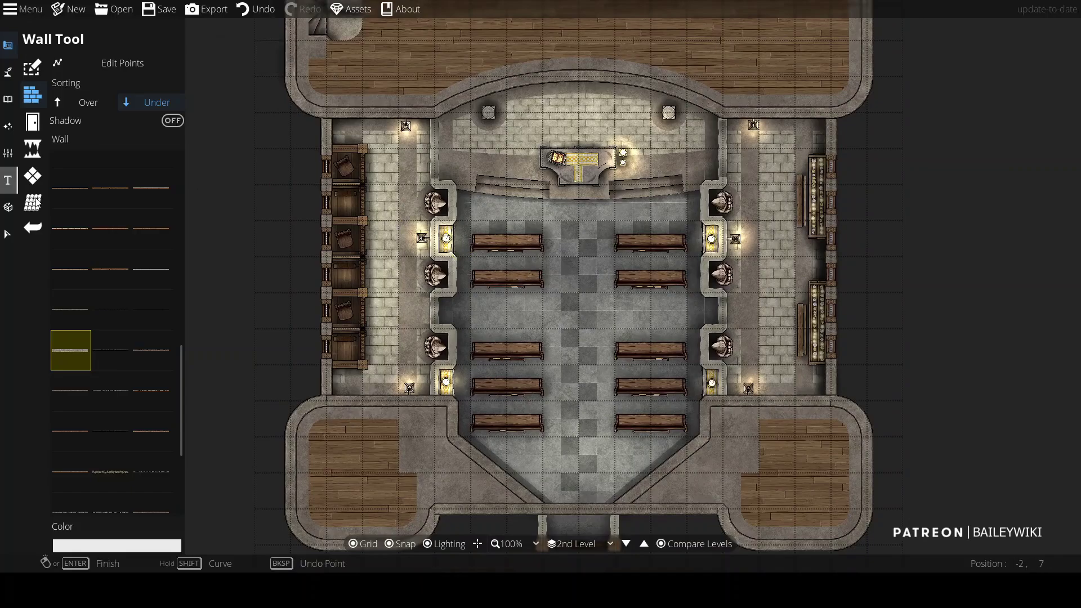
Step: Draw straight, thinner light stone walls along the nave's west and east sides, from the north wing to the south towers
{"action": "left_click", "coordinate": [436, 120]}
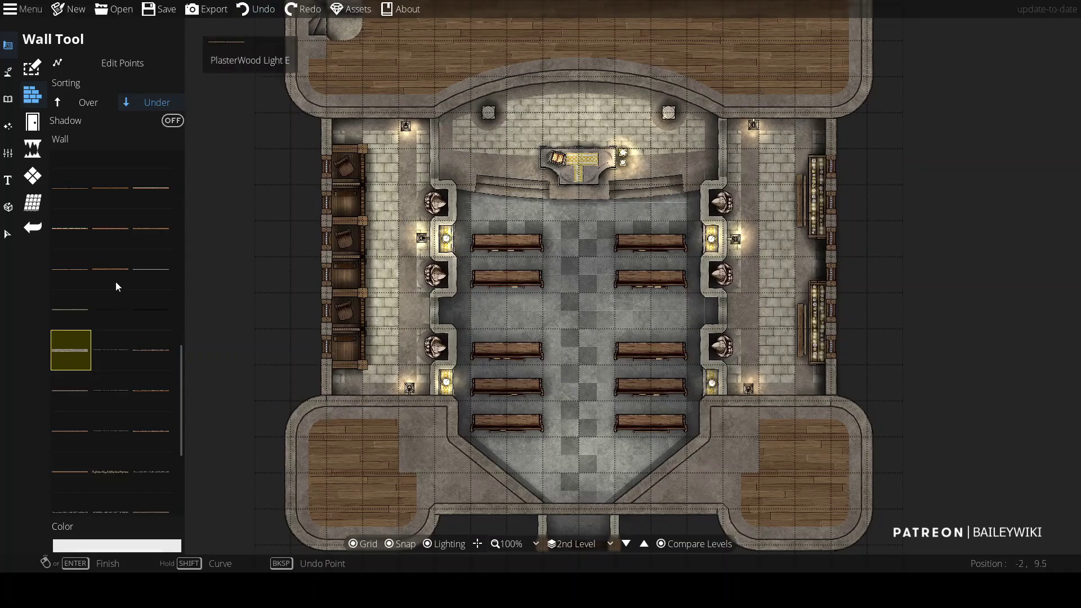
{"action": "left_click", "coordinate": [117, 546]}
{"action": "left_click", "coordinate": [152, 269]}
{"action": "left_click", "coordinate": [435, 185]}
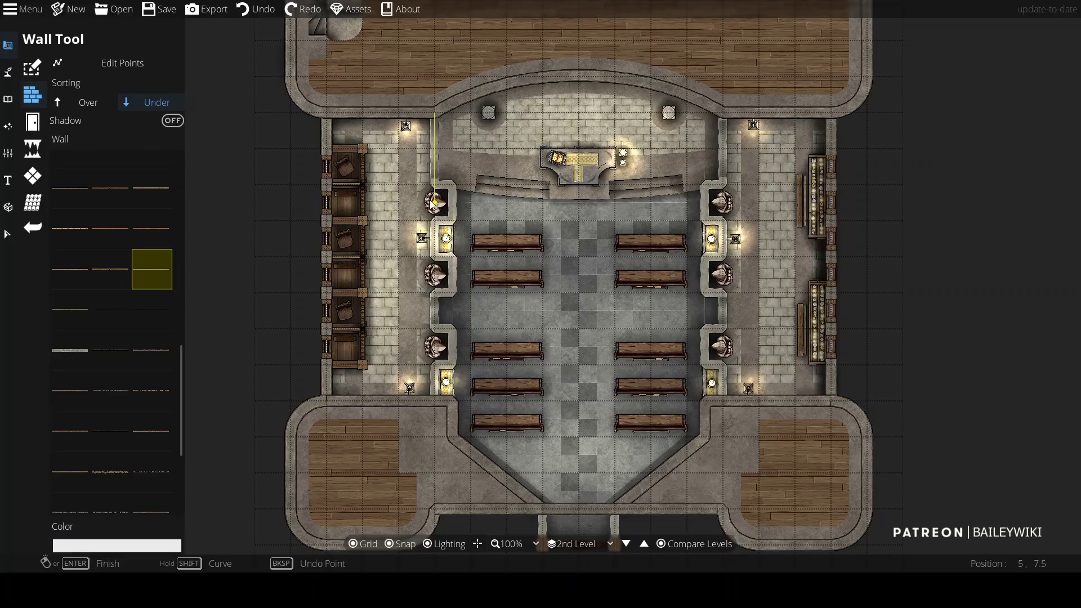
{"action": "double_click", "coordinate": [435, 396]}
{"action": "left_click", "coordinate": [723, 396]}
{"action": "double_click", "coordinate": [723, 112]}
{"action": "key", "text": "w"}
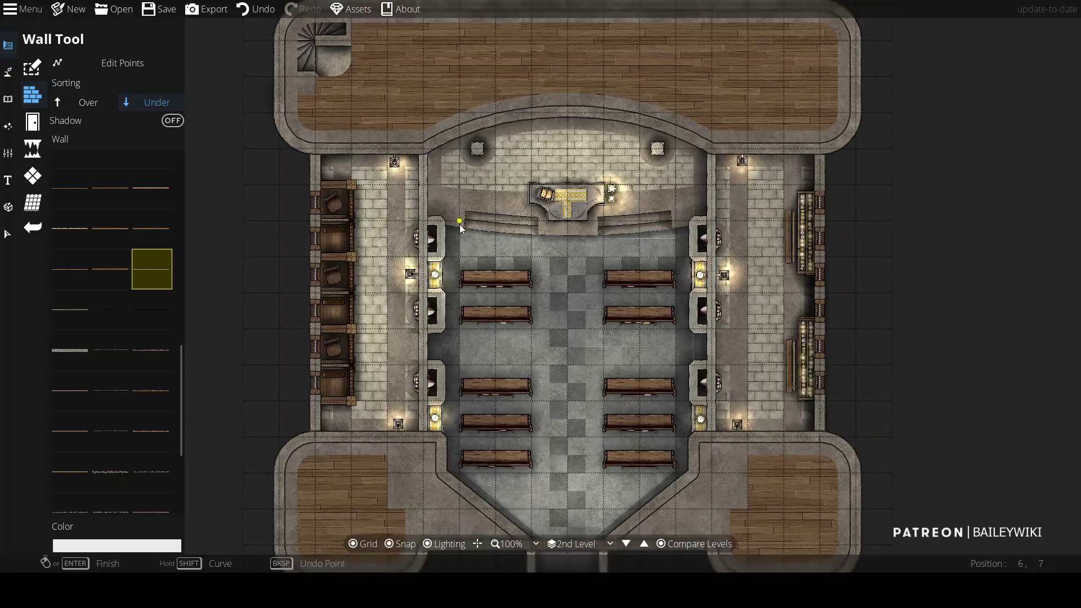
{"action": "scroll", "coordinate": [562, 267], "scroll_direction": "up", "scroll_amount": 3}
{"action": "scroll", "coordinate": [594, 255], "scroll_direction": "down", "scroll_amount": 3}
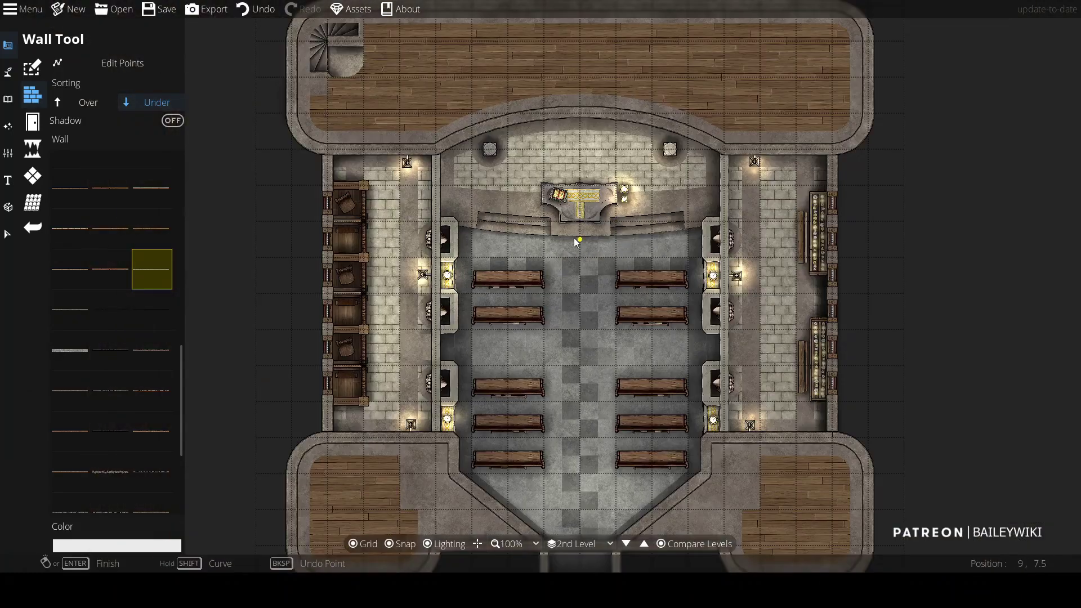
{"action": "left_click_drag", "start_coordinate": [575, 242], "coordinate": [463, 226]}
{"action": "left_click_drag", "start_coordinate": [422, 143], "coordinate": [482, 177]}
{"action": "left_click_drag", "start_coordinate": [555, 316], "coordinate": [525, 206]}
{"action": "left_click_drag", "start_coordinate": [542, 134], "coordinate": [594, 232]}
{"action": "left_click_drag", "start_coordinate": [764, 309], "coordinate": [787, 301]}
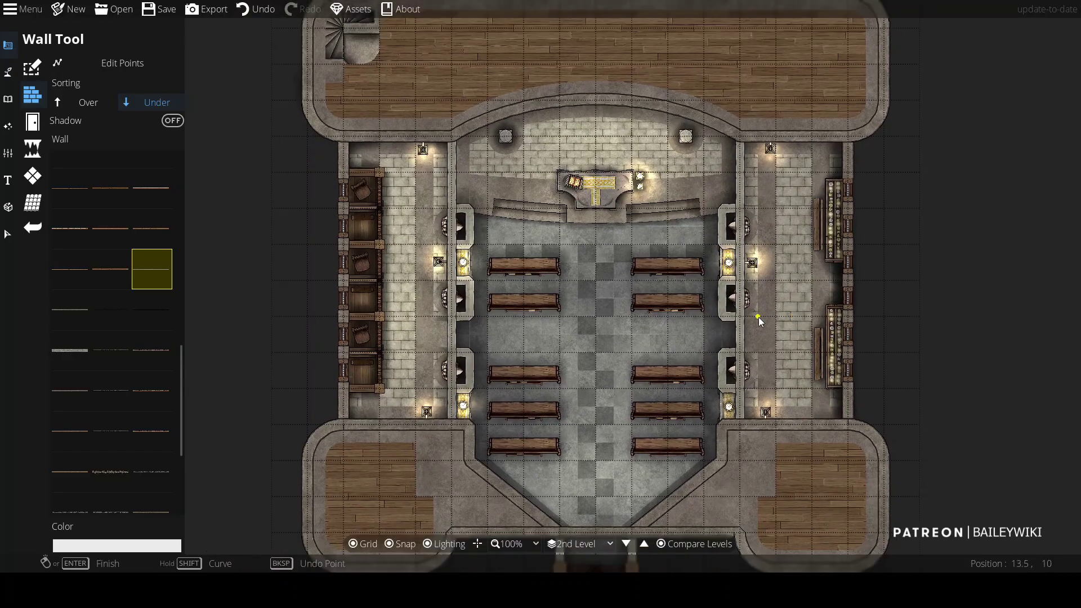
Step: Try covering the west and east aisles with rectangular gable roofs in the reddish-brown tile style
{"action": "left_click", "coordinate": [32, 176]}
{"action": "left_click", "coordinate": [32, 203]}
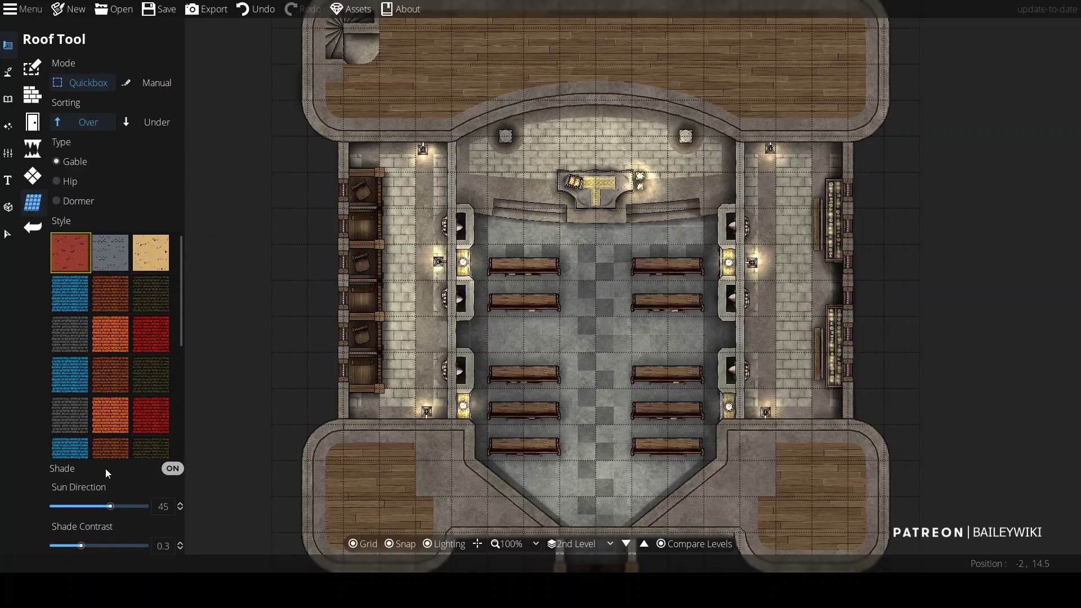
{"action": "scroll", "coordinate": [118, 285], "scroll_direction": "down", "scroll_amount": 1}
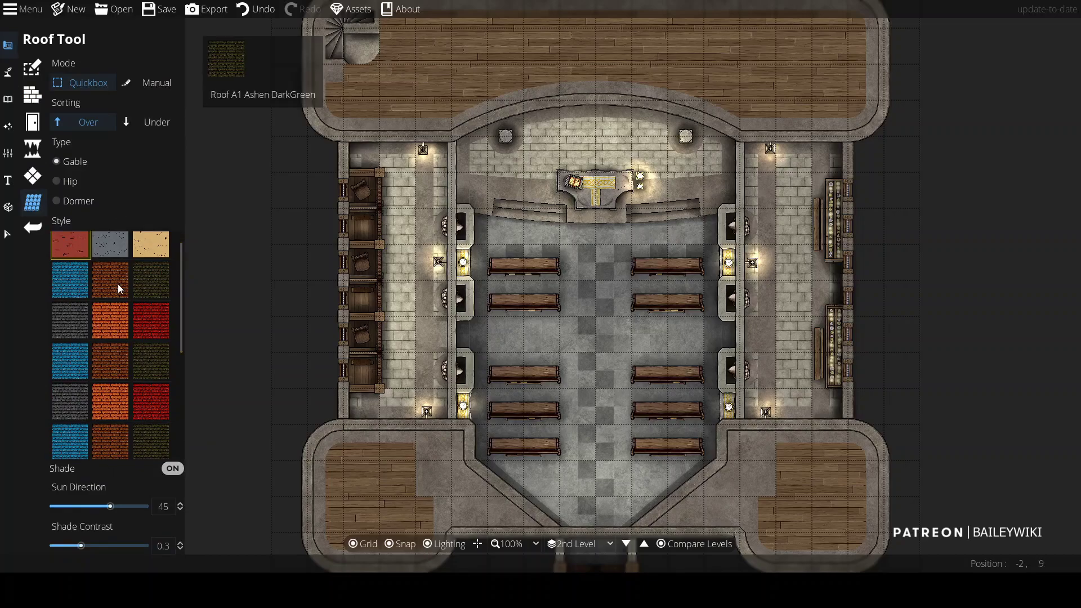
{"action": "left_click", "coordinate": [119, 287]}
{"action": "left_click_drag", "start_coordinate": [316, 141], "coordinate": [452, 425]}
{"action": "scroll", "coordinate": [641, 306], "scroll_direction": "down", "scroll_amount": 5}
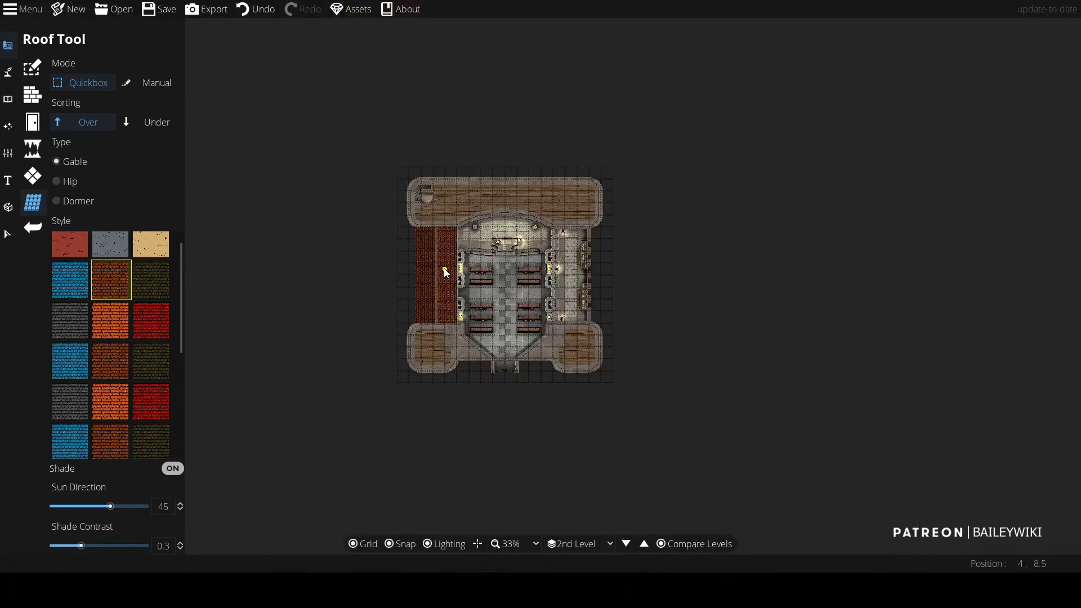
{"action": "scroll", "coordinate": [535, 267], "scroll_direction": "up", "scroll_amount": 5}
{"action": "left_click_drag", "start_coordinate": [644, 129], "coordinate": [744, 401]}
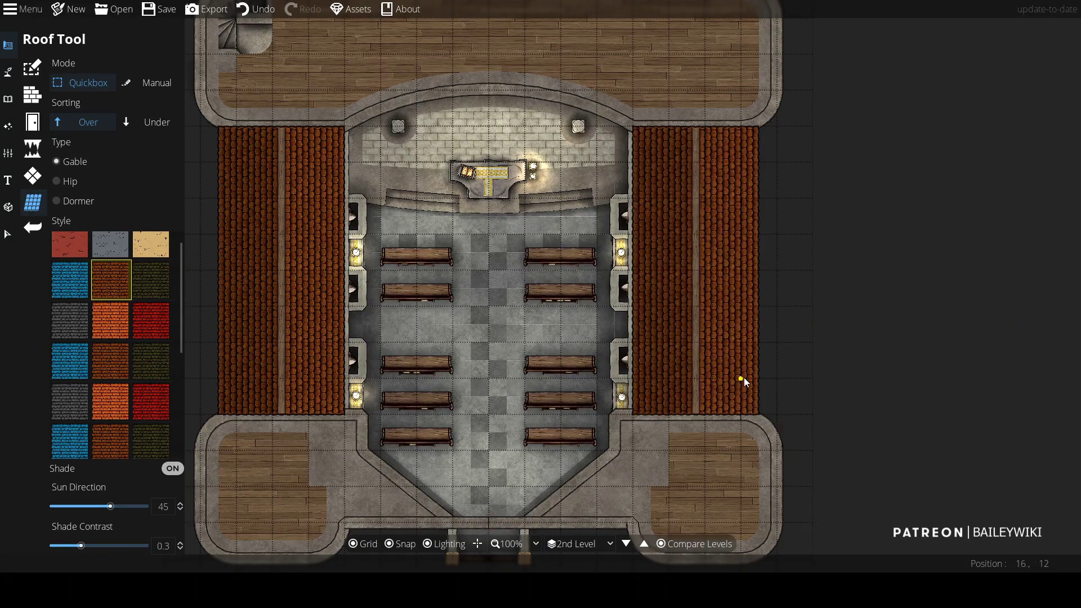
{"action": "scroll", "coordinate": [639, 363], "scroll_direction": "up", "scroll_amount": 1}
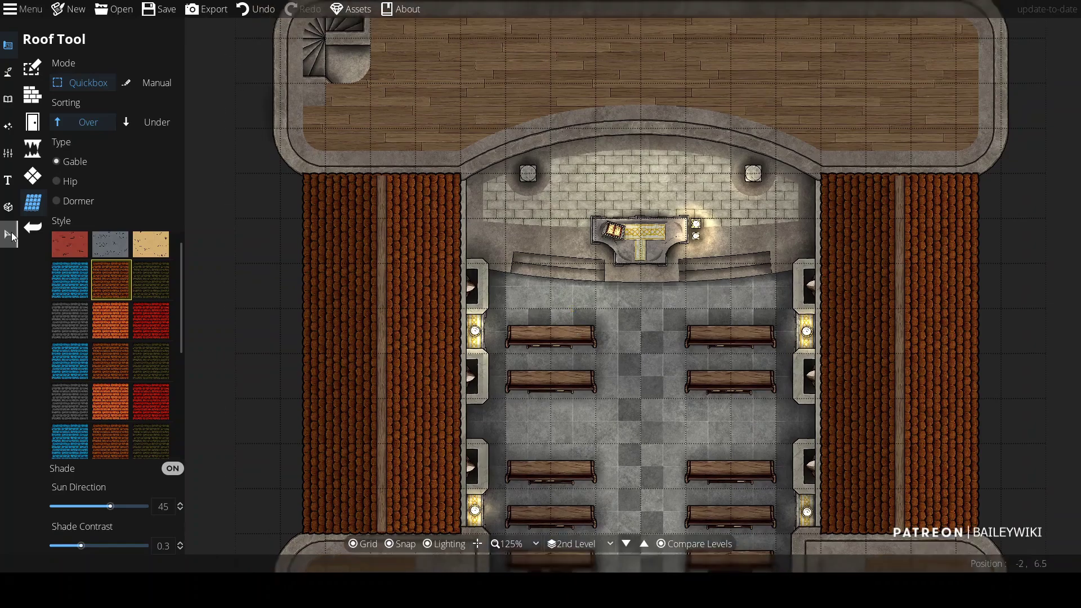
Step: Delete the gable roofs covering the west and east aisles
{"action": "left_click", "coordinate": [9, 234]}
{"action": "scroll", "coordinate": [456, 315], "scroll_direction": "down", "scroll_amount": 1}
{"action": "left_click", "coordinate": [405, 315]}
{"action": "key", "text": "Delete"}
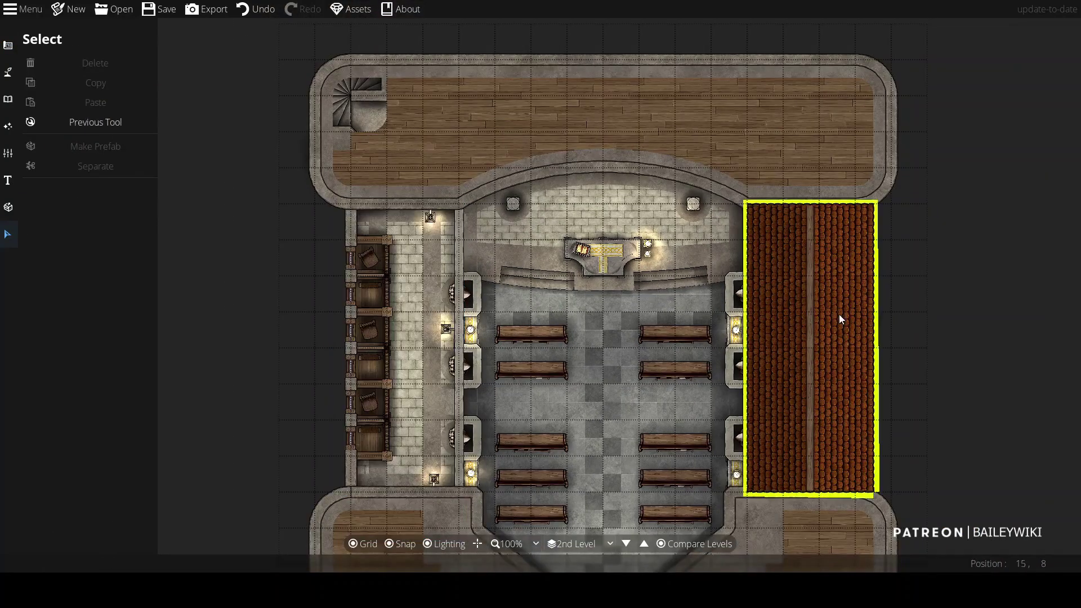
{"action": "left_click", "coordinate": [795, 323]}
{"action": "key", "text": "Delete"}
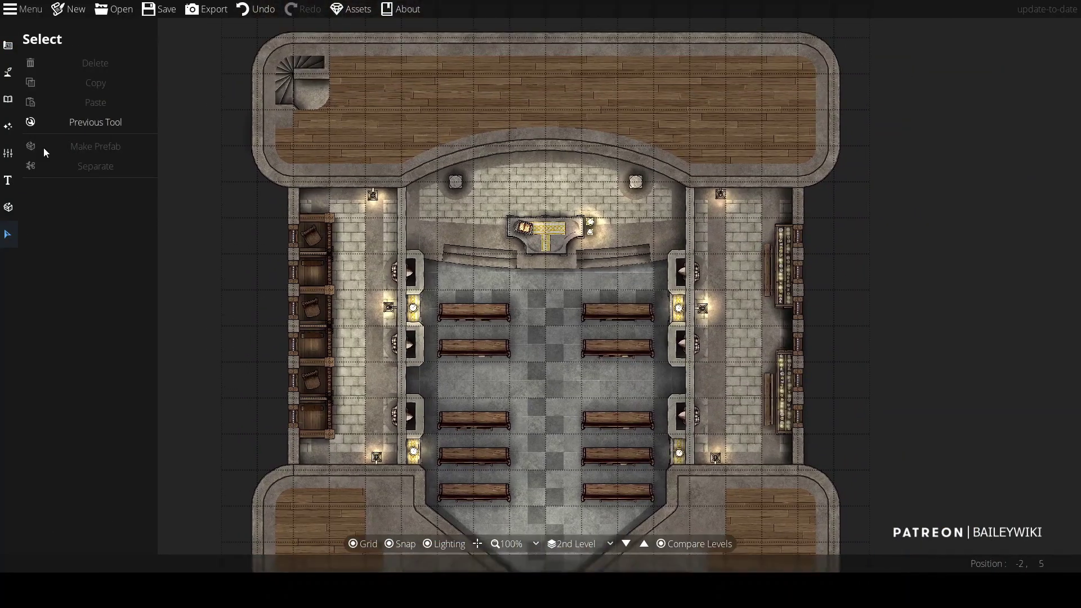
{"action": "left_click", "coordinate": [8, 72]}
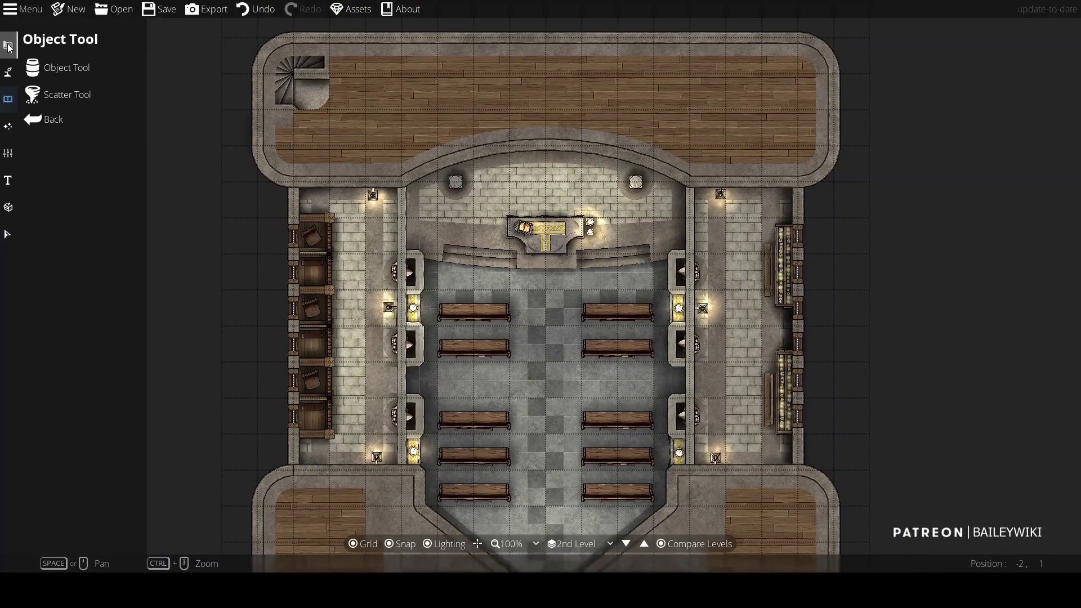
{"action": "left_click", "coordinate": [8, 45]}
{"action": "left_click", "coordinate": [47, 97]}
{"action": "left_click", "coordinate": [8, 99]}
{"action": "scroll", "coordinate": [403, 235], "scroll_direction": "up", "scroll_amount": 2}
Step: Cover the three statue niches on the nave's west side with plain beige stone pattern rectangles on layer 100: User Layer 1
{"action": "left_click", "coordinate": [8, 45]}
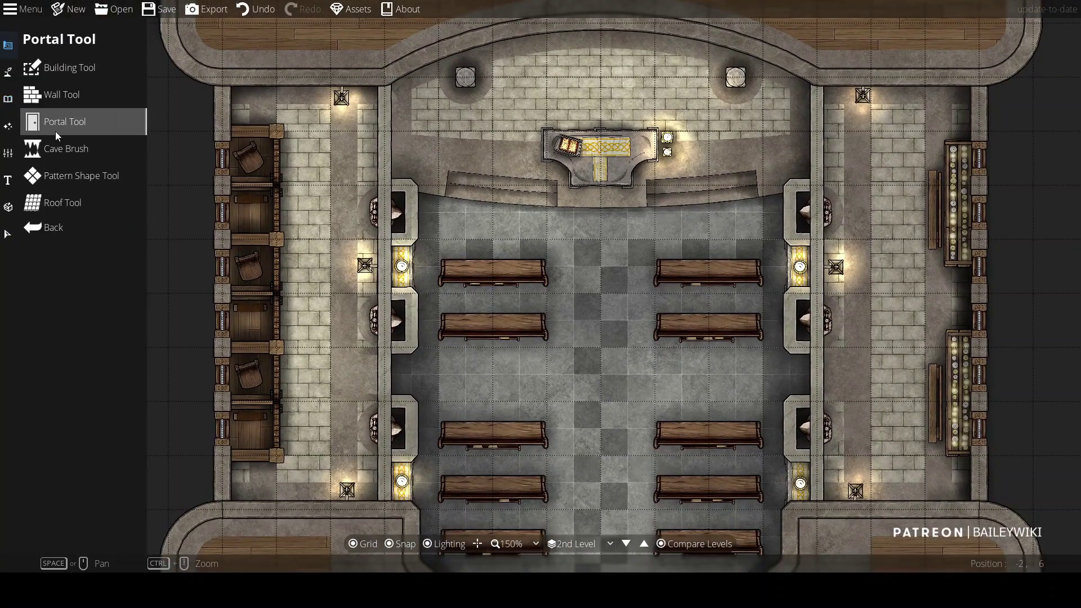
{"action": "left_click", "coordinate": [85, 176]}
{"action": "scroll", "coordinate": [144, 338], "scroll_direction": "down", "scroll_amount": 6}
{"action": "left_click", "coordinate": [110, 234]}
{"action": "left_click", "coordinate": [60, 83]}
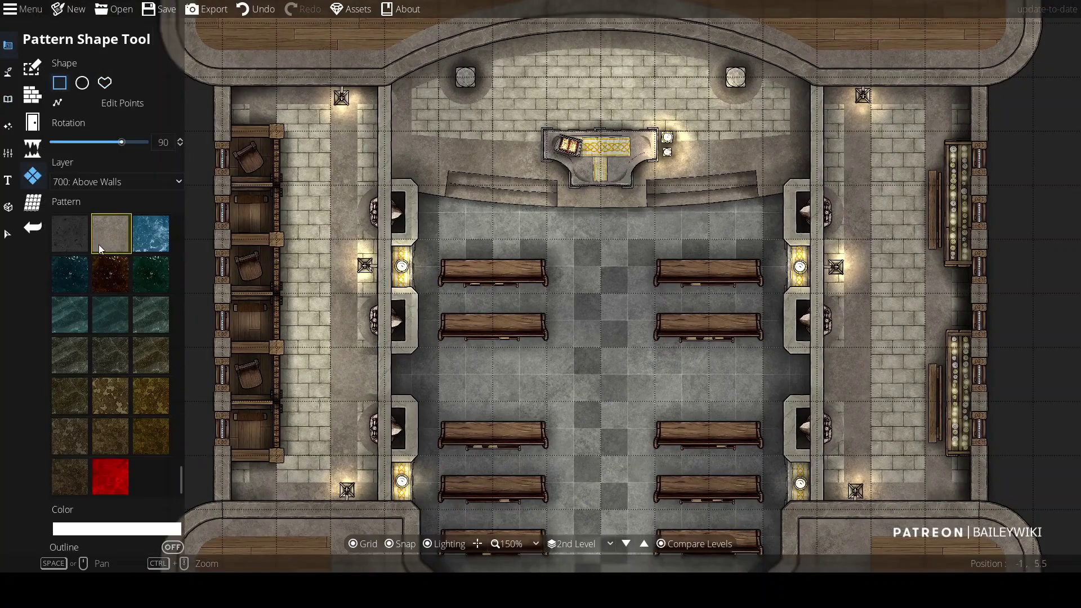
{"action": "left_click", "coordinate": [115, 181]}
{"action": "left_click", "coordinate": [111, 303]}
{"action": "left_click_drag", "start_coordinate": [417, 293], "coordinate": [386, 360]}
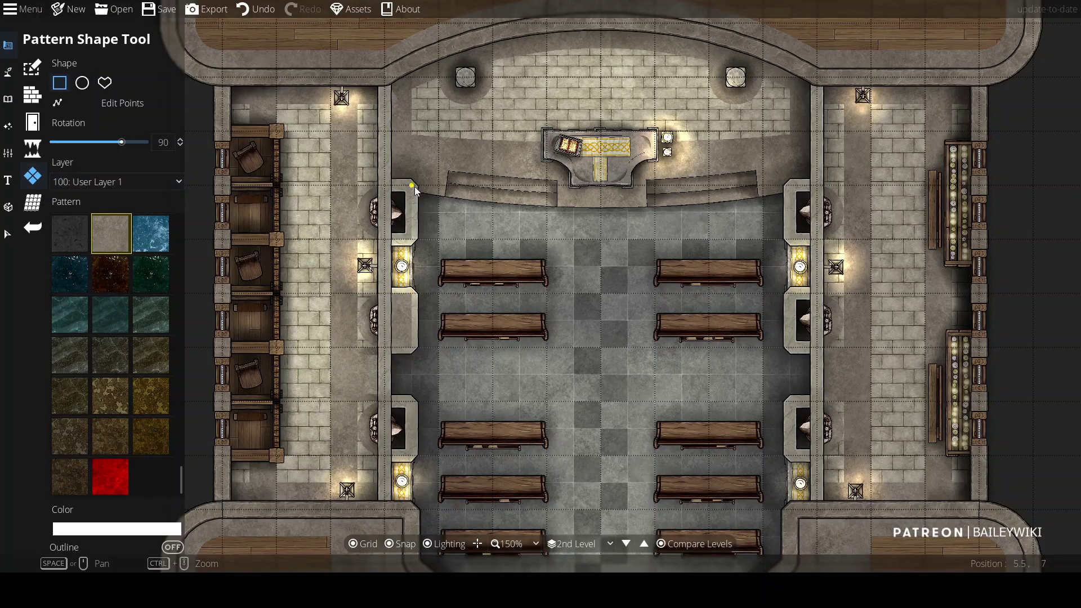
{"action": "left_click_drag", "start_coordinate": [419, 186], "coordinate": [391, 239]}
{"action": "left_click_drag", "start_coordinate": [386, 403], "coordinate": [433, 453]}
Step: Cover the three matching statue niches on the nave's east side with the same beige stone pattern
{"action": "left_click_drag", "start_coordinate": [798, 193], "coordinate": [811, 240]}
{"action": "left_click_drag", "start_coordinate": [788, 290], "coordinate": [818, 348]}
{"action": "left_click_drag", "start_coordinate": [789, 399], "coordinate": [819, 468]}
{"action": "mouse_move", "coordinate": [579, 289]}
{"action": "left_mouse_down"}
{"action": "mouse_move", "coordinate": [552, 256]}
{"action": "mouse_move", "coordinate": [562, 246]}
{"action": "mouse_move", "coordinate": [568, 274]}
{"action": "left_mouse_up"}
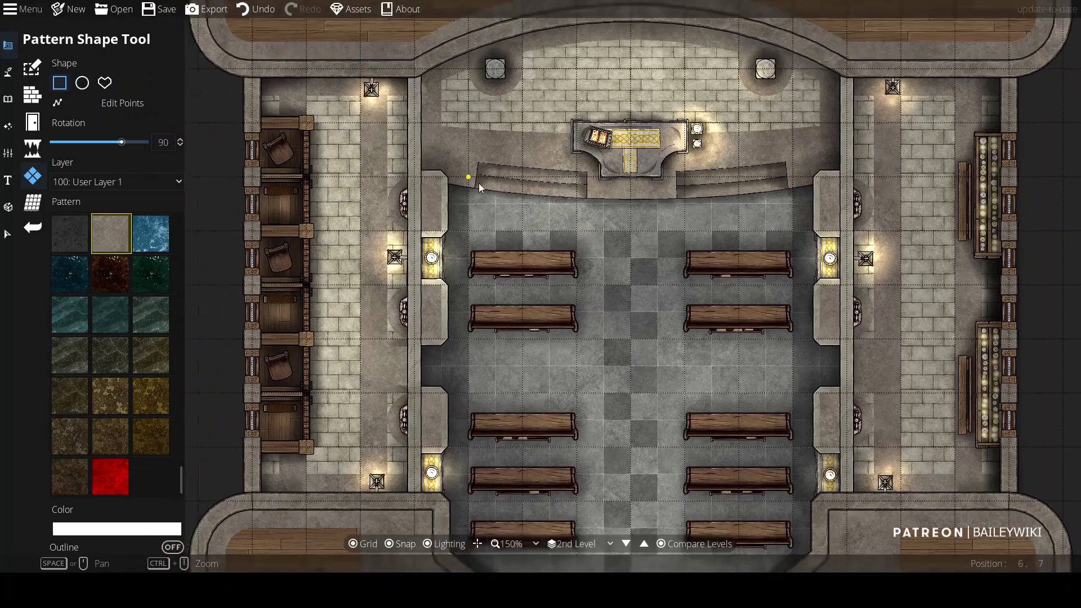
Step: Search the object library for "runner colorable" and choose the runner with the purple lattice pattern
{"action": "left_click", "coordinate": [7, 99]}
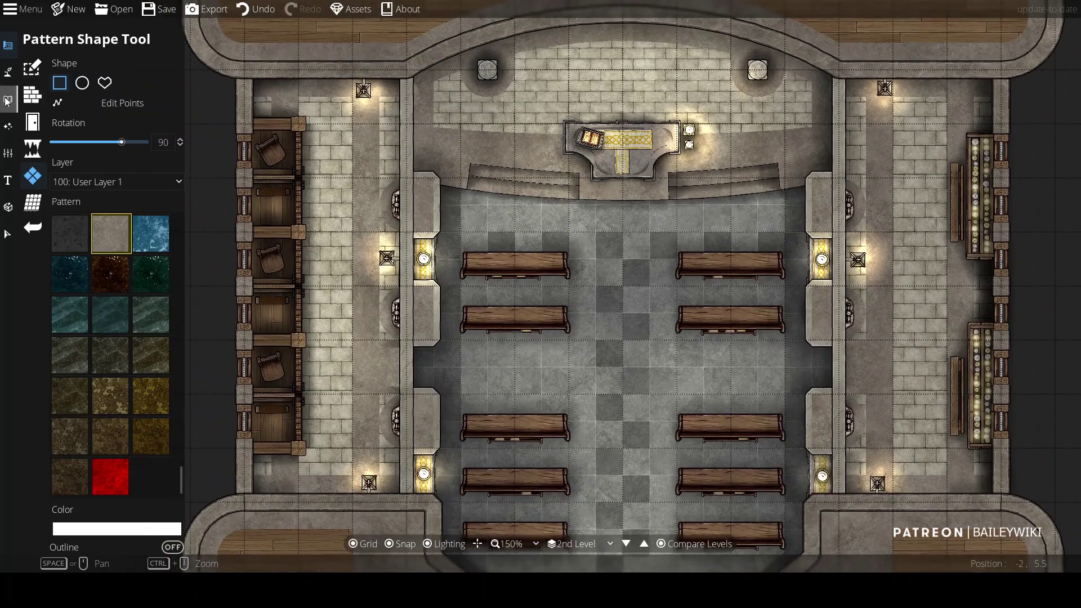
{"action": "left_click_drag", "start_coordinate": [1017, 77], "coordinate": [950, 74]}
{"action": "key", "text": "Return"}
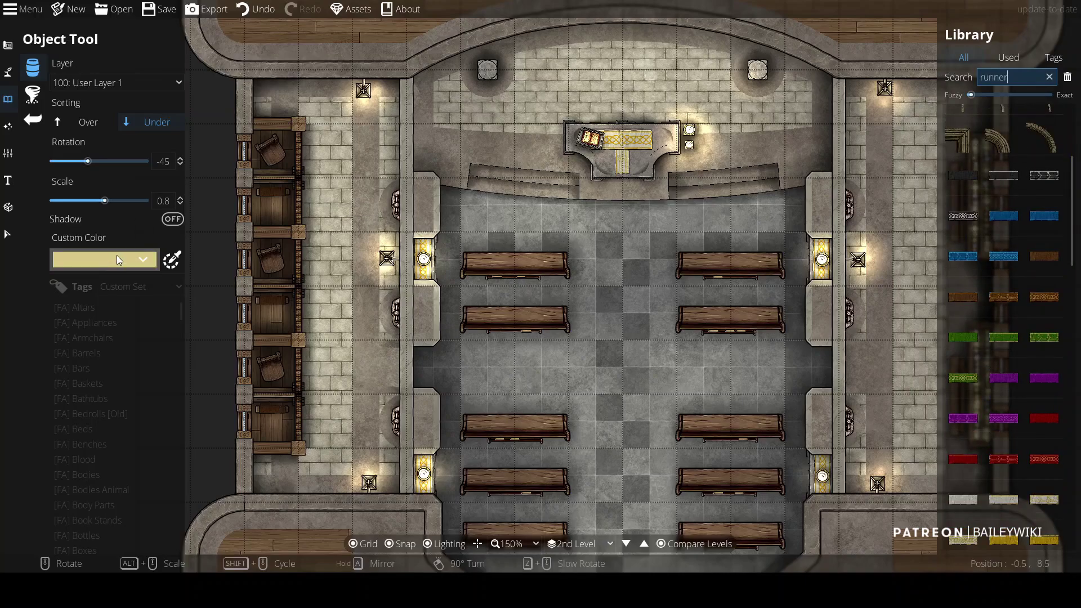
{"action": "scroll", "coordinate": [1033, 214], "scroll_direction": "down", "scroll_amount": 3}
{"action": "type", "text": "colorable"}
{"action": "left_click_drag", "start_coordinate": [1073, 115], "coordinate": [1073, 467]}
{"action": "left_click", "coordinate": [1004, 250]}
{"action": "left_click", "coordinate": [137, 84]}
{"action": "left_click", "coordinate": [360, 254]}
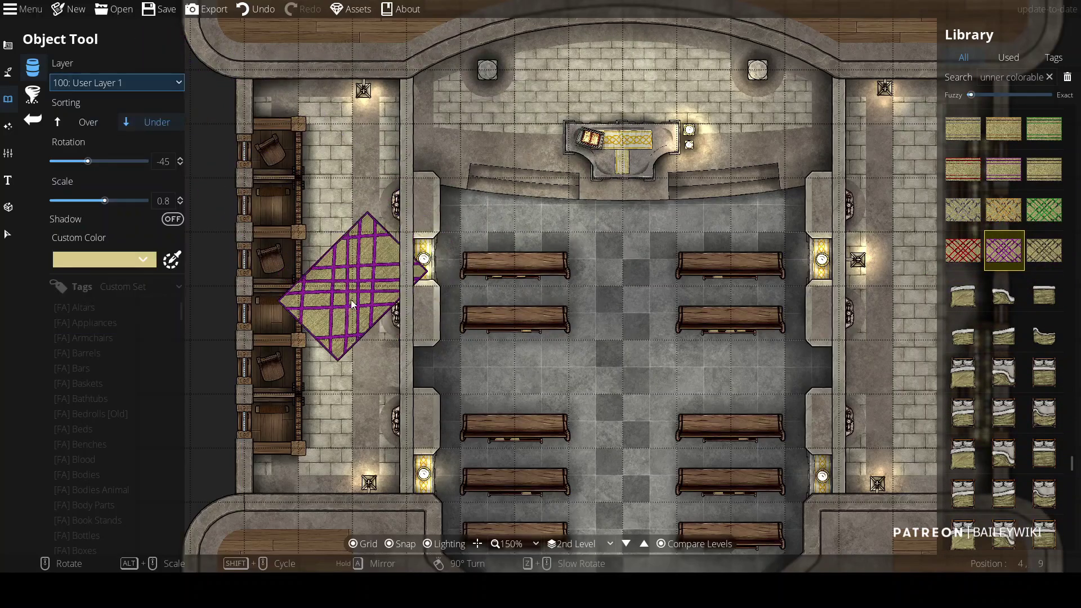
{"action": "key", "text": "ctrl+z"}
Step: Set the runner object to layer 700: Above Walls, with rotation 90 and scale 0.1
{"action": "scroll", "coordinate": [511, 336], "scroll_direction": "down", "scroll_amount": 5}
{"action": "left_click", "coordinate": [137, 83]}
{"action": "left_click", "coordinate": [135, 285]}
{"action": "scroll", "coordinate": [452, 306], "scroll_direction": "up", "scroll_amount": 5}
Step: Recolor the runner with a custom light blue
{"action": "left_click", "coordinate": [90, 264]}
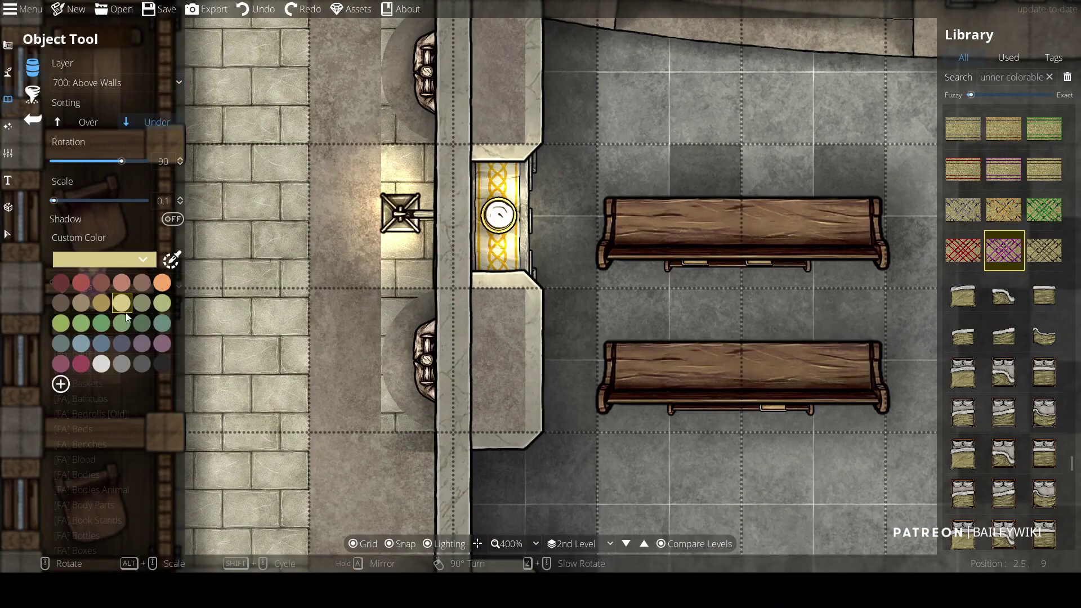
{"action": "left_click", "coordinate": [98, 341]}
{"action": "left_click", "coordinate": [147, 261]}
{"action": "left_click", "coordinate": [61, 383]}
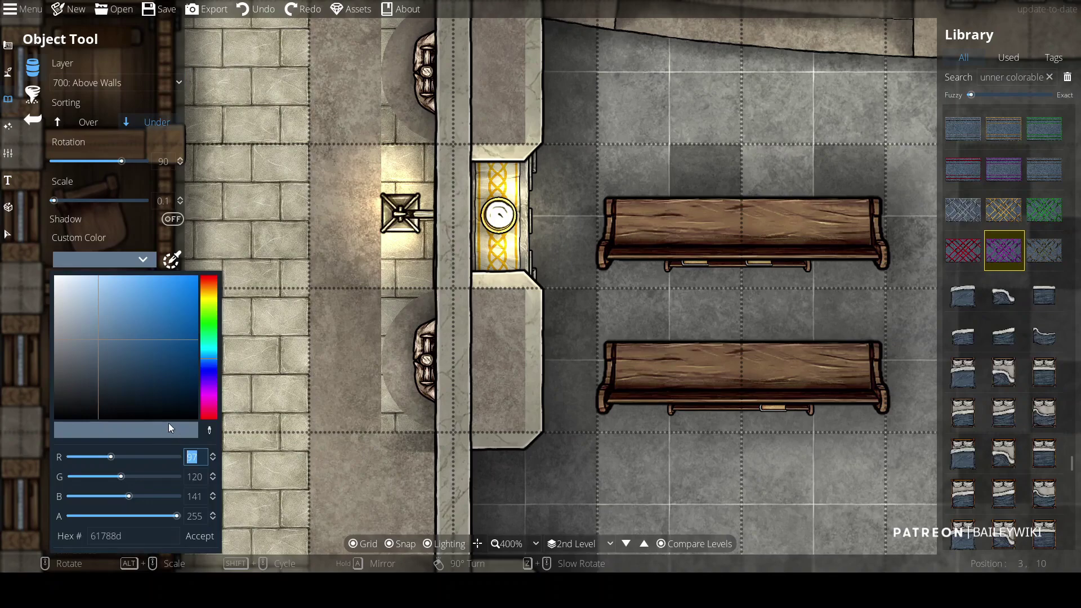
{"action": "left_click", "coordinate": [168, 424]}
Step: Line the west nave wall beside the northern candle table with small purple-lattice runners placed end to end, with snapping off
{"action": "left_click", "coordinate": [455, 182]}
{"action": "left_click", "coordinate": [455, 178]}
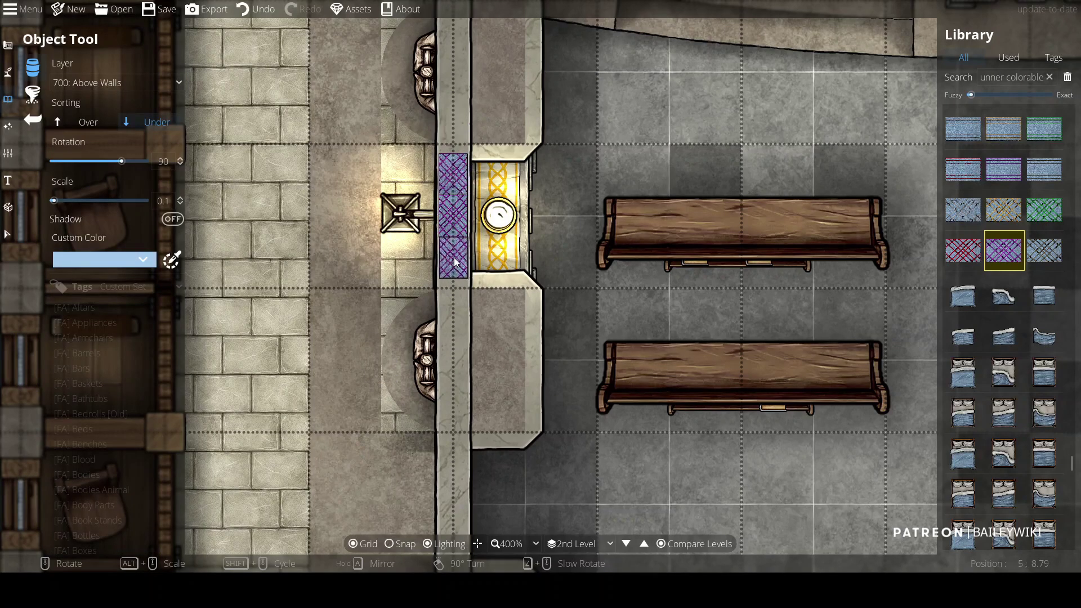
{"action": "scroll", "coordinate": [732, 259], "scroll_direction": "down", "scroll_amount": 5}
{"action": "scroll", "coordinate": [492, 349], "scroll_direction": "up", "scroll_amount": 5}
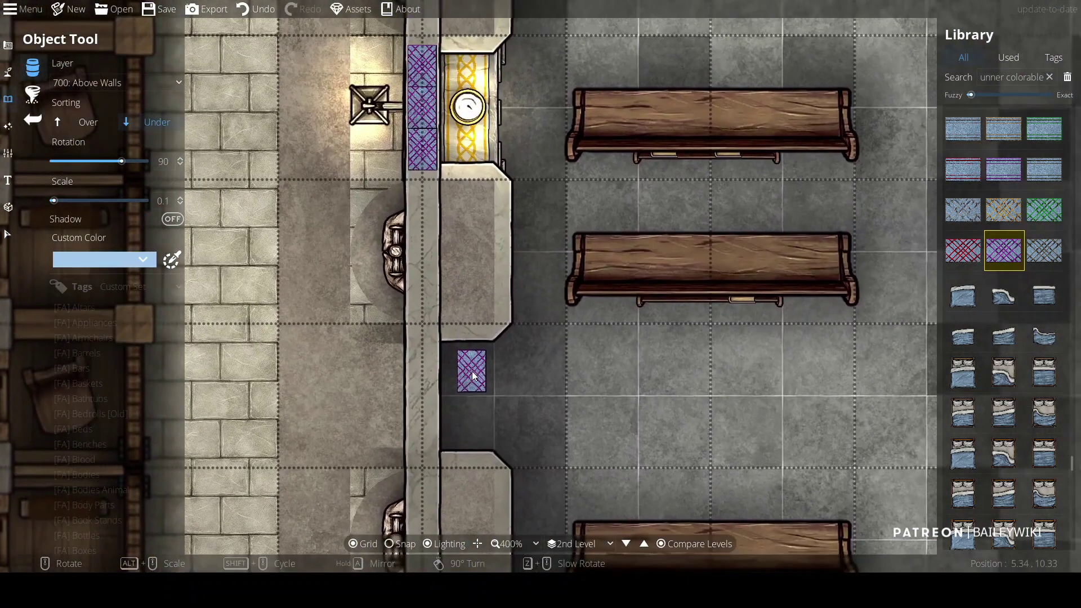
Step: Place a small runner on the west nave wall at the empty recess between the second and third niches
{"action": "mouse_move", "coordinate": [462, 280]}
{"action": "left_mouse_down"}
{"action": "mouse_move", "coordinate": [421, 353]}
{"action": "mouse_move", "coordinate": [424, 428]}
{"action": "left_mouse_up"}
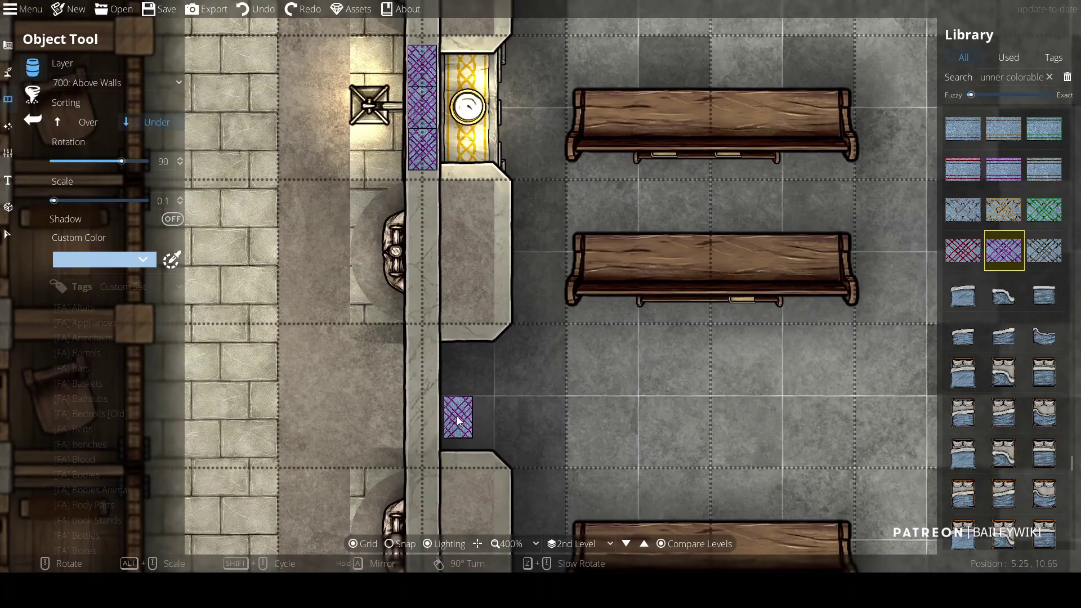
{"action": "scroll", "coordinate": [501, 302], "scroll_direction": "down", "scroll_amount": 3}
{"action": "scroll", "coordinate": [550, 465], "scroll_direction": "up", "scroll_amount": 3}
{"action": "scroll", "coordinate": [443, 160], "scroll_direction": "down", "scroll_amount": 2}
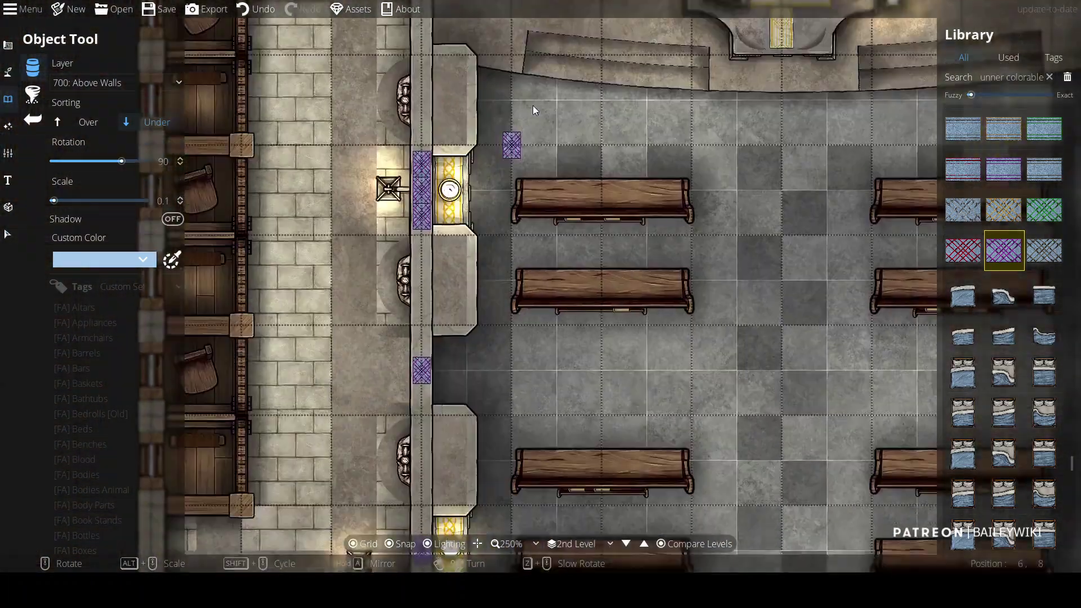
{"action": "key", "text": "s"}
{"action": "key", "text": "d"}
{"action": "key", "text": "d"}
{"action": "key", "text": "w"}
{"action": "scroll", "coordinate": [788, 203], "scroll_direction": "down", "scroll_amount": 2}
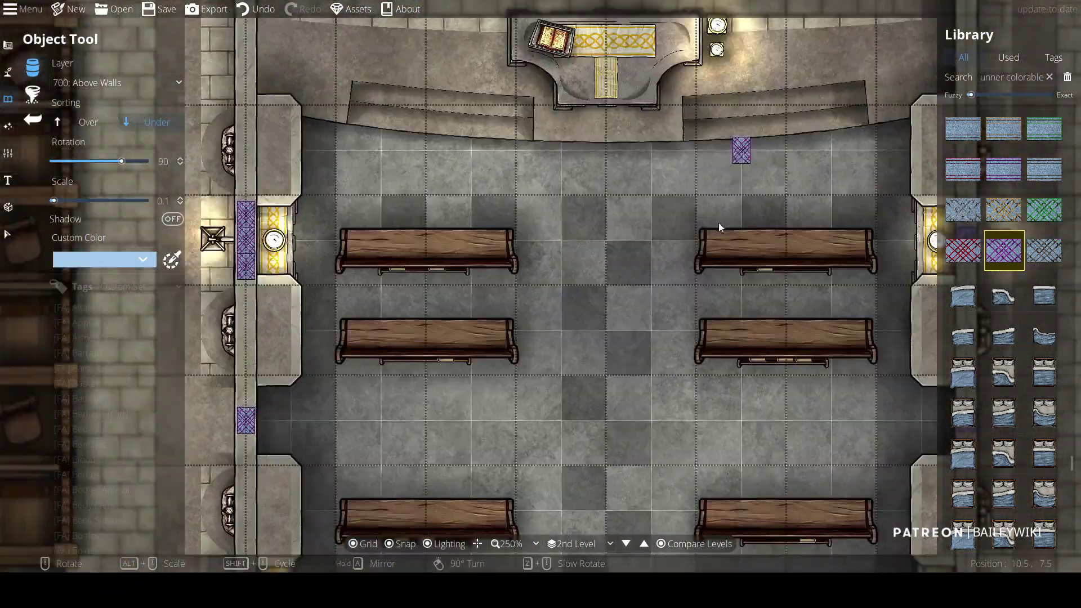
Step: Fill the west nave wall's recess between the second and third niches with small purple-lattice runners placed end to end
{"action": "scroll", "coordinate": [576, 243], "scroll_direction": "up", "scroll_amount": 5}
{"action": "left_click", "coordinate": [550, 324]}
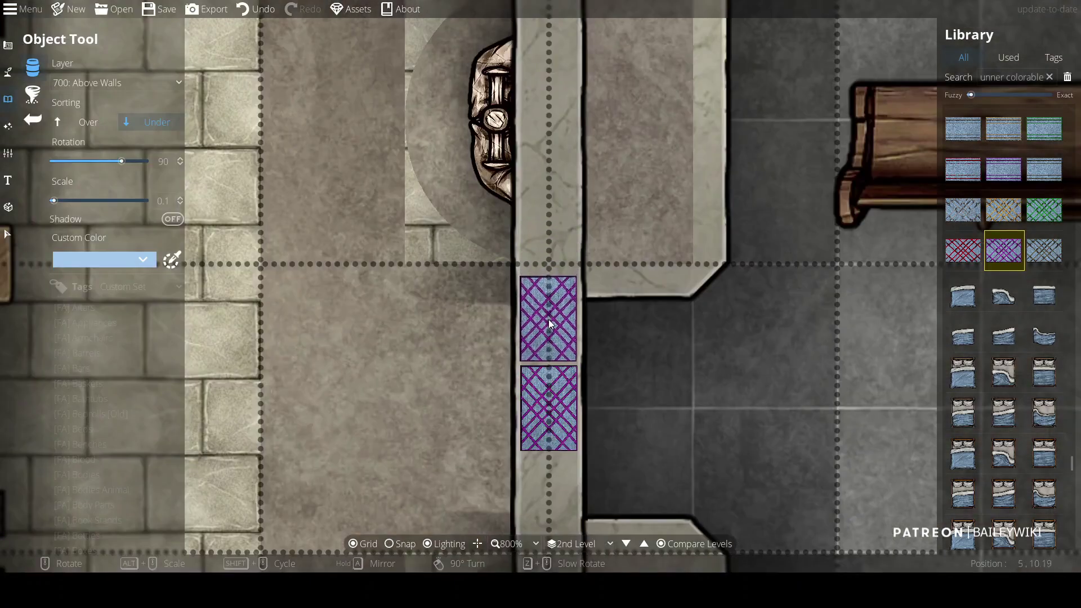
{"action": "key", "text": "s"}
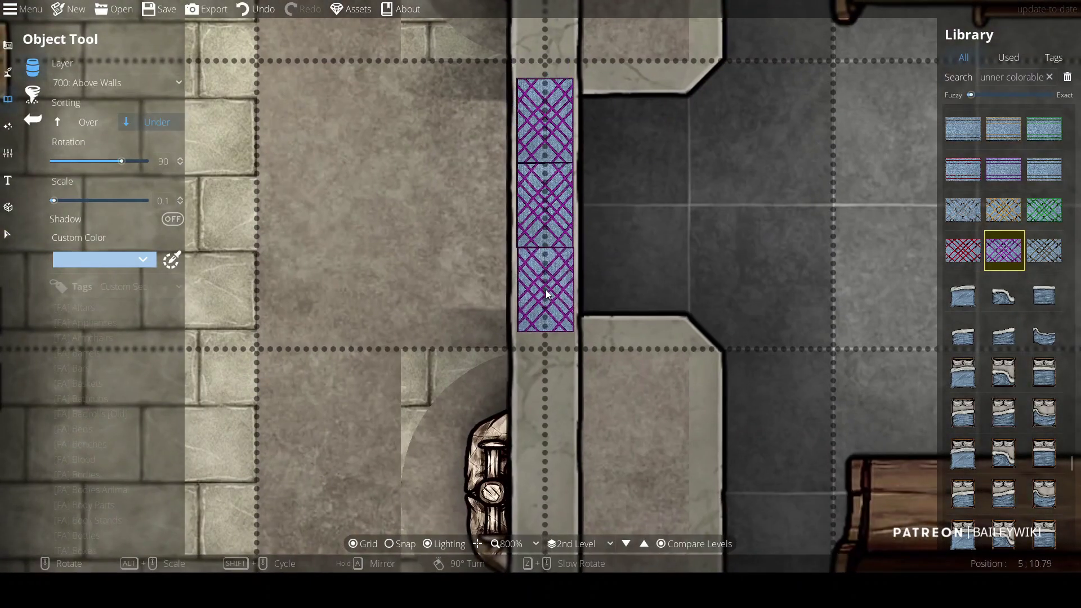
Step: Line the west wall's southern candle table opening and the matching east nave wall openings with end-to-end purple-lattice runners
{"action": "key", "text": "s"}
{"action": "key", "text": "s"}
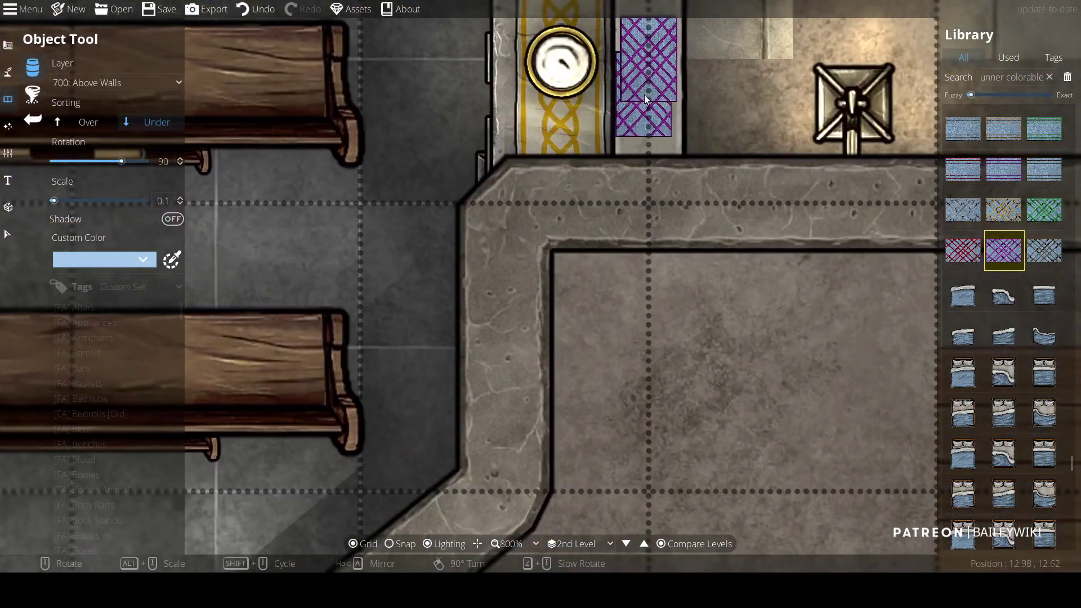
{"action": "key", "text": "w"}
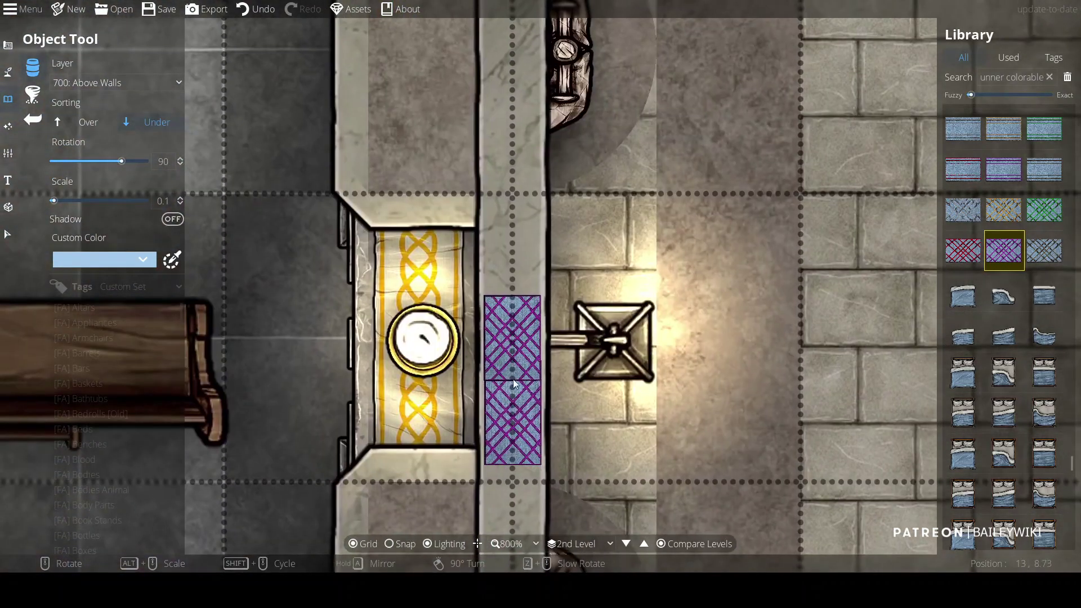
{"action": "left_click", "coordinate": [515, 251]}
{"action": "scroll", "coordinate": [516, 238], "scroll_direction": "down", "scroll_amount": 6}
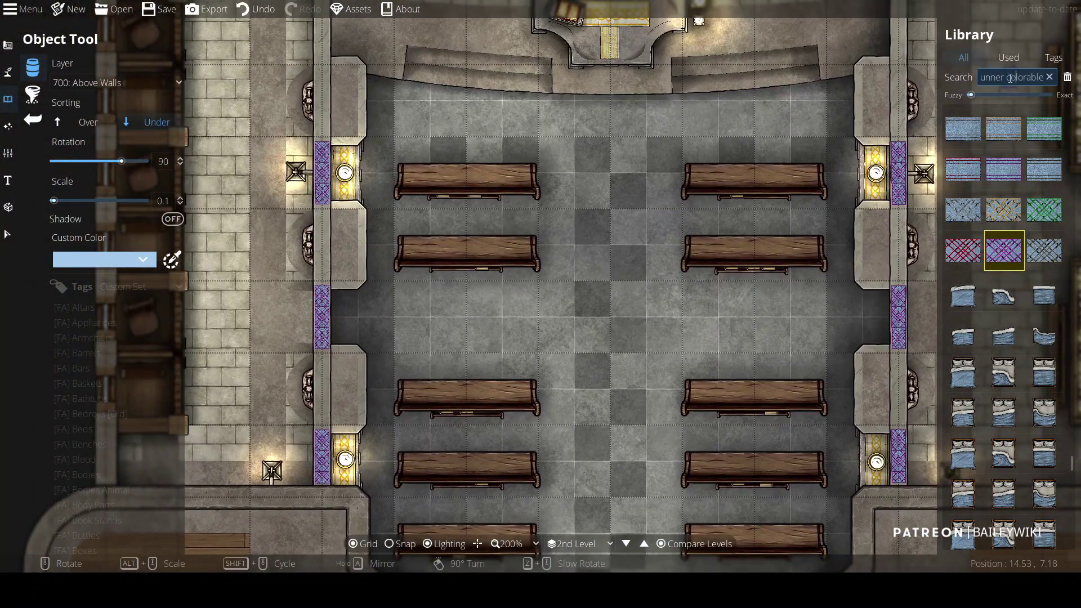
Step: Search the object library for "stair" and choose the short, narrow stone strip
{"action": "left_click", "coordinate": [1010, 78]}
{"action": "type", "text": "stair"}
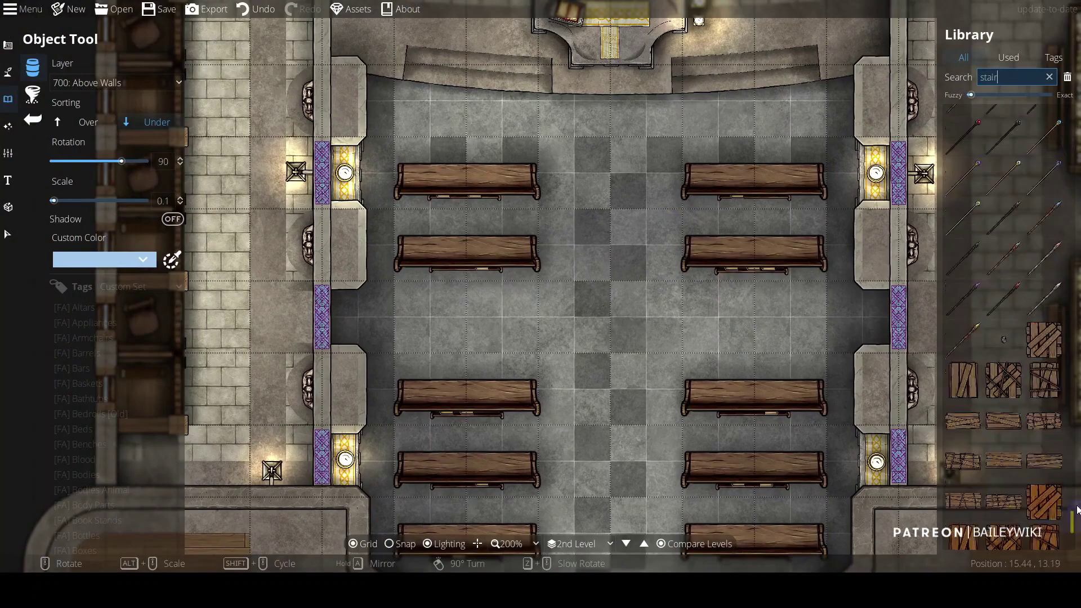
{"action": "scroll", "coordinate": [1044, 452], "scroll_direction": "up", "scroll_amount": 5}
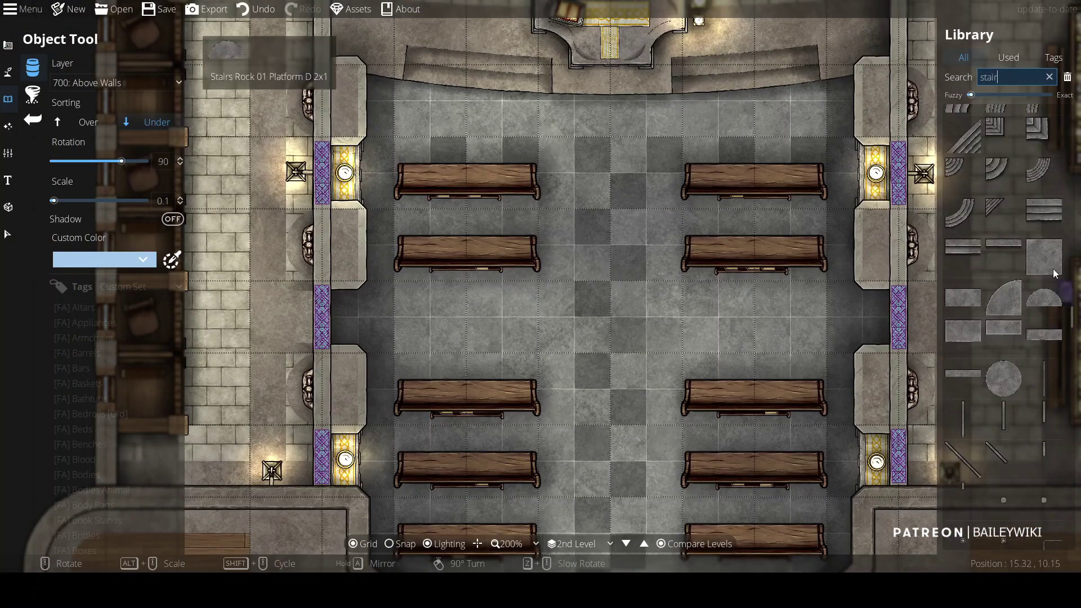
{"action": "left_click", "coordinate": [1045, 452]}
Step: Cap the ends of the purple lattice panels on both nave walls with short stone strips at rotation 90 and scale 0.7, sorted Over
{"action": "scroll", "coordinate": [313, 292], "scroll_direction": "up", "scroll_amount": 3}
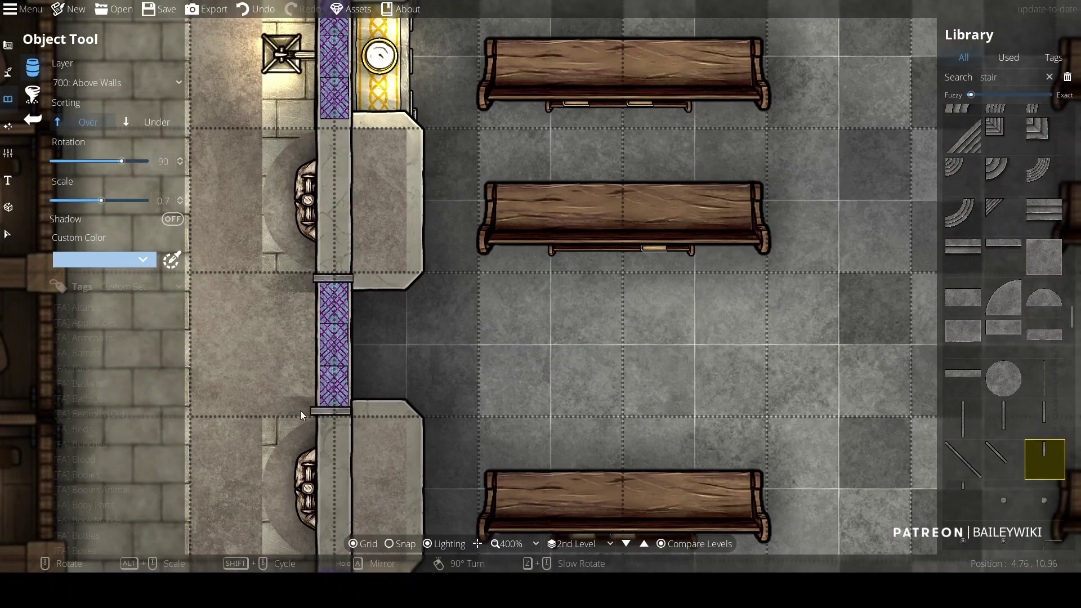
{"action": "left_click_drag", "start_coordinate": [304, 410], "coordinate": [344, 121]}
{"action": "left_click_drag", "start_coordinate": [341, 396], "coordinate": [359, 286]}
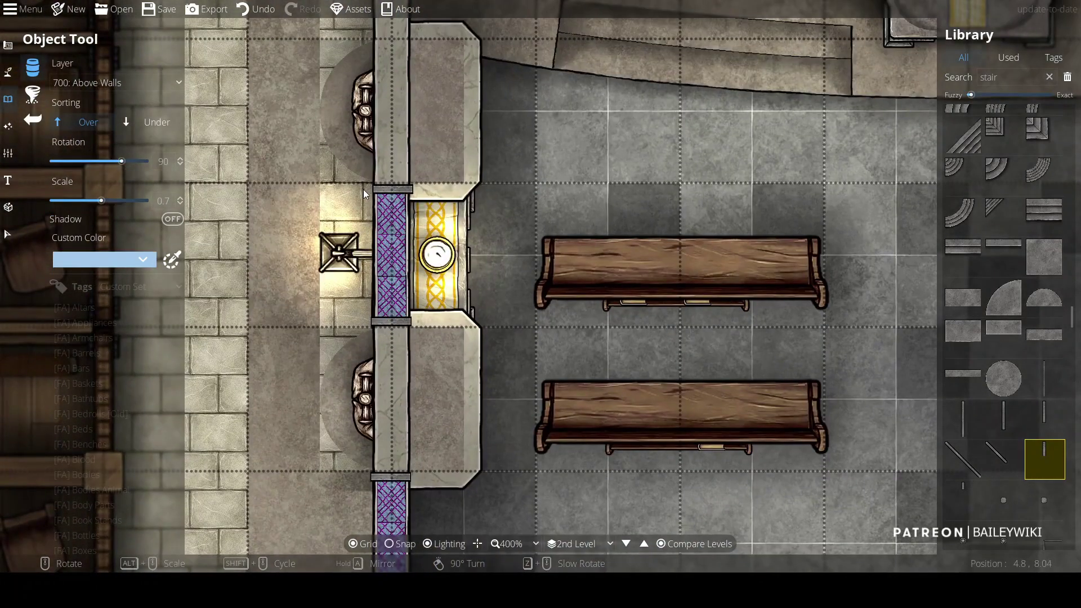
{"action": "left_click_drag", "start_coordinate": [363, 188], "coordinate": [262, 140]}
{"action": "scroll", "coordinate": [424, 225], "scroll_direction": "down", "scroll_amount": 4}
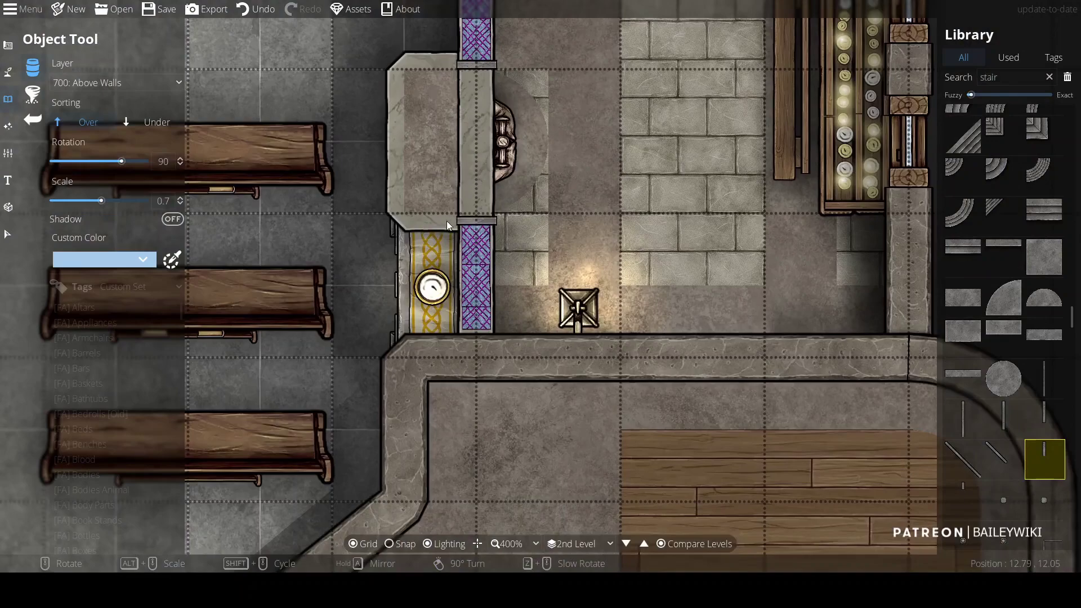
{"action": "left_click", "coordinate": [454, 331]}
Step: Frame the long sides of the southeastern panel and the west nave wall's panels with longer stone strips at rotation -180, sorted Under
{"action": "scroll", "coordinate": [487, 263], "scroll_direction": "up", "scroll_amount": 4}
{"action": "scroll", "coordinate": [487, 263], "scroll_direction": "down", "scroll_amount": 6}
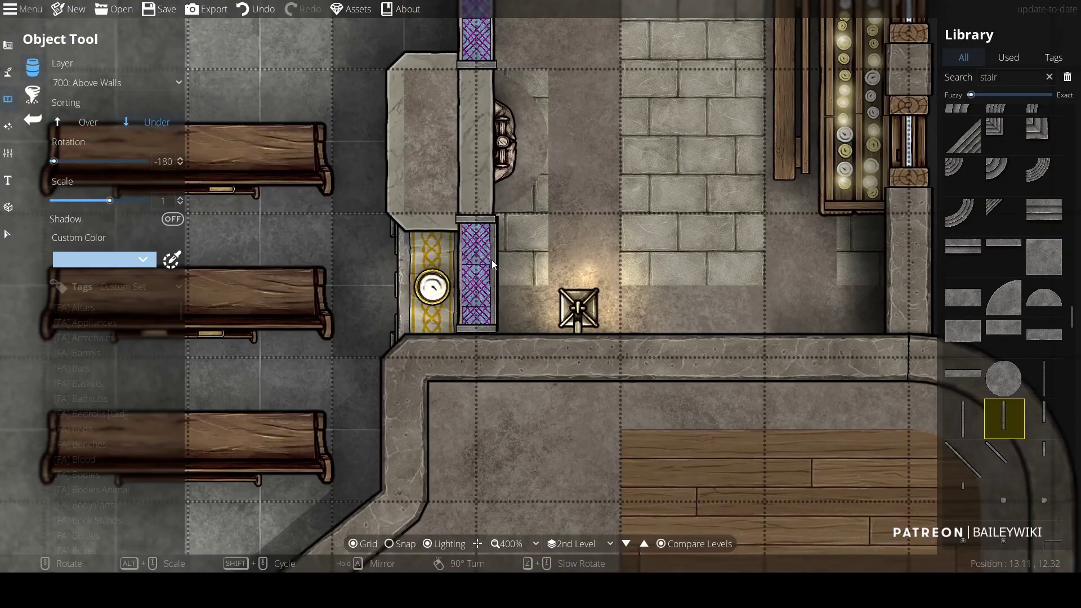
{"action": "scroll", "coordinate": [491, 259], "scroll_direction": "up", "scroll_amount": 4}
{"action": "scroll", "coordinate": [518, 197], "scroll_direction": "left", "scroll_amount": 10}
{"action": "scroll", "coordinate": [519, 198], "scroll_direction": "down", "scroll_amount": 5}
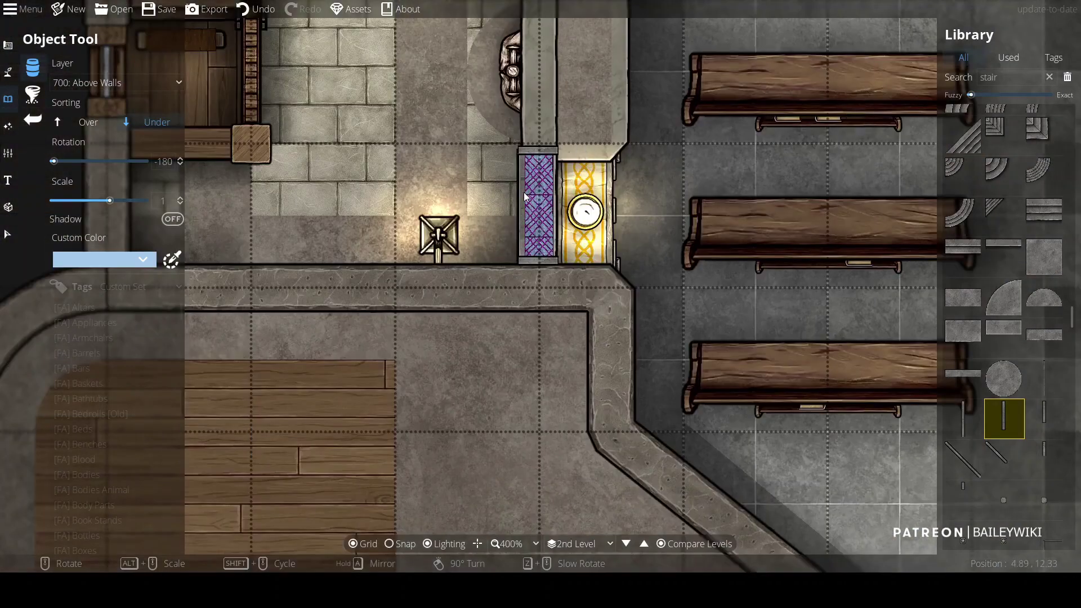
{"action": "scroll", "coordinate": [520, 203], "scroll_direction": "up", "scroll_amount": 10}
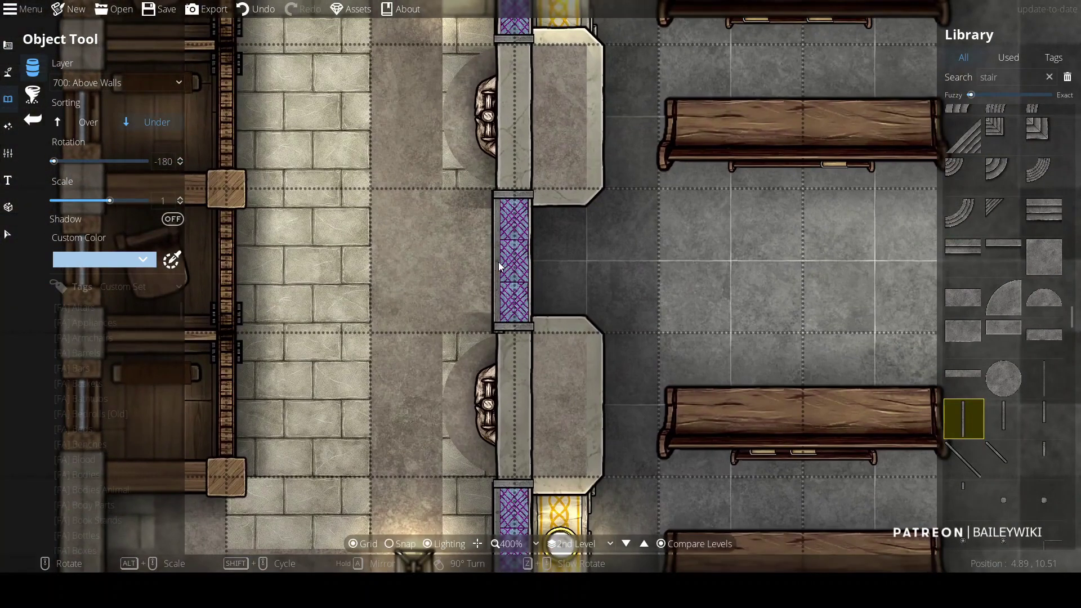
{"action": "scroll", "coordinate": [496, 248], "scroll_direction": "up", "scroll_amount": 7}
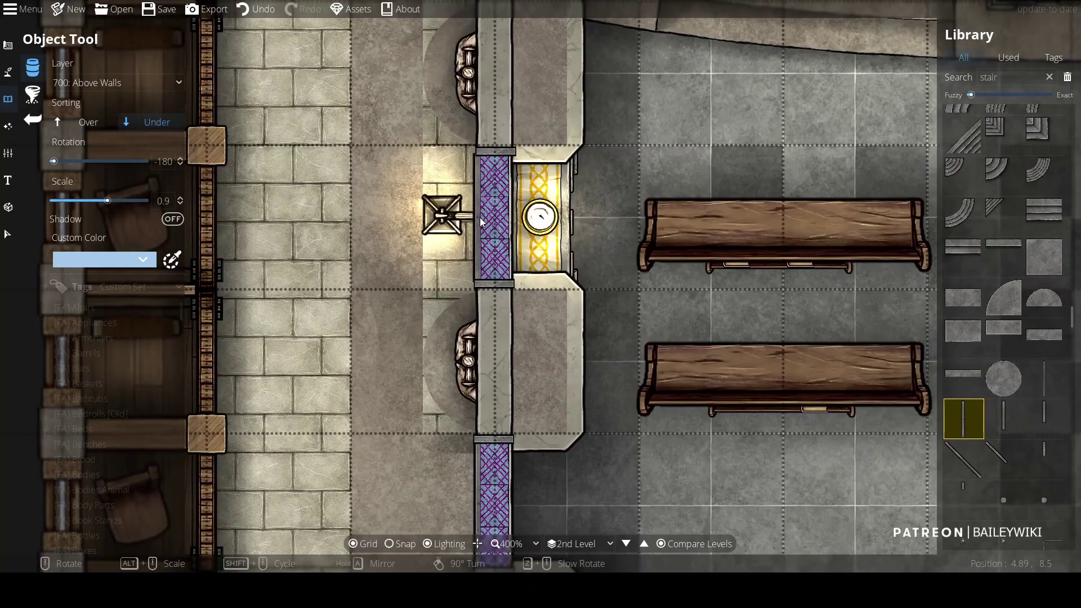
Step: Frame the long sides of the east nave wall's northern and middle lattice panels with stone strips at rotation -180 and scale 0.9
{"action": "scroll", "coordinate": [507, 186], "scroll_direction": "right", "scroll_amount": 10}
{"action": "scroll", "coordinate": [507, 186], "scroll_direction": "down", "scroll_amount": 3}
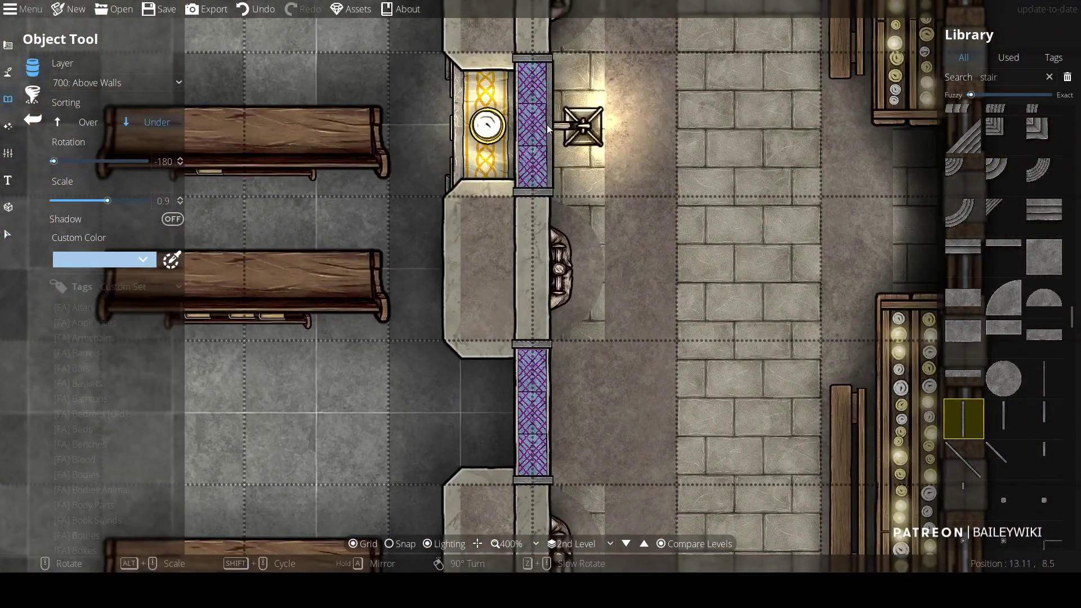
{"action": "scroll", "coordinate": [549, 129], "scroll_direction": "down", "scroll_amount": 2}
{"action": "scroll", "coordinate": [538, 326], "scroll_direction": "down", "scroll_amount": 3}
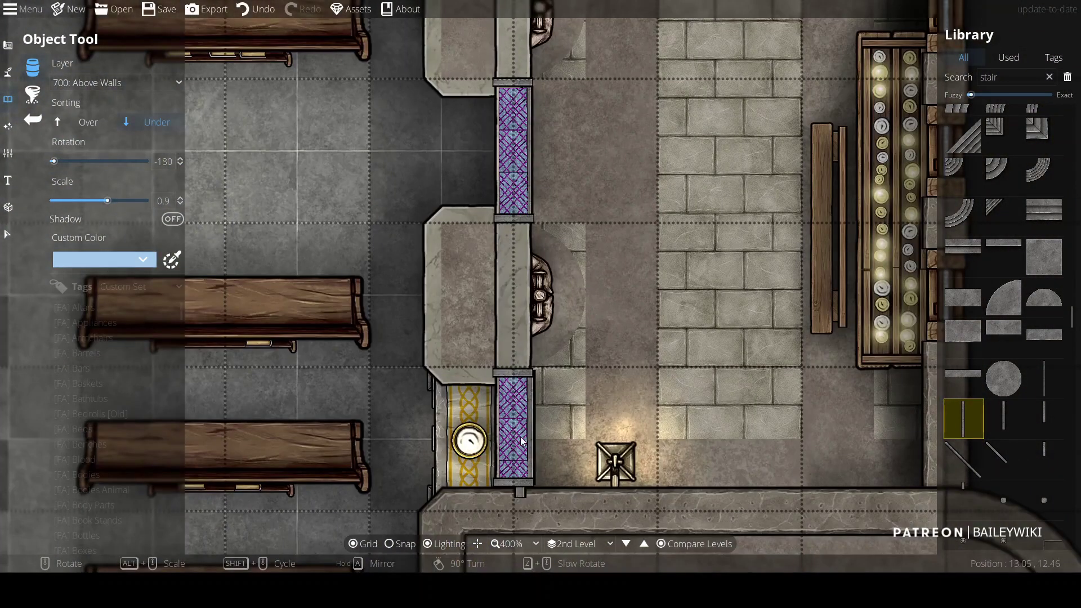
{"action": "scroll", "coordinate": [698, 198], "scroll_direction": "left", "scroll_amount": 2}
Step: Place a light-blue half-round light with range 0.5 and intensity 1.1 in the nave and turn it toward the aisle
{"action": "left_click", "coordinate": [8, 125]}
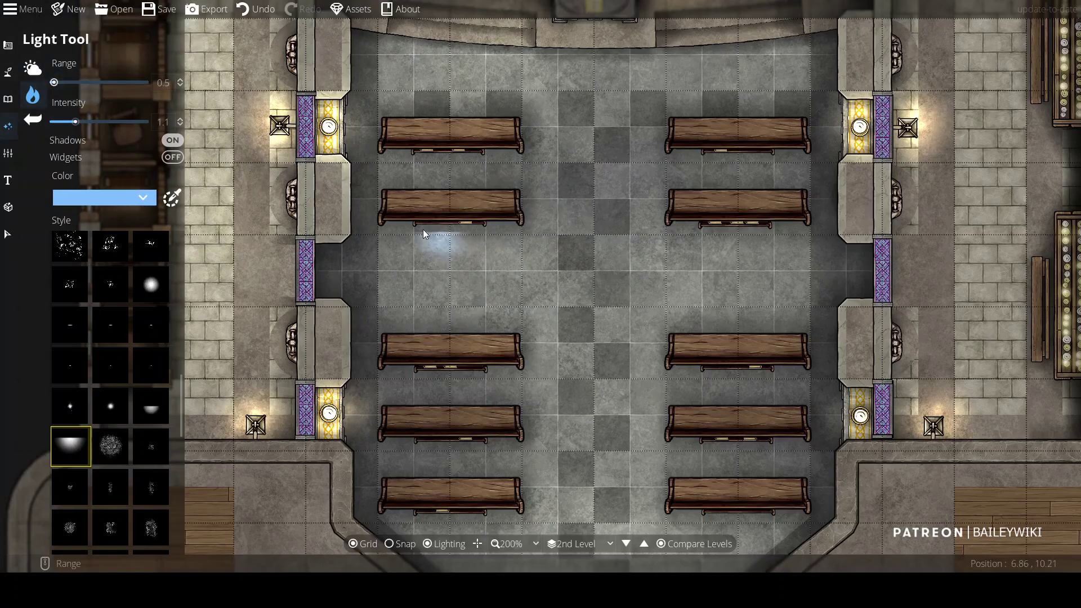
{"action": "left_click", "coordinate": [7, 242]}
{"action": "left_click", "coordinate": [415, 157]}
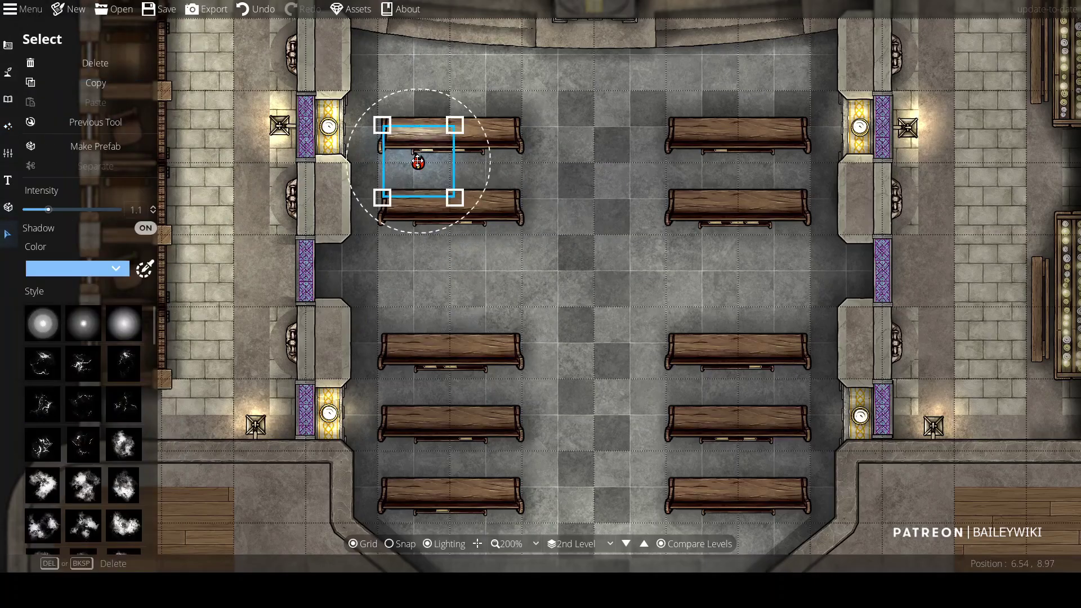
{"action": "scroll", "coordinate": [415, 157], "scroll_direction": "up", "scroll_amount": 2}
{"action": "left_click_drag", "start_coordinate": [415, 157], "coordinate": [634, 264]}
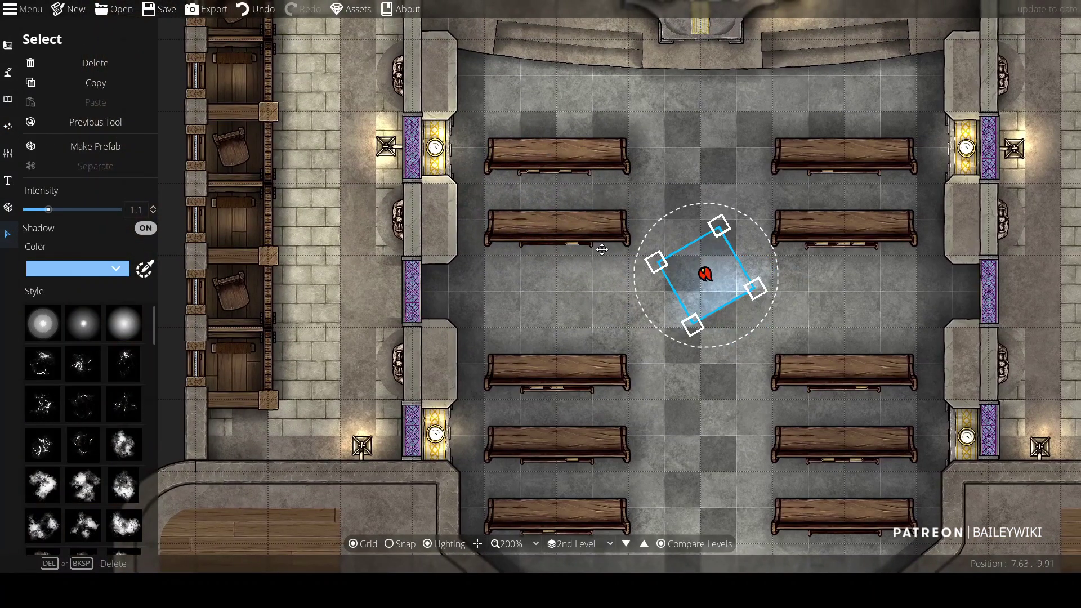
Step: Rotate the blue light square to the grid and position it at the west wall's northern candle table and middle recess
{"action": "scroll", "coordinate": [704, 279], "scroll_direction": "up", "scroll_amount": 5}
{"action": "mouse_move", "coordinate": [852, 423]}
{"action": "left_mouse_down"}
{"action": "mouse_move", "coordinate": [904, 331]}
{"action": "mouse_move", "coordinate": [851, 424]}
{"action": "mouse_move", "coordinate": [843, 416]}
{"action": "left_mouse_up"}
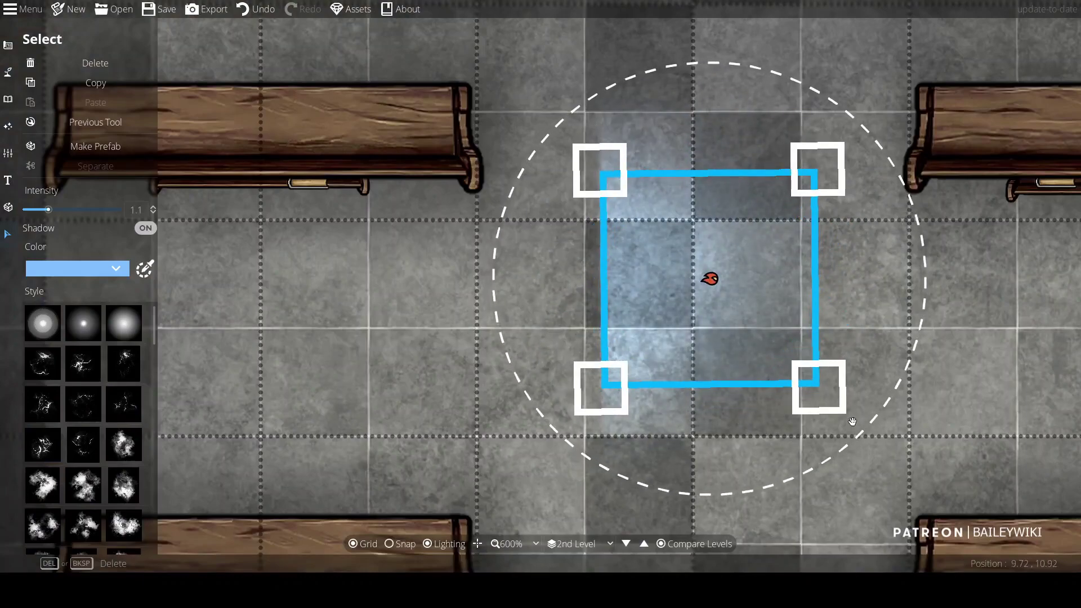
{"action": "scroll", "coordinate": [620, 327], "scroll_direction": "down", "scroll_amount": 4}
{"action": "left_click_drag", "start_coordinate": [652, 309], "coordinate": [326, 319]}
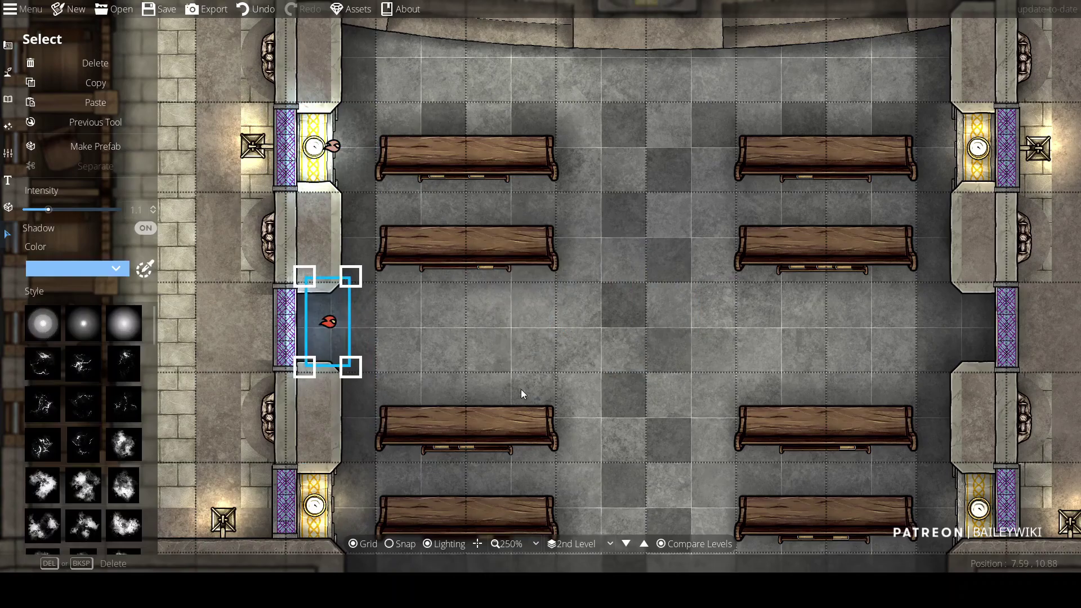
Step: Paste a copy of the blue light at the west wall's southern candle table
{"action": "key", "text": "Escape"}
{"action": "key", "text": "ctrl+v"}
{"action": "left_click_drag", "start_coordinate": [540, 284], "coordinate": [382, 303]}
{"action": "key", "text": "Escape"}
Step: Paste copies of the blue light on the east nave wall, turned to face it, at both candle tables and the middle recess
{"action": "scroll", "coordinate": [521, 411], "scroll_direction": "down", "scroll_amount": 3}
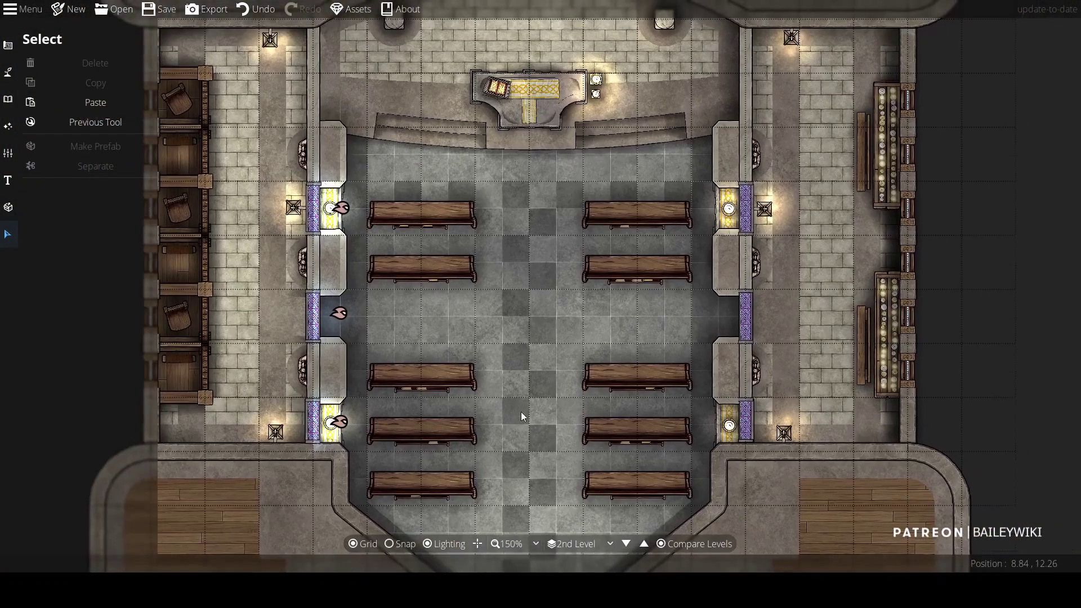
{"action": "key", "text": "ctrl+v"}
{"action": "scroll", "coordinate": [578, 298], "scroll_direction": "up", "scroll_amount": 3}
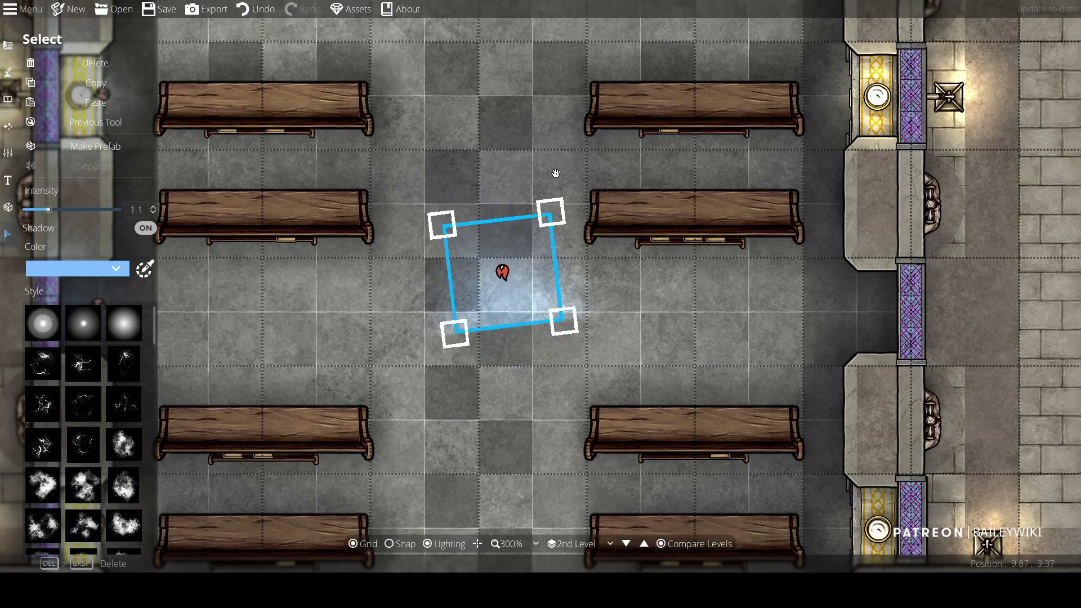
{"action": "left_click_drag", "start_coordinate": [556, 173], "coordinate": [889, 112]}
{"action": "left_click_drag", "start_coordinate": [886, 206], "coordinate": [873, 310]}
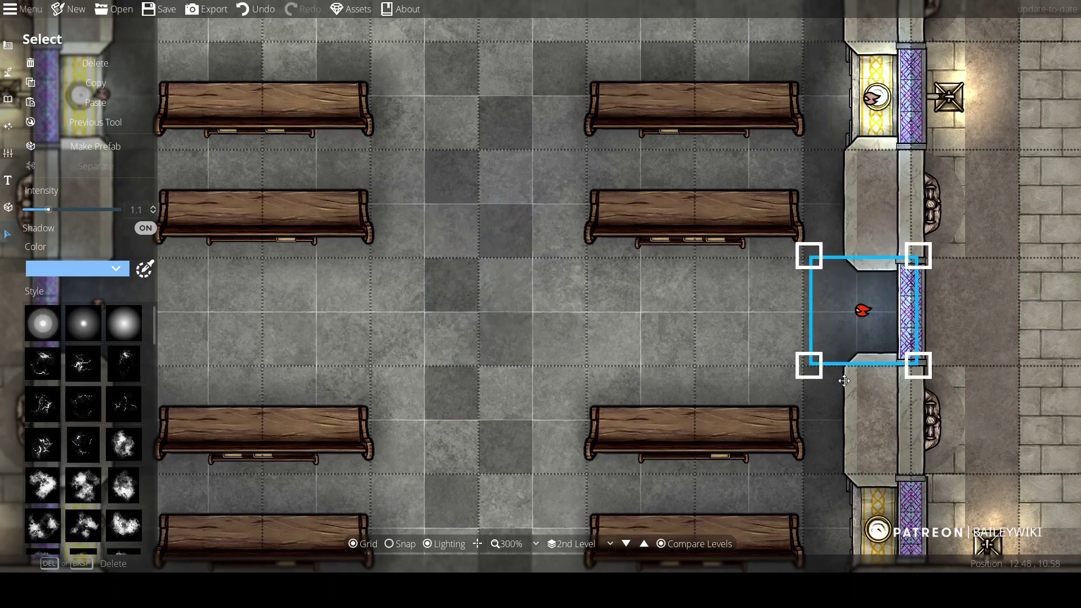
{"action": "key", "text": "ctrl+v"}
{"action": "left_click_drag", "start_coordinate": [539, 282], "coordinate": [779, 265]}
{"action": "left_click", "coordinate": [631, 288]}
{"action": "scroll", "coordinate": [630, 286], "scroll_direction": "down", "scroll_amount": 6}
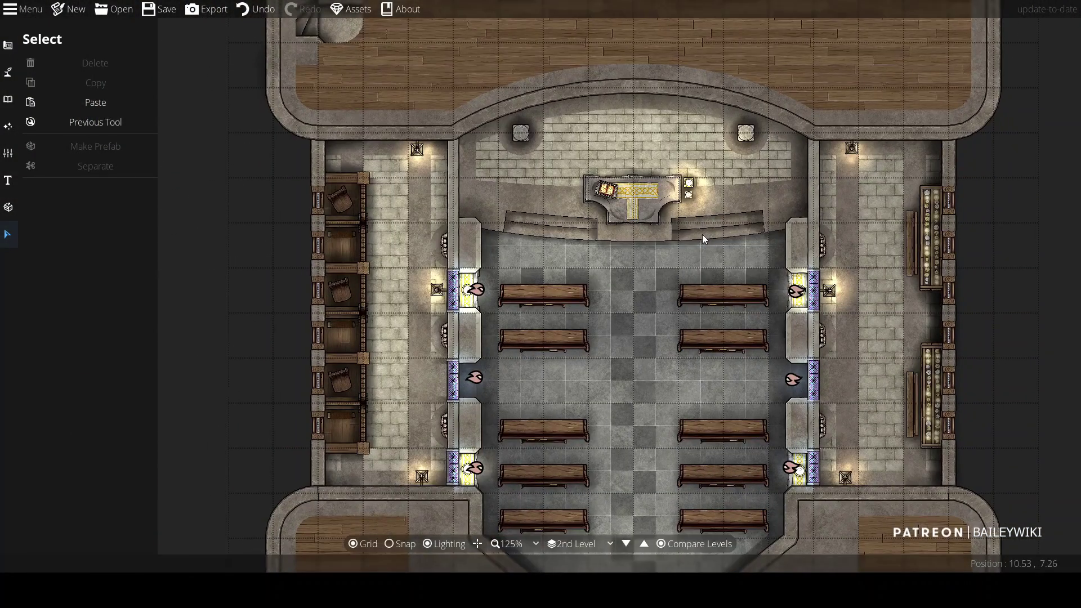
Step: Delete the stone border and the plank floor shapes covering the northern wing
{"action": "left_click_drag", "start_coordinate": [702, 234], "coordinate": [708, 349]}
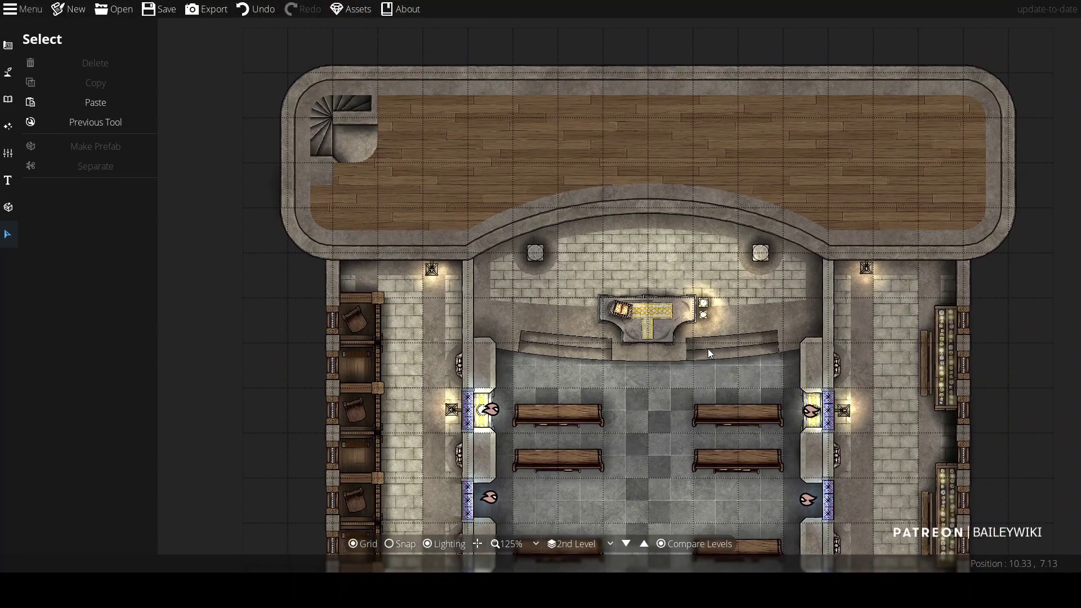
{"action": "left_click", "coordinate": [576, 258]}
{"action": "left_click", "coordinate": [584, 155]}
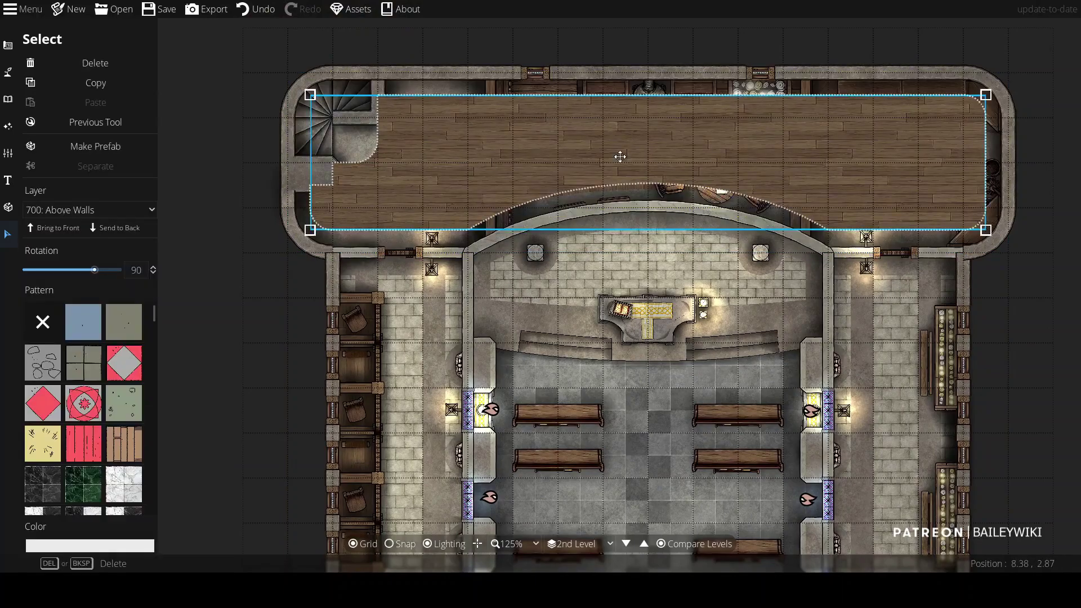
{"action": "key", "text": "Delete"}
Step: Trace a stone wall with curved corners around the northwest room, ending at the west nave wall
{"action": "left_click", "coordinate": [8, 45]}
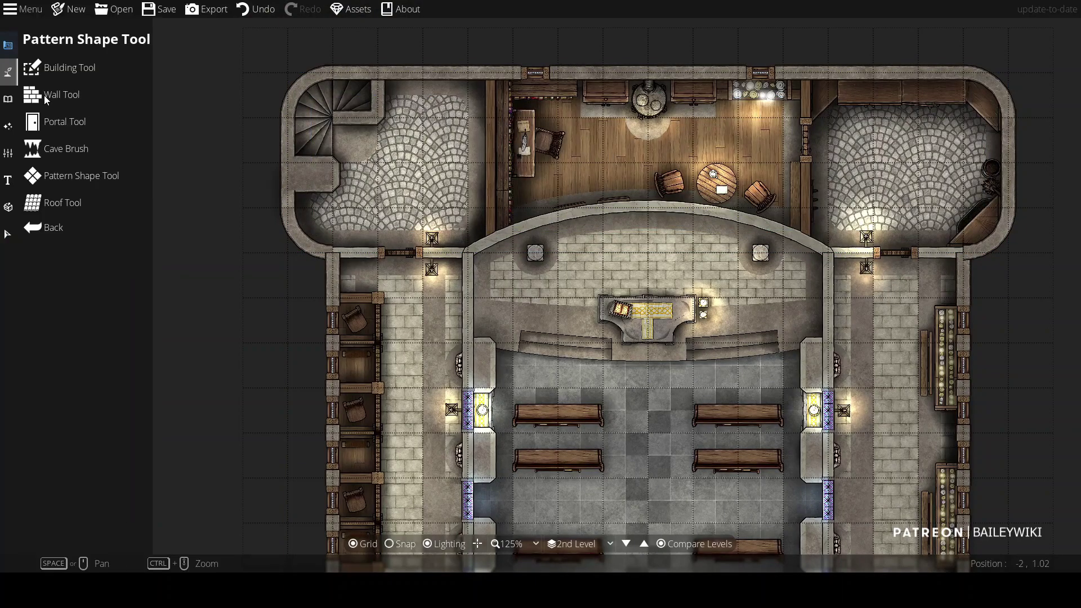
{"action": "left_click", "coordinate": [43, 96]}
{"action": "left_click", "coordinate": [146, 530]}
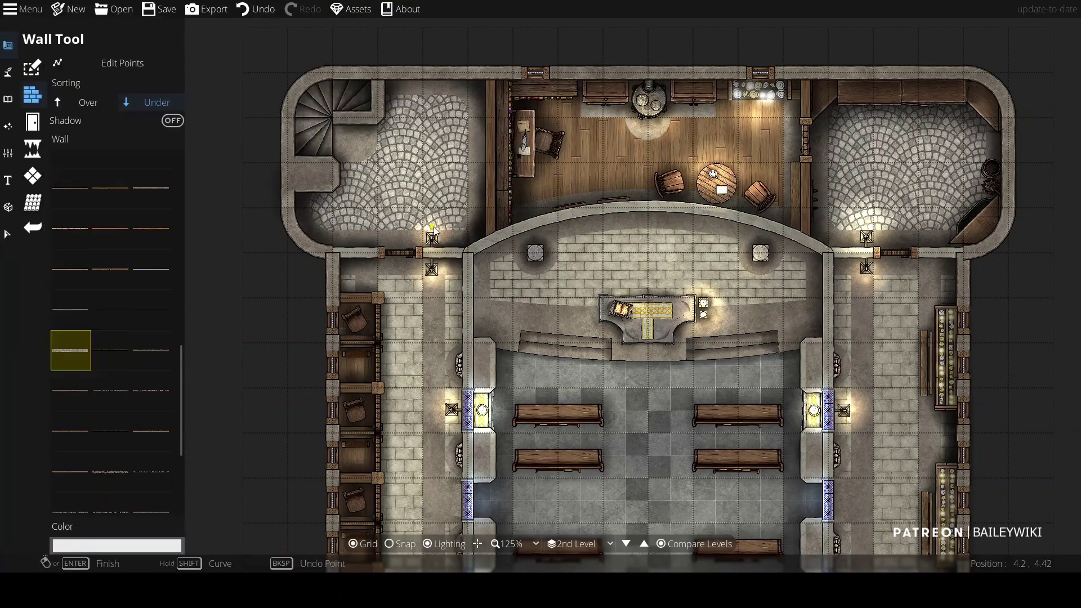
{"action": "left_click", "coordinate": [350, 259]}
{"action": "left_click", "coordinate": [298, 75]}
{"action": "left_click", "coordinate": [512, 139]}
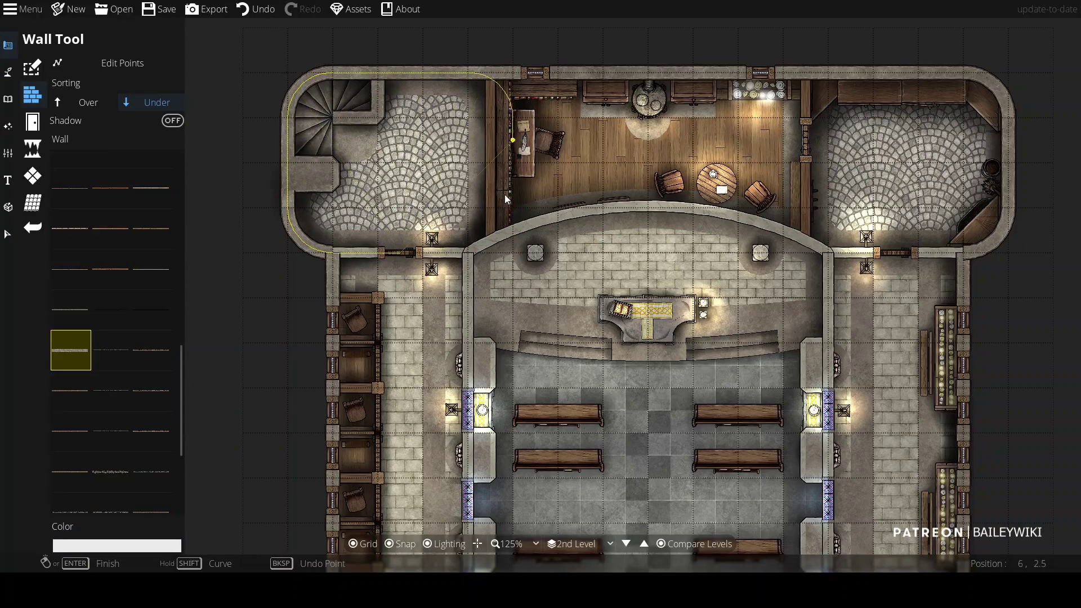
{"action": "right_click", "coordinate": [461, 255]}
Step: Pull the end point of the southwest diagonal nave wall back to just short of the doorway
{"action": "key", "text": "d"}
{"action": "key", "text": "s"}
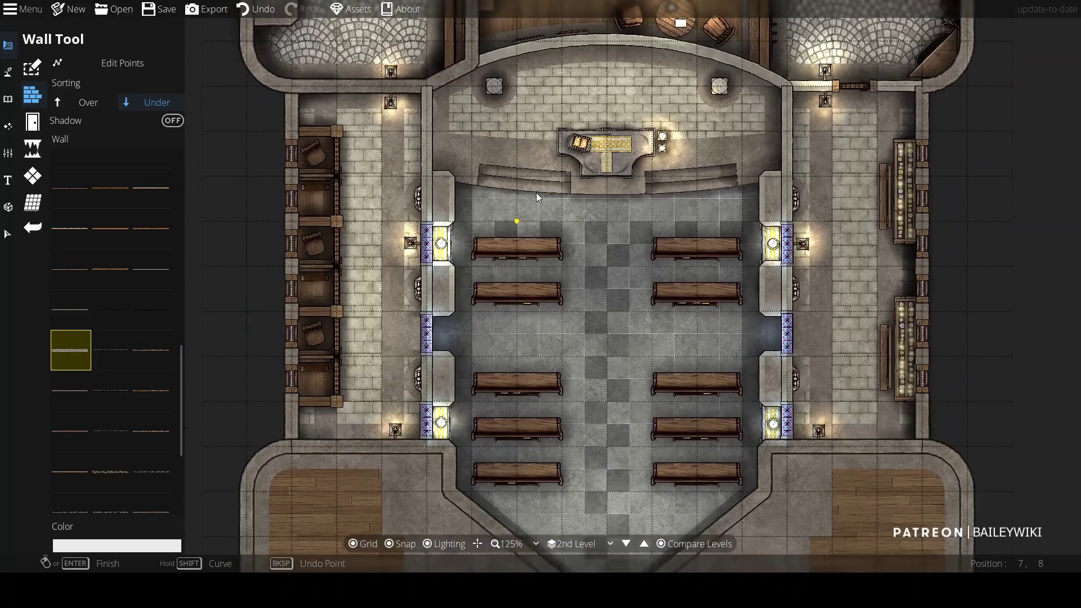
{"action": "key", "text": "w"}
{"action": "key", "text": "s"}
{"action": "key", "text": "w"}
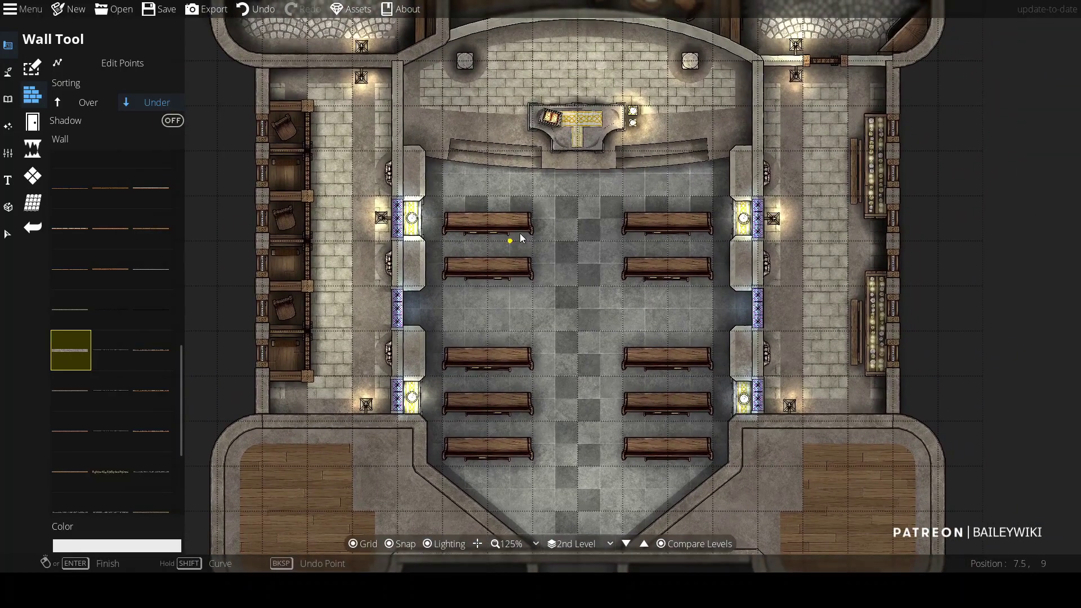
{"action": "key", "text": "s"}
{"action": "scroll", "coordinate": [624, 292], "scroll_direction": "up", "scroll_amount": 3}
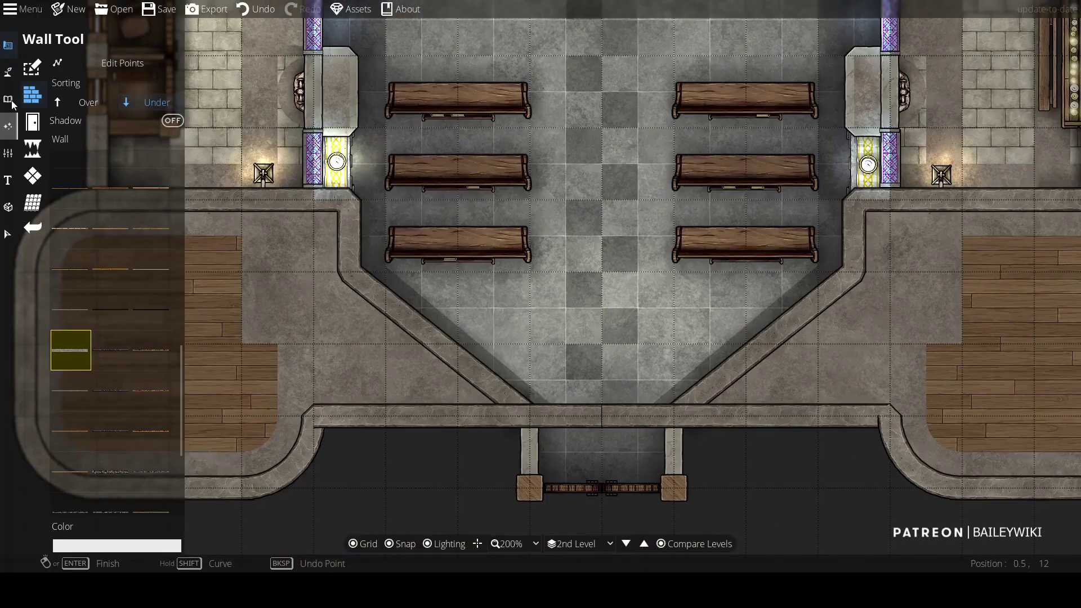
{"action": "left_click", "coordinate": [122, 63]}
{"action": "left_click_drag", "start_coordinate": [554, 406], "coordinate": [420, 326]}
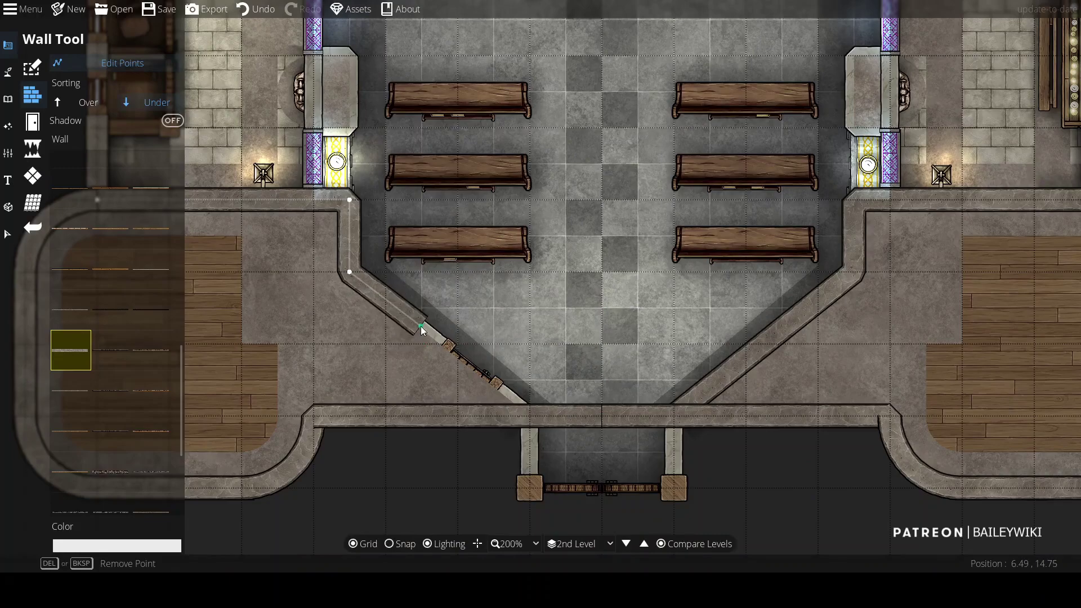
{"action": "left_click", "coordinate": [580, 299]}
Step: Edit the southwest room's stone floor shape so its eastern edge stops in a straight vertical line before the diagonal doorway
{"action": "left_click", "coordinate": [32, 148]}
{"action": "left_click", "coordinate": [32, 176]}
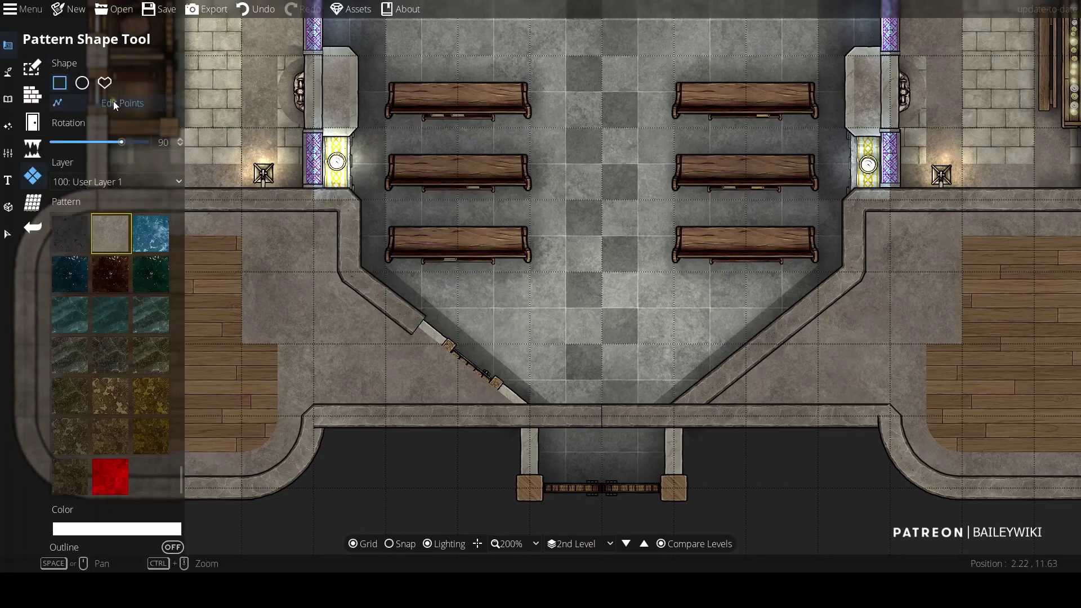
{"action": "left_click", "coordinate": [457, 370]}
{"action": "mouse_move", "coordinate": [457, 370]}
{"action": "left_mouse_down"}
{"action": "mouse_move", "coordinate": [644, 388]}
{"action": "mouse_move", "coordinate": [539, 365]}
{"action": "mouse_move", "coordinate": [579, 346]}
{"action": "mouse_move", "coordinate": [440, 334]}
{"action": "left_mouse_up"}
{"action": "key", "text": "ctrl+z"}
{"action": "key", "text": "ctrl+z"}
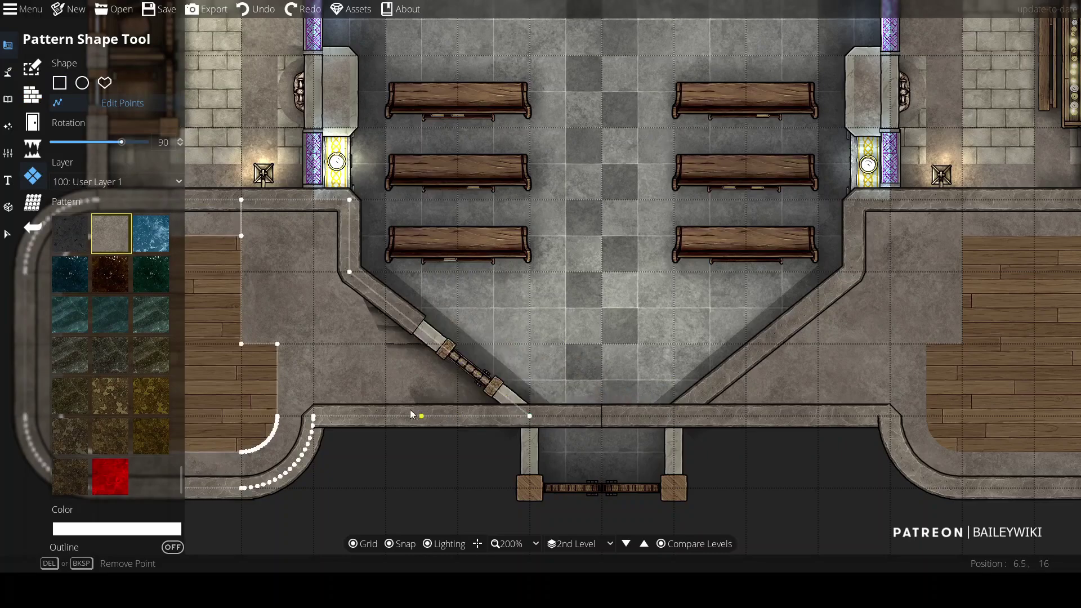
{"action": "left_click", "coordinate": [421, 342]}
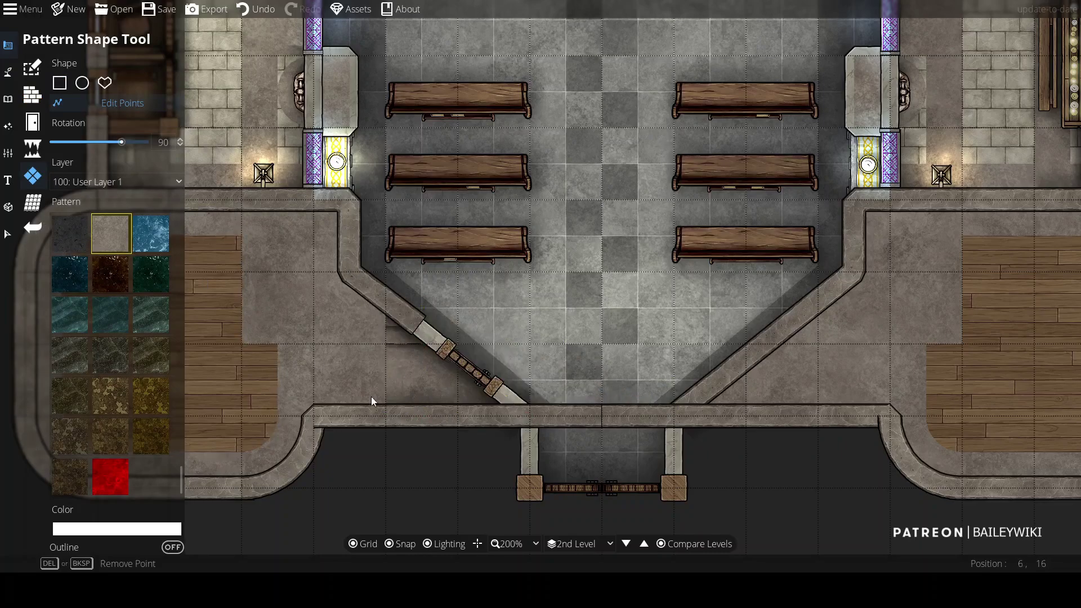
Step: Draw a custom plank floor shape across the nave's south end, from the southwest stone floor to the southeast diagonal wall
{"action": "left_click", "coordinate": [88, 104]}
{"action": "scroll", "coordinate": [174, 326], "scroll_direction": "up", "scroll_amount": 10}
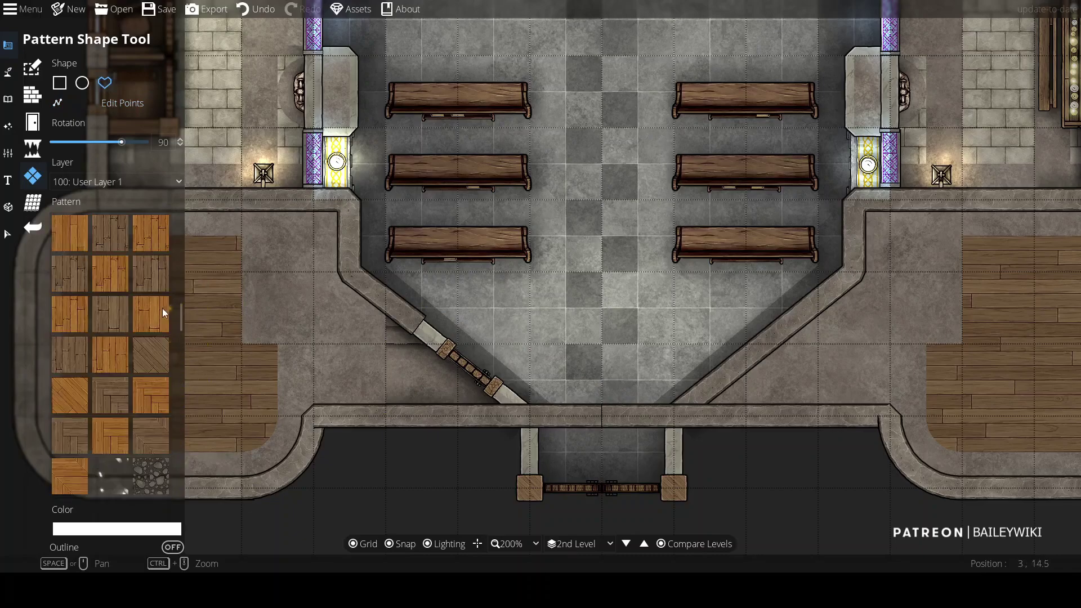
{"action": "scroll", "coordinate": [173, 326], "scroll_direction": "up", "scroll_amount": 3}
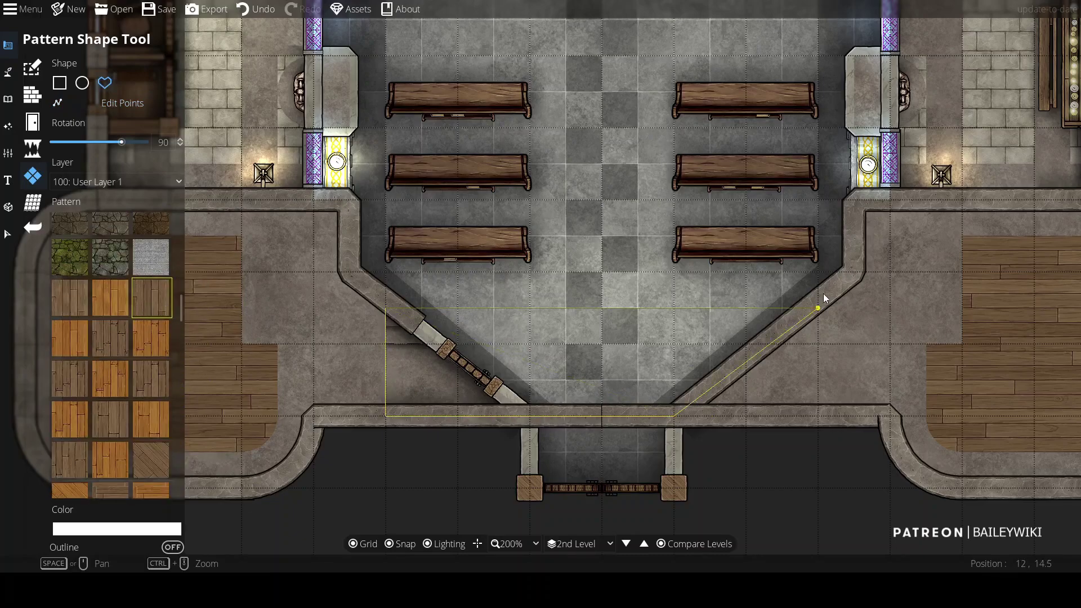
{"action": "left_click", "coordinate": [397, 312]}
{"action": "scroll", "coordinate": [515, 292], "scroll_direction": "down", "scroll_amount": 1}
{"action": "scroll", "coordinate": [453, 330], "scroll_direction": "up", "scroll_amount": 1}
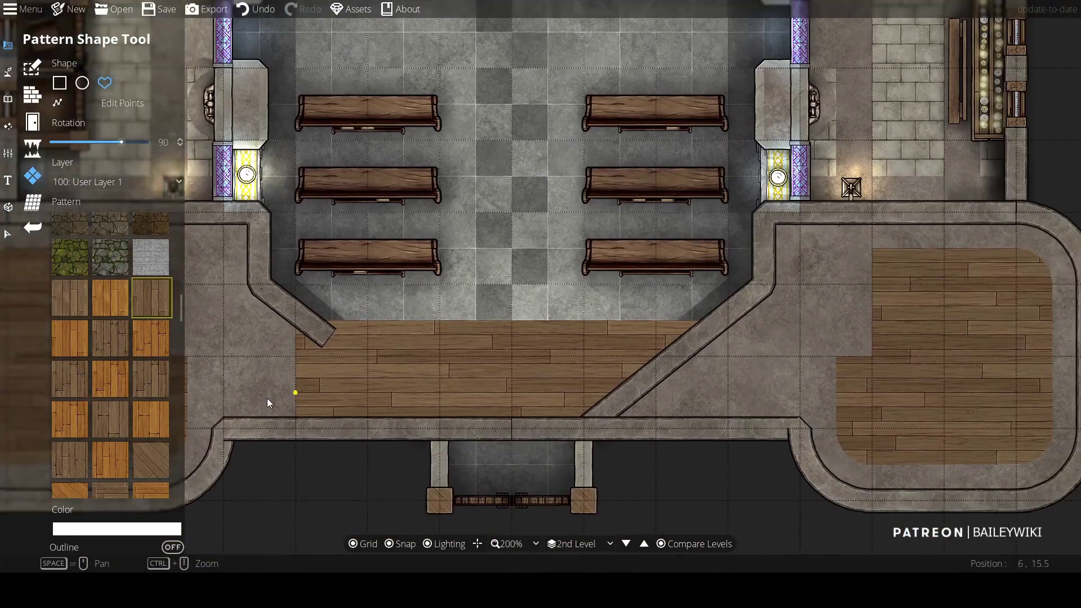
Step: Shorten the southwest diagonal nave wall so its end point meets the northern edge of the new plank floor
{"action": "key", "text": "w"}
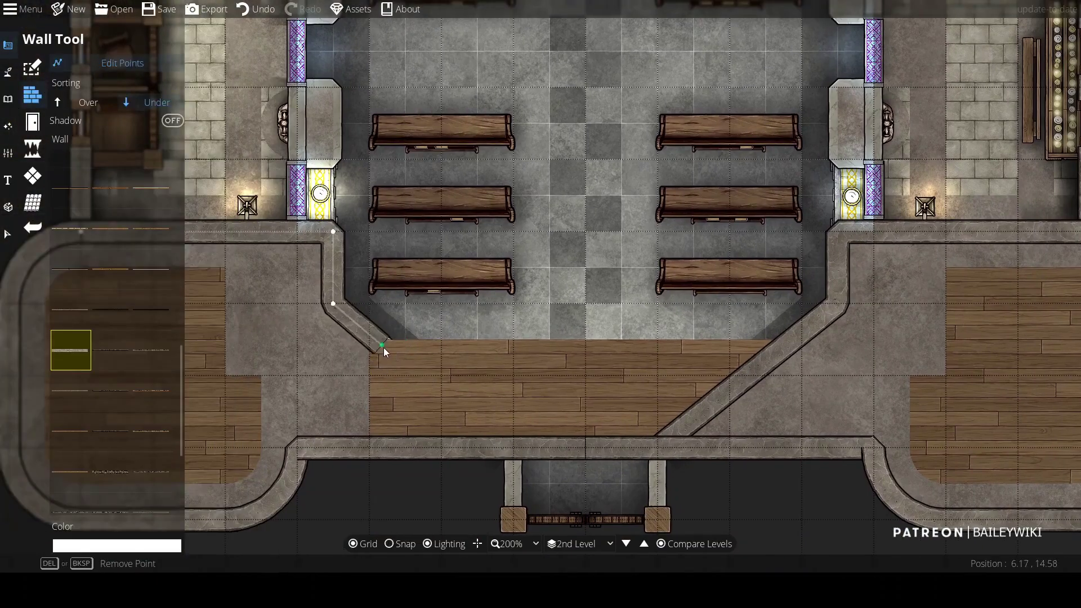
{"action": "scroll", "coordinate": [685, 345], "scroll_direction": "down", "scroll_amount": 1}
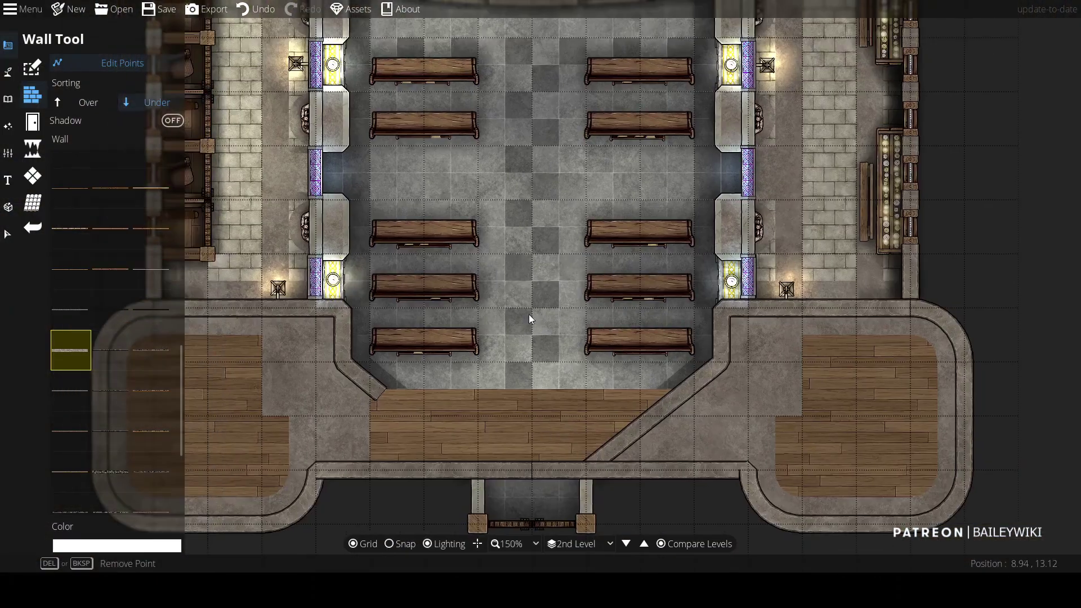
{"action": "scroll", "coordinate": [406, 247], "scroll_direction": "down", "scroll_amount": 1}
{"action": "scroll", "coordinate": [407, 247], "scroll_direction": "up", "scroll_amount": 1}
{"action": "scroll", "coordinate": [506, 245], "scroll_direction": "down", "scroll_amount": 1}
Step: Draw a curved wall with Over sorting around the altar apse, from the west nave wall to the east nave wall
{"action": "left_click_drag", "start_coordinate": [579, 134], "coordinate": [404, 330]}
{"action": "scroll", "coordinate": [403, 330], "scroll_direction": "up", "scroll_amount": 1}
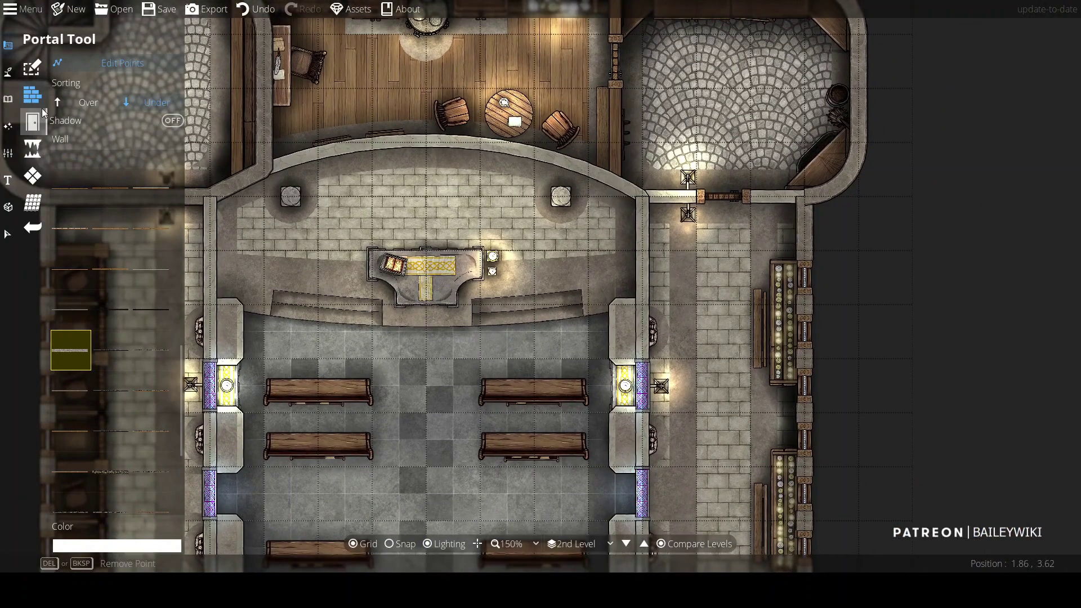
{"action": "left_click", "coordinate": [162, 272]}
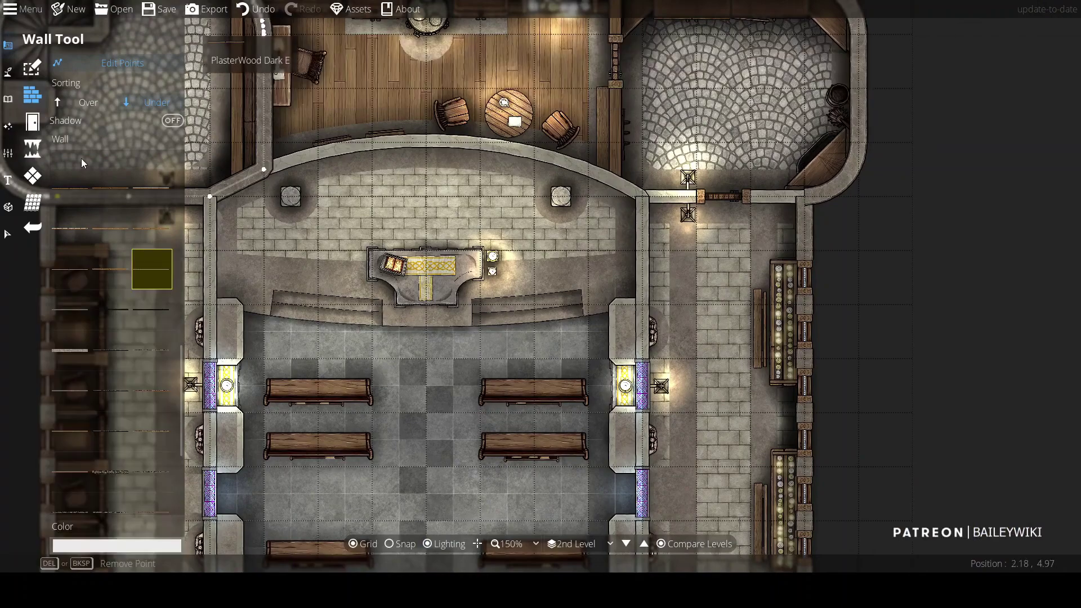
{"action": "left_click", "coordinate": [83, 105]}
{"action": "left_click", "coordinate": [390, 204]}
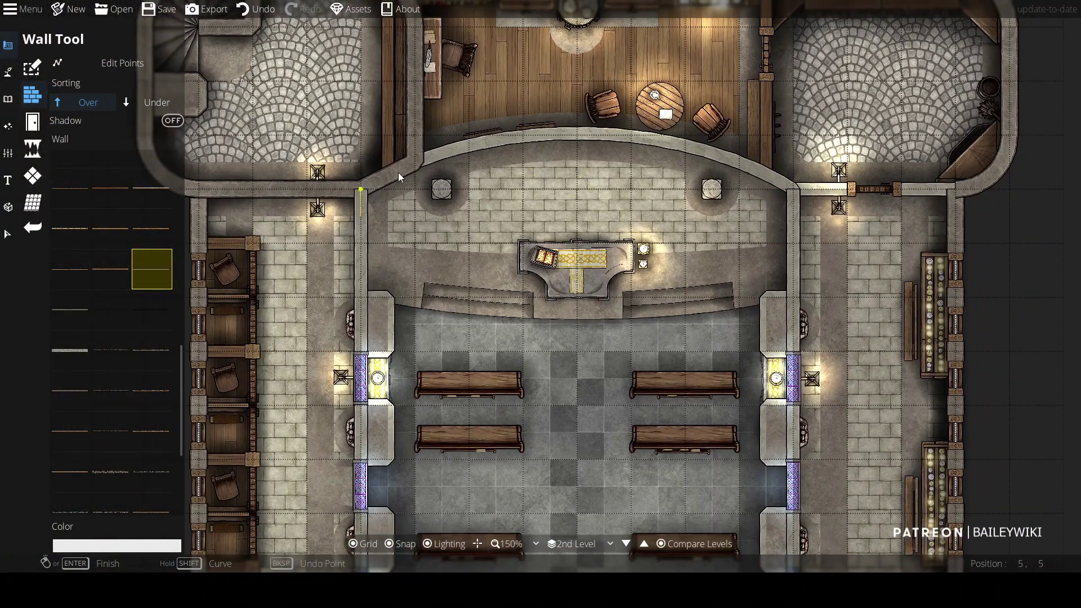
{"action": "left_click", "coordinate": [578, 80], "text": "shift"}
{"action": "left_click", "coordinate": [794, 217]}
{"action": "right_click", "coordinate": [795, 216]}
Step: Create a new level labelled "2nd Floor Roof" without cloning and switch to it
{"action": "left_click_drag", "start_coordinate": [511, 225], "coordinate": [478, 103]}
{"action": "left_click_drag", "start_coordinate": [498, 328], "coordinate": [492, 329]}
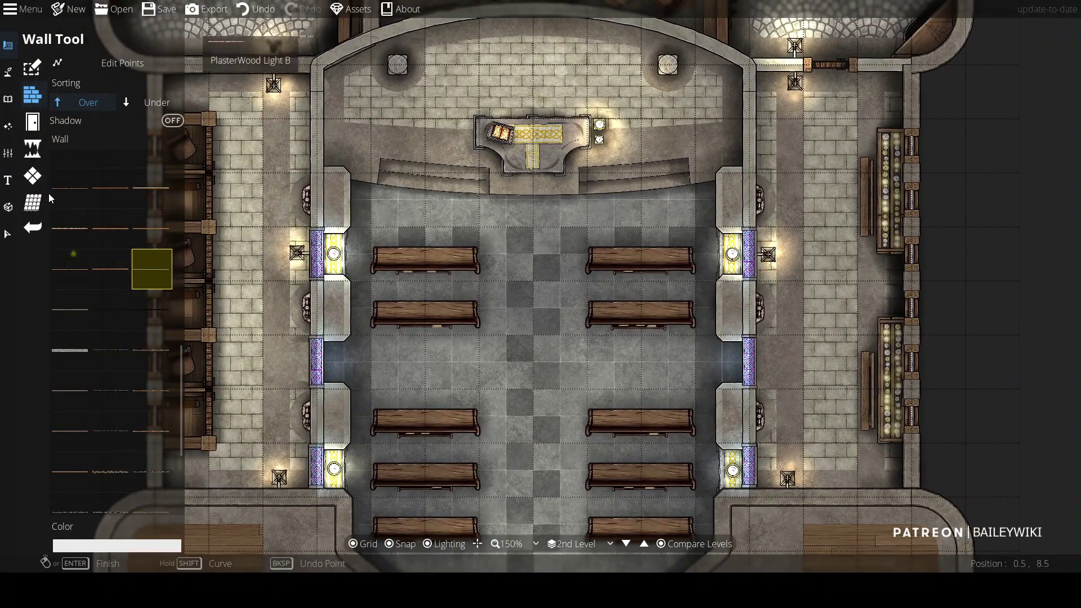
{"action": "left_click", "coordinate": [13, 157]}
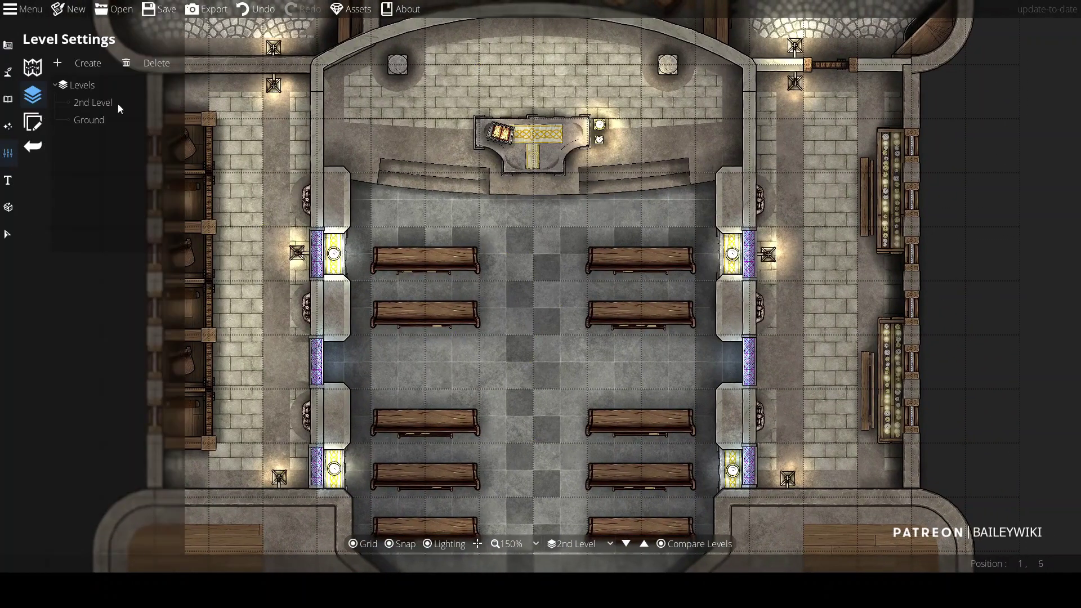
{"action": "left_click", "coordinate": [79, 65]}
{"action": "type", "text": "2nd Floor Roof"}
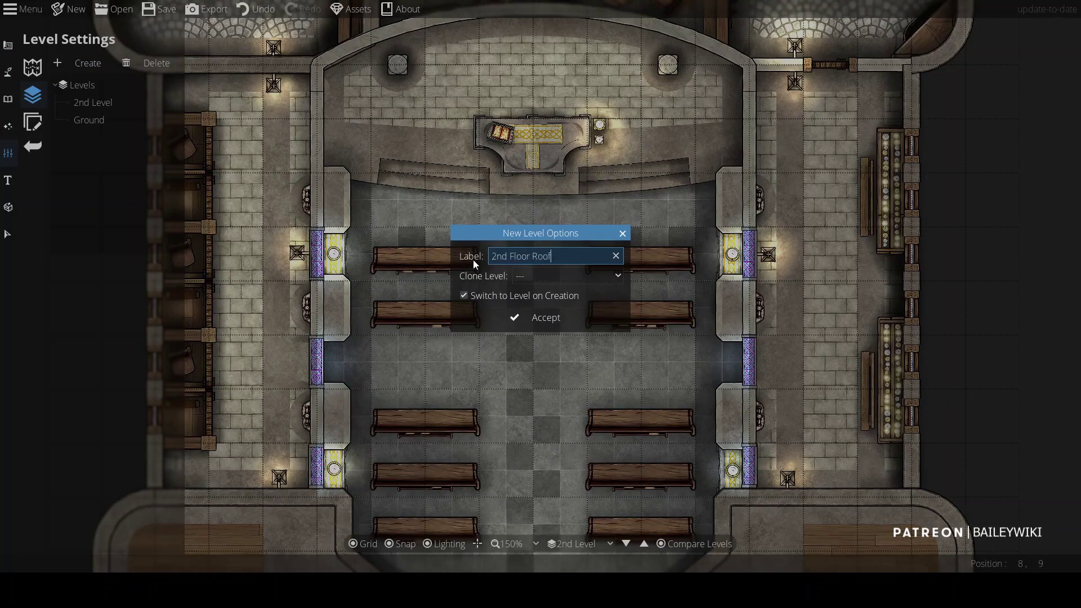
{"action": "left_click", "coordinate": [549, 319]}
Step: Cover the west aisle, the east aisle and the room north of the altar with brown-tiled gable roofs in Quickbox mode
{"action": "left_click_drag", "start_coordinate": [533, 323], "coordinate": [644, 296]}
{"action": "left_click", "coordinate": [8, 100]}
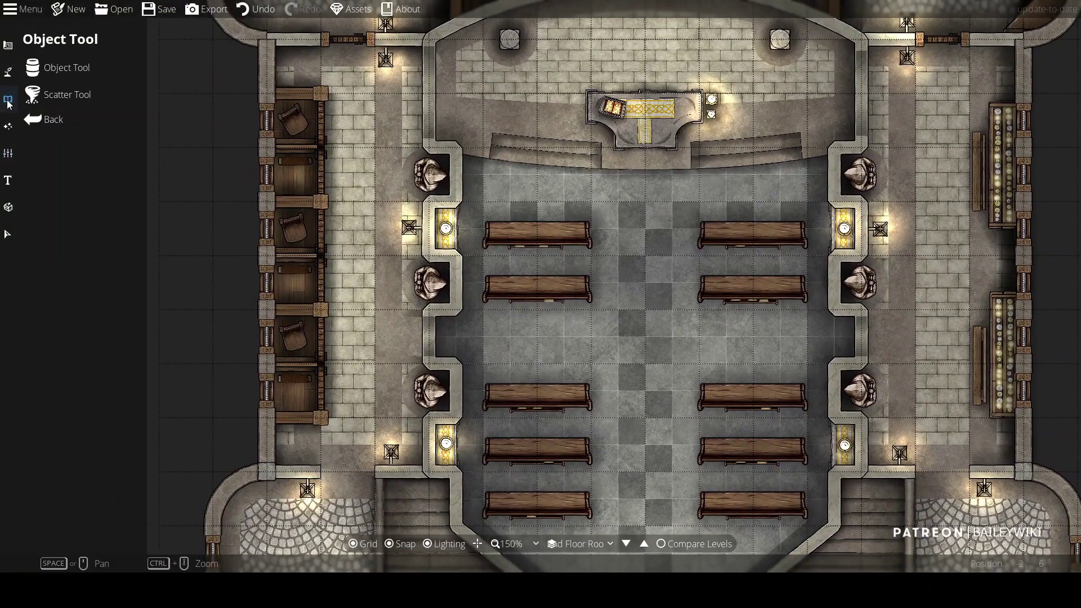
{"action": "left_click", "coordinate": [8, 45]}
{"action": "left_click_drag", "start_coordinate": [181, 308], "coordinate": [181, 381]}
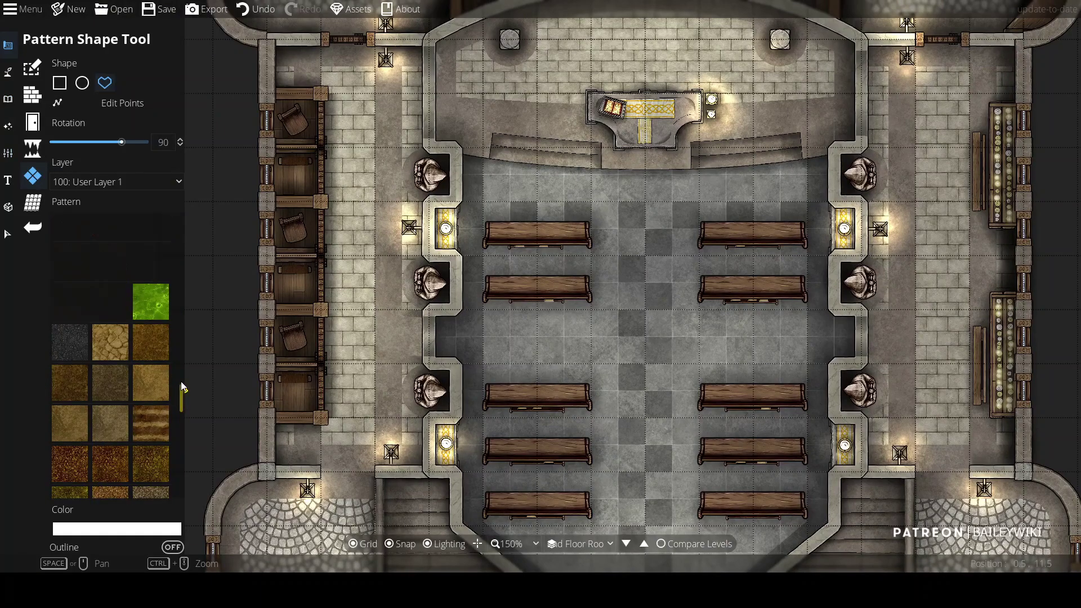
{"action": "left_click", "coordinate": [33, 202]}
{"action": "left_click", "coordinate": [109, 291]}
{"action": "scroll", "coordinate": [336, 355], "scroll_direction": "down", "scroll_amount": 1}
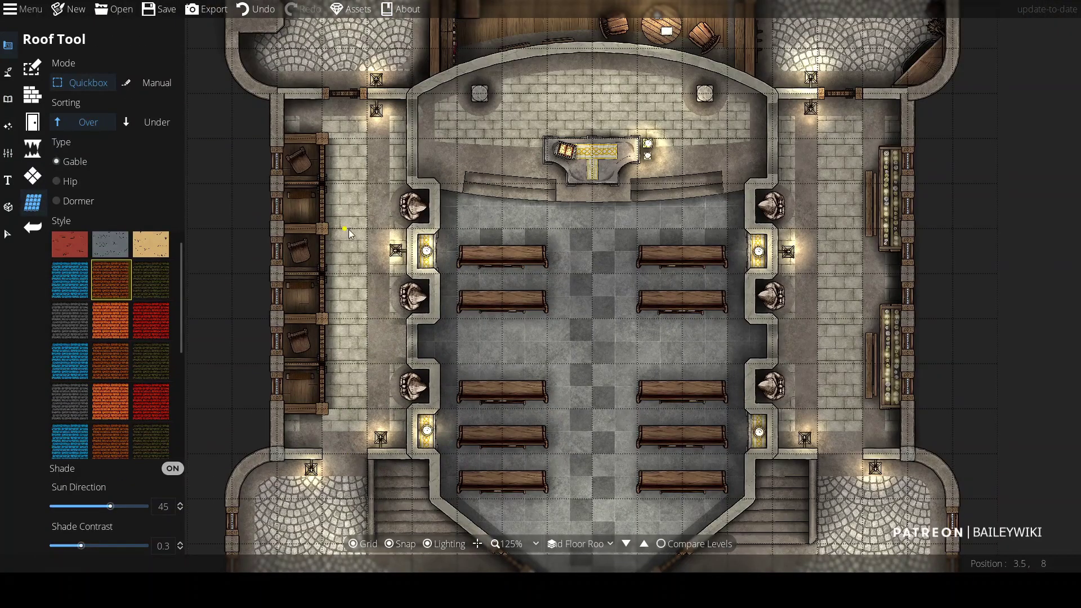
{"action": "left_click_drag", "start_coordinate": [253, 93], "coordinate": [415, 455]}
{"action": "left_click_drag", "start_coordinate": [772, 93], "coordinate": [901, 456]}
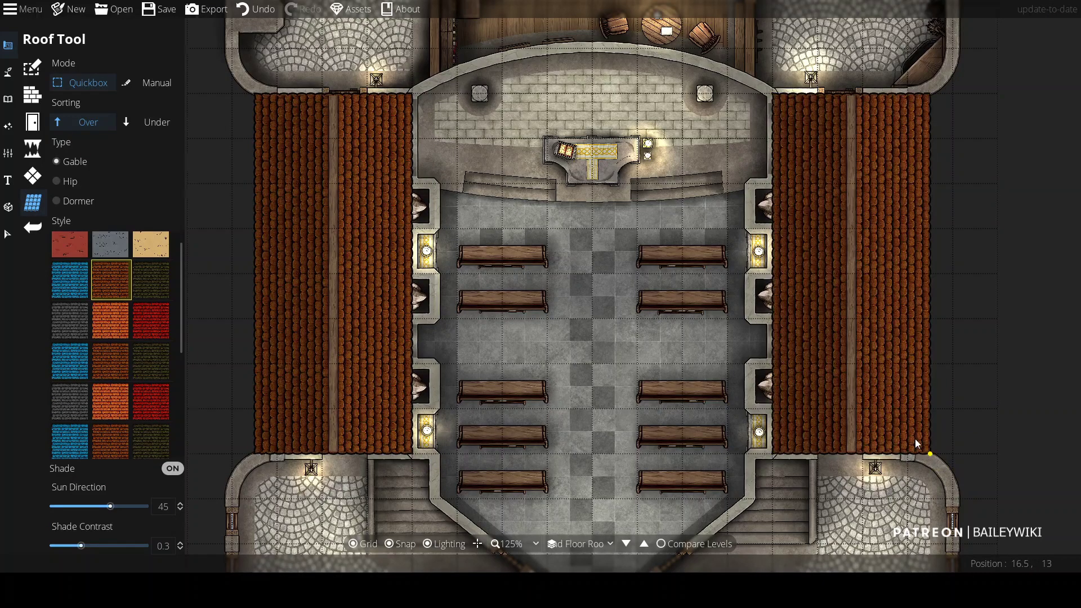
{"action": "left_click_drag", "start_coordinate": [314, 67], "coordinate": [332, 188]}
{"action": "left_click_drag", "start_coordinate": [393, 215], "coordinate": [694, 225]}
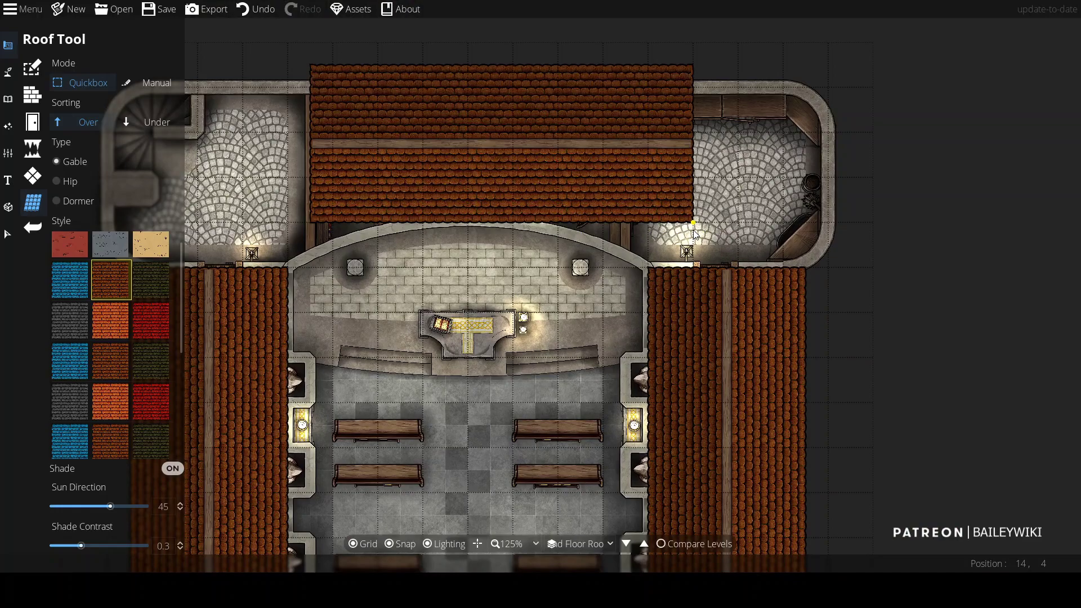
Step: Choose a brown octagonal tower roof from the [FA] Roof A Towers object set
{"action": "left_click", "coordinate": [26, 96]}
{"action": "left_click", "coordinate": [8, 99]}
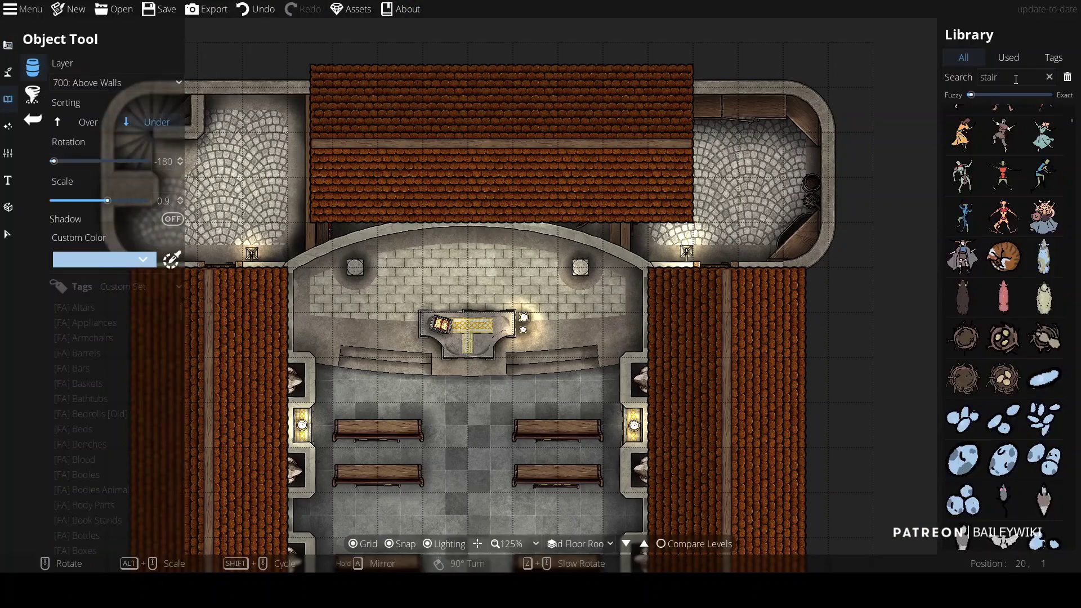
{"action": "scroll", "coordinate": [107, 385], "scroll_direction": "down", "scroll_amount": 2}
{"action": "scroll", "coordinate": [100, 433], "scroll_direction": "down", "scroll_amount": 15}
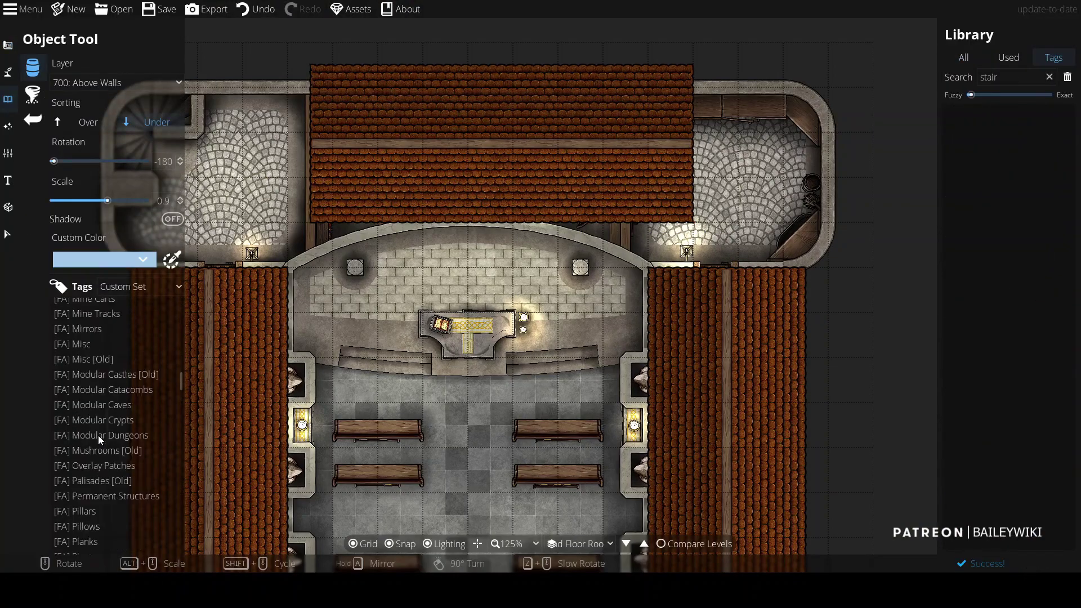
{"action": "left_click", "coordinate": [97, 392]}
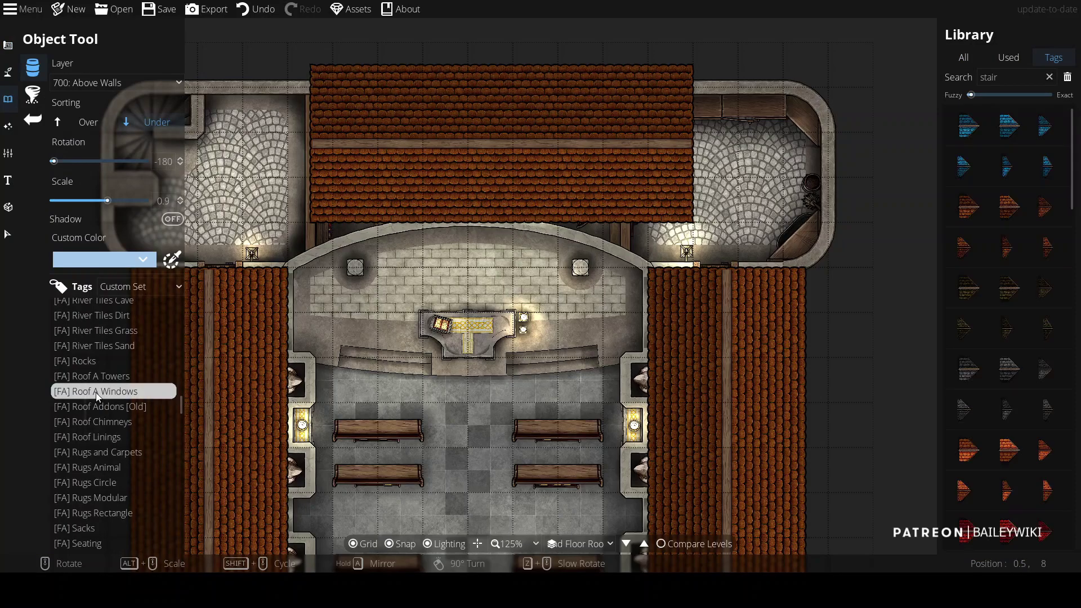
{"action": "left_click", "coordinate": [138, 422]}
{"action": "left_click", "coordinate": [122, 377]}
{"action": "left_click", "coordinate": [1045, 167]}
Step: Place the tower roof over the northeast room on layer 900: Above Roofs at scale 1.1
{"action": "left_click", "coordinate": [115, 83]}
{"action": "left_click", "coordinate": [102, 321]}
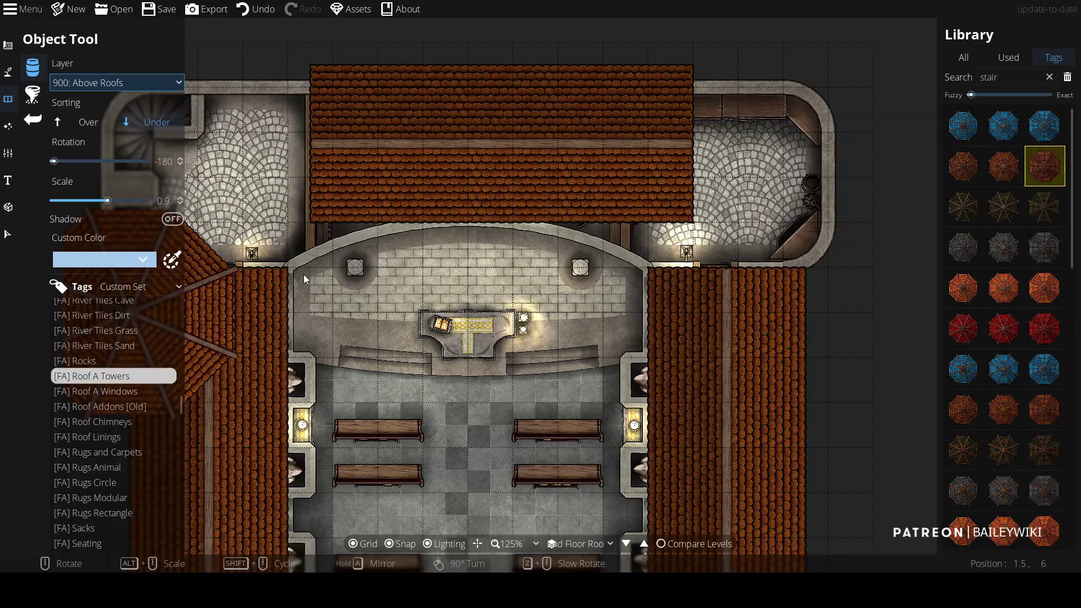
{"action": "scroll", "coordinate": [738, 160], "scroll_direction": "up", "scroll_amount": 4}
{"action": "scroll", "coordinate": [732, 171], "scroll_direction": "down", "scroll_amount": 2}
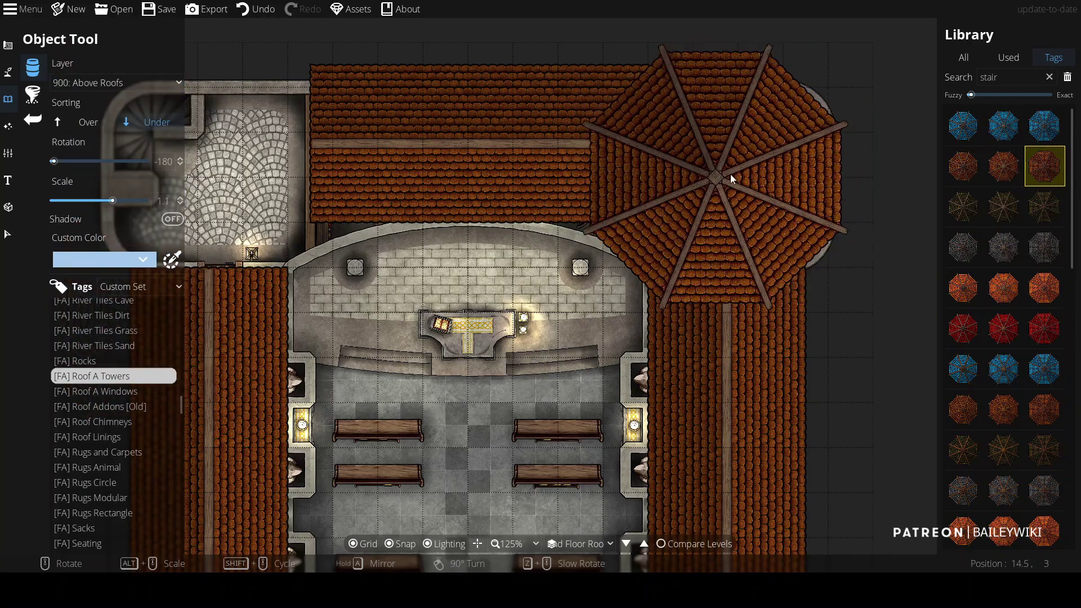
{"action": "left_click", "coordinate": [740, 176]}
Step: Fit an Ashen Brown window piece from [FA] Roof A Windows beside the tower roof on layer 300: User Layer 3, rotated to -75
{"action": "scroll", "coordinate": [707, 363], "scroll_direction": "down", "scroll_amount": 1}
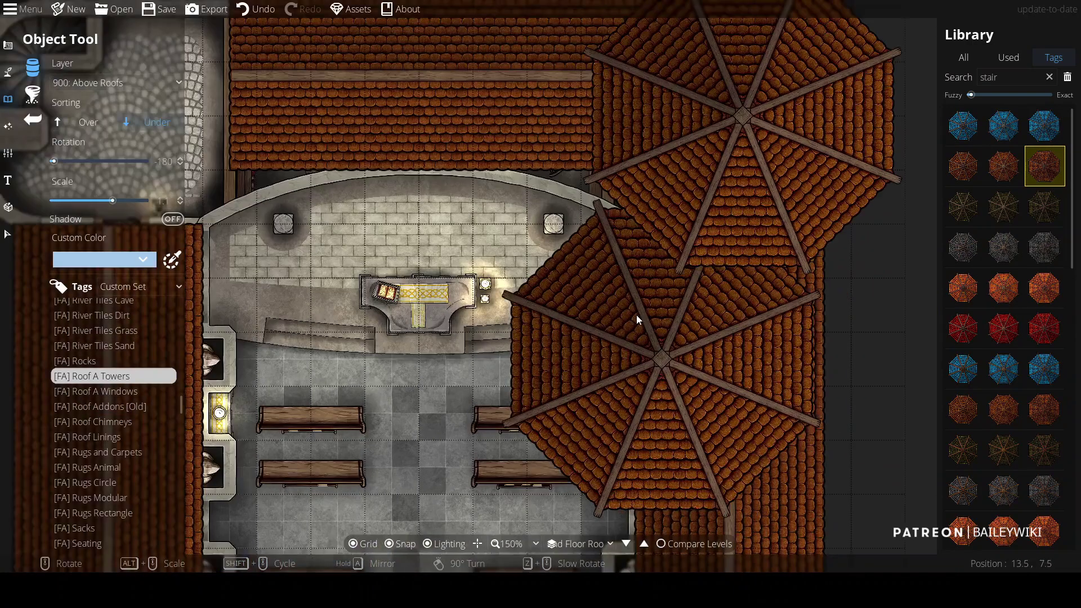
{"action": "scroll", "coordinate": [681, 366], "scroll_direction": "up", "scroll_amount": 2}
{"action": "scroll", "coordinate": [680, 366], "scroll_direction": "up", "scroll_amount": 2}
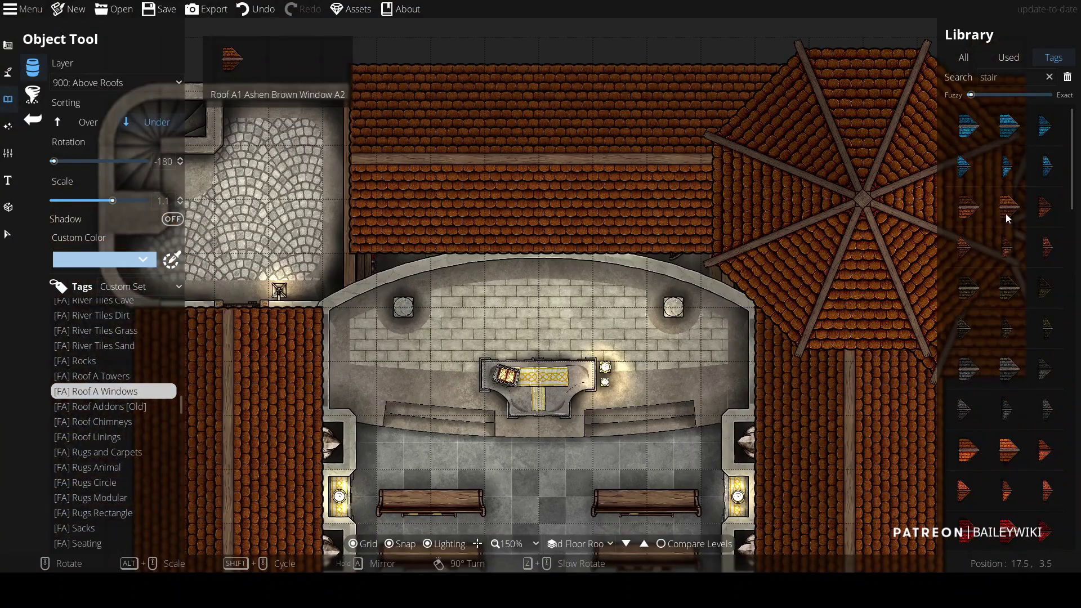
{"action": "left_click", "coordinate": [1006, 214]}
{"action": "scroll", "coordinate": [688, 244], "scroll_direction": "down", "scroll_amount": 4, "text": "shift"}
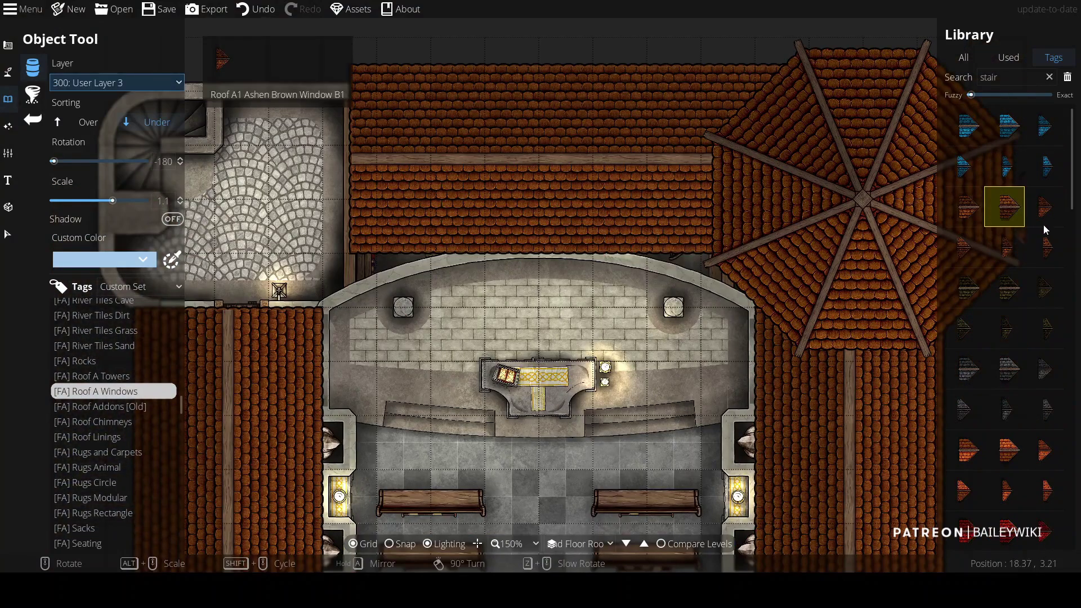
{"action": "scroll", "coordinate": [702, 216], "scroll_direction": "up", "scroll_amount": 8}
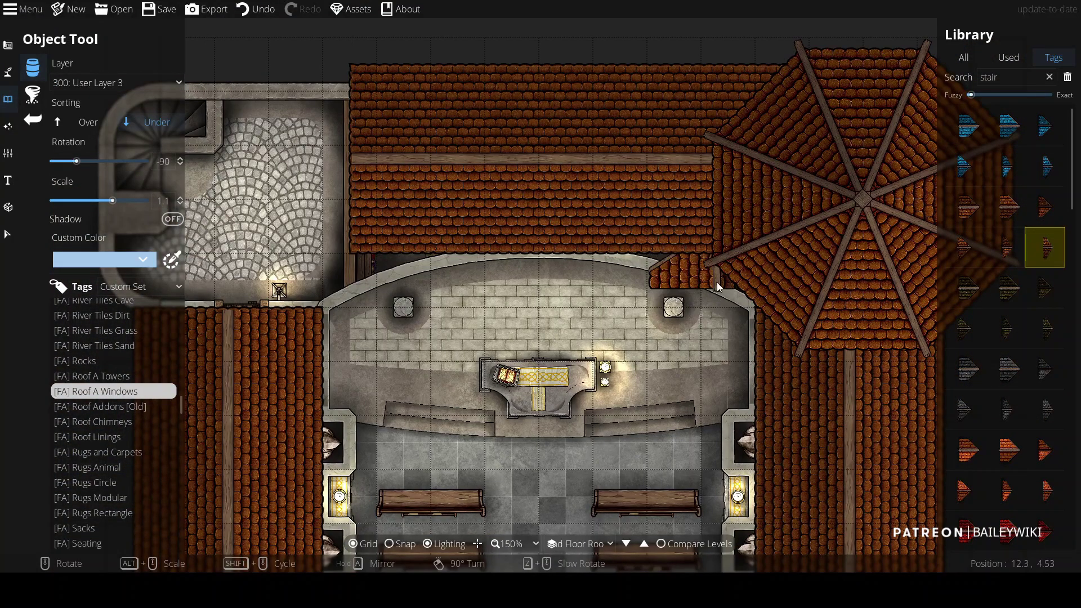
{"action": "scroll", "coordinate": [698, 274], "scroll_direction": "down", "scroll_amount": 1}
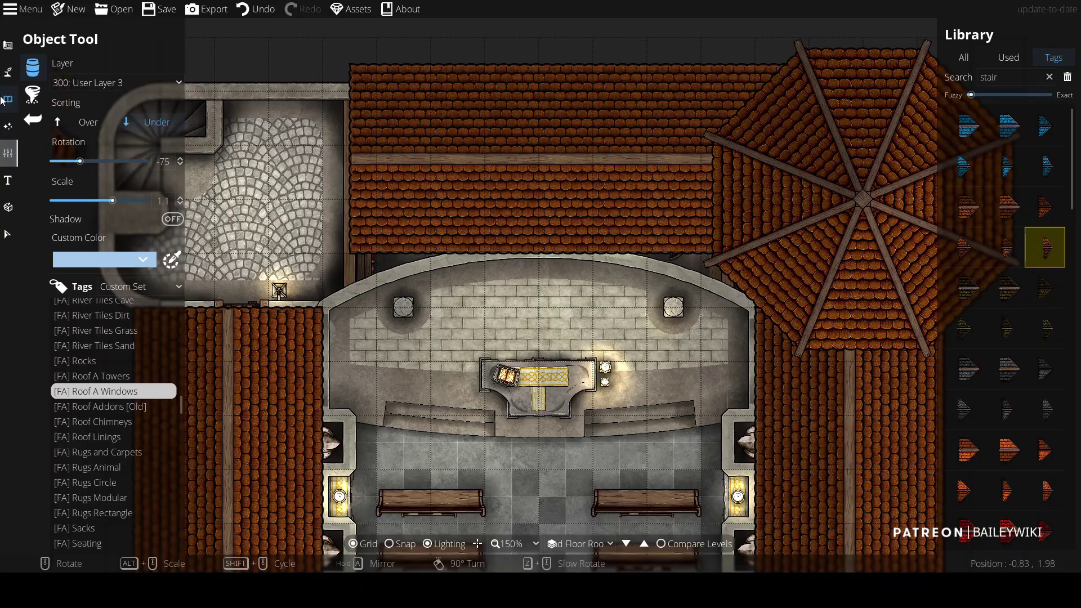
Step: Draw a manual gable roof strip of width 0.6, sorted Under, along the western half of the apse curve
{"action": "left_click", "coordinate": [8, 45]}
{"action": "left_click", "coordinate": [32, 203]}
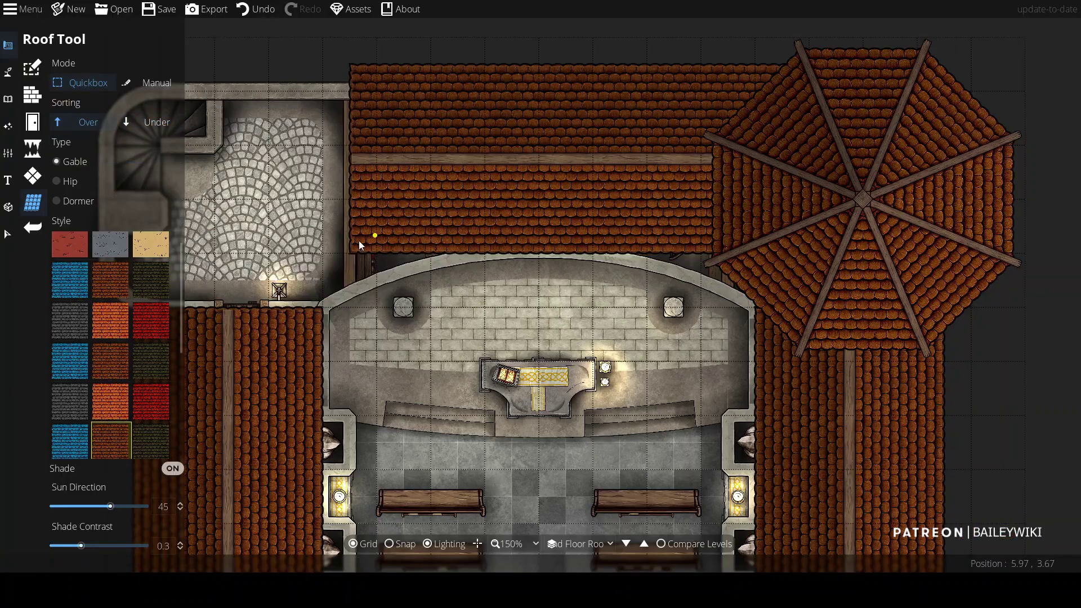
{"action": "scroll", "coordinate": [359, 241], "scroll_direction": "down", "scroll_amount": 1}
{"action": "scroll", "coordinate": [414, 279], "scroll_direction": "up", "scroll_amount": 1}
{"action": "left_click", "coordinate": [157, 83]}
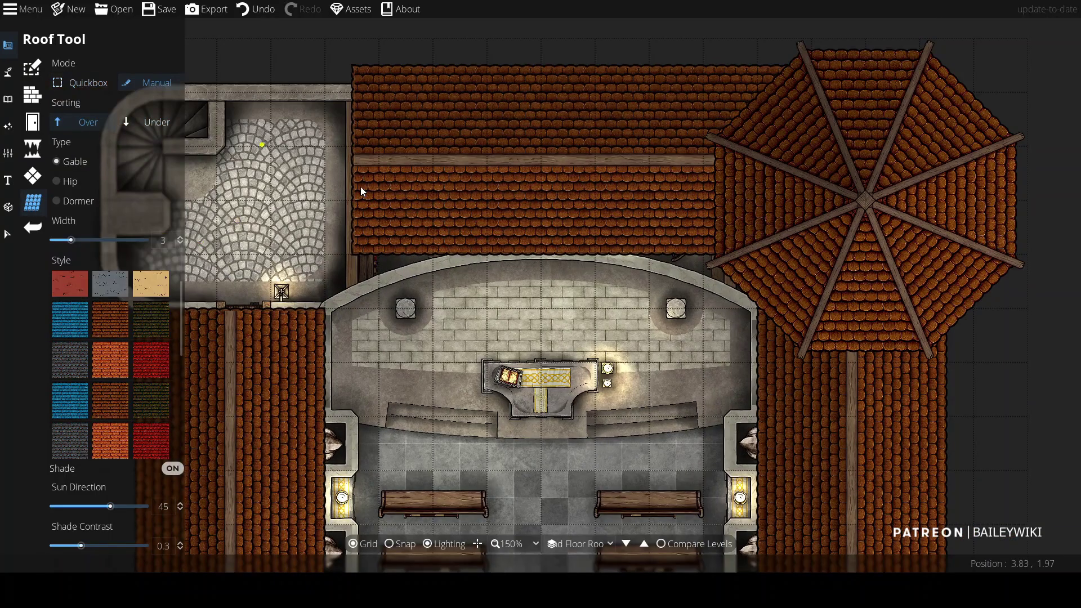
{"action": "left_click_drag", "start_coordinate": [381, 87], "coordinate": [381, 410]}
{"action": "left_click", "coordinate": [255, 9]}
{"action": "scroll", "coordinate": [77, 238], "scroll_direction": "up", "scroll_amount": 6}
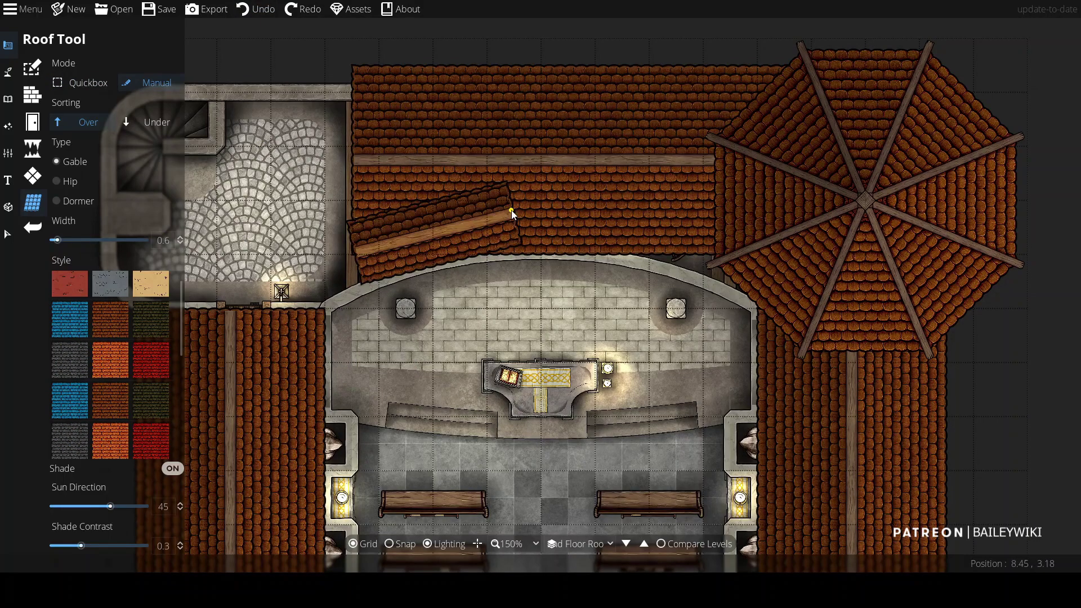
{"action": "left_click", "coordinate": [156, 122]}
{"action": "left_click", "coordinate": [434, 236]}
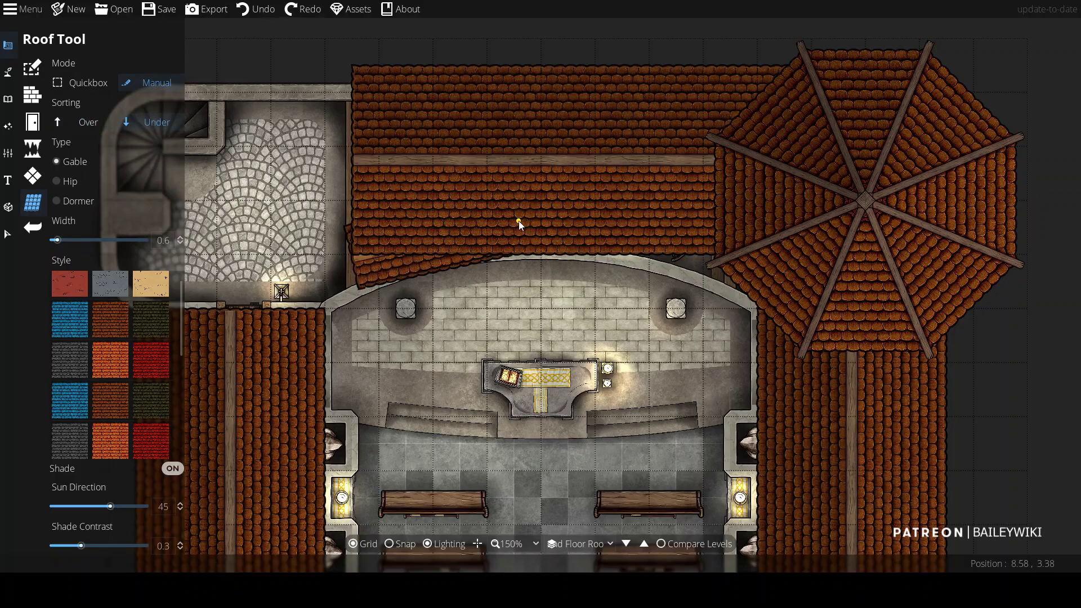
Step: Try a matching roof strip along the eastern half of the apse curve and undo it
{"action": "scroll", "coordinate": [414, 256], "scroll_direction": "up", "scroll_amount": 4}
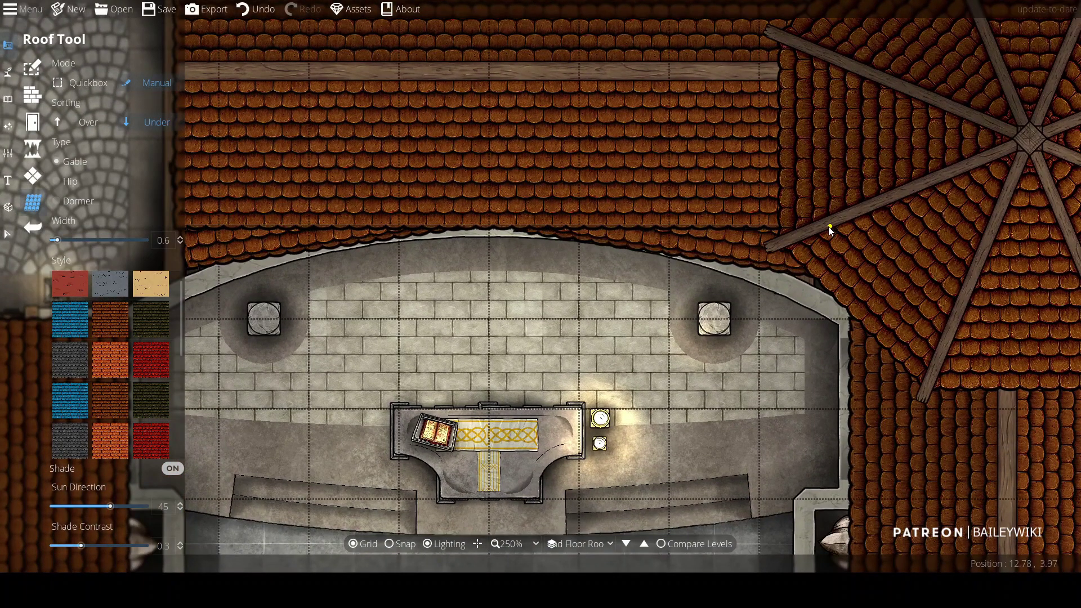
{"action": "key", "text": "ctrl+z"}
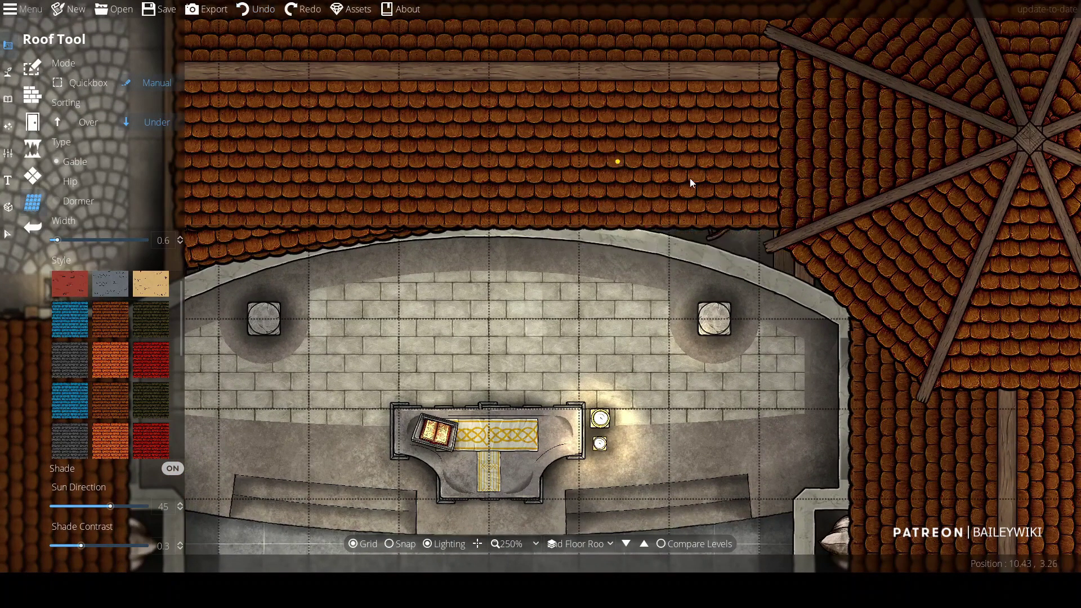
Step: Place two Ashen Brown roof windows on the north gable roof's northern slope, on layer 900: Above Roofs at rotation 90
{"action": "scroll", "coordinate": [901, 269], "scroll_direction": "down", "scroll_amount": 1}
{"action": "scroll", "coordinate": [900, 269], "scroll_direction": "down", "scroll_amount": 2}
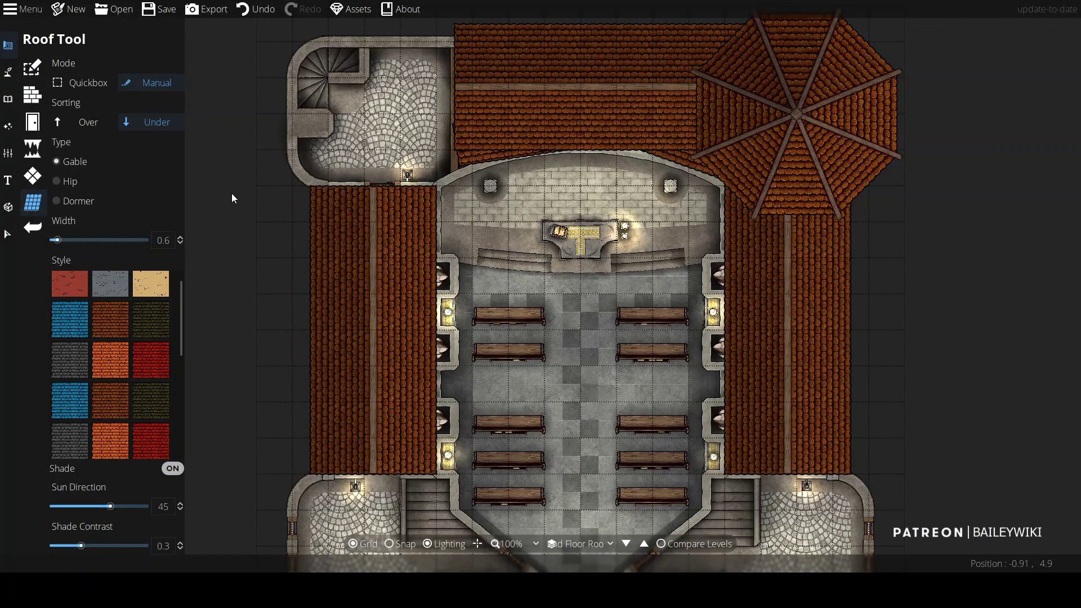
{"action": "left_click", "coordinate": [7, 98]}
{"action": "left_click", "coordinate": [973, 174]}
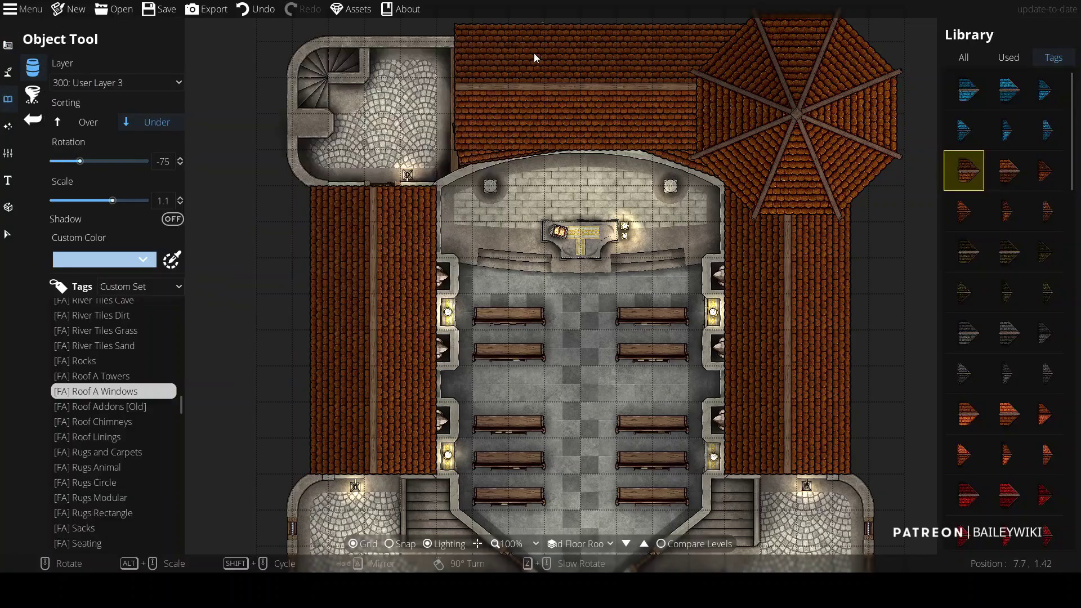
{"action": "left_click", "coordinate": [117, 83]}
{"action": "left_click", "coordinate": [79, 292]}
{"action": "scroll", "coordinate": [528, 175], "scroll_direction": "up", "scroll_amount": 11}
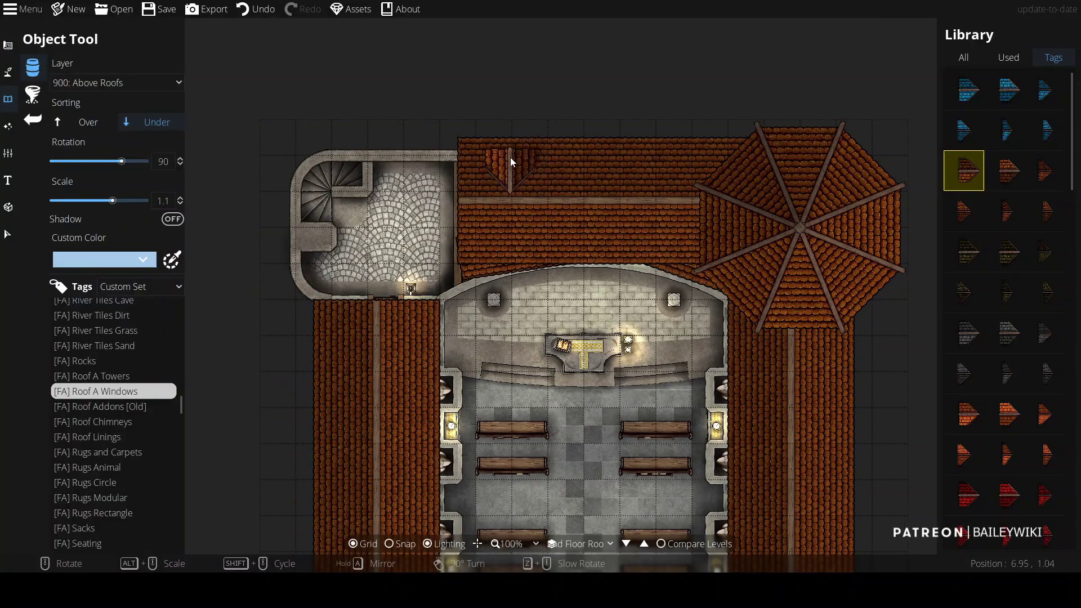
{"action": "key", "text": "s"}
{"action": "left_click", "coordinate": [515, 157]}
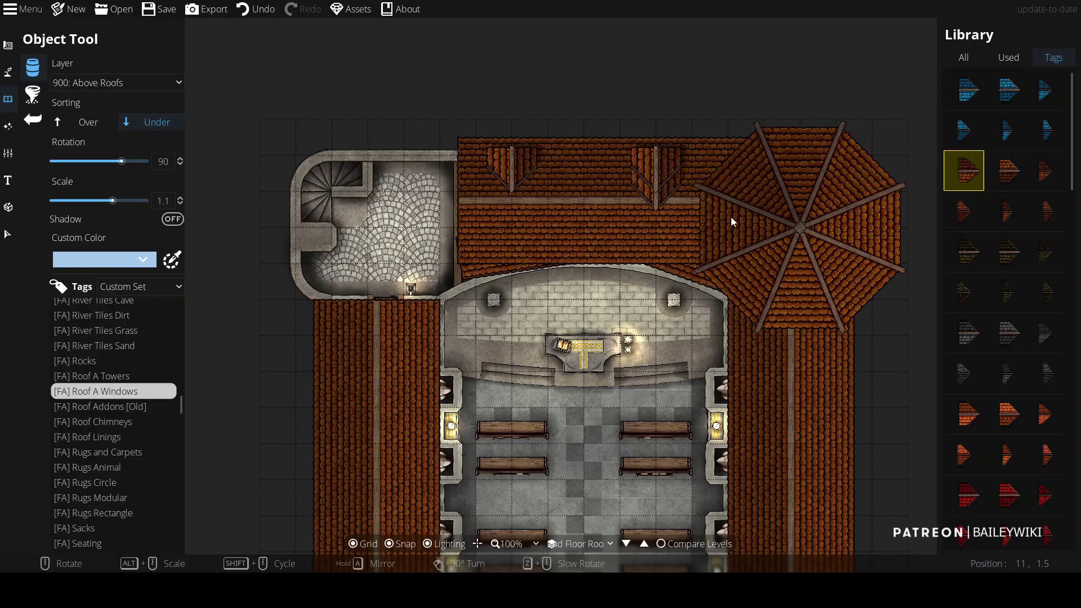
Step: Place two matching roof windows on the outer slope of each side wing, facing outward, with the west pair at rotation 0
{"action": "key", "text": "Down"}
{"action": "key", "text": "Right"}
{"action": "left_click", "coordinate": [778, 228]}
{"action": "left_click", "coordinate": [777, 356]}
{"action": "scroll", "coordinate": [282, 201], "scroll_direction": "down", "scroll_amount": 6}
{"action": "left_click", "coordinate": [273, 352]}
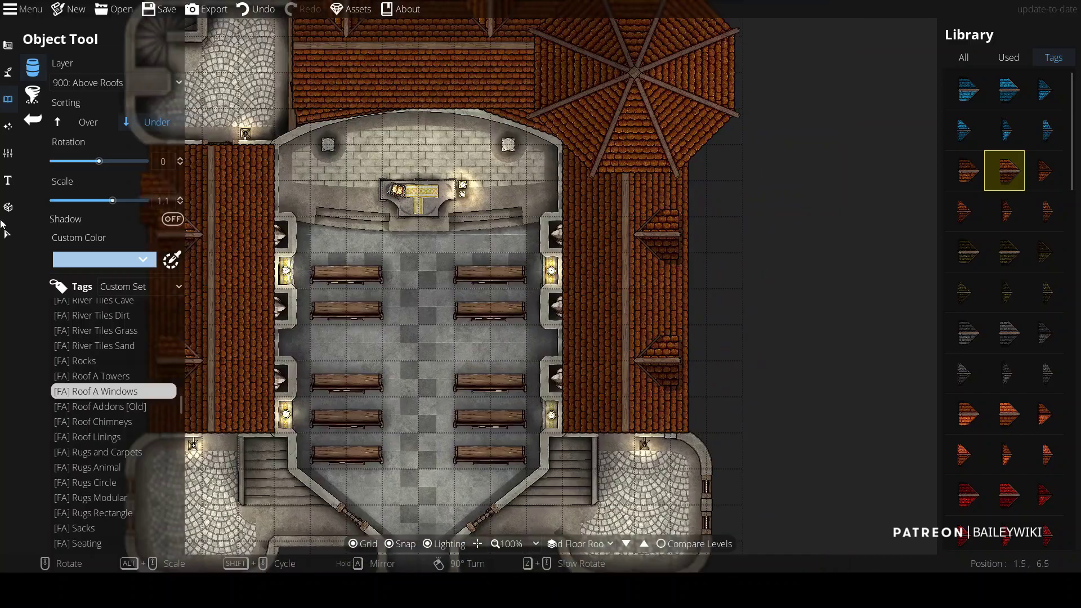
Step: Set the roofs' Shade Contrast to 0.45
{"action": "key", "text": "v"}
{"action": "left_click", "coordinate": [704, 80]}
{"action": "scroll", "coordinate": [705, 78], "scroll_direction": "down", "scroll_amount": 1}
{"action": "scroll", "coordinate": [705, 78], "scroll_direction": "up", "scroll_amount": 1}
{"action": "left_click_drag", "start_coordinate": [468, 28], "coordinate": [524, 16]}
{"action": "left_click_drag", "start_coordinate": [447, 231], "coordinate": [468, 258]}
{"action": "key", "text": "Escape"}
{"action": "left_click", "coordinate": [7, 47]}
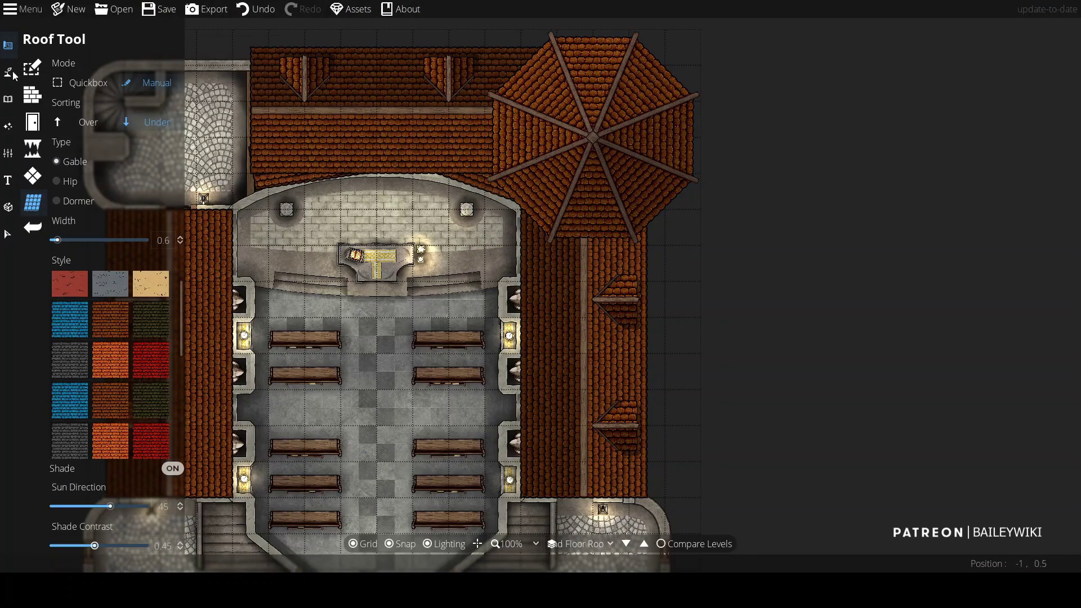
Step: Draw an octagonal dark pattern shape matching the northeast tower roof on layer 900: Above Roofs
{"action": "left_click", "coordinate": [32, 176]}
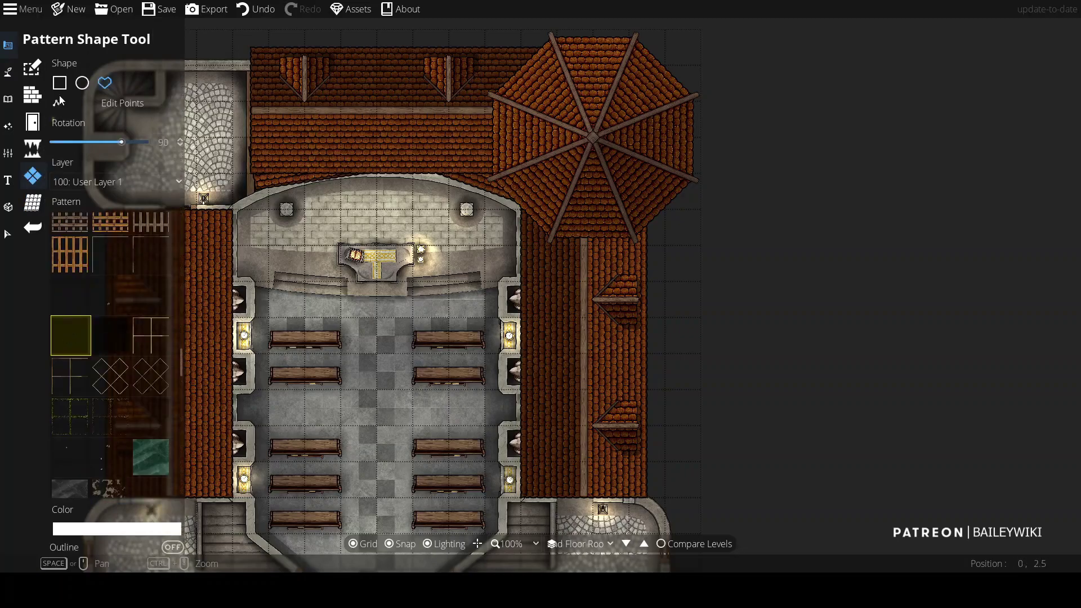
{"action": "left_click", "coordinate": [102, 178]}
{"action": "left_click", "coordinate": [113, 423]}
{"action": "left_click", "coordinate": [499, 99]}
{"action": "left_click", "coordinate": [557, 48]}
{"action": "left_click", "coordinate": [630, 48]}
{"action": "left_click", "coordinate": [683, 102]}
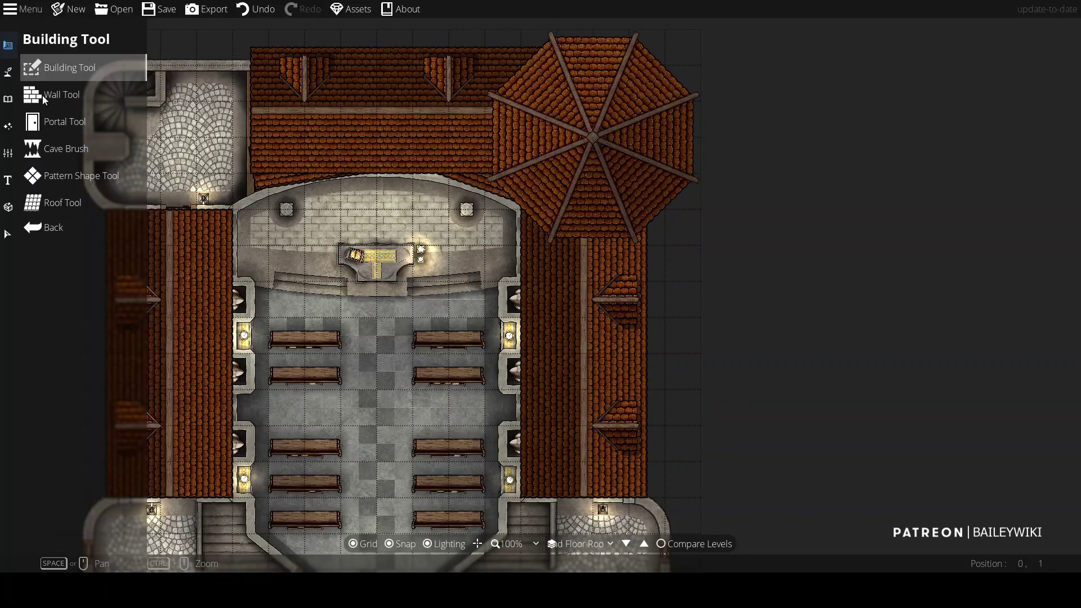
{"action": "scroll", "coordinate": [434, 222], "scroll_direction": "up", "scroll_amount": 2}
{"action": "left_click", "coordinate": [636, 154]}
{"action": "left_click", "coordinate": [723, 243]}
{"action": "left_click", "coordinate": [723, 366]}
{"action": "left_click", "coordinate": [638, 450]}
{"action": "left_click", "coordinate": [513, 450]}
{"action": "left_click", "coordinate": [423, 363]}
Step: Position the tower roof and its octagonal shape so the shape is offset to the southeast as a cast shadow
{"action": "key", "text": "v"}
{"action": "left_click", "coordinate": [546, 249]}
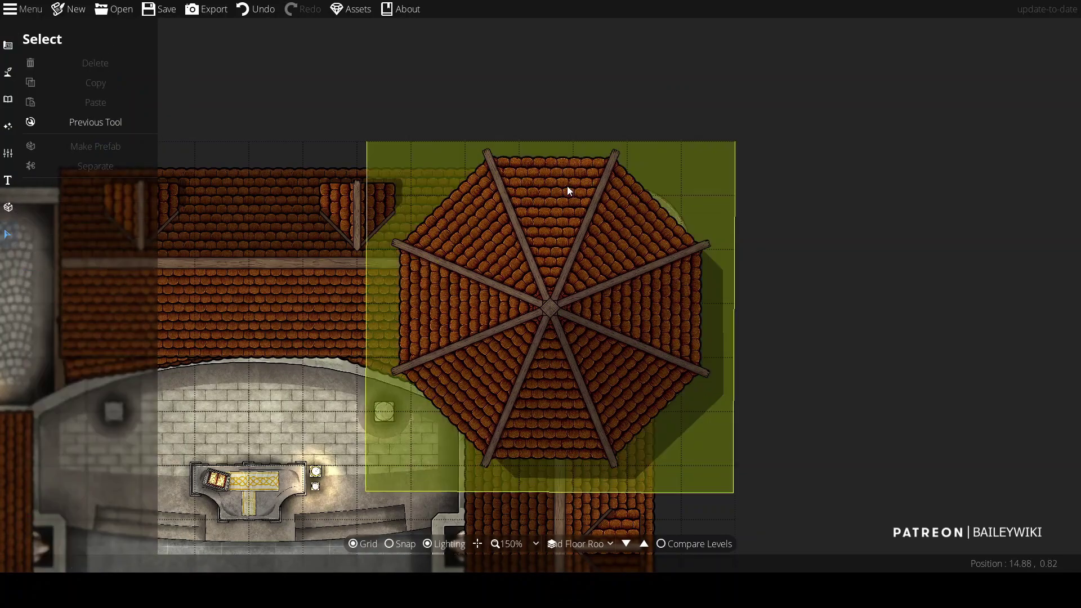
{"action": "left_click_drag", "start_coordinate": [567, 185], "coordinate": [589, 183]}
{"action": "left_click", "coordinate": [688, 415]}
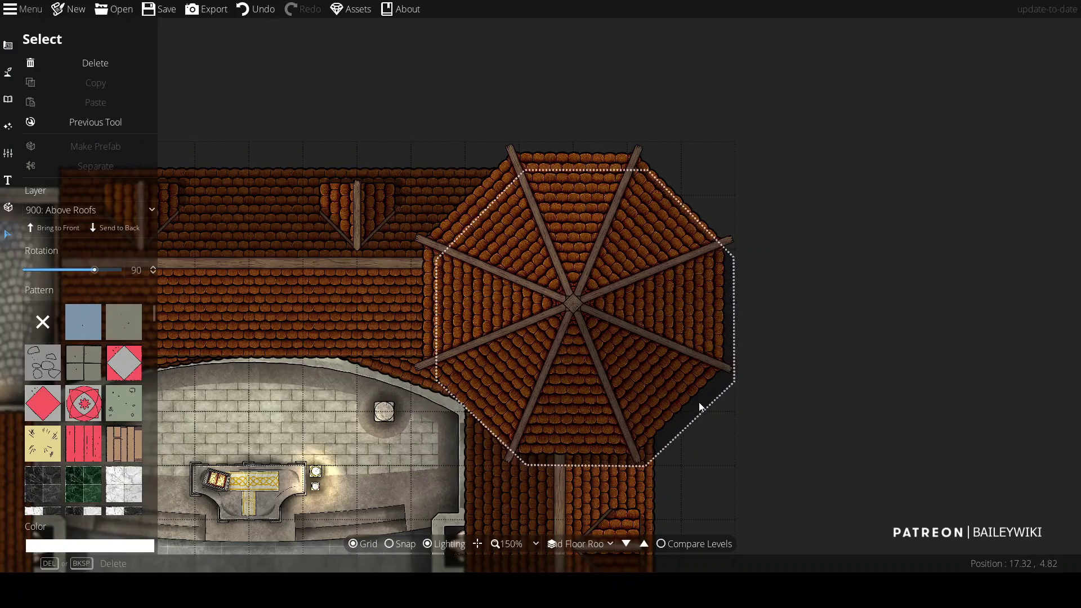
{"action": "key", "text": "Escape"}
{"action": "scroll", "coordinate": [732, 383], "scroll_direction": "down", "scroll_amount": 5}
{"action": "scroll", "coordinate": [813, 316], "scroll_direction": "up", "scroll_amount": 5}
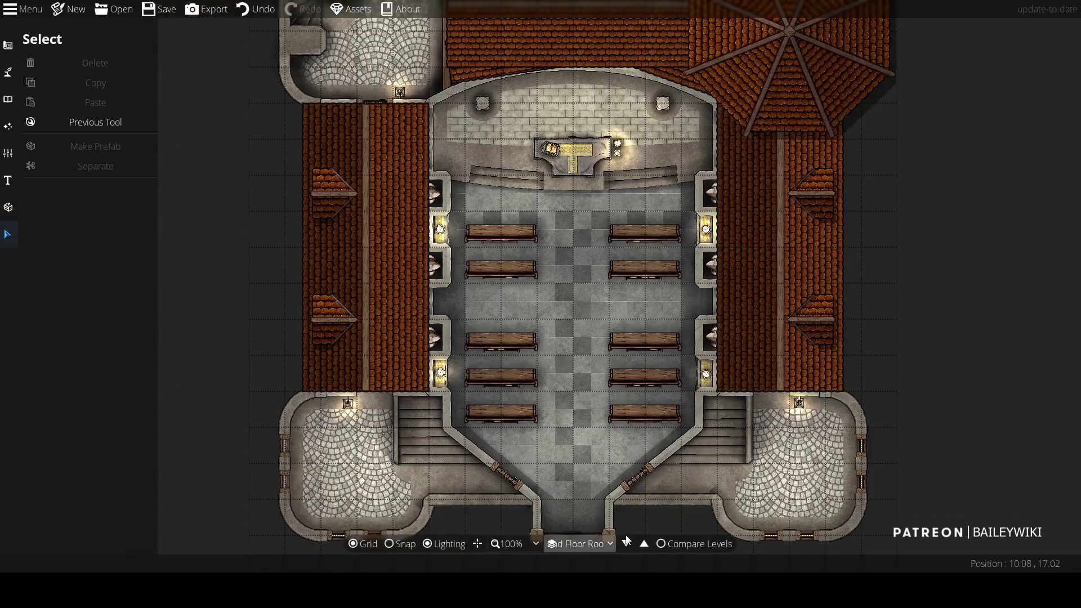
Step: Switch to the 2nd Level and show it against the 2nd Floor Roof level instead of Ground with Compare Levels
{"action": "left_click", "coordinate": [627, 543]}
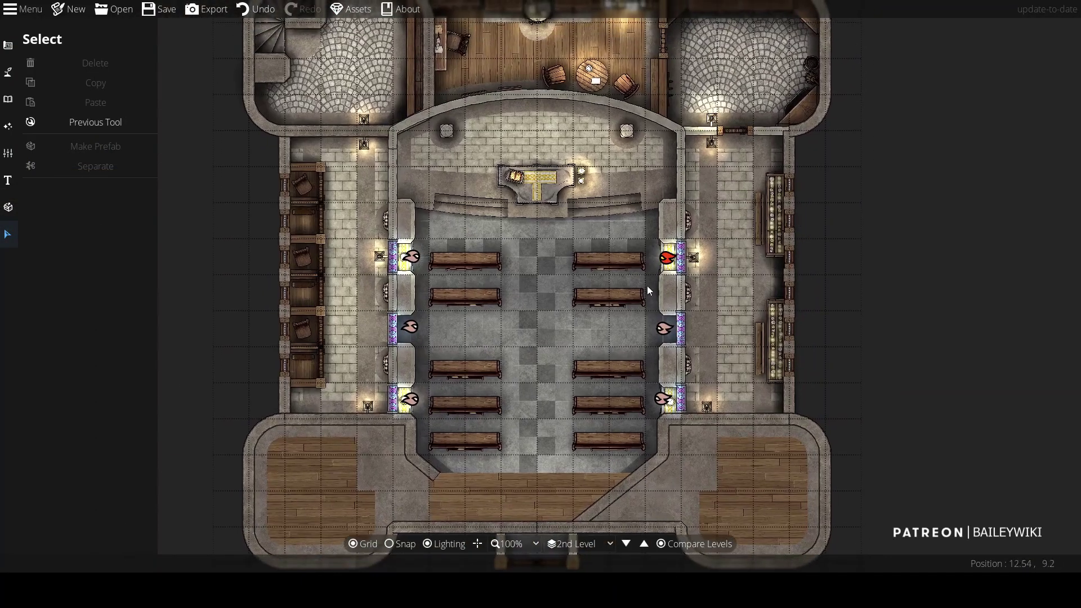
{"action": "left_click", "coordinate": [675, 544]}
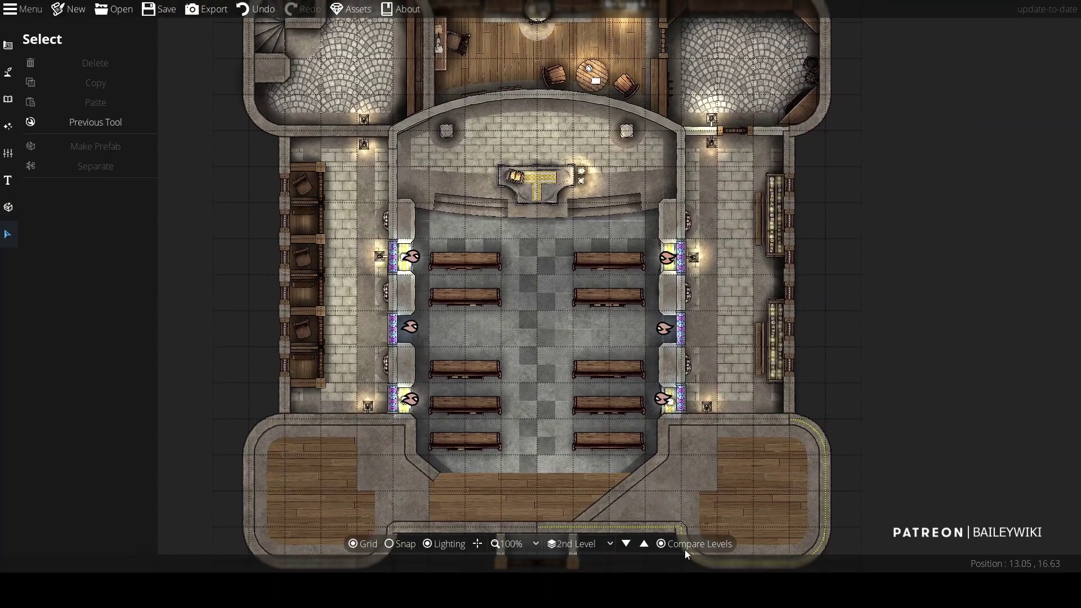
{"action": "left_click", "coordinate": [547, 326]}
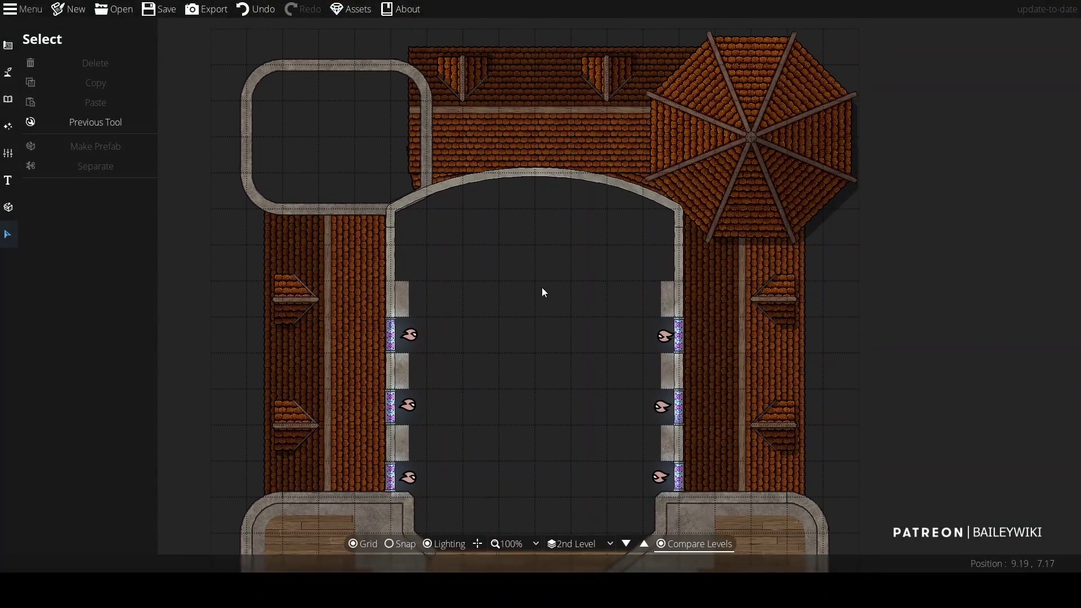
{"action": "scroll", "coordinate": [545, 287], "scroll_direction": "up", "scroll_amount": 2}
{"action": "scroll", "coordinate": [523, 266], "scroll_direction": "down", "scroll_amount": 1}
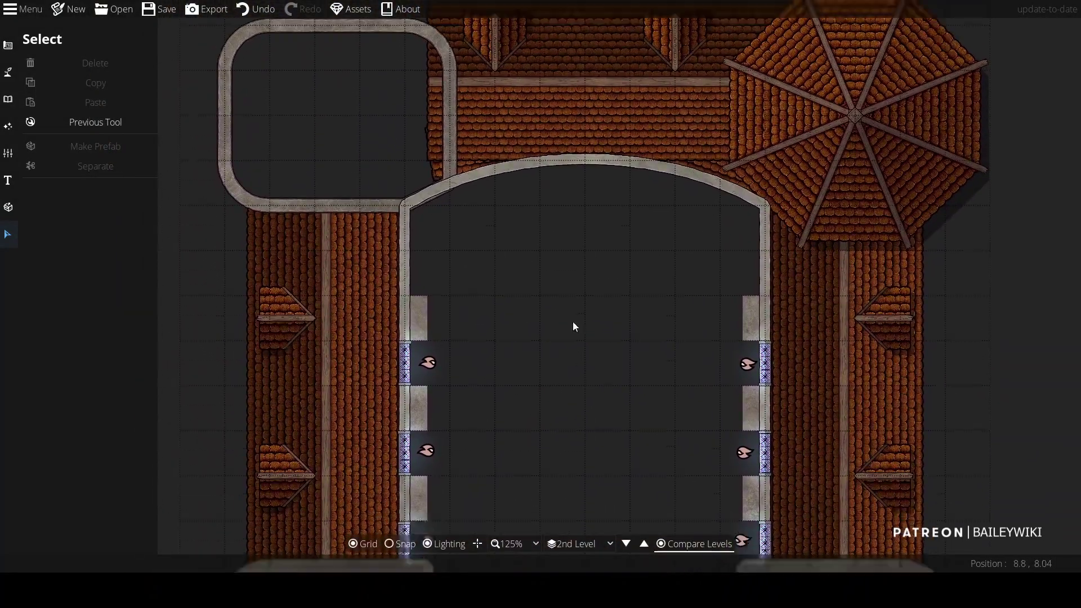
Step: Draw a custom stone-pattern floor ledge around the inside of the northwest tower walls on layer 100: User Layer 1
{"action": "left_click", "coordinate": [8, 45]}
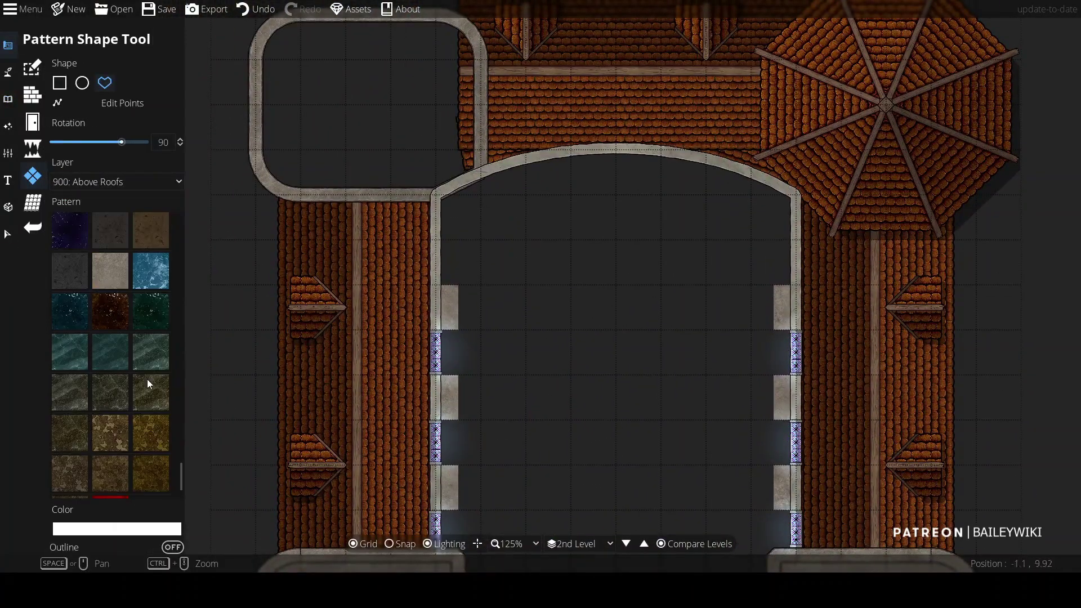
{"action": "left_click", "coordinate": [111, 271]}
{"action": "left_click", "coordinate": [255, 150]}
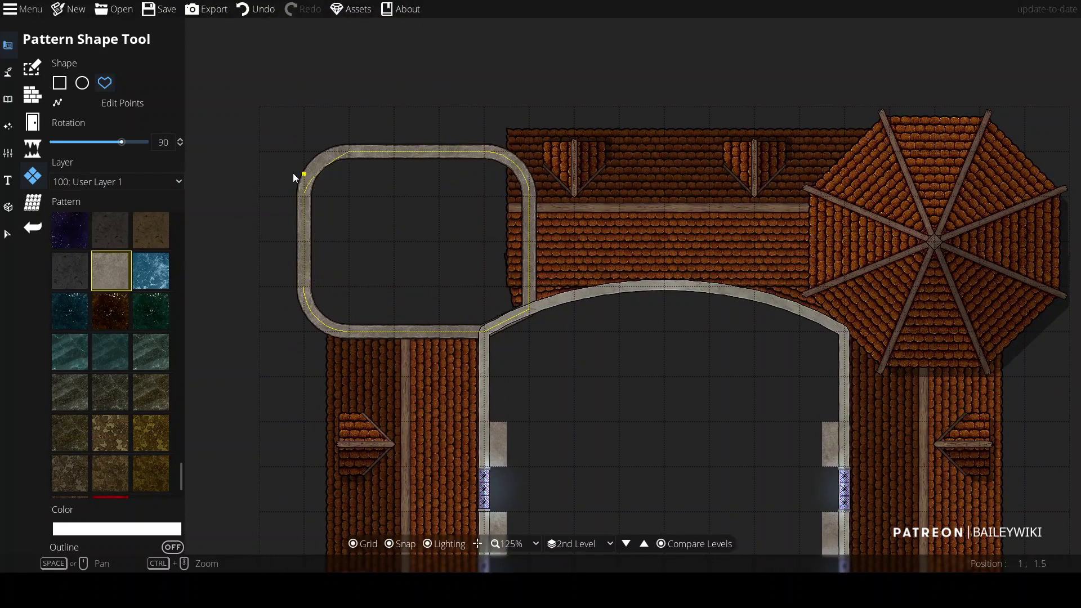
{"action": "left_click", "coordinate": [304, 242]}
{"action": "left_click", "coordinate": [488, 175]}
{"action": "left_click", "coordinate": [506, 192]}
{"action": "left_click", "coordinate": [504, 288]}
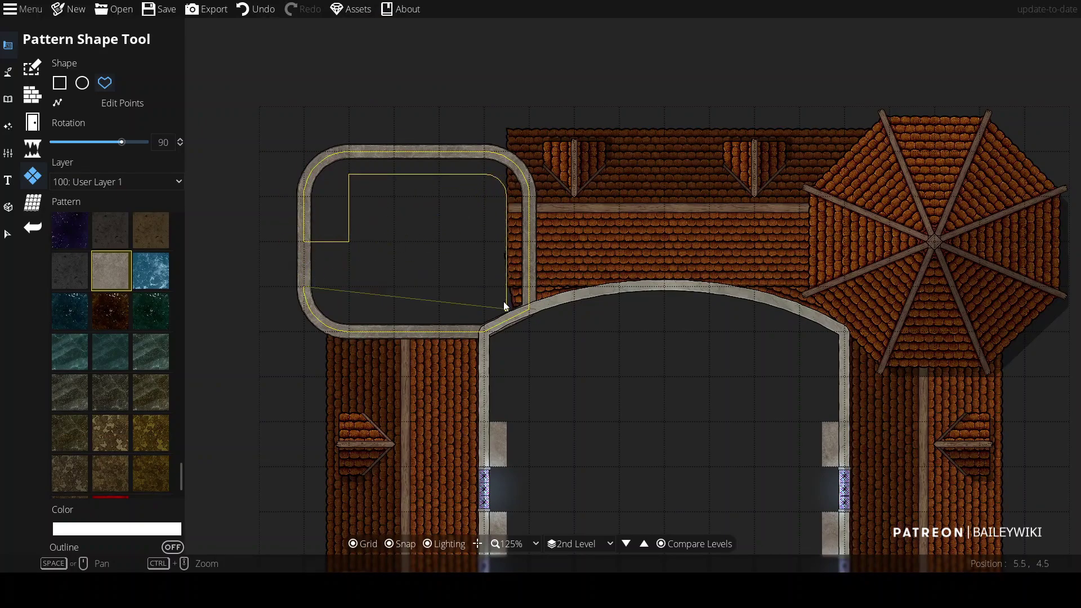
{"action": "left_click", "coordinate": [462, 309]}
{"action": "left_click", "coordinate": [349, 309]}
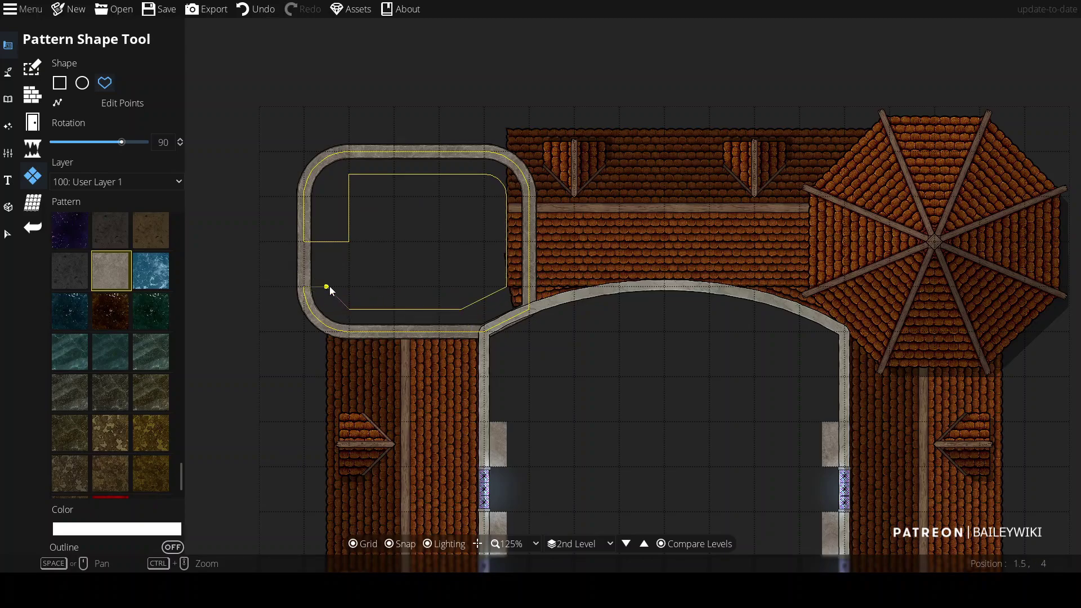
{"action": "left_click", "coordinate": [316, 249]}
{"action": "key", "text": "Right"}
{"action": "key", "text": "Down"}
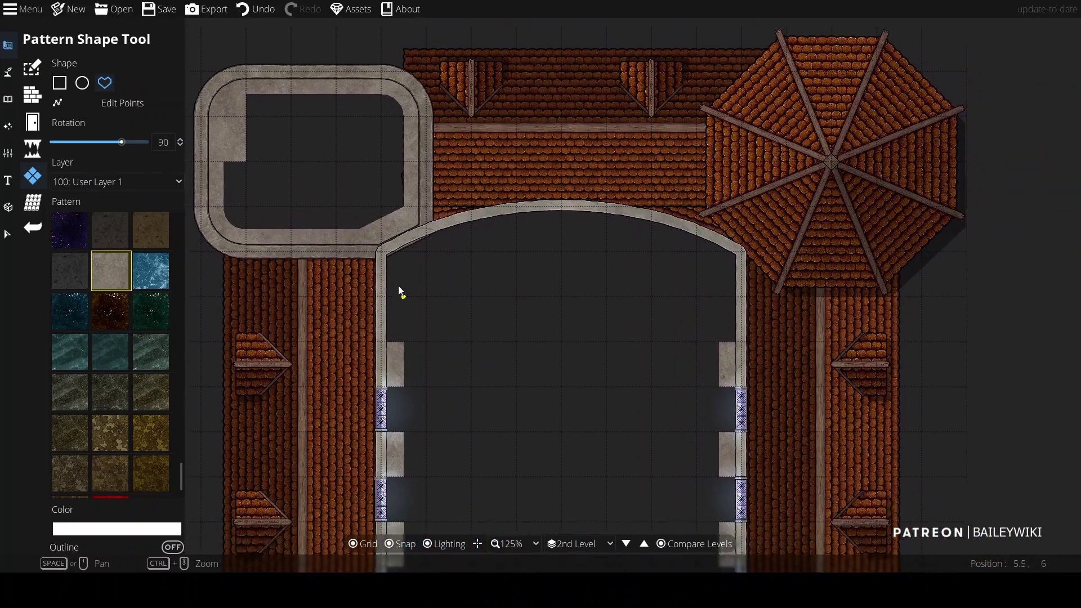
Step: On the 2nd Floor Roof level, set the shadow path to layer 900: Above Roofs, width 1.27, Transition In None
{"action": "key", "text": "Left"}
{"action": "left_click", "coordinate": [8, 71]}
{"action": "left_click", "coordinate": [62, 149]}
{"action": "left_click", "coordinate": [626, 544]}
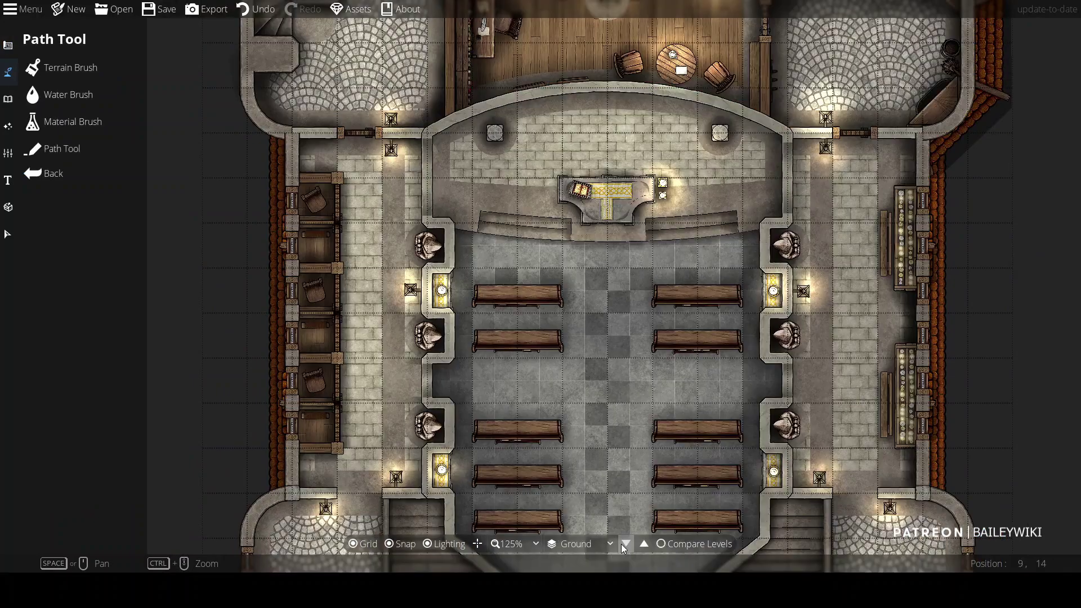
{"action": "left_click", "coordinate": [626, 544]}
{"action": "left_click", "coordinate": [50, 149]}
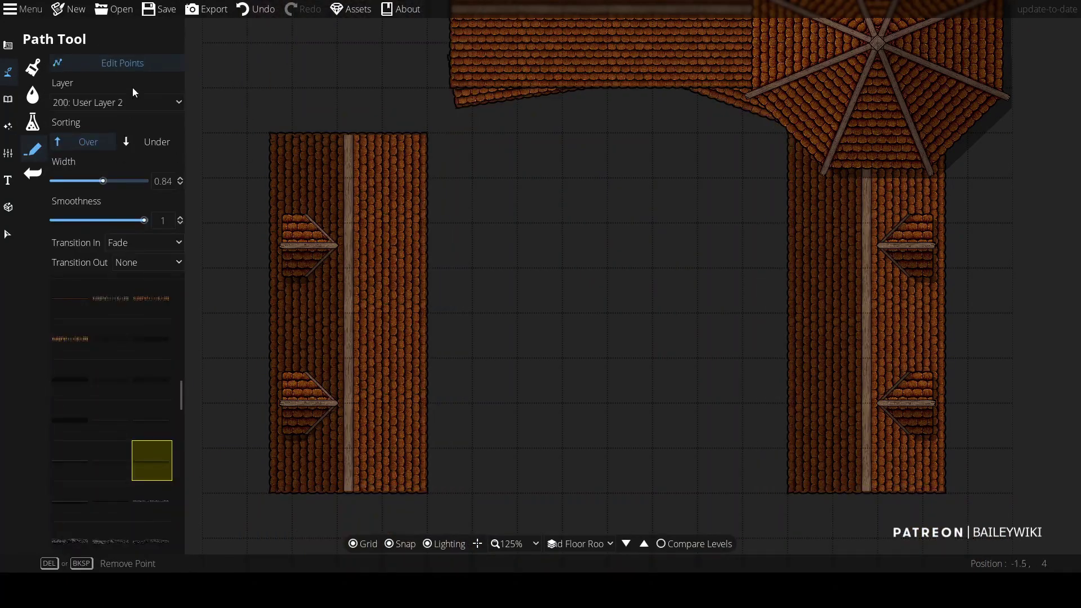
{"action": "left_click_drag", "start_coordinate": [103, 181], "coordinate": [108, 182]}
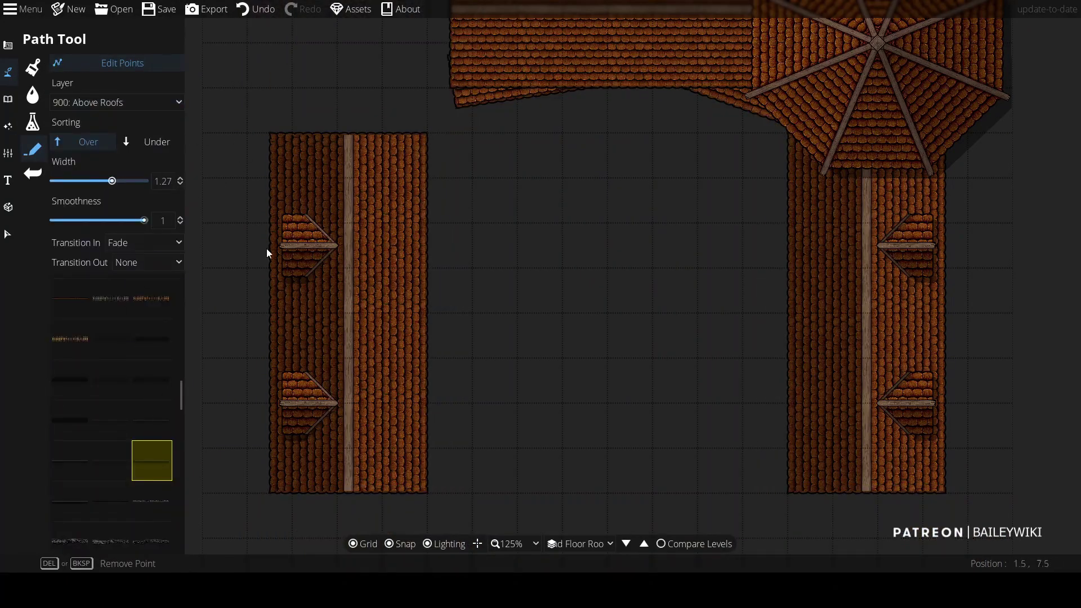
{"action": "key", "text": "ctrl+z"}
{"action": "left_click", "coordinate": [155, 250]}
{"action": "left_click", "coordinate": [154, 243]}
{"action": "key", "text": "d"}
{"action": "key", "text": "w"}
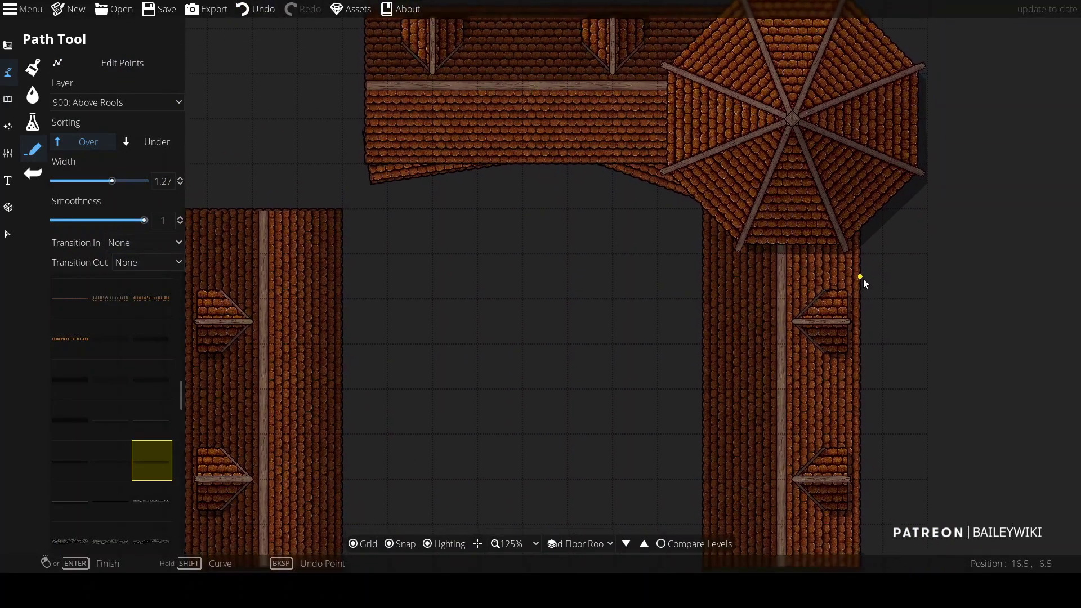
{"action": "key", "text": "s"}
{"action": "key", "text": "a"}
Step: Set the roofs' Sun Direction to -132
{"action": "left_click", "coordinate": [8, 45]}
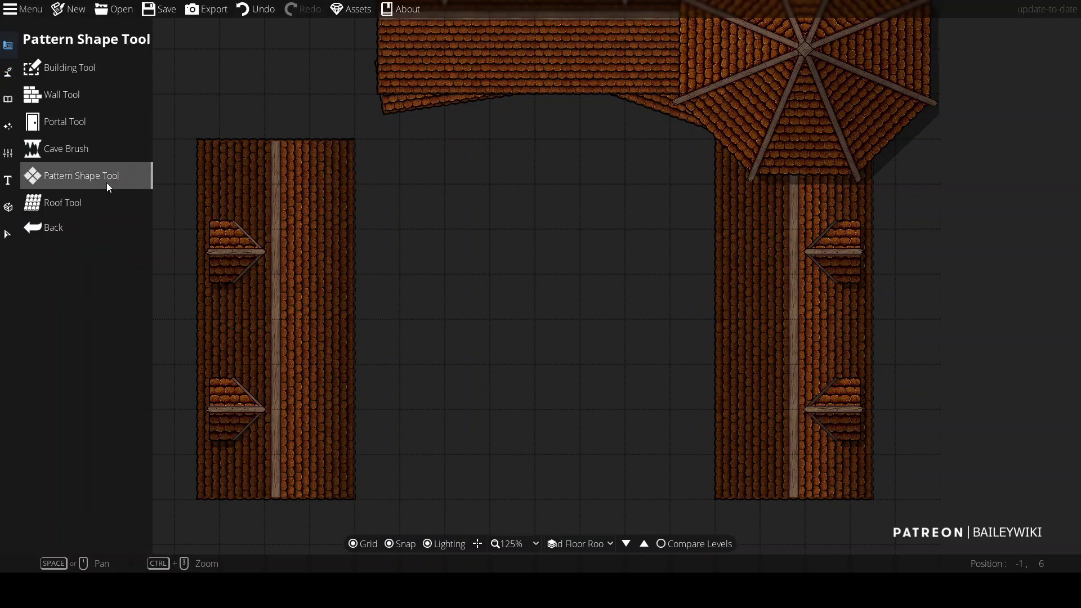
{"action": "left_click", "coordinate": [62, 202]}
{"action": "left_click_drag", "start_coordinate": [112, 506], "coordinate": [62, 510]}
{"action": "key", "text": "w"}
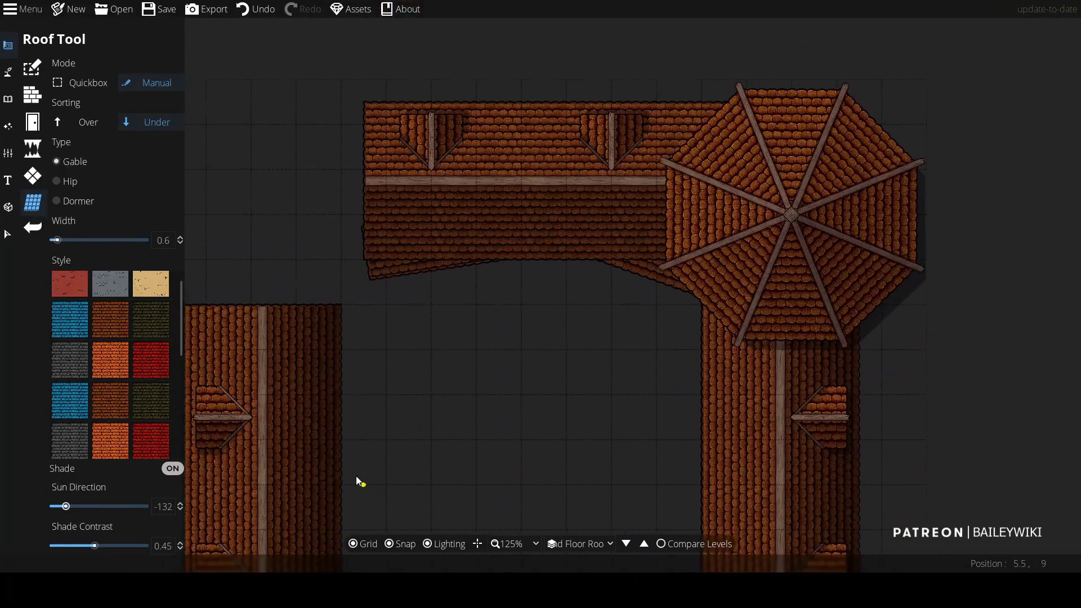
{"action": "key", "text": "d"}
{"action": "key", "text": "s"}
Step: Draw shadow paths of width 1.27 along the eaves of the east wing roof and the north gable roof
{"action": "key", "text": "p"}
{"action": "key", "text": "s"}
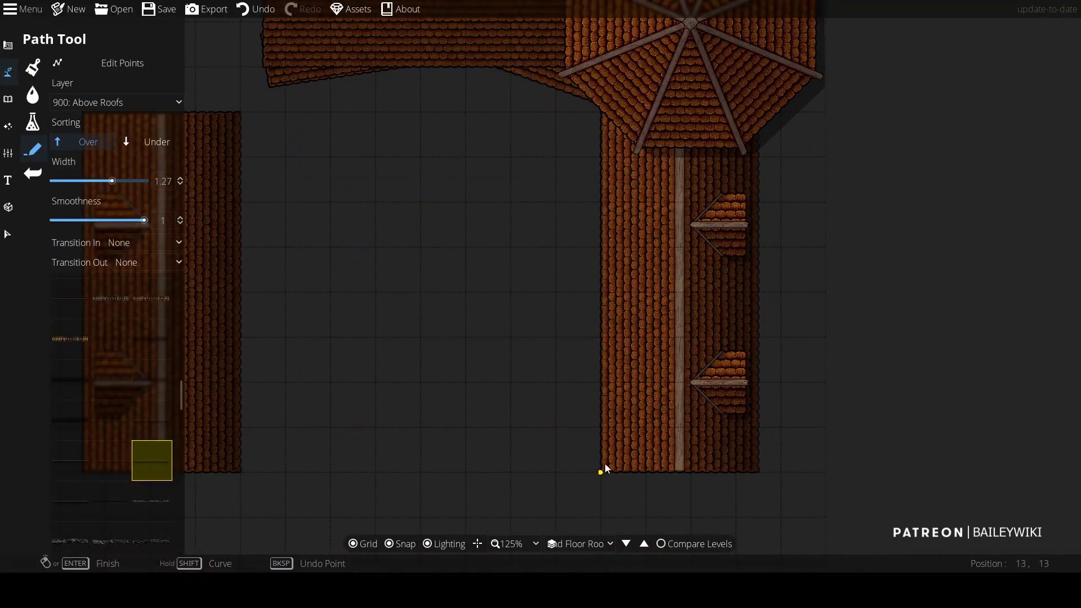
{"action": "key", "text": "w"}
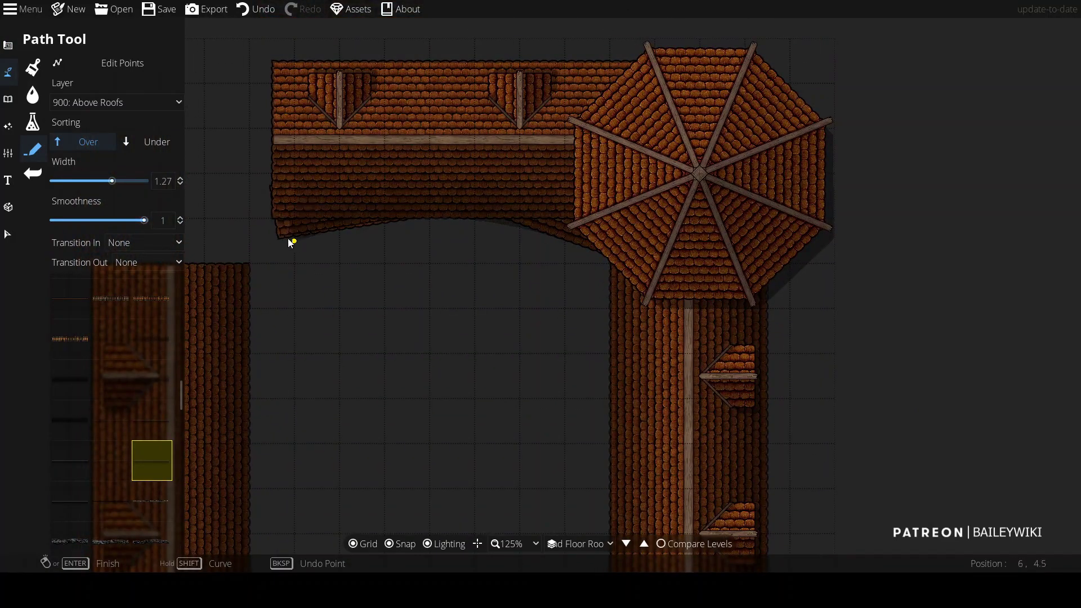
{"action": "scroll", "coordinate": [278, 242], "scroll_direction": "down", "scroll_amount": 1}
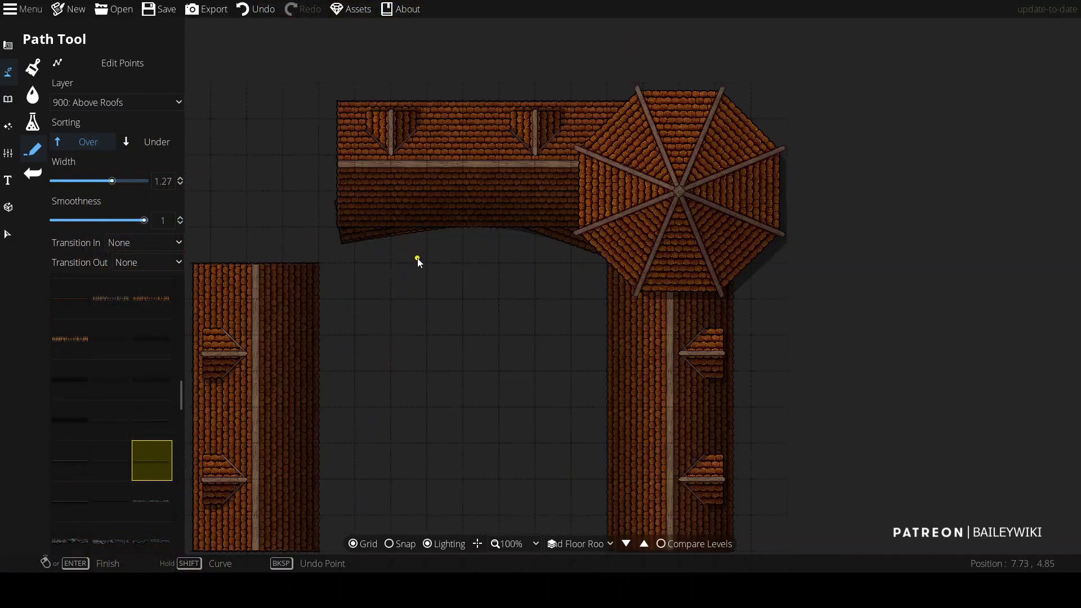
Step: Check the roof level's shading against the 2nd Level walls by switching between the levels
{"action": "key", "text": "s"}
{"action": "key", "text": "Page_Down"}
{"action": "key", "text": "s"}
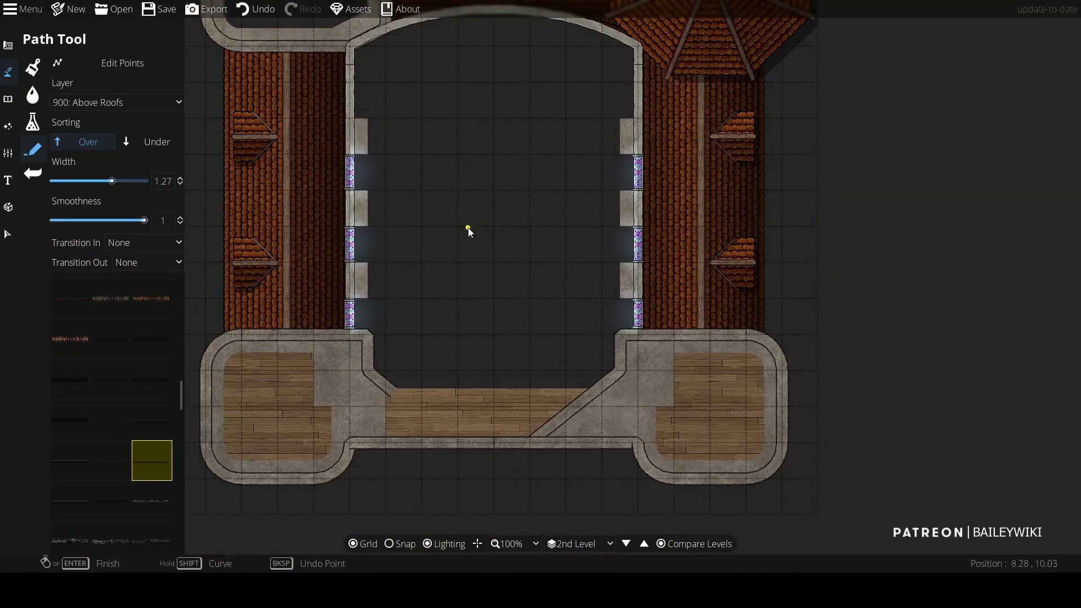
{"action": "key", "text": "w"}
{"action": "key", "text": "a"}
{"action": "key", "text": "Page_Down"}
{"action": "key", "text": "Page_Up"}
{"action": "key", "text": "Page_Up"}
Step: Draw shadow paths across the north end of the west wing roof and the south ends of both wing roofs
{"action": "left_click", "coordinate": [398, 112]}
{"action": "left_click", "coordinate": [271, 109]}
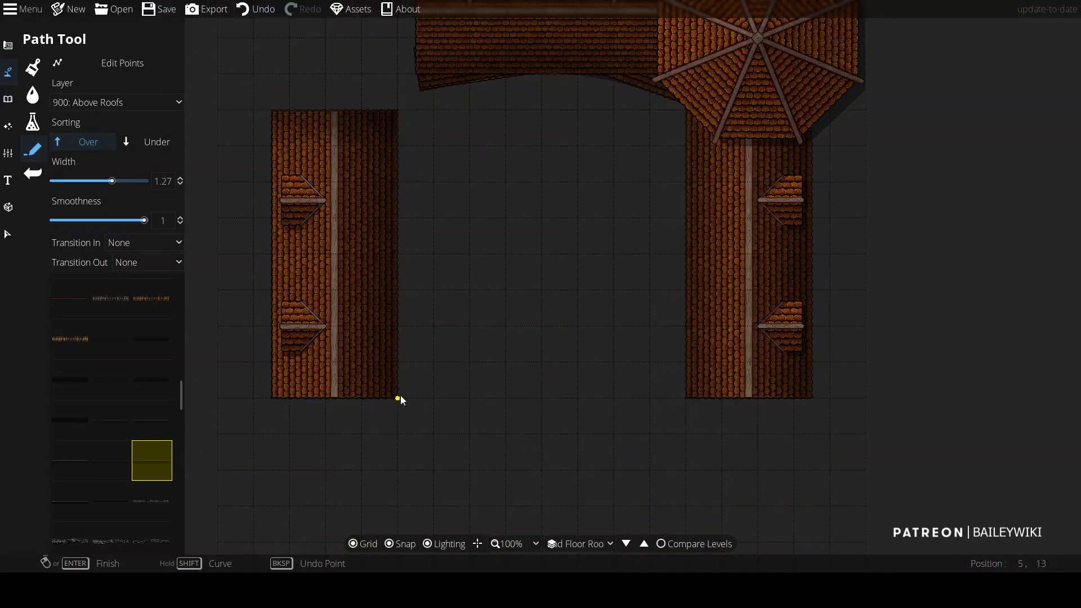
{"action": "left_click", "coordinate": [813, 398]}
{"action": "key", "text": "w"}
{"action": "key", "text": "d"}
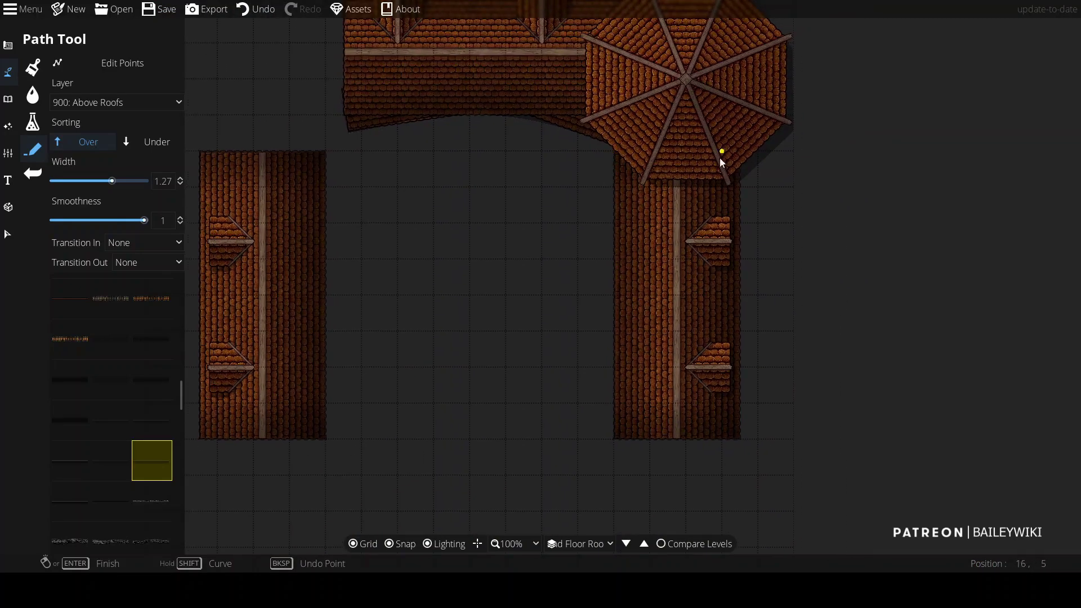
{"action": "key", "text": "w"}
{"action": "key", "text": "a"}
Step: Undo the last shadow path and set the path width to 0.8
{"action": "key", "text": "ctrl+z"}
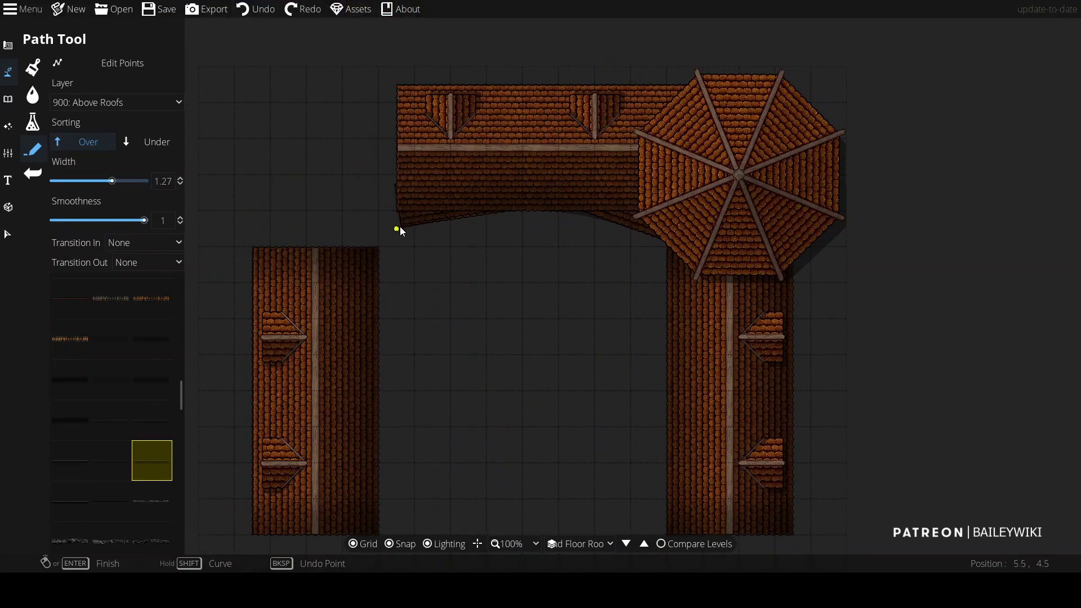
{"action": "key", "text": "ctrl+y"}
{"action": "key", "text": "d"}
{"action": "key", "text": "s"}
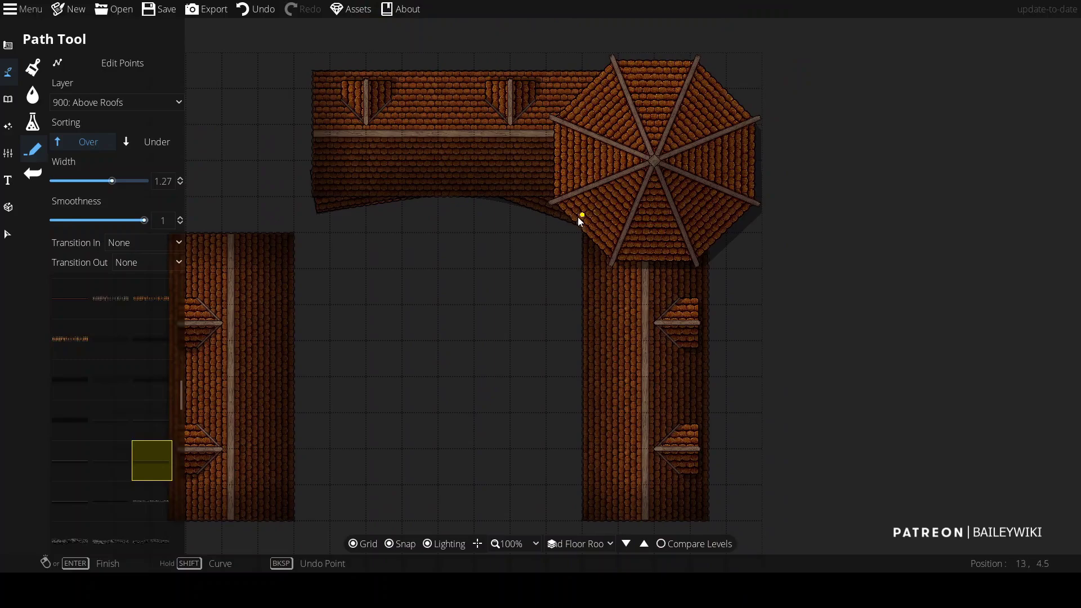
{"action": "key", "text": "ctrl+z"}
{"action": "scroll", "coordinate": [298, 142], "scroll_direction": "down", "scroll_amount": 3}
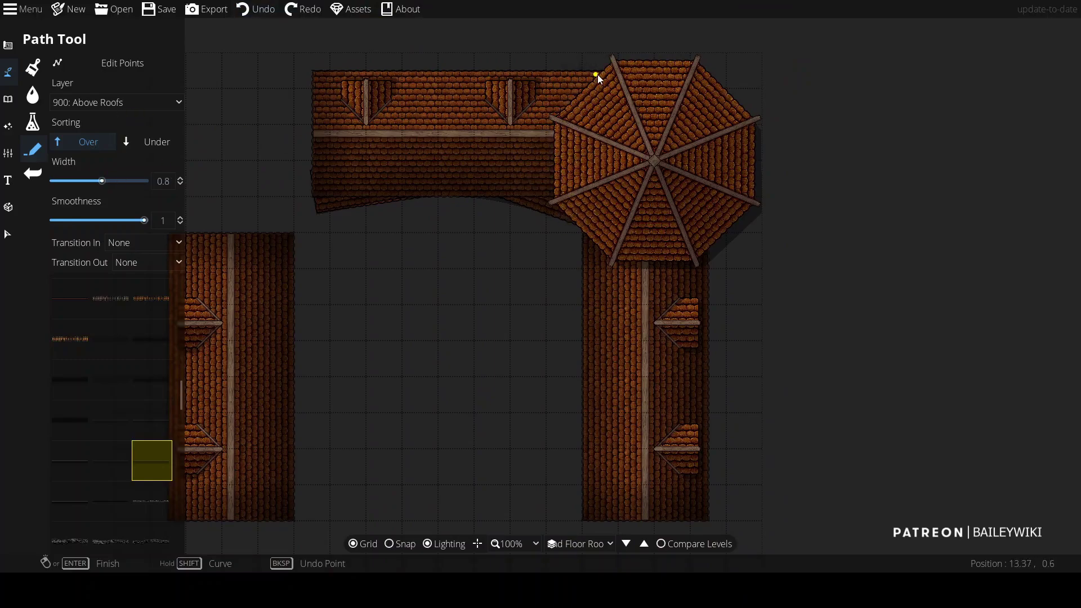
Step: Switch to the 2nd Level and show the Ground level beneath it for comparison
{"action": "scroll", "coordinate": [558, 256], "scroll_direction": "down", "scroll_amount": 3}
{"action": "key", "text": "Page_Down"}
{"action": "scroll", "coordinate": [466, 174], "scroll_direction": "up", "scroll_amount": 3}
{"action": "left_click_drag", "start_coordinate": [467, 173], "coordinate": [525, 289]}
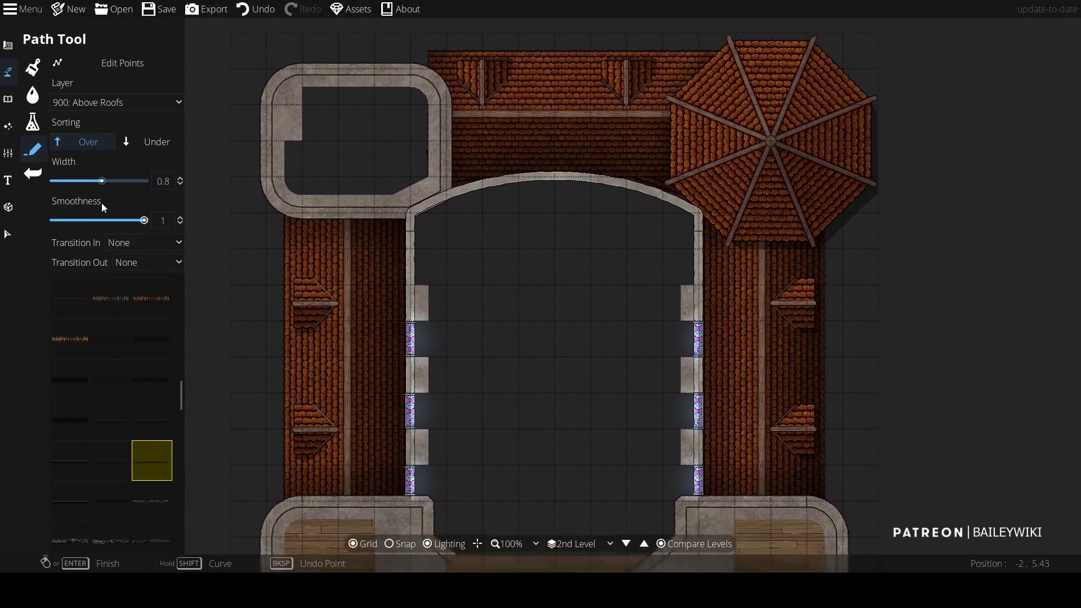
{"action": "left_click", "coordinate": [662, 544]}
{"action": "right_click", "coordinate": [661, 543]}
{"action": "left_click", "coordinate": [567, 243]}
{"action": "left_click", "coordinate": [548, 282]}
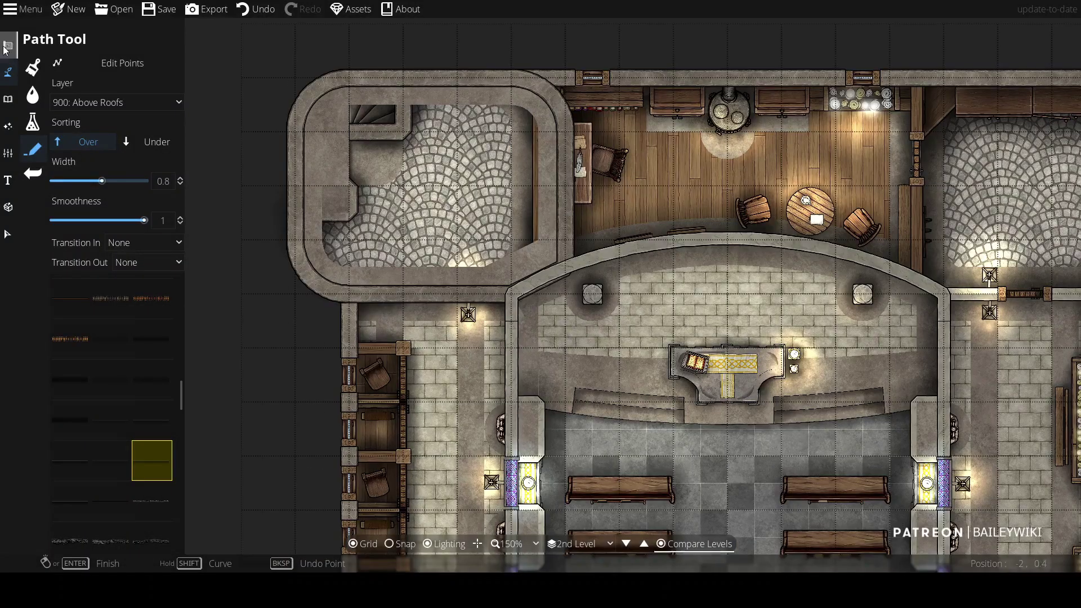
Step: Reshape the plain stone pattern in the northwest tower so that it covers the stair corner
{"action": "left_click", "coordinate": [7, 47]}
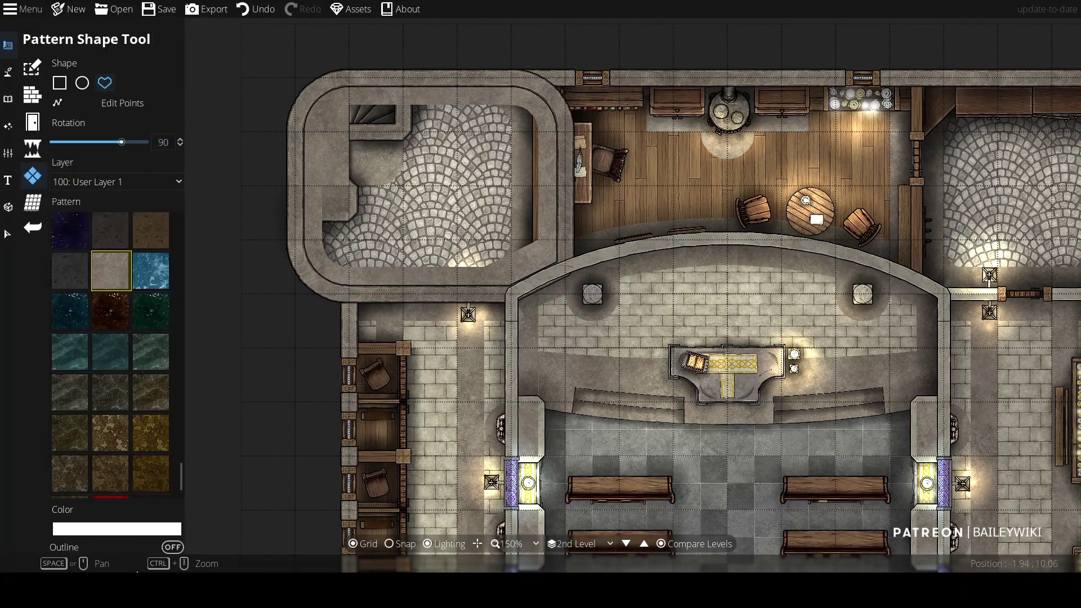
{"action": "left_click", "coordinate": [136, 535]}
{"action": "left_click", "coordinate": [347, 187]}
{"action": "left_click", "coordinate": [403, 129]}
{"action": "left_click", "coordinate": [349, 186]}
{"action": "left_click_drag", "start_coordinate": [323, 217], "coordinate": [382, 200]}
{"action": "key", "text": "e"}
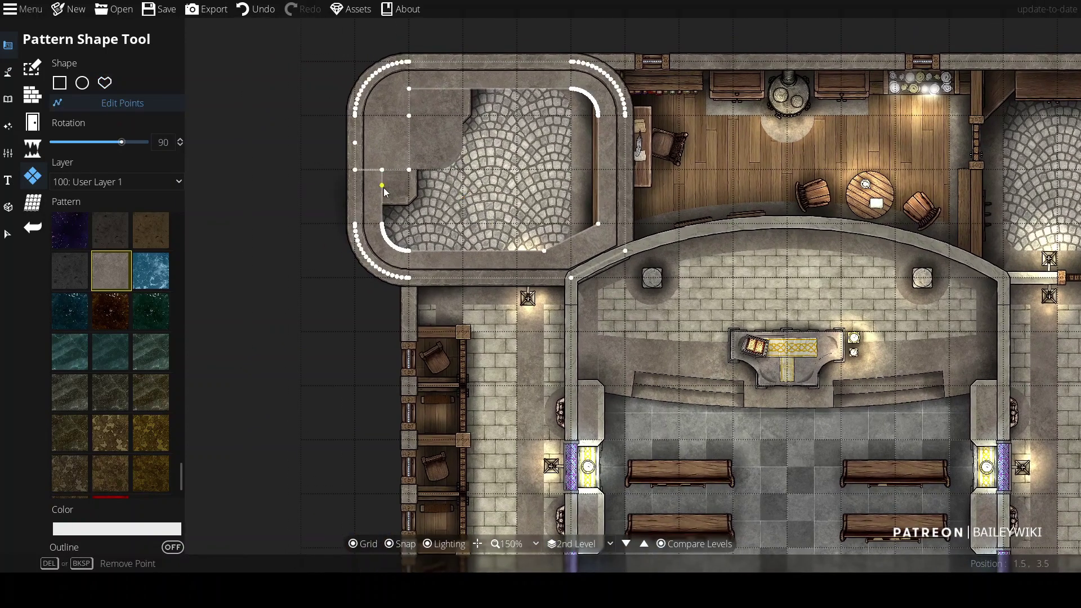
{"action": "key", "text": "e"}
Step: Draw a custom-shaped wood plank floor filling the rest of the northwest tower's interior on the 2nd Level
{"action": "scroll", "coordinate": [127, 269], "scroll_direction": "up", "scroll_amount": 5}
{"action": "left_click_drag", "start_coordinate": [192, 378], "coordinate": [189, 301]}
{"action": "scroll", "coordinate": [364, 242], "scroll_direction": "right", "scroll_amount": 3}
{"action": "scroll", "coordinate": [296, 231], "scroll_direction": "down", "scroll_amount": 4}
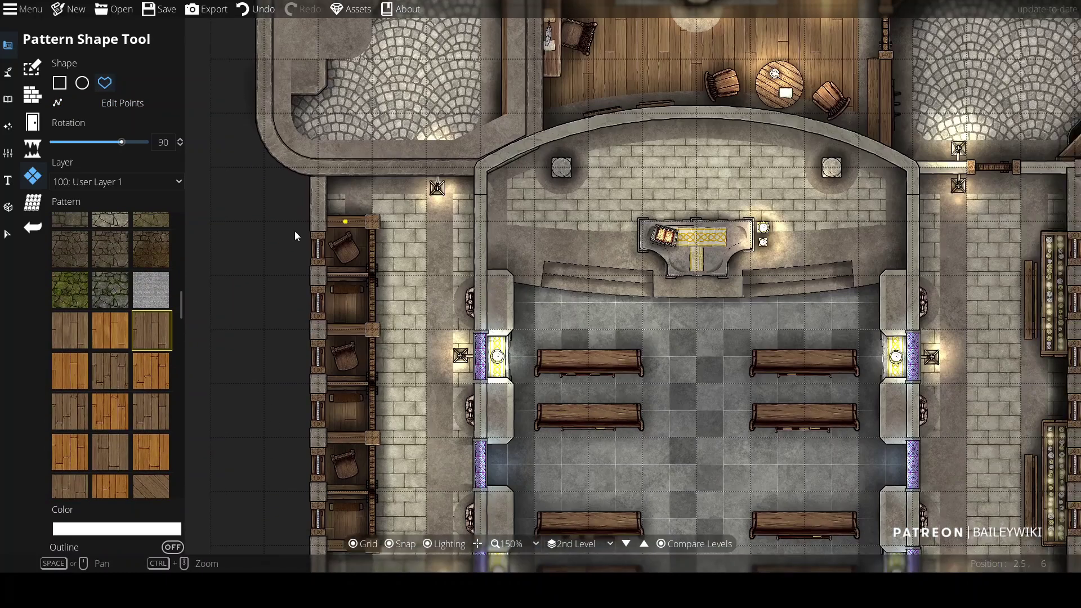
{"action": "scroll", "coordinate": [295, 231], "scroll_direction": "up", "scroll_amount": 4}
{"action": "left_click", "coordinate": [378, 136]}
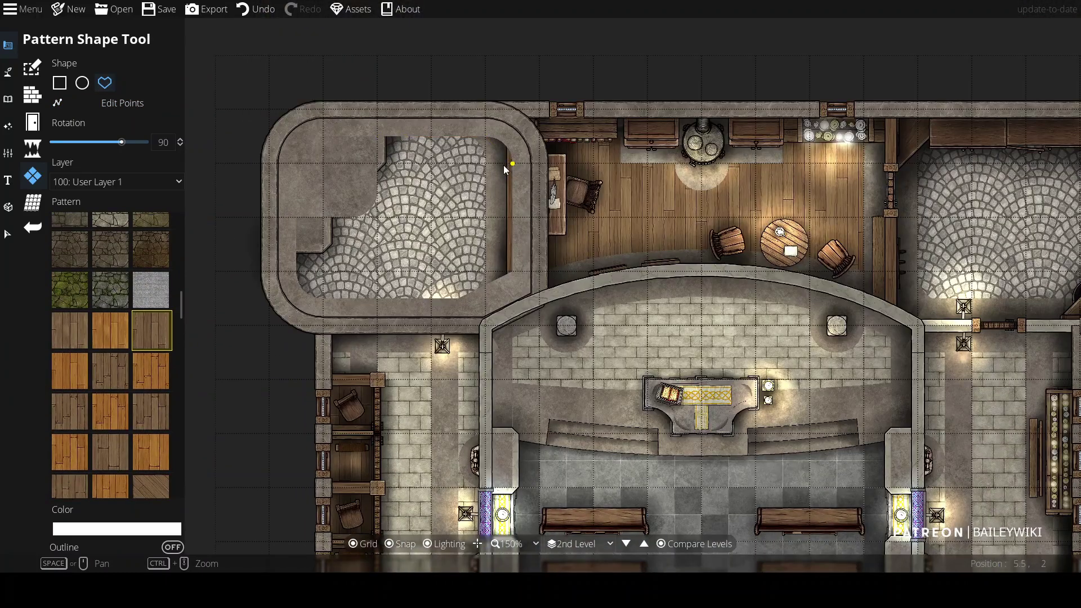
{"action": "left_click", "coordinate": [486, 136]}
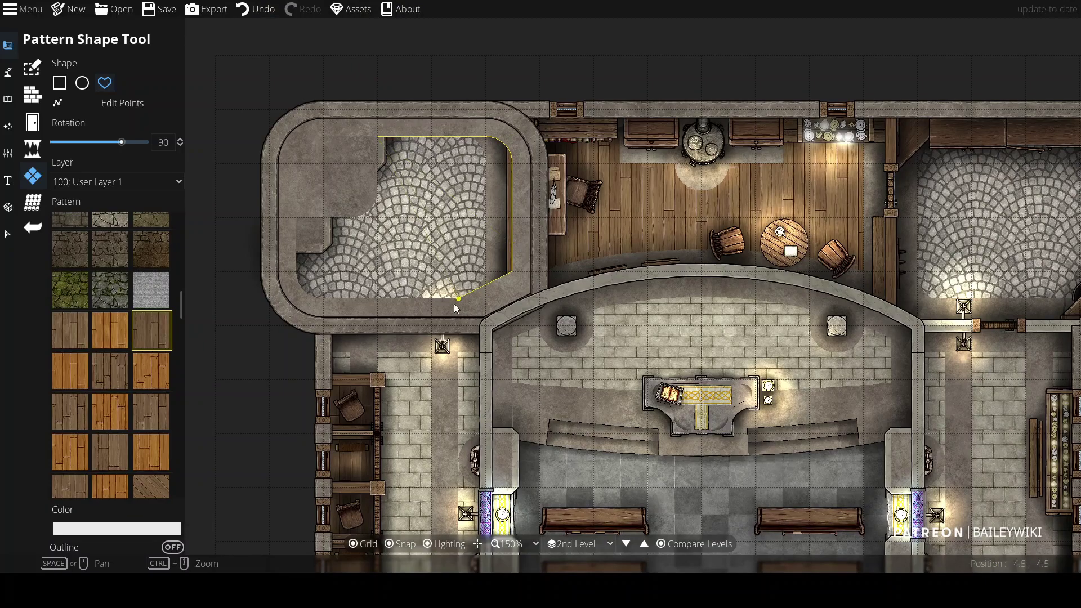
{"action": "right_click", "coordinate": [299, 279]}
{"action": "key", "text": "ctrl+z"}
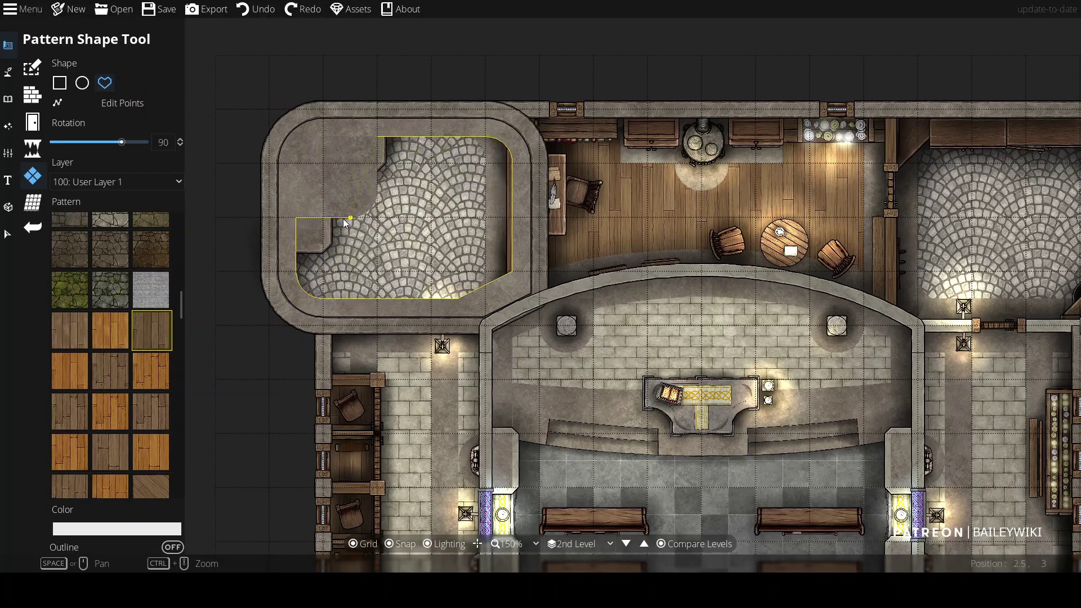
{"action": "right_click", "coordinate": [381, 213]}
{"action": "scroll", "coordinate": [542, 229], "scroll_direction": "down", "scroll_amount": 3}
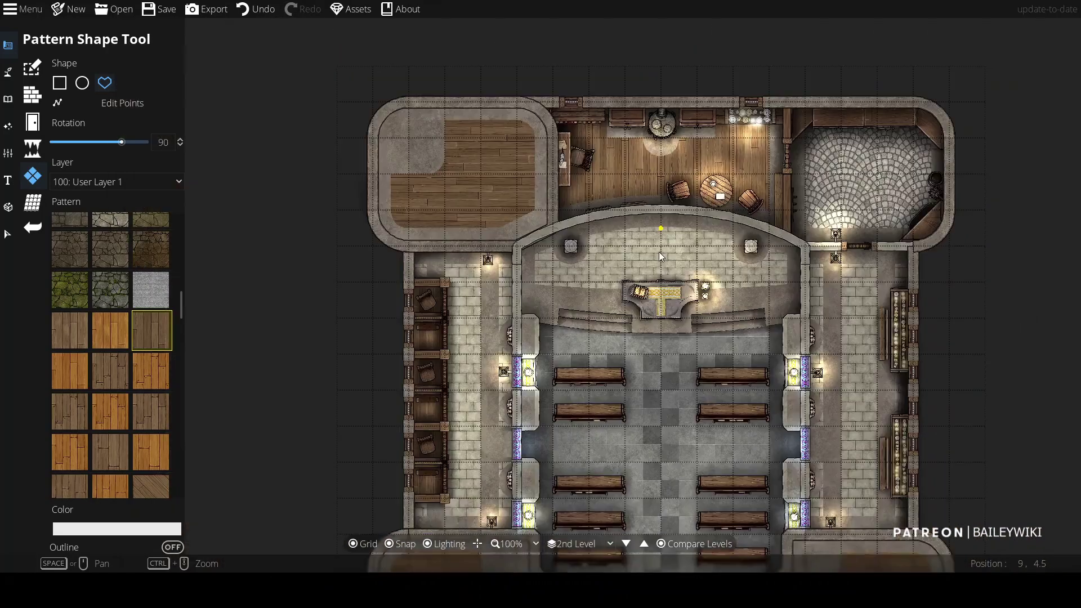
Step: Switch to the Ground level and try a rectangular wood plank patch on the northeast tower's floor
{"action": "scroll", "coordinate": [569, 256], "scroll_direction": "up", "scroll_amount": 3}
{"action": "left_click_drag", "start_coordinate": [545, 312], "coordinate": [495, 266]}
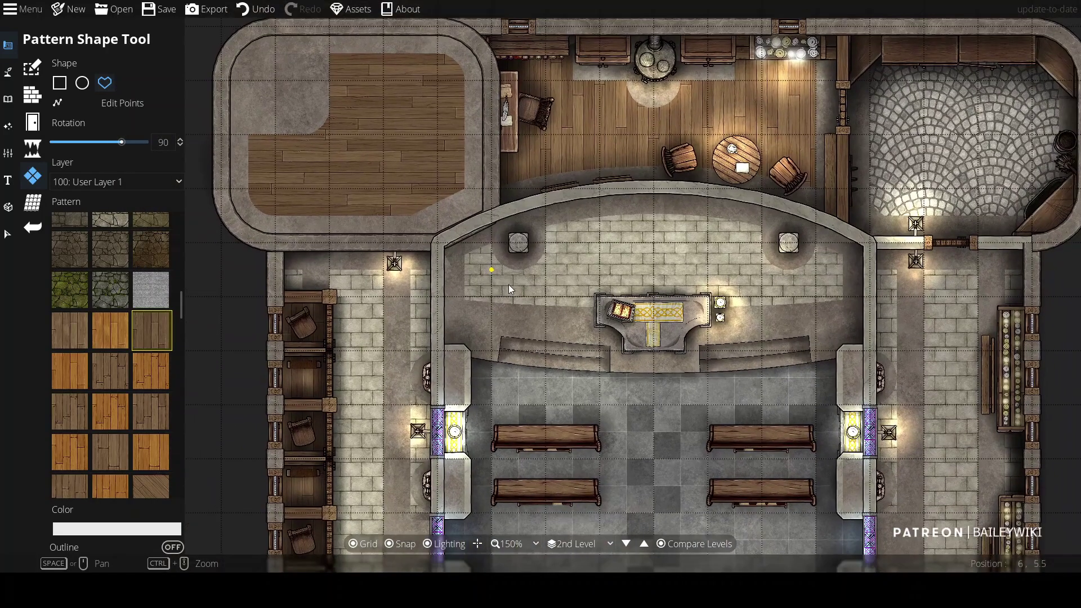
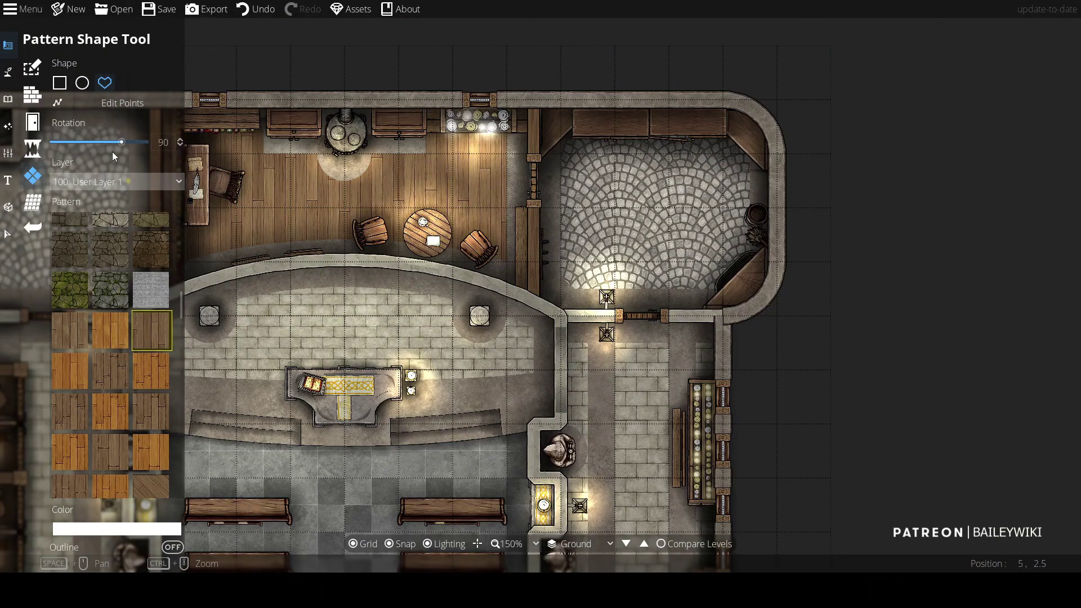
{"action": "left_click", "coordinate": [60, 83]}
{"action": "left_click_drag", "start_coordinate": [668, 154], "coordinate": [733, 216]}
{"action": "scroll", "coordinate": [734, 216], "scroll_direction": "up", "scroll_amount": 2}
{"action": "key", "text": "ctrl+z"}
{"action": "left_click_drag", "start_coordinate": [338, 357], "coordinate": [478, 249]}
Step: Draw a plain stone rectangle two squares long and one square wide against the northeast tower's east wall
{"action": "scroll", "coordinate": [473, 248], "scroll_direction": "down", "scroll_amount": 3}
{"action": "scroll", "coordinate": [592, 186], "scroll_direction": "up", "scroll_amount": 3}
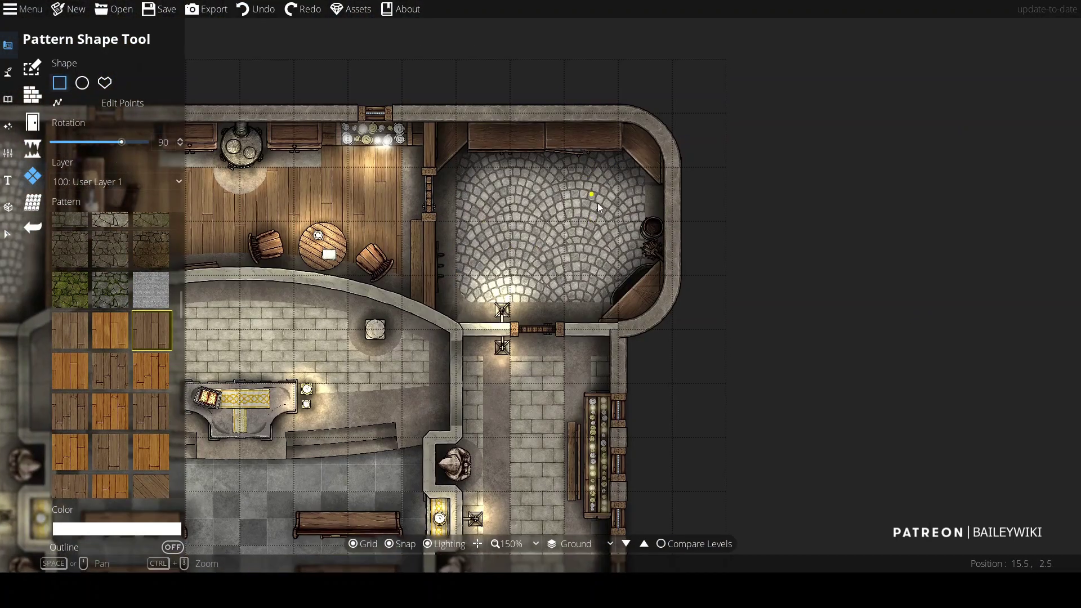
{"action": "scroll", "coordinate": [180, 340], "scroll_direction": "down", "scroll_amount": 3}
{"action": "scroll", "coordinate": [144, 438], "scroll_direction": "down", "scroll_amount": 5}
{"action": "left_click_drag", "start_coordinate": [554, 168], "coordinate": [631, 321]}
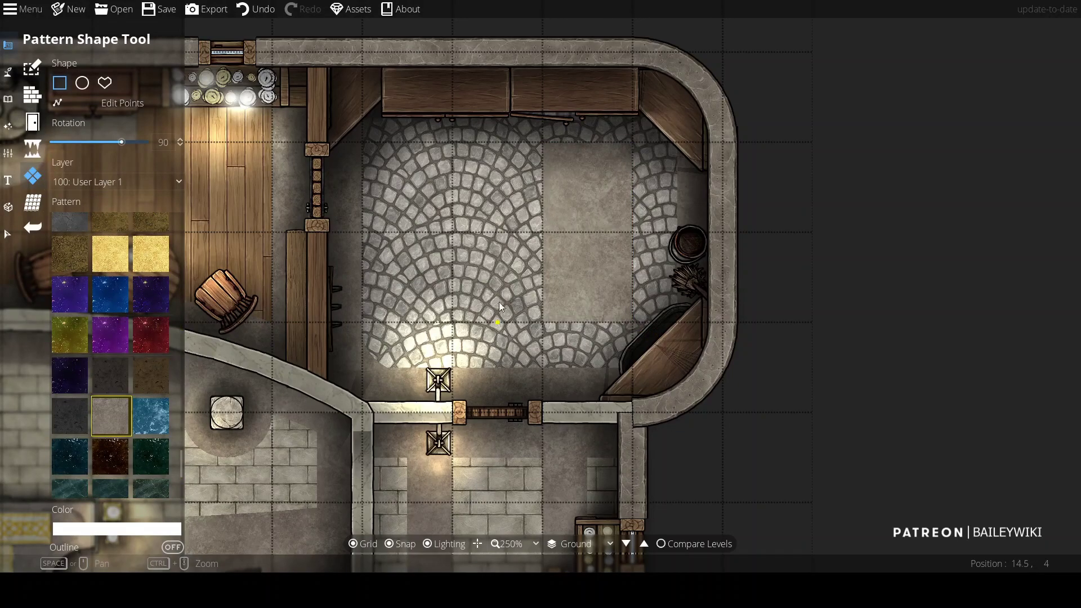
{"action": "key", "text": "ctrl+z"}
{"action": "left_click_drag", "start_coordinate": [721, 144], "coordinate": [545, 220]}
Step: Draw a slightly smaller light stone-brick rectangle inside the plain stone one to form the stairs
{"action": "left_click_drag", "start_coordinate": [179, 457], "coordinate": [185, 279]}
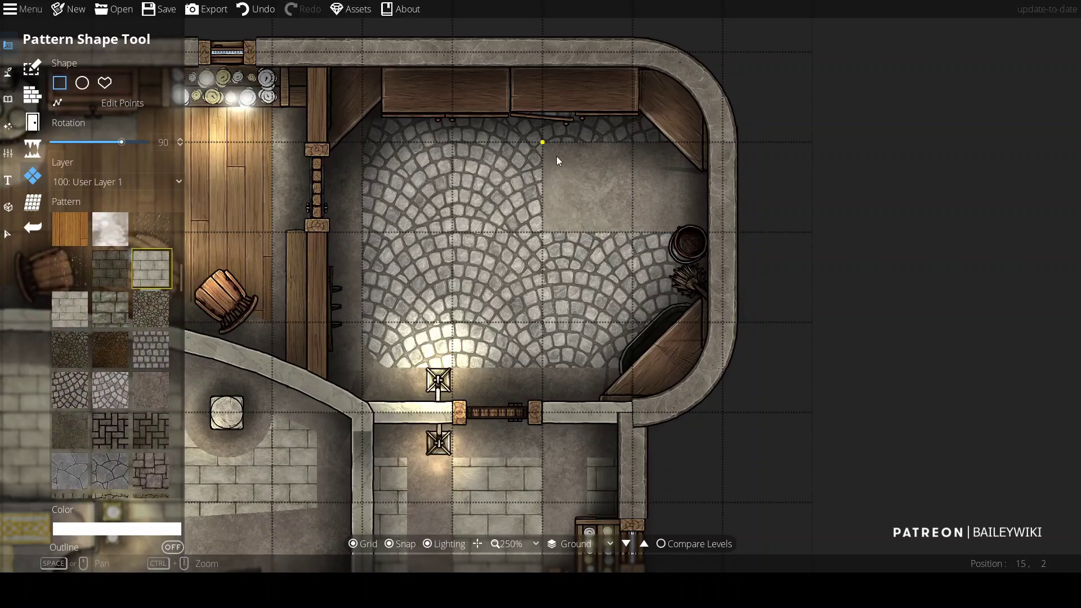
{"action": "left_click_drag", "start_coordinate": [552, 151], "coordinate": [700, 227]}
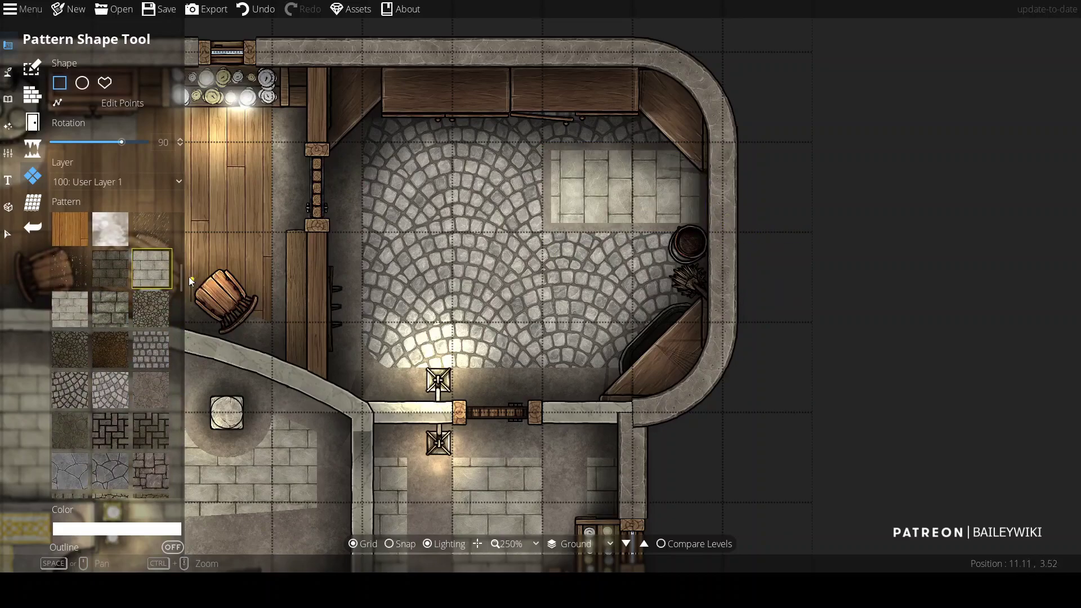
{"action": "left_click_drag", "start_coordinate": [181, 284], "coordinate": [177, 243]}
Step: Set the shadow path to 100: User Layer 1 with a width of 0.2
{"action": "key", "text": "p"}
{"action": "scroll", "coordinate": [181, 397], "scroll_direction": "down", "scroll_amount": 1}
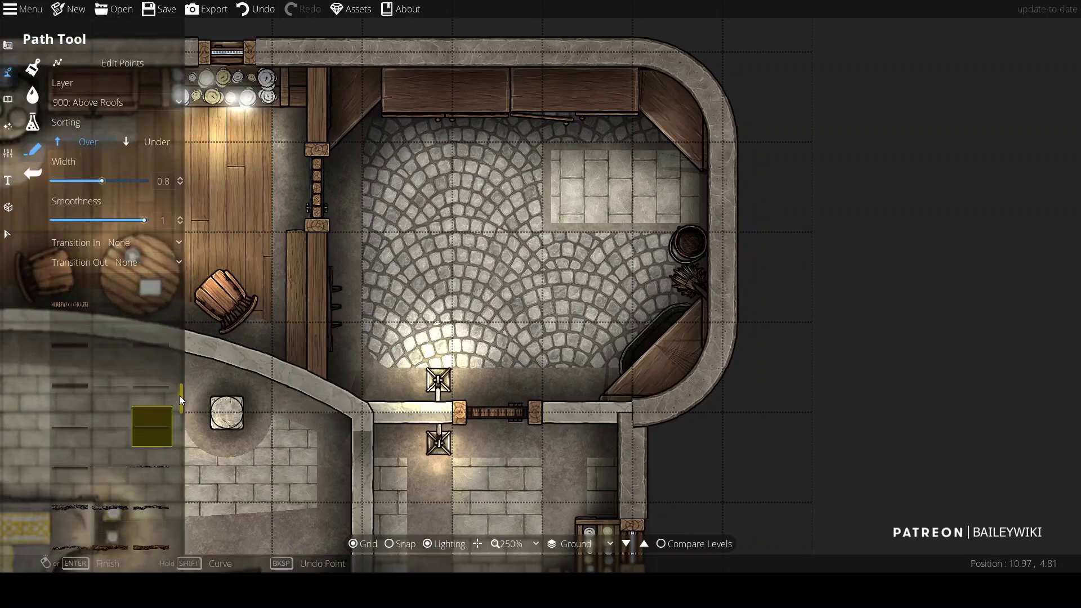
{"action": "left_click", "coordinate": [152, 415]}
{"action": "left_click", "coordinate": [8, 233]}
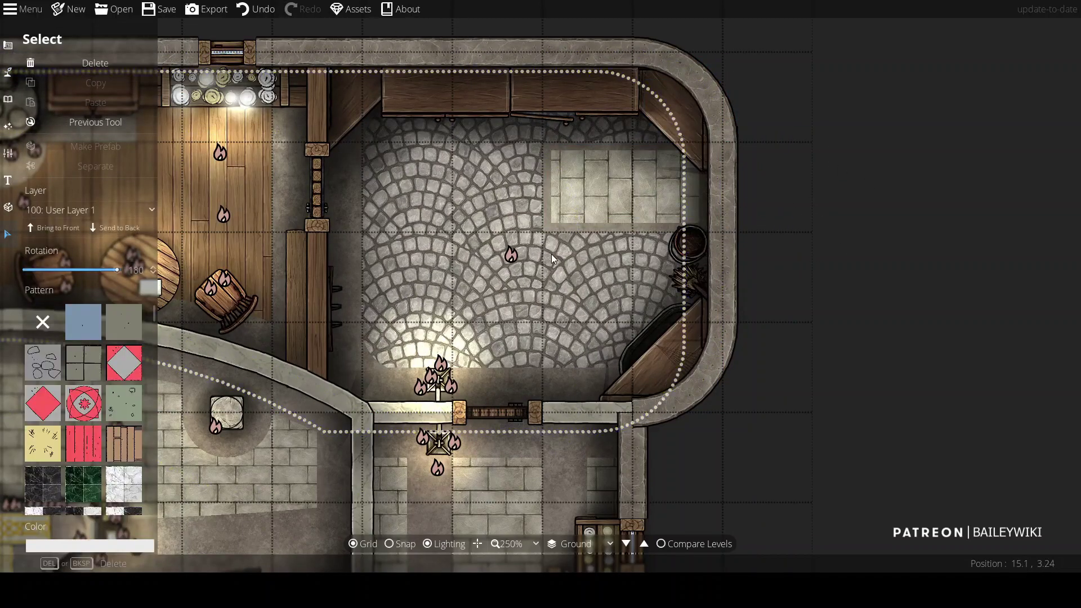
{"action": "key", "text": "ctrl+z"}
{"action": "key", "text": "ctrl+z"}
{"action": "key", "text": "ctrl+z"}
{"action": "left_click", "coordinate": [95, 122]}
Step: Draw shadow paths of width 0.15 from edge to edge along the joints between the stair treads
{"action": "scroll", "coordinate": [573, 234], "scroll_direction": "up", "scroll_amount": 3}
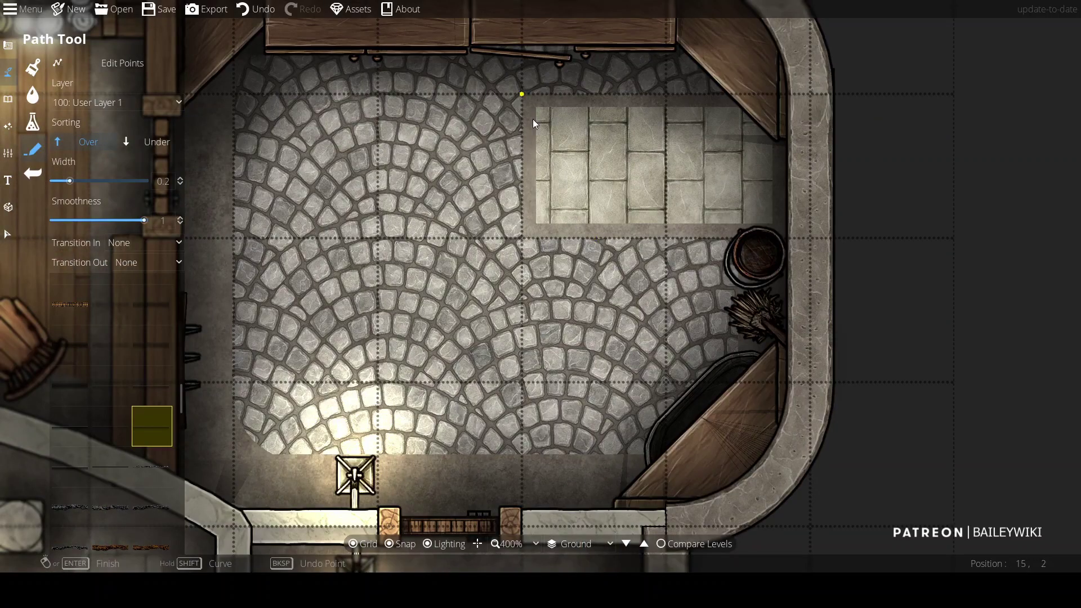
{"action": "scroll", "coordinate": [579, 124], "scroll_direction": "up", "scroll_amount": 3}
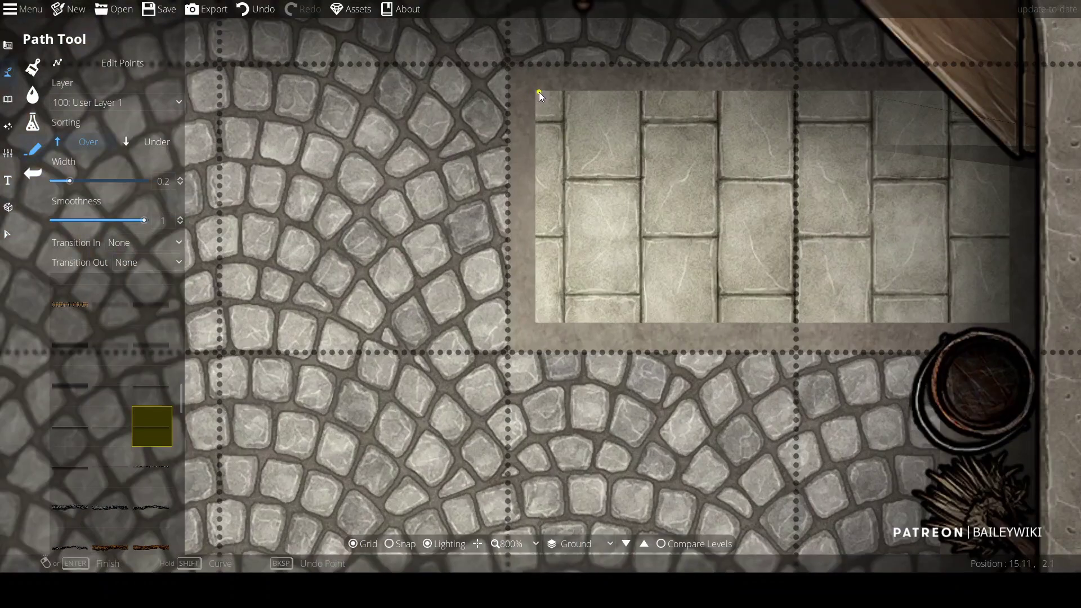
{"action": "key", "text": "ctrl+z"}
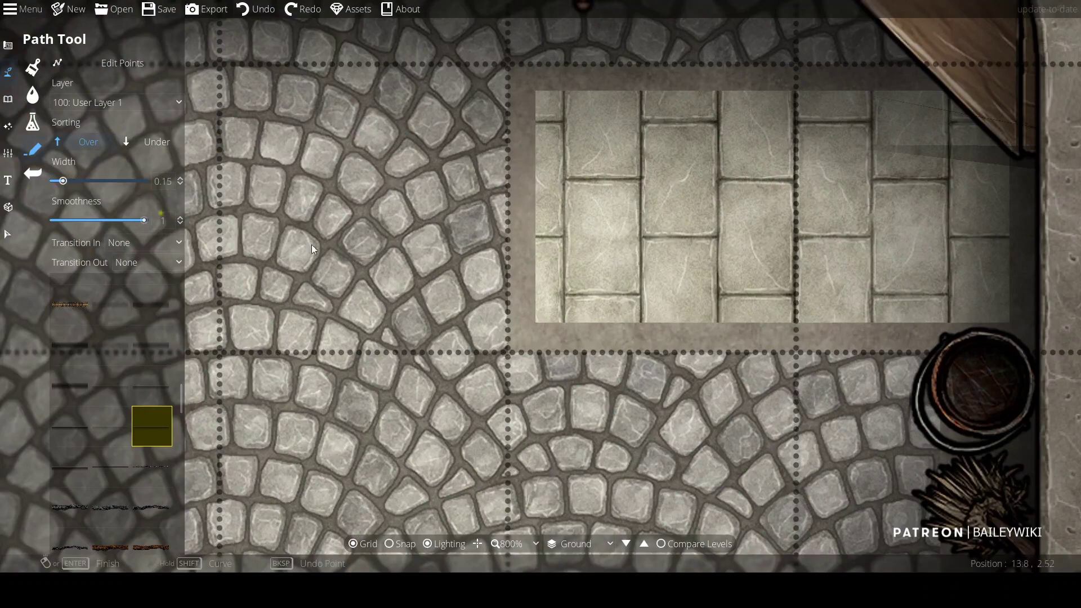
{"action": "left_click", "coordinate": [644, 319]}
{"action": "left_click", "coordinate": [643, 89]}
{"action": "right_click", "coordinate": [643, 89]}
{"action": "left_click", "coordinate": [722, 321]}
{"action": "left_click", "coordinate": [722, 183]}
{"action": "left_click", "coordinate": [796, 324]}
{"action": "left_click", "coordinate": [678, 371]}
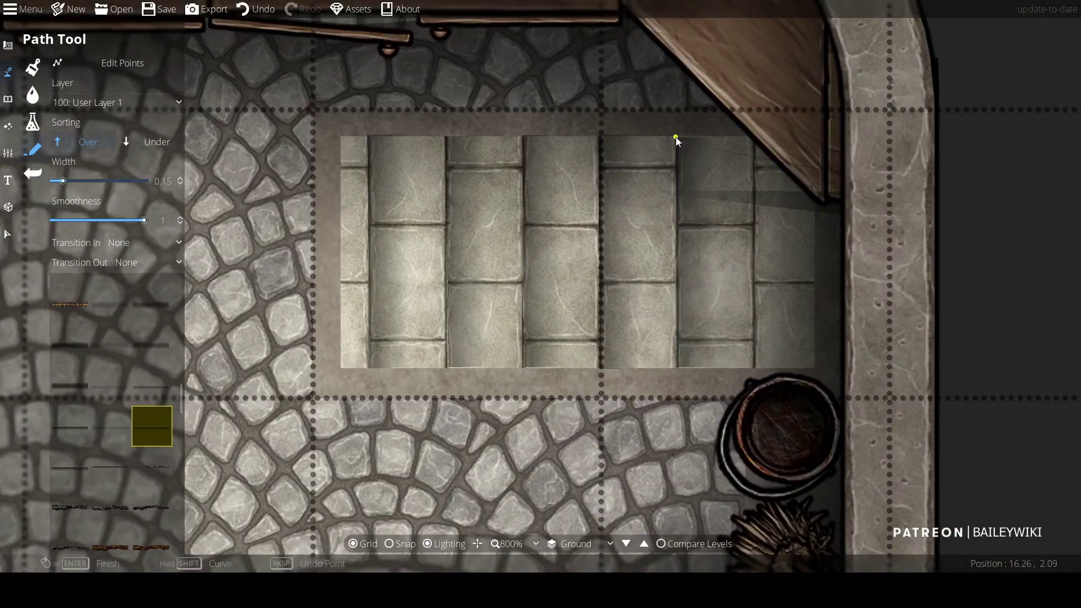
{"action": "left_click", "coordinate": [755, 362]}
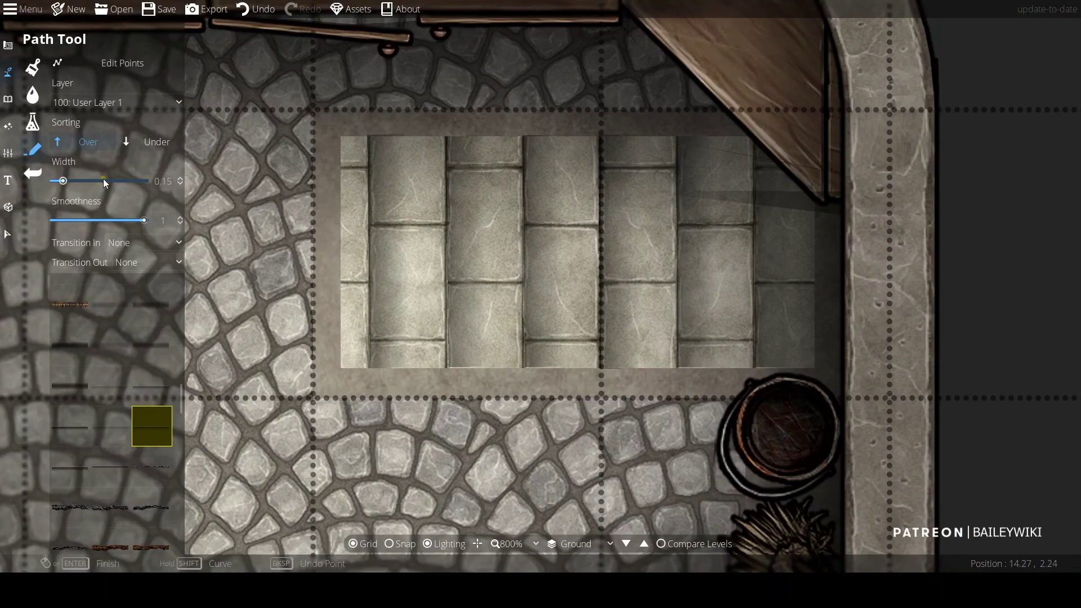
Step: Try a shadow path of width 0.66 along the stairs' north edge with a Grow transition in
{"action": "left_click", "coordinate": [144, 243]}
{"action": "left_click", "coordinate": [145, 273]}
{"action": "left_click", "coordinate": [342, 139]}
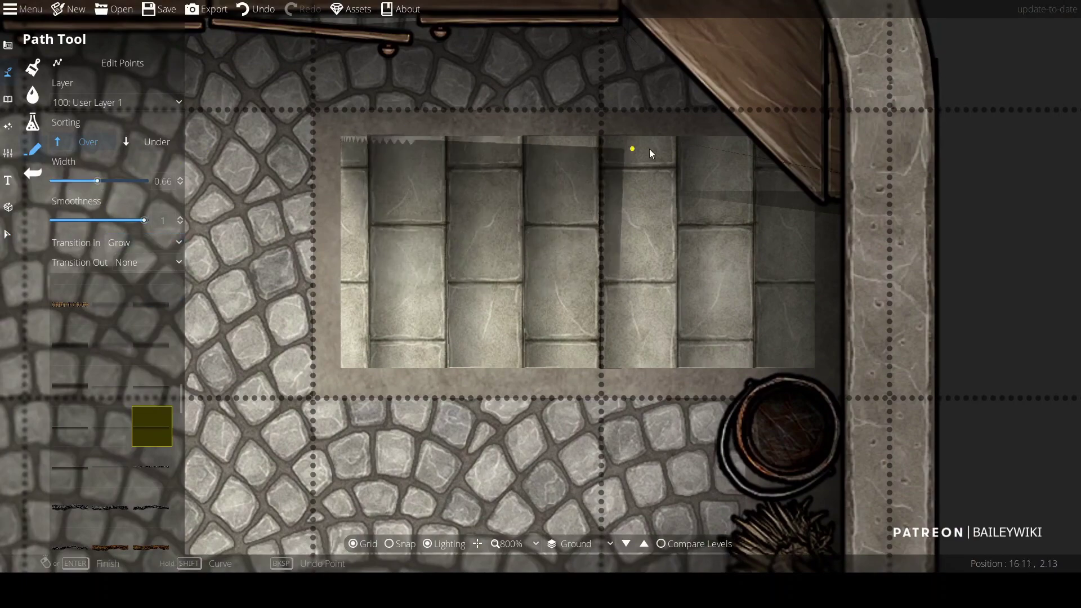
{"action": "scroll", "coordinate": [662, 218], "scroll_direction": "down", "scroll_amount": 3}
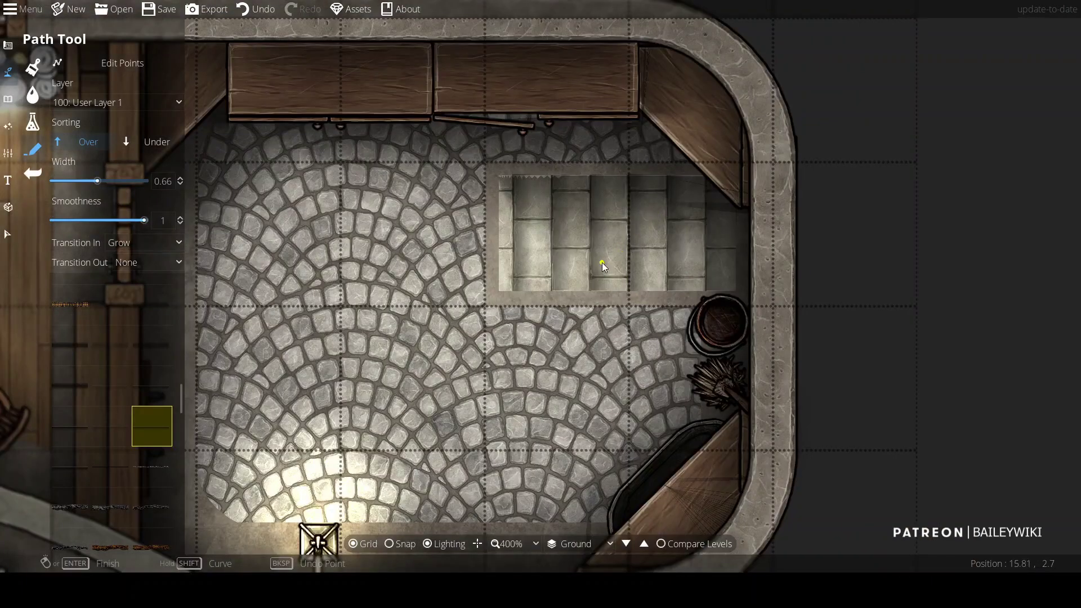
{"action": "key", "text": "ctrl+z"}
Step: Draw a shadow path of width 0.66 along the stairs' south edge with Transition Out set to Shrink
{"action": "left_click", "coordinate": [143, 262]}
{"action": "left_click", "coordinate": [133, 310]}
{"action": "scroll", "coordinate": [887, 279], "scroll_direction": "up", "scroll_amount": 3}
{"action": "left_click", "coordinate": [887, 278]}
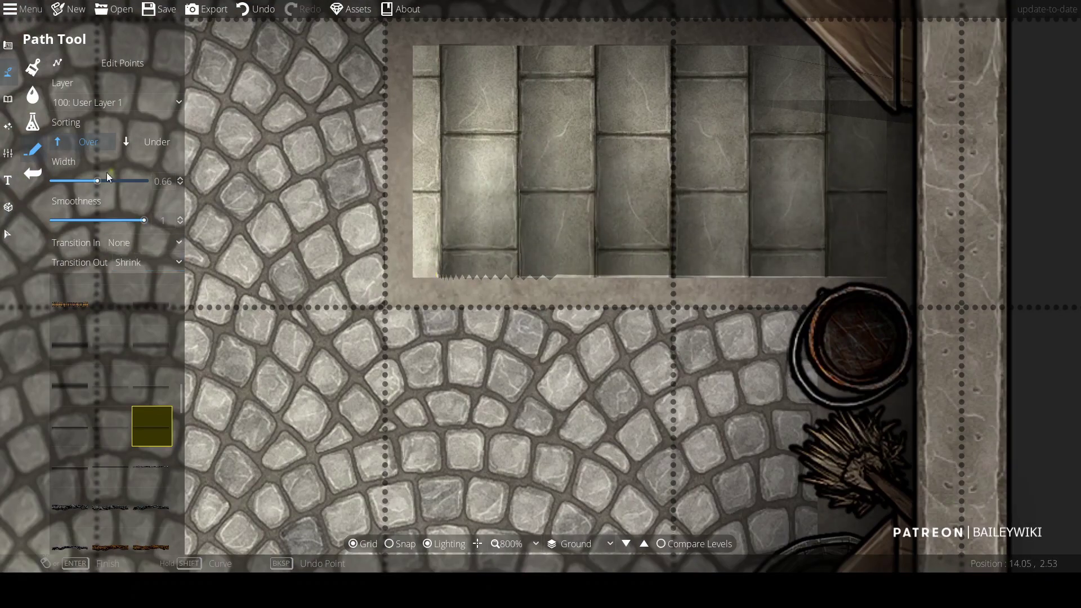
Step: Draw a shadow path of width 0.18 along the stairs' north edge, using Transition In Grow and Transition Out None
{"action": "left_click", "coordinate": [141, 281]}
{"action": "key", "text": "Right"}
{"action": "key", "text": "Up"}
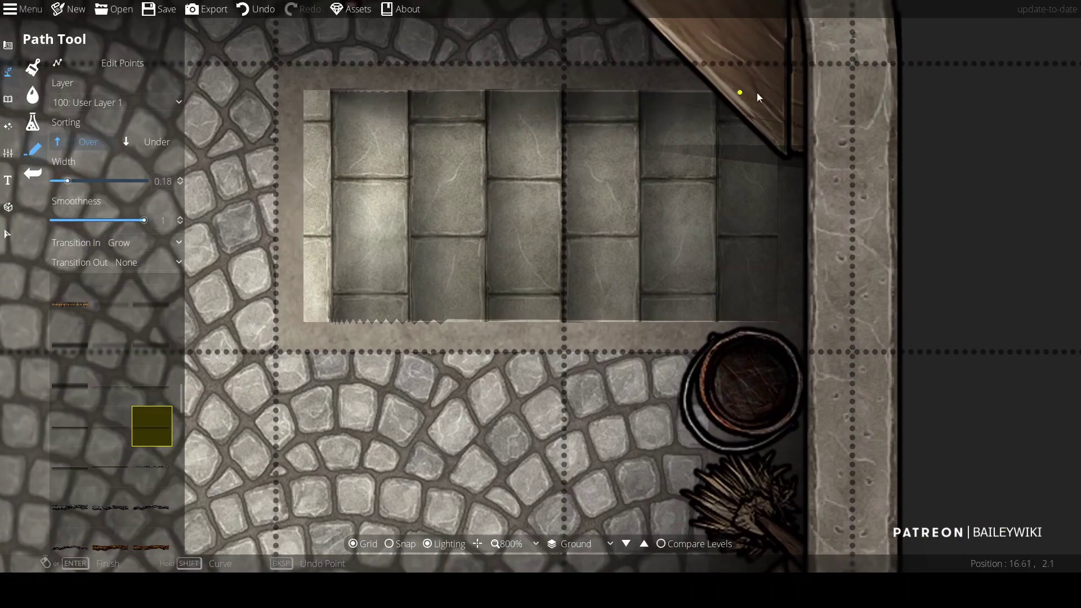
Step: Move the plain stone rectangle around the stairs to 200: User Layer 2
{"action": "left_click", "coordinate": [7, 236]}
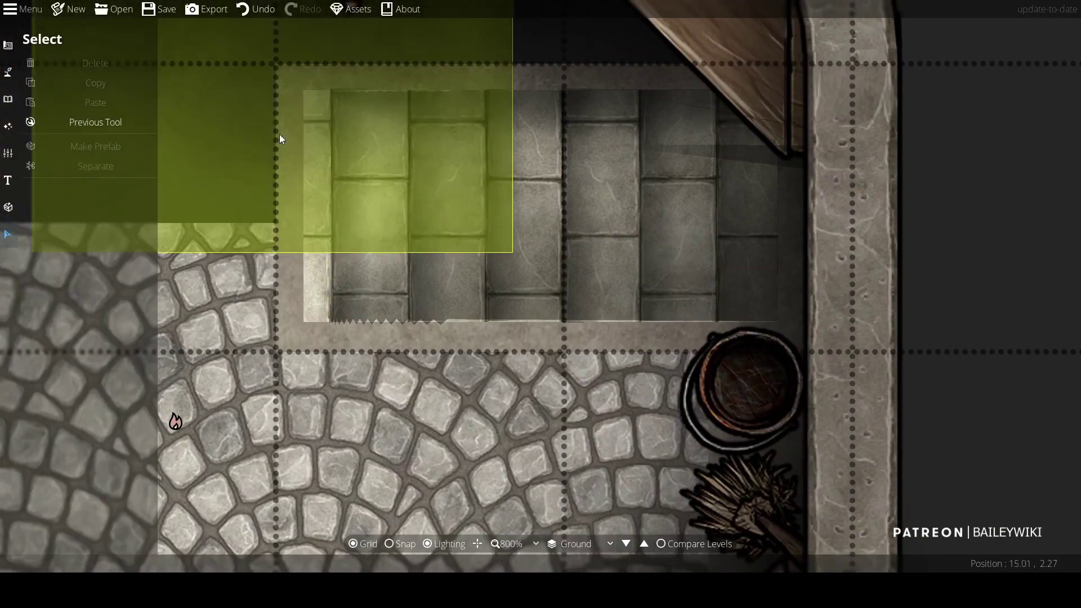
{"action": "left_click", "coordinate": [293, 254]}
{"action": "left_click", "coordinate": [89, 209]}
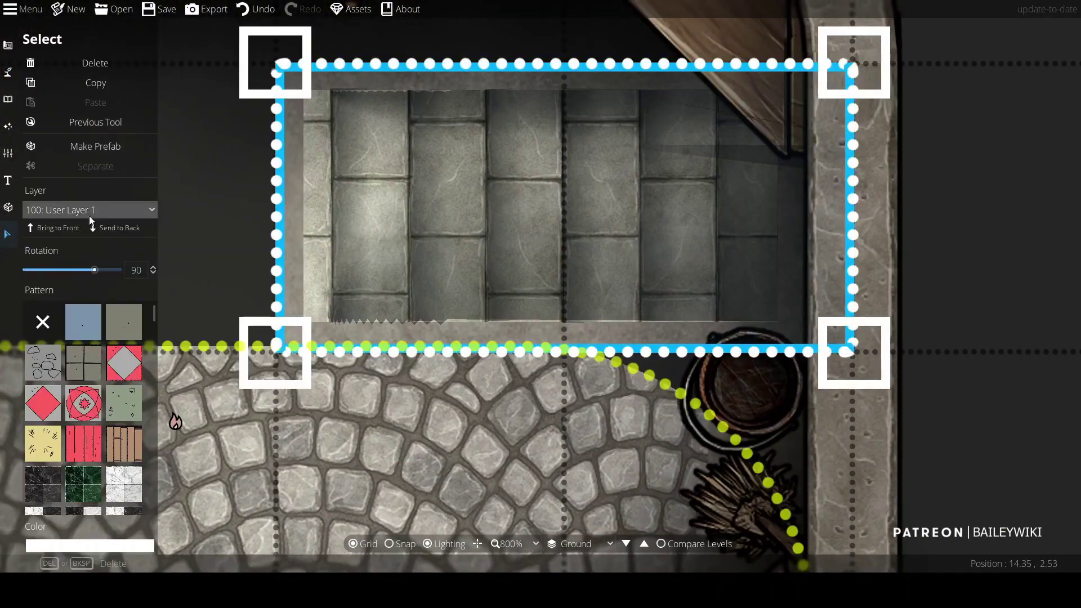
{"action": "left_click", "coordinate": [86, 339]}
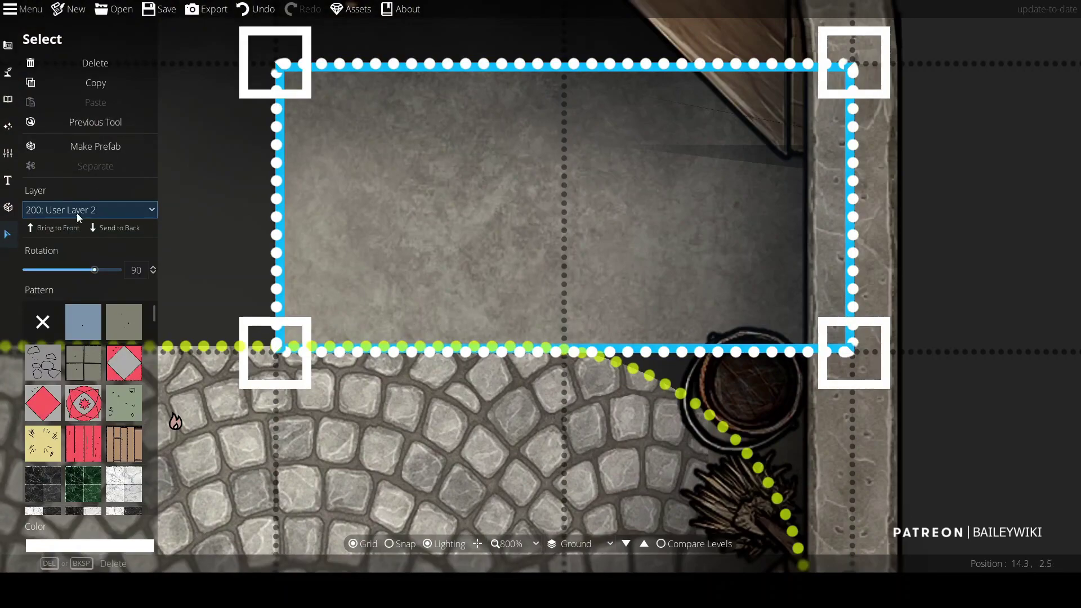
Step: Edit the plain stone rectangle's points to cut an inner opening that exposes the stair treads
{"action": "left_click", "coordinate": [8, 45]}
{"action": "left_click", "coordinate": [68, 175]}
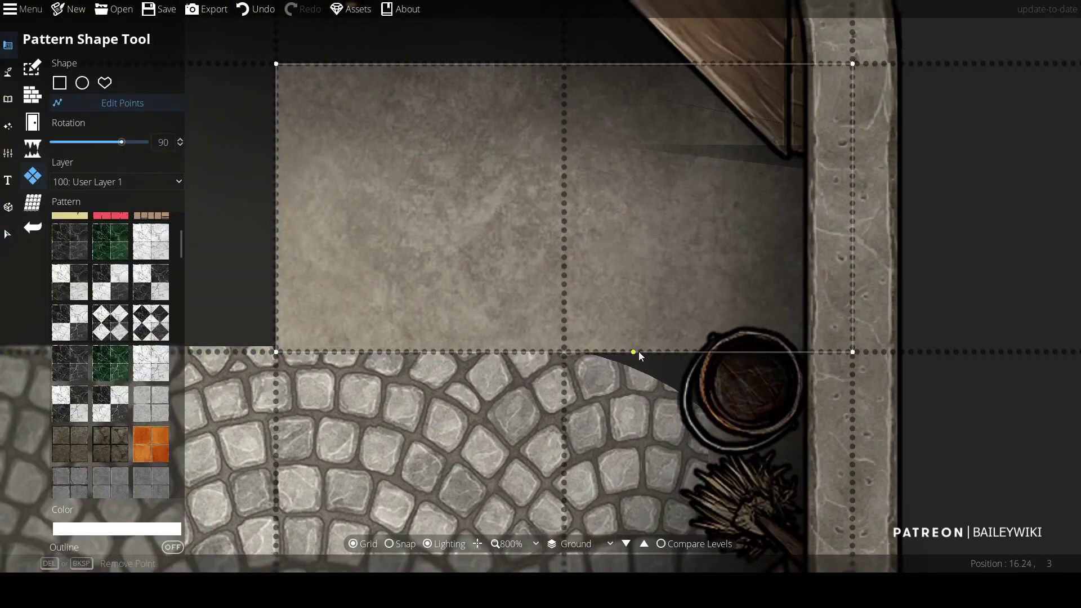
{"action": "left_click_drag", "start_coordinate": [629, 351], "coordinate": [330, 89]}
{"action": "left_click_drag", "start_coordinate": [276, 352], "coordinate": [331, 352]}
{"action": "left_click_drag", "start_coordinate": [592, 222], "coordinate": [784, 92]}
{"action": "left_click_drag", "start_coordinate": [809, 206], "coordinate": [777, 320]}
{"action": "key", "text": "Delete"}
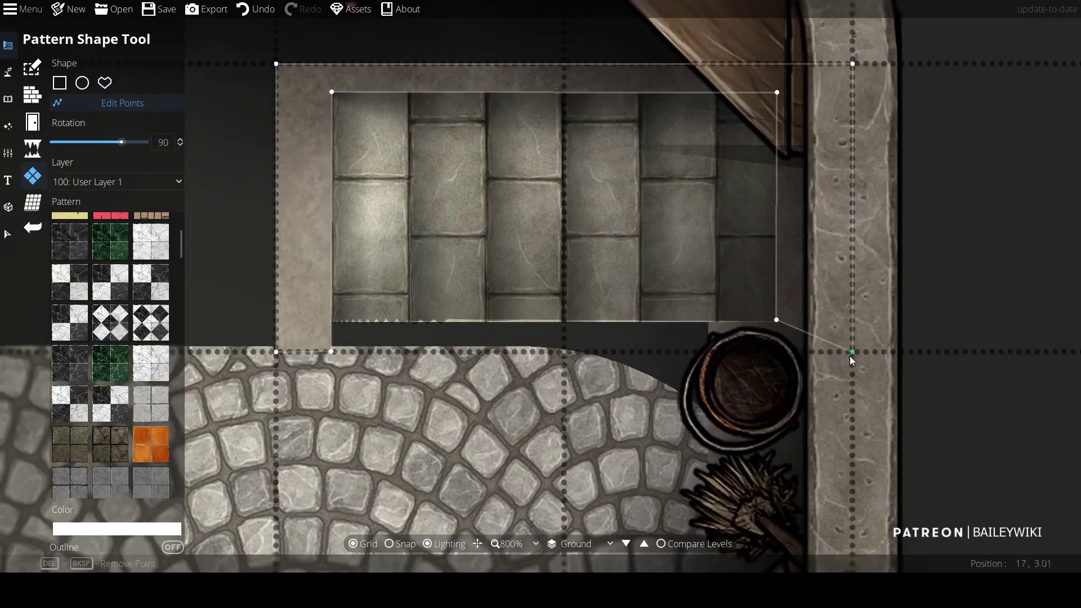
Step: Close the stone border along the stairs' south side and straighten the opening's lower corners
{"action": "left_click_drag", "start_coordinate": [332, 353], "coordinate": [330, 317]}
{"action": "left_click", "coordinate": [407, 349]}
{"action": "left_click", "coordinate": [330, 347]}
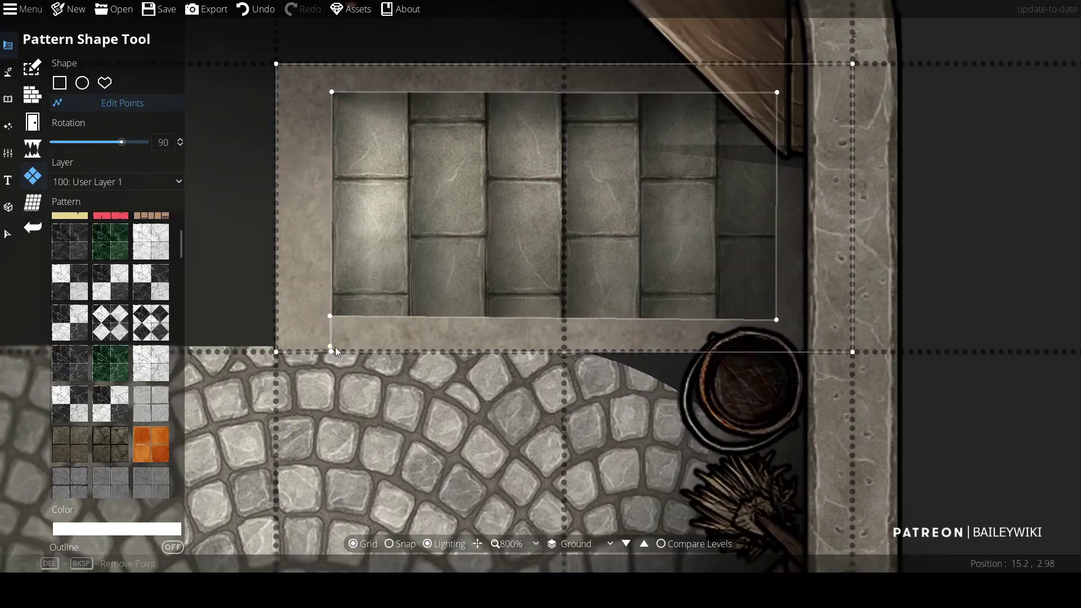
{"action": "left_click_drag", "start_coordinate": [778, 320], "coordinate": [780, 319]}
Step: Darken the east end of the northeast tower's stairs with a shadow path 1.58 wide, with both transitions set to None
{"action": "scroll", "coordinate": [1009, 222], "scroll_direction": "down", "scroll_amount": 5}
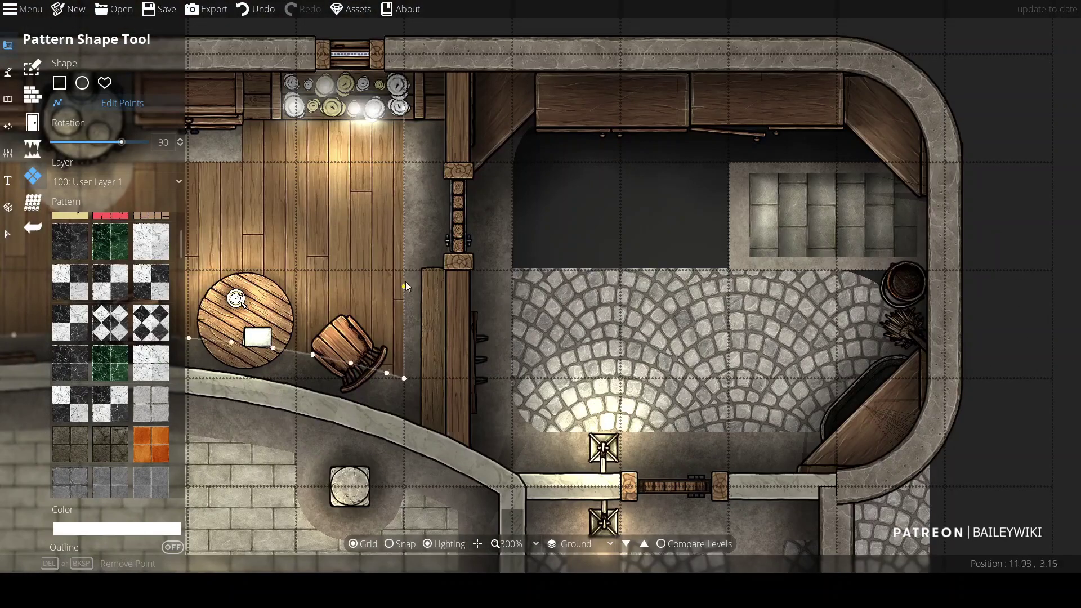
{"action": "left_click", "coordinate": [7, 239]}
{"action": "scroll", "coordinate": [931, 239], "scroll_direction": "up", "scroll_amount": 1}
{"action": "scroll", "coordinate": [639, 272], "scroll_direction": "up", "scroll_amount": 4}
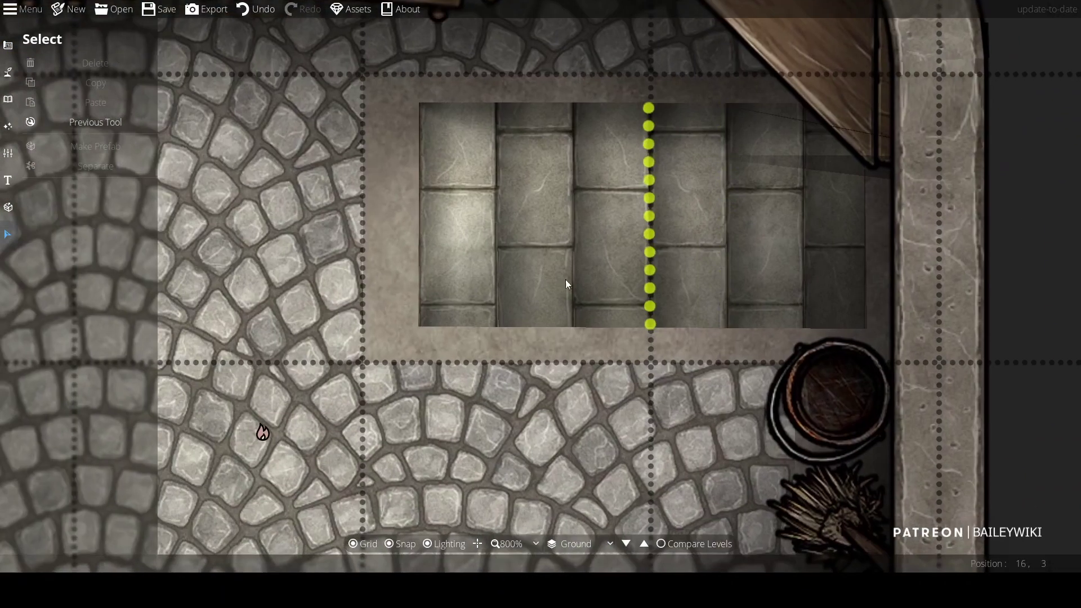
{"action": "left_click", "coordinate": [10, 73]}
{"action": "left_click", "coordinate": [138, 242]}
{"action": "left_click", "coordinate": [137, 259]}
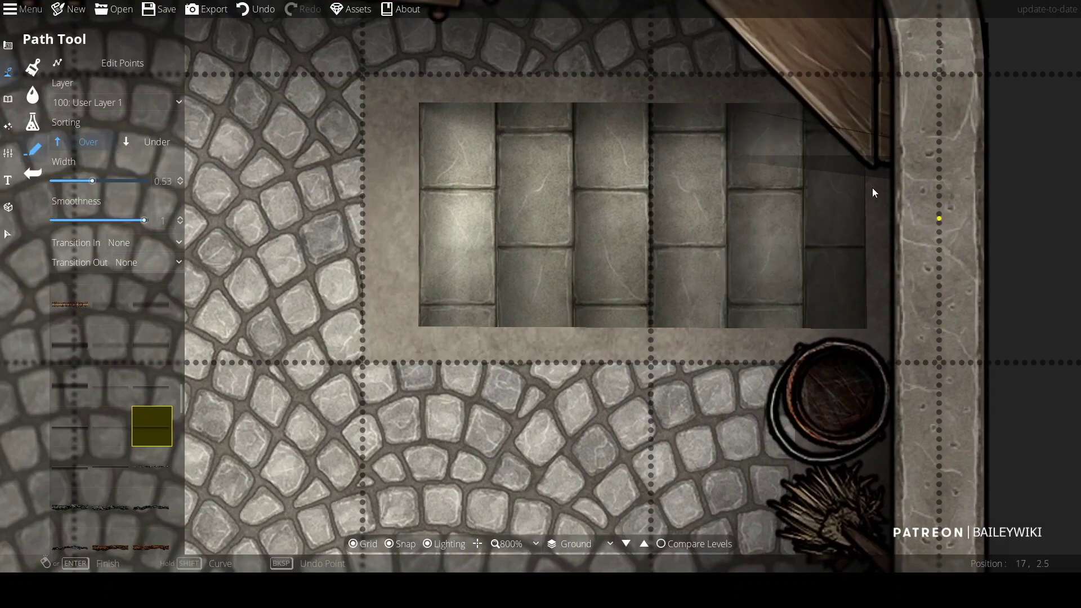
{"action": "scroll", "coordinate": [912, 319], "scroll_direction": "down", "scroll_amount": 6}
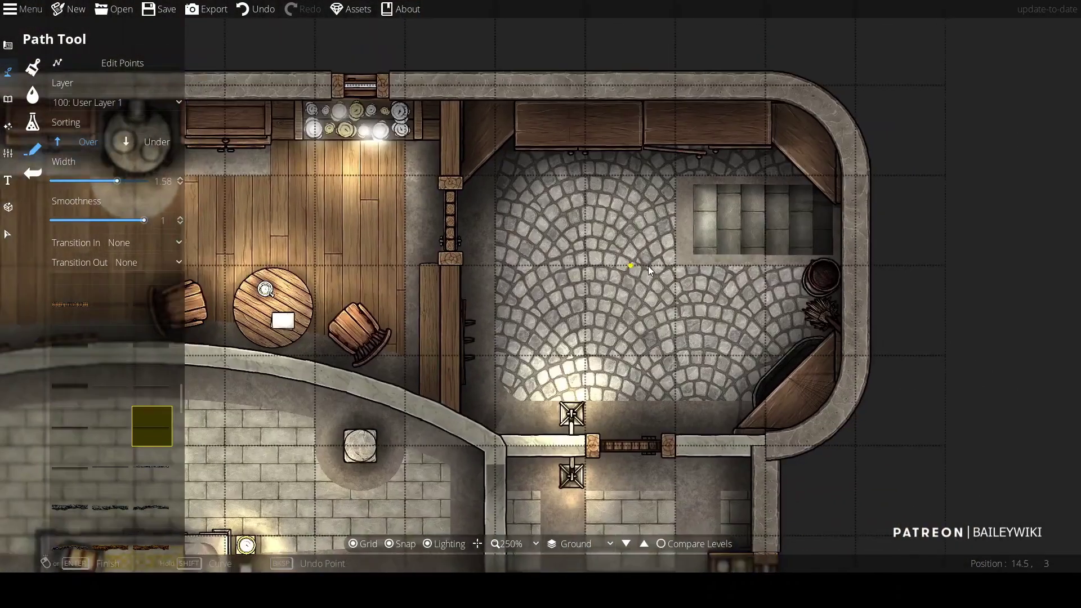
{"action": "scroll", "coordinate": [321, 256], "scroll_direction": "up", "scroll_amount": 5}
{"action": "scroll", "coordinate": [350, 231], "scroll_direction": "down", "scroll_amount": 5}
{"action": "scroll", "coordinate": [377, 205], "scroll_direction": "up", "scroll_amount": 4}
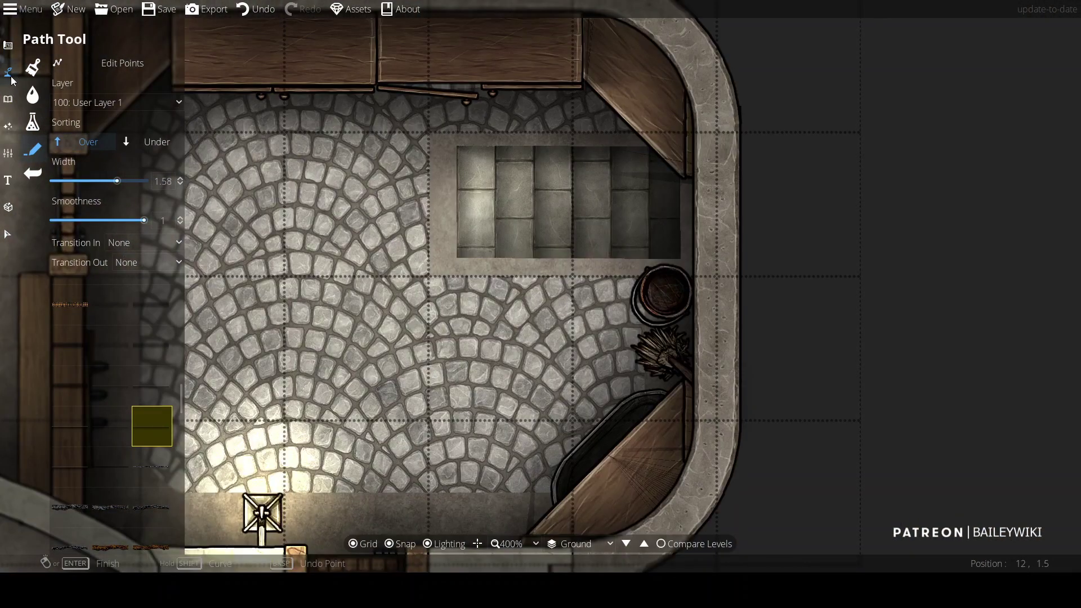
Step: Outline the stair opening with the Wibbly-Wobbly-Line path at width 0.71 on layer 200: User Layer 2
{"action": "left_click_drag", "start_coordinate": [182, 397], "coordinate": [171, 512]}
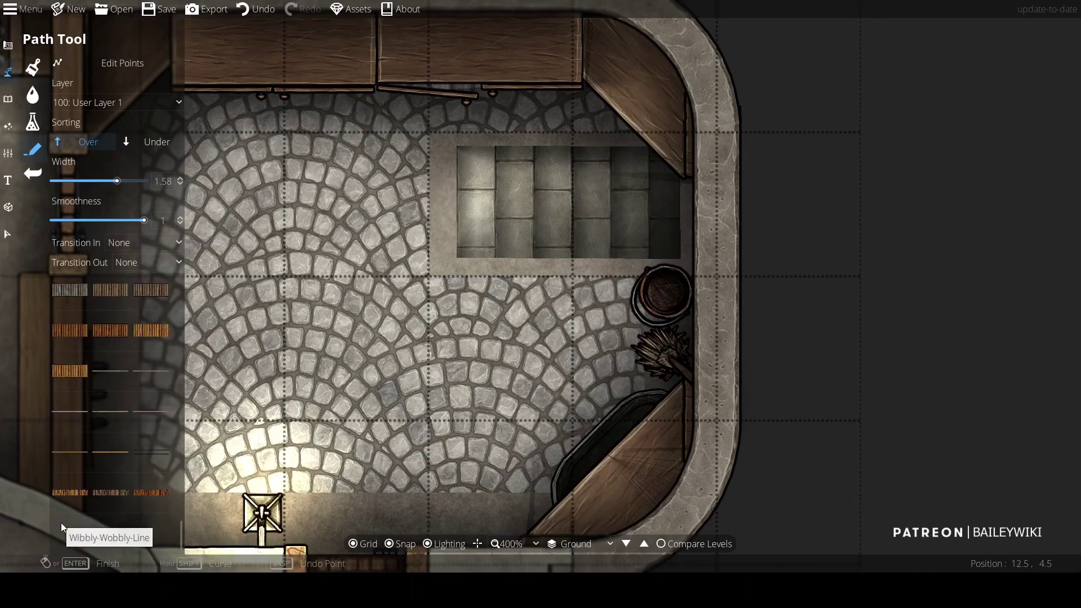
{"action": "left_click", "coordinate": [100, 181]}
{"action": "scroll", "coordinate": [432, 147], "scroll_direction": "up", "scroll_amount": 2}
{"action": "key", "text": "ctrl+z"}
{"action": "left_click", "coordinate": [428, 139]}
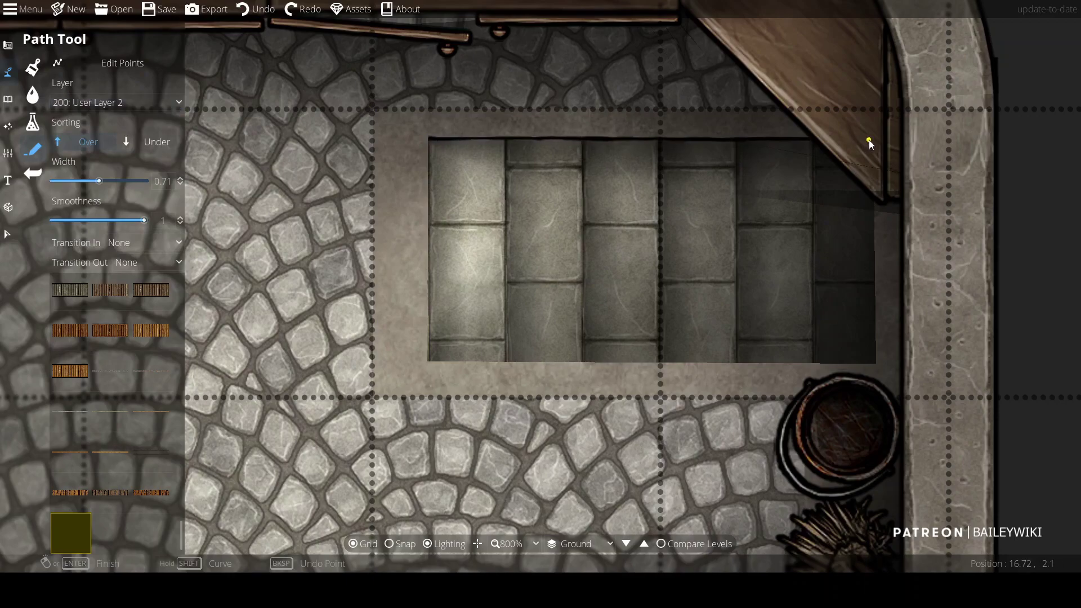
{"action": "left_click", "coordinate": [433, 359]}
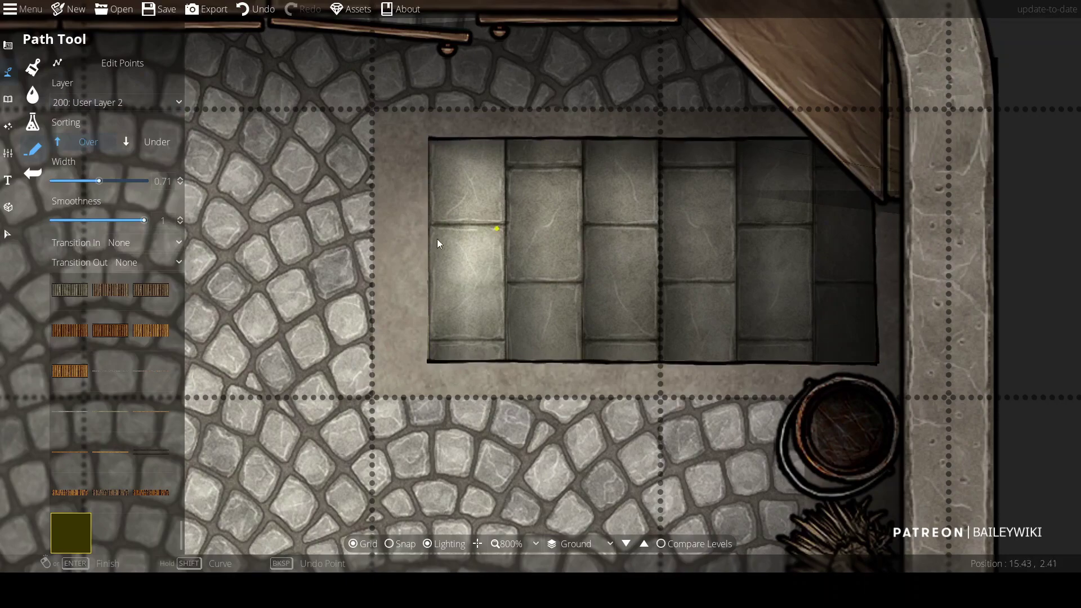
{"action": "scroll", "coordinate": [546, 252], "scroll_direction": "down", "scroll_amount": 5}
{"action": "scroll", "coordinate": [495, 223], "scroll_direction": "up", "scroll_amount": 2}
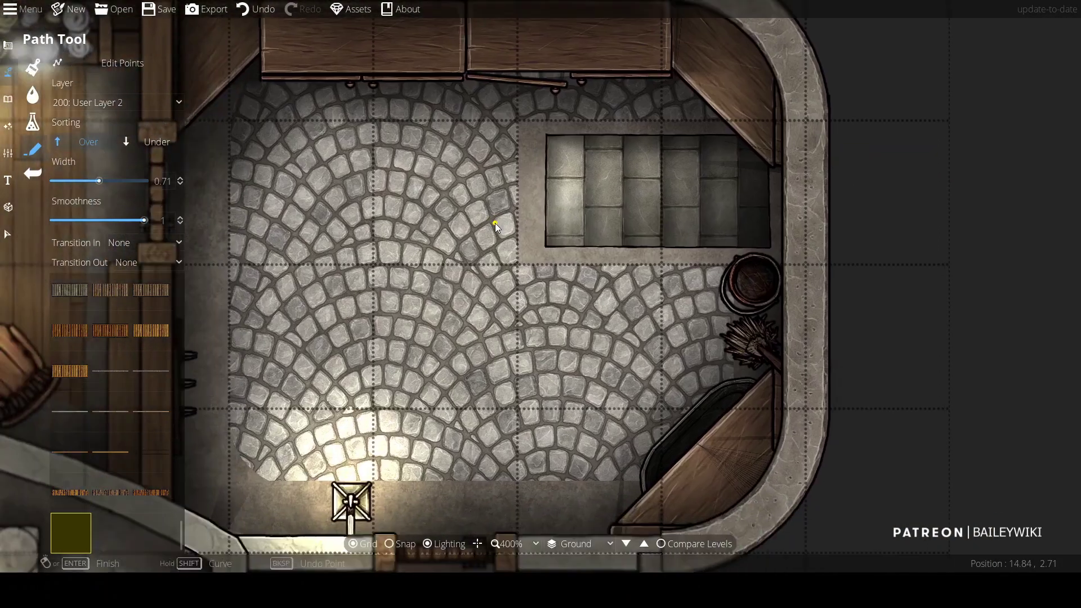
{"action": "scroll", "coordinate": [631, 192], "scroll_direction": "down", "scroll_amount": 2}
{"action": "scroll", "coordinate": [599, 216], "scroll_direction": "up", "scroll_amount": 1}
{"action": "left_click_drag", "start_coordinate": [600, 216], "coordinate": [504, 241]}
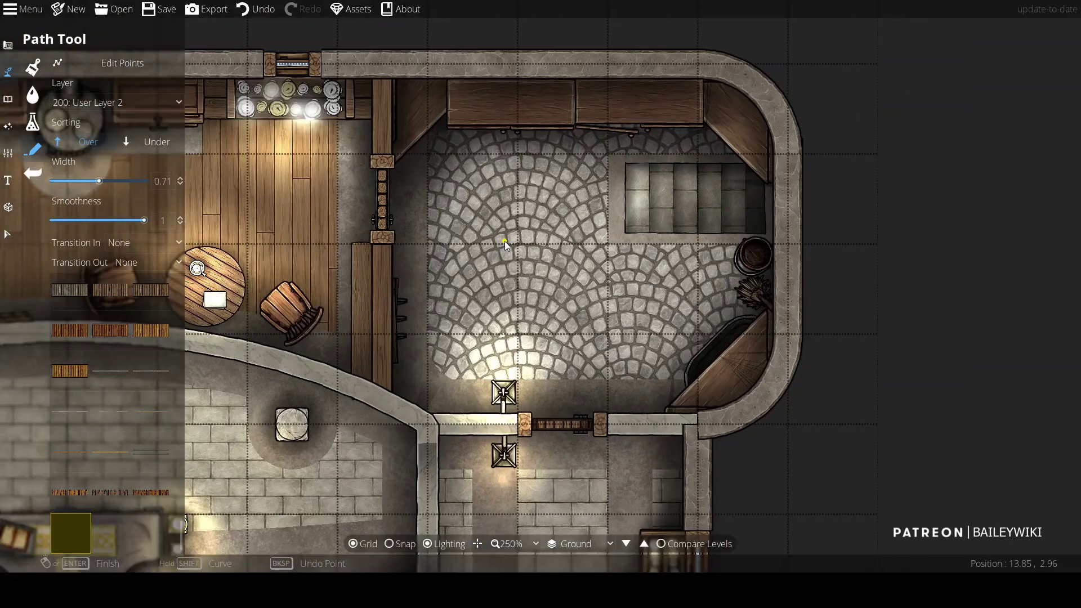
{"action": "scroll", "coordinate": [704, 238], "scroll_direction": "up", "scroll_amount": 1}
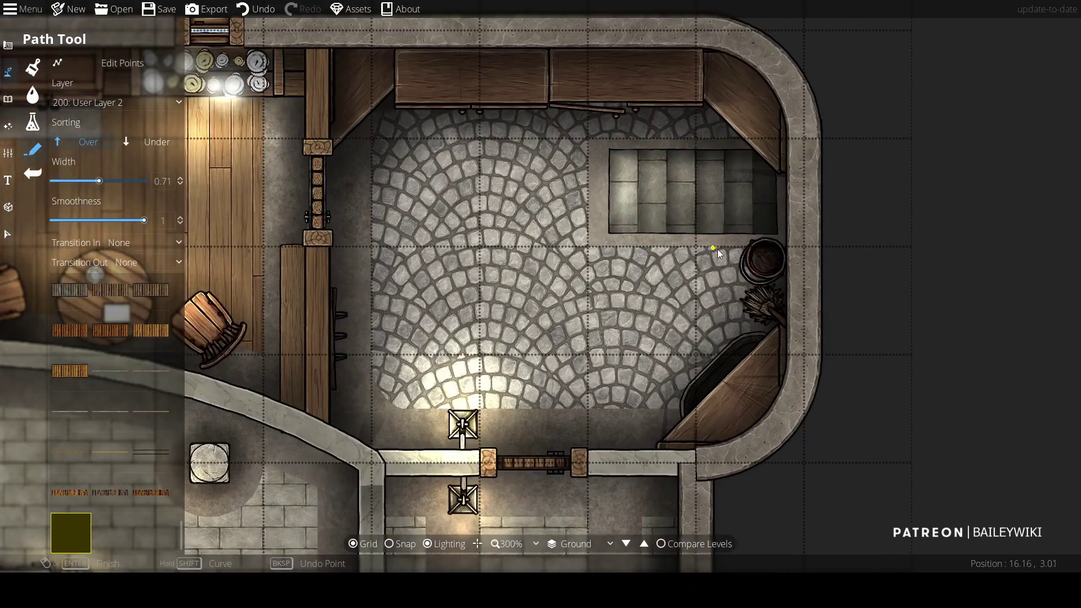
Step: Edit the outline path's points to pull its east side in, so it encloses only the four western treads
{"action": "scroll", "coordinate": [665, 221], "scroll_direction": "up", "scroll_amount": 5}
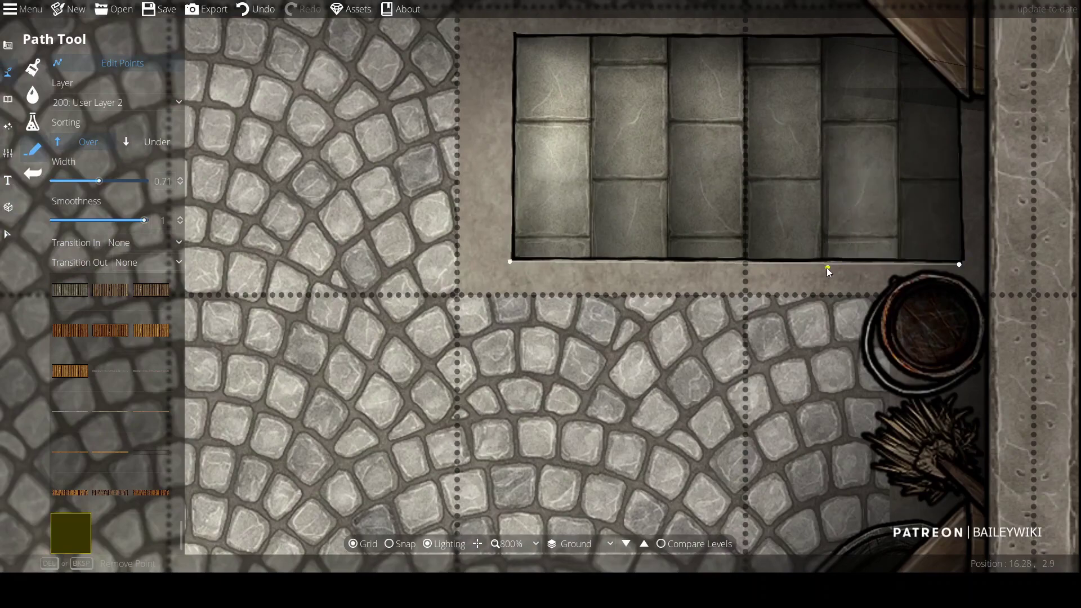
{"action": "left_click_drag", "start_coordinate": [830, 270], "coordinate": [719, 387]}
{"action": "left_click", "coordinate": [868, 166]}
{"action": "left_click_drag", "start_coordinate": [868, 166], "coordinate": [729, 174]}
{"action": "left_click", "coordinate": [857, 393]}
{"action": "right_click", "coordinate": [860, 261]}
Step: Edit the stone border's points to pull its opening and outer east corners in around the shortened stair outline
{"action": "left_click", "coordinate": [8, 45]}
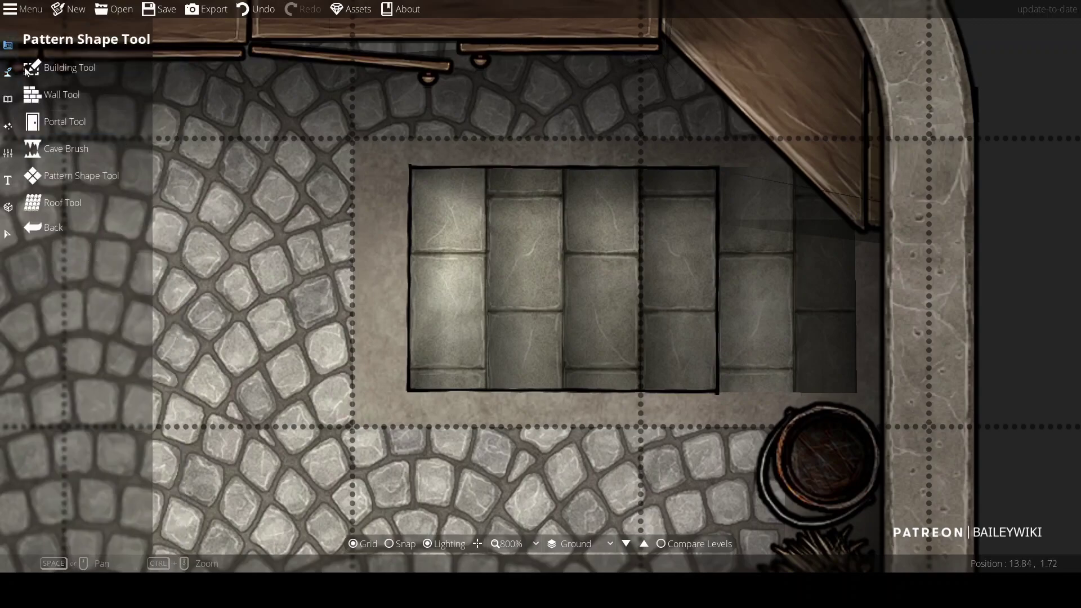
{"action": "left_click", "coordinate": [857, 394]}
{"action": "left_click_drag", "start_coordinate": [859, 395], "coordinate": [716, 393]}
{"action": "left_click_drag", "start_coordinate": [855, 167], "coordinate": [719, 168]}
{"action": "key", "text": "ctrl+z"}
{"action": "key", "text": "ctrl+z"}
{"action": "key", "text": "ctrl+z"}
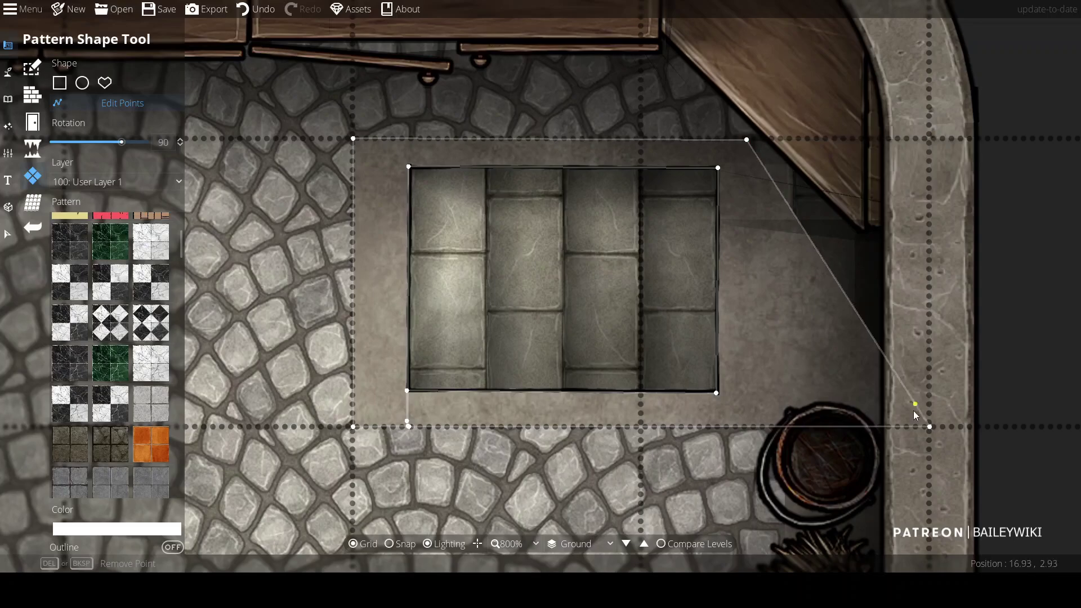
{"action": "left_click_drag", "start_coordinate": [855, 397], "coordinate": [748, 398]}
{"action": "left_click_drag", "start_coordinate": [854, 164], "coordinate": [749, 164]}
Step: Undo the last changes made around the shortened staircase
{"action": "scroll", "coordinate": [895, 341], "scroll_direction": "down", "scroll_amount": 5}
{"action": "key", "text": "ctrl+z"}
{"action": "key", "text": "ctrl+z"}
{"action": "key", "text": "ctrl+z"}
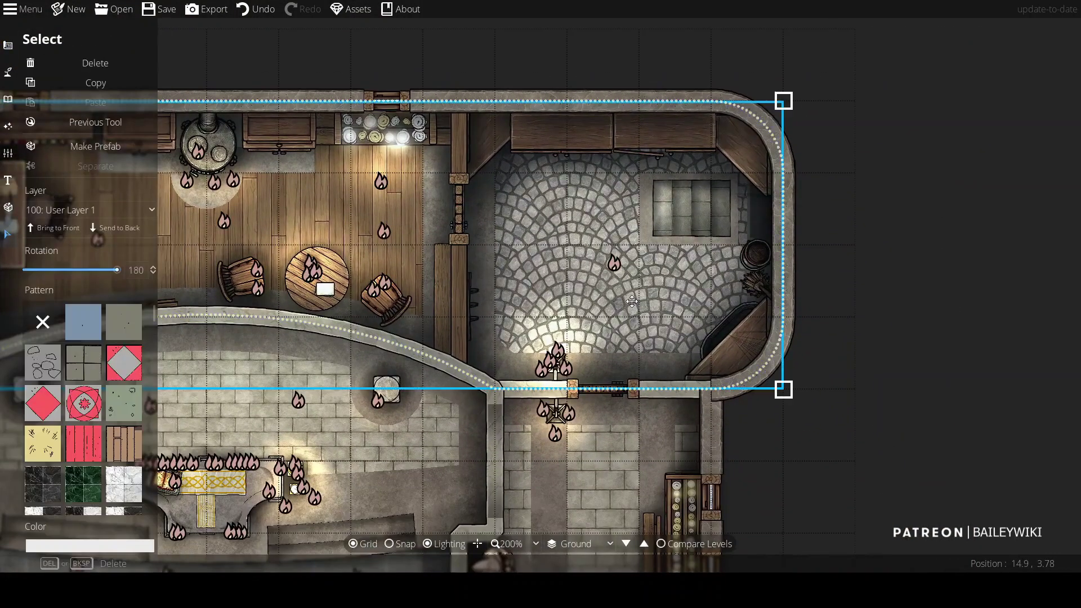
{"action": "scroll", "coordinate": [839, 239], "scroll_direction": "up", "scroll_amount": 3}
{"action": "scroll", "coordinate": [732, 299], "scroll_direction": "down", "scroll_amount": 2}
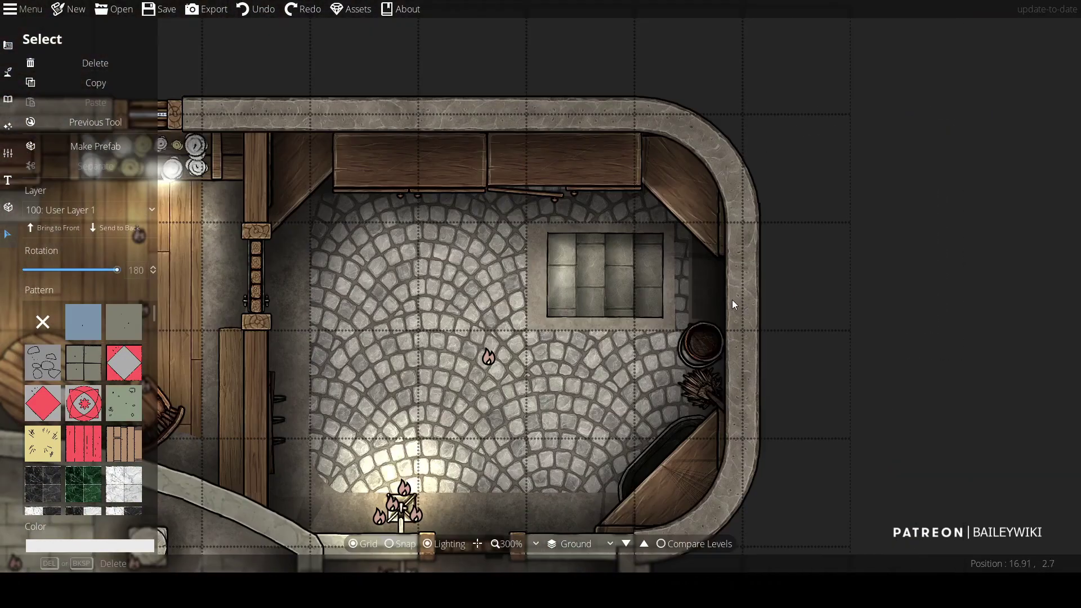
Step: Shade the east end of the shortened stairs with wide shadow paths on layer 100: User Layer 1, up to width 3.29
{"action": "left_click", "coordinate": [50, 69]}
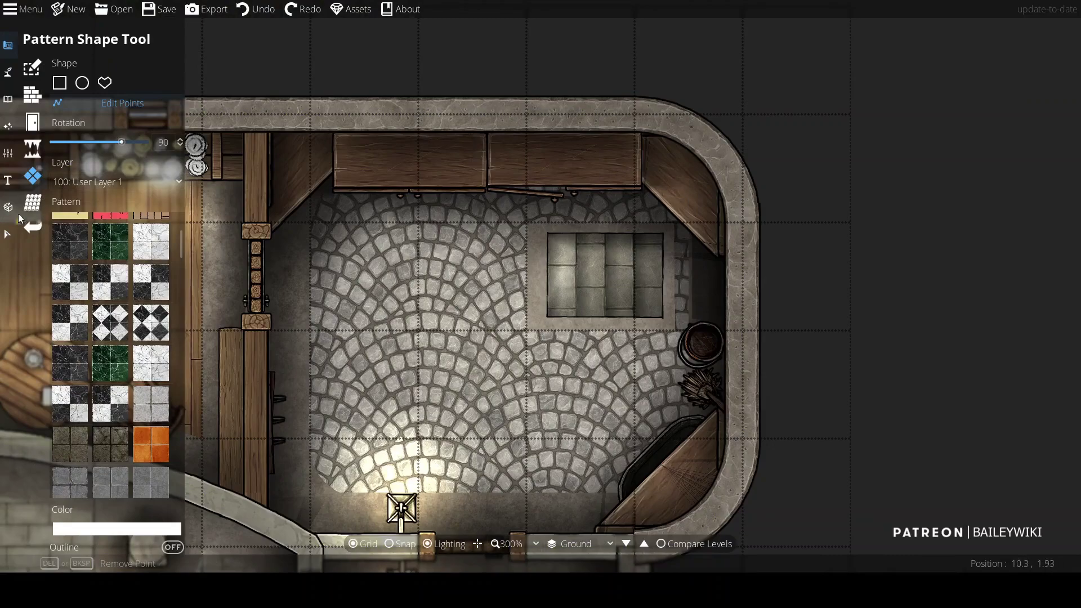
{"action": "left_click", "coordinate": [9, 235]}
{"action": "left_click", "coordinate": [57, 150]}
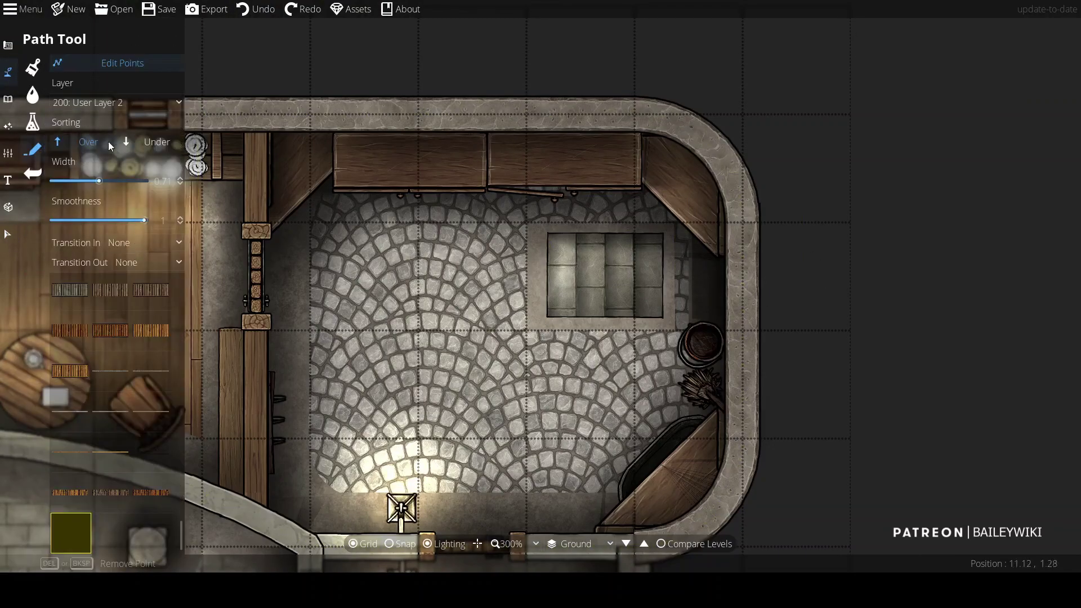
{"action": "scroll", "coordinate": [130, 407], "scroll_direction": "up", "scroll_amount": 5}
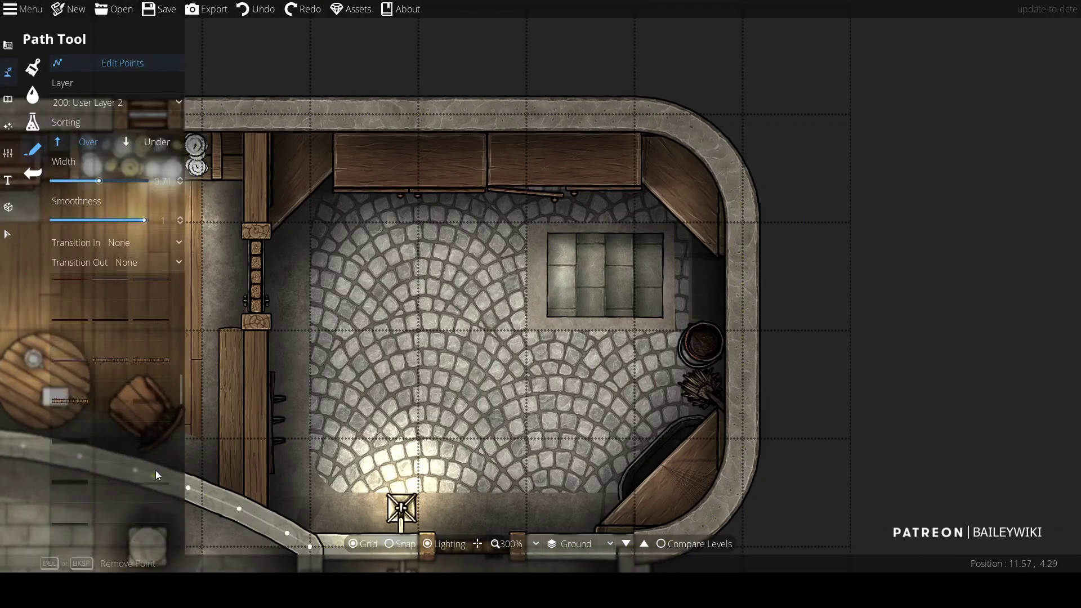
{"action": "key", "text": "Escape"}
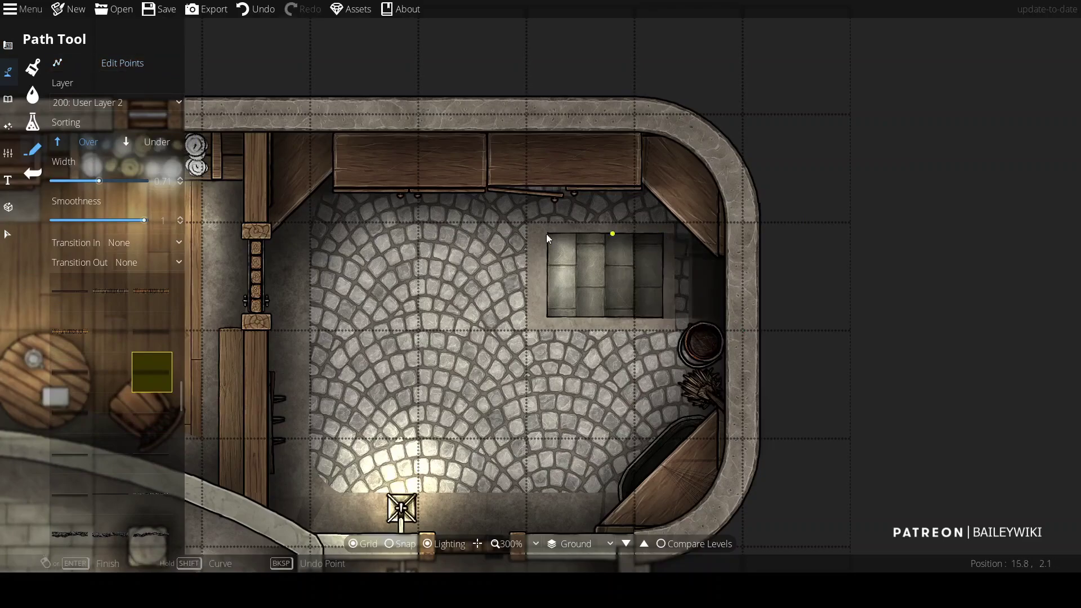
{"action": "scroll", "coordinate": [156, 313], "scroll_direction": "down", "scroll_amount": 2}
{"action": "left_click", "coordinate": [692, 342]}
{"action": "left_click", "coordinate": [150, 104]}
{"action": "left_click", "coordinate": [84, 213]}
{"action": "left_click", "coordinate": [670, 325]}
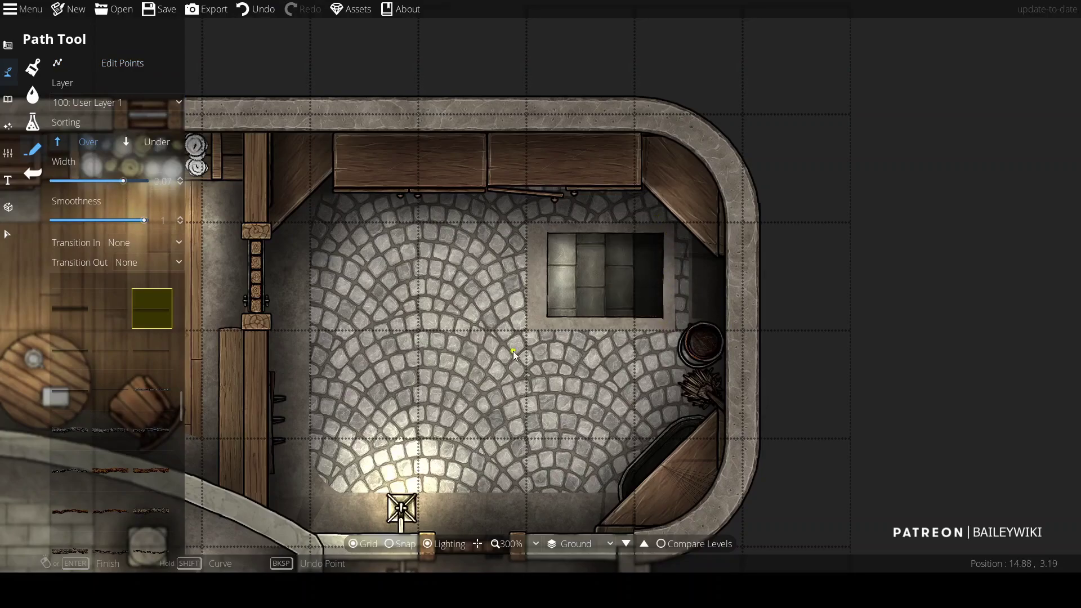
{"action": "scroll", "coordinate": [513, 352], "scroll_direction": "down", "scroll_amount": 1}
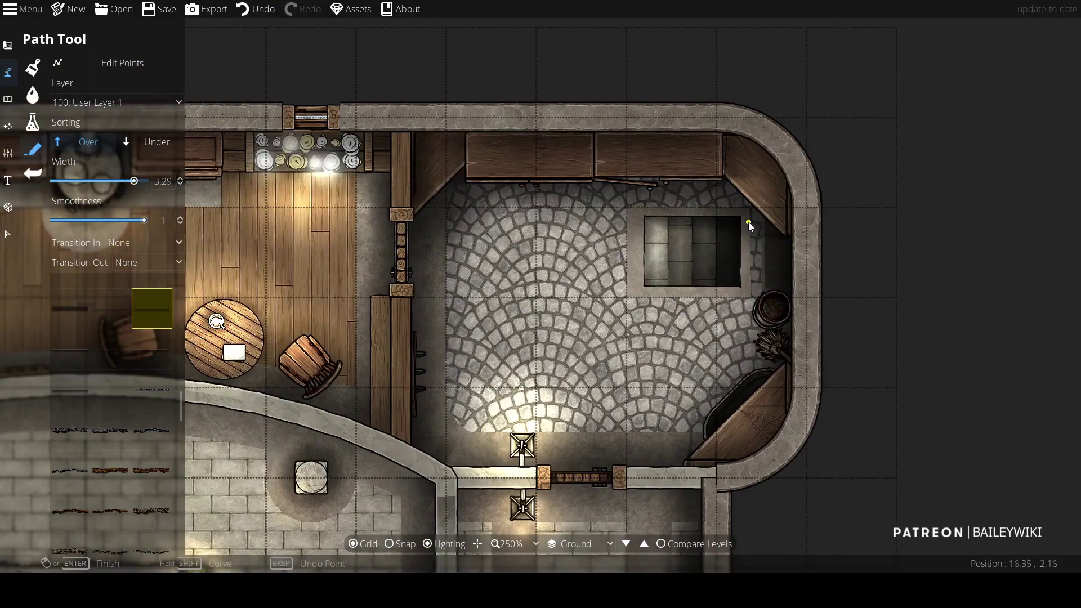
{"action": "scroll", "coordinate": [494, 232], "scroll_direction": "down", "scroll_amount": 2}
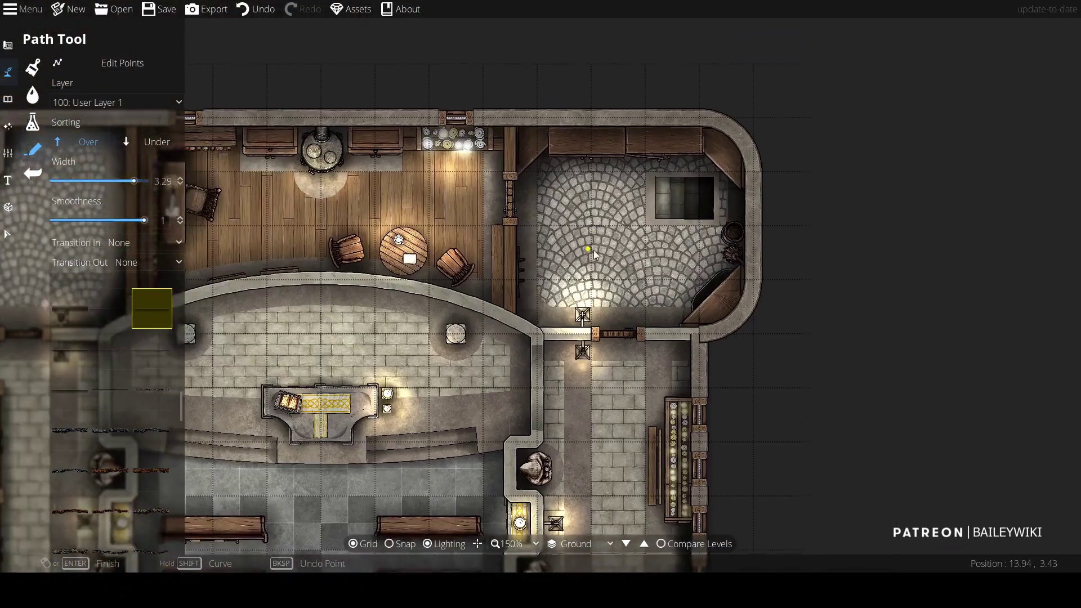
Step: Copy the northwest tower's spiral staircase from Ground to the 2nd Level and fit it into the tower's northwest corner
{"action": "key", "text": "v"}
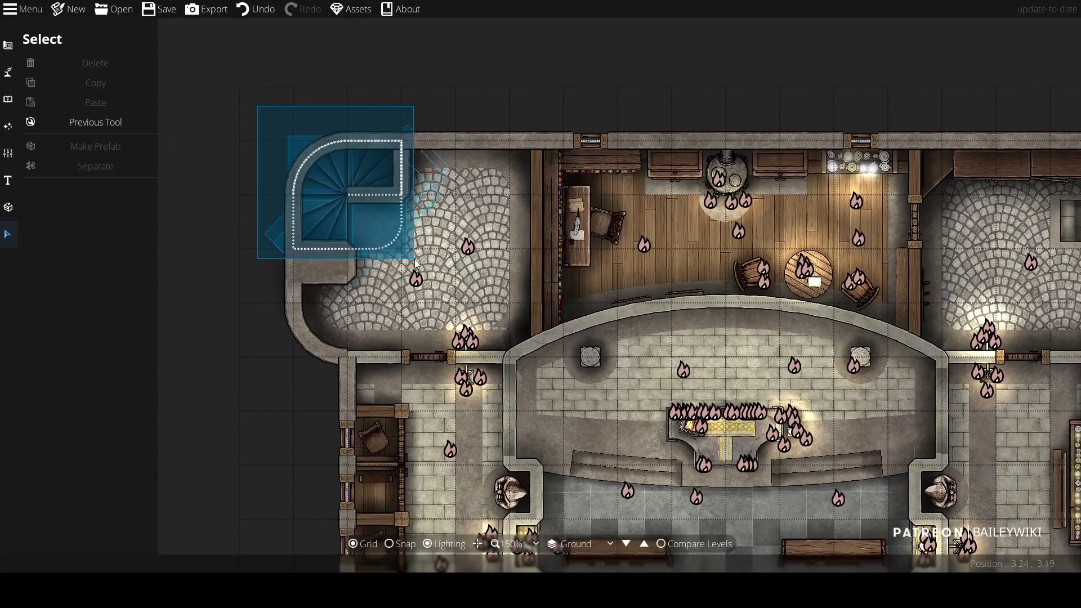
{"action": "left_click", "coordinate": [411, 256]}
{"action": "left_click", "coordinate": [645, 544]}
{"action": "key", "text": "ctrl+v"}
{"action": "left_click_drag", "start_coordinate": [512, 264], "coordinate": [333, 186]}
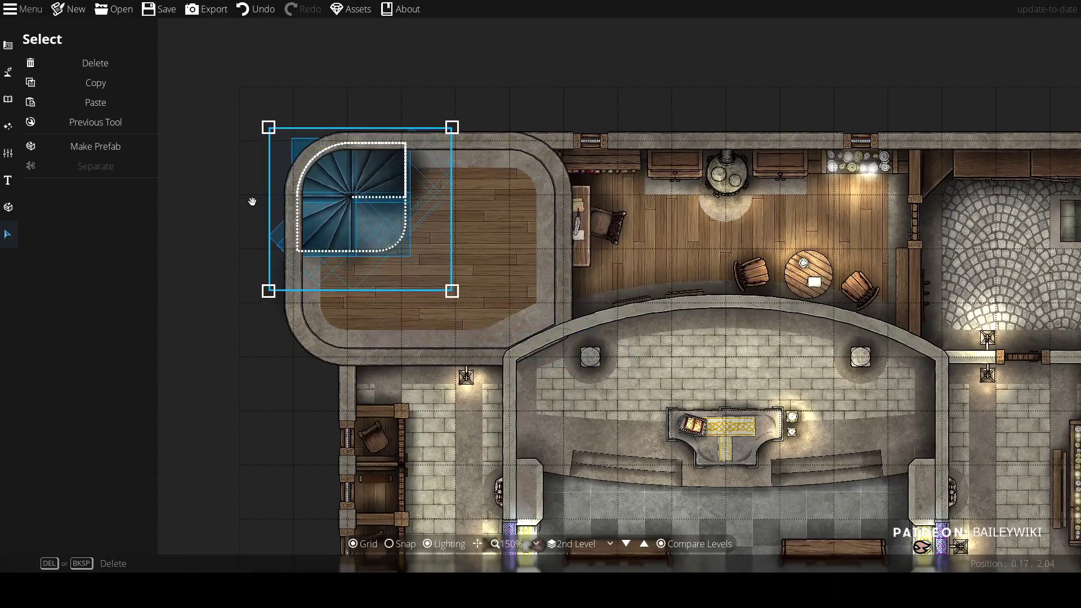
{"action": "scroll", "coordinate": [468, 42], "scroll_direction": "up", "scroll_amount": 3}
{"action": "left_click", "coordinate": [394, 169]}
{"action": "left_click", "coordinate": [157, 326]}
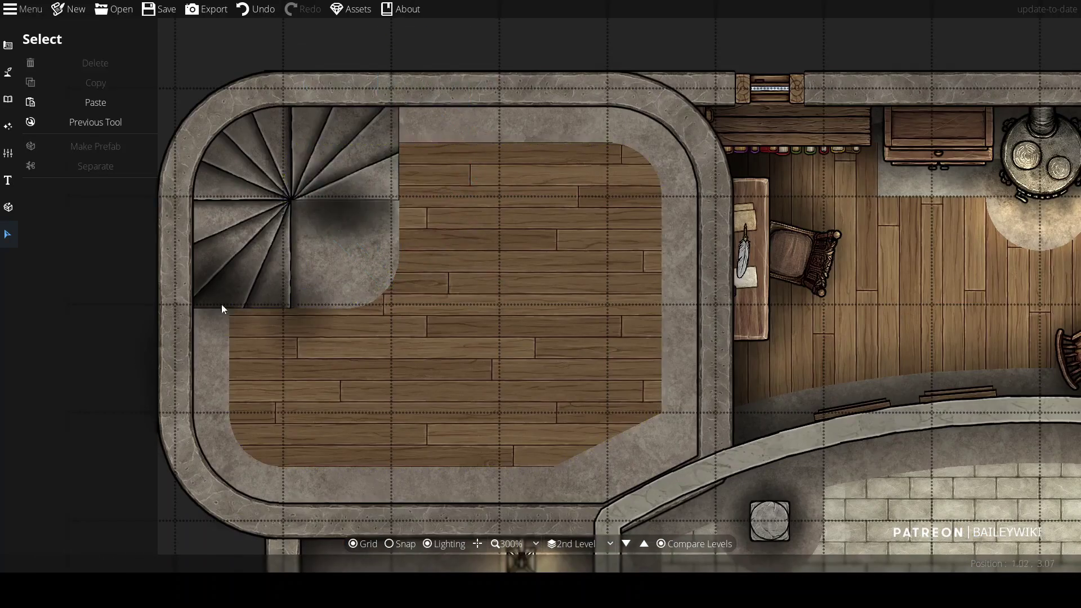
Step: Delete the copied shadow pieces lying over the 2nd Level spiral staircase
{"action": "left_click", "coordinate": [561, 299]}
{"action": "left_click_drag", "start_coordinate": [558, 294], "coordinate": [669, 259]}
{"action": "mouse_move", "coordinate": [303, 305]}
{"action": "left_mouse_down"}
{"action": "mouse_move", "coordinate": [621, 220]}
{"action": "mouse_move", "coordinate": [653, 180]}
{"action": "left_mouse_up"}
{"action": "key", "text": "Delete"}
{"action": "left_click", "coordinate": [532, 150]}
{"action": "key", "text": "Delete"}
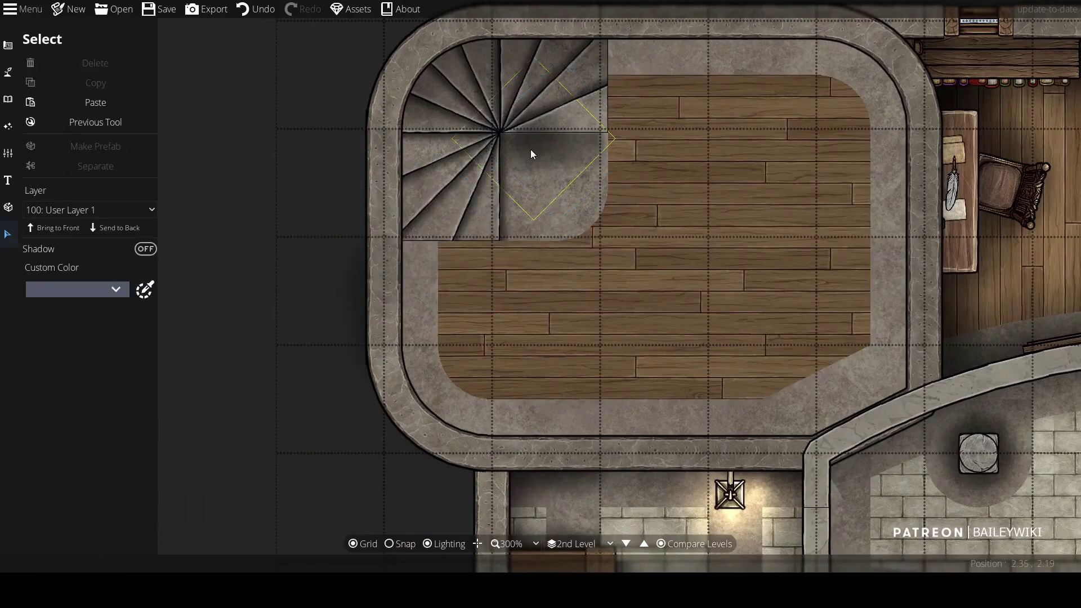
{"action": "key", "text": "Escape"}
{"action": "scroll", "coordinate": [276, 288], "scroll_direction": "down", "scroll_amount": 4}
{"action": "scroll", "coordinate": [224, 334], "scroll_direction": "up", "scroll_amount": 3}
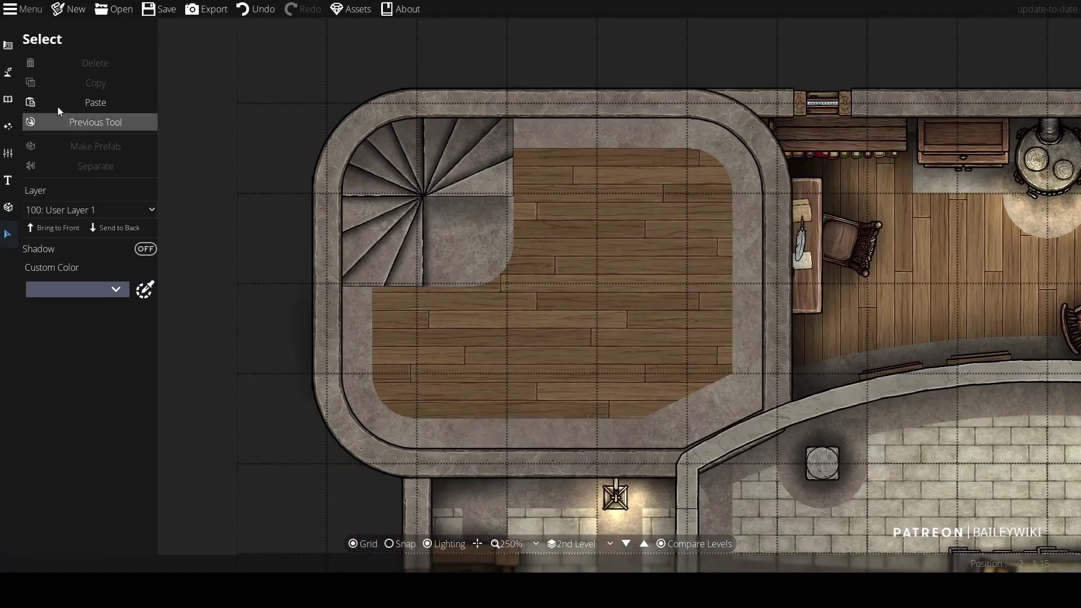
Step: Set the Wall tool to the stone wall style with Under sorting and the same color as the tower's outer wall
{"action": "left_click", "coordinate": [8, 45]}
{"action": "left_click", "coordinate": [62, 94]}
{"action": "left_click", "coordinate": [71, 350]}
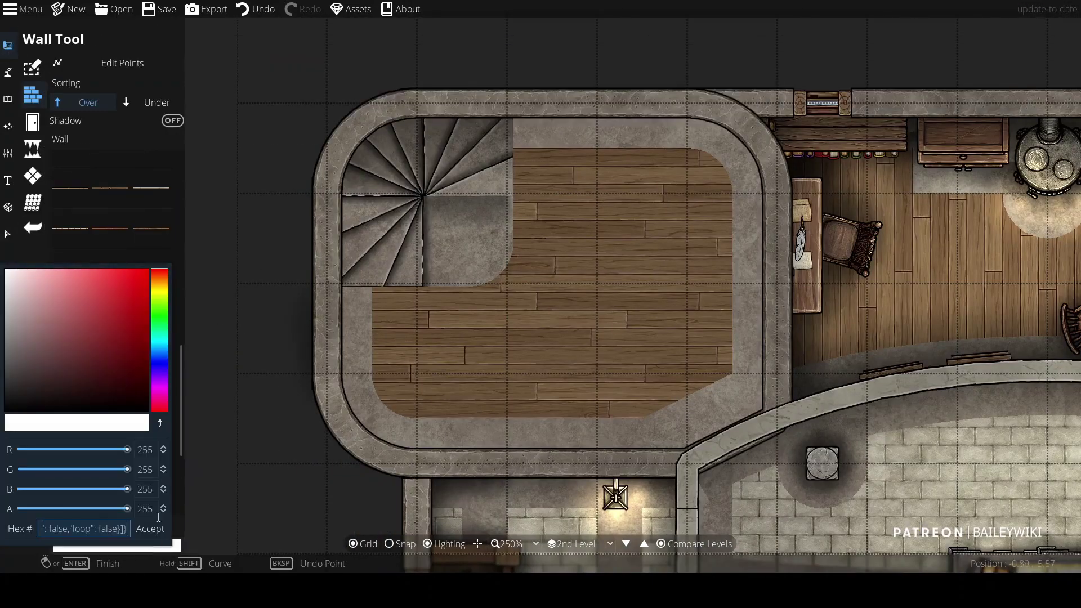
{"action": "key", "text": "v"}
{"action": "left_click", "coordinate": [311, 314]}
{"action": "scroll", "coordinate": [84, 394], "scroll_direction": "down", "scroll_amount": 3}
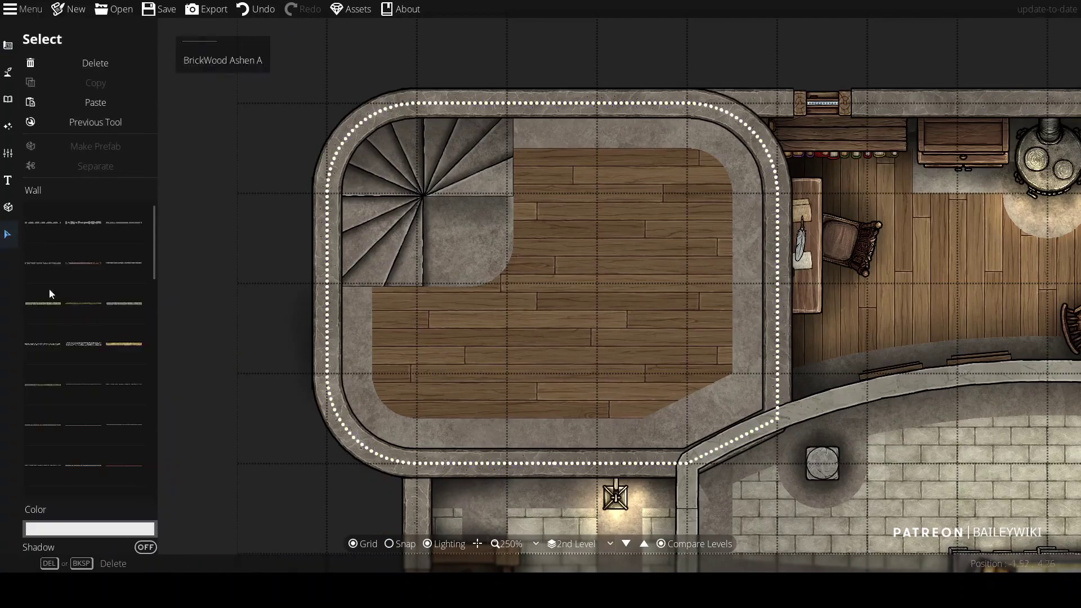
{"action": "left_click", "coordinate": [8, 45]}
{"action": "left_click", "coordinate": [62, 95]}
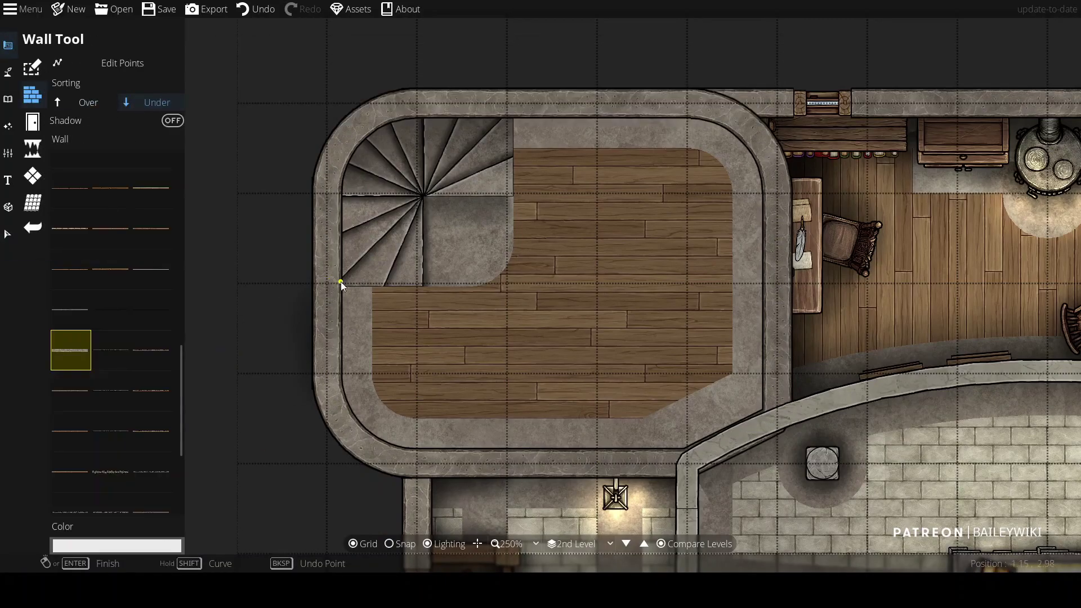
Step: Draw hooked stone walls at the spiral staircase's south and east ends, plus a short wall running north to its center
{"action": "left_click", "coordinate": [341, 344]}
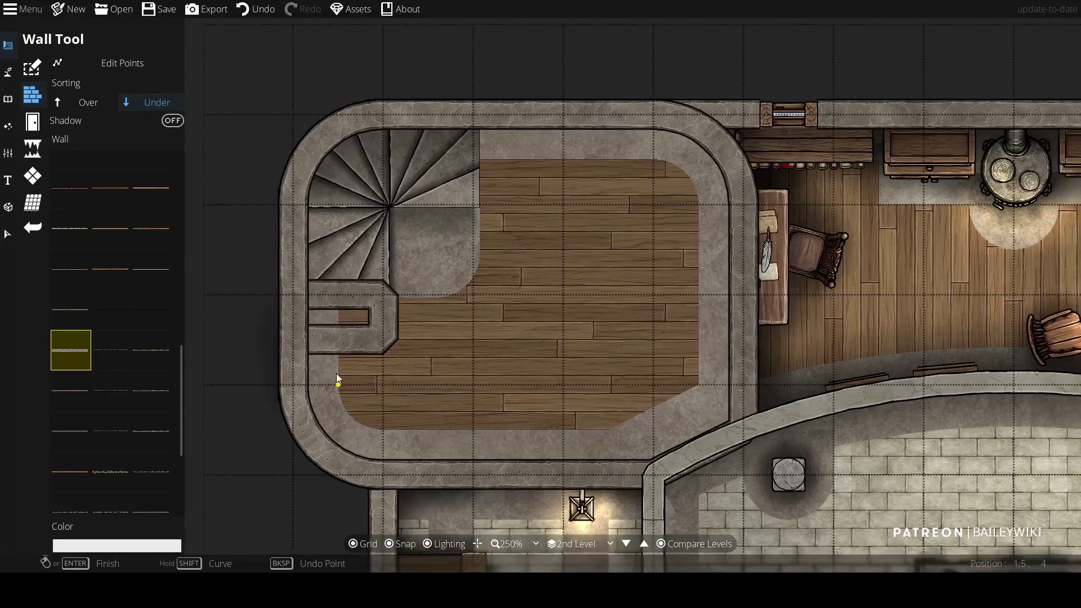
{"action": "left_click", "coordinate": [379, 339]}
{"action": "left_click", "coordinate": [398, 215]}
{"action": "scroll", "coordinate": [386, 309], "scroll_direction": "up", "scroll_amount": 1}
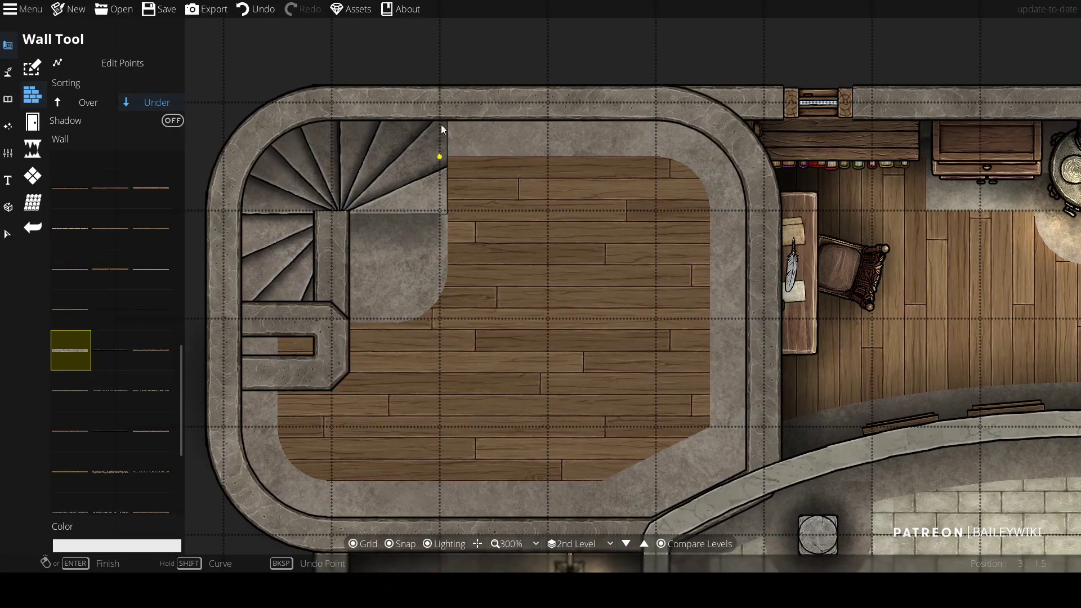
{"action": "left_click", "coordinate": [494, 212]}
{"action": "left_click", "coordinate": [494, 112]}
{"action": "key", "text": "Return"}
{"action": "scroll", "coordinate": [544, 191], "scroll_direction": "down", "scroll_amount": 3}
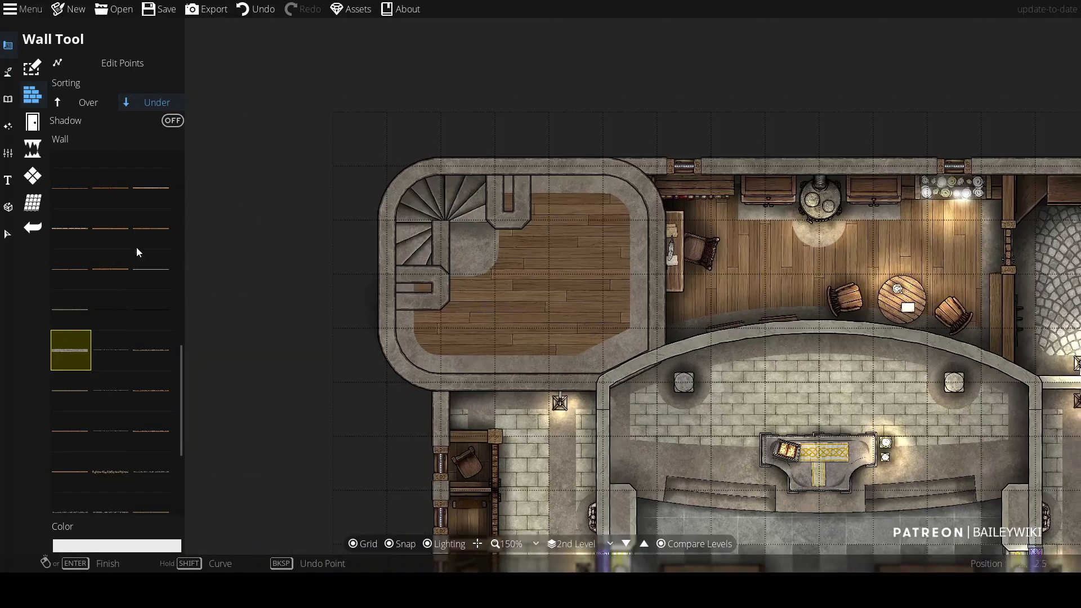
Step: Fill the hollow cores of the spiral staircase's two hooked end walls with the stone pattern on the 700: Above Walls layer
{"action": "left_click", "coordinate": [32, 178]}
{"action": "left_click", "coordinate": [115, 181]}
{"action": "left_click", "coordinate": [85, 394]}
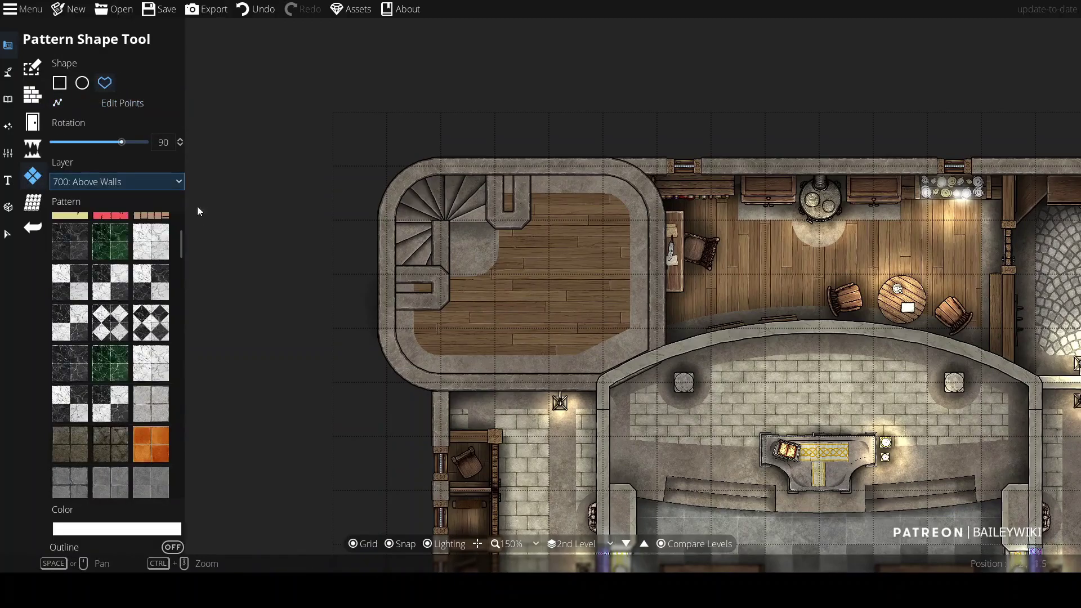
{"action": "scroll", "coordinate": [479, 325], "scroll_direction": "up", "scroll_amount": 3}
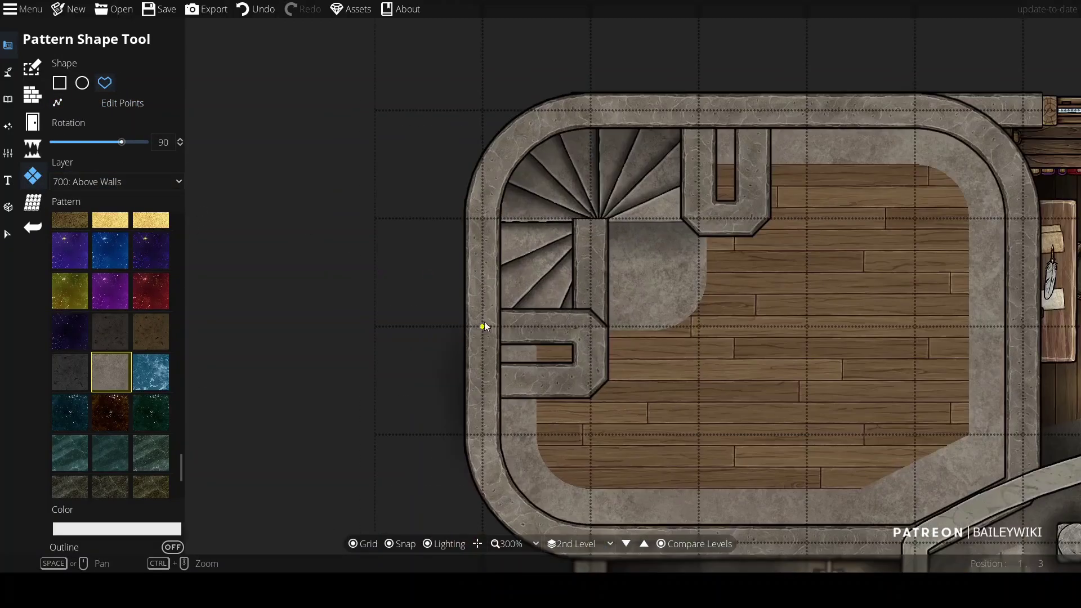
{"action": "left_click", "coordinate": [484, 383]}
{"action": "left_click", "coordinate": [541, 236]}
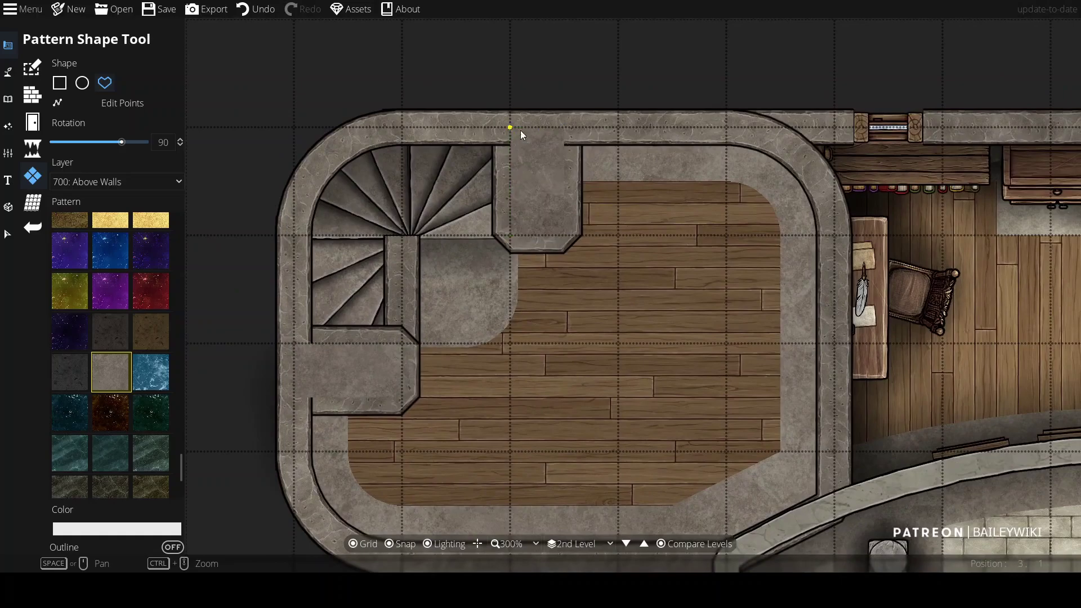
Step: Adjust the corner points of both stone fills, without snapping, so they blend flush into the tower's outer wall
{"action": "left_click", "coordinate": [115, 103]}
{"action": "scroll", "coordinate": [297, 329], "scroll_direction": "up", "scroll_amount": 3}
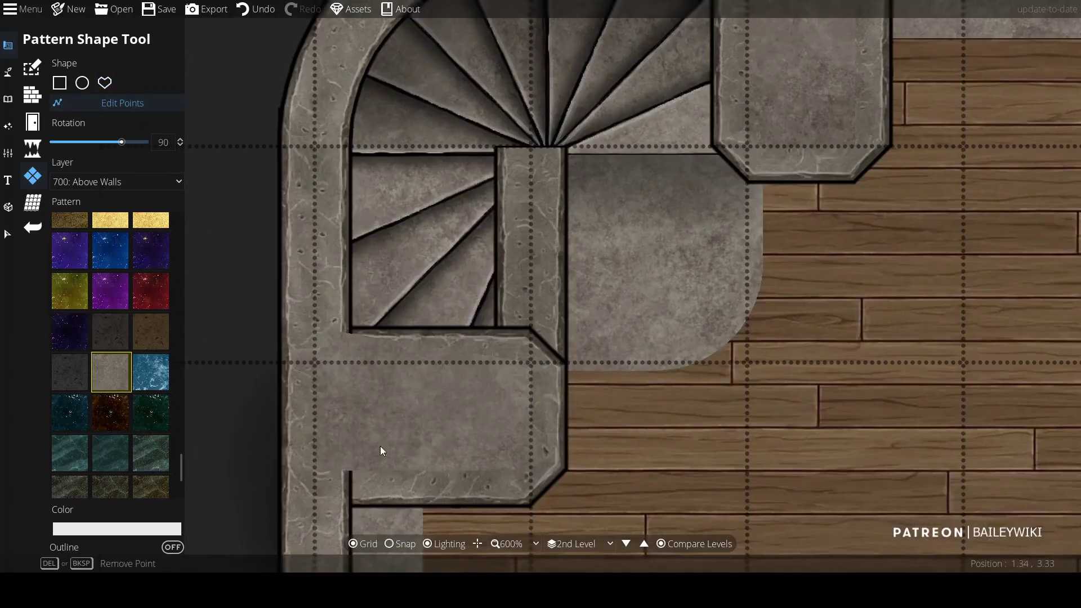
{"action": "scroll", "coordinate": [423, 439], "scroll_direction": "down", "scroll_amount": 2}
{"action": "scroll", "coordinate": [627, 103], "scroll_direction": "up", "scroll_amount": 2}
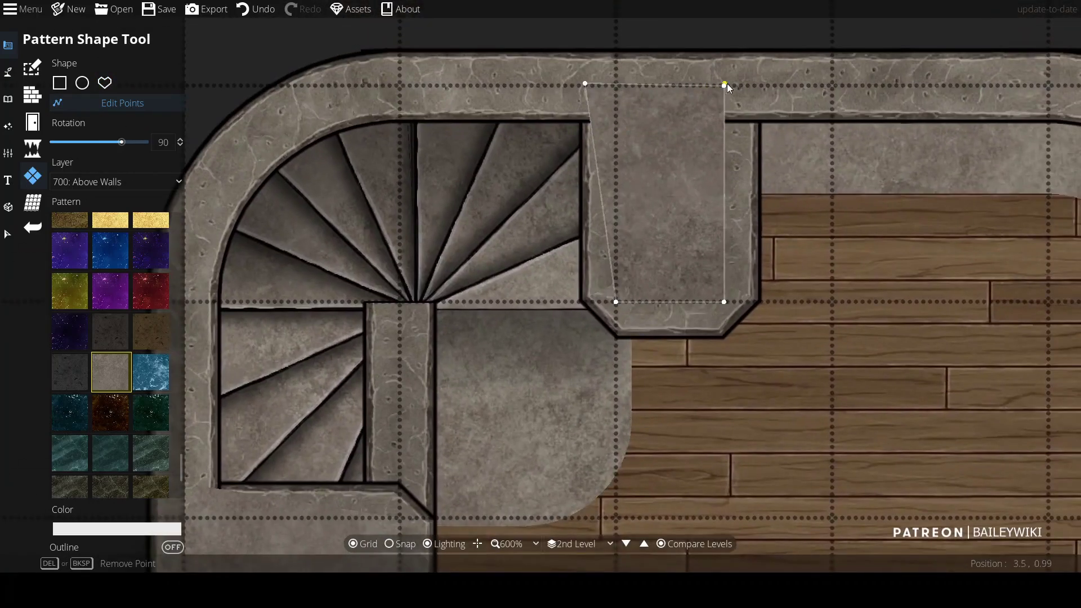
{"action": "scroll", "coordinate": [439, 259], "scroll_direction": "down", "scroll_amount": 5}
{"action": "scroll", "coordinate": [540, 278], "scroll_direction": "down", "scroll_amount": 3}
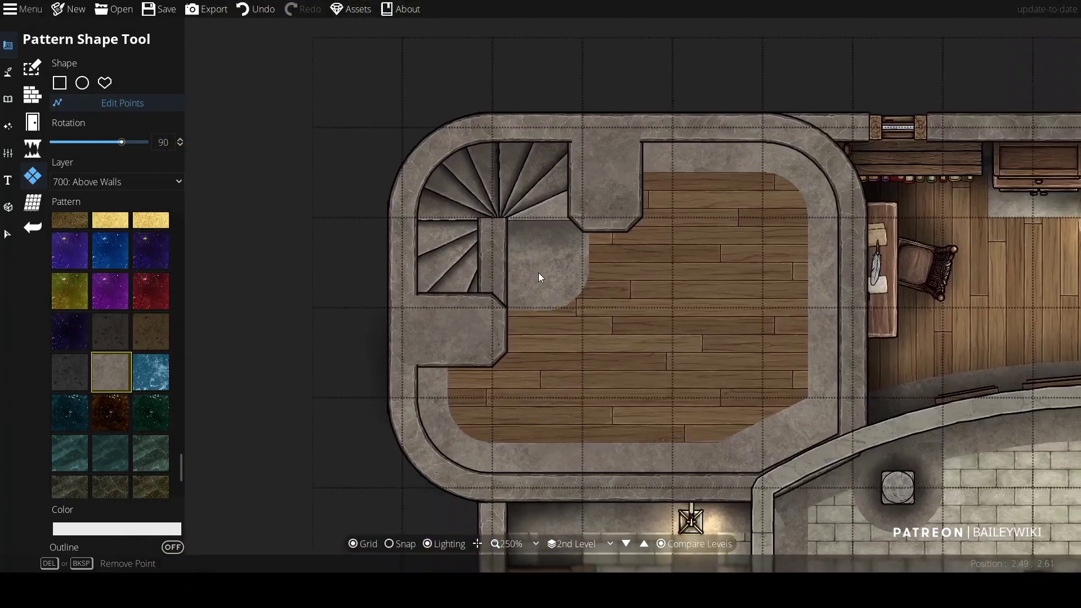
{"action": "scroll", "coordinate": [538, 272], "scroll_direction": "down", "scroll_amount": 5}
{"action": "scroll", "coordinate": [589, 280], "scroll_direction": "down", "scroll_amount": 3}
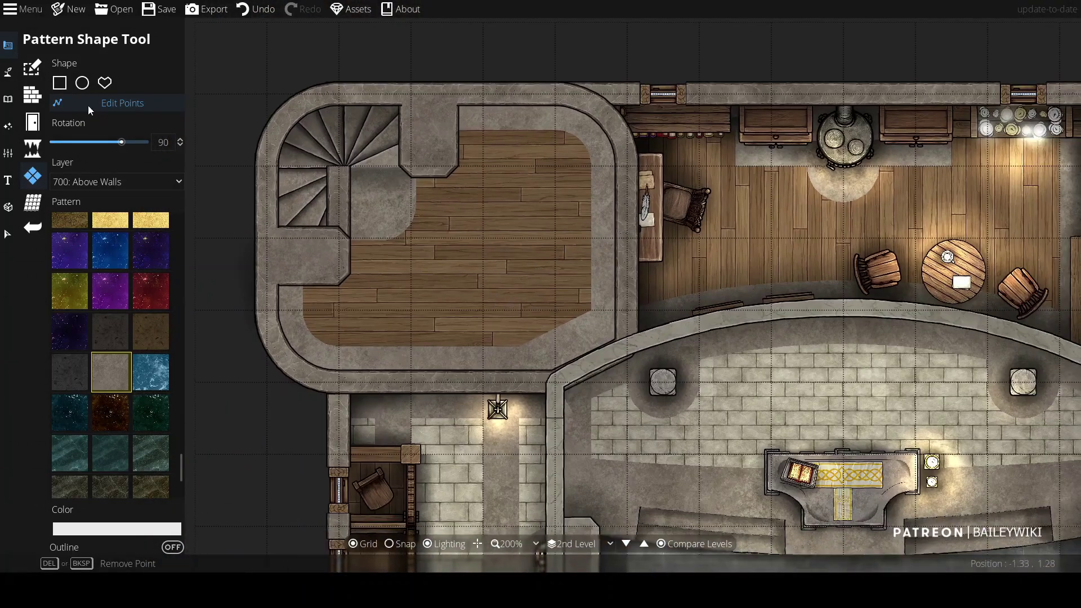
Step: Search the object library for "bunk" and replace that search with "bed"
{"action": "left_click", "coordinate": [8, 99]}
{"action": "left_click", "coordinate": [964, 57]}
{"action": "left_click", "coordinate": [982, 76]}
{"action": "type", "text": "bunk"}
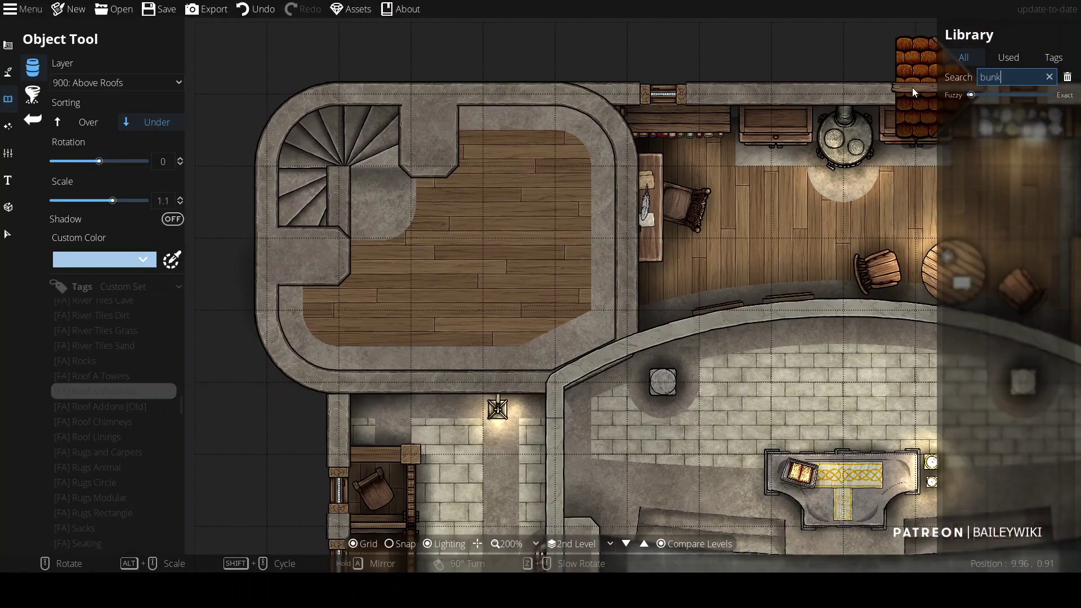
{"action": "key", "text": "BackSpace"}
{"action": "key", "text": "BackSpace"}
{"action": "key", "text": "BackSpace"}
{"action": "key", "text": "BackSpace"}
{"action": "type", "text": "bed"}
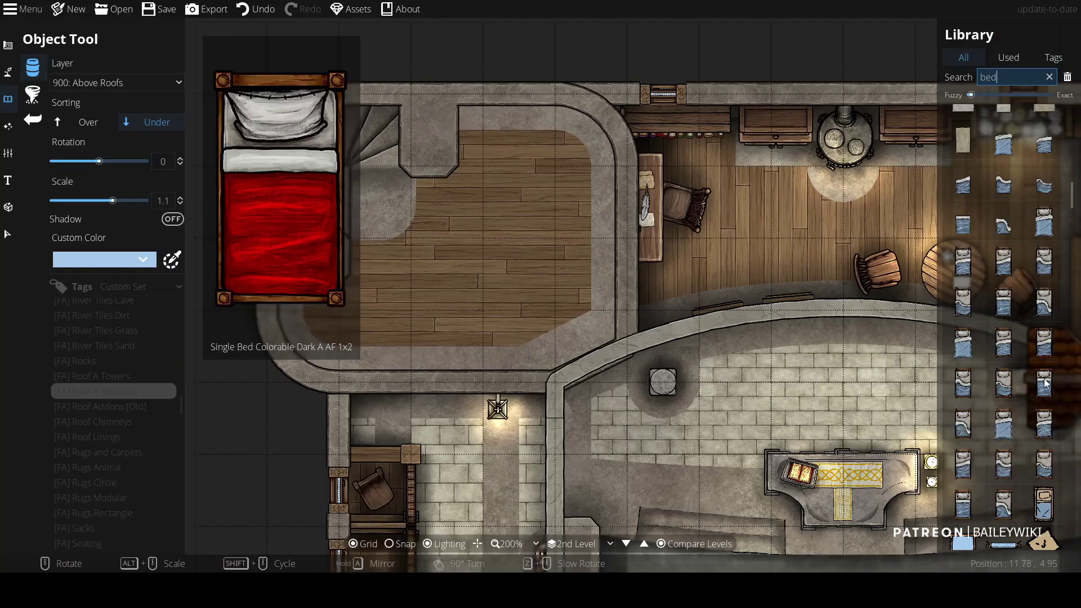
Step: Place a gray single bed, rotated -90, against the tower room's north wall on the 200: User Layer 2 layer
{"action": "left_click", "coordinate": [1004, 260]}
{"action": "scroll", "coordinate": [458, 269], "scroll_direction": "up", "scroll_amount": 6}
{"action": "scroll", "coordinate": [459, 269], "scroll_direction": "down", "scroll_amount": 3}
{"action": "left_click", "coordinate": [116, 83]}
{"action": "left_click", "coordinate": [121, 212]}
{"action": "scroll", "coordinate": [456, 191], "scroll_direction": "down", "scroll_amount": 12}
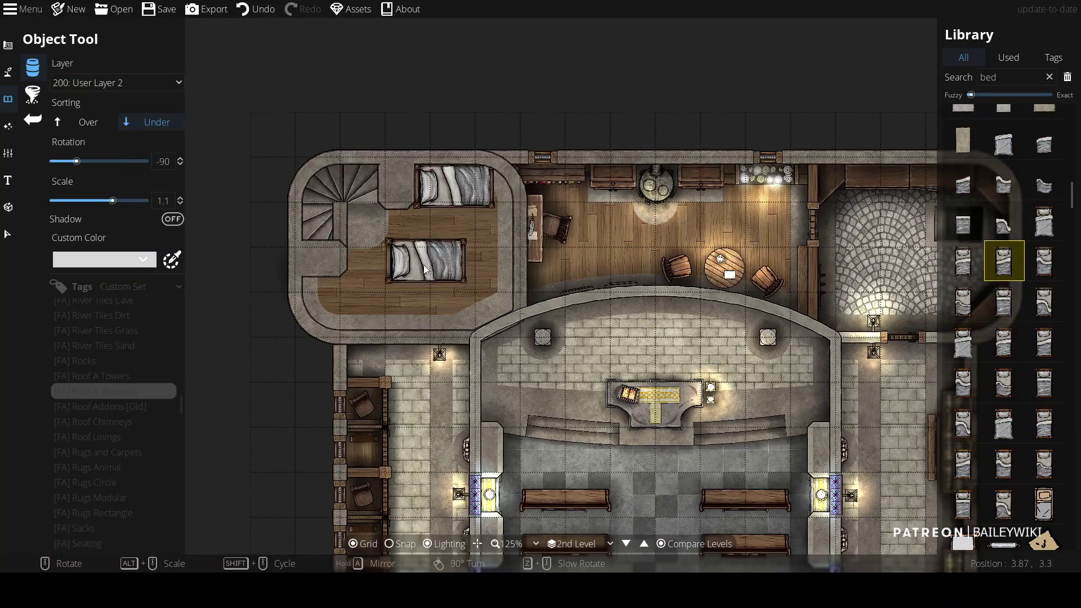
Step: Place a second matching bed, rotated 90, against the tower room's south wall
{"action": "scroll", "coordinate": [340, 290], "scroll_direction": "up", "scroll_amount": 1}
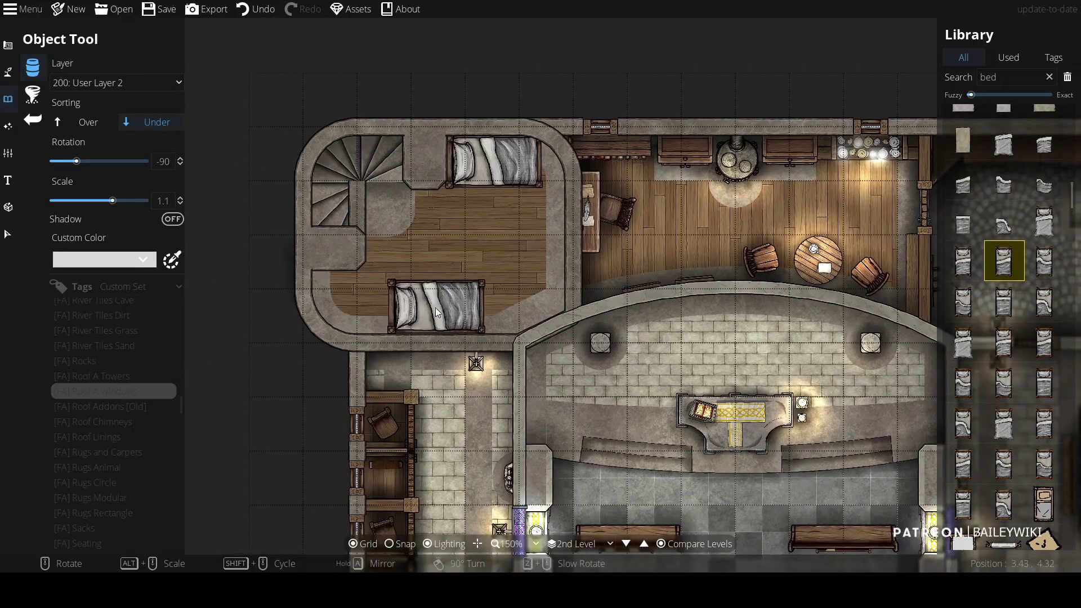
{"action": "scroll", "coordinate": [465, 309], "scroll_direction": "up", "scroll_amount": 12}
{"action": "left_click", "coordinate": [474, 307]}
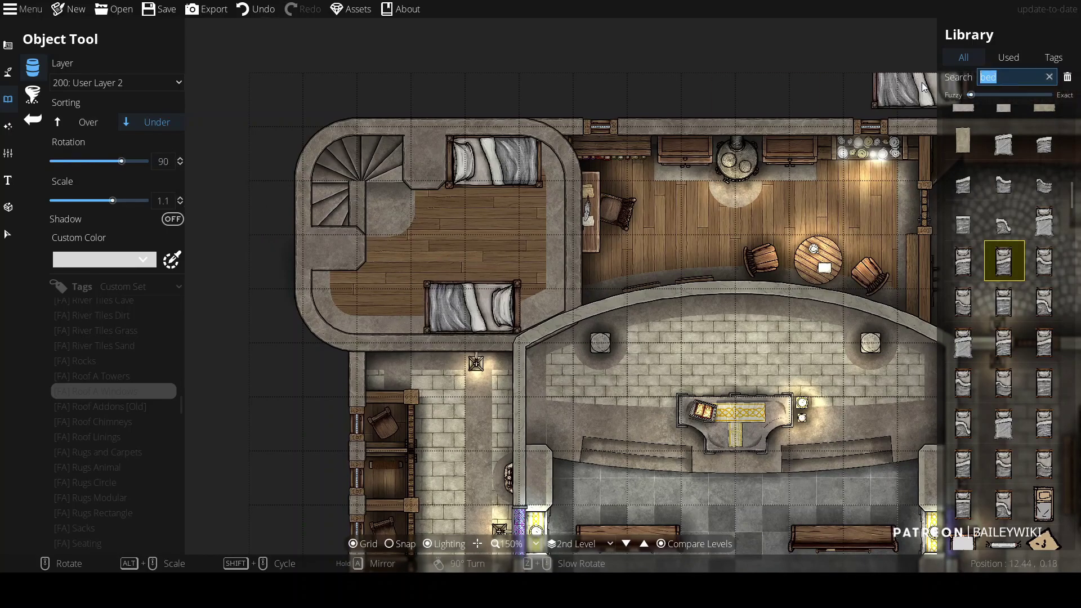
Step: Find a "table" in the library and fit a wooden one, rotated -90, into the tower room's southwest corner
{"action": "type", "text": "table"}
{"action": "scroll", "coordinate": [1048, 254], "scroll_direction": "down", "scroll_amount": 1}
{"action": "left_click", "coordinate": [1045, 303]}
{"action": "scroll", "coordinate": [337, 300], "scroll_direction": "up", "scroll_amount": 6}
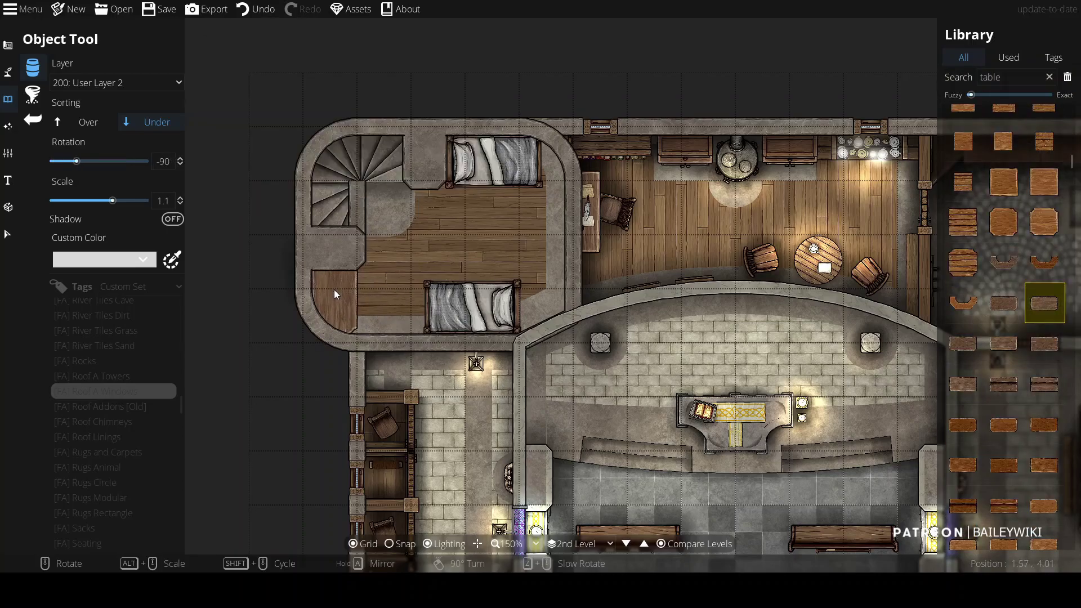
Step: Find a "chair" and place a dark wooden one, rotated 135, beside the corner table on the 100: User Layer 1 layer
{"action": "double_click", "coordinate": [992, 77]}
{"action": "type", "text": "chair"}
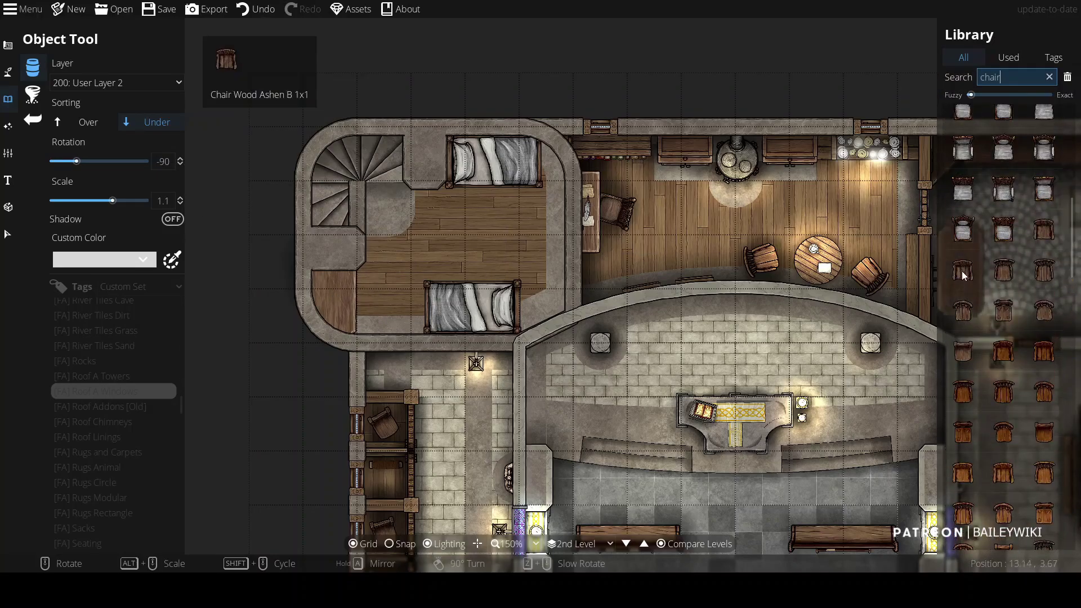
{"action": "left_click", "coordinate": [963, 274]}
{"action": "left_click", "coordinate": [116, 83]}
{"action": "left_click", "coordinate": [105, 167]}
{"action": "scroll", "coordinate": [389, 305], "scroll_direction": "down", "scroll_amount": 9}
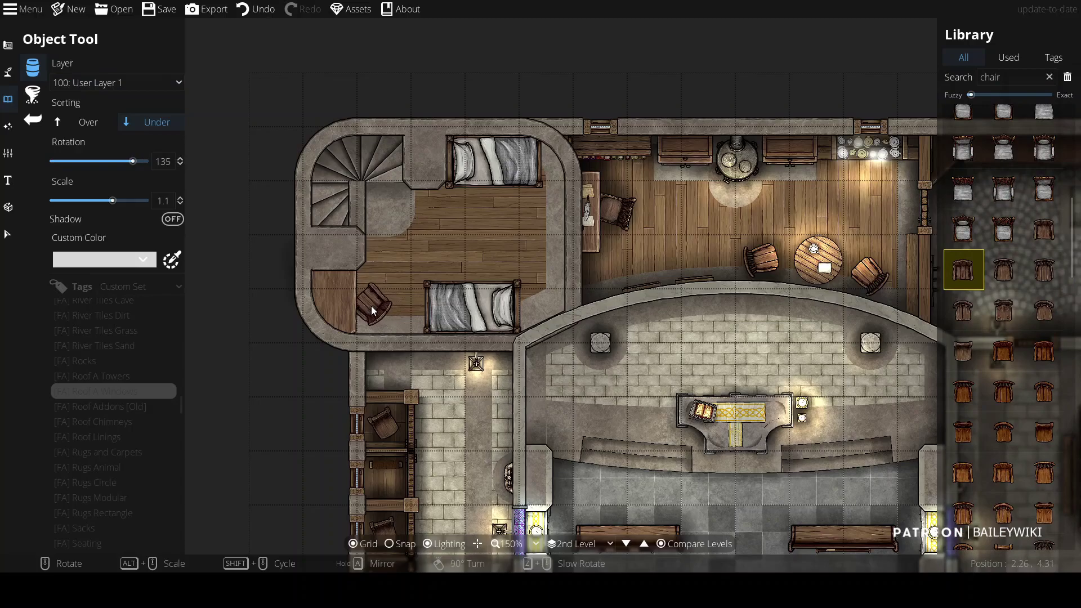
Step: Search for "wardrobe" and place a wooden wardrobe, rotated 90, against the tower room's east wall
{"action": "double_click", "coordinate": [996, 77]}
{"action": "type", "text": "wardrobe"}
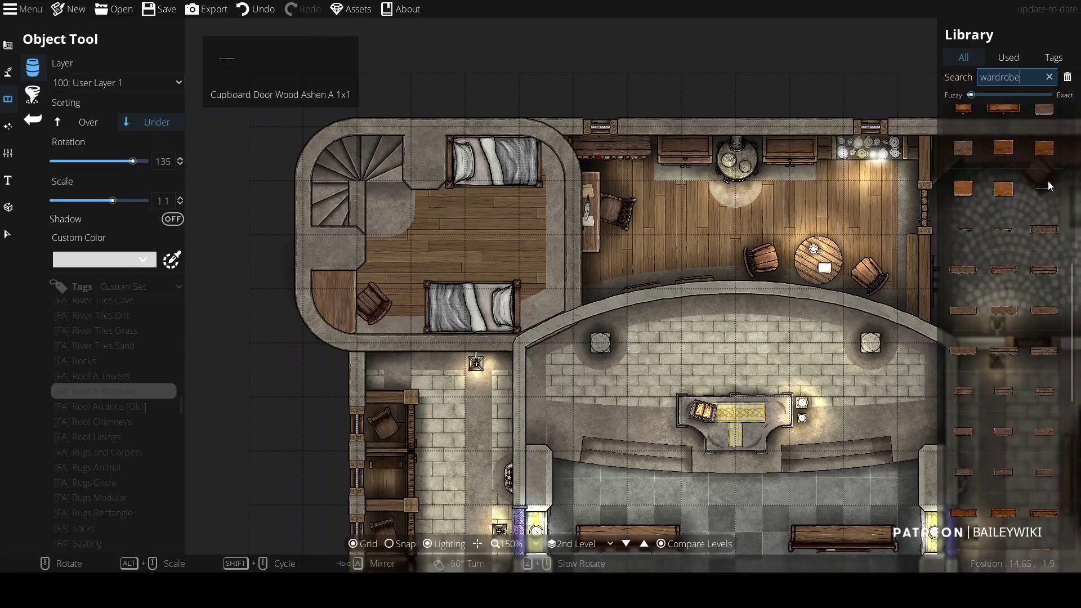
{"action": "left_click", "coordinate": [1004, 421]}
{"action": "scroll", "coordinate": [549, 231], "scroll_direction": "down", "scroll_amount": 3}
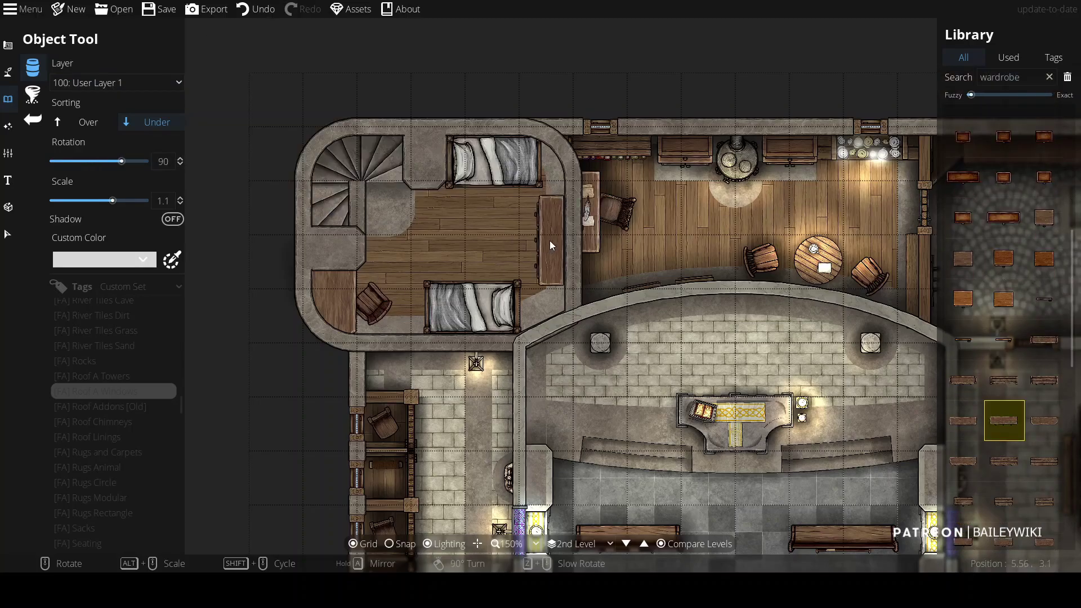
{"action": "left_click", "coordinate": [550, 237]}
Step: Search for "chest" and tuck a wooden chest partly under the inner side of each bed
{"action": "double_click", "coordinate": [996, 77]}
{"action": "type", "text": "chest"}
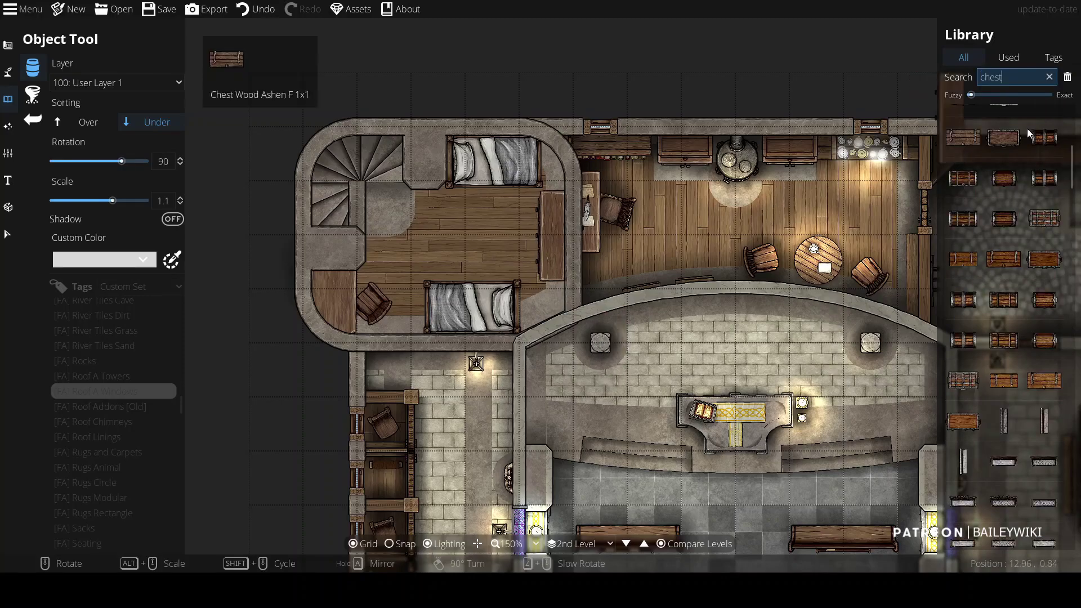
{"action": "left_click", "coordinate": [963, 137]}
{"action": "scroll", "coordinate": [1014, 207], "scroll_direction": "up", "scroll_amount": 3}
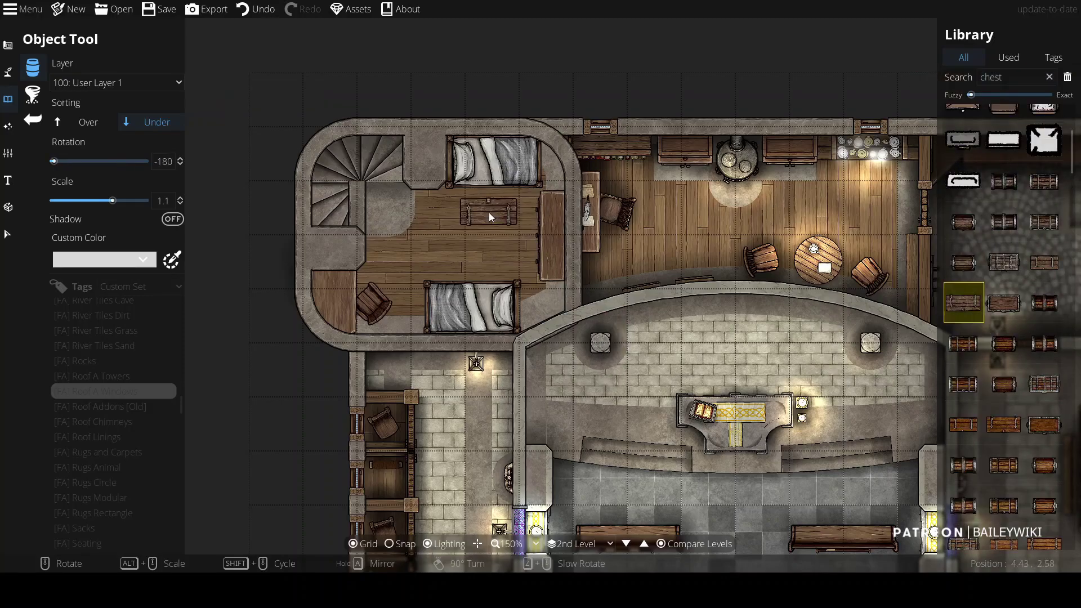
Step: Search for "candle" and place one on the corner table using the 300: User Layer 3 layer and Over sorting
{"action": "double_click", "coordinate": [996, 77]}
{"action": "type", "text": "candle"}
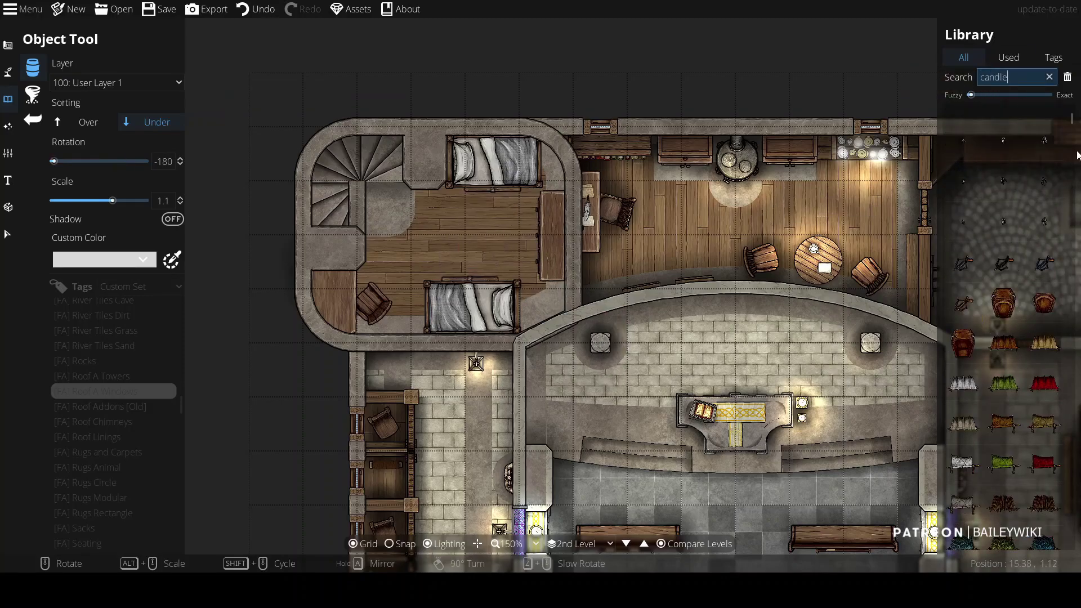
{"action": "left_click", "coordinate": [1045, 206]}
{"action": "left_click", "coordinate": [115, 83]}
{"action": "left_click", "coordinate": [100, 213]}
{"action": "left_click", "coordinate": [115, 83]}
{"action": "left_click", "coordinate": [122, 230]}
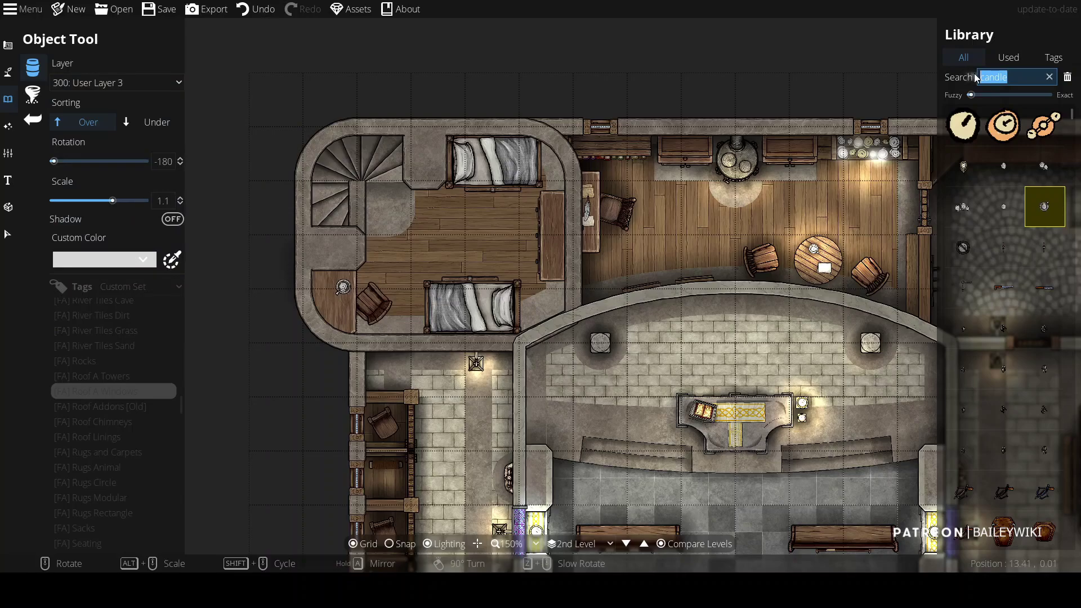
Step: Set the shadow path to the 400: User Layer 4 layer with Fade transitions, and undo the last path change
{"action": "left_click", "coordinate": [8, 73]}
{"action": "left_click", "coordinate": [115, 102]}
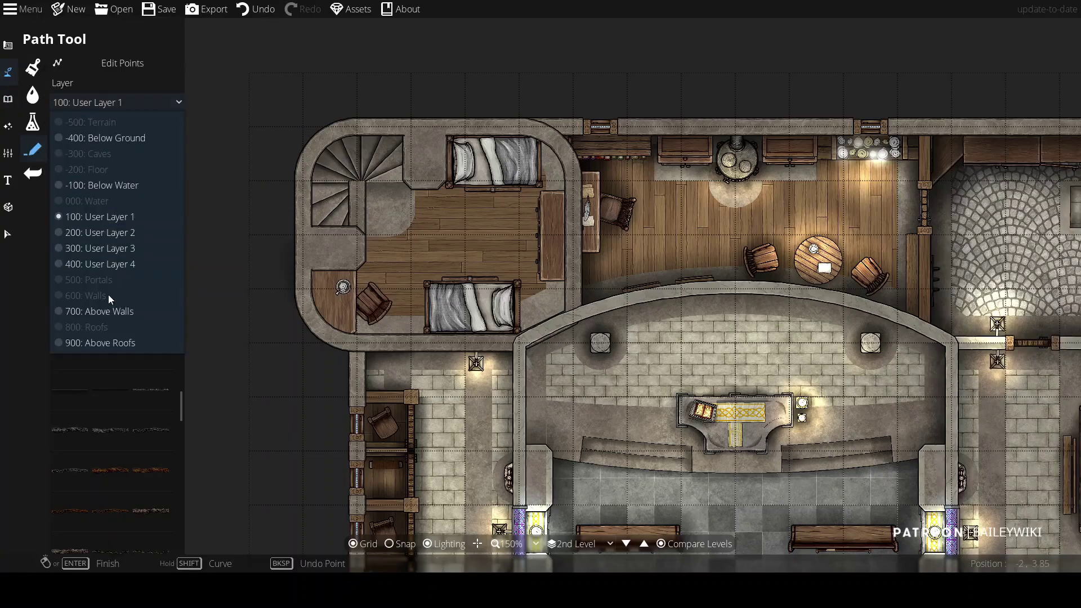
{"action": "left_click", "coordinate": [112, 263]}
{"action": "left_click", "coordinate": [130, 278]}
{"action": "left_click", "coordinate": [141, 262]}
{"action": "left_click", "coordinate": [136, 290]}
{"action": "key", "text": "ctrl+z"}
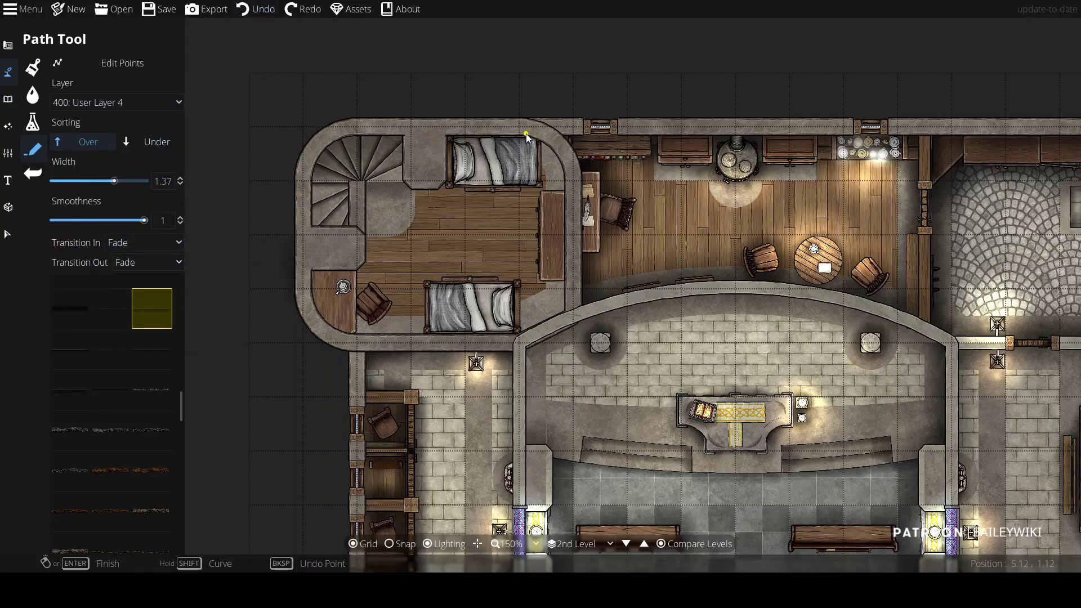
Step: Draw a shadow path along the inside of the tower room's east and south walls
{"action": "left_click", "coordinate": [568, 311]}
{"action": "left_click", "coordinate": [517, 336]}
{"action": "left_click", "coordinate": [351, 336]}
{"action": "right_click", "coordinate": [296, 341]}
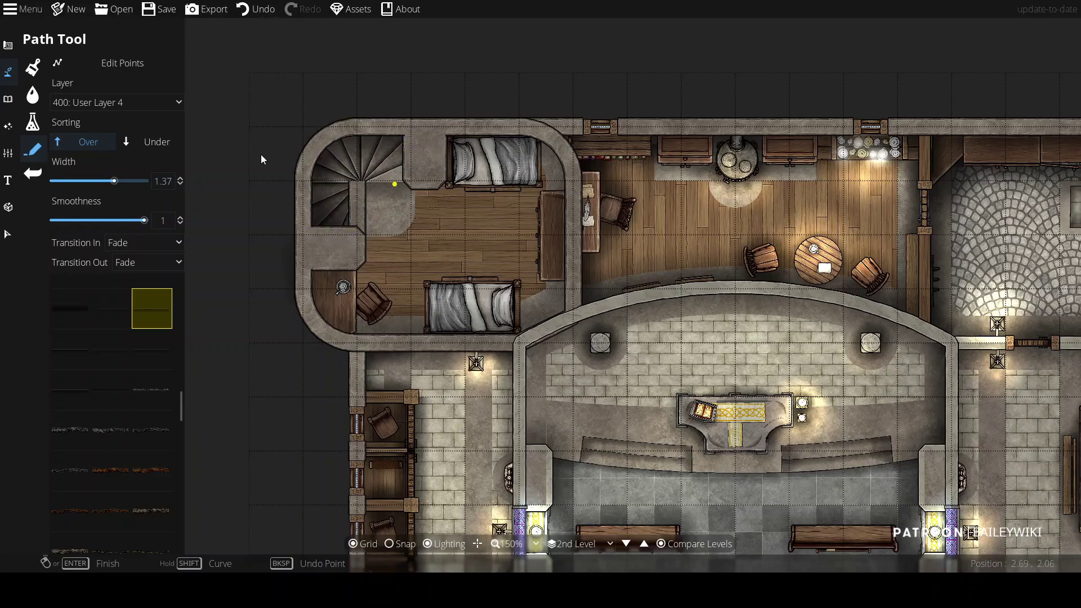
Step: Set the shadow path to the 100: User Layer 1 layer for shading beneath the tower room's furniture
{"action": "left_click", "coordinate": [8, 99]}
{"action": "left_click", "coordinate": [8, 72]}
{"action": "left_click", "coordinate": [62, 149]}
{"action": "left_click", "coordinate": [117, 104]}
{"action": "left_click", "coordinate": [96, 150]}
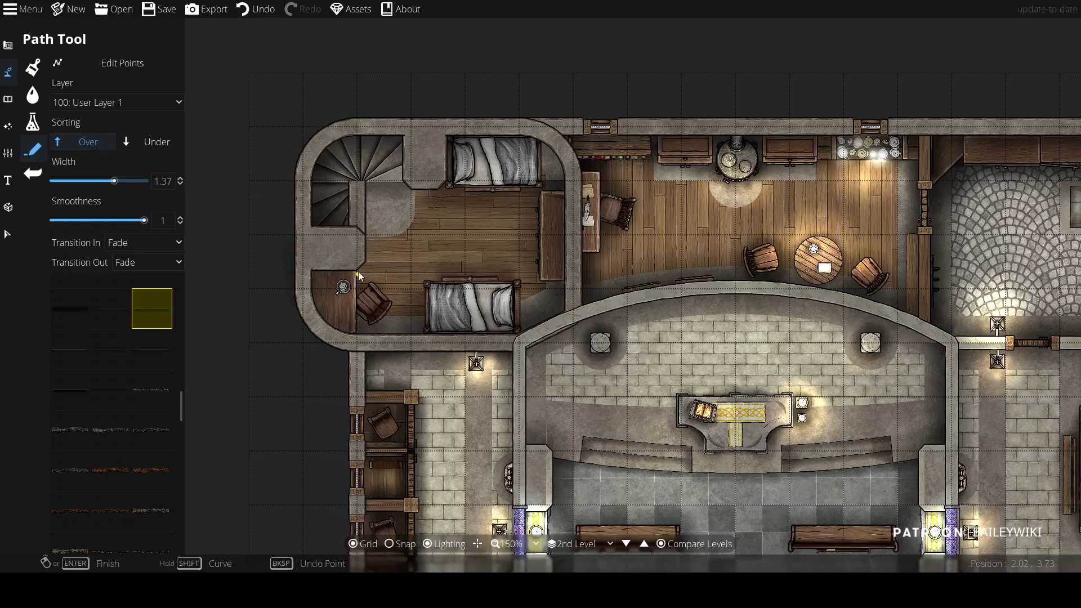
Step: Place soft shadow objects around the tower room's beds and table on the 100: User Layer 1 layer at scale 1.3
{"action": "left_click", "coordinate": [8, 99]}
{"action": "left_click", "coordinate": [56, 68]}
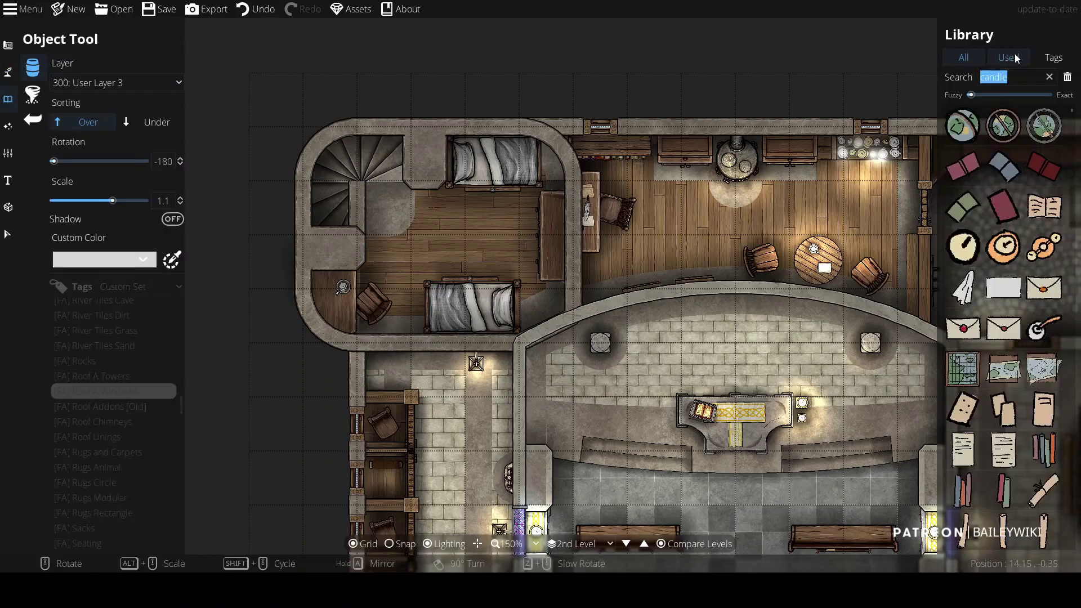
{"action": "left_click", "coordinate": [156, 123]}
{"action": "left_click", "coordinate": [159, 84]}
{"action": "scroll", "coordinate": [541, 211], "scroll_direction": "up", "scroll_amount": 2}
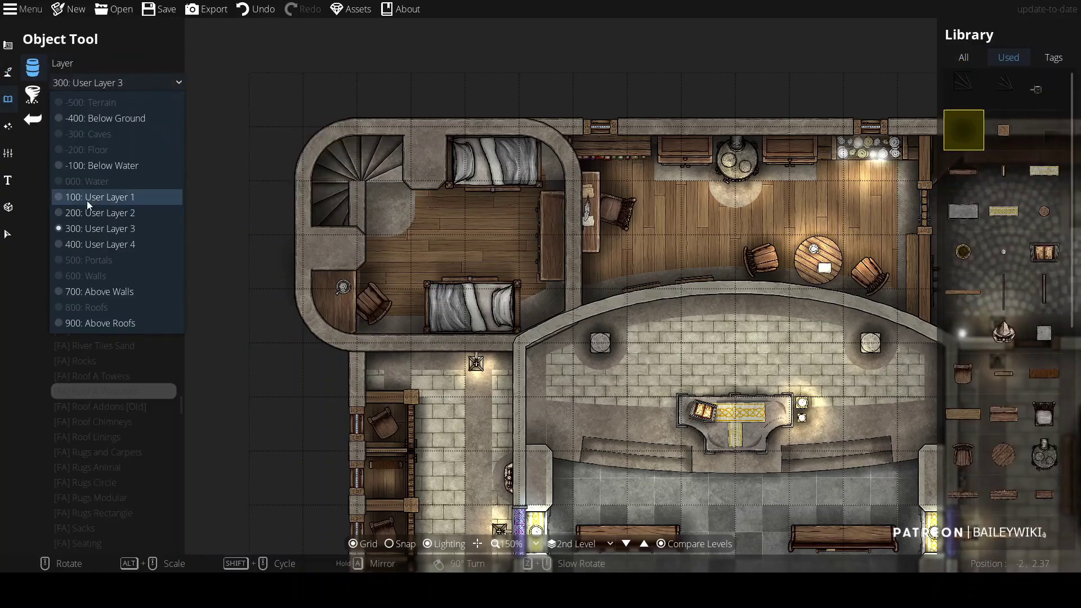
{"action": "left_click", "coordinate": [87, 200]}
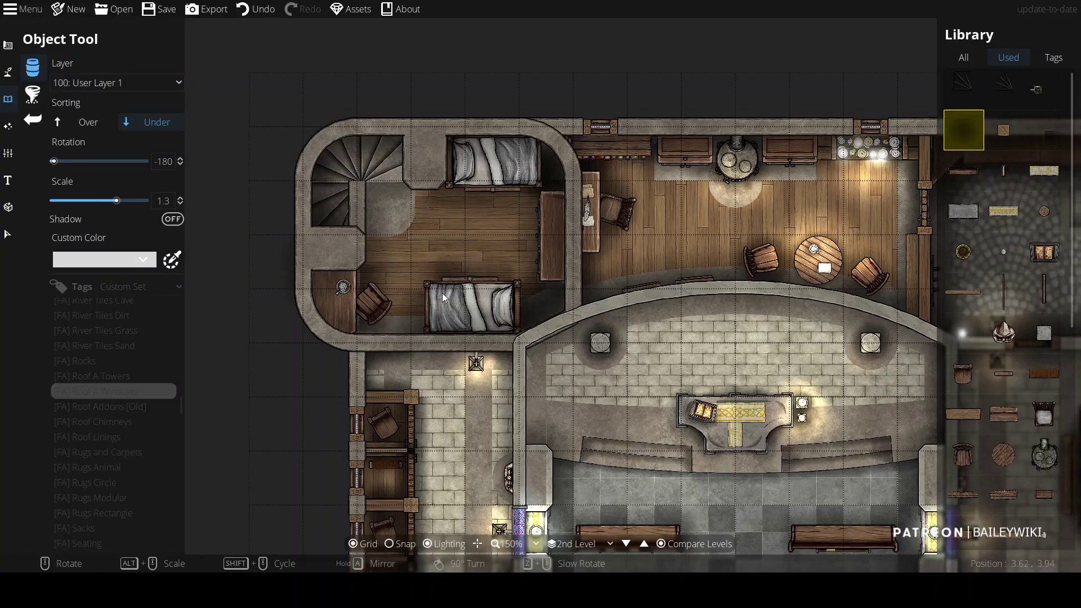
{"action": "key", "text": "o"}
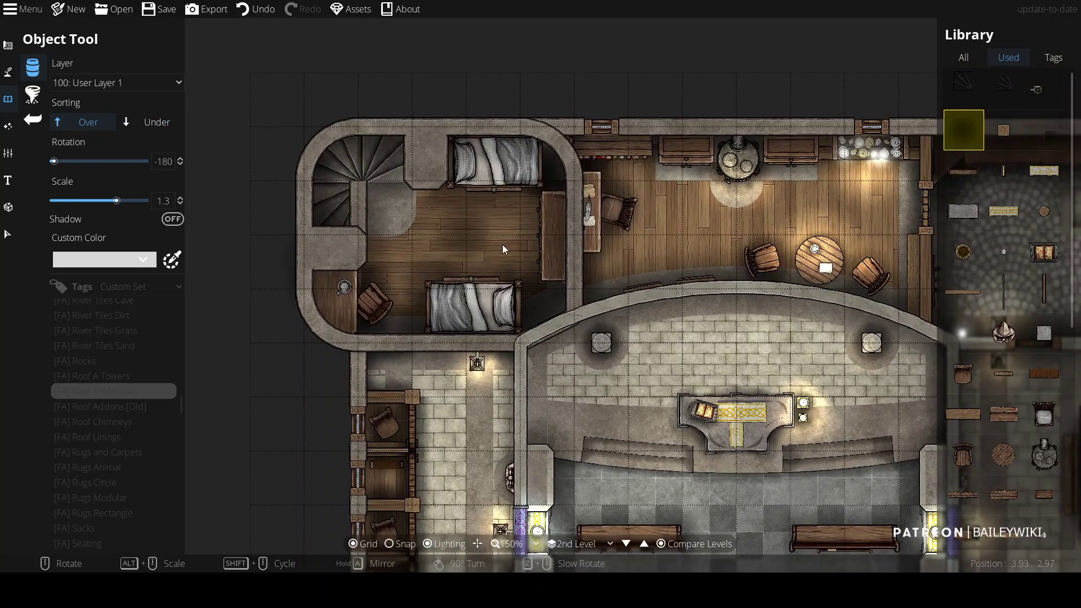
{"action": "key", "text": "d"}
Step: Light the candle on the corner table using the soft round light style with range 1 and intensity 0.7
{"action": "key", "text": "l"}
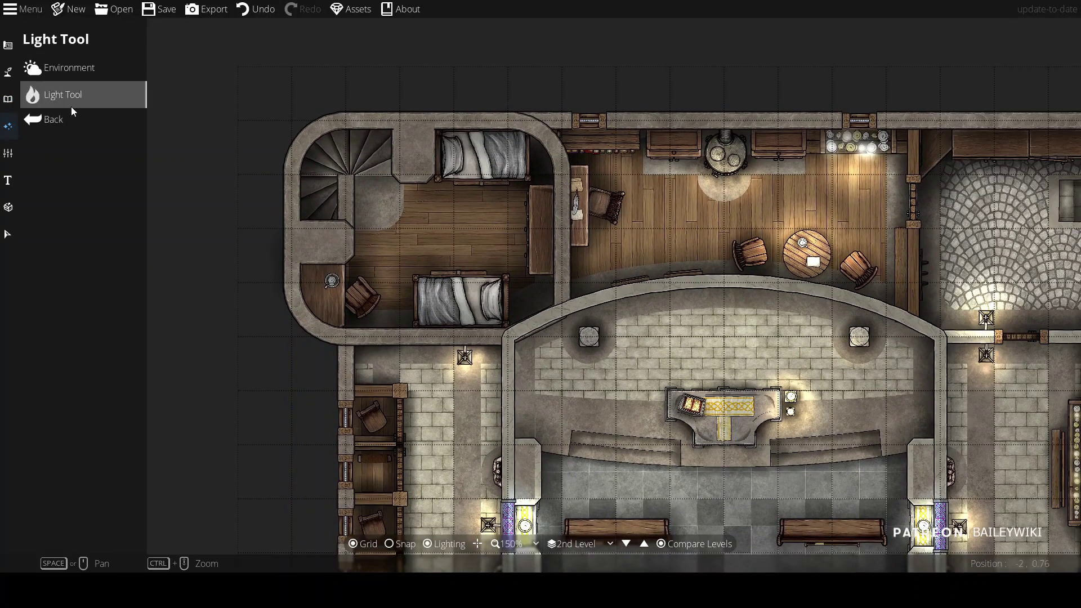
{"action": "key", "text": "ctrl+z"}
{"action": "key", "text": "ctrl+z"}
{"action": "key", "text": "ctrl+z"}
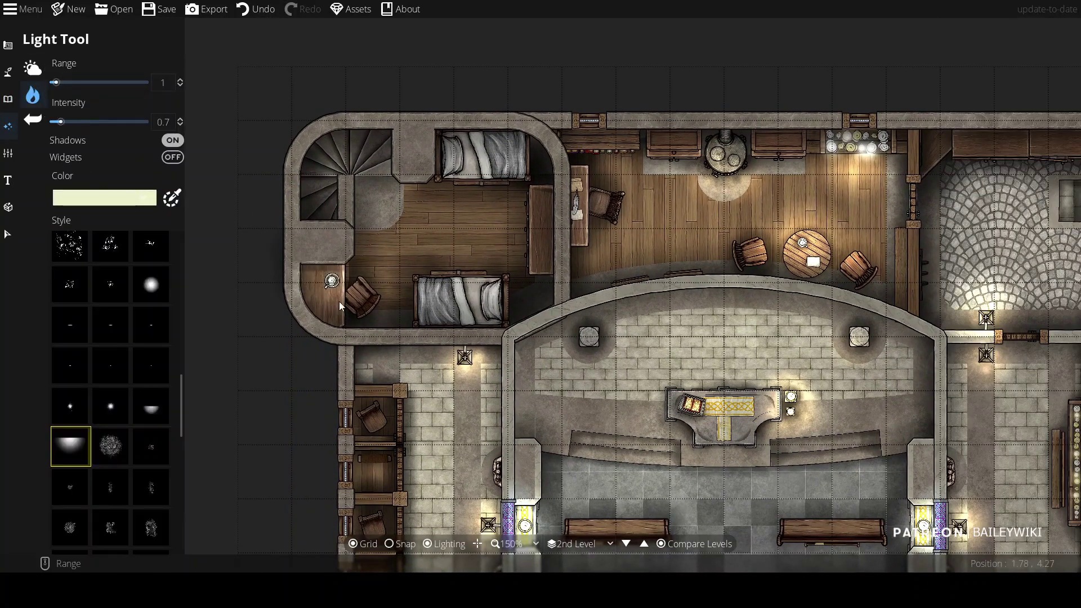
{"action": "left_click", "coordinate": [342, 283]}
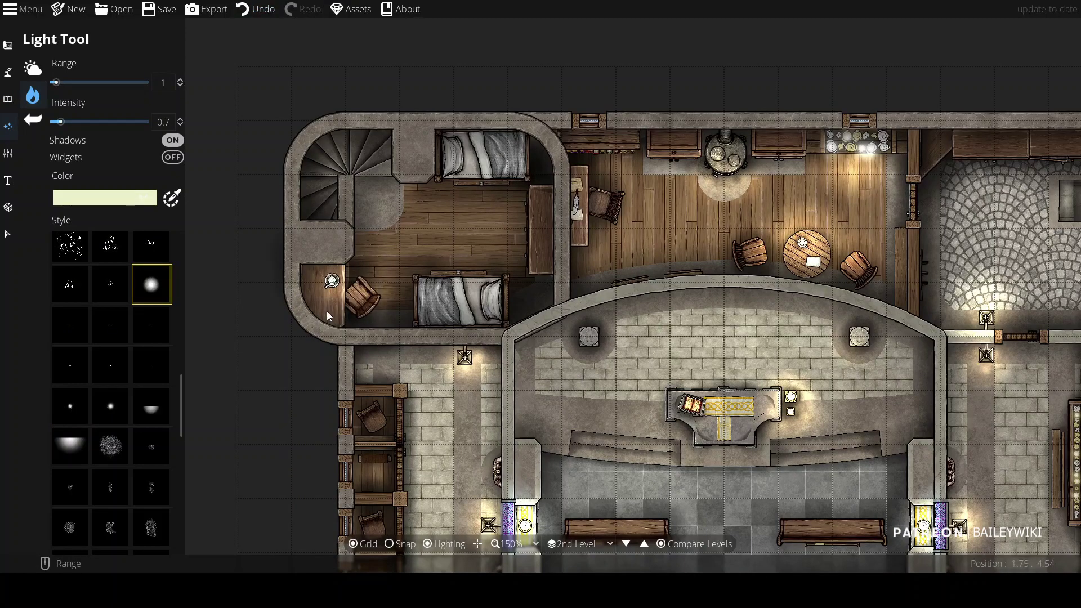
{"action": "key", "text": "d"}
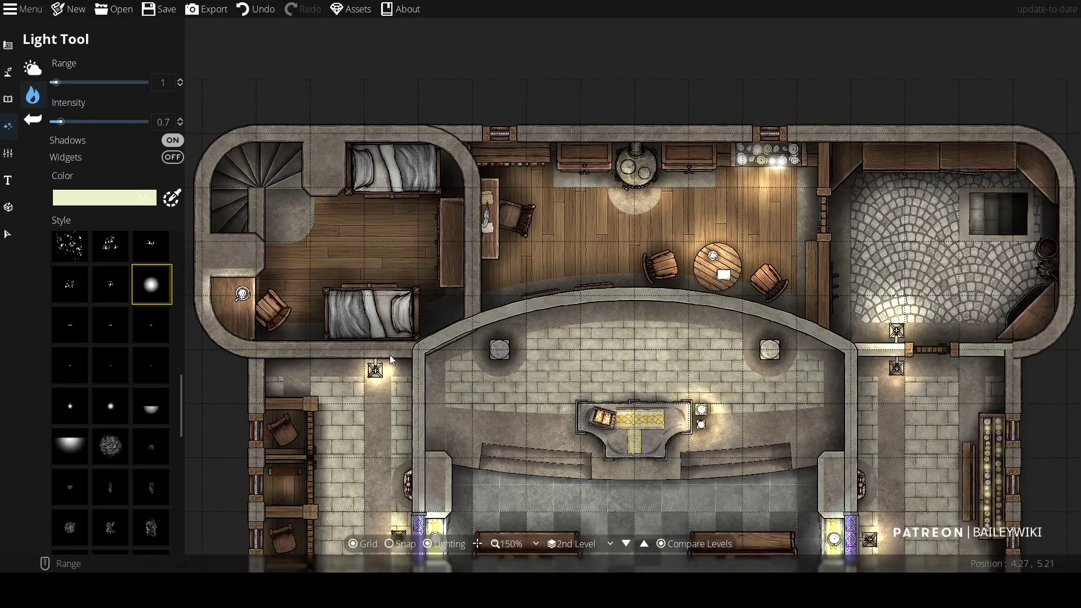
Step: Inspect the layer and custom colour of the stained-glass window in the nave's west wall
{"action": "scroll", "coordinate": [390, 355], "scroll_direction": "up", "scroll_amount": 5}
{"action": "scroll", "coordinate": [580, 368], "scroll_direction": "down", "scroll_amount": 1}
{"action": "key", "text": "s"}
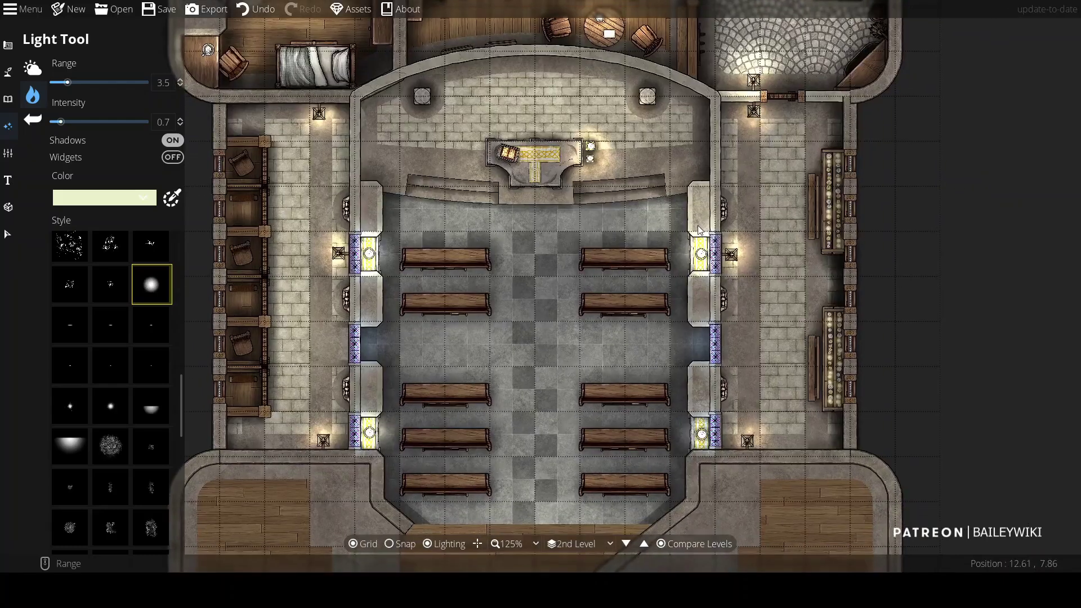
{"action": "key", "text": "w"}
{"action": "scroll", "coordinate": [507, 253], "scroll_direction": "up", "scroll_amount": 1}
{"action": "left_click", "coordinate": [9, 97]}
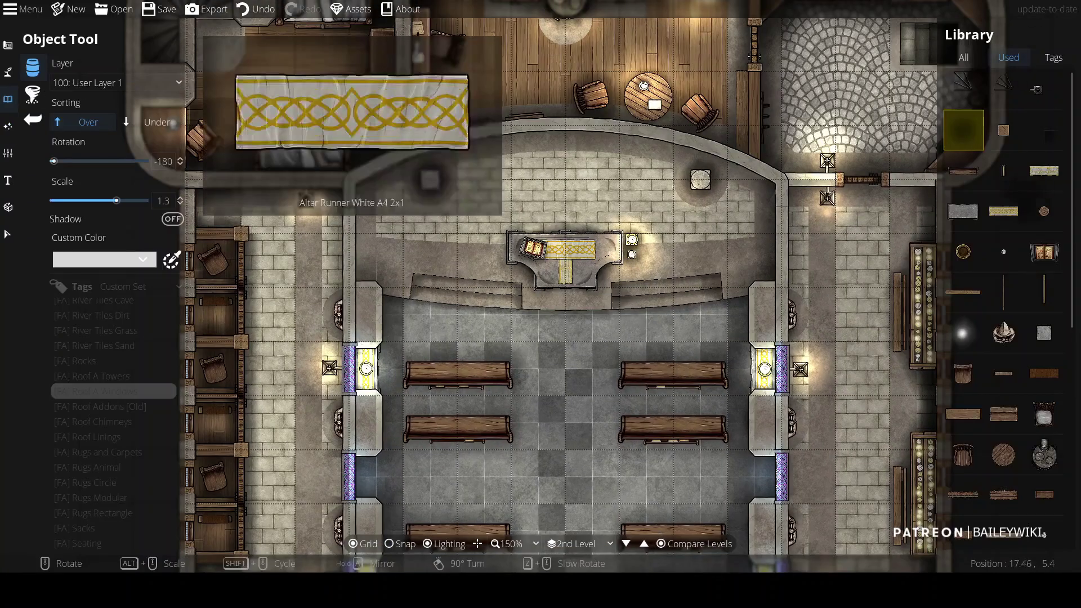
{"action": "left_click", "coordinate": [8, 234]}
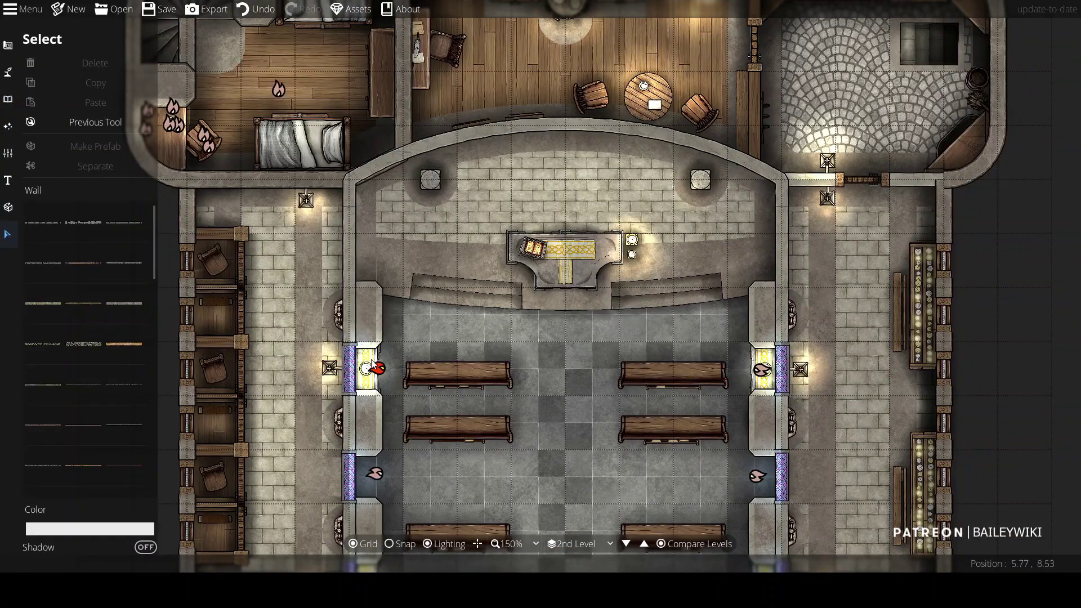
{"action": "scroll", "coordinate": [374, 367], "scroll_direction": "up", "scroll_amount": 5}
{"action": "left_click", "coordinate": [253, 340]}
{"action": "left_click", "coordinate": [105, 290]}
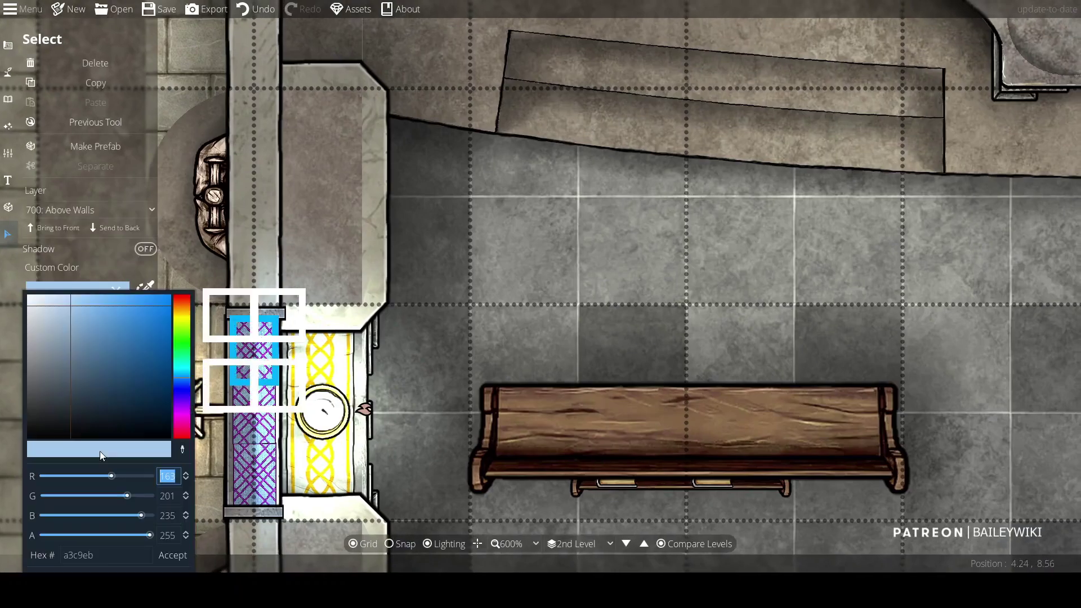
{"action": "left_click", "coordinate": [620, 254]}
{"action": "scroll", "coordinate": [614, 242], "scroll_direction": "down", "scroll_amount": 5}
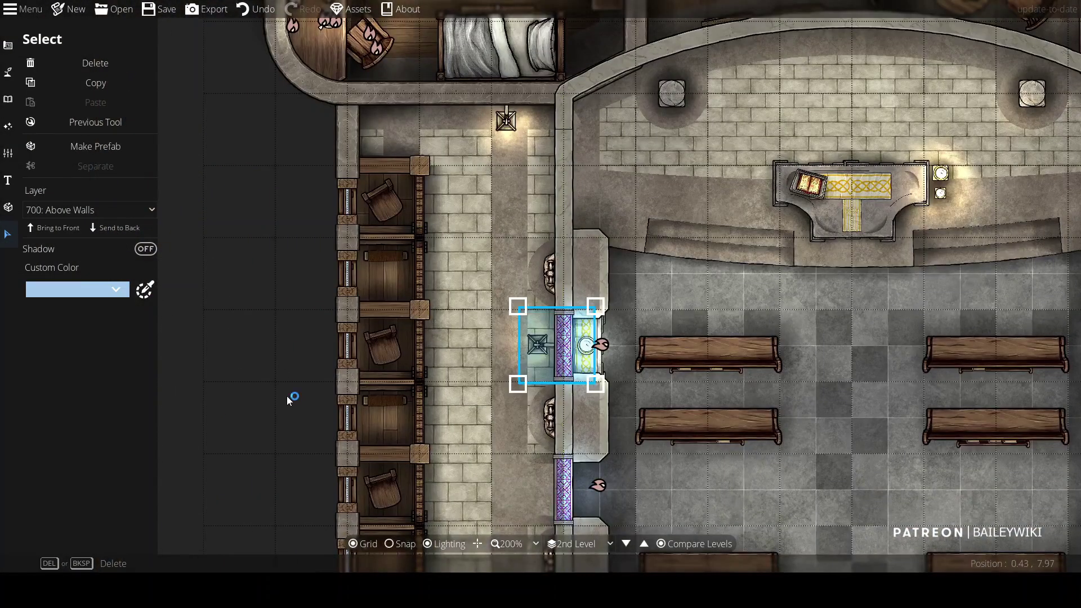
Step: Prepare the purple lattice window object for placement with a light blue custom colour on the 700: Above Walls layer
{"action": "left_click", "coordinate": [557, 315]}
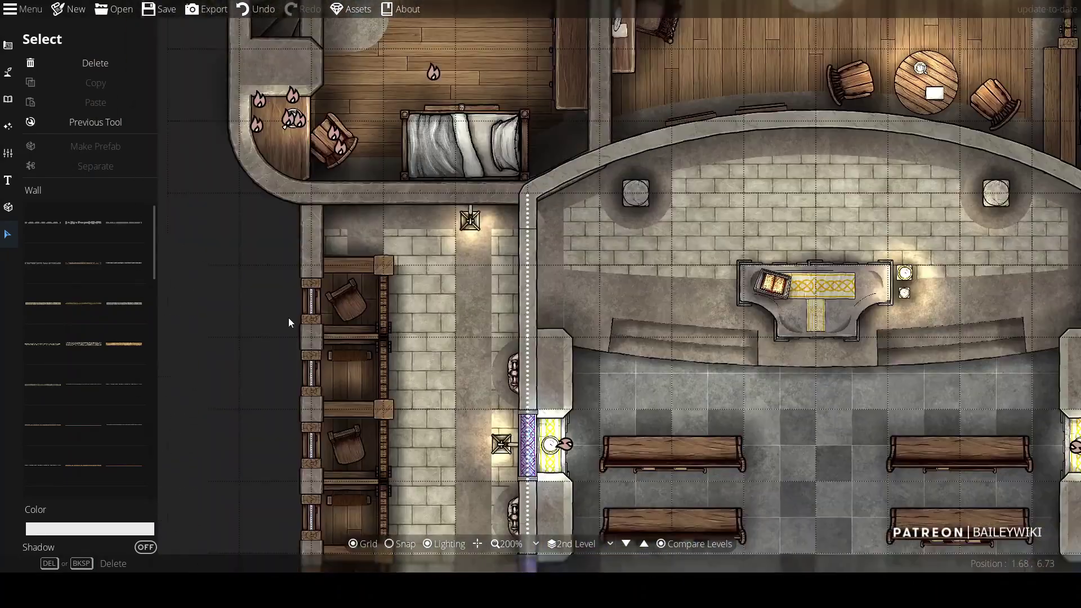
{"action": "left_click_drag", "start_coordinate": [289, 320], "coordinate": [265, 296]}
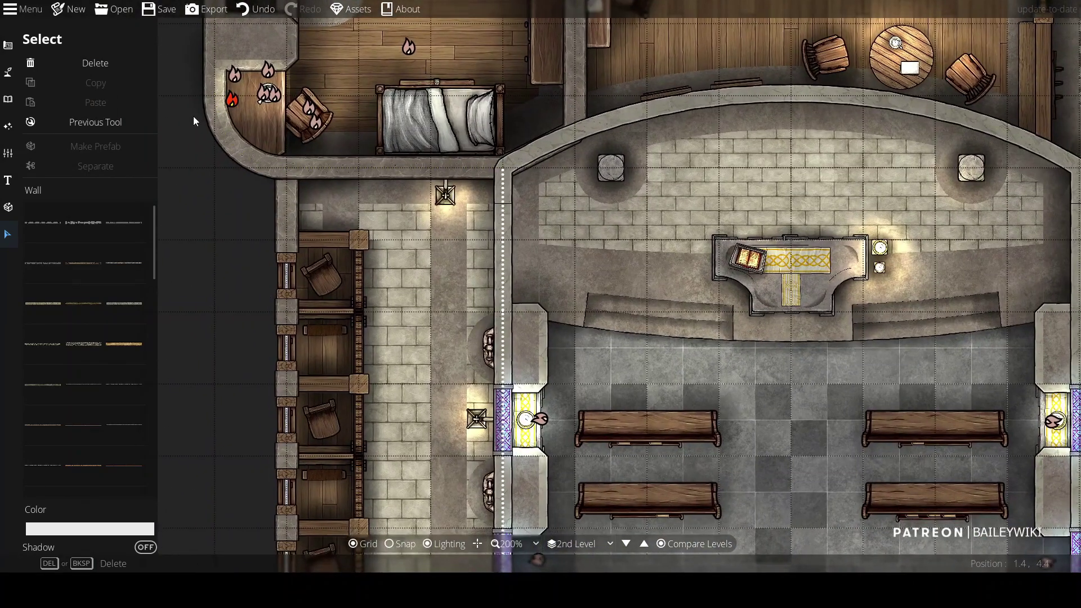
{"action": "left_click", "coordinate": [107, 121]}
{"action": "left_click", "coordinate": [81, 164]}
{"action": "left_click", "coordinate": [8, 99]}
{"action": "left_click", "coordinate": [143, 259]}
{"action": "left_click", "coordinate": [63, 381]}
{"action": "left_click", "coordinate": [115, 82]}
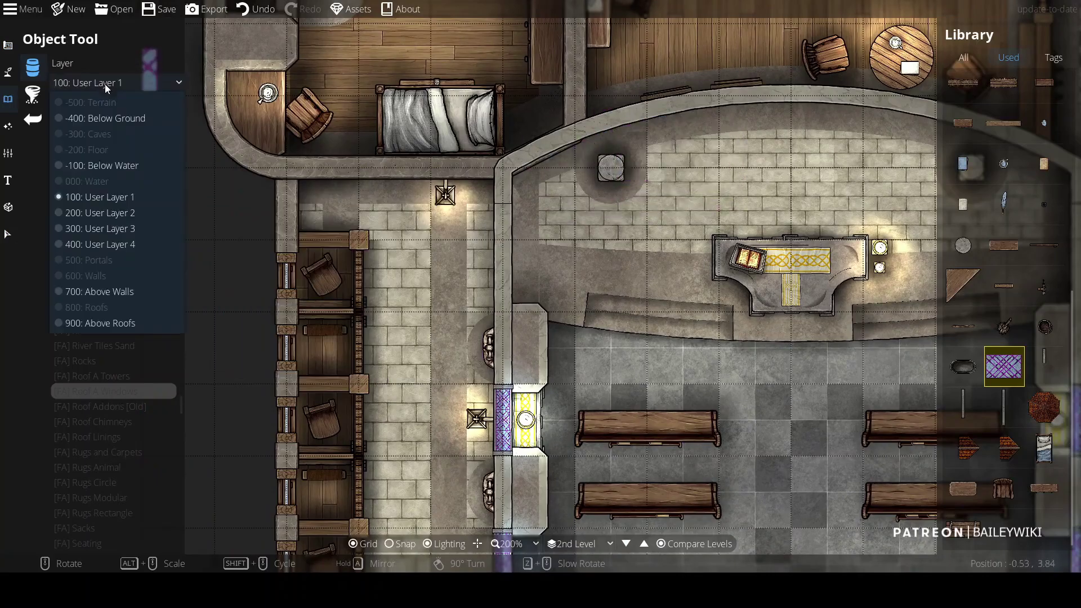
{"action": "left_click", "coordinate": [101, 278]}
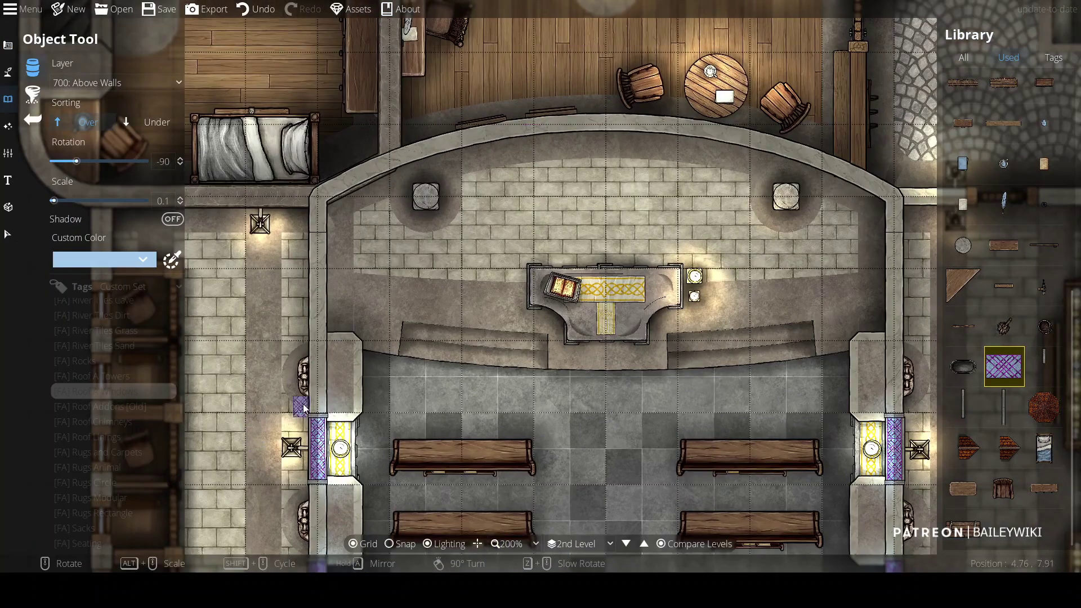
Step: Place a stained-glass pane at scale 0.1 and rotation 0 at the middle of the curved altar wall, plus three angled panes westward
{"action": "scroll", "coordinate": [315, 405], "scroll_direction": "up", "scroll_amount": 2}
{"action": "left_click_drag", "start_coordinate": [665, 119], "coordinate": [366, 496]}
{"action": "right_click", "coordinate": [640, 94]}
{"action": "scroll", "coordinate": [640, 94], "scroll_direction": "down", "scroll_amount": 1}
{"action": "left_click_drag", "start_coordinate": [640, 94], "coordinate": [353, 354]}
{"action": "scroll", "coordinate": [522, 249], "scroll_direction": "up", "scroll_amount": 2}
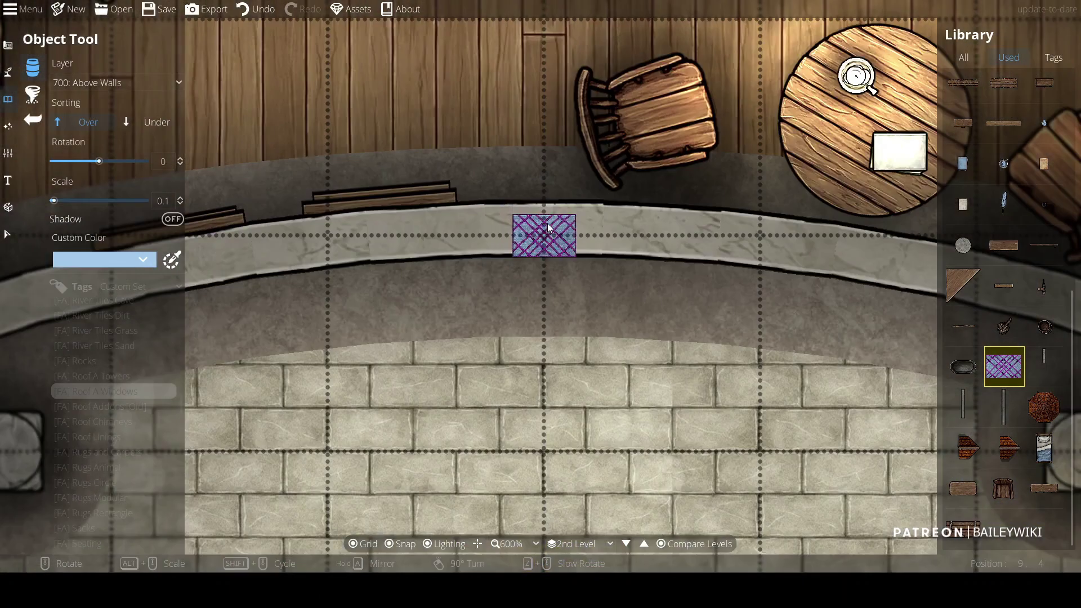
{"action": "left_click", "coordinate": [544, 230]}
{"action": "scroll", "coordinate": [479, 236], "scroll_direction": "down", "scroll_amount": 1}
{"action": "left_click", "coordinate": [486, 236]}
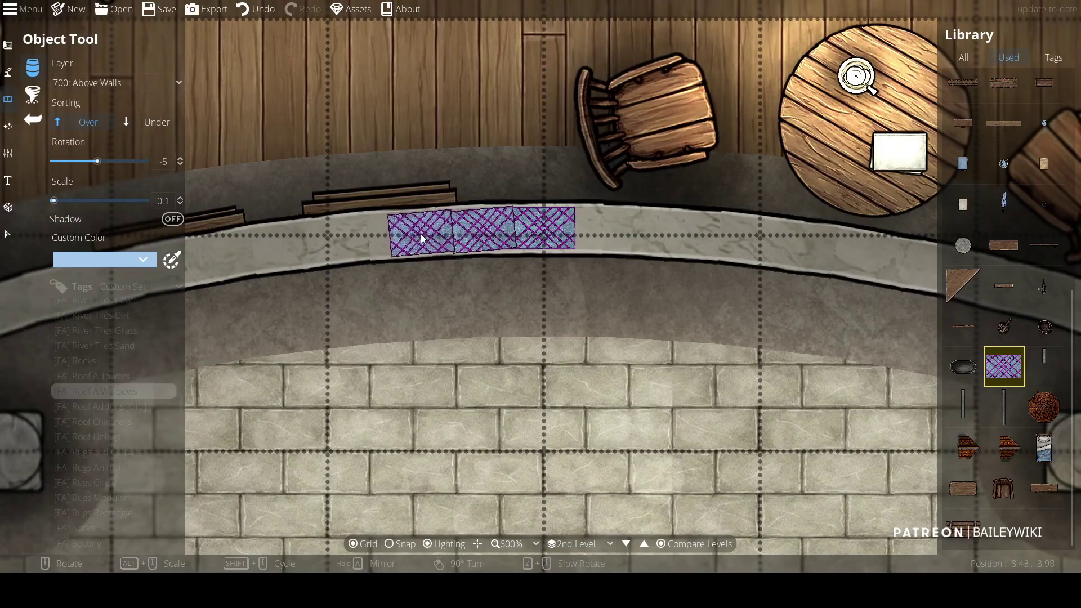
{"action": "left_click", "coordinate": [424, 237]}
{"action": "left_click", "coordinate": [359, 243]}
Step: Extend the central stained-glass window eastward along the curved altar wall with three more panes angled to follow the curve
{"action": "scroll", "coordinate": [606, 236], "scroll_direction": "up", "scroll_amount": 2}
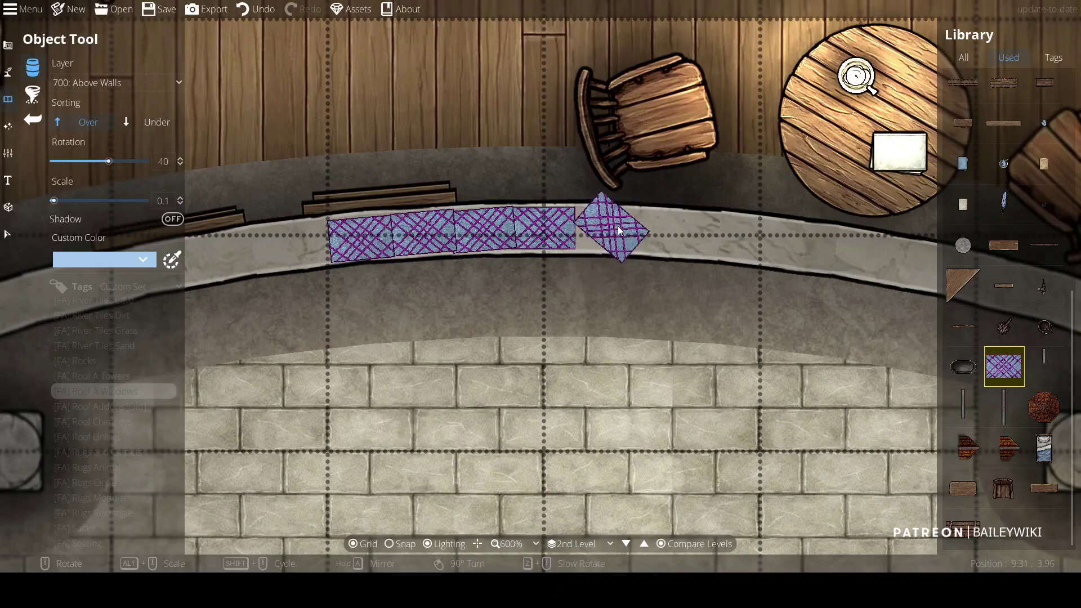
{"action": "left_click", "coordinate": [605, 235]}
{"action": "left_click", "coordinate": [664, 235]}
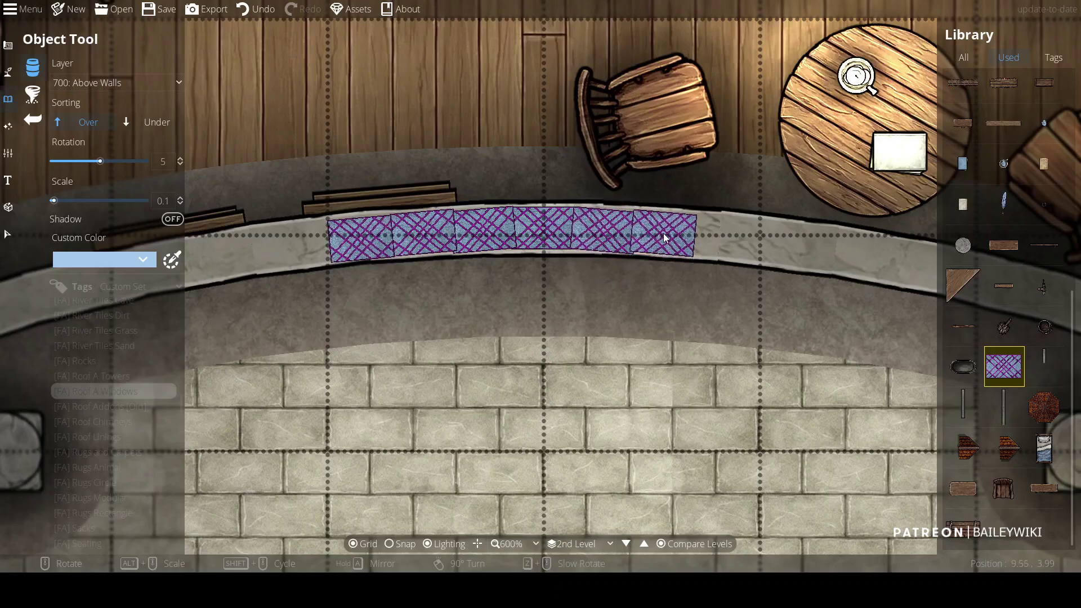
{"action": "key", "text": "a"}
{"action": "key", "text": "w"}
{"action": "scroll", "coordinate": [437, 253], "scroll_direction": "down", "scroll_amount": 3}
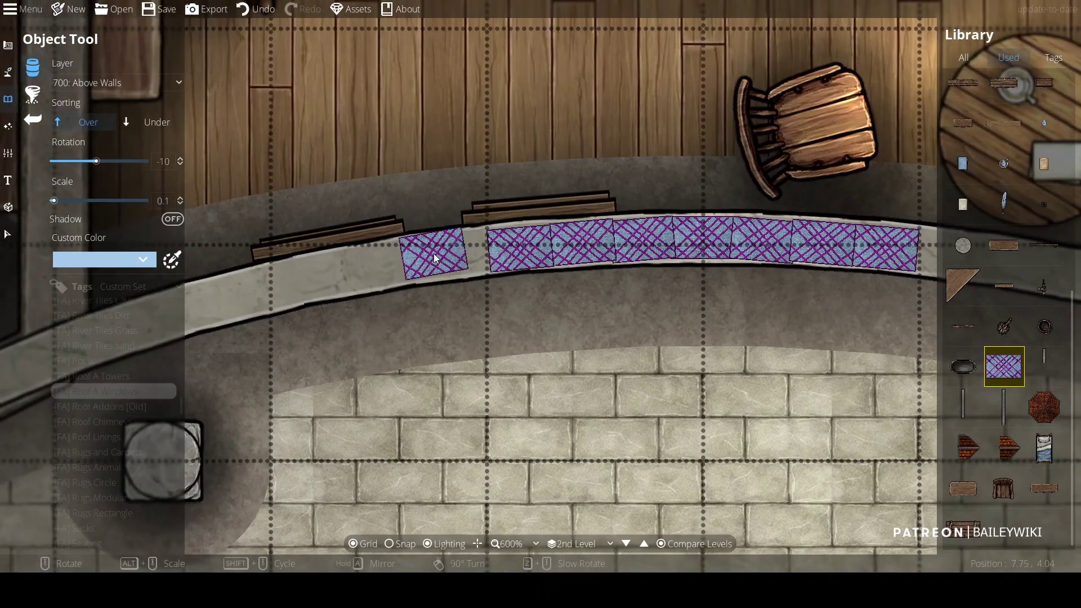
Step: Place a second run of stained-glass panes along the northwest stretch of the curved altar wall, rotating them down to -20
{"action": "scroll", "coordinate": [398, 271], "scroll_direction": "down", "scroll_amount": 3}
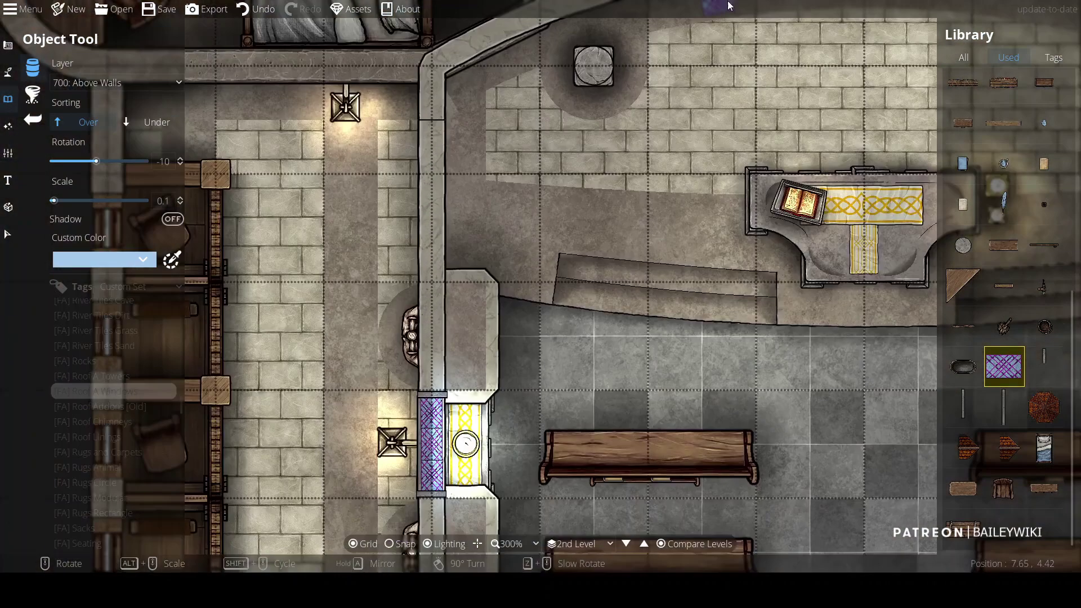
{"action": "scroll", "coordinate": [451, 313], "scroll_direction": "up", "scroll_amount": 4}
{"action": "left_click", "coordinate": [485, 257]}
{"action": "scroll", "coordinate": [407, 278], "scroll_direction": "down", "scroll_amount": 1}
{"action": "left_click", "coordinate": [406, 279]}
{"action": "scroll", "coordinate": [360, 290], "scroll_direction": "down", "scroll_amount": 2}
{"action": "left_click", "coordinate": [327, 302]}
{"action": "left_click", "coordinate": [245, 336]}
{"action": "scroll", "coordinate": [245, 336], "scroll_direction": "up", "scroll_amount": 1}
Step: Undo the westernmost pane of the northwest window and add one at its east end with rotation -10
{"action": "key", "text": "d"}
{"action": "scroll", "coordinate": [458, 265], "scroll_direction": "down", "scroll_amount": 3}
{"action": "key", "text": "ctrl+z"}
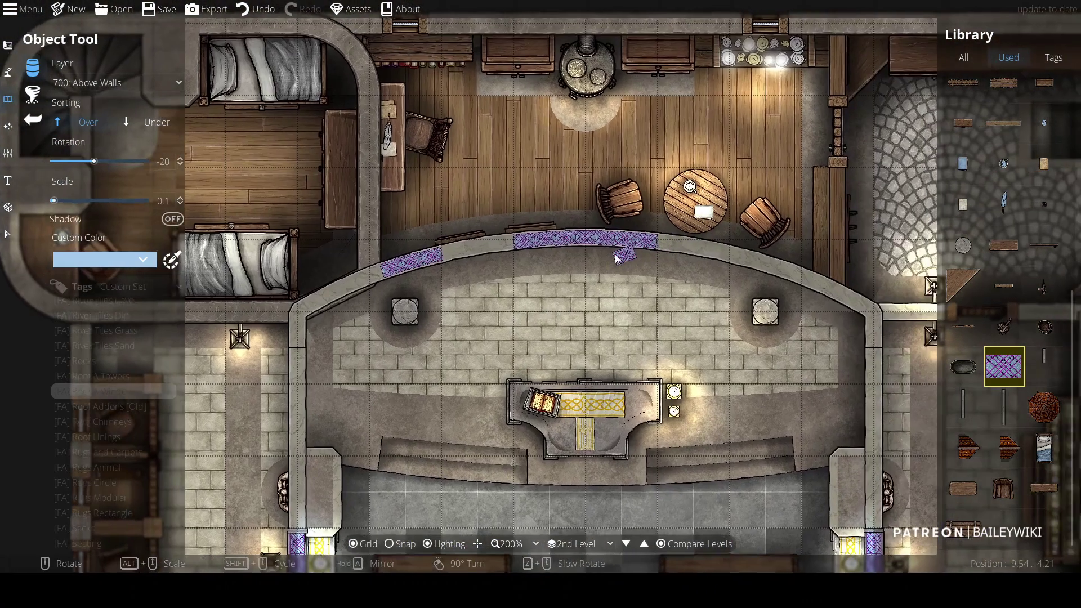
{"action": "scroll", "coordinate": [461, 249], "scroll_direction": "up", "scroll_amount": 3}
{"action": "scroll", "coordinate": [460, 250], "scroll_direction": "up", "scroll_amount": 1}
{"action": "scroll", "coordinate": [457, 253], "scroll_direction": "up", "scroll_amount": 1}
{"action": "left_click", "coordinate": [457, 253]}
Step: Place matching stained-glass panes along the northeast stretch of the curved altar wall
{"action": "scroll", "coordinate": [457, 253], "scroll_direction": "down", "scroll_amount": 3}
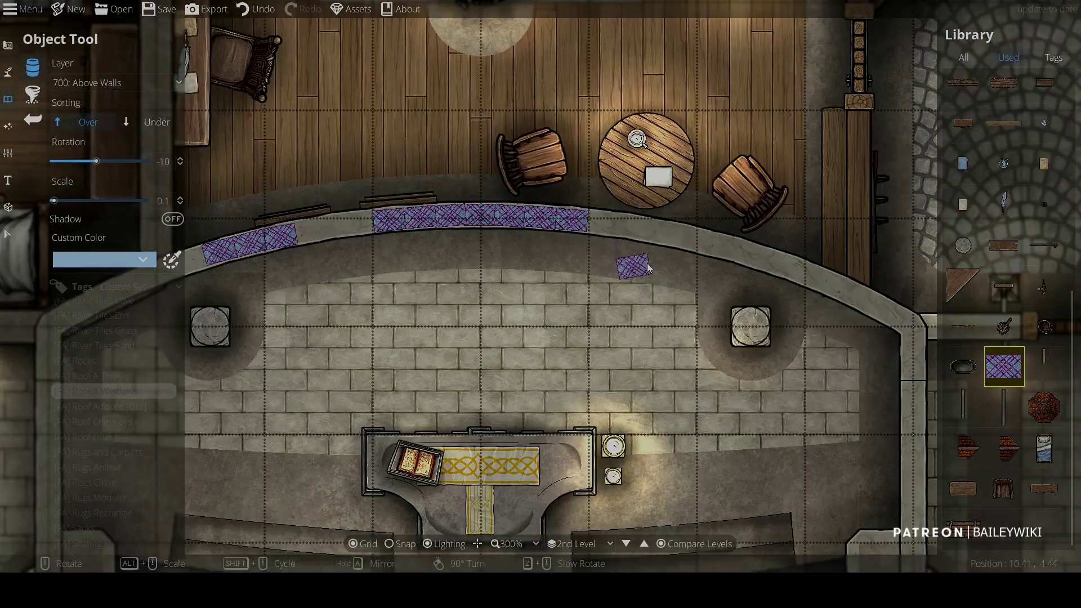
{"action": "scroll", "coordinate": [733, 225], "scroll_direction": "up", "scroll_amount": 3}
{"action": "scroll", "coordinate": [791, 227], "scroll_direction": "up", "scroll_amount": 5}
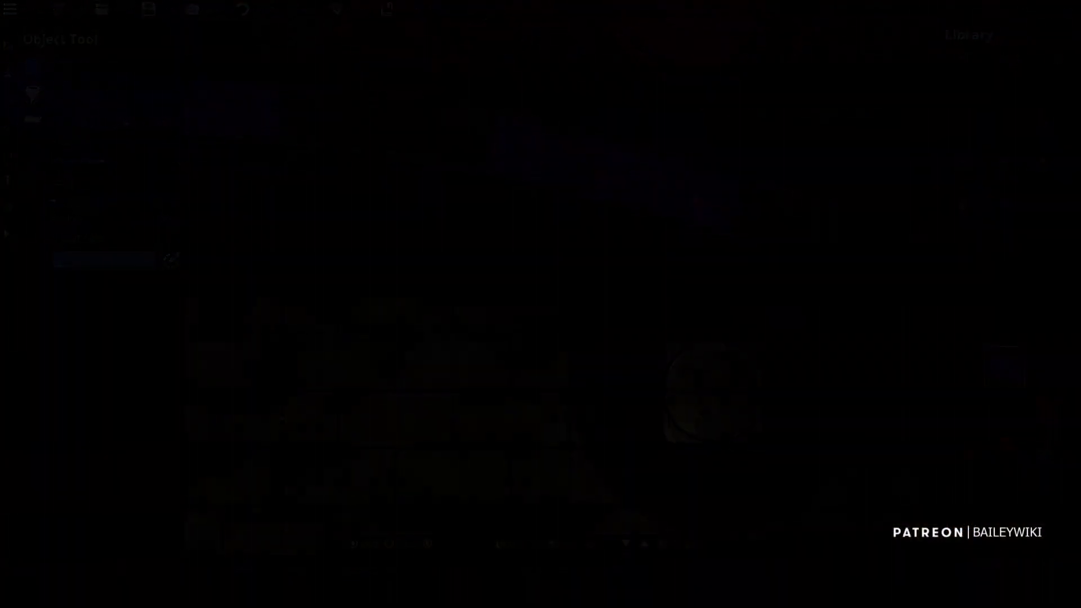